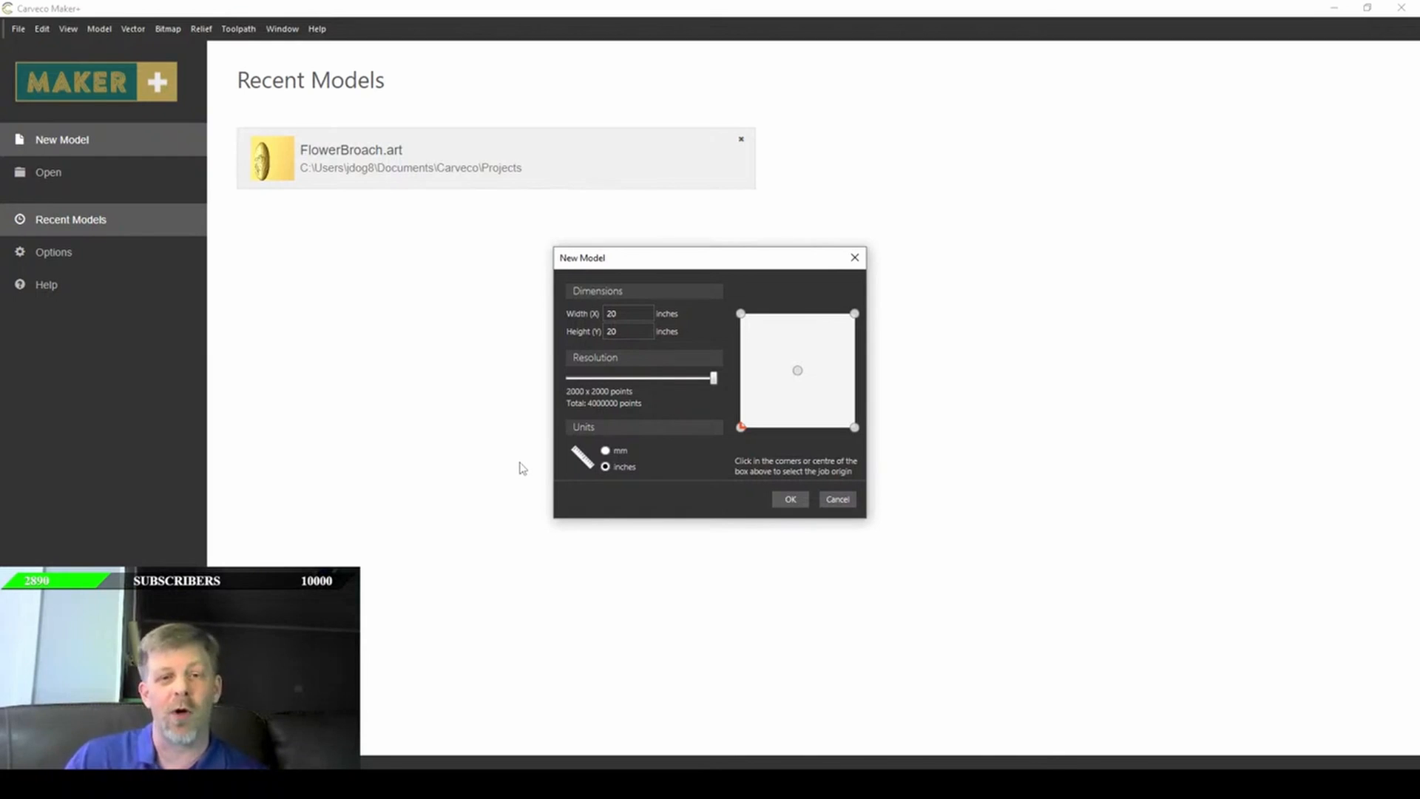
- Create a 20 by 20 inch model and add the letter M as Times New Roman text
{"action": "left_click", "coordinate": [791, 499]}
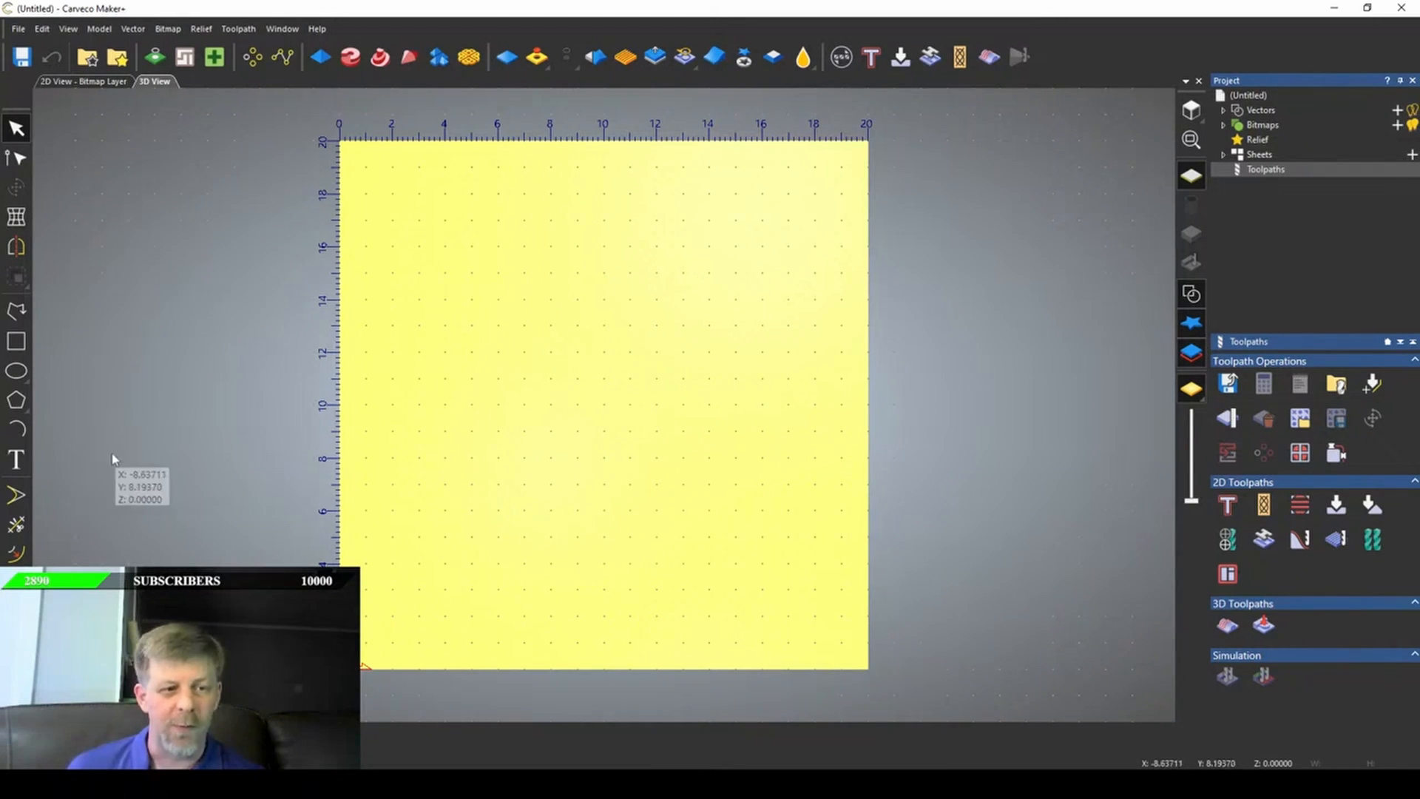
{"action": "left_click", "coordinate": [16, 464]}
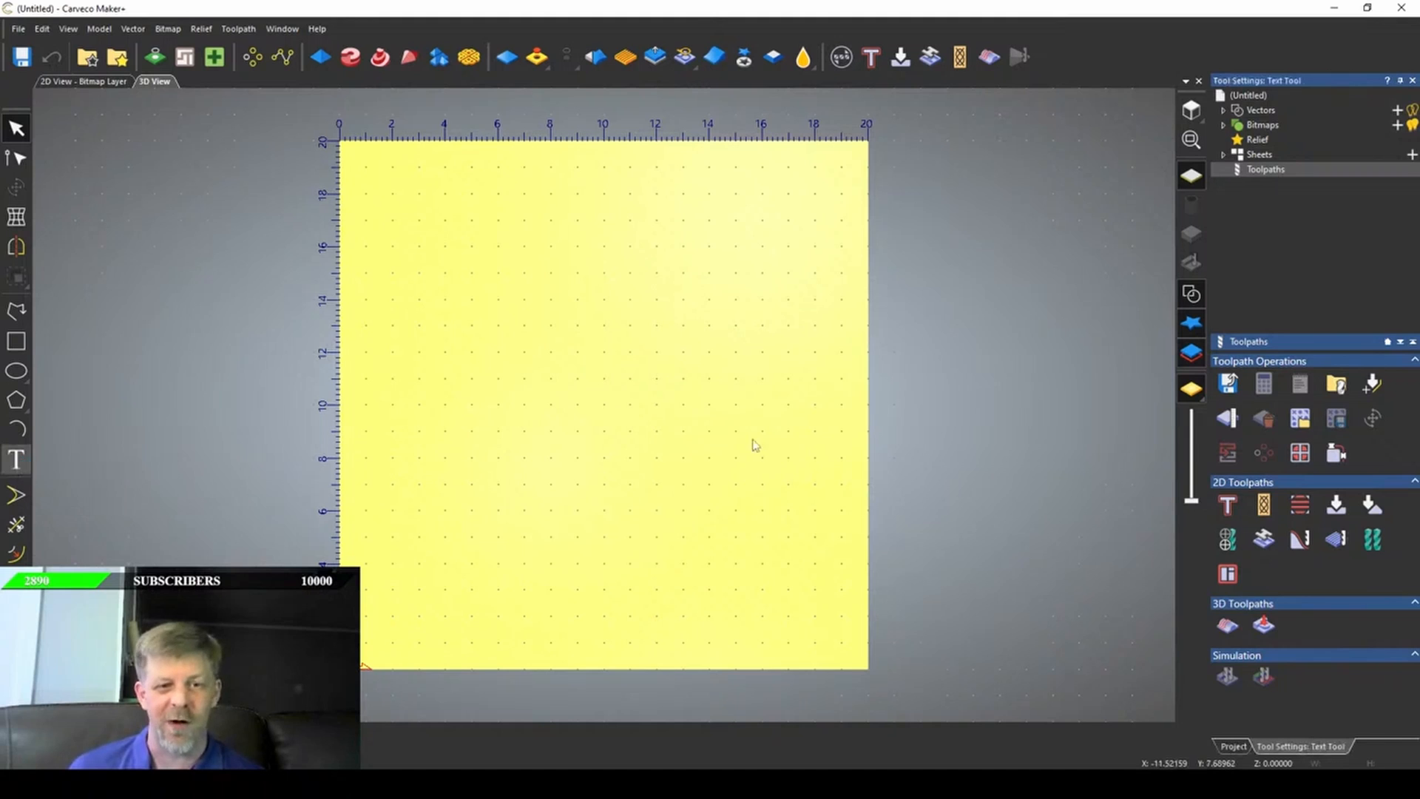
{"action": "left_click", "coordinate": [541, 442]}
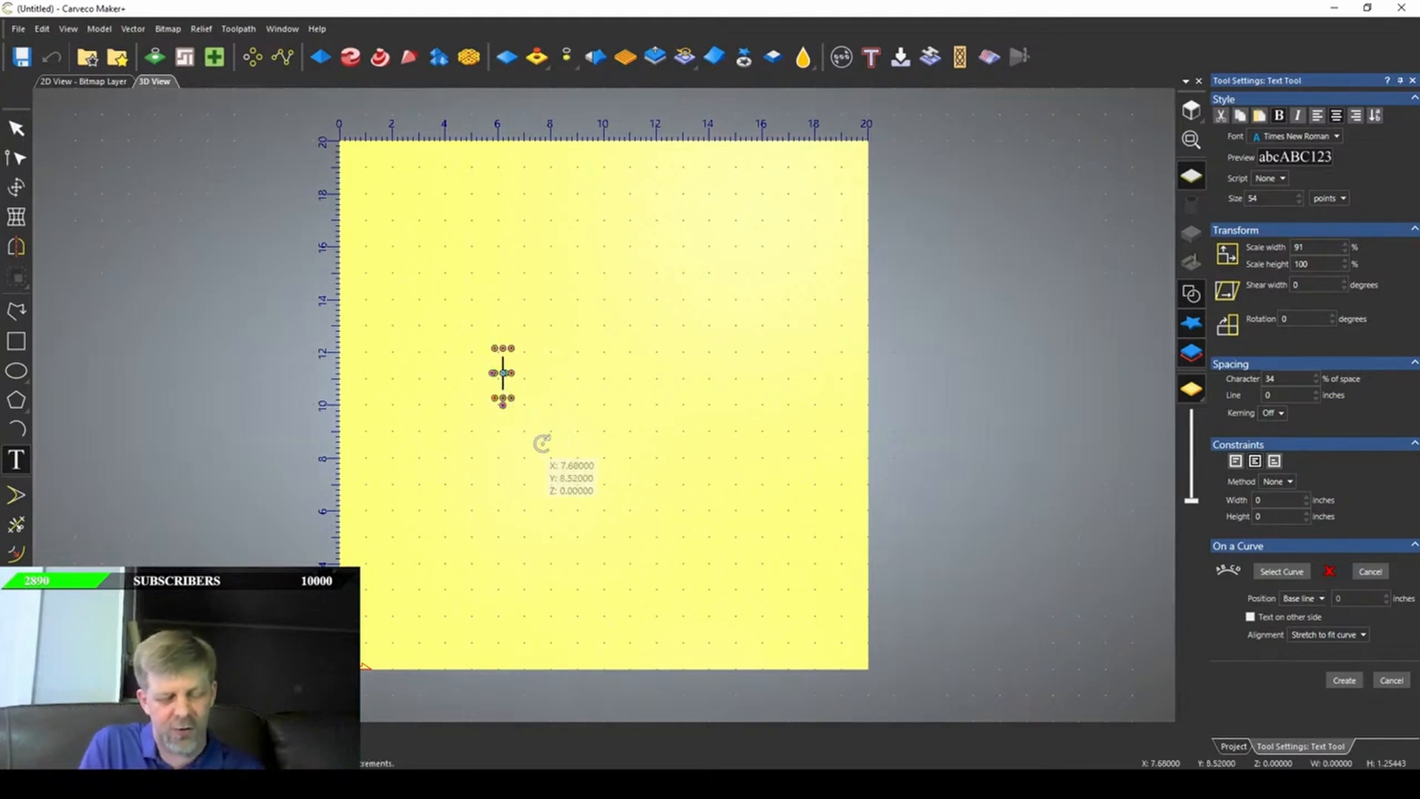
{"action": "type", "text": "M"}
{"action": "scroll", "coordinate": [533, 438], "scroll_direction": "up", "scroll_amount": 5}
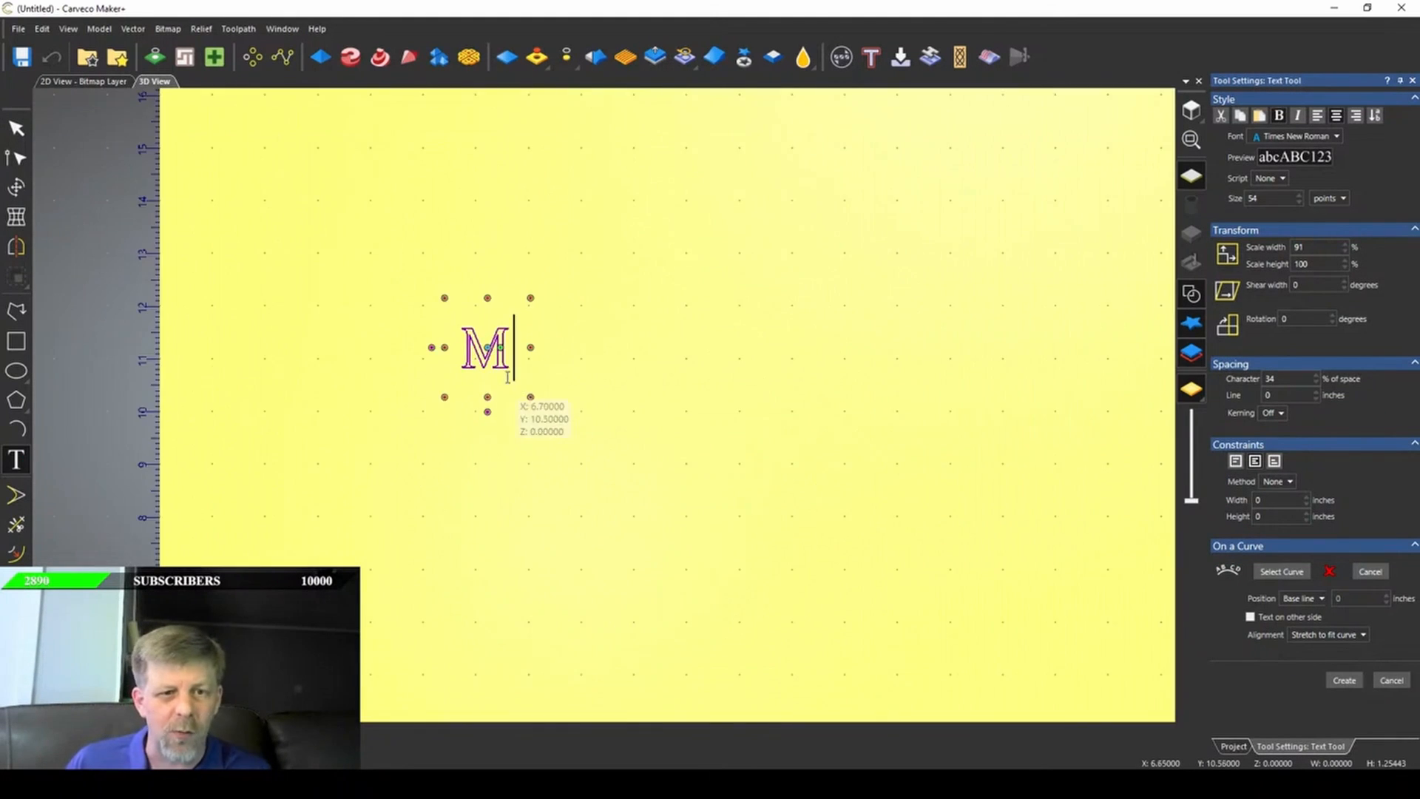
{"action": "scroll", "coordinate": [485, 355], "scroll_direction": "up", "scroll_amount": 4}
{"action": "scroll", "coordinate": [599, 403], "scroll_direction": "down", "scroll_amount": 7}
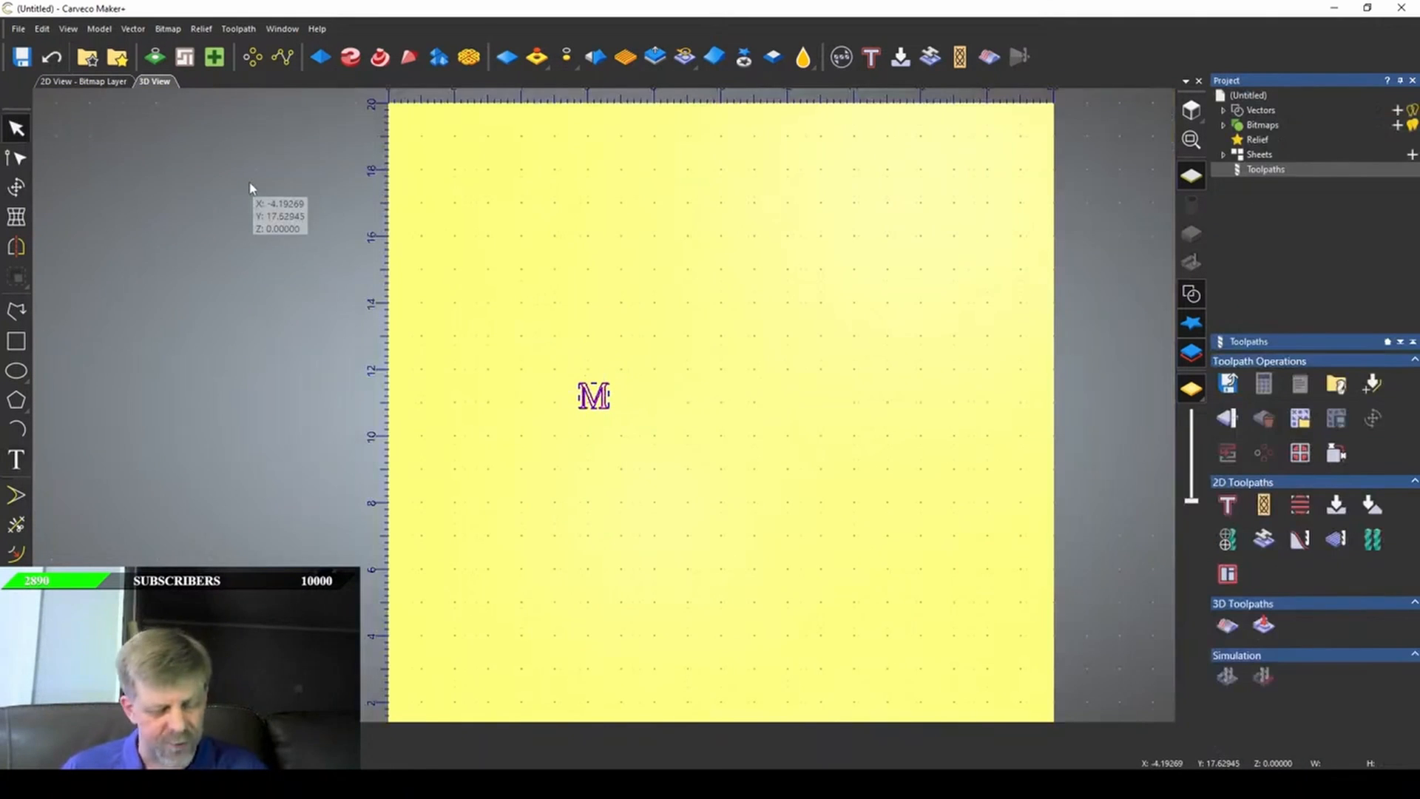
- Enlarge the letter M to about 11 by 9.4 inches and centre it on the model
{"action": "key", "text": "t"}
{"action": "left_click_drag", "start_coordinate": [611, 384], "coordinate": [944, 96]}
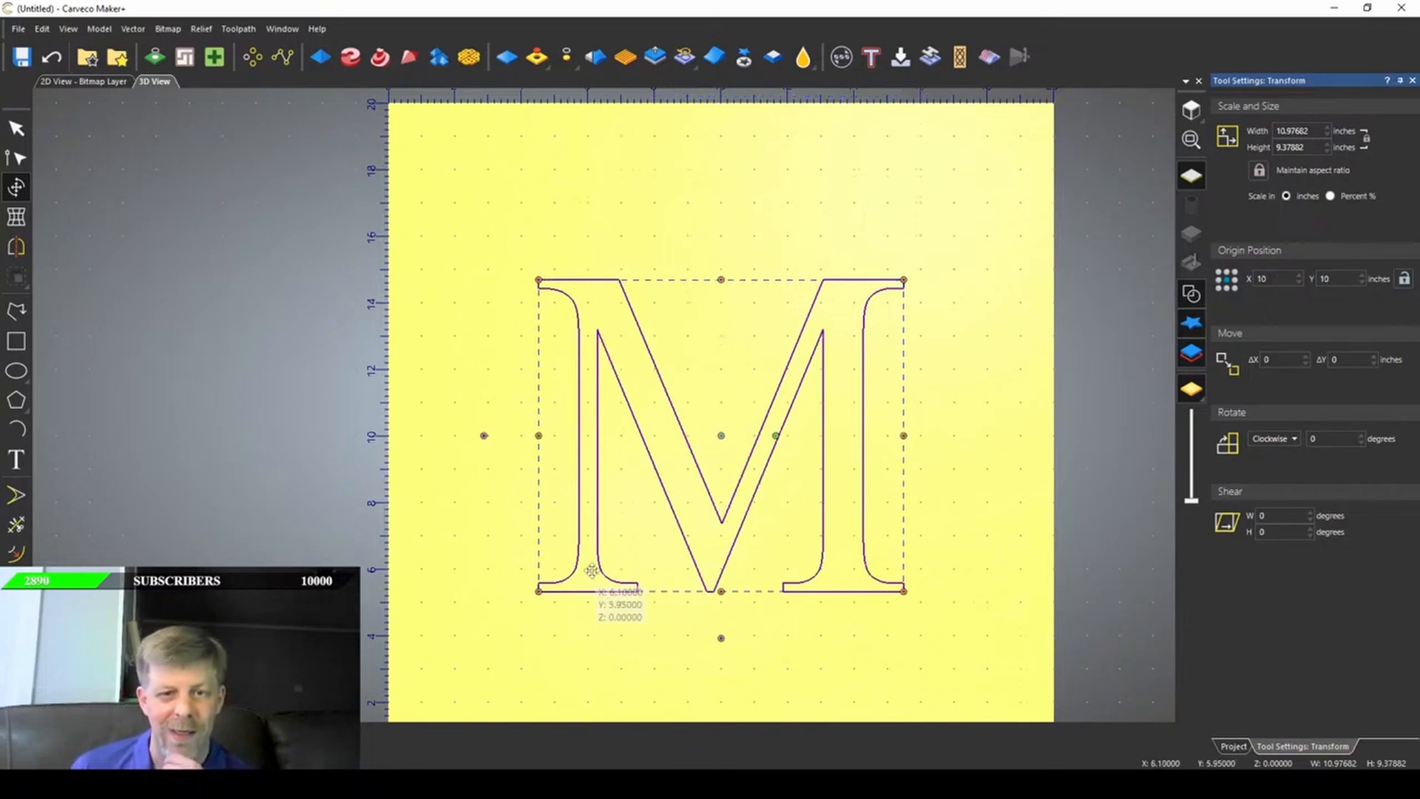
{"action": "scroll", "coordinate": [592, 571], "scroll_direction": "down", "scroll_amount": 2}
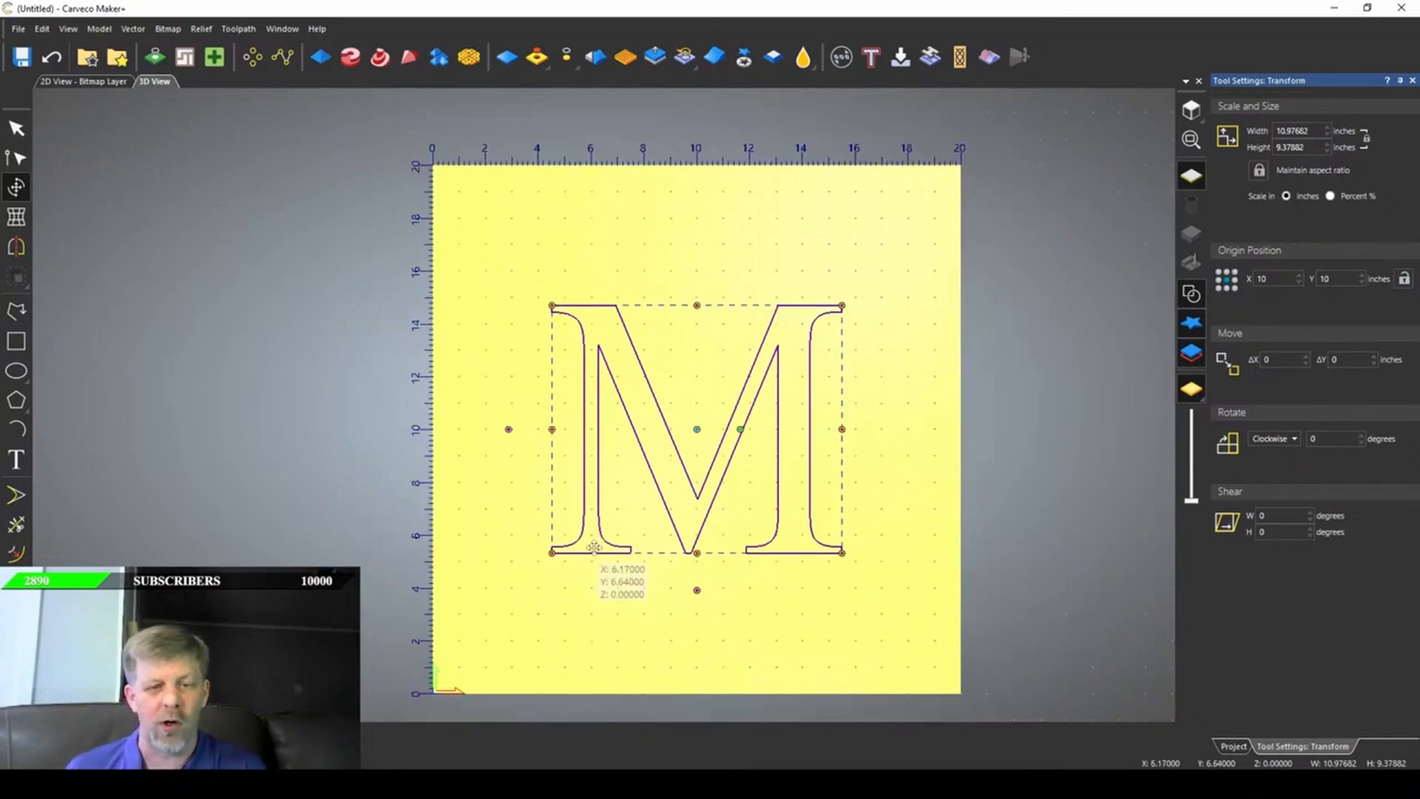
{"action": "scroll", "coordinate": [594, 566], "scroll_direction": "up", "scroll_amount": 2}
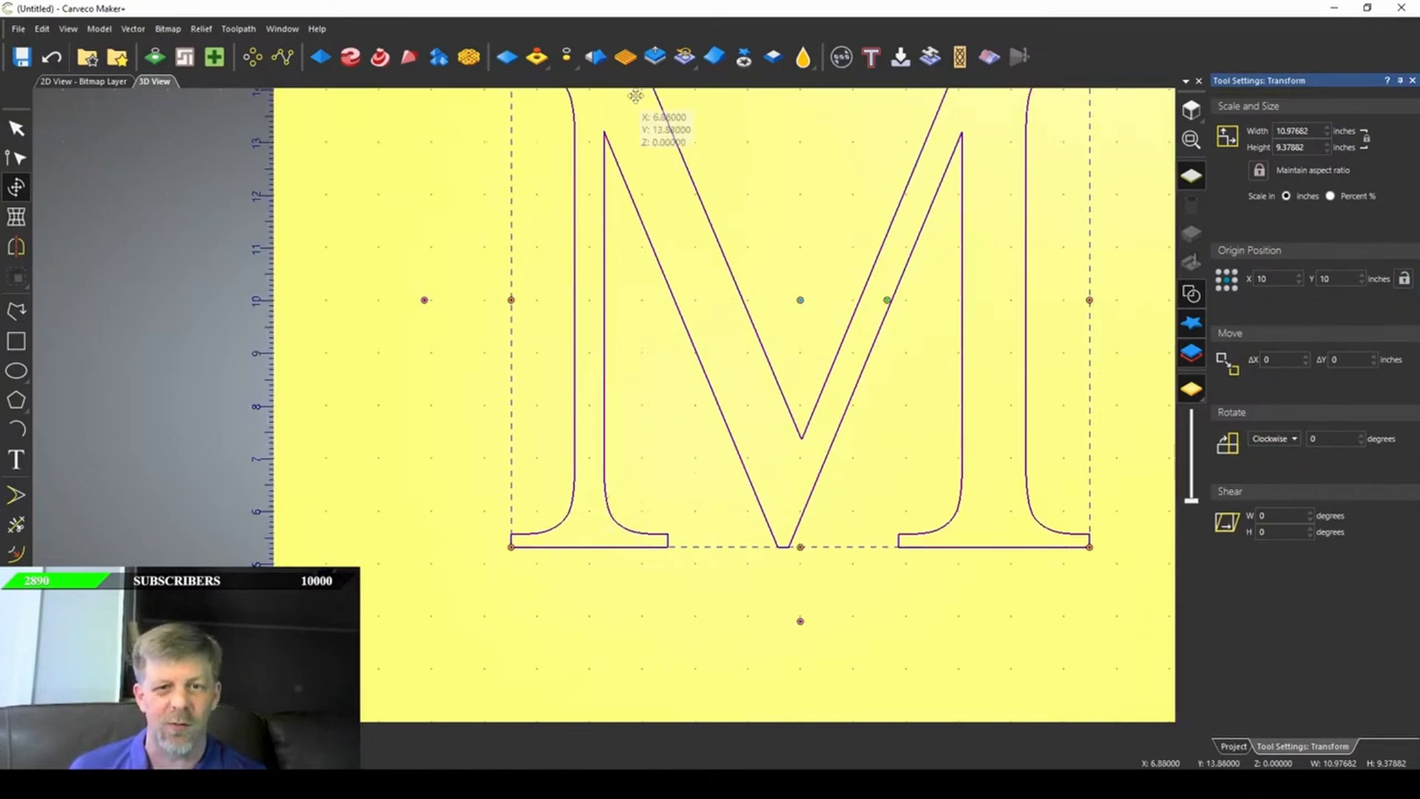
{"action": "key", "text": "Escape"}
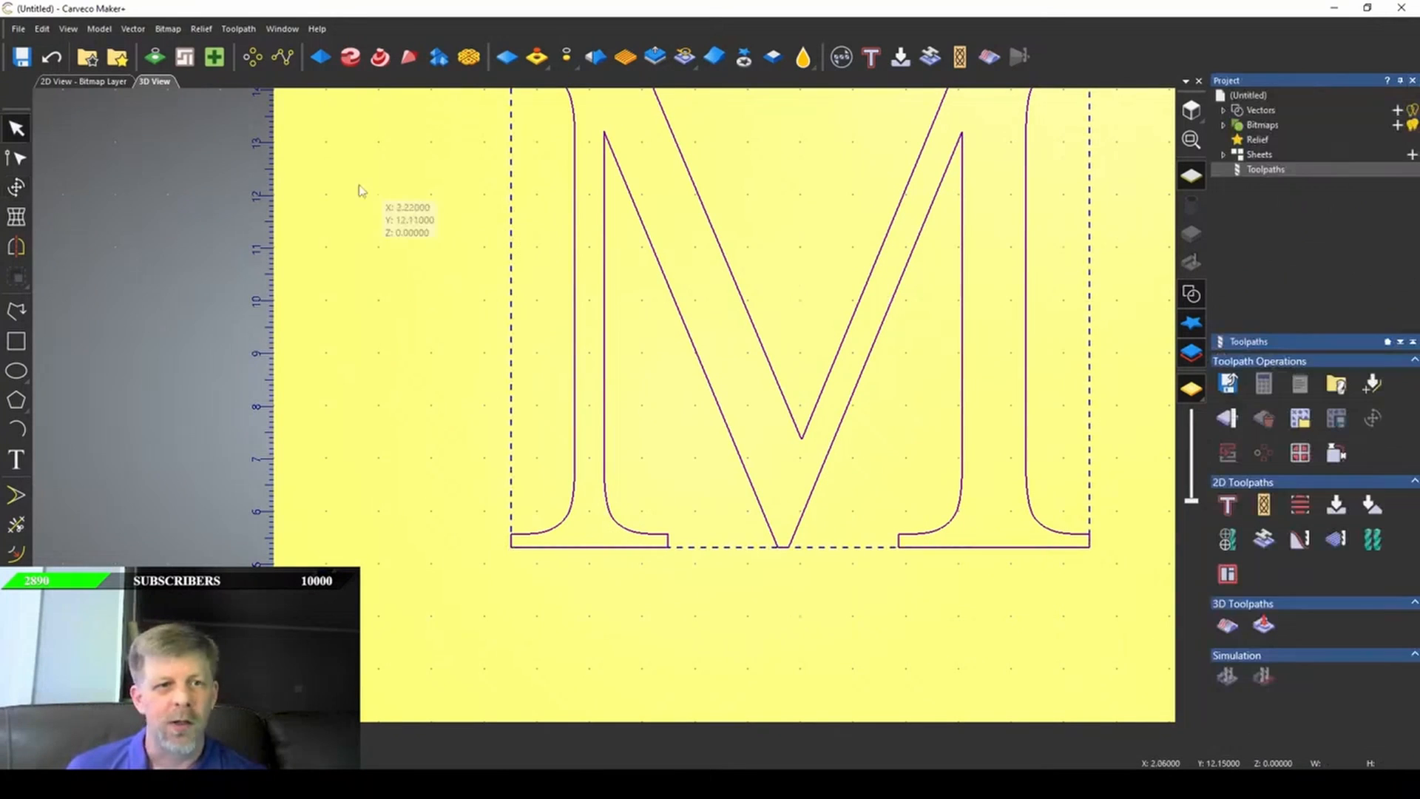
- Resize the letter M to 10 inches wide and 9 inches high without keeping its aspect ratio
{"action": "key", "text": "t"}
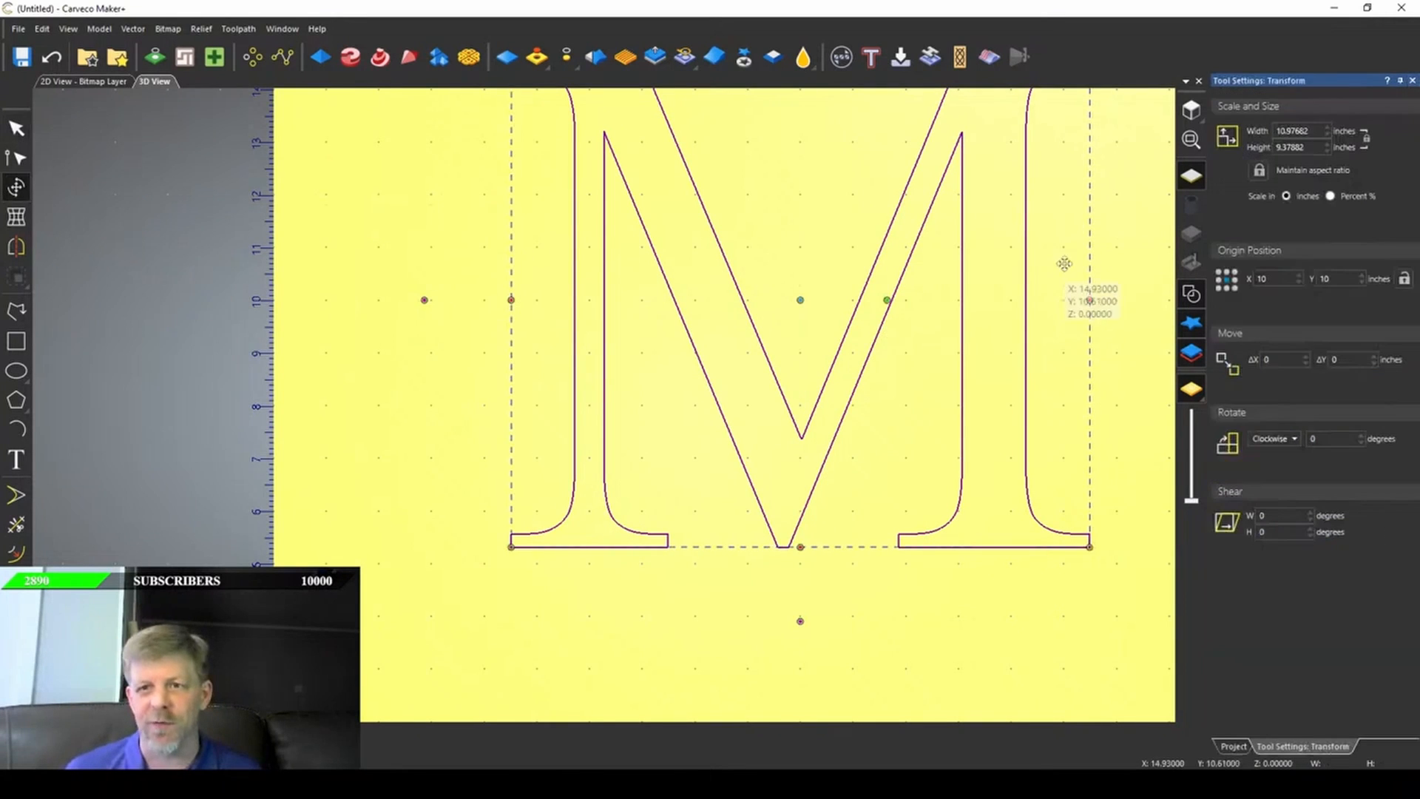
{"action": "scroll", "coordinate": [1146, 214], "scroll_direction": "down", "scroll_amount": 2}
{"action": "left_click", "coordinate": [1306, 131]}
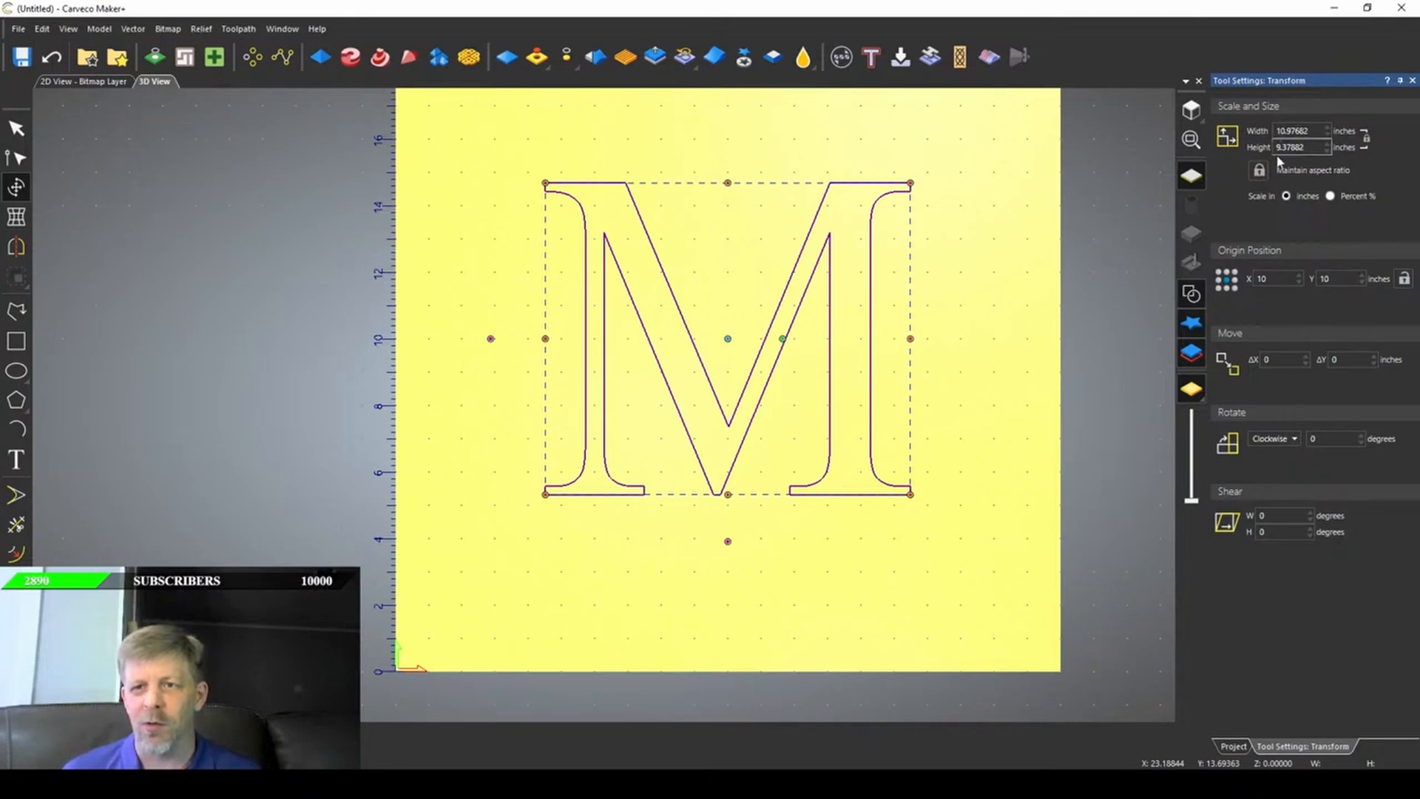
{"action": "type", "text": "10"}
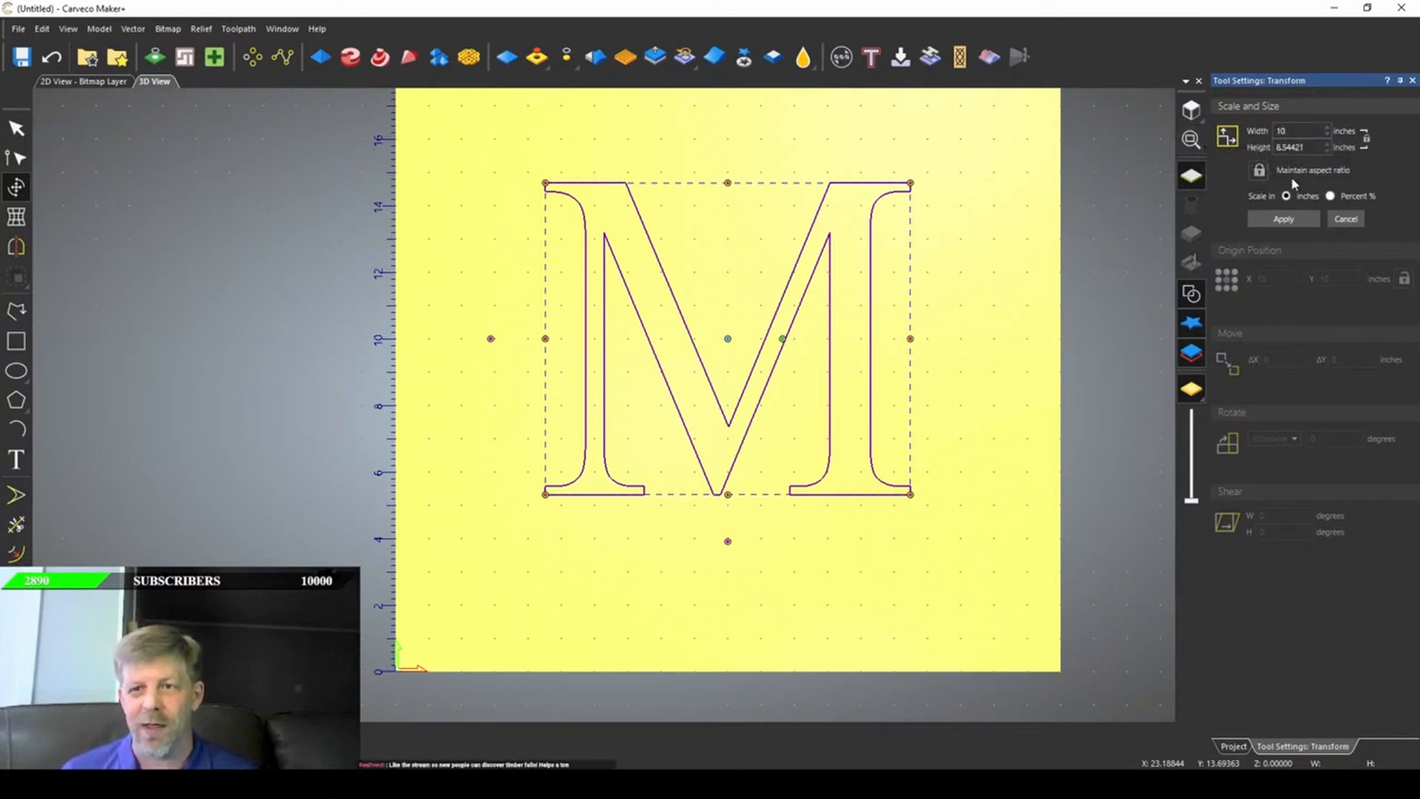
{"action": "key", "text": "Tab"}
{"action": "type", "text": "9"}
{"action": "key", "text": "Return"}
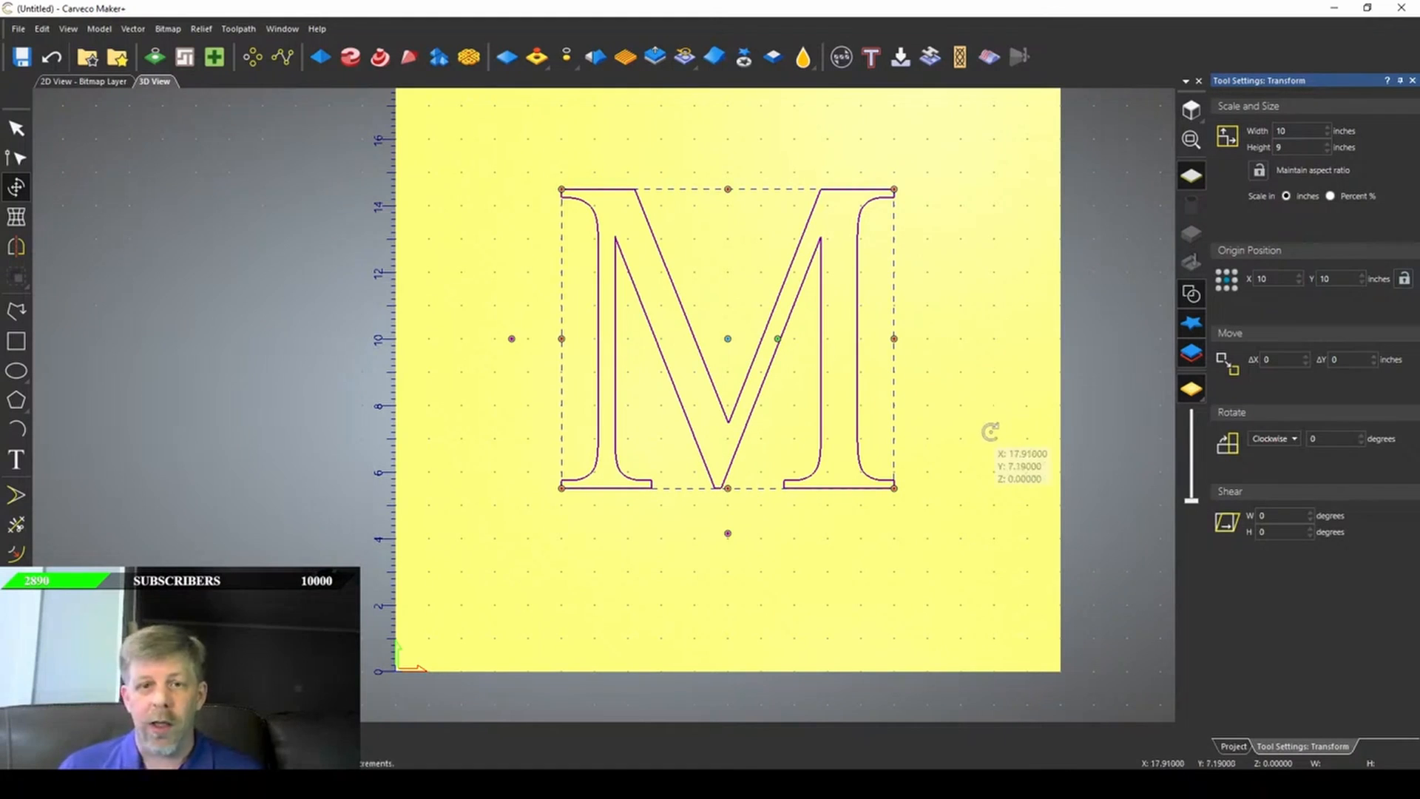
{"action": "left_click", "coordinate": [1412, 80]}
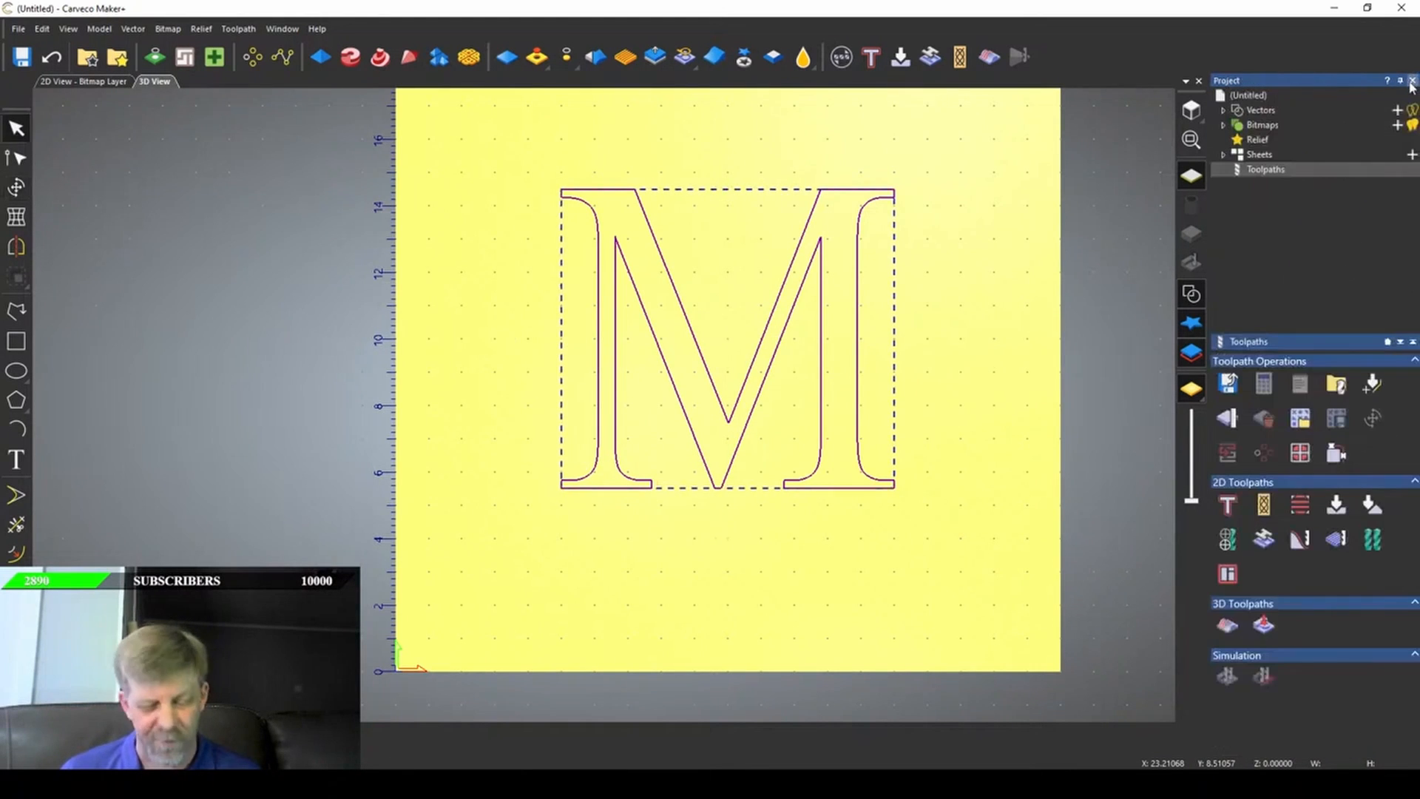
- Start a female pocket inlay toolpath for the selected letter with a finish depth of 0.5 inches
{"action": "left_click", "coordinate": [1264, 539]}
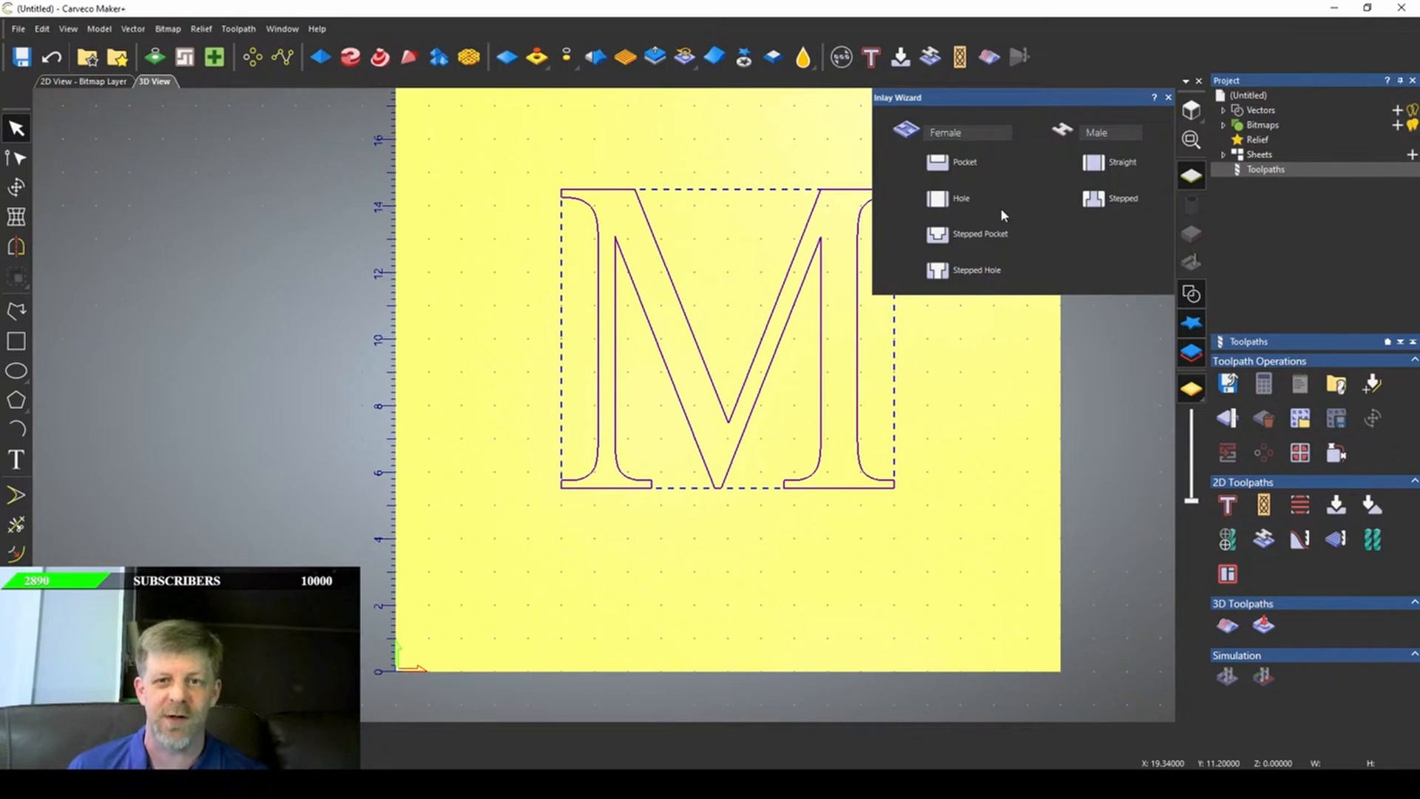
{"action": "left_click", "coordinate": [938, 174]}
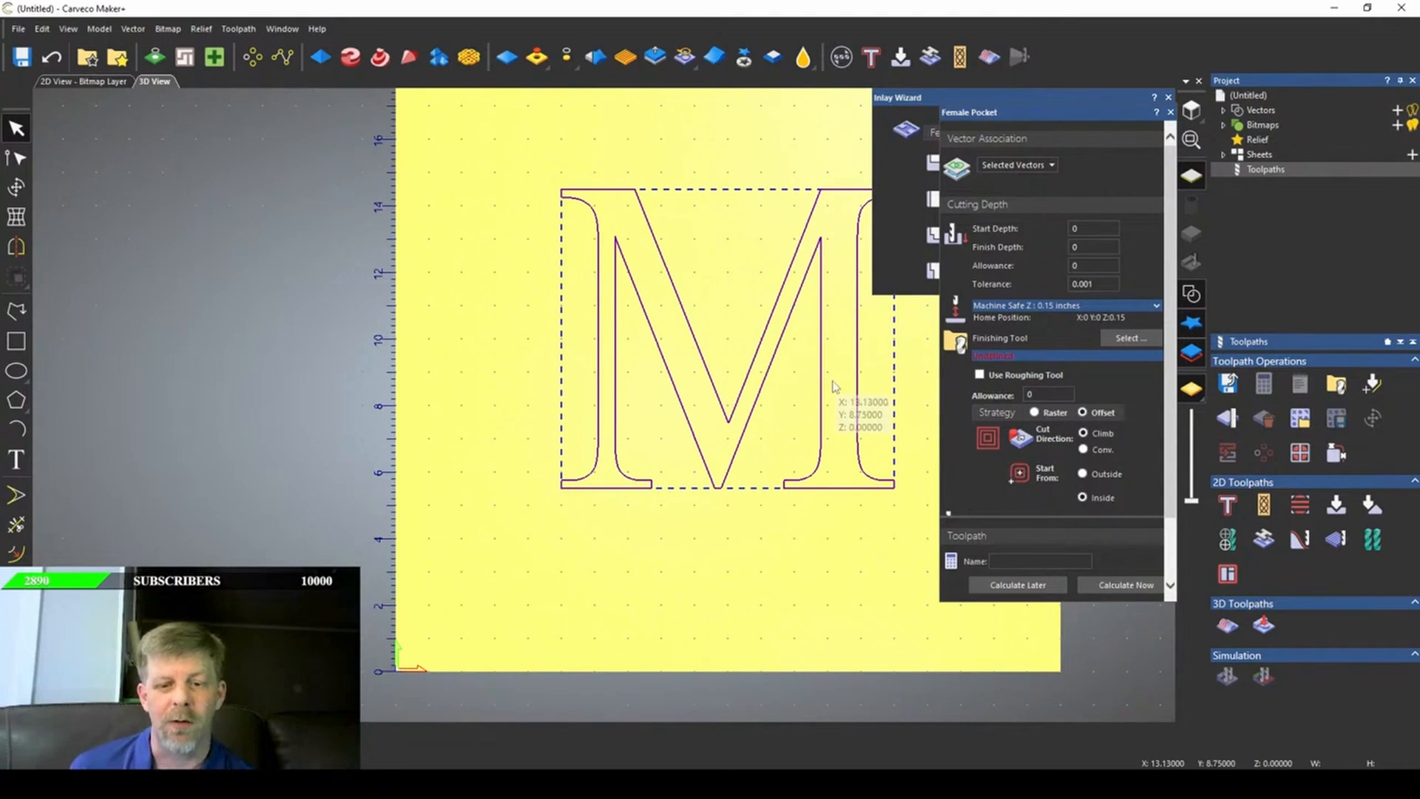
{"action": "left_click", "coordinate": [1085, 247]}
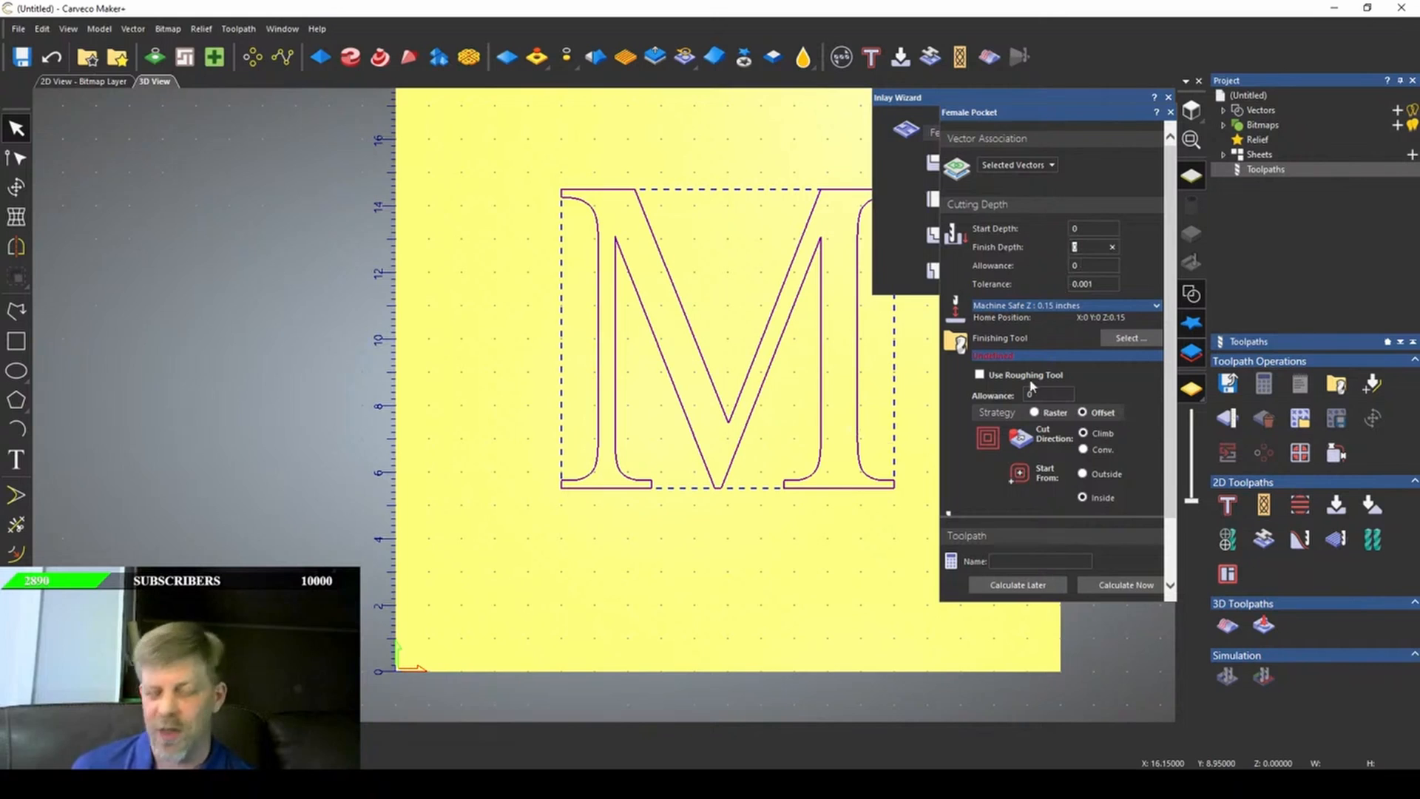
{"action": "type", "text": ".5"}
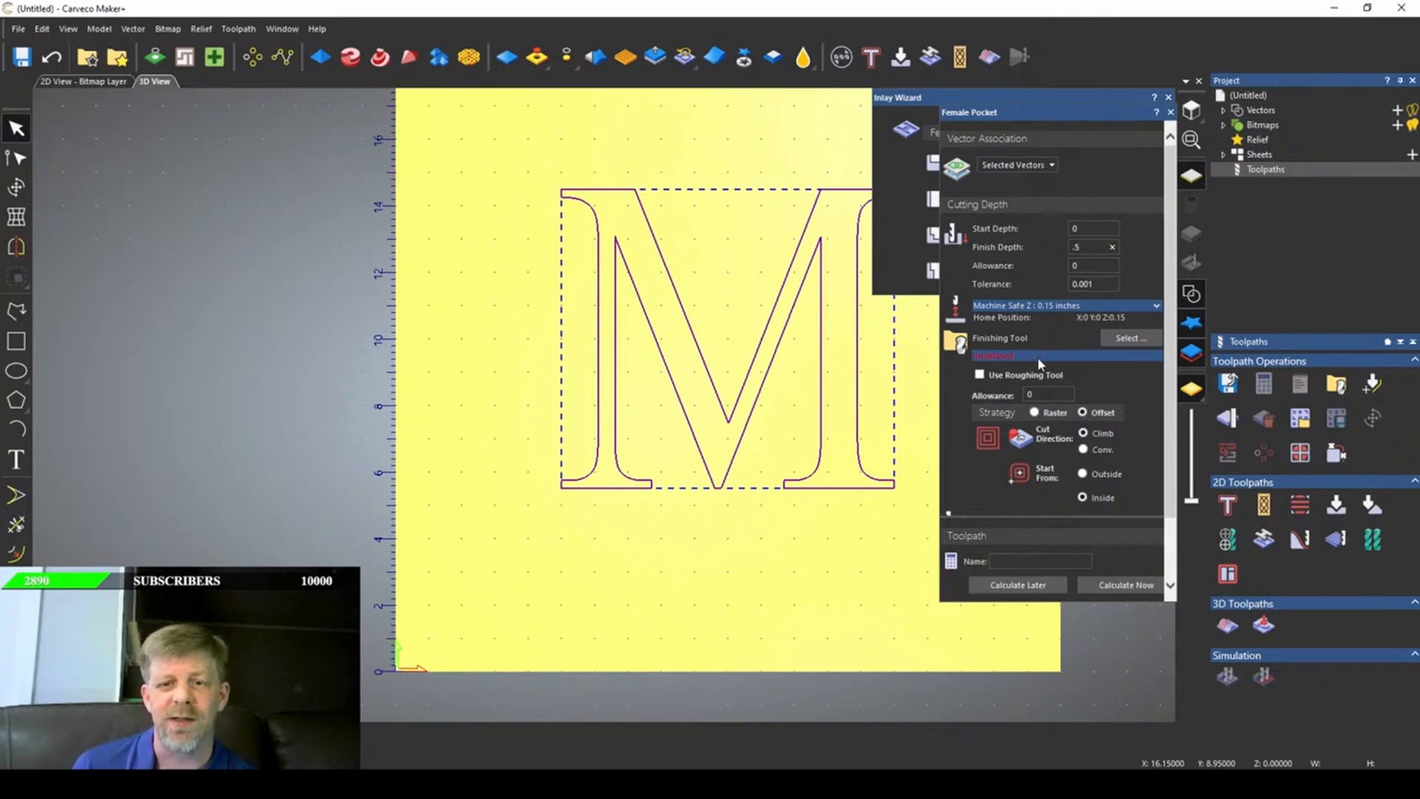
- Set up the material as 1 inch thick with Z zero at its top surface
{"action": "scroll", "coordinate": [1037, 357], "scroll_direction": "down", "scroll_amount": 1}
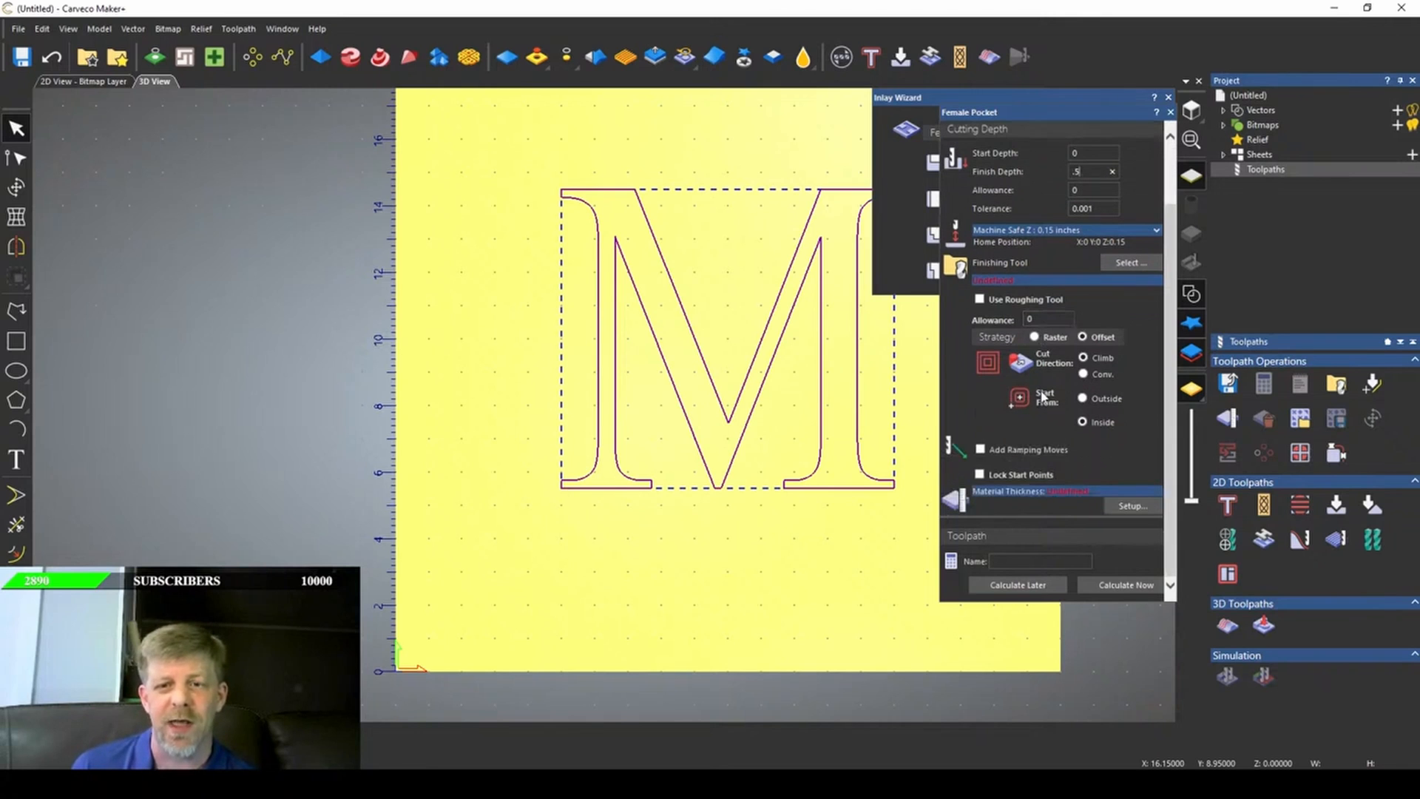
{"action": "left_click", "coordinate": [1118, 508]}
{"action": "type", "text": "1"}
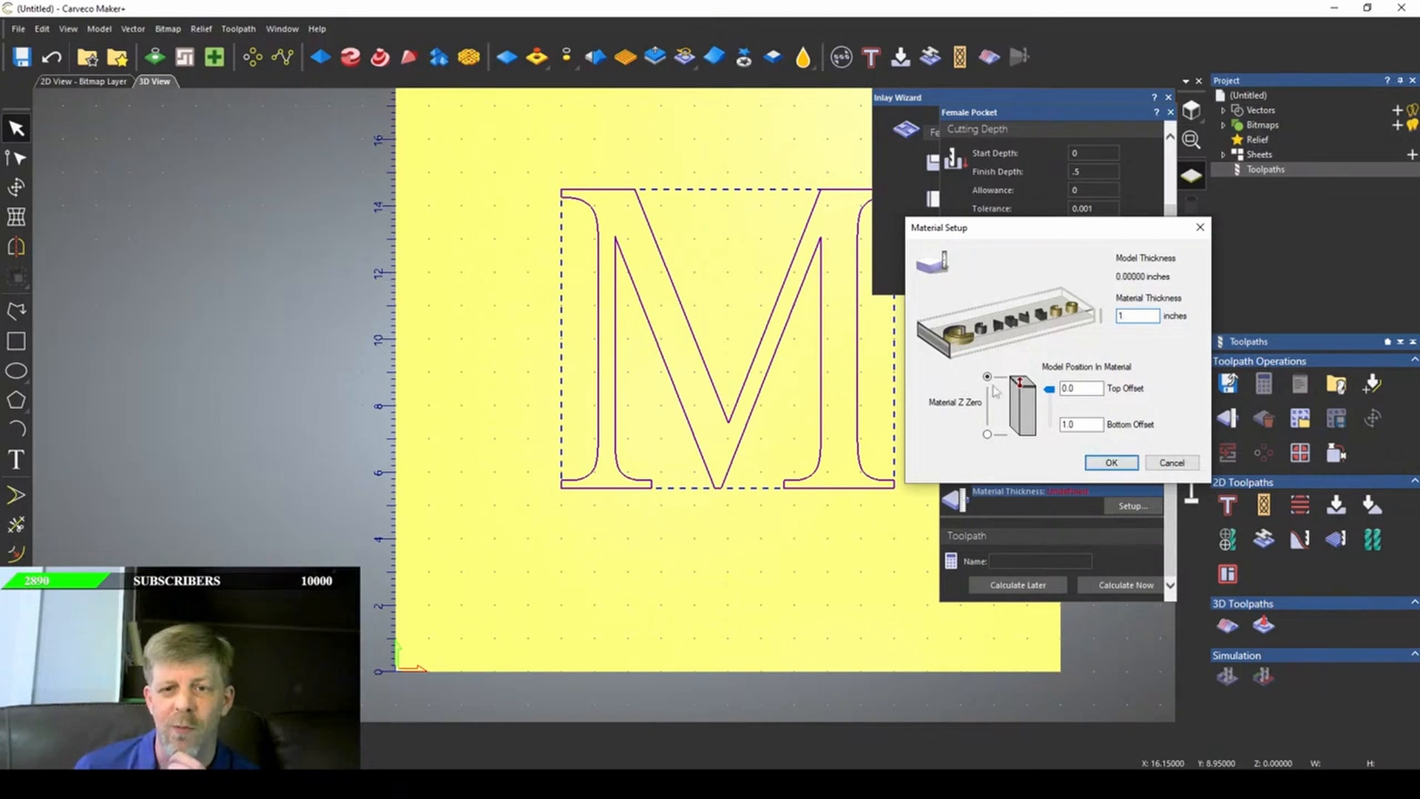
{"action": "left_click", "coordinate": [1101, 464]}
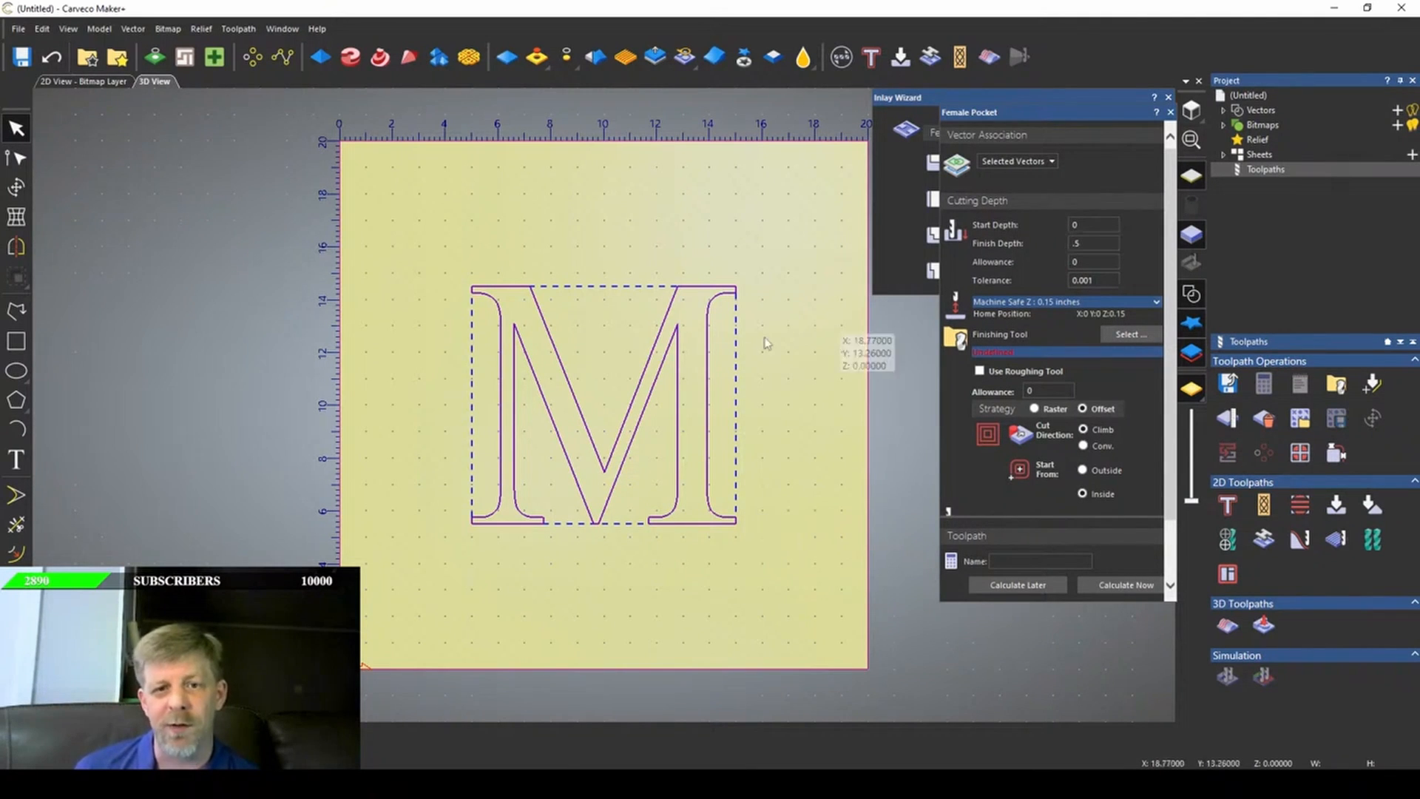
- Assign the 1/8" Mini Jenny Compression end mill as the pocket's finishing tool
{"action": "scroll", "coordinate": [728, 292], "scroll_direction": "up", "scroll_amount": 3}
{"action": "scroll", "coordinate": [732, 303], "scroll_direction": "up", "scroll_amount": 4}
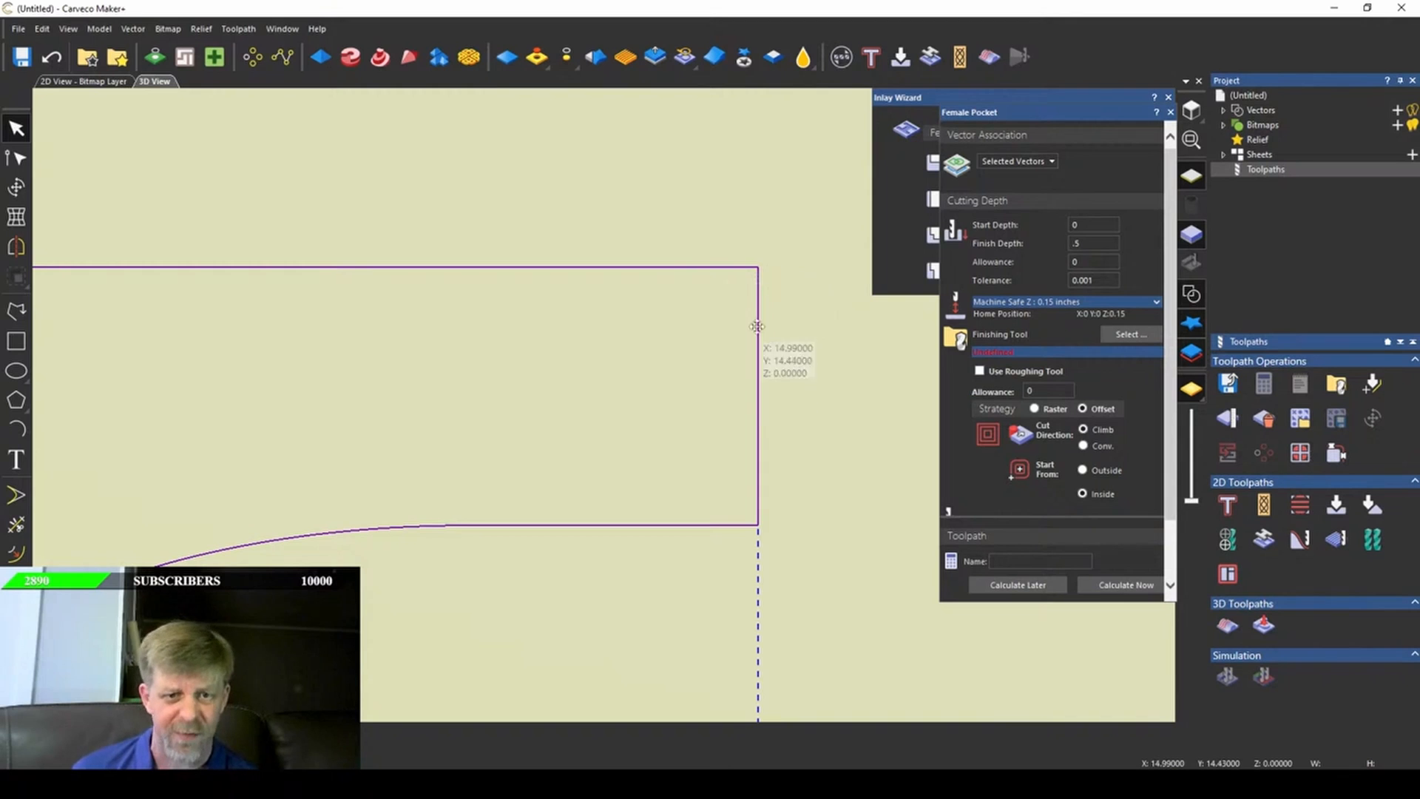
{"action": "scroll", "coordinate": [694, 439], "scroll_direction": "up", "scroll_amount": 2}
{"action": "scroll", "coordinate": [620, 472], "scroll_direction": "down", "scroll_amount": 4}
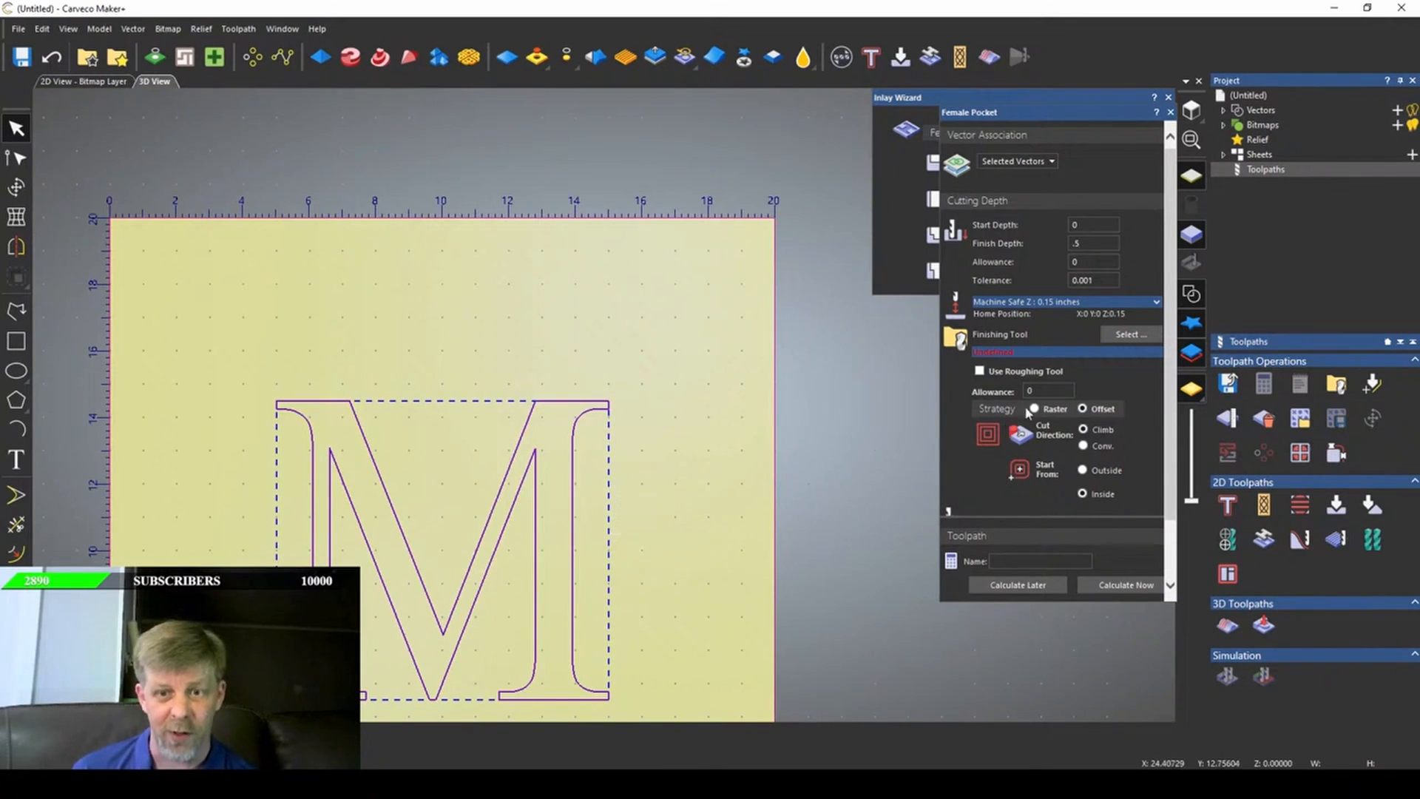
{"action": "scroll", "coordinate": [1072, 370], "scroll_direction": "down", "scroll_amount": 2}
{"action": "left_click", "coordinate": [1132, 263]}
{"action": "left_click", "coordinate": [570, 397]}
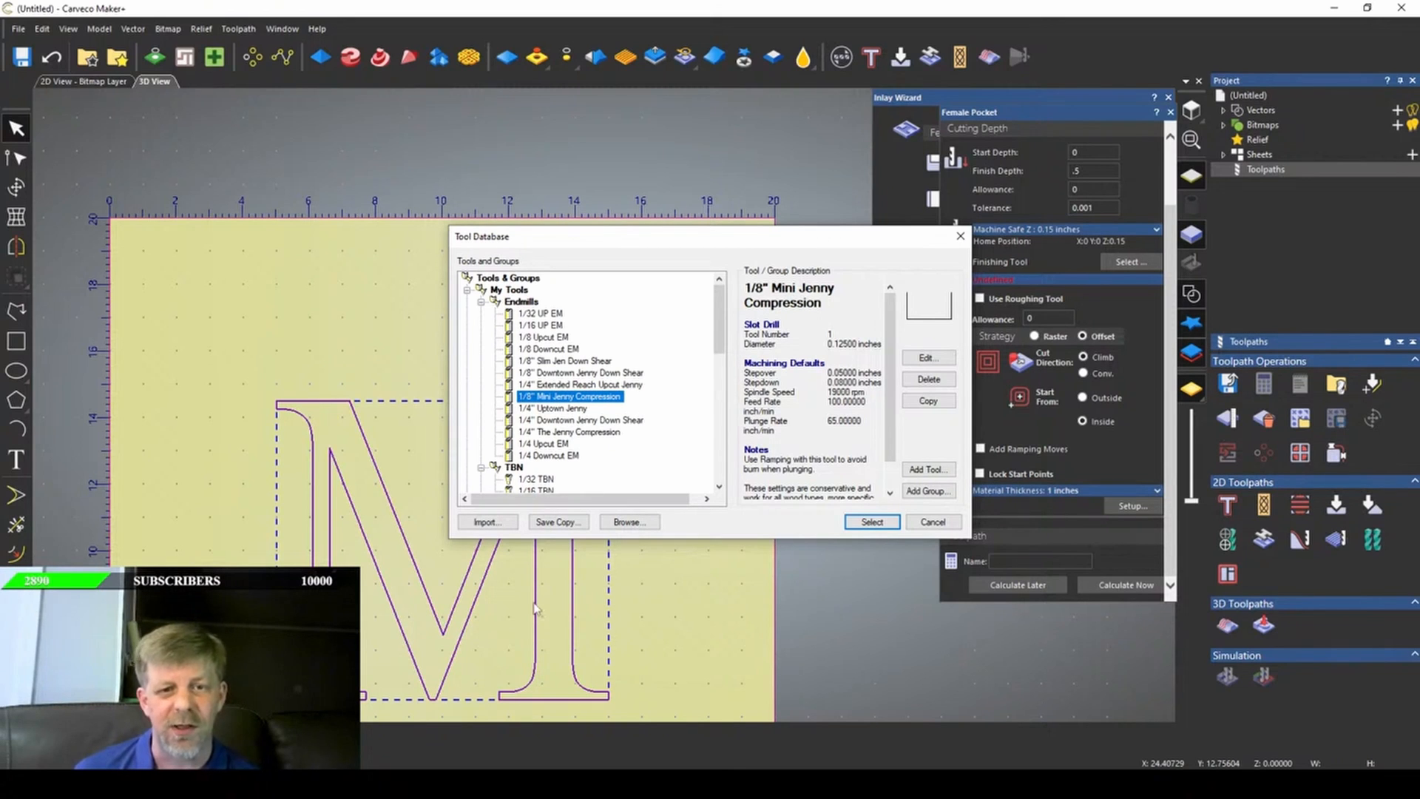
{"action": "left_click", "coordinate": [866, 523]}
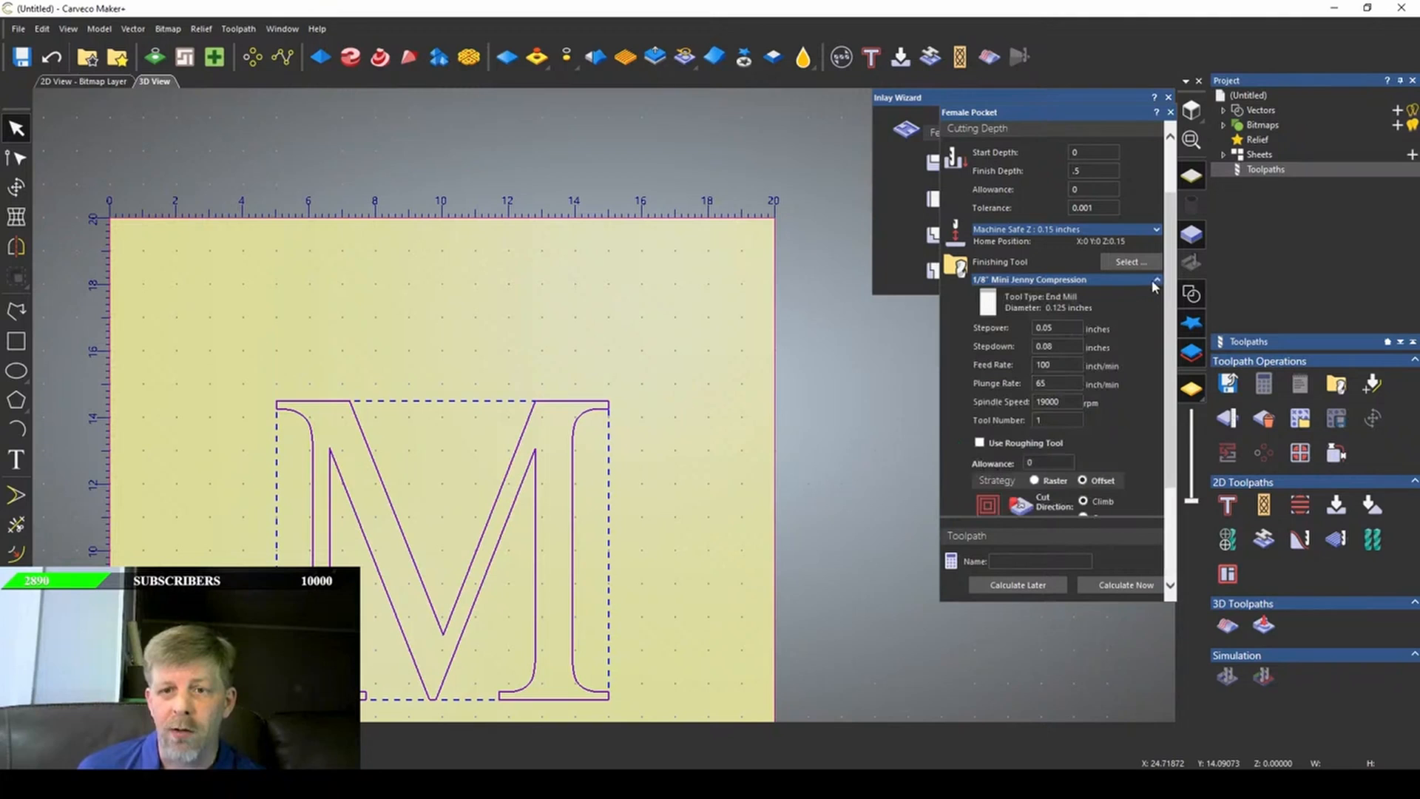
- Set the finishing tool's stepdown to 0.0625 inches
{"action": "double_click", "coordinate": [1060, 344]}
{"action": "scroll", "coordinate": [891, 463], "scroll_direction": "up", "scroll_amount": 3}
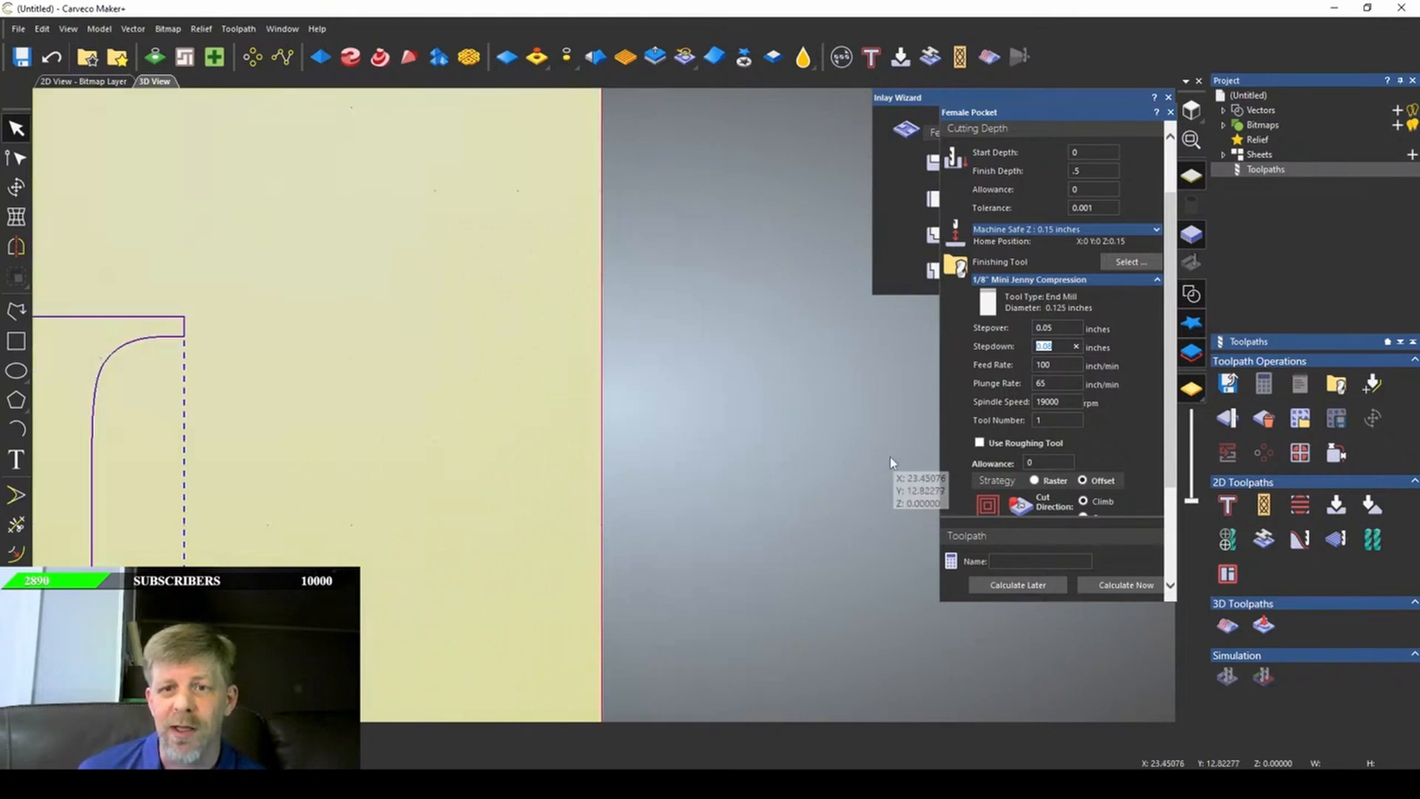
{"action": "scroll", "coordinate": [891, 463], "scroll_direction": "down", "scroll_amount": 3}
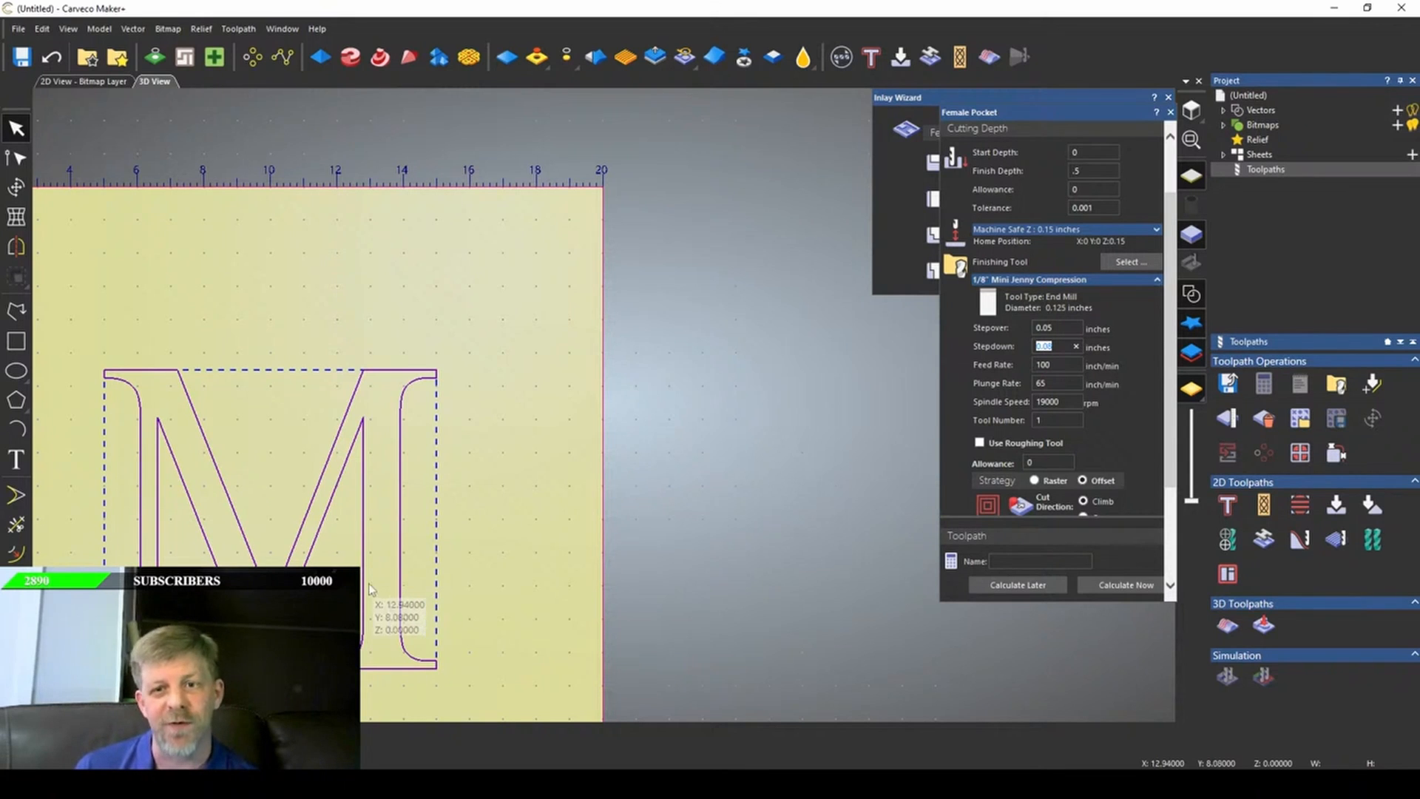
{"action": "left_click", "coordinate": [1050, 346]}
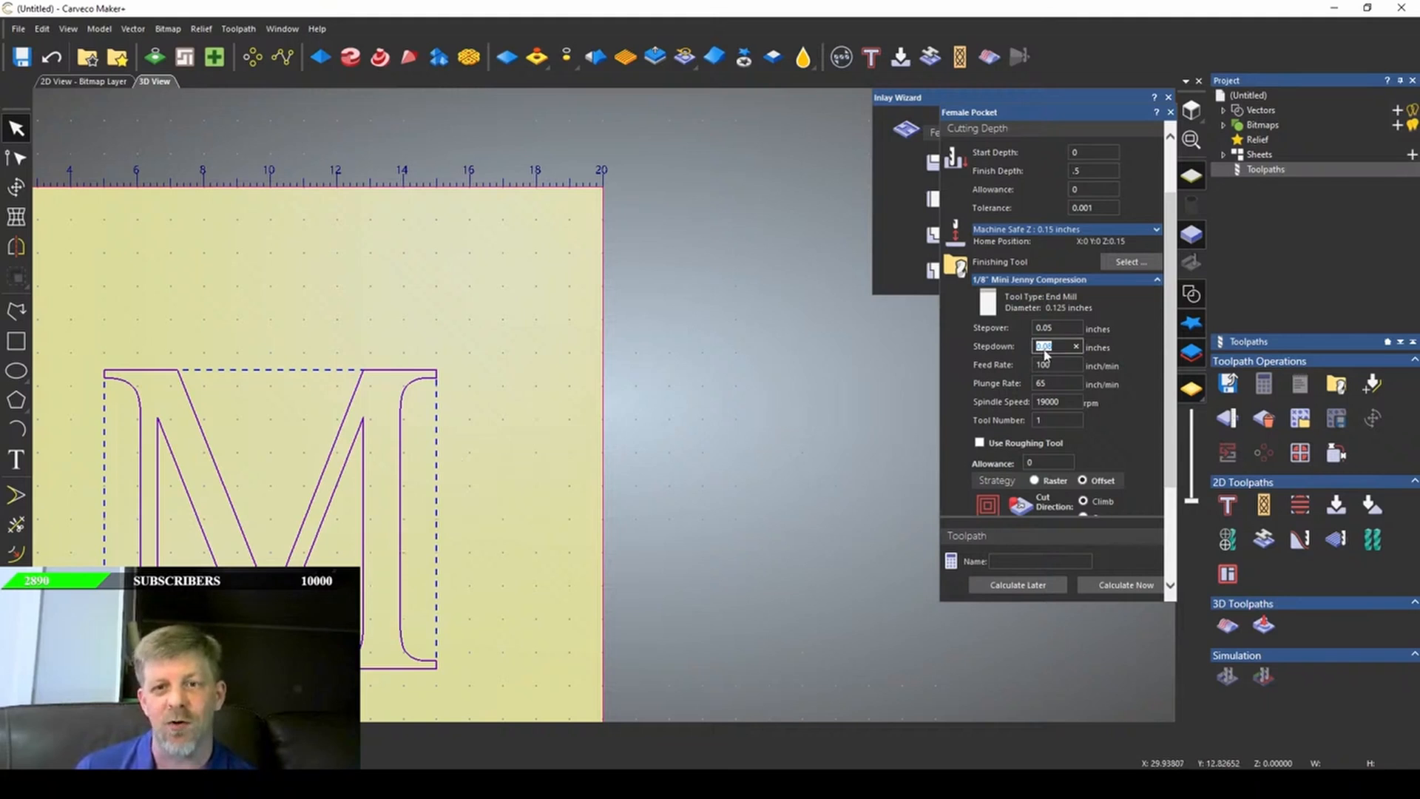
{"action": "scroll", "coordinate": [1058, 347], "scroll_direction": "up", "scroll_amount": 2}
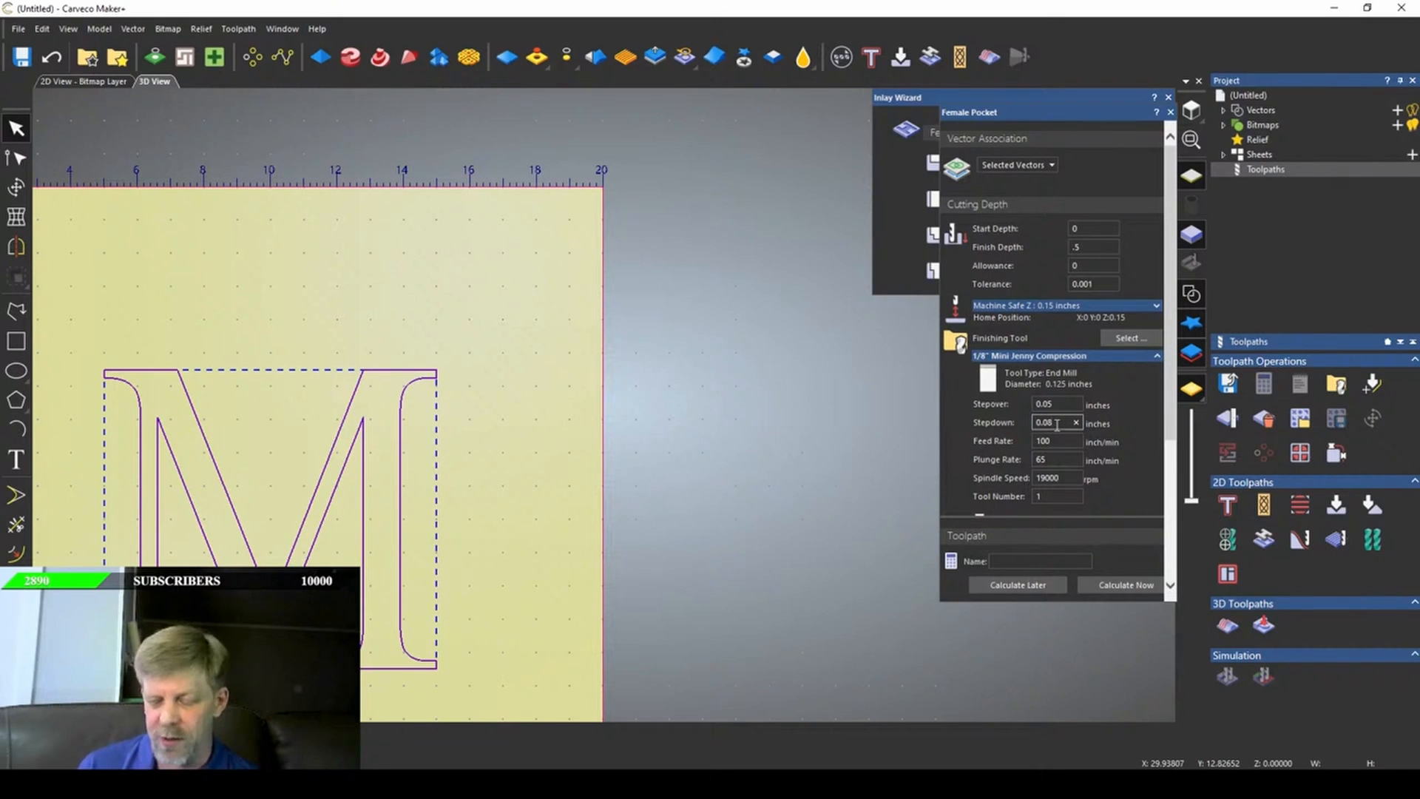
{"action": "key", "text": "BackSpace"}
{"action": "type", "text": "625"}
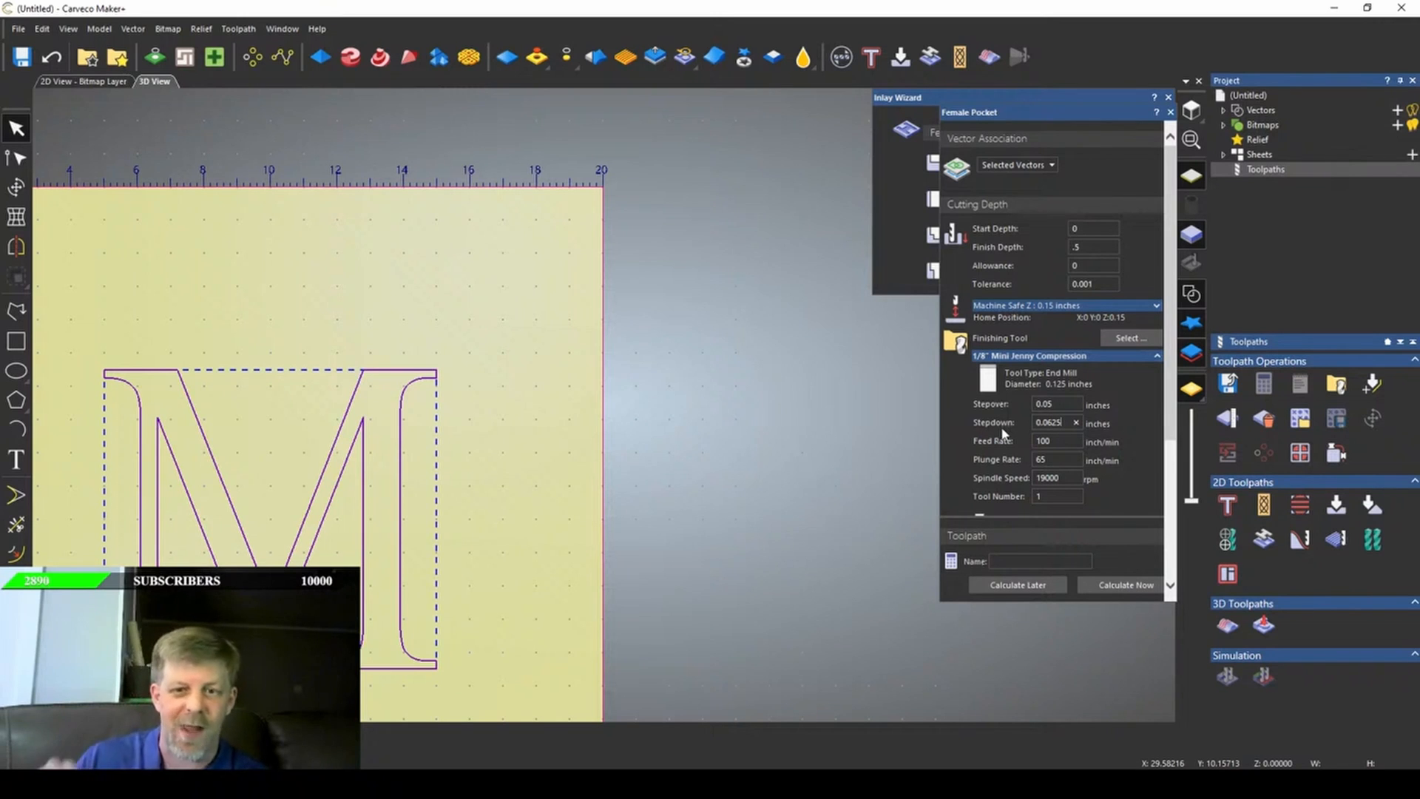
- Enable the use of a roughing tool for the female pocket
{"action": "scroll", "coordinate": [1003, 432], "scroll_direction": "down", "scroll_amount": 3}
{"action": "scroll", "coordinate": [998, 320], "scroll_direction": "up", "scroll_amount": 1}
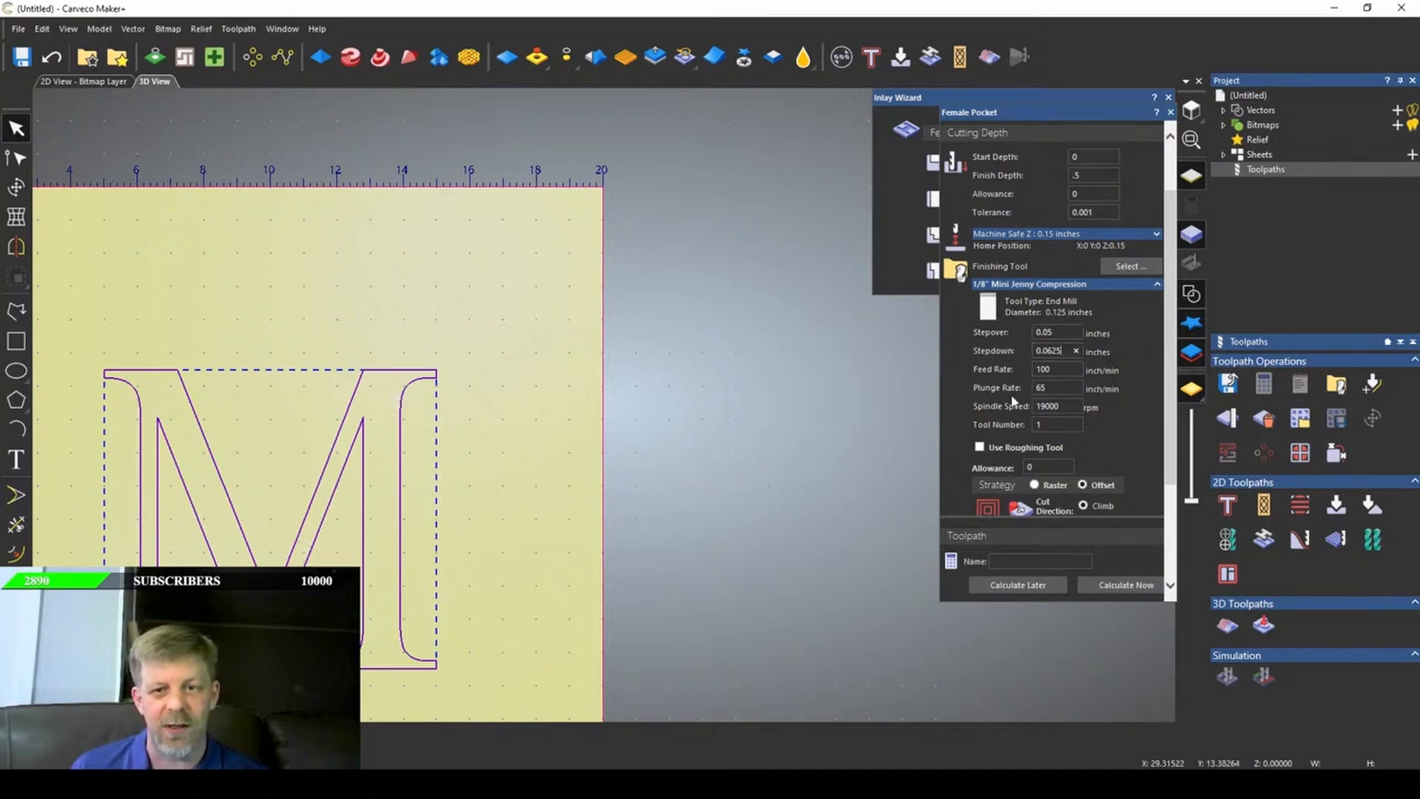
{"action": "scroll", "coordinate": [1159, 394], "scroll_direction": "down", "scroll_amount": 2}
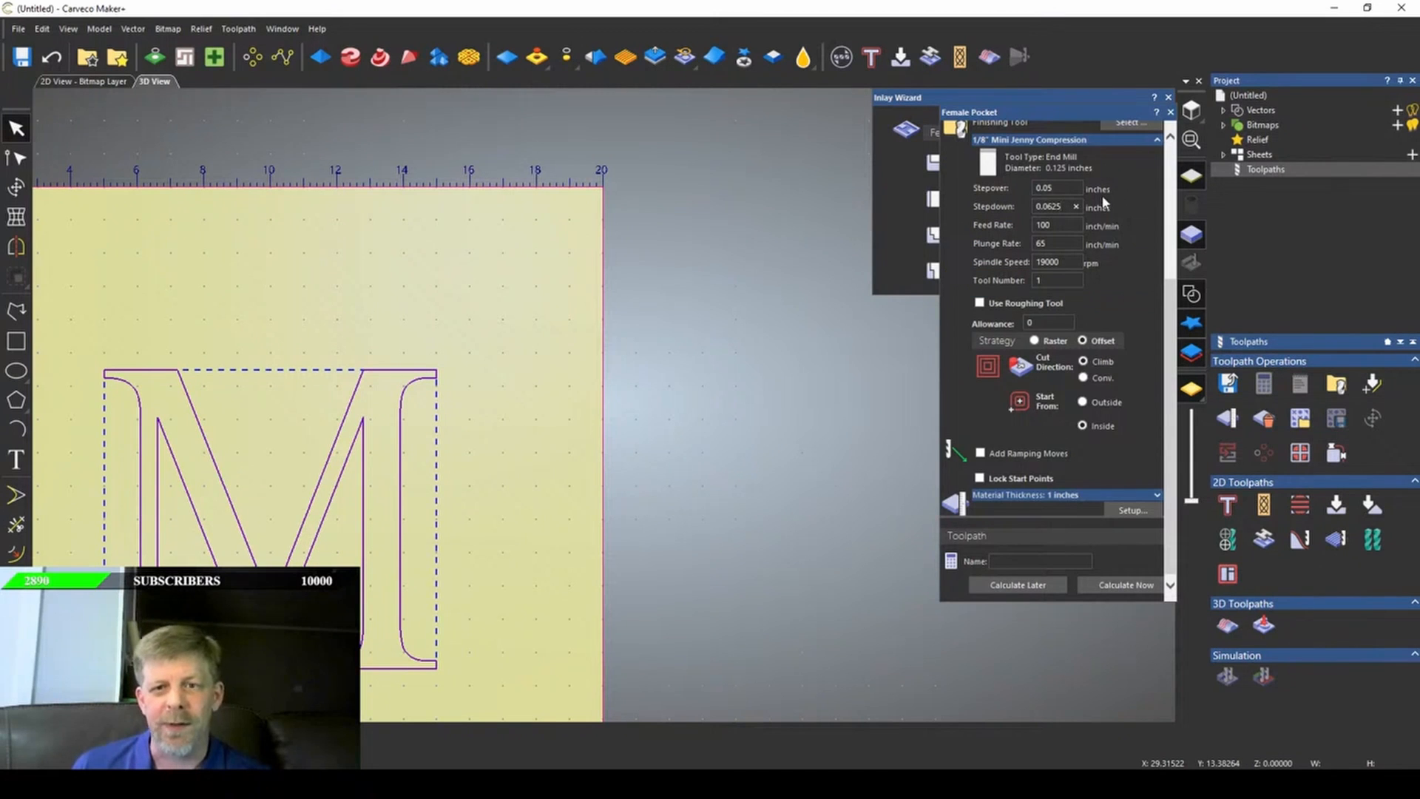
{"action": "left_click", "coordinate": [980, 303]}
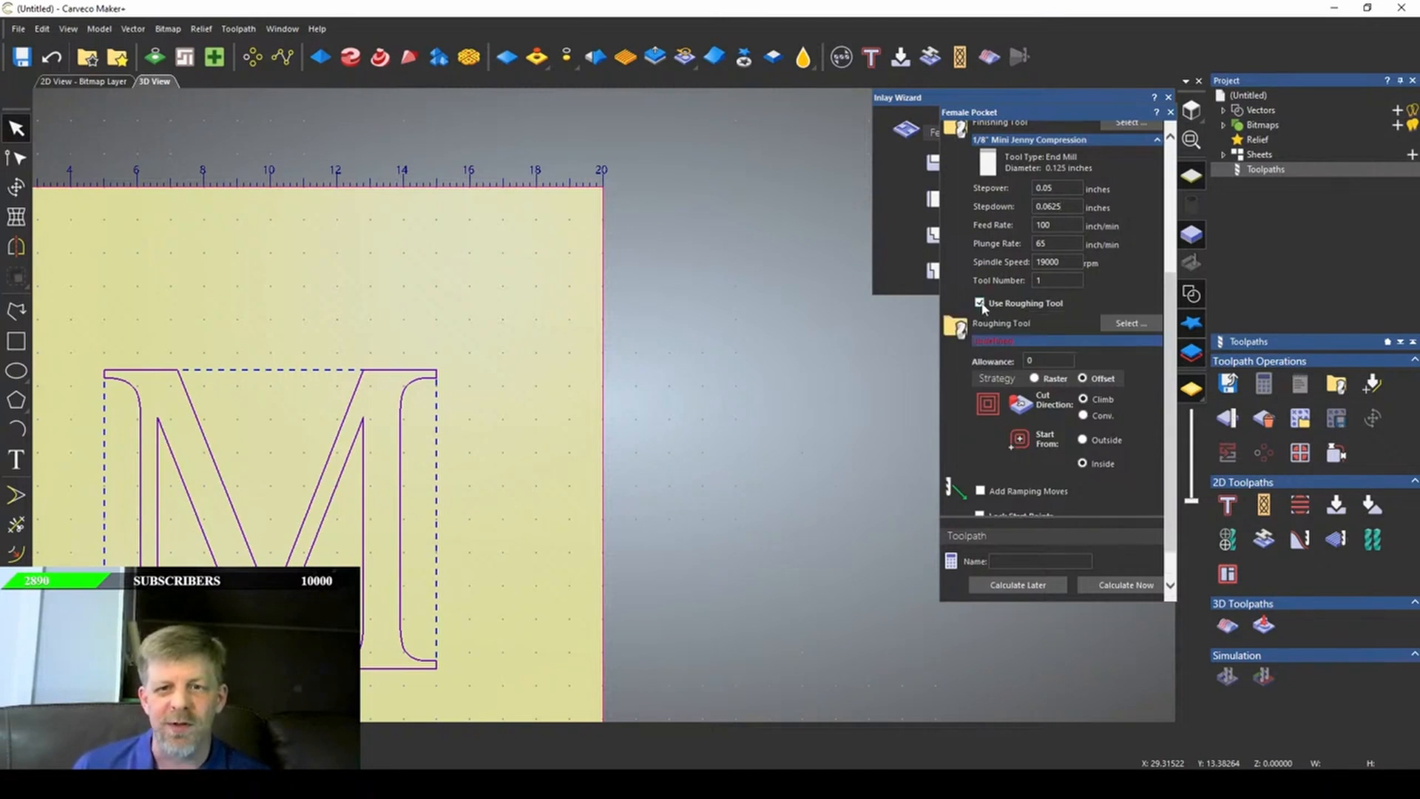
{"action": "scroll", "coordinate": [1089, 315], "scroll_direction": "up", "scroll_amount": 2}
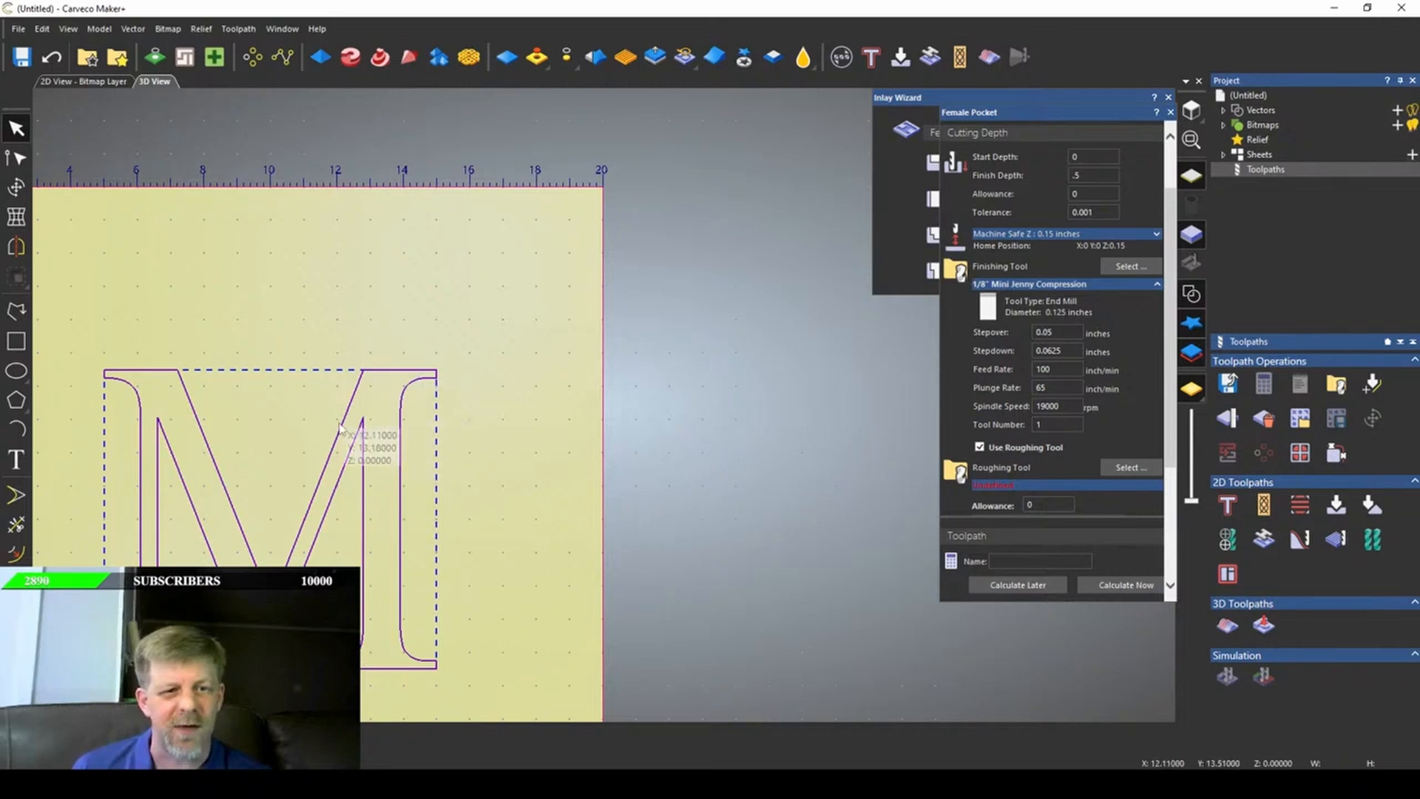
{"action": "scroll", "coordinate": [1020, 284], "scroll_direction": "down", "scroll_amount": 3}
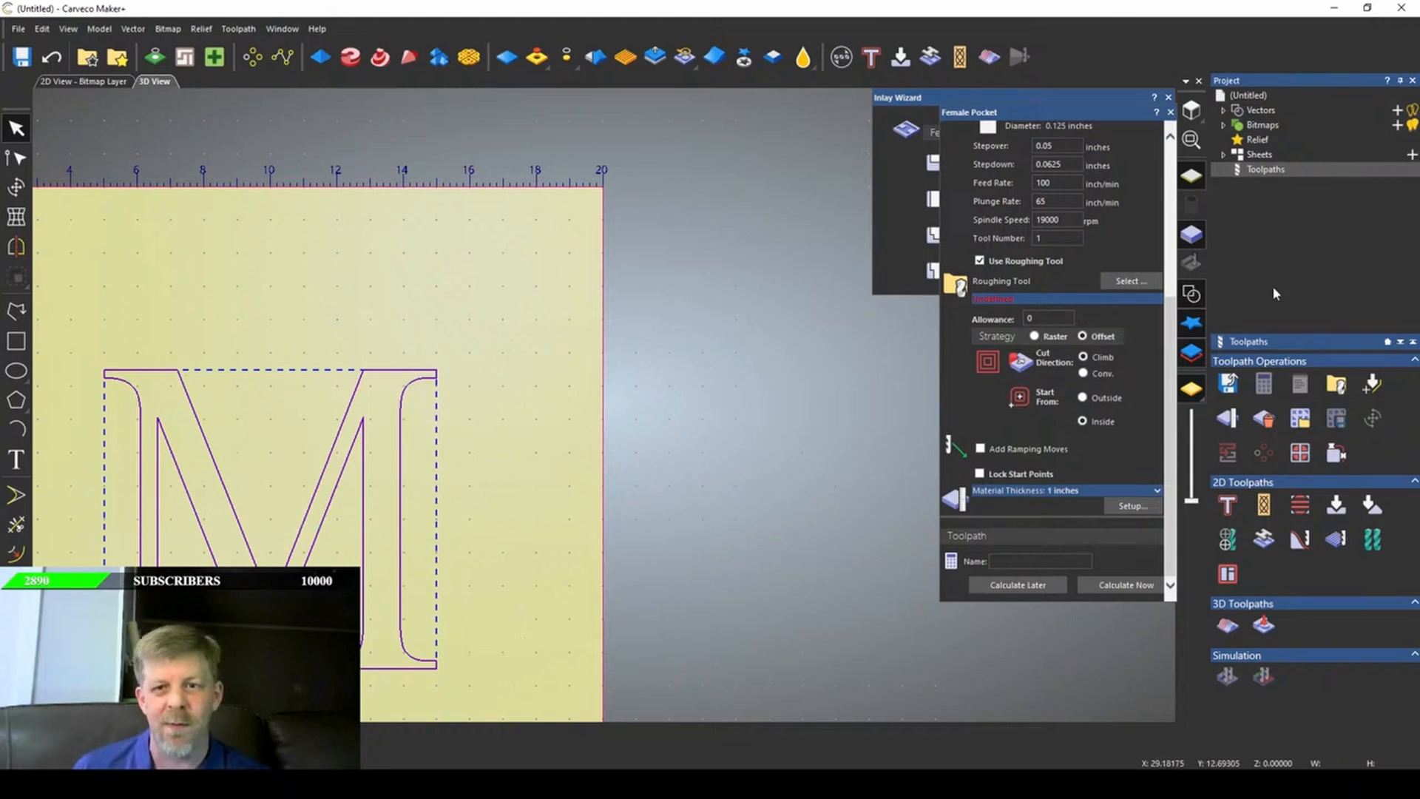
- Assign the 1/4" Uptown Jenny end mill as the female pocket's roughing tool
{"action": "left_click", "coordinate": [1122, 283]}
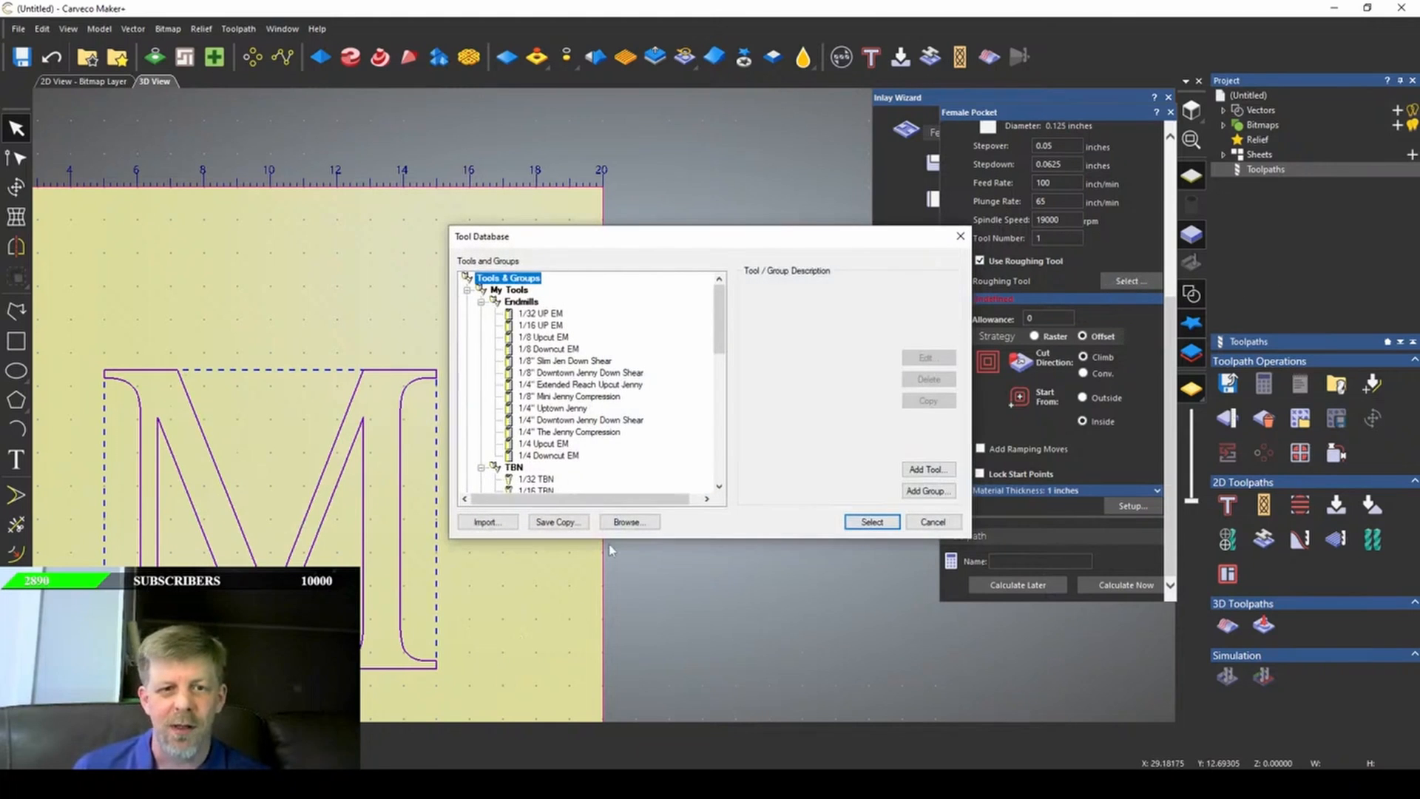
{"action": "left_click", "coordinate": [561, 408]}
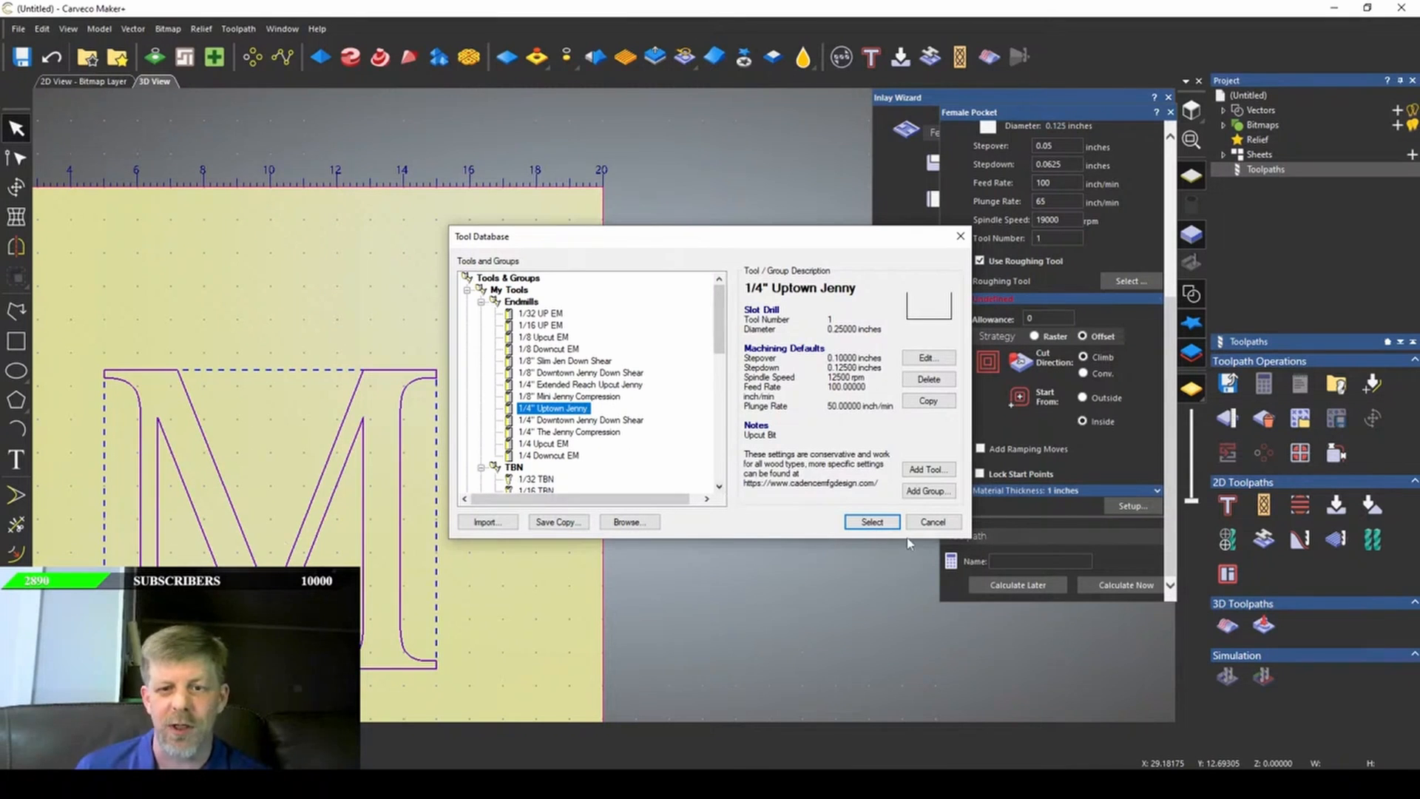
{"action": "left_click", "coordinate": [872, 522]}
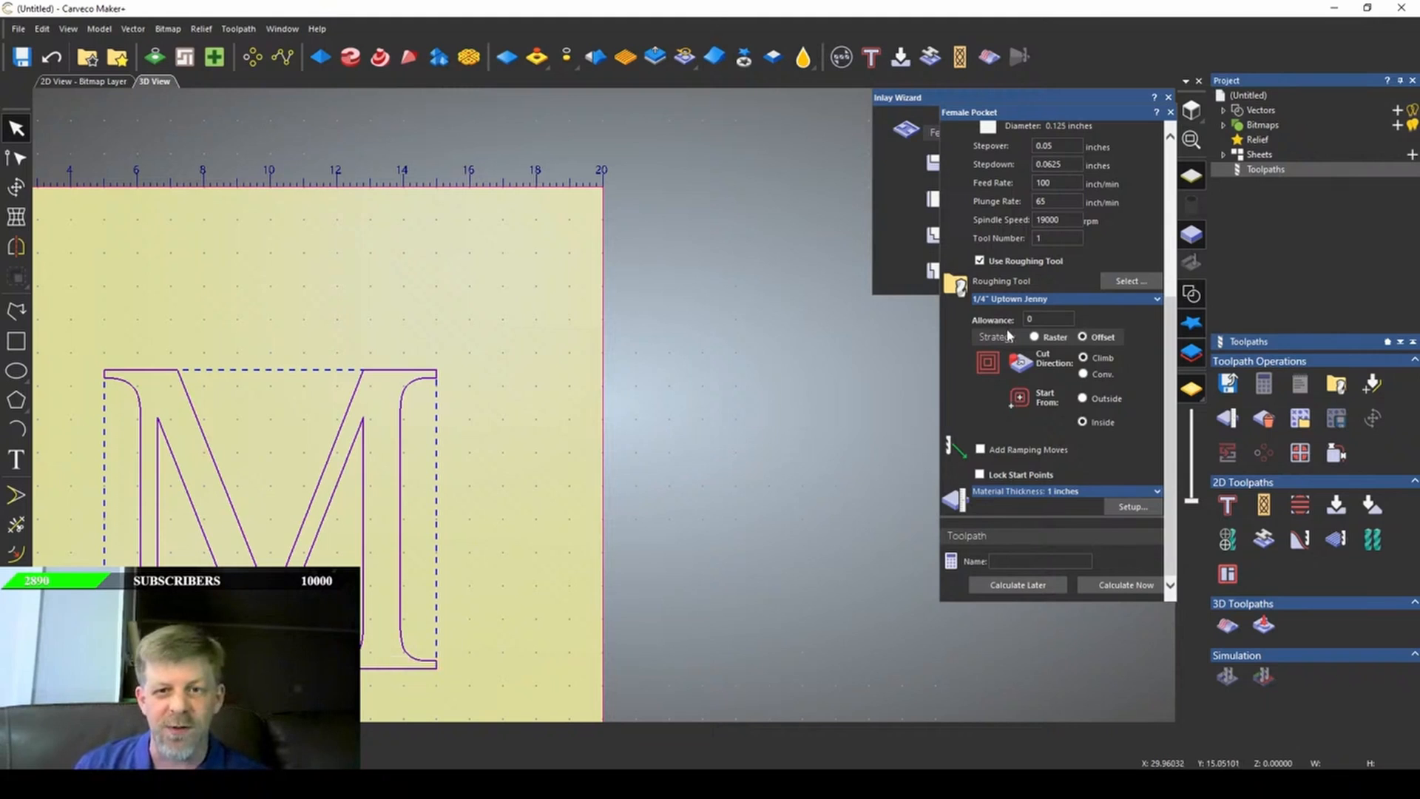
{"action": "scroll", "coordinate": [1008, 335], "scroll_direction": "up", "scroll_amount": 3}
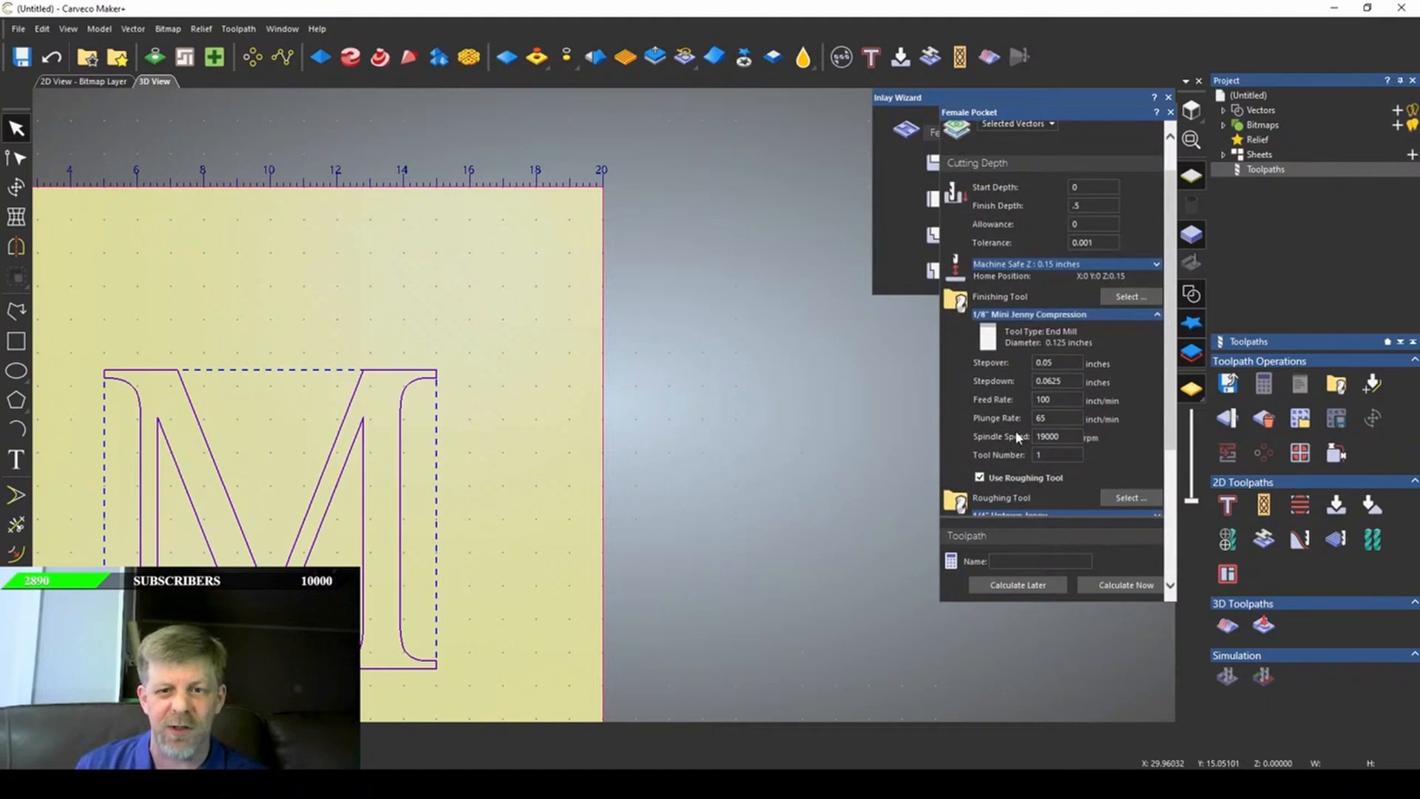
{"action": "scroll", "coordinate": [1017, 437], "scroll_direction": "down", "scroll_amount": 3}
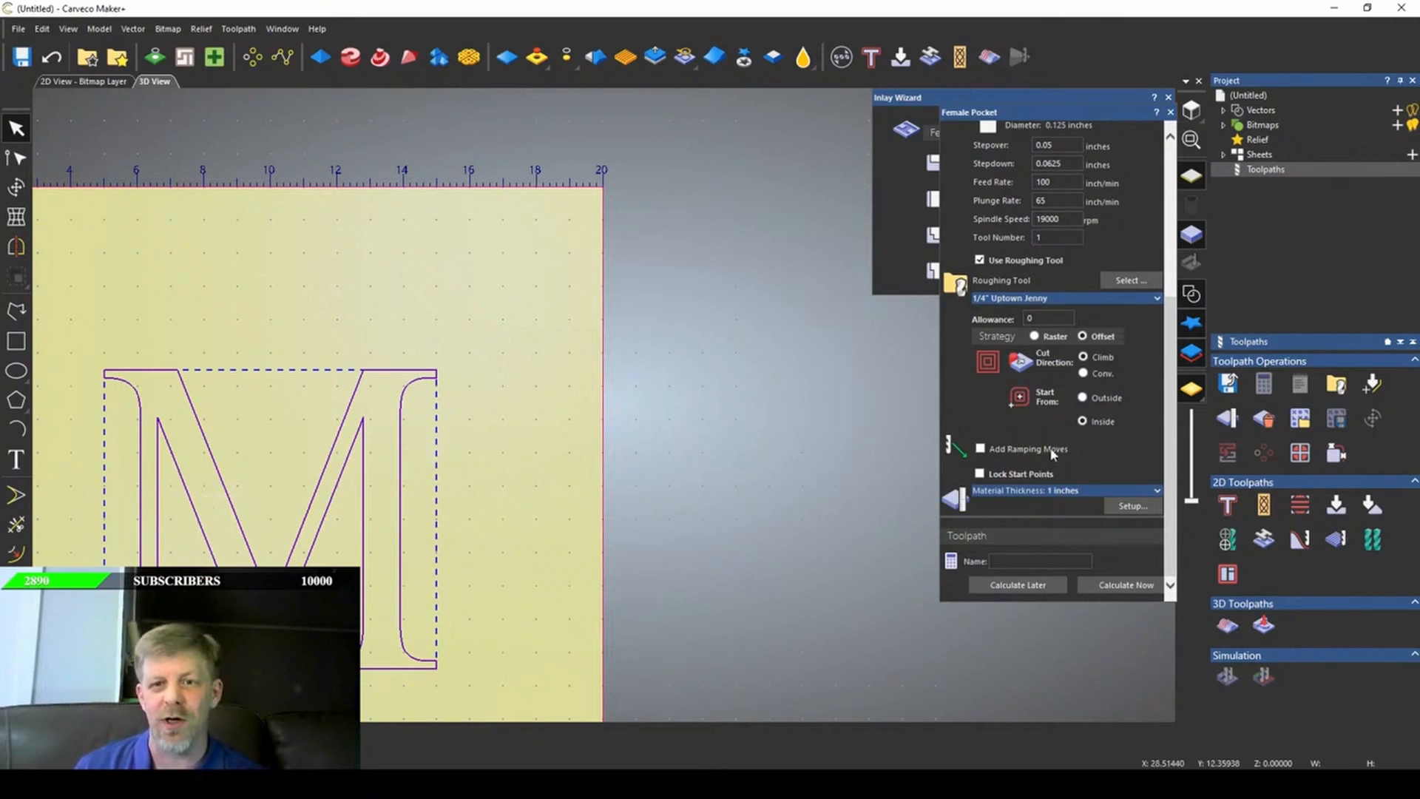
- Add ramping moves with the default ramp values to the female pocket and calculate its toolpath
{"action": "left_click", "coordinate": [981, 449]}
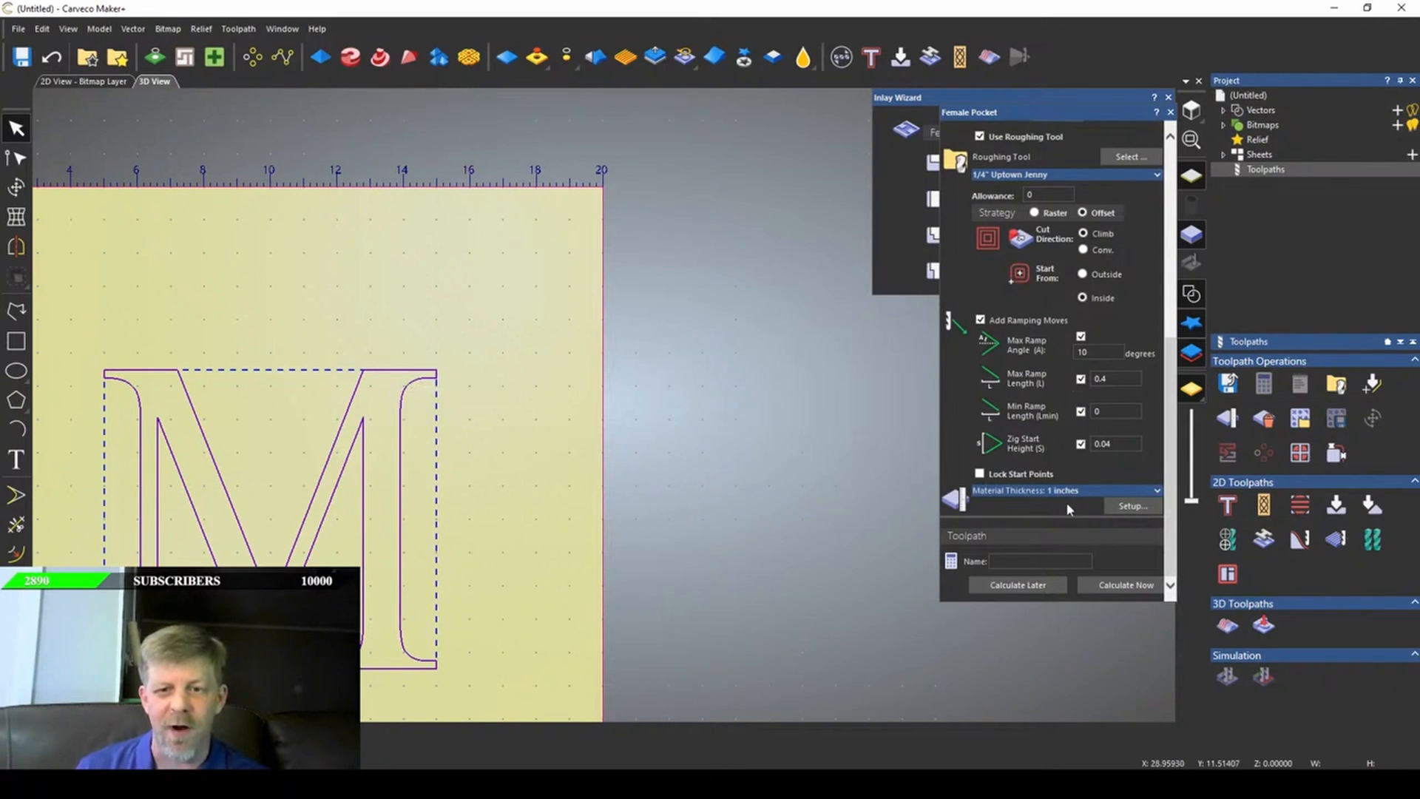
{"action": "scroll", "coordinate": [1068, 509], "scroll_direction": "up", "scroll_amount": 6}
{"action": "scroll", "coordinate": [1071, 502], "scroll_direction": "down", "scroll_amount": 5}
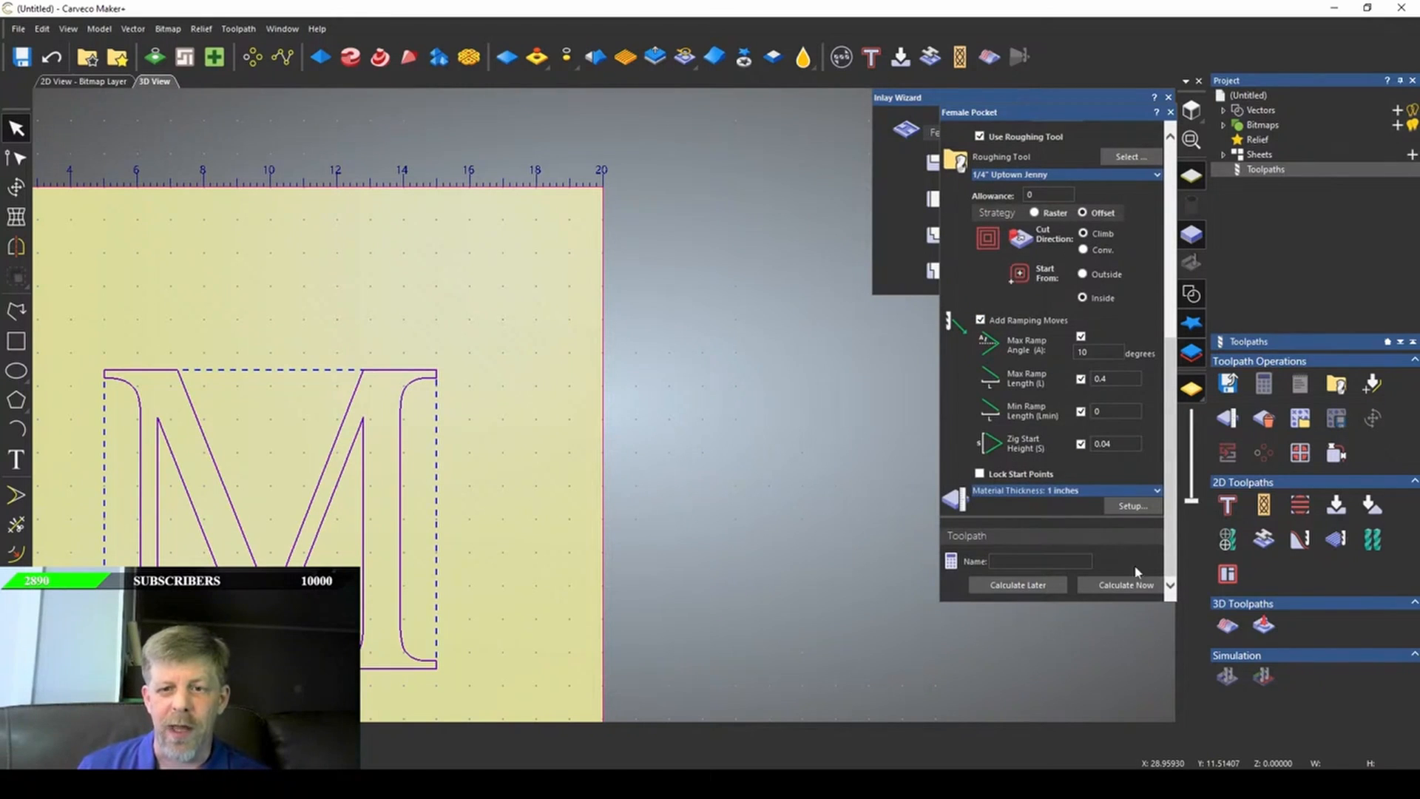
{"action": "left_click", "coordinate": [1139, 588]}
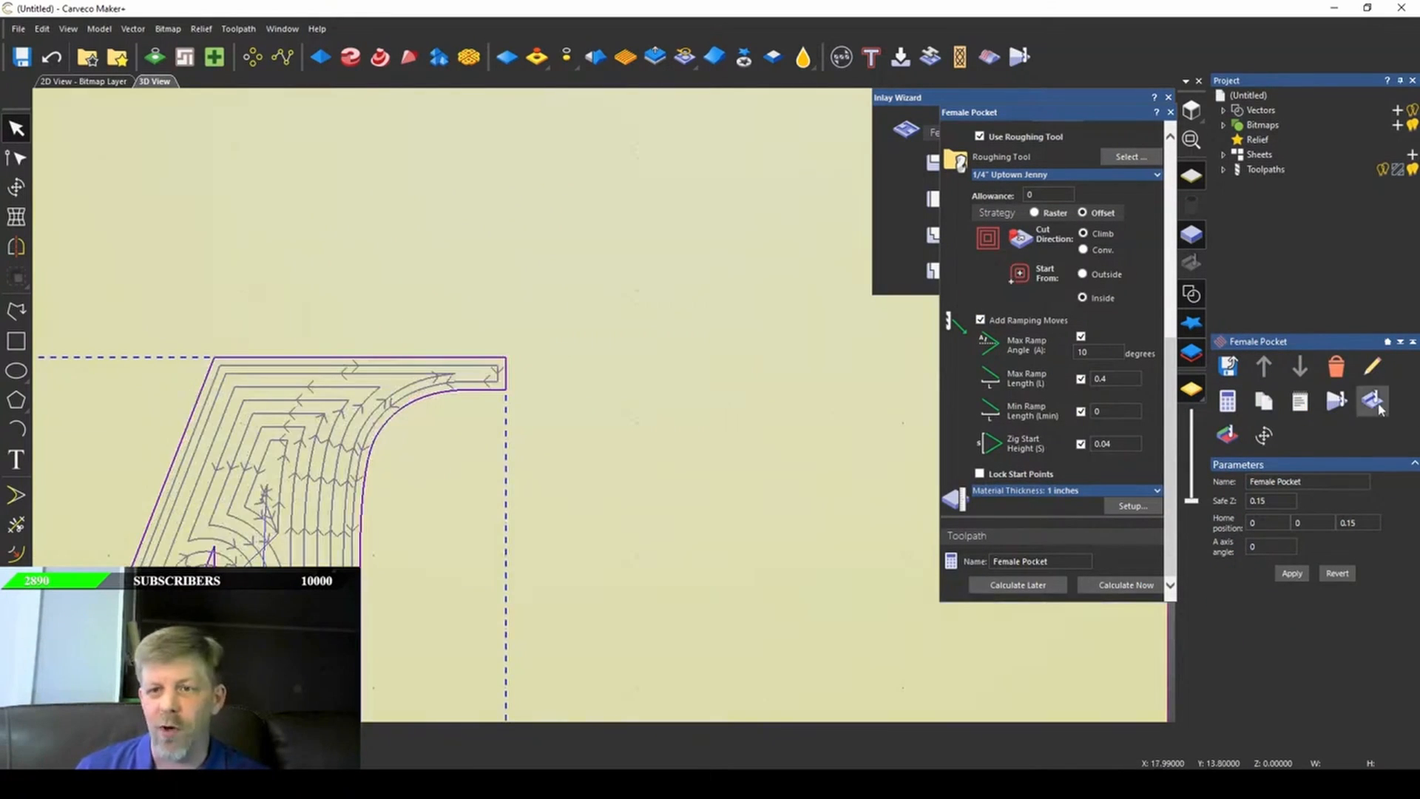
- Simulate the female pocket toolpath and examine the carved M's walls, serif ends and inner corners up close
{"action": "left_click", "coordinate": [1225, 171]}
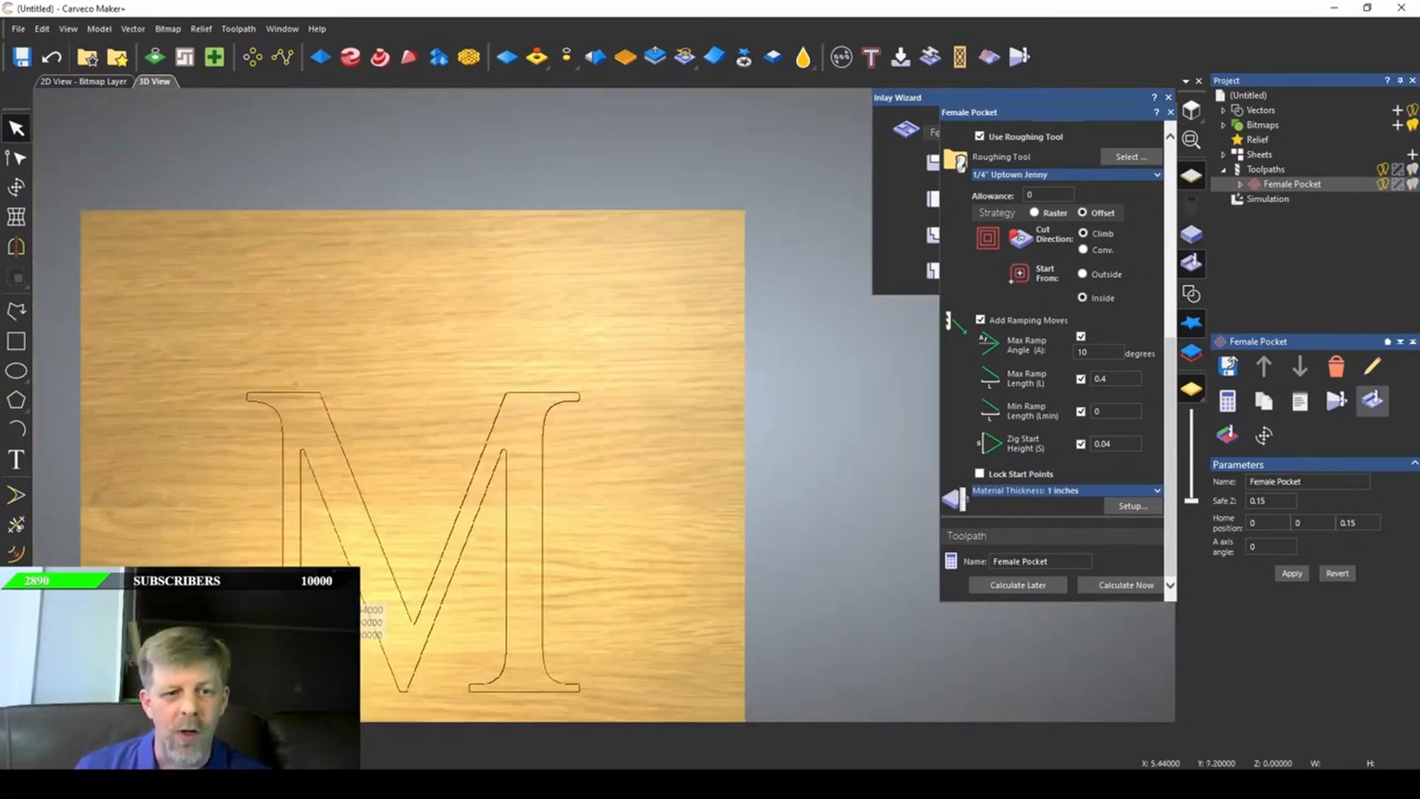
{"action": "scroll", "coordinate": [444, 607], "scroll_direction": "down", "scroll_amount": 2}
{"action": "middle_click_drag", "start_coordinate": [386, 645], "coordinate": [437, 564]}
{"action": "scroll", "coordinate": [437, 564], "scroll_direction": "up", "scroll_amount": 4}
{"action": "scroll", "coordinate": [585, 482], "scroll_direction": "up", "scroll_amount": 2}
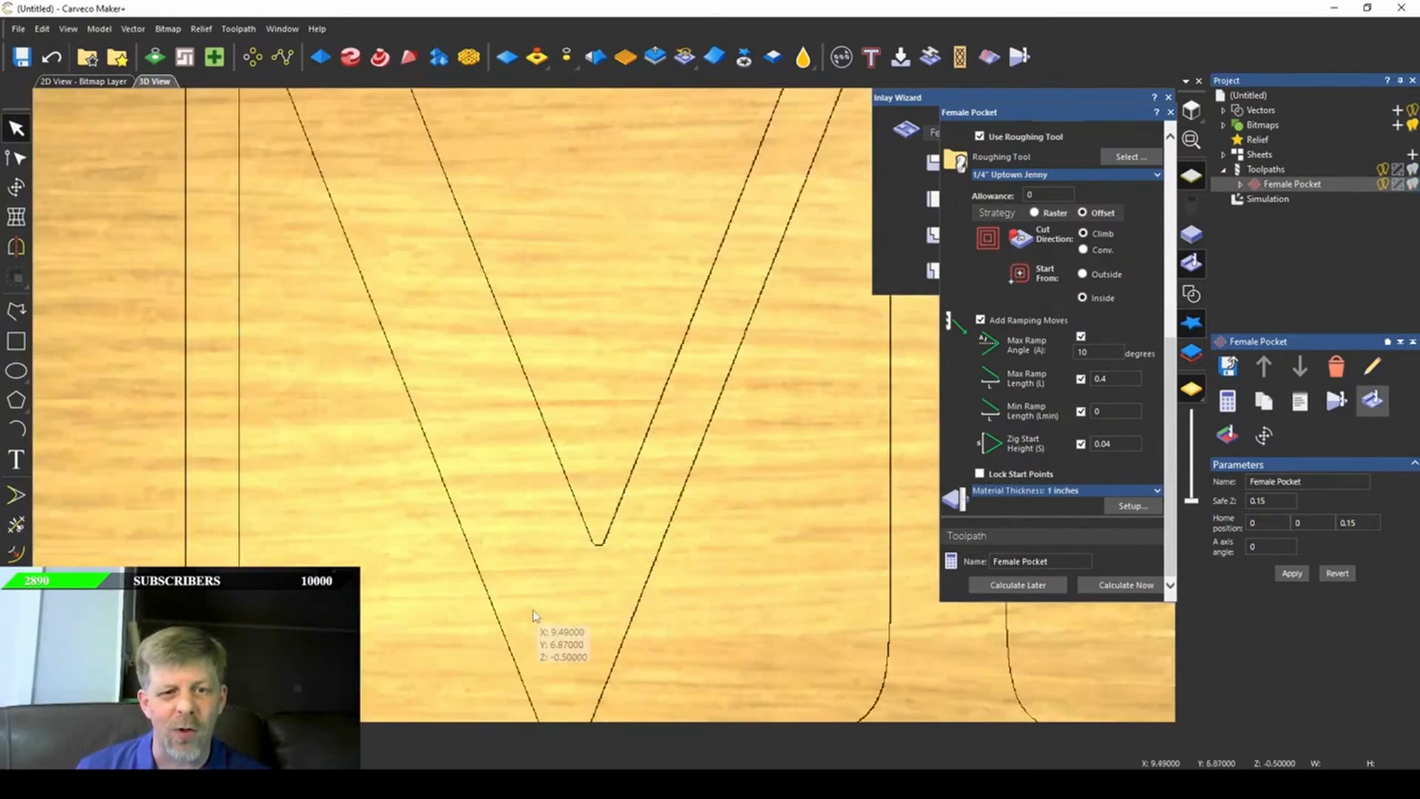
{"action": "left_click_drag", "start_coordinate": [534, 611], "coordinate": [503, 623]}
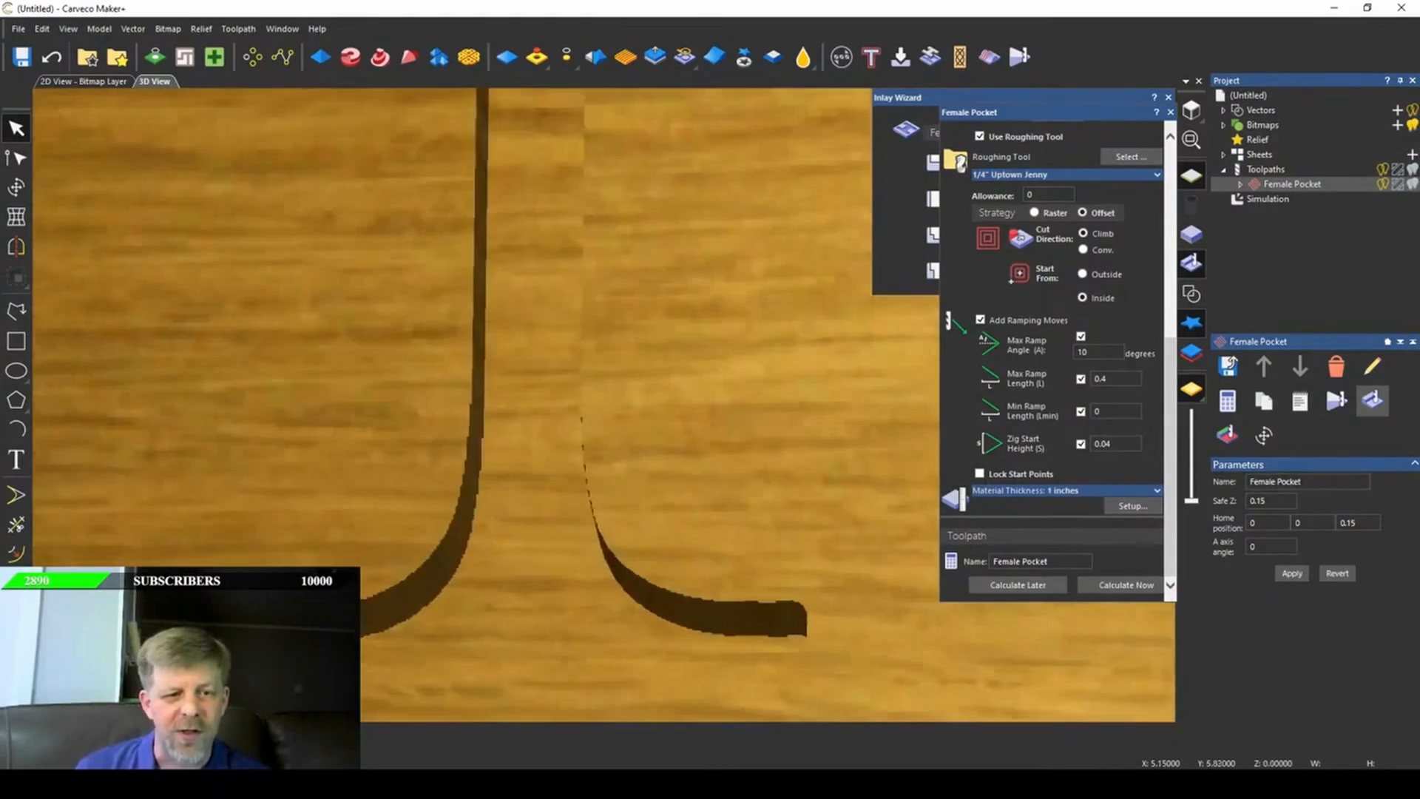
{"action": "scroll", "coordinate": [320, 651], "scroll_direction": "up", "scroll_amount": 3}
{"action": "left_click_drag", "start_coordinate": [325, 633], "coordinate": [350, 647]}
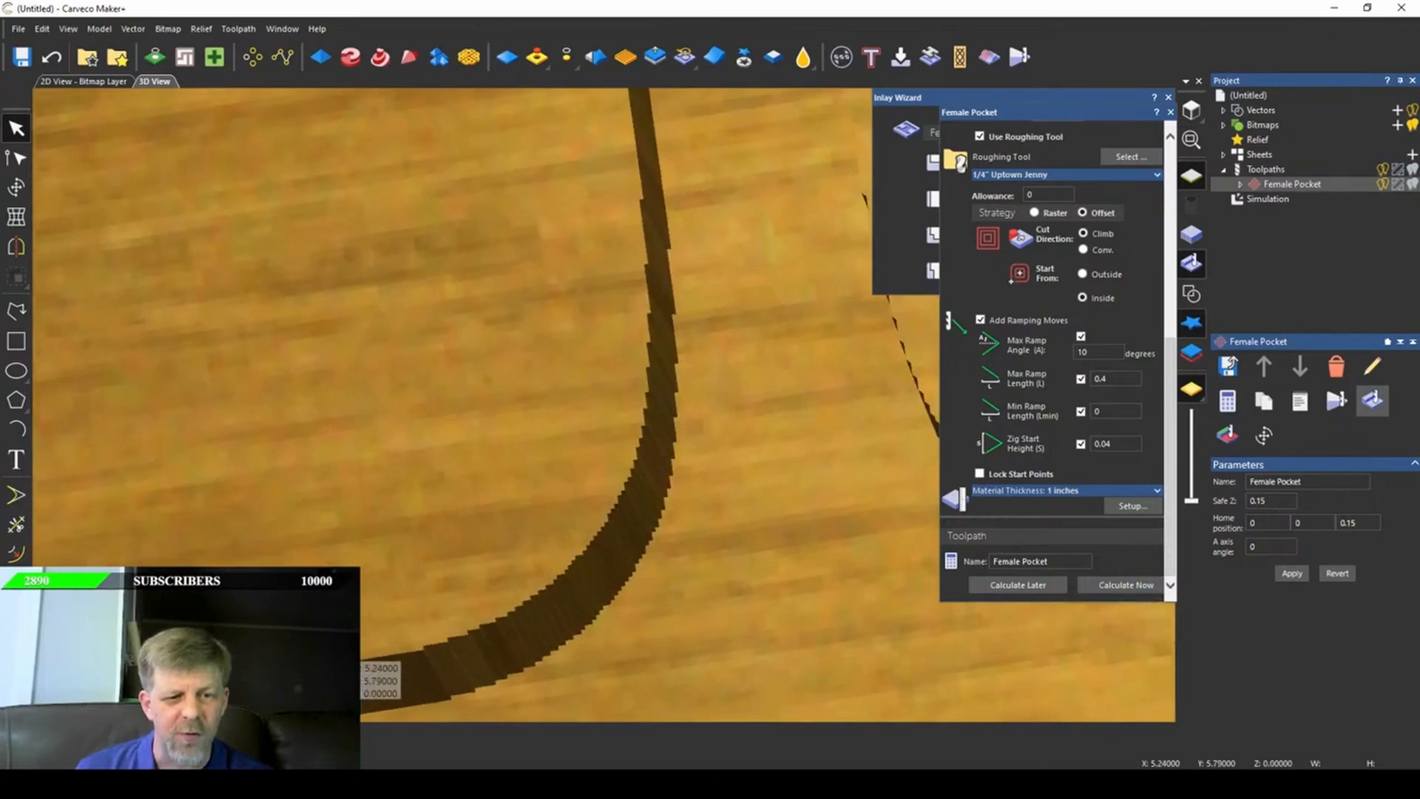
{"action": "scroll", "coordinate": [369, 628], "scroll_direction": "down", "scroll_amount": 2}
{"action": "left_click_drag", "start_coordinate": [523, 530], "coordinate": [551, 612]}
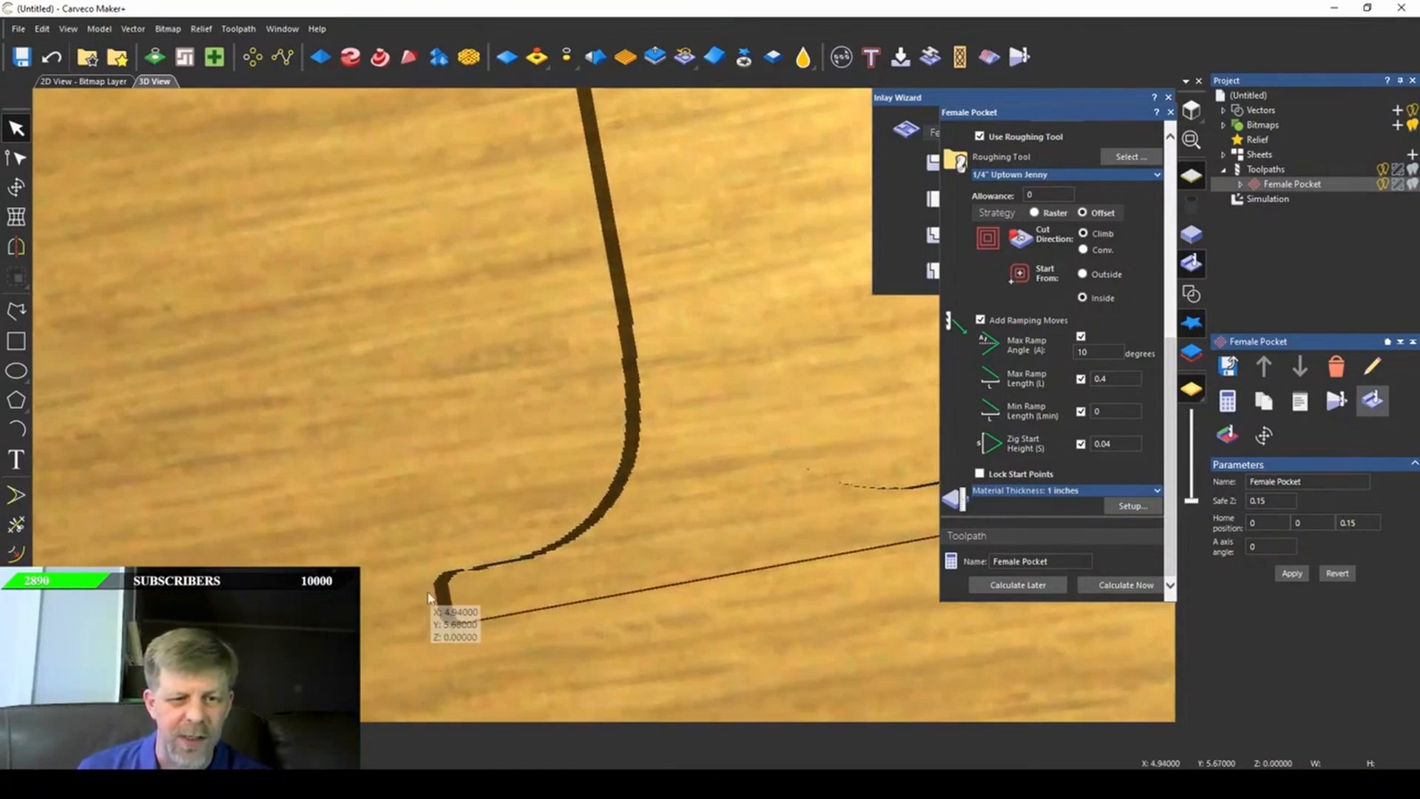
{"action": "scroll", "coordinate": [472, 585], "scroll_direction": "up", "scroll_amount": 3}
{"action": "left_click_drag", "start_coordinate": [480, 580], "coordinate": [625, 464]}
{"action": "scroll", "coordinate": [617, 444], "scroll_direction": "down", "scroll_amount": 5}
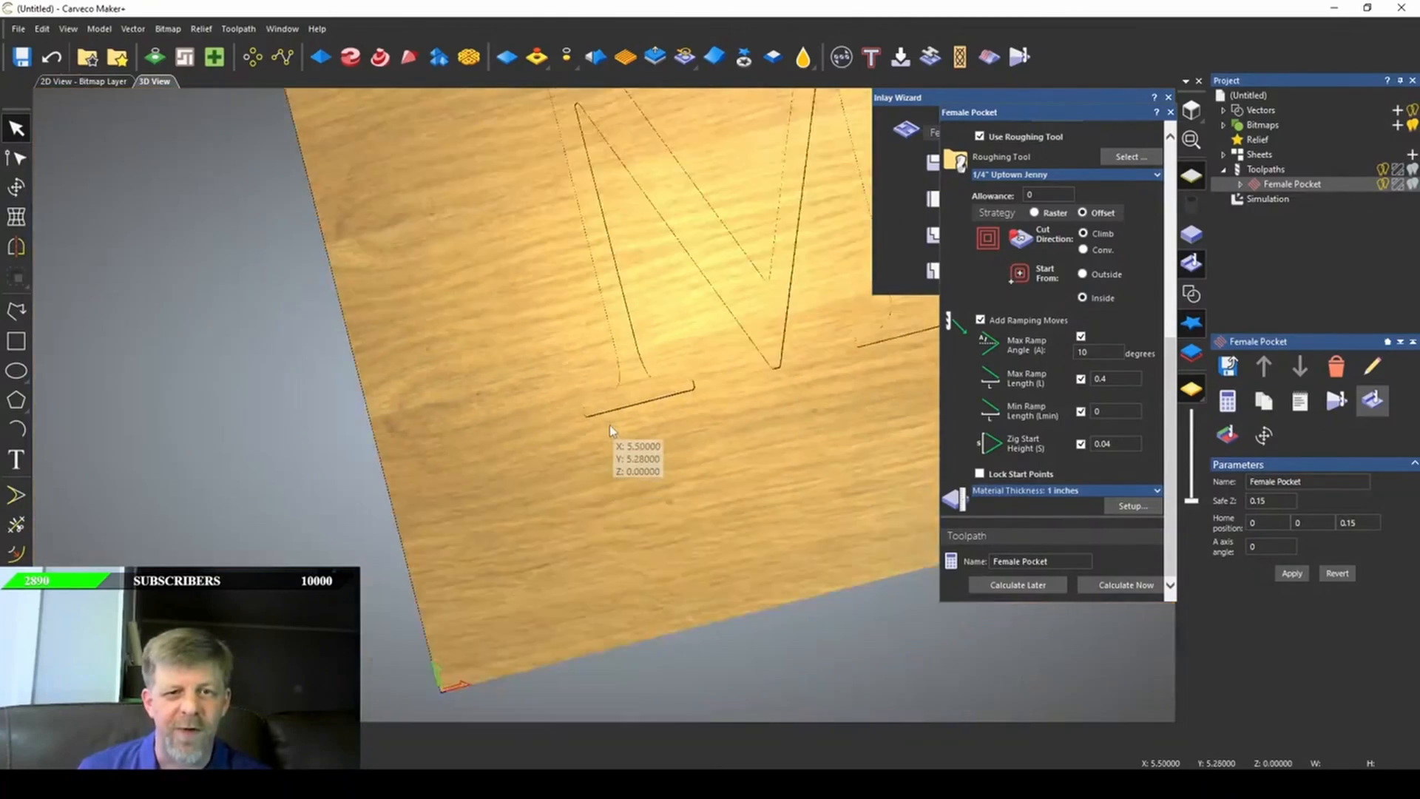
{"action": "scroll", "coordinate": [460, 337], "scroll_direction": "up", "scroll_amount": 6}
{"action": "scroll", "coordinate": [488, 318], "scroll_direction": "up", "scroll_amount": 2}
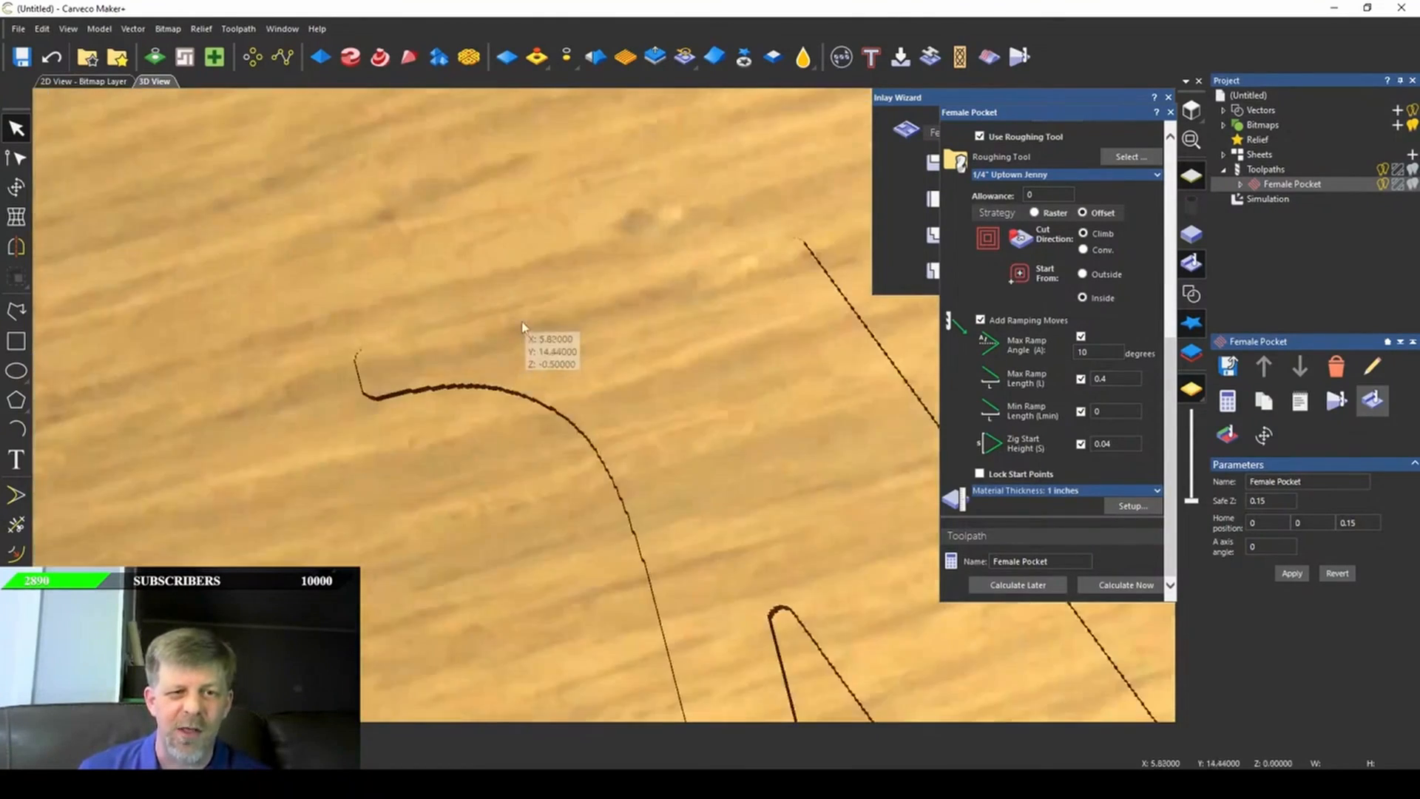
{"action": "scroll", "coordinate": [596, 324], "scroll_direction": "up", "scroll_amount": 4}
{"action": "left_click_drag", "start_coordinate": [618, 444], "coordinate": [515, 496]}
{"action": "scroll", "coordinate": [515, 497], "scroll_direction": "down", "scroll_amount": 6}
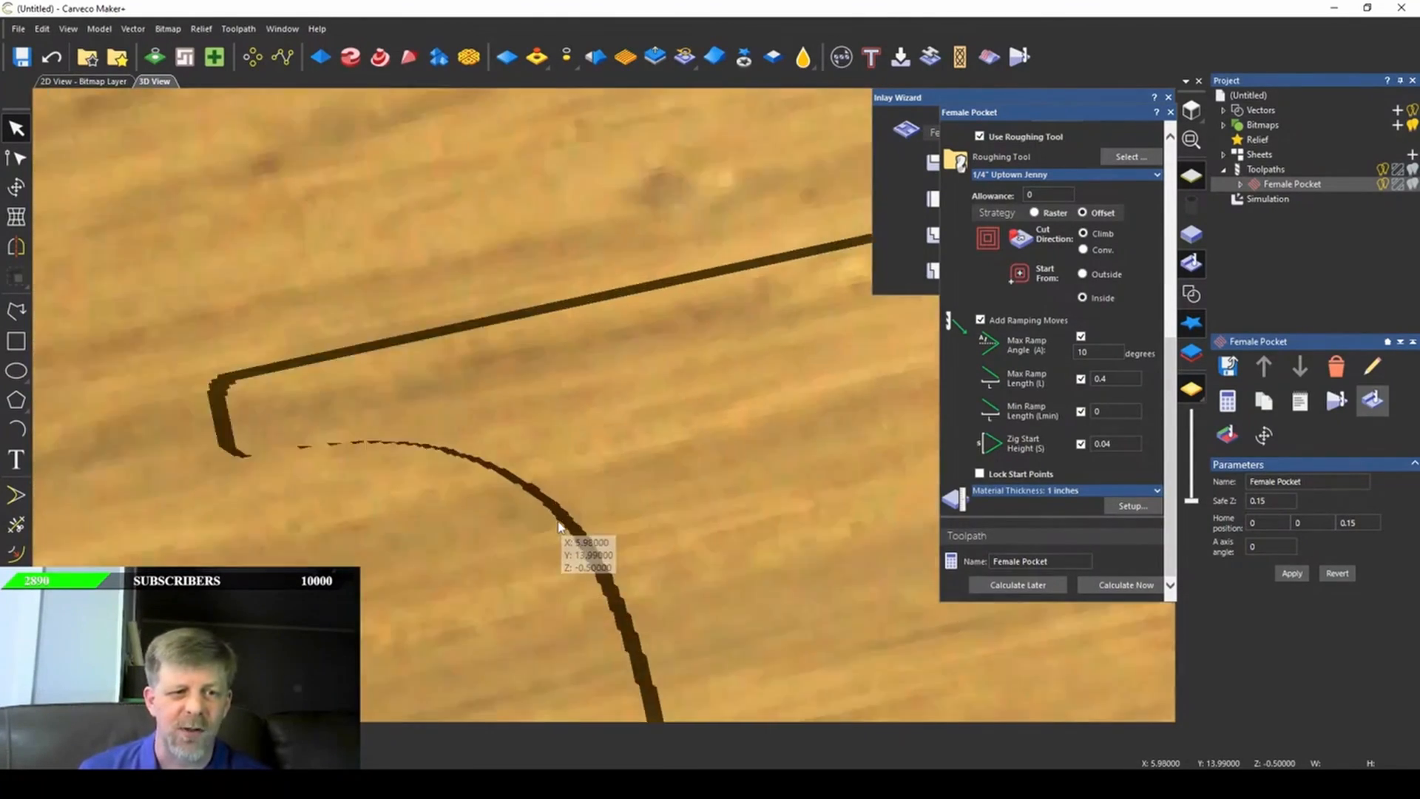
{"action": "scroll", "coordinate": [625, 672], "scroll_direction": "up", "scroll_amount": 6}
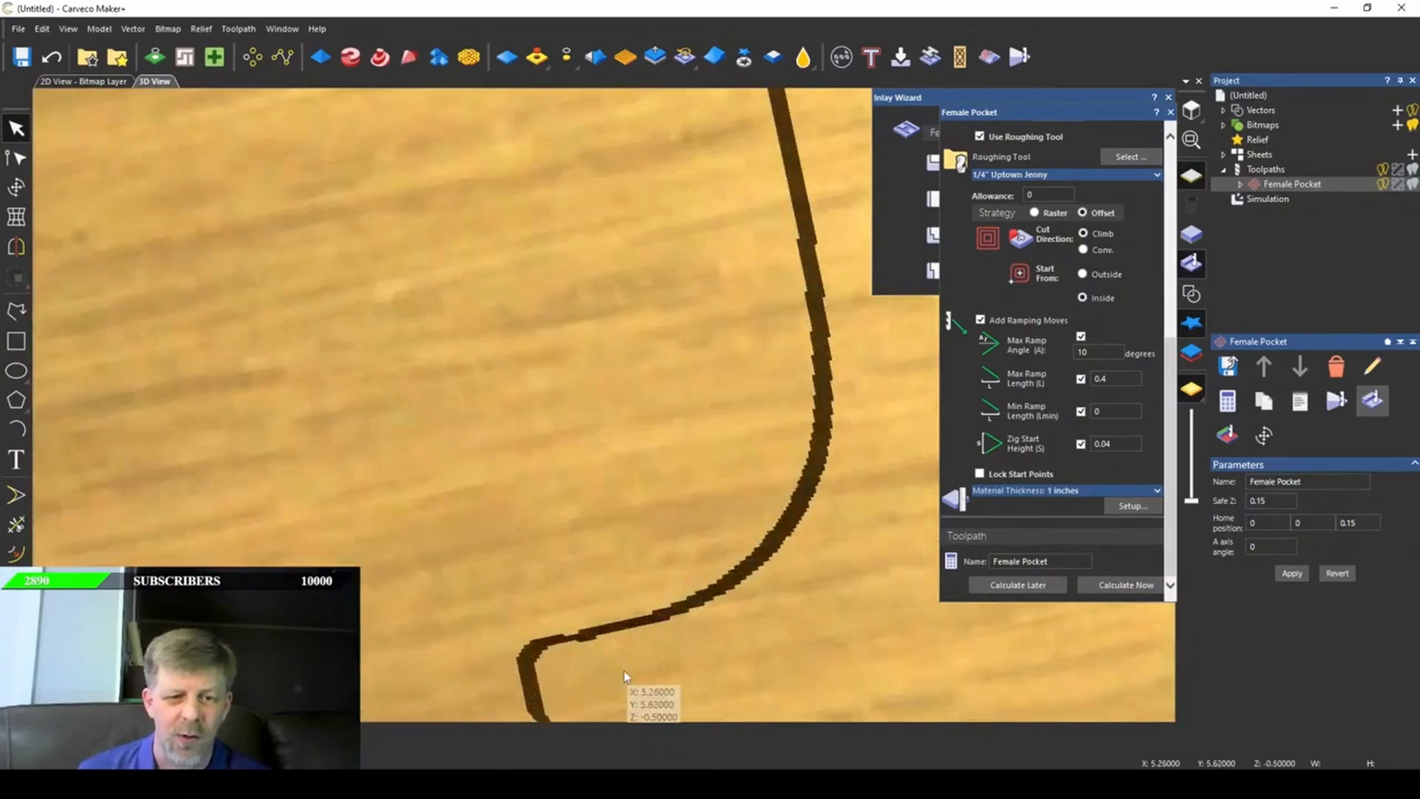
{"action": "scroll", "coordinate": [625, 671], "scroll_direction": "down", "scroll_amount": 8}
{"action": "scroll", "coordinate": [641, 355], "scroll_direction": "up", "scroll_amount": 6}
{"action": "left_click_drag", "start_coordinate": [677, 548], "coordinate": [618, 533]}
{"action": "scroll", "coordinate": [627, 524], "scroll_direction": "down", "scroll_amount": 4}
{"action": "scroll", "coordinate": [616, 482], "scroll_direction": "up", "scroll_amount": 4}
{"action": "scroll", "coordinate": [625, 503], "scroll_direction": "down", "scroll_amount": 3}
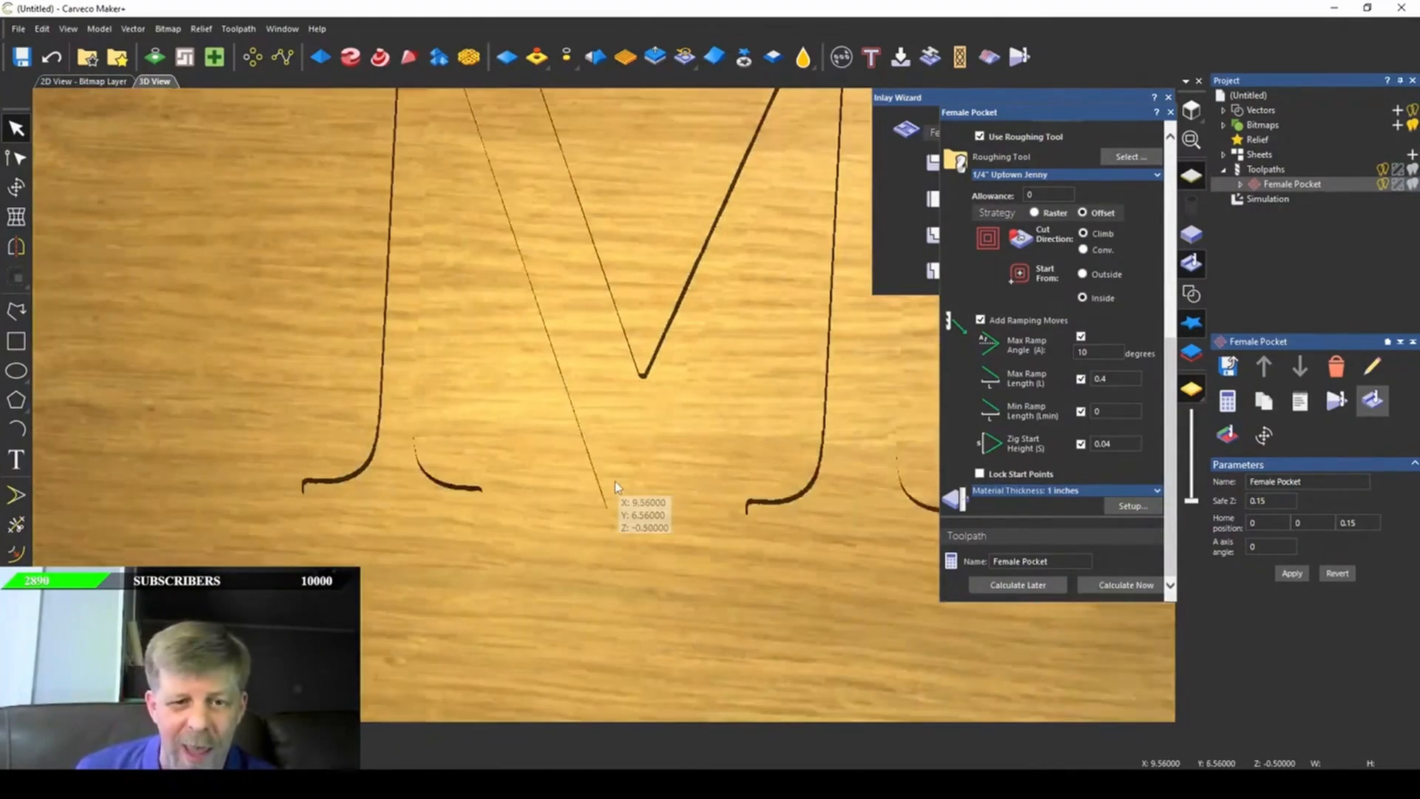
{"action": "scroll", "coordinate": [629, 437], "scroll_direction": "up", "scroll_amount": 5}
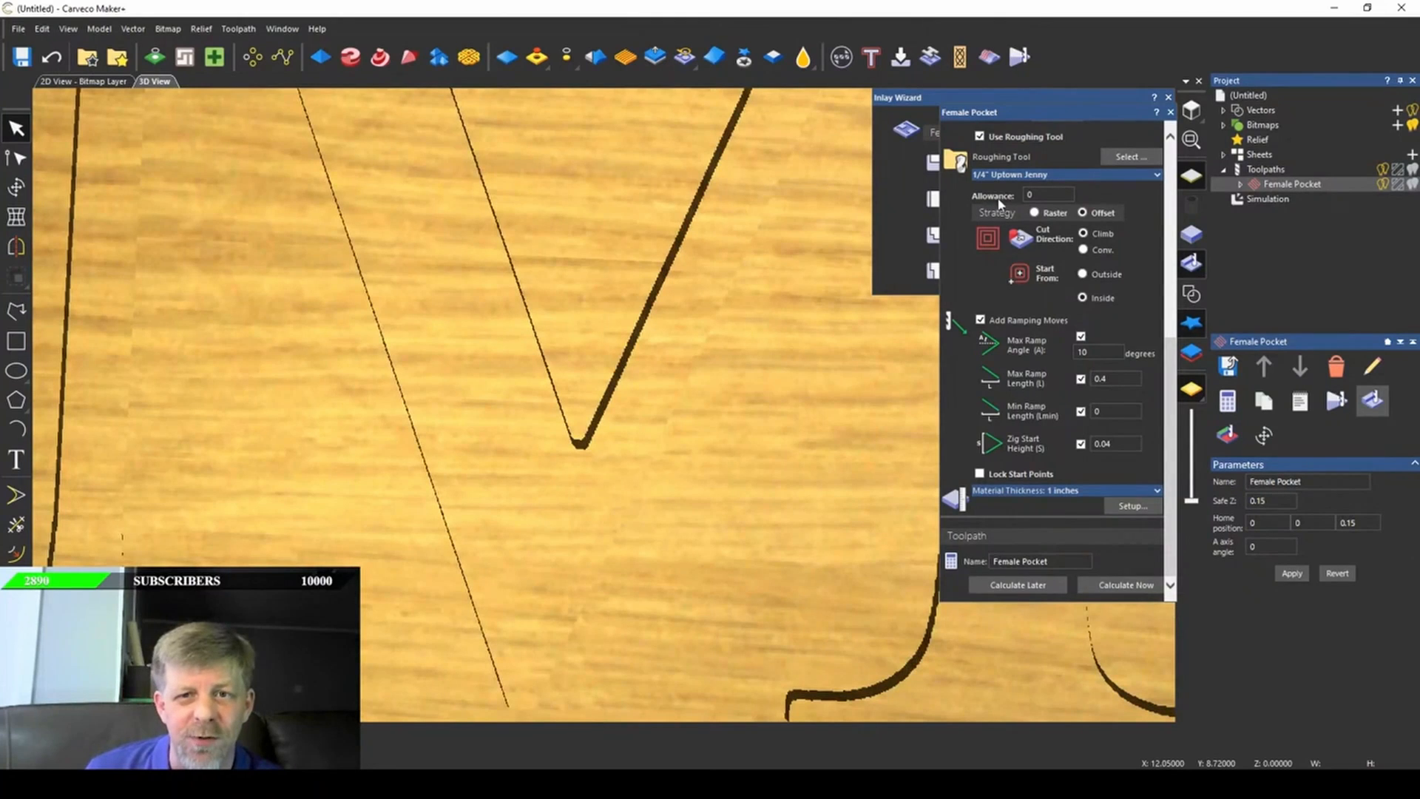
{"action": "scroll", "coordinate": [525, 427], "scroll_direction": "down", "scroll_amount": 3}
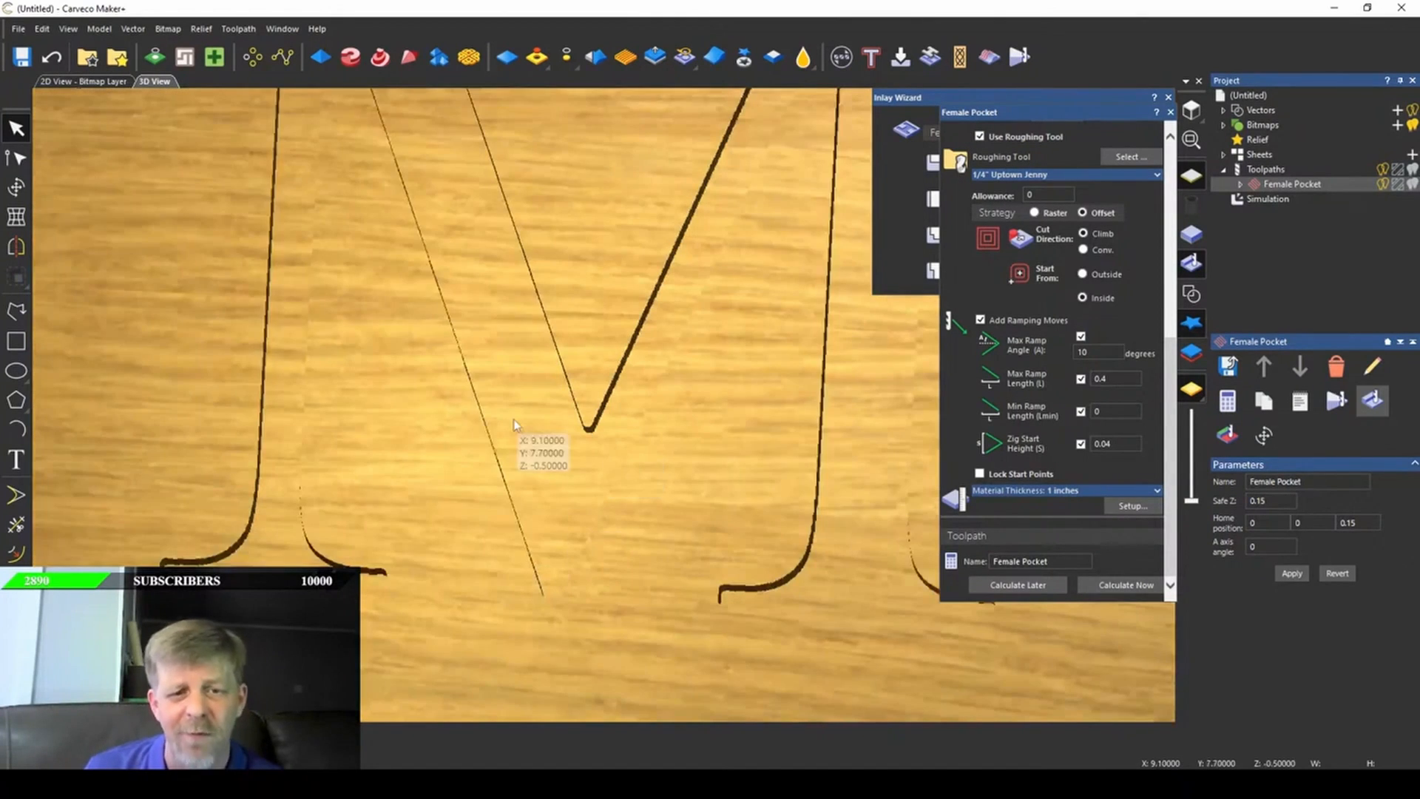
{"action": "scroll", "coordinate": [555, 427], "scroll_direction": "up", "scroll_amount": 5}
{"action": "scroll", "coordinate": [543, 433], "scroll_direction": "down", "scroll_amount": 2}
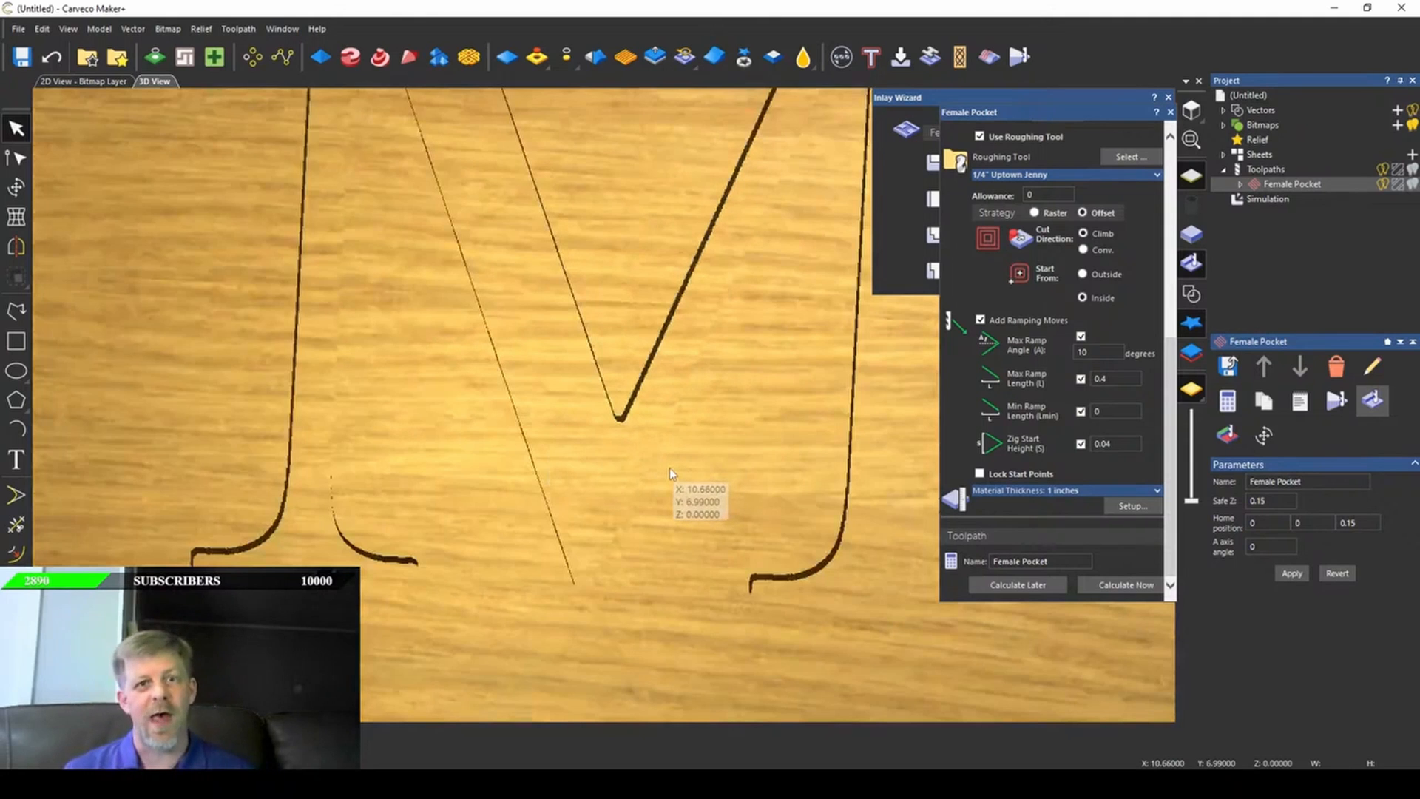
{"action": "scroll", "coordinate": [669, 467], "scroll_direction": "down", "scroll_amount": 1}
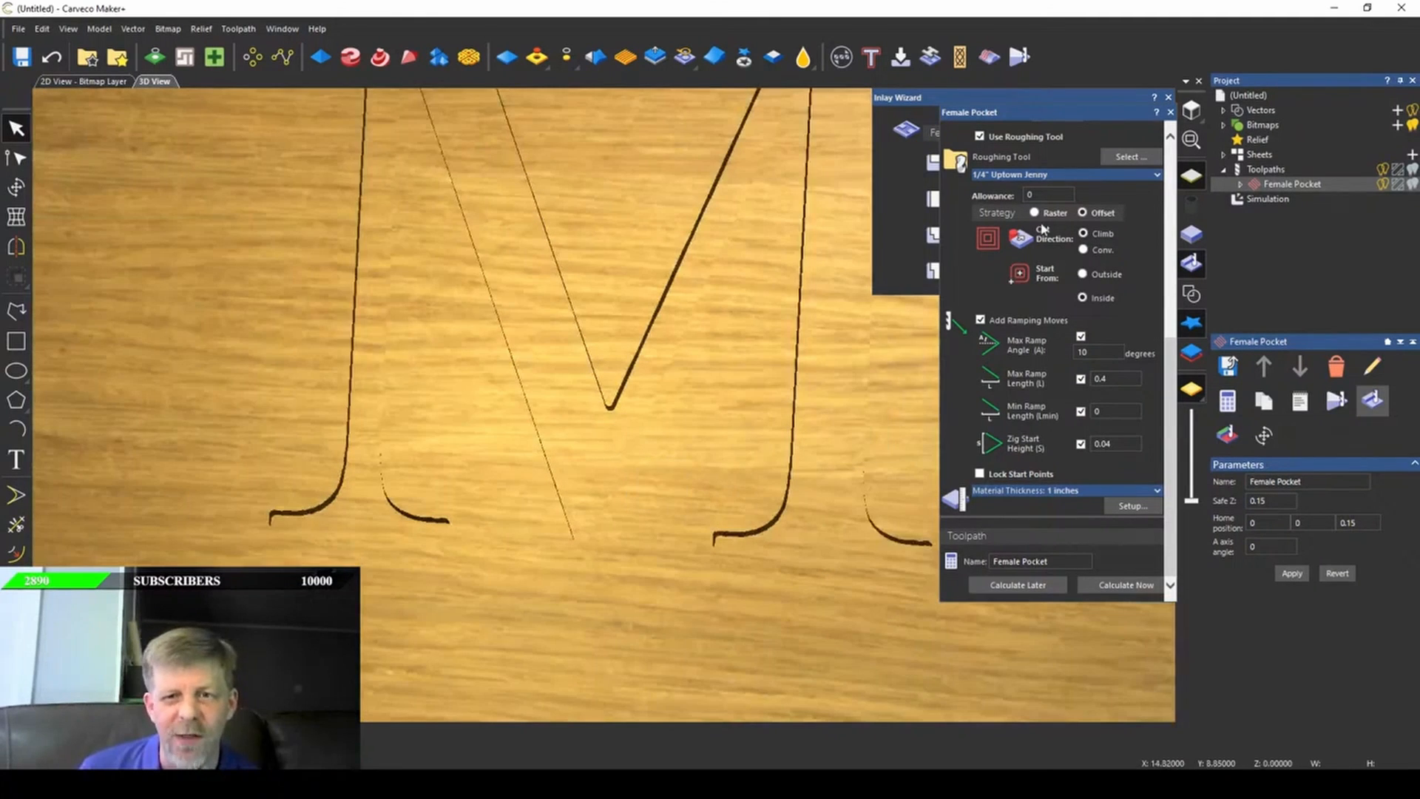
{"action": "scroll", "coordinate": [574, 407], "scroll_direction": "down", "scroll_amount": 4}
{"action": "scroll", "coordinate": [610, 344], "scroll_direction": "up", "scroll_amount": 1}
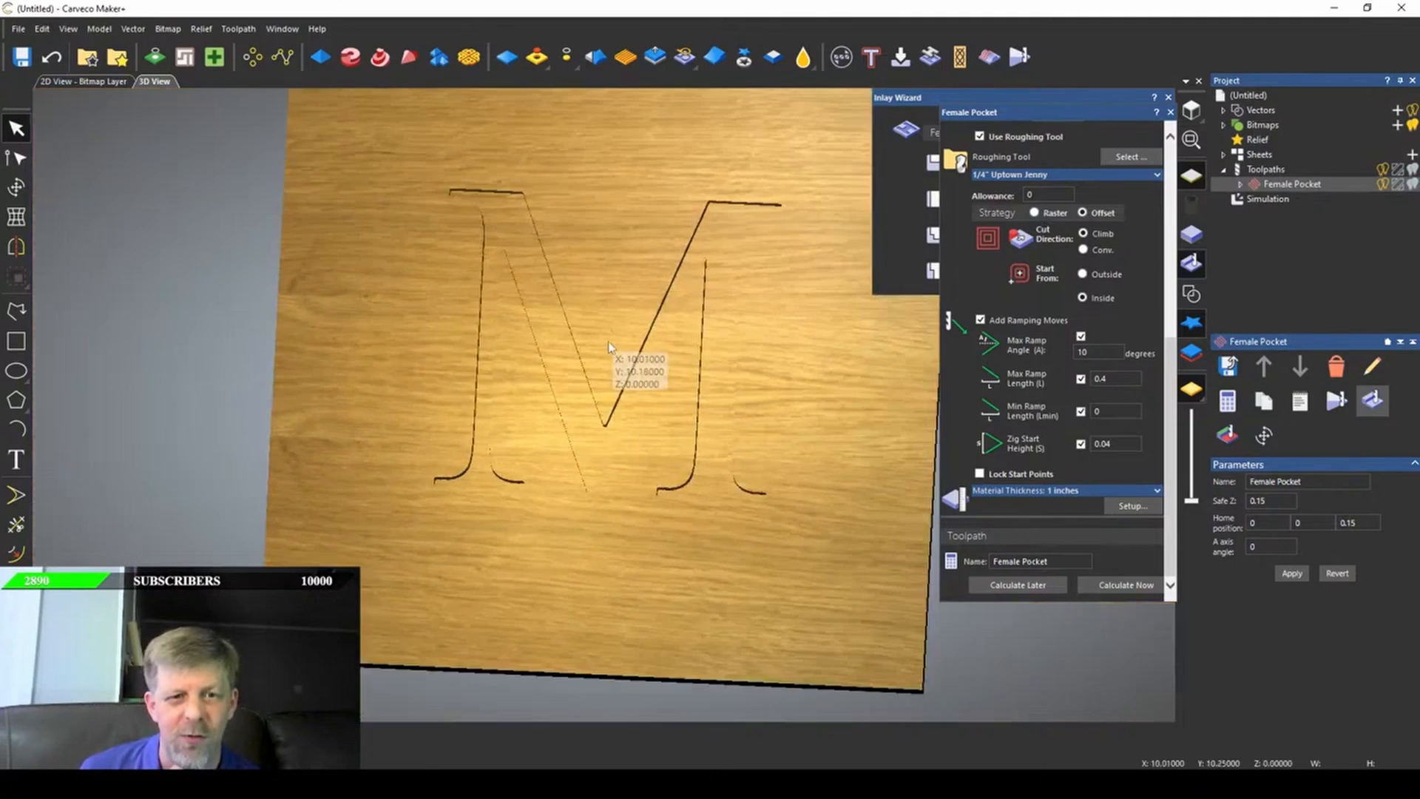
{"action": "left_click_drag", "start_coordinate": [573, 467], "coordinate": [640, 448]}
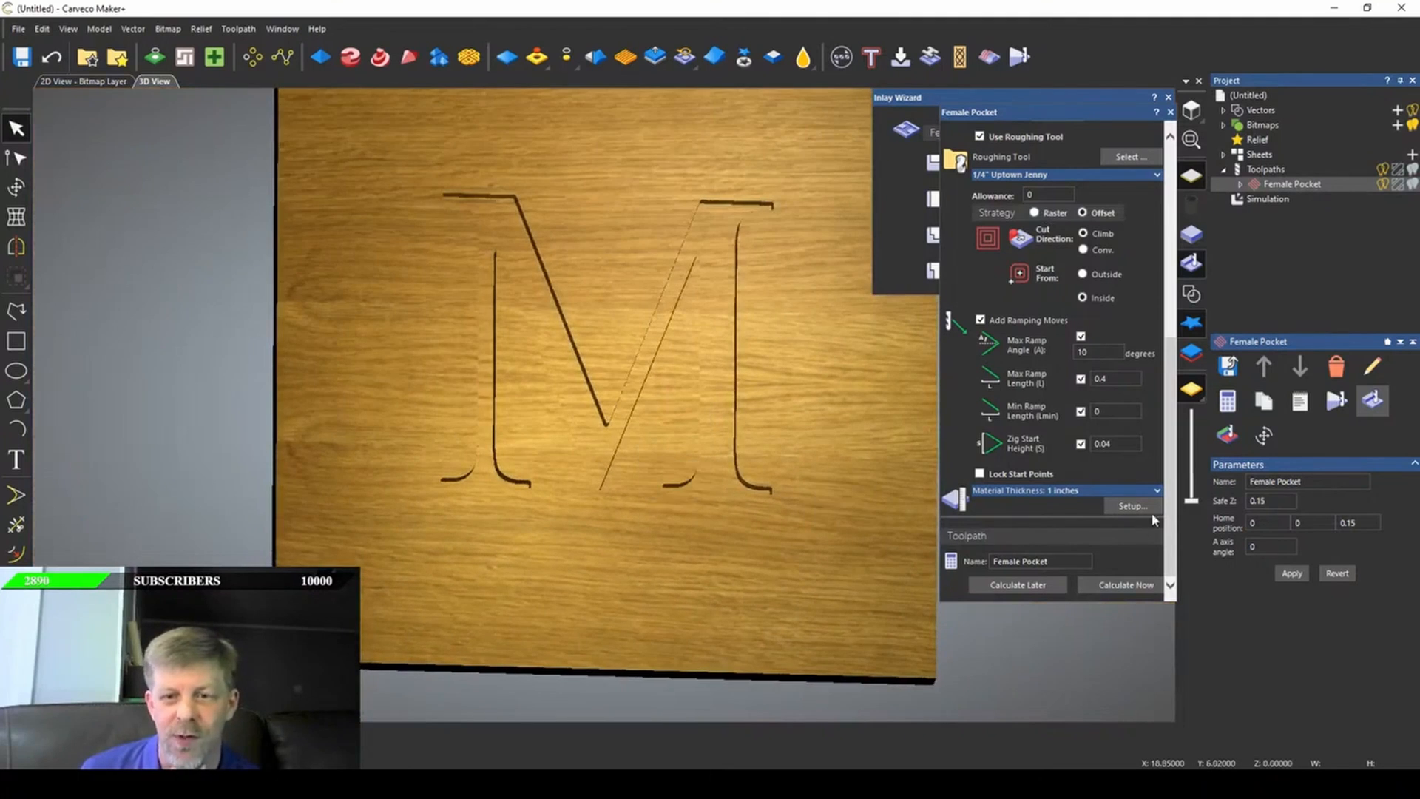
- Delete the pocket simulation and close the female pocket settings
{"action": "left_click", "coordinate": [1337, 364]}
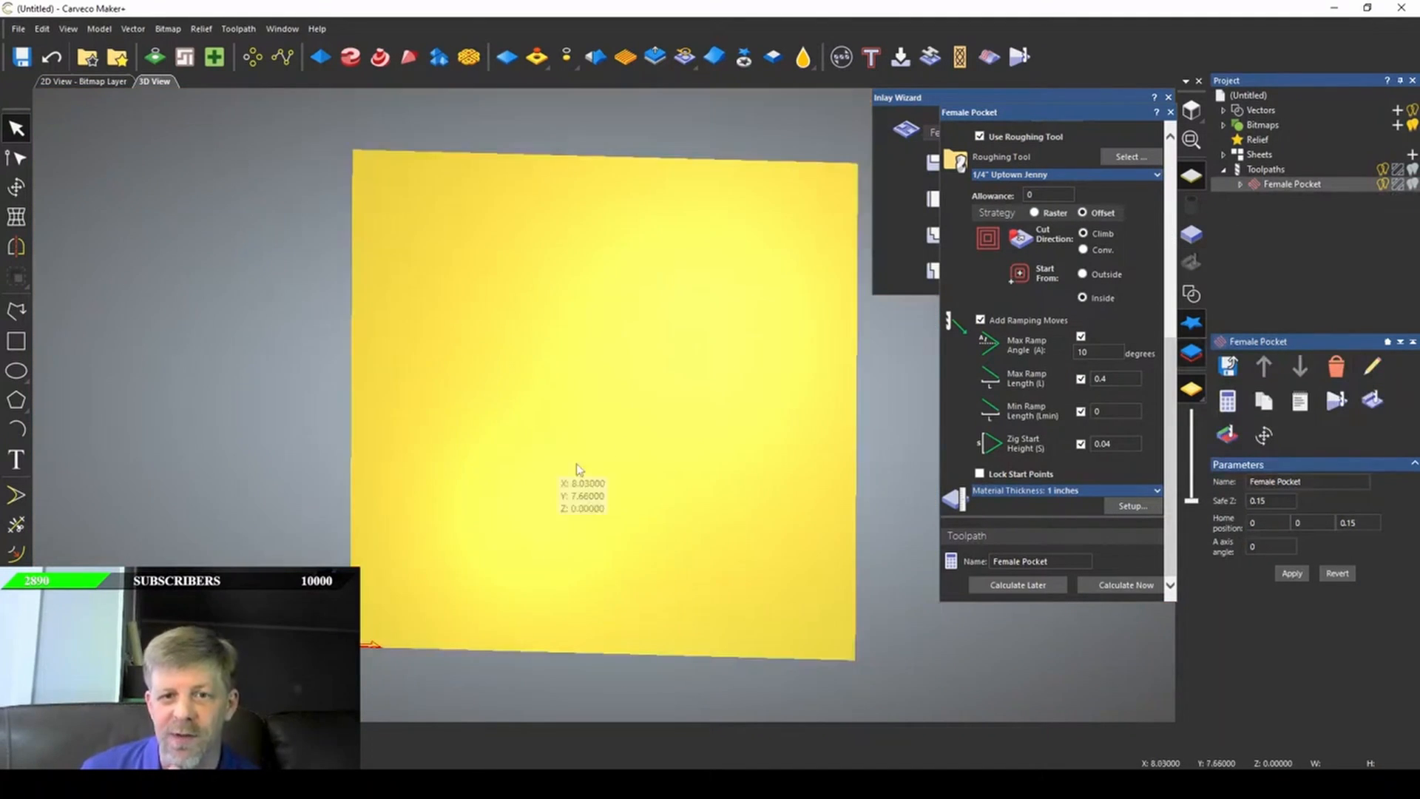
{"action": "left_click", "coordinate": [1170, 112]}
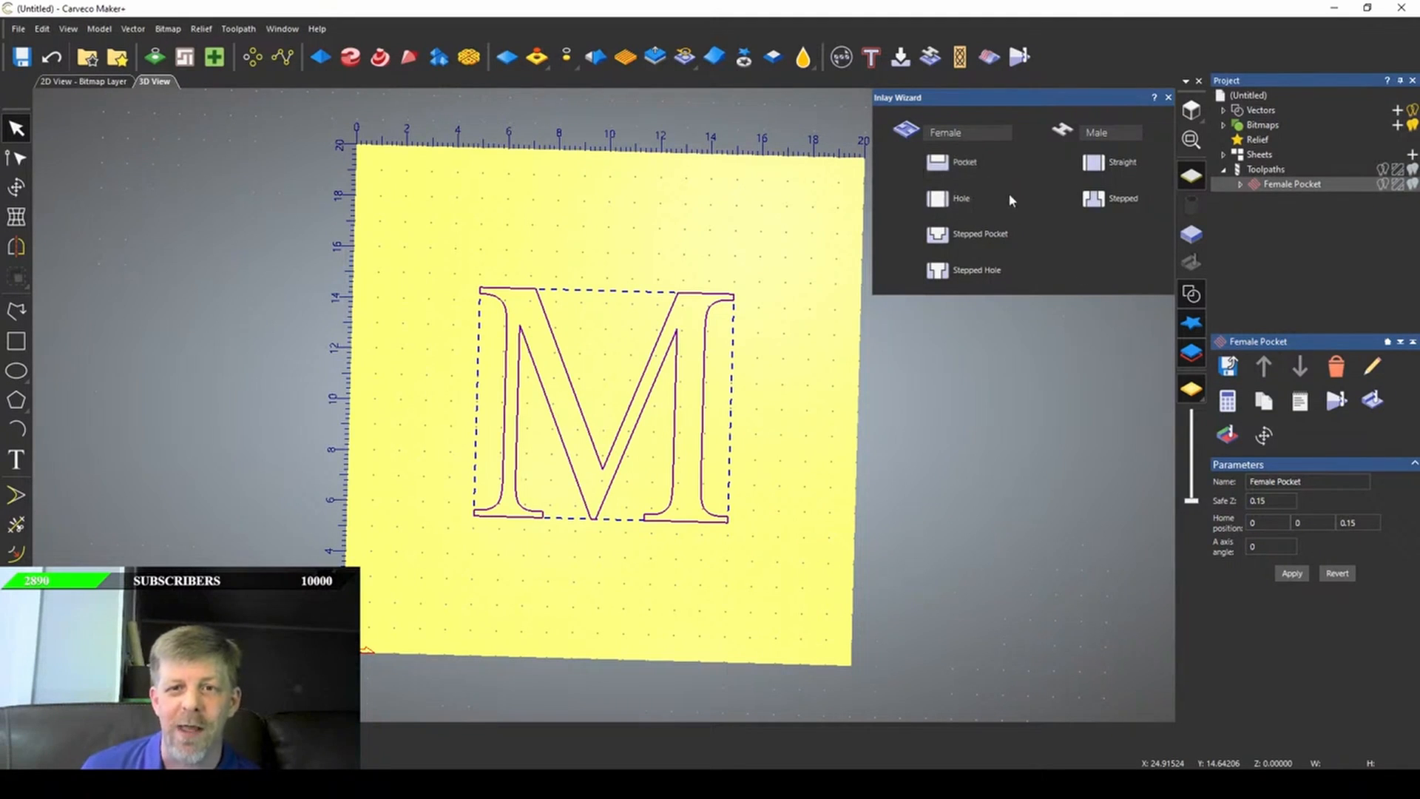
- Start a straight male insert toolpath for the M with a finish depth of 1 inch
{"action": "left_click", "coordinate": [1116, 165]}
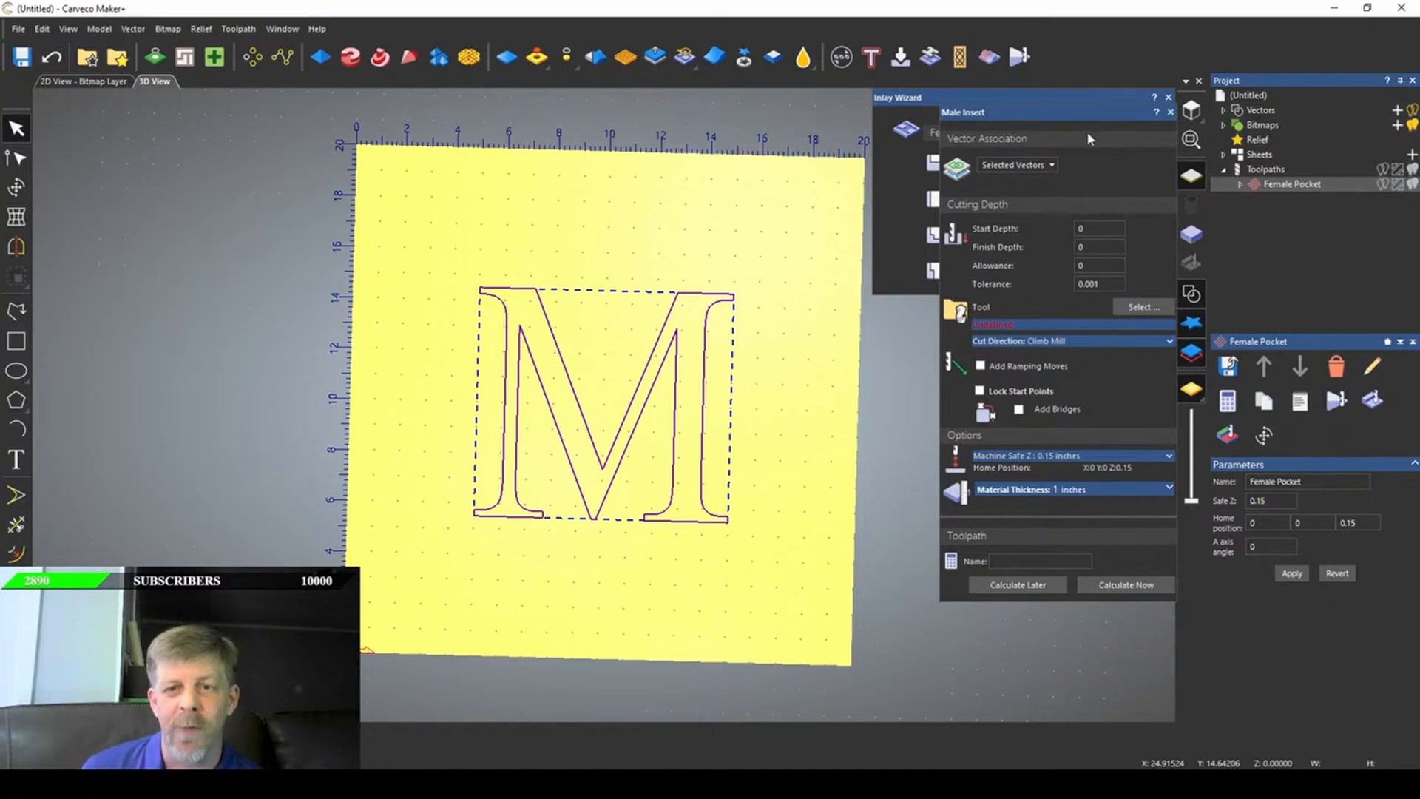
{"action": "left_click_drag", "start_coordinate": [1086, 115], "coordinate": [1038, 158]}
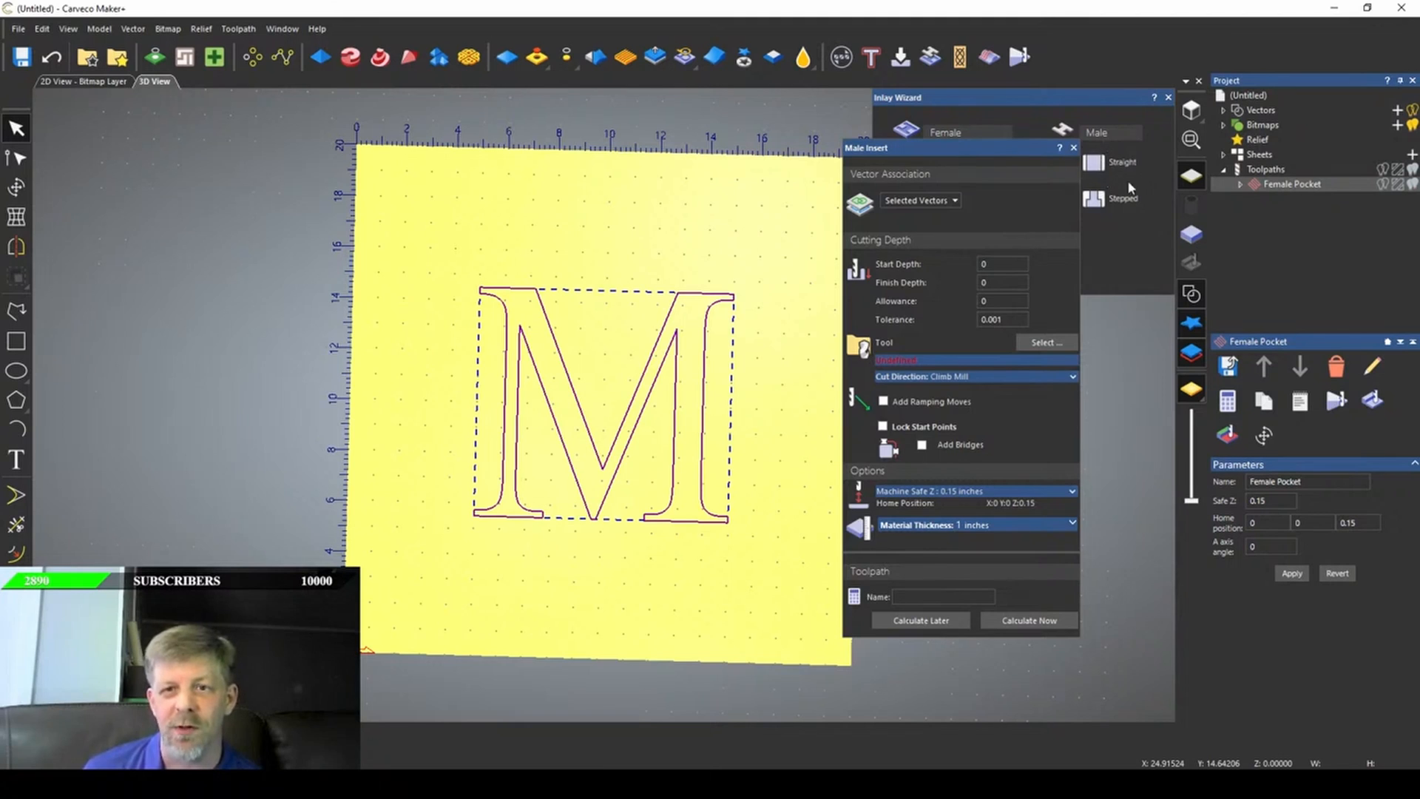
{"action": "left_click_drag", "start_coordinate": [939, 147], "coordinate": [1026, 172]}
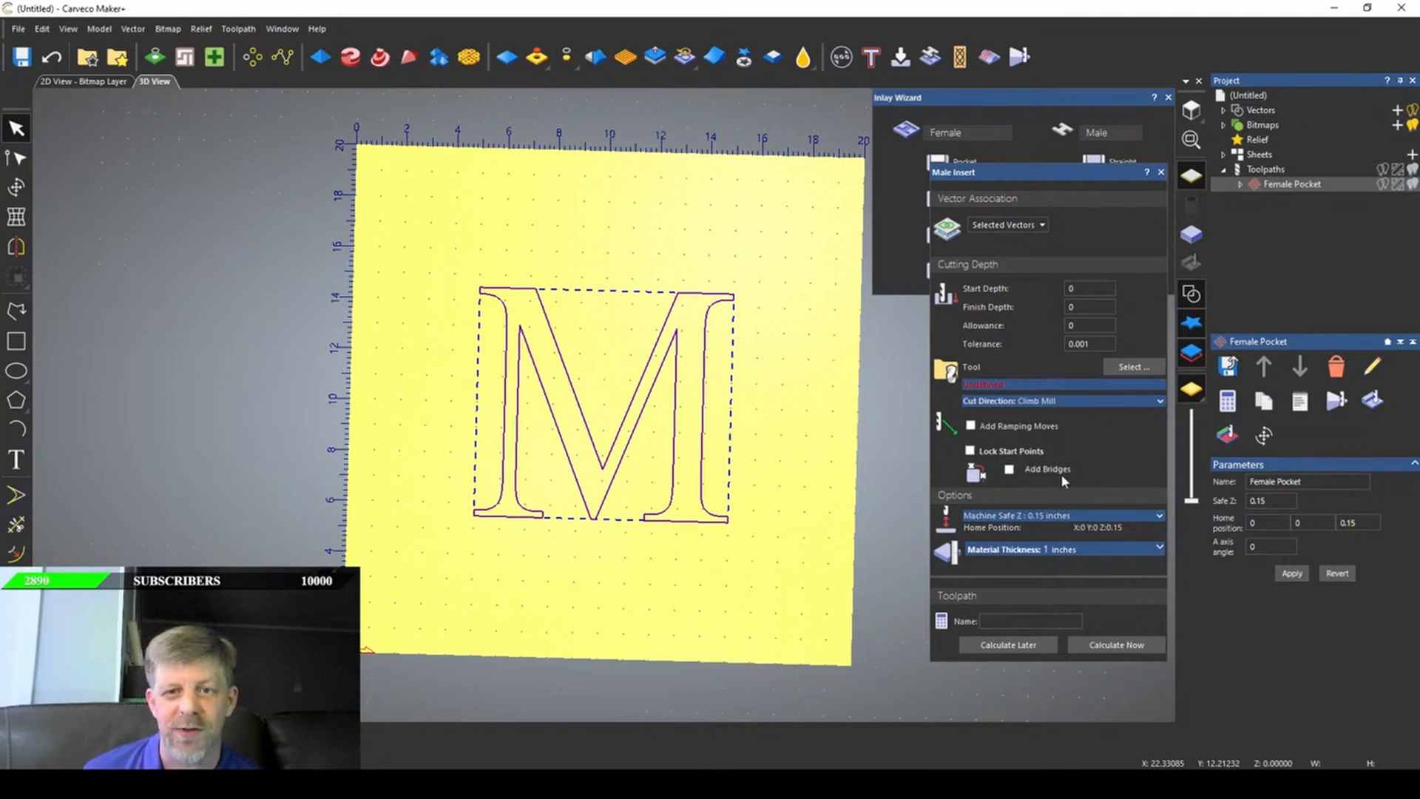
{"action": "left_click_drag", "start_coordinate": [1060, 177], "coordinate": [1021, 184]}
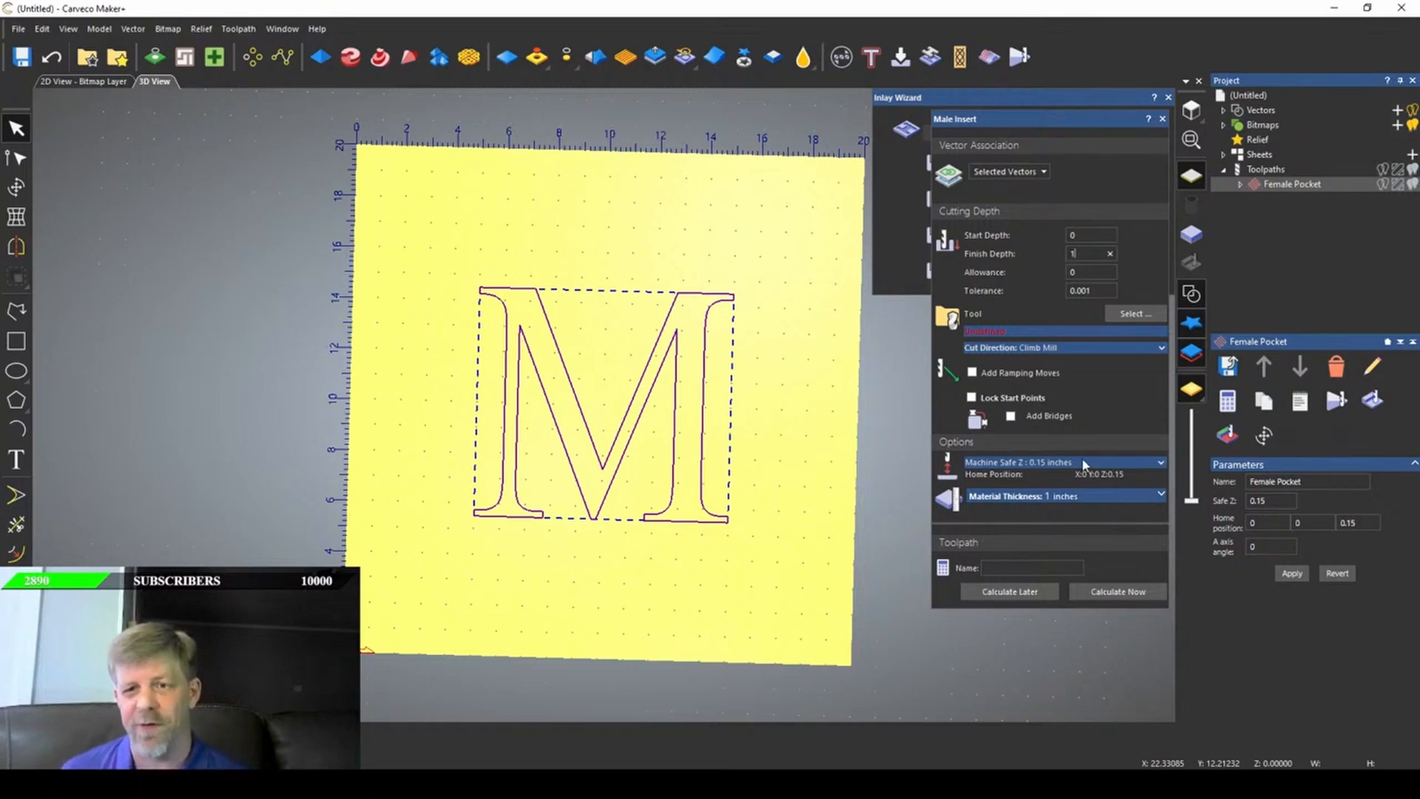
- Assign the 1/8" Mini Jenny Compression end mill as the male insert's cutting tool
{"action": "left_click", "coordinate": [1133, 314]}
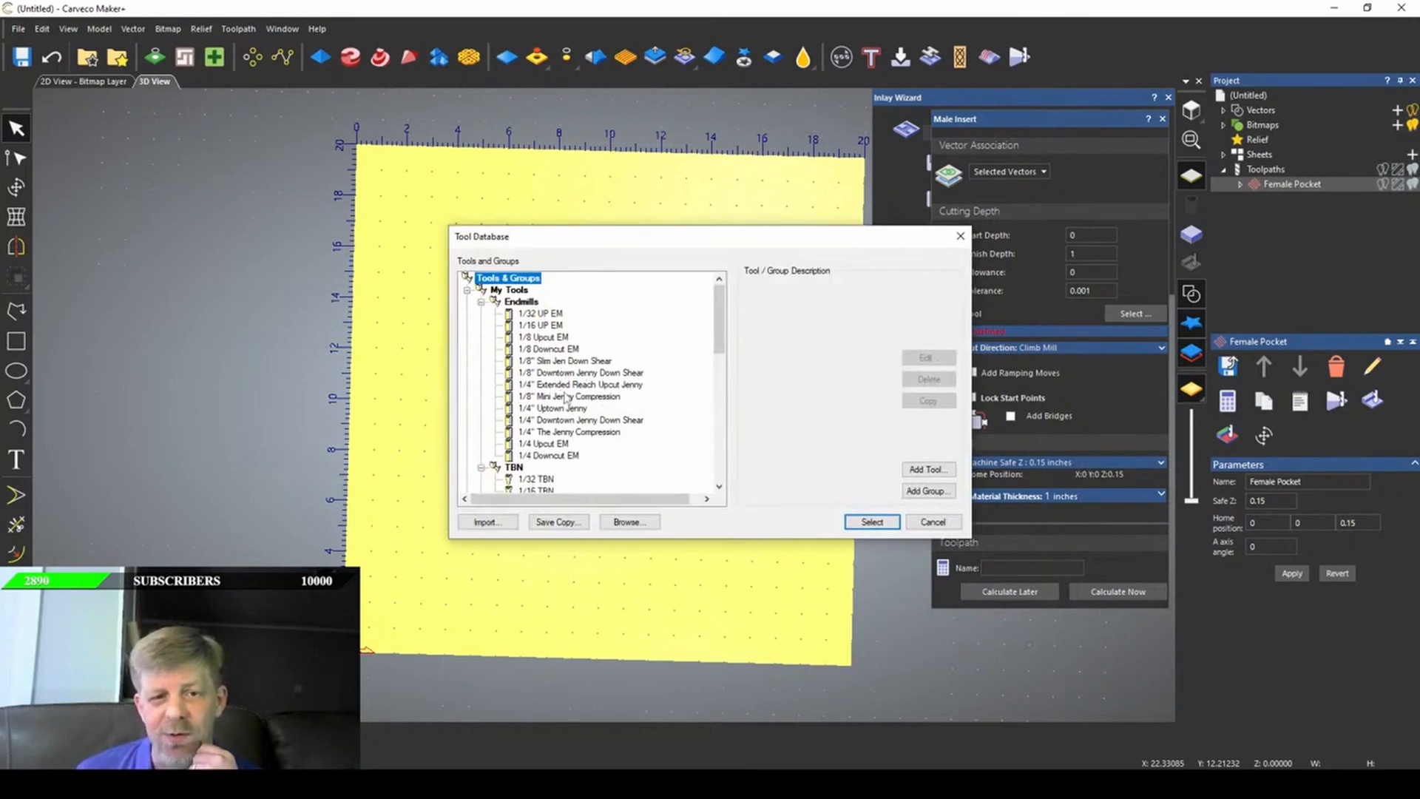
{"action": "left_click", "coordinate": [567, 398]}
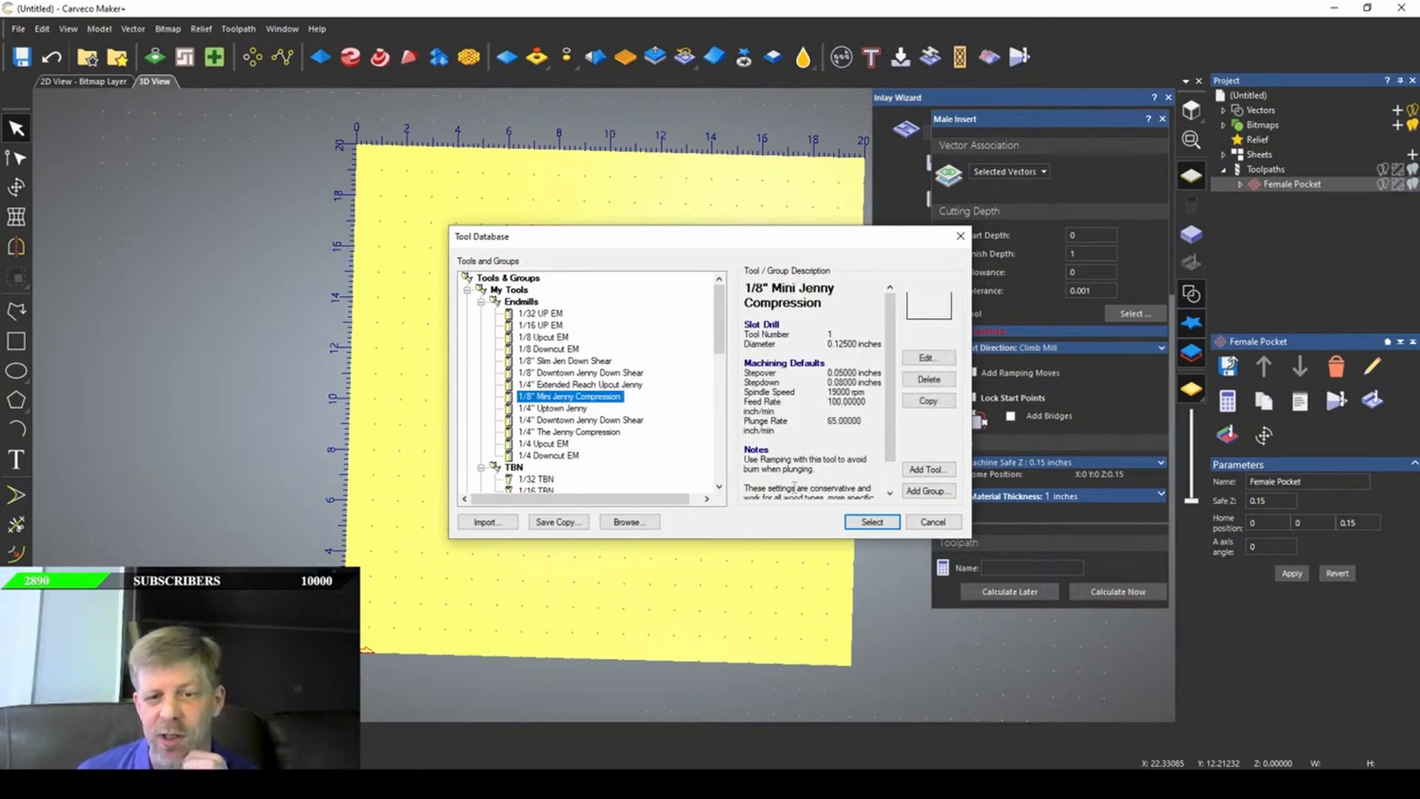
{"action": "left_click", "coordinate": [872, 523]}
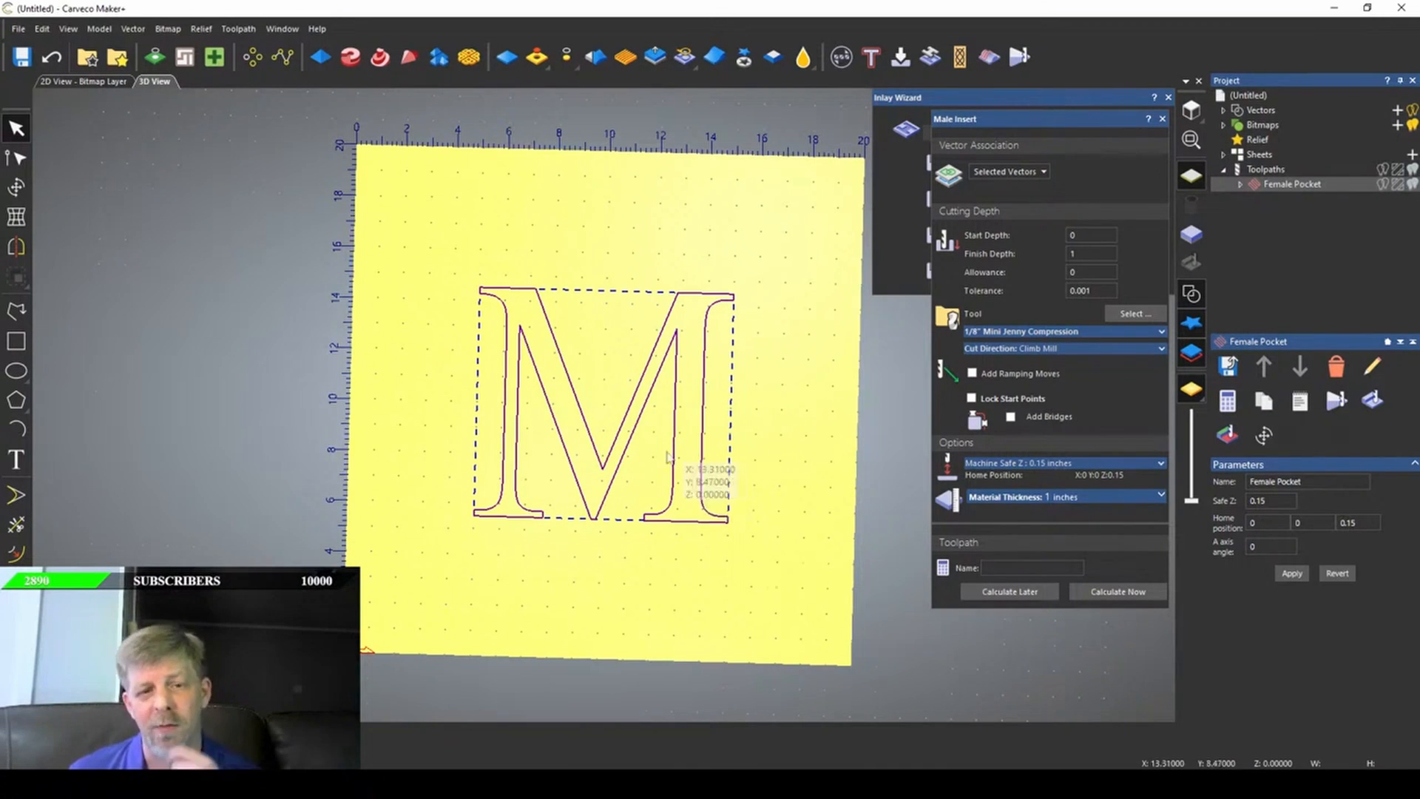
- Clear the selection and reselect all the vectors of the letter M
{"action": "left_click", "coordinate": [614, 584]}
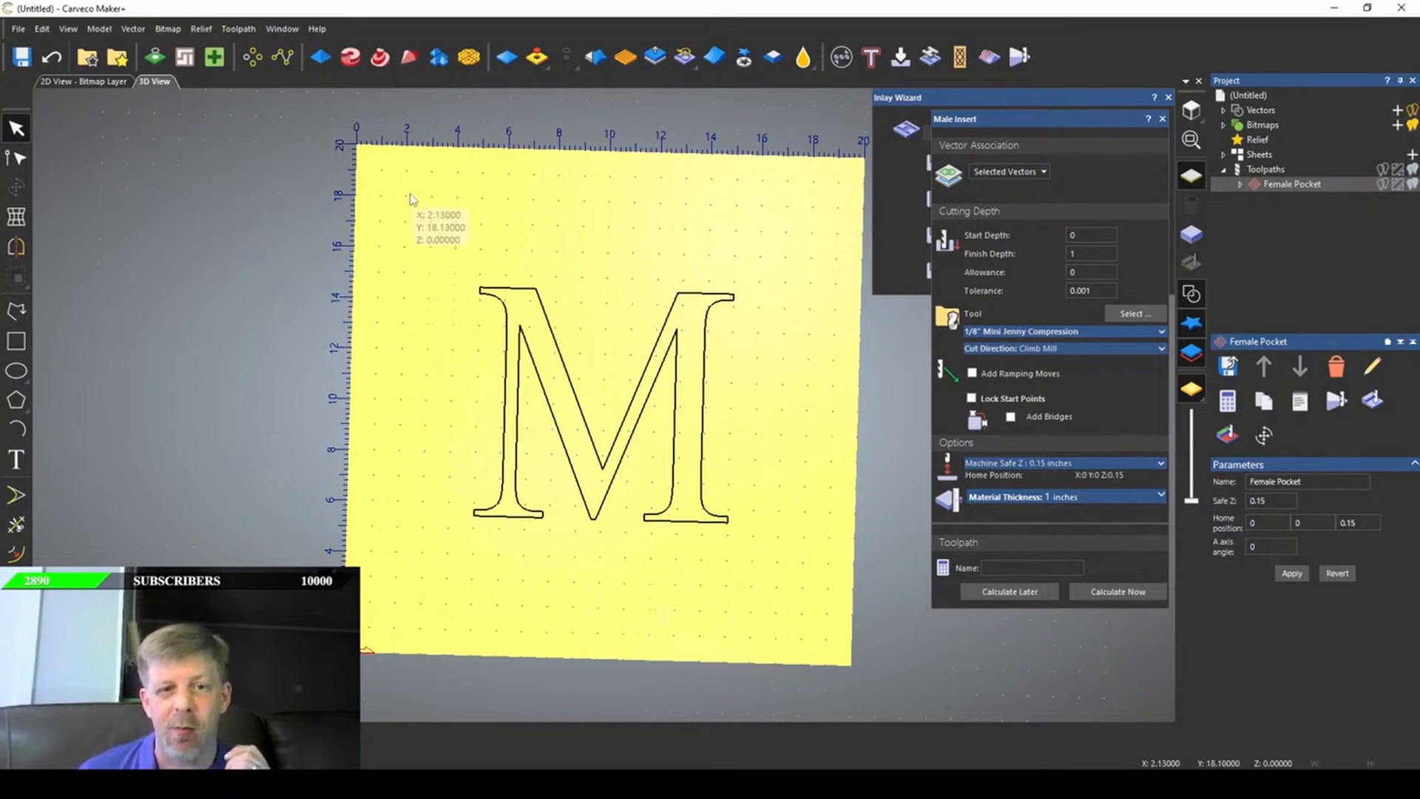
{"action": "left_click_drag", "start_coordinate": [409, 195], "coordinate": [761, 584]}
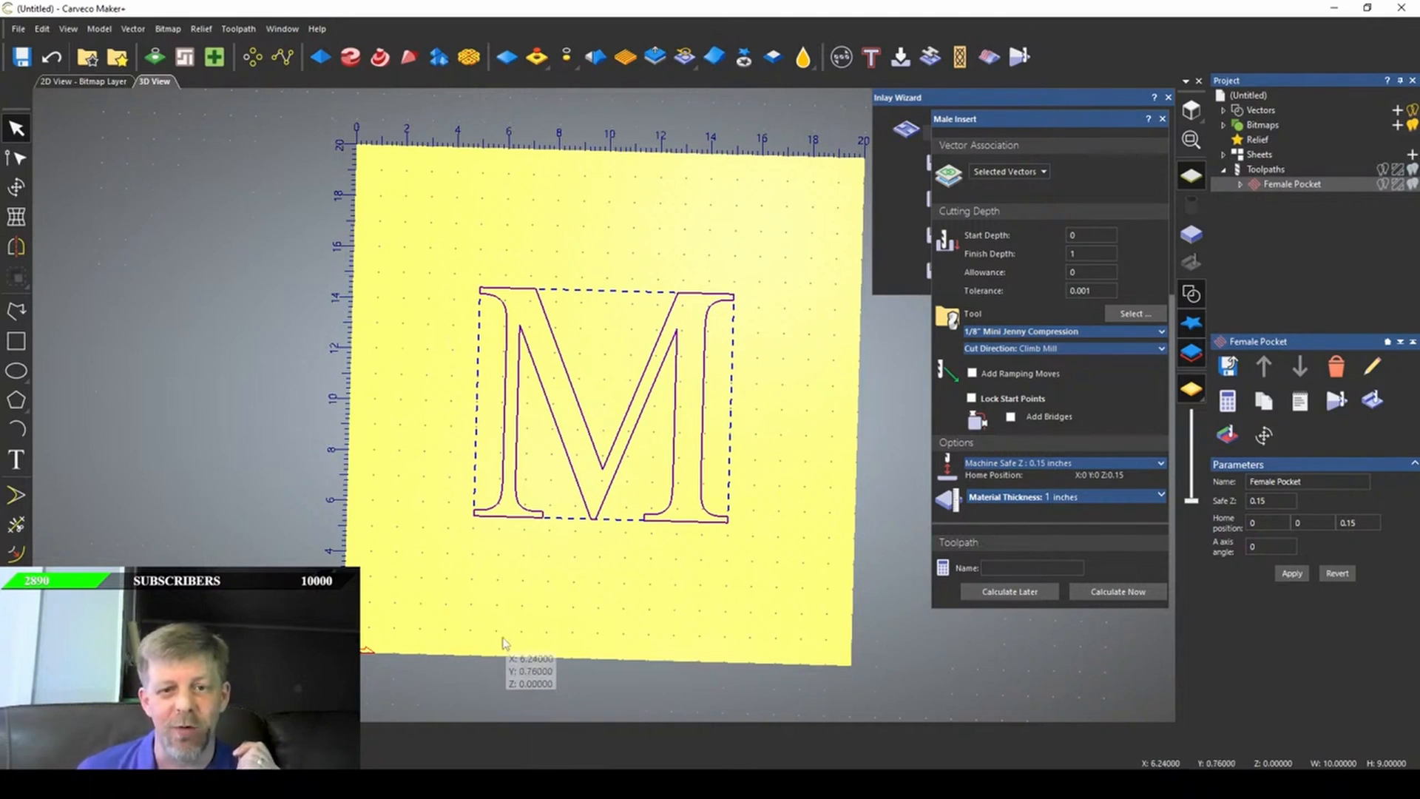
- Mirror the selected letter M horizontally about its centre and close the Mirror tool
{"action": "left_click", "coordinate": [21, 254]}
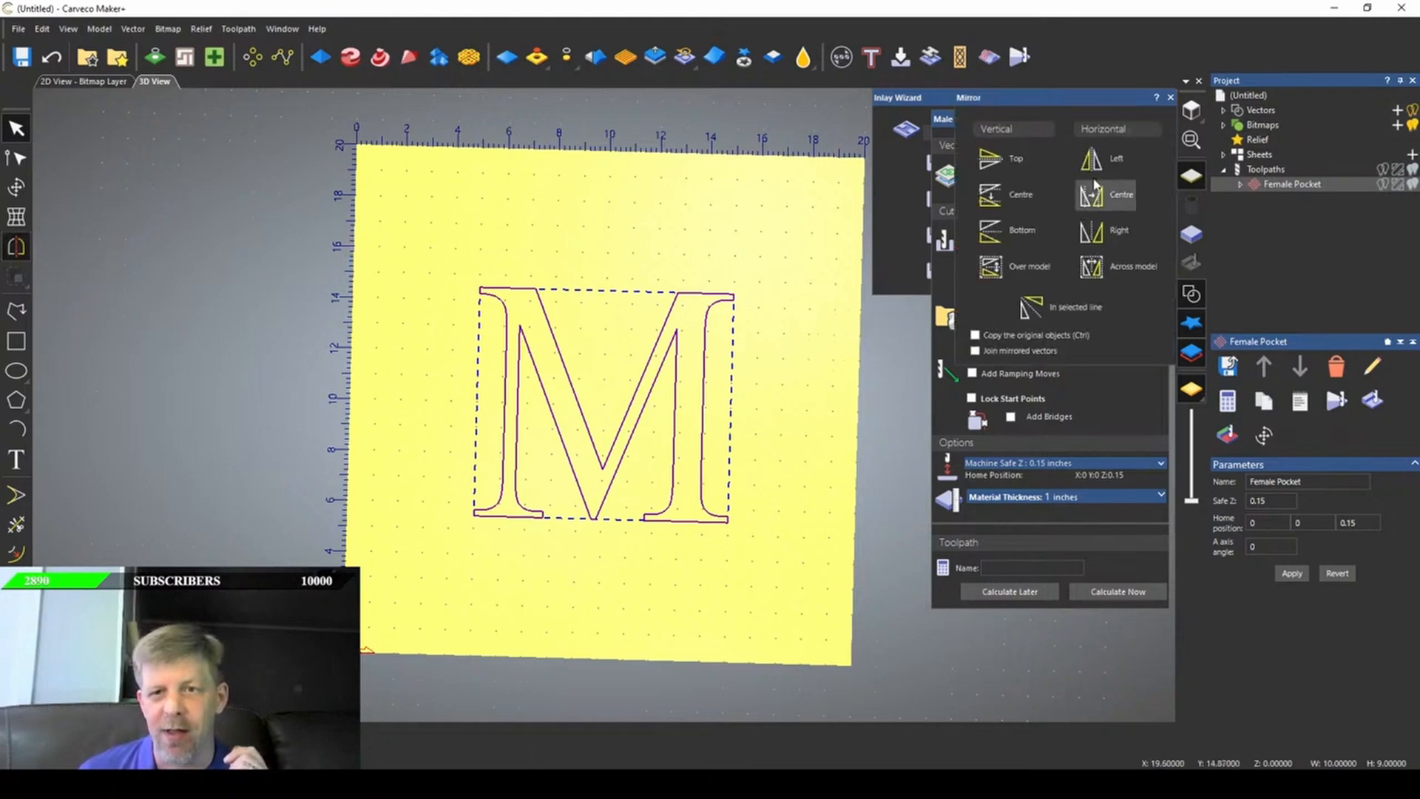
{"action": "left_click_drag", "start_coordinate": [1090, 95], "coordinate": [890, 139]}
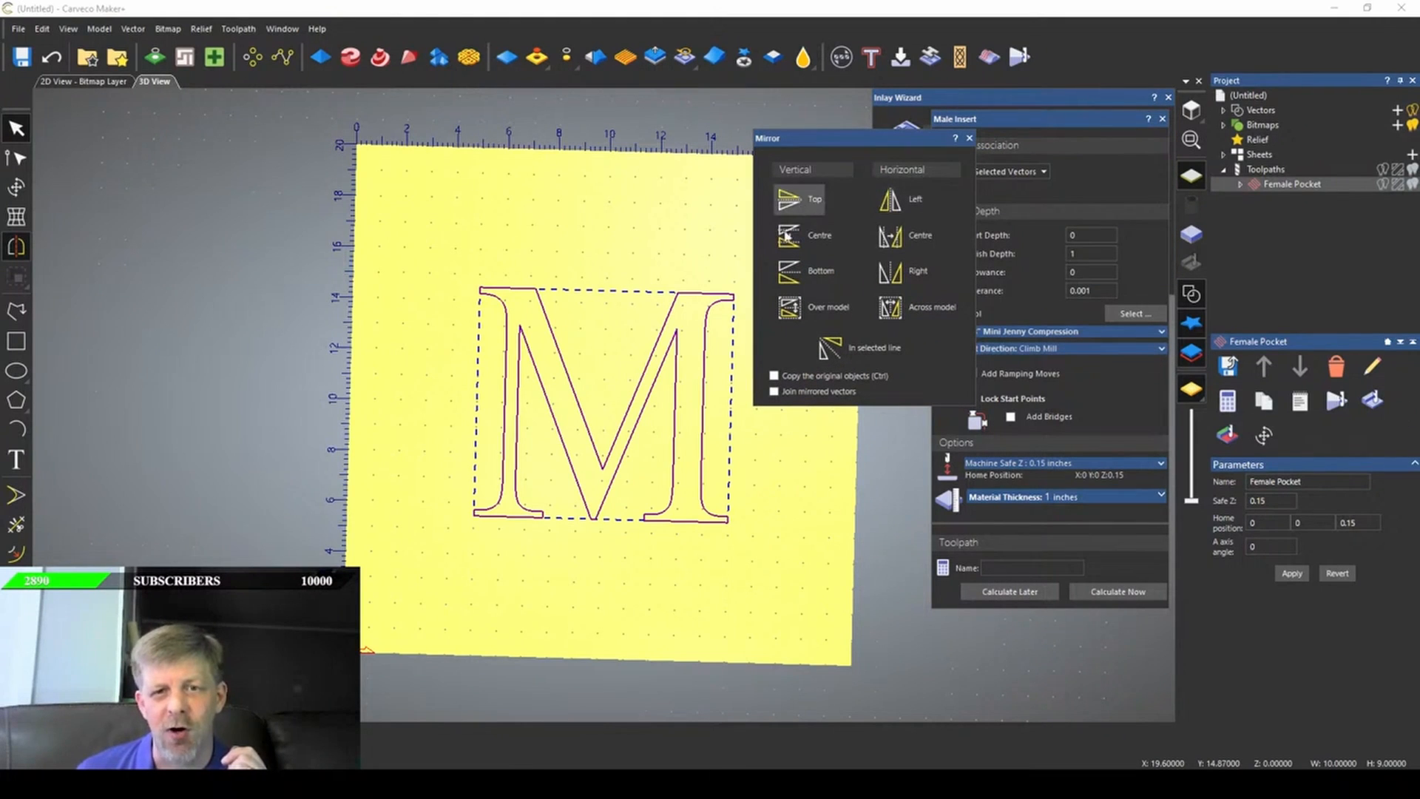
{"action": "left_click", "coordinate": [912, 244]}
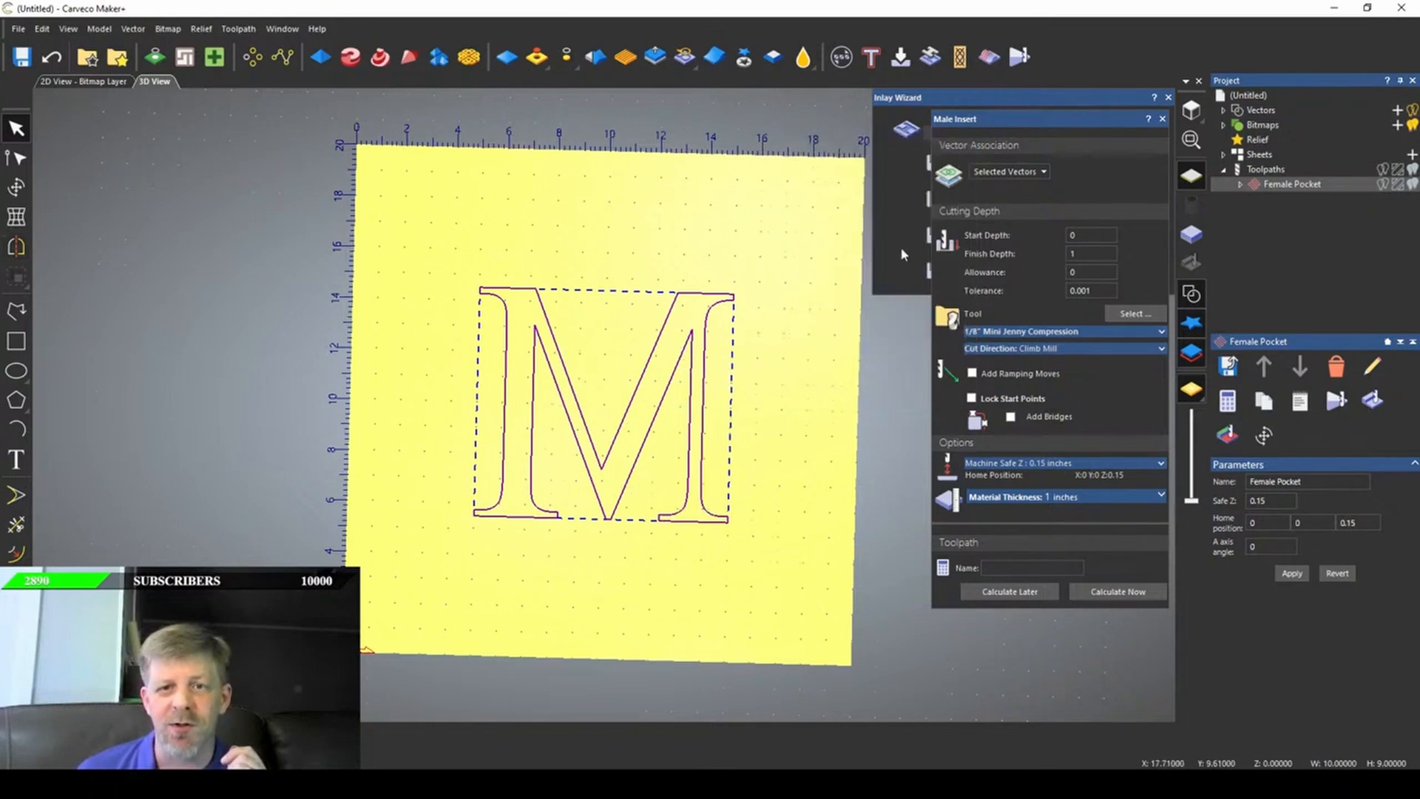
{"action": "left_click", "coordinate": [968, 139]}
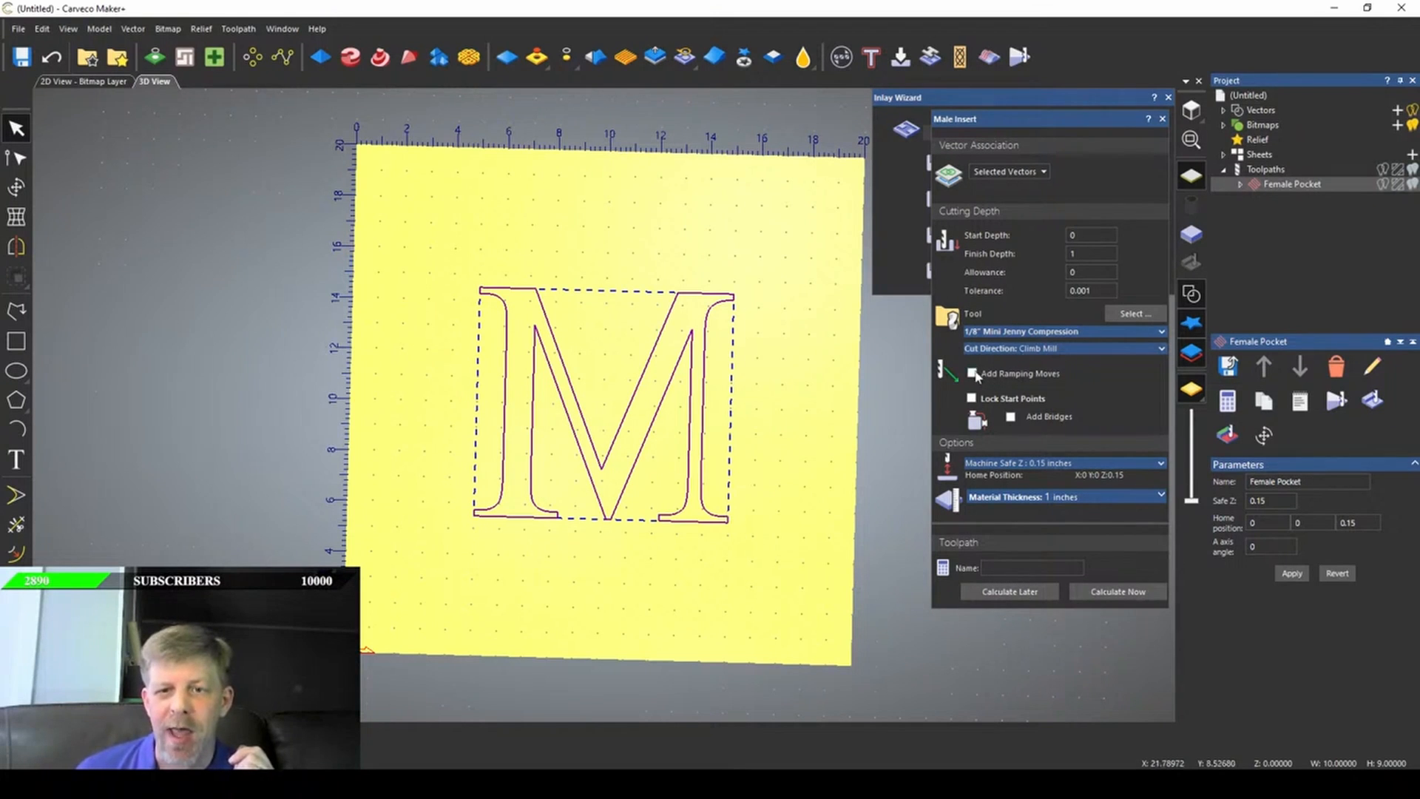
- Add ramping moves and bridges to the male insert, with bridge length and thickness both set to 0.25 inches
{"action": "left_click", "coordinate": [974, 373]}
{"action": "scroll", "coordinate": [1024, 426], "scroll_direction": "down", "scroll_amount": 2}
{"action": "left_click", "coordinate": [1010, 423]}
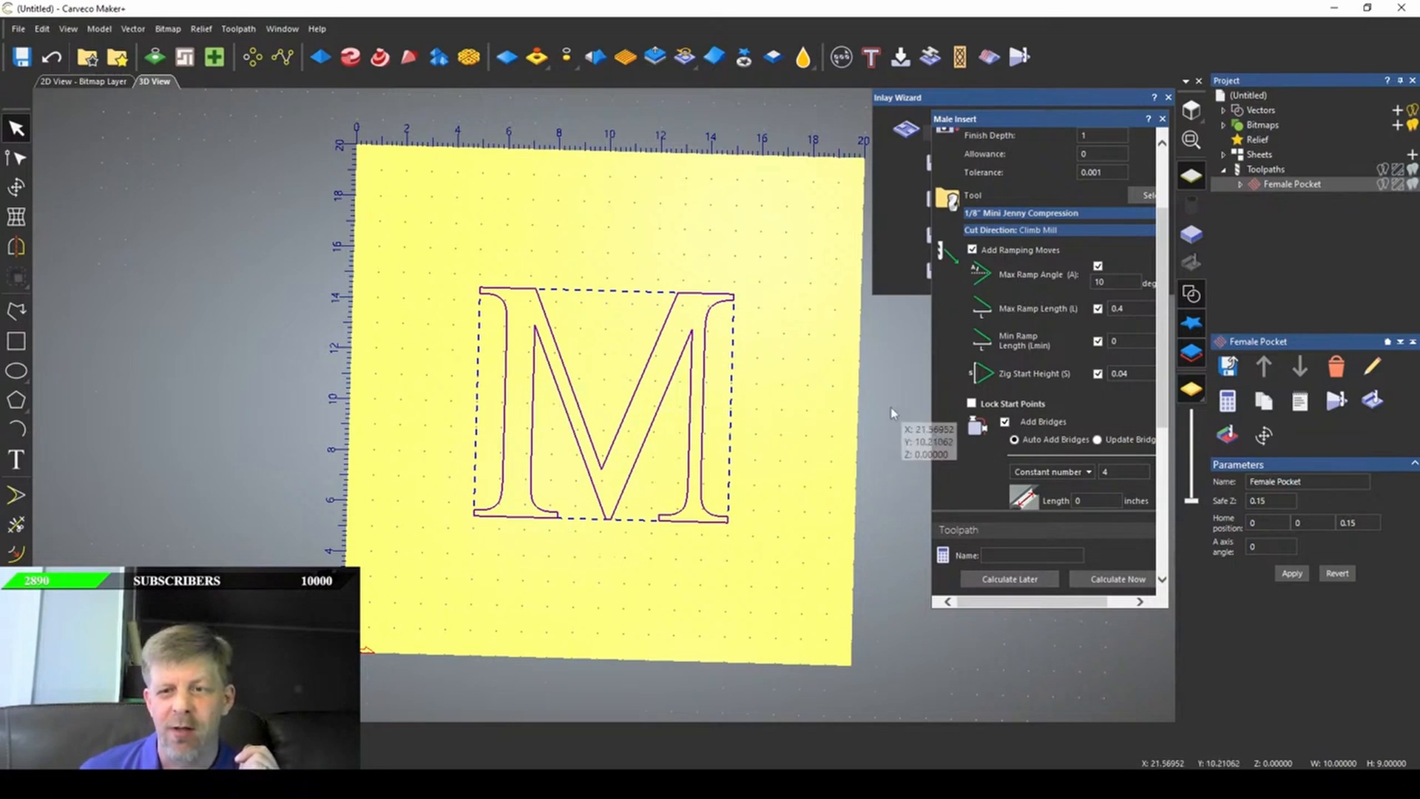
{"action": "scroll", "coordinate": [1006, 398], "scroll_direction": "down", "scroll_amount": 3}
{"action": "scroll", "coordinate": [1006, 398], "scroll_direction": "up", "scroll_amount": 3}
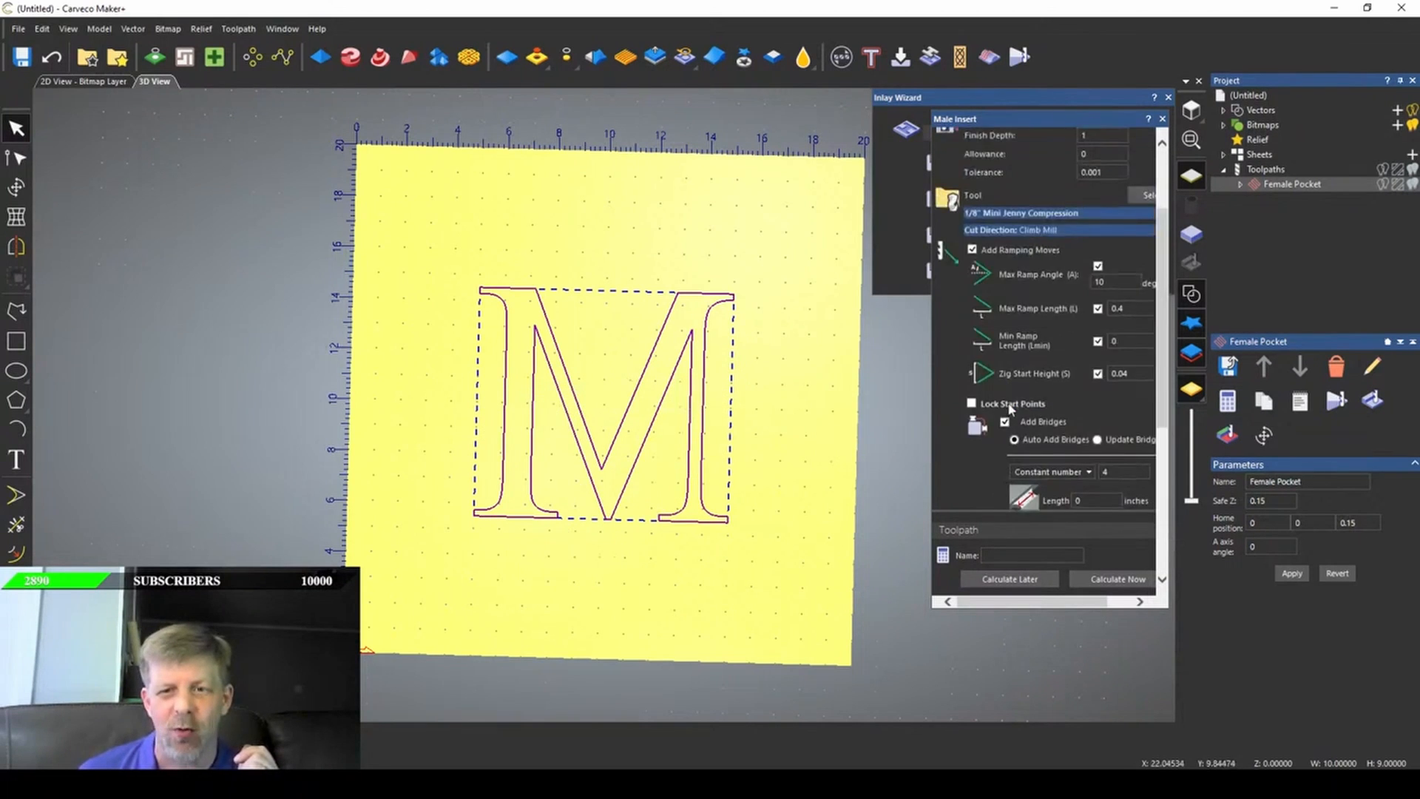
{"action": "scroll", "coordinate": [1006, 398], "scroll_direction": "down", "scroll_amount": 1}
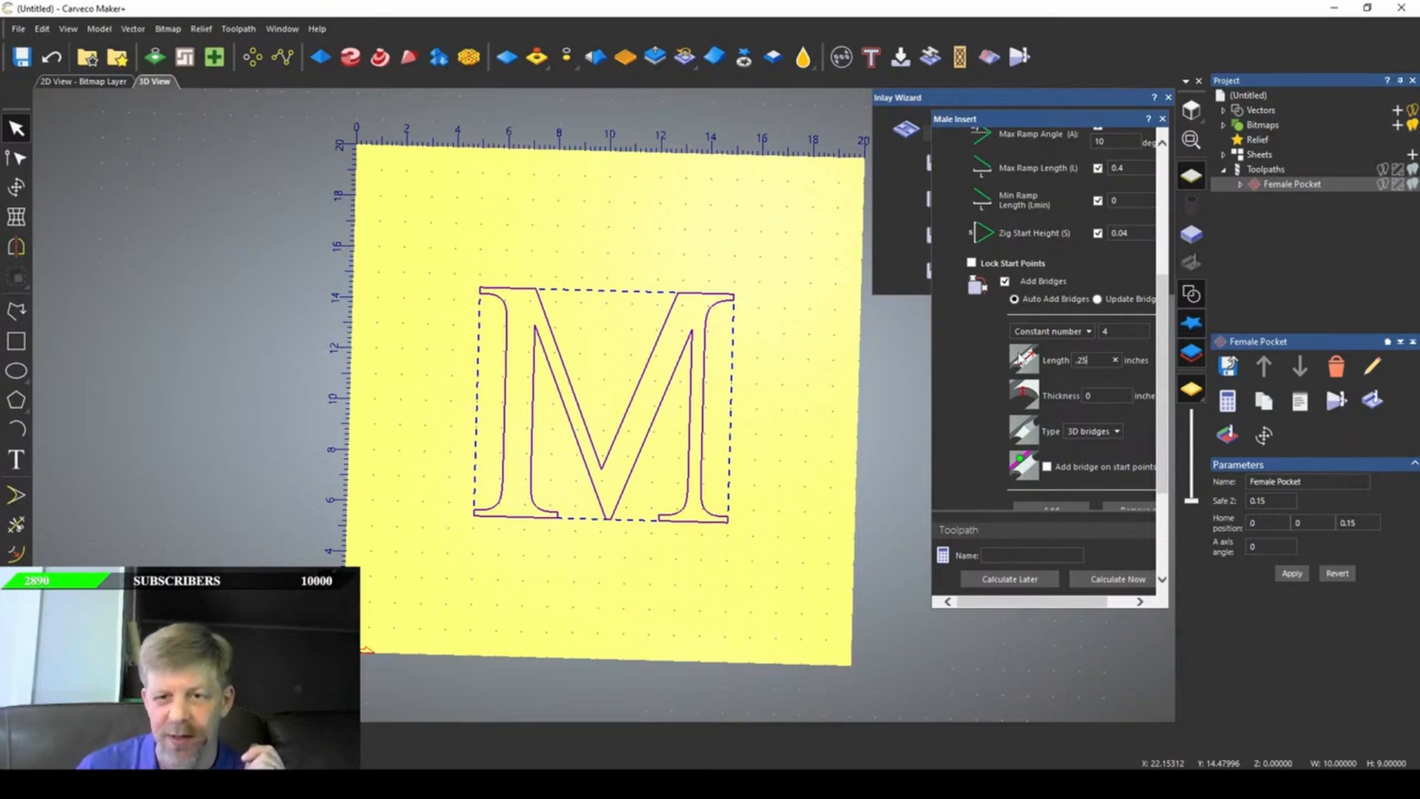
{"action": "type", "text": ".25"}
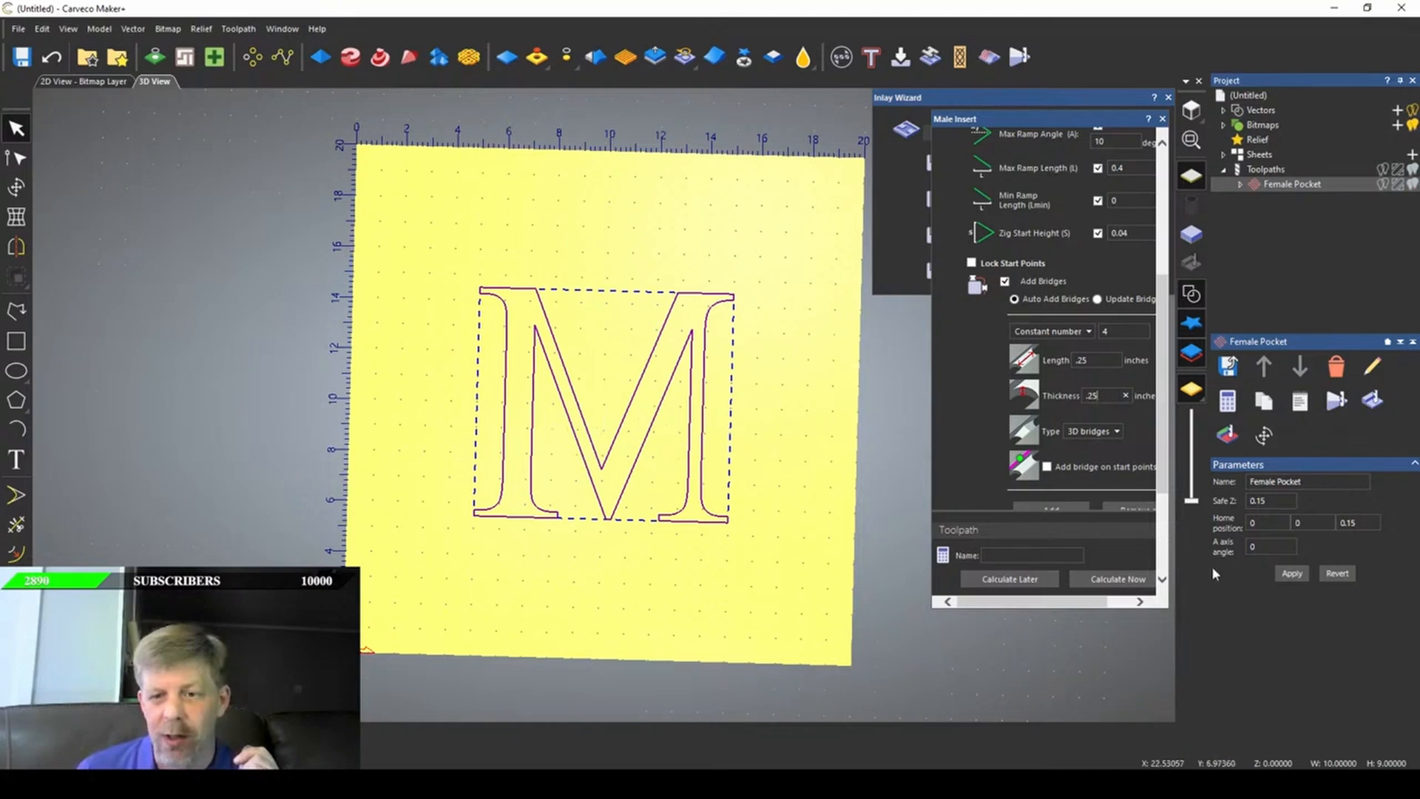
{"action": "scroll", "coordinate": [1132, 531], "scroll_direction": "down", "scroll_amount": 2}
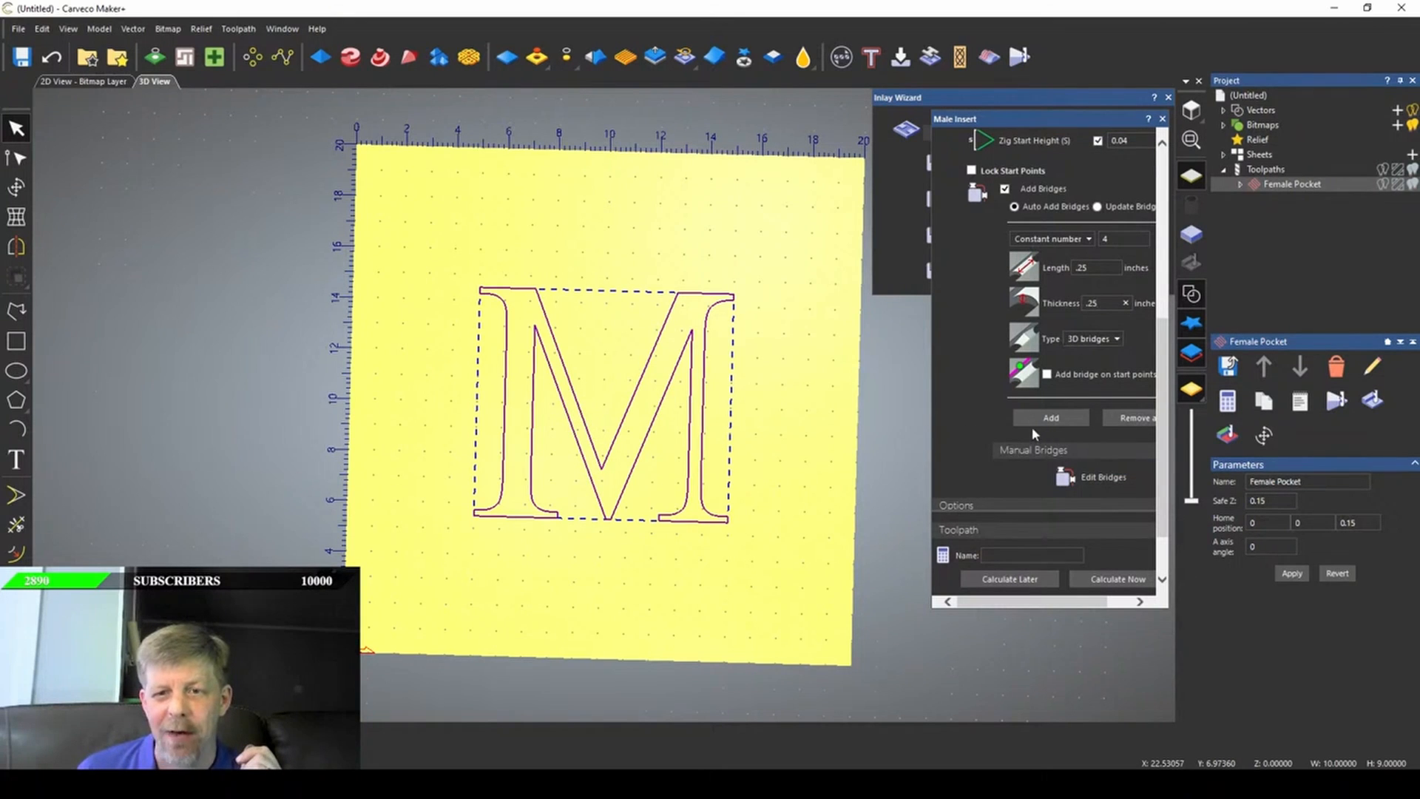
- Place four bridges manually on the M: one on each outer stem and one on each inner diagonal
{"action": "left_click", "coordinate": [1103, 487]}
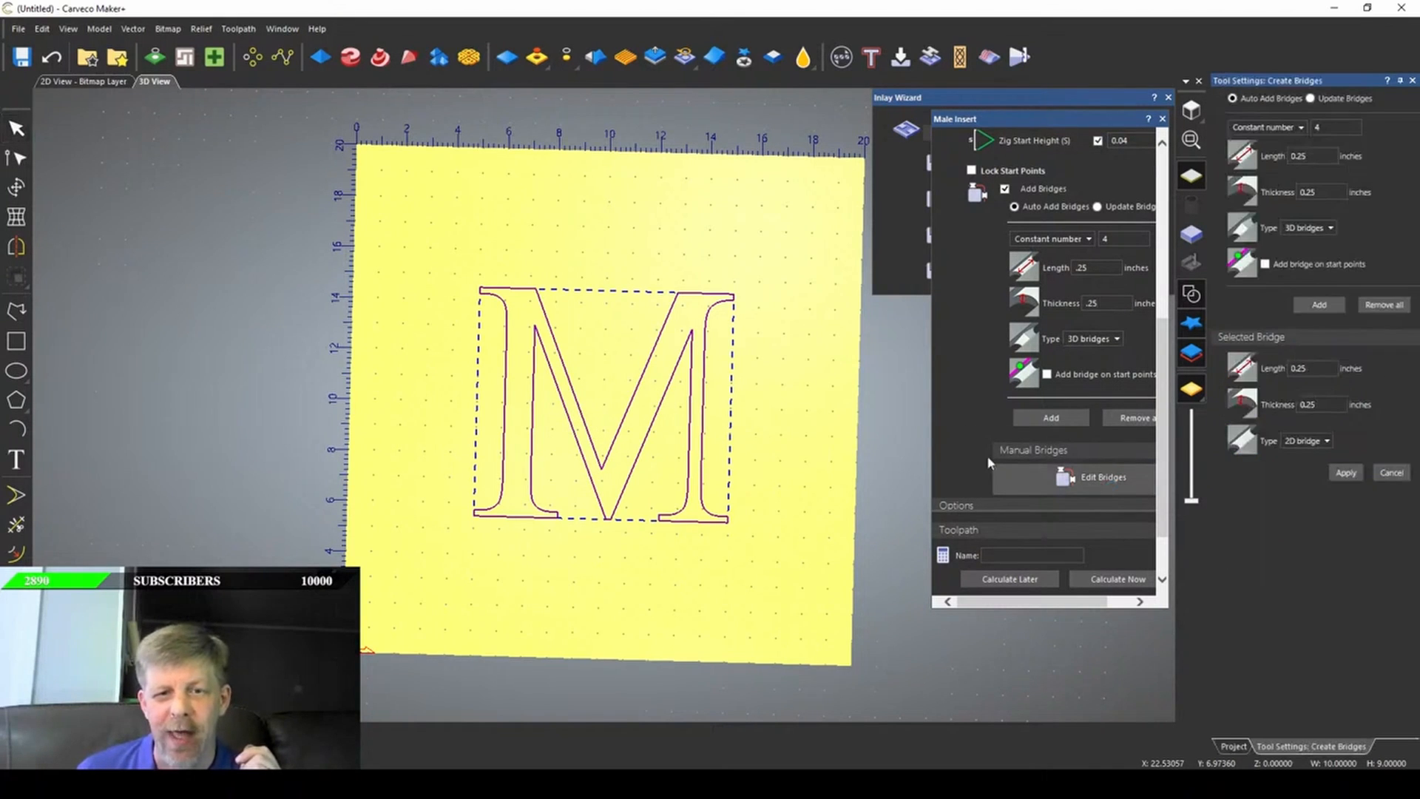
{"action": "left_click", "coordinate": [704, 418]}
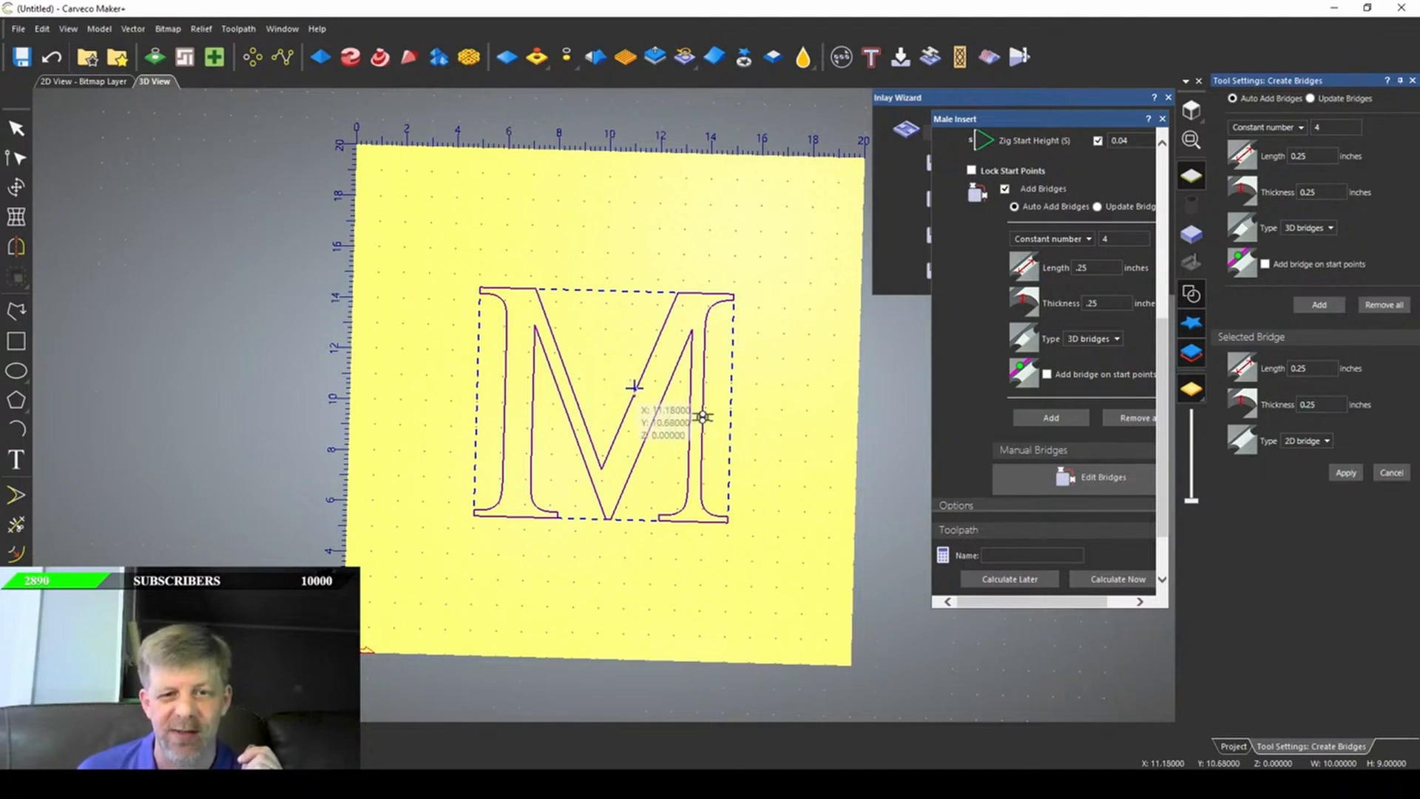
{"action": "left_click", "coordinate": [633, 387]}
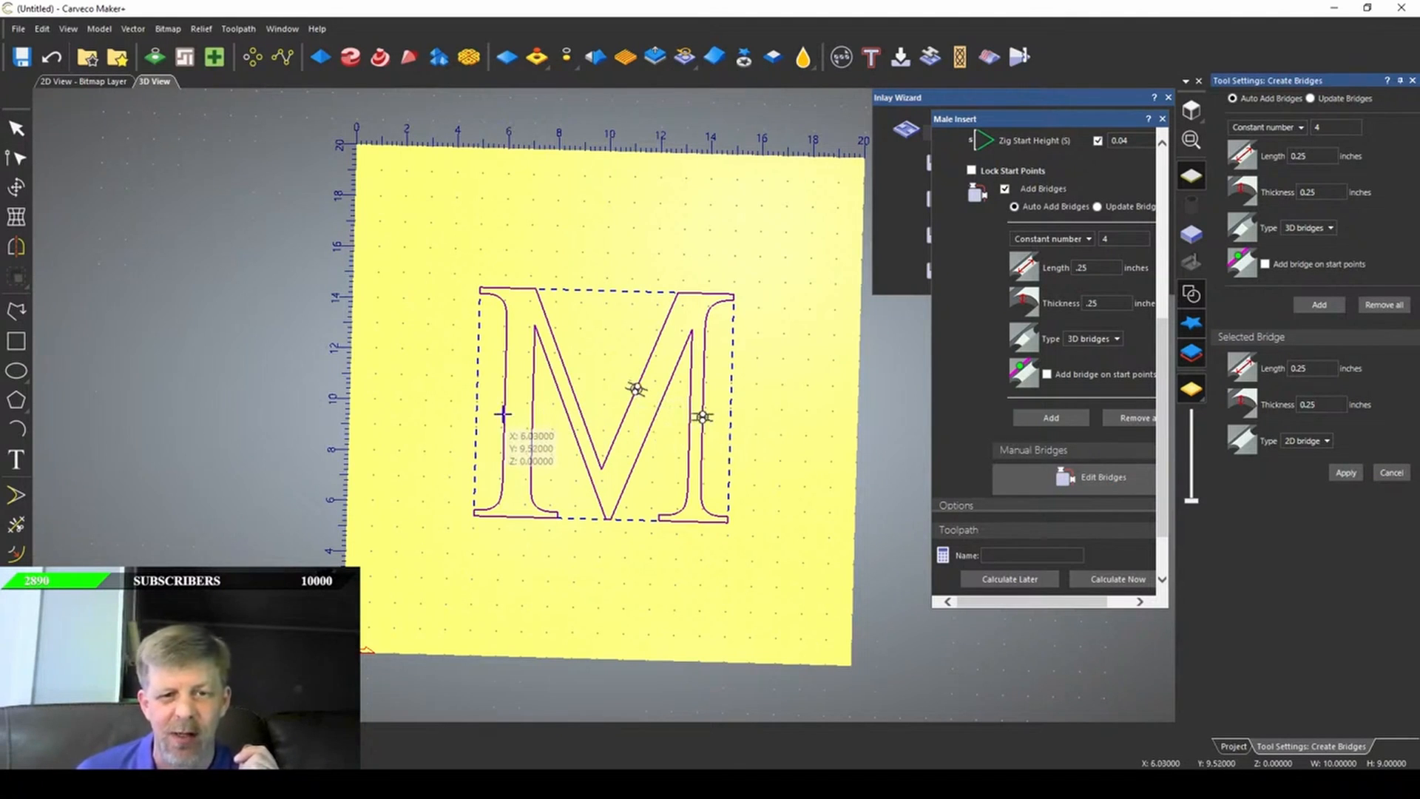
{"action": "left_click", "coordinate": [503, 414]}
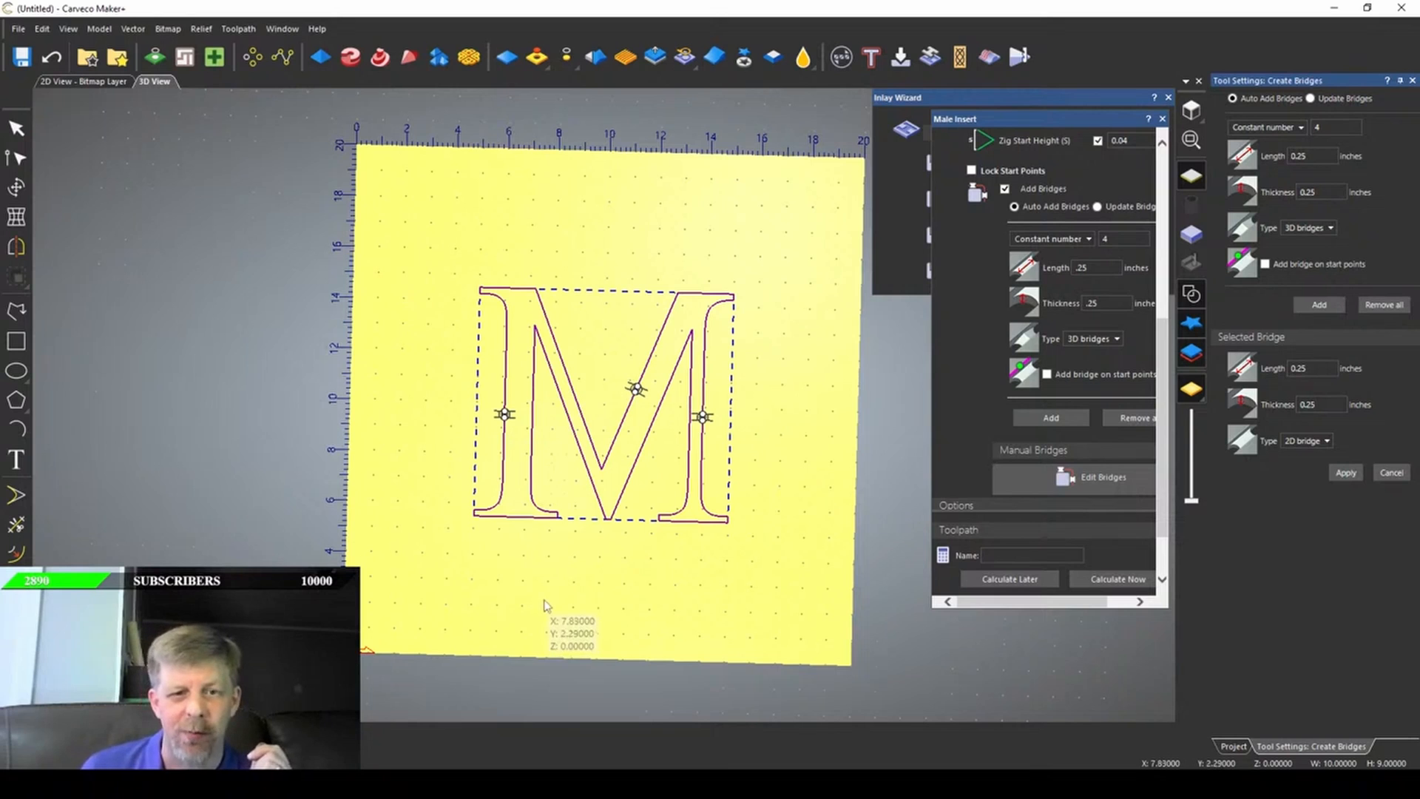
{"action": "left_click", "coordinate": [562, 360]}
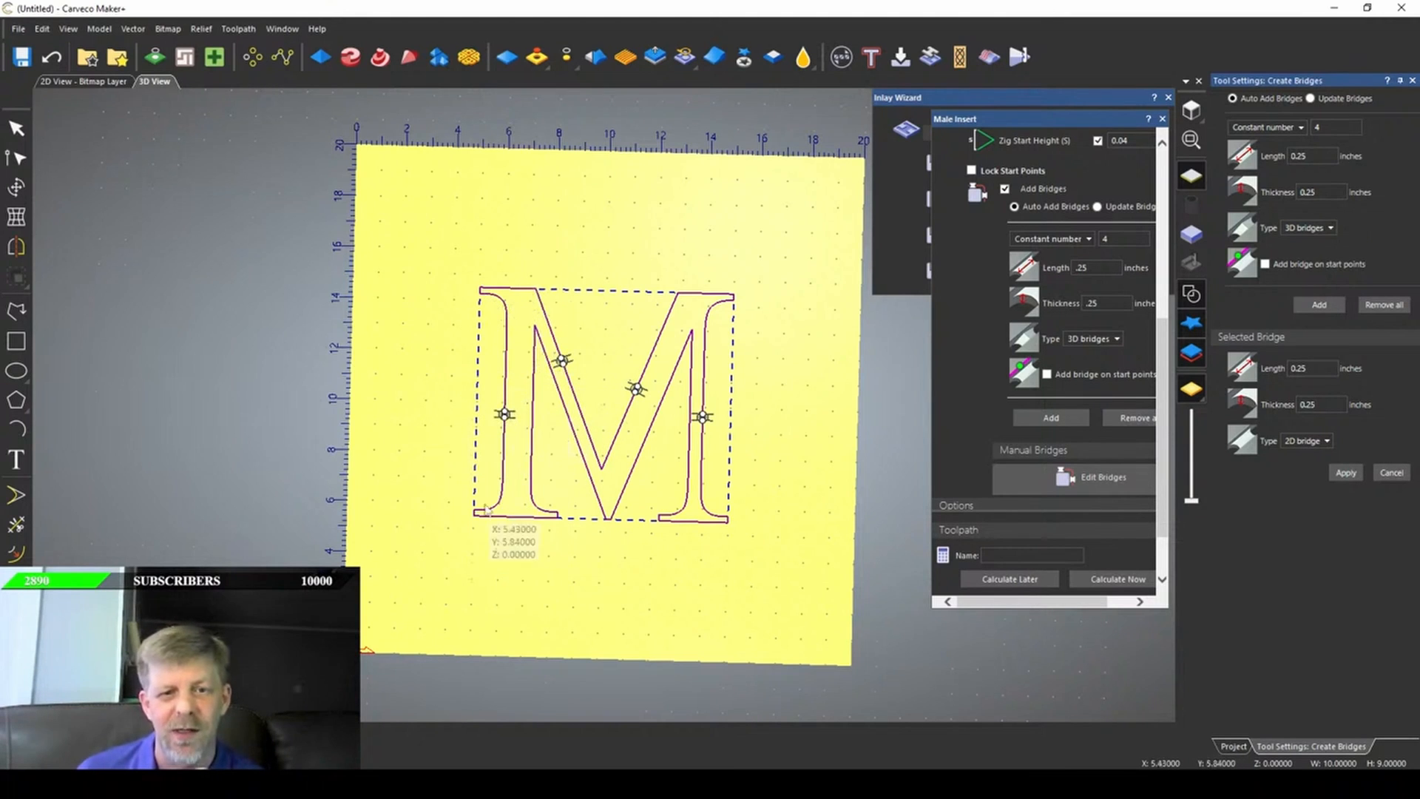
- Calculate the male insert toolpath with the manually placed bridges
{"action": "scroll", "coordinate": [1083, 370], "scroll_direction": "down", "scroll_amount": 2}
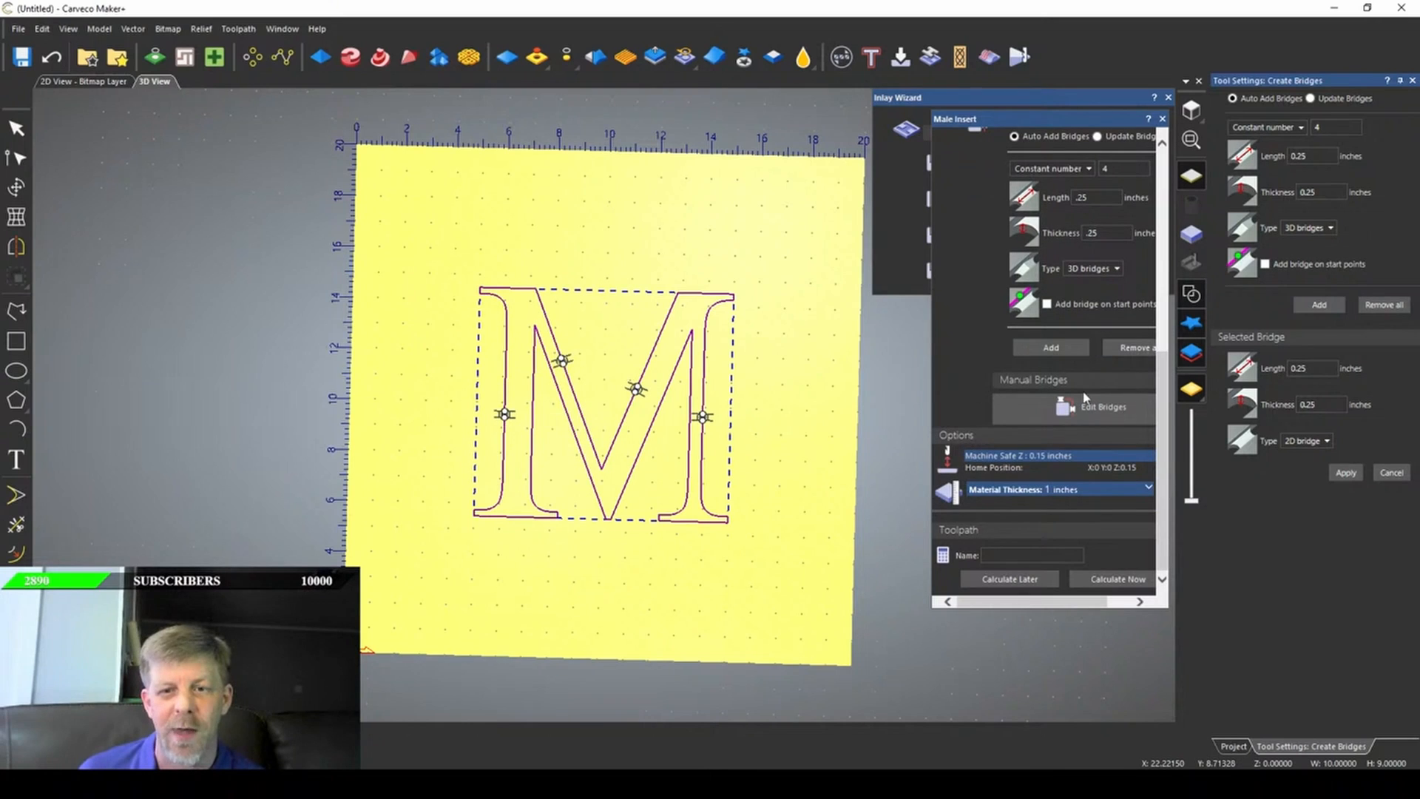
{"action": "left_click", "coordinate": [1128, 579]}
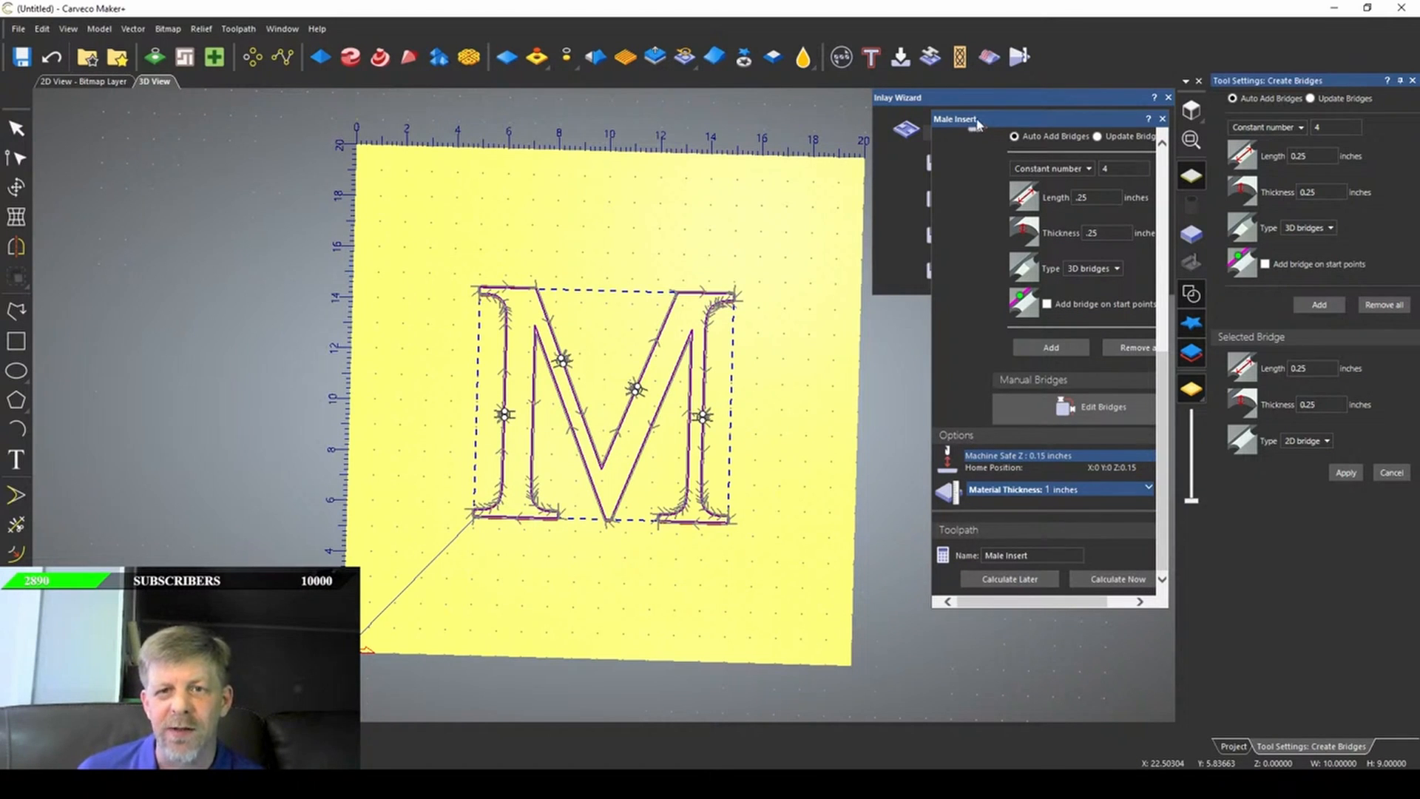
{"action": "left_click_drag", "start_coordinate": [978, 124], "coordinate": [1024, 195]}
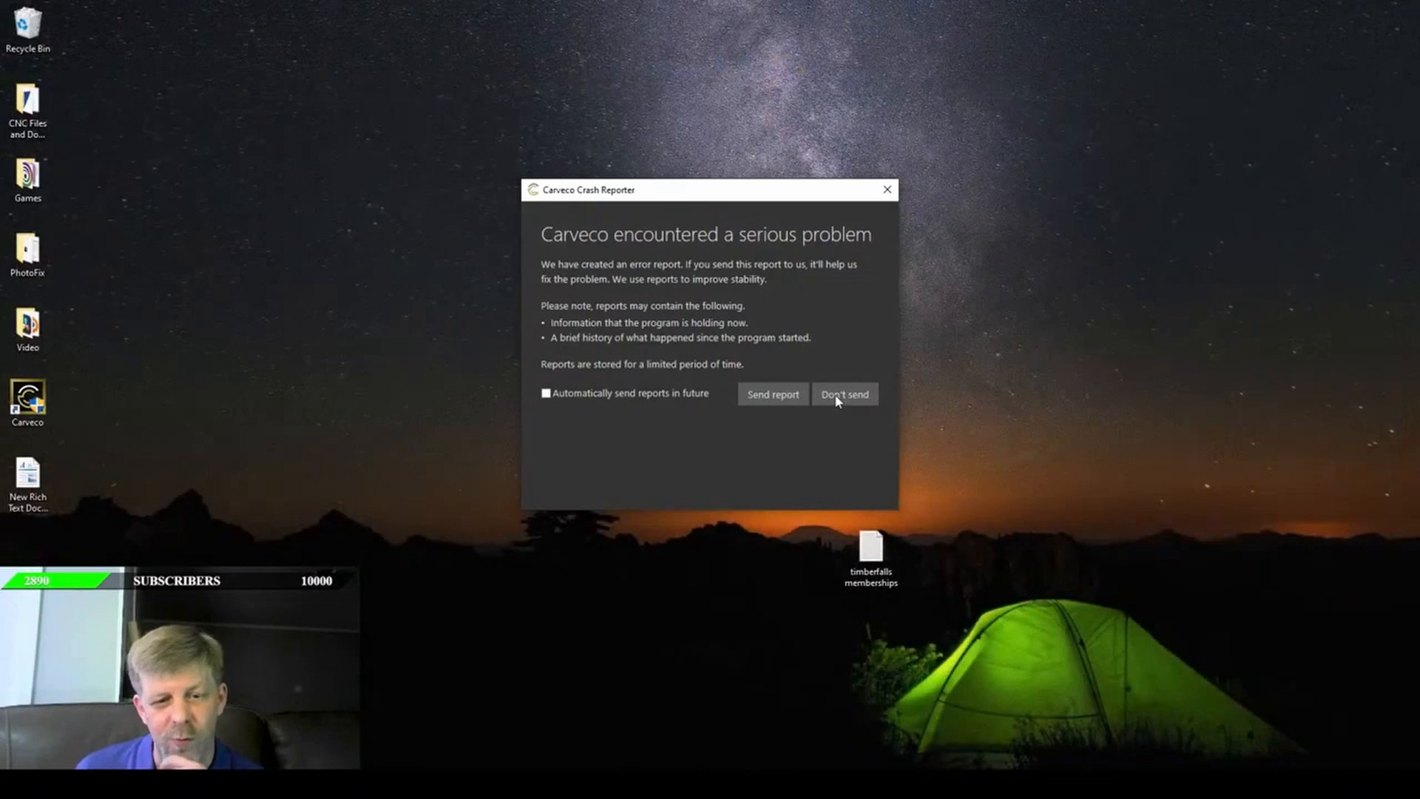
- Dismiss the crash report without sending it and open the tool selection for the male insert with a 1-inch finish depth
{"action": "left_click", "coordinate": [838, 400]}
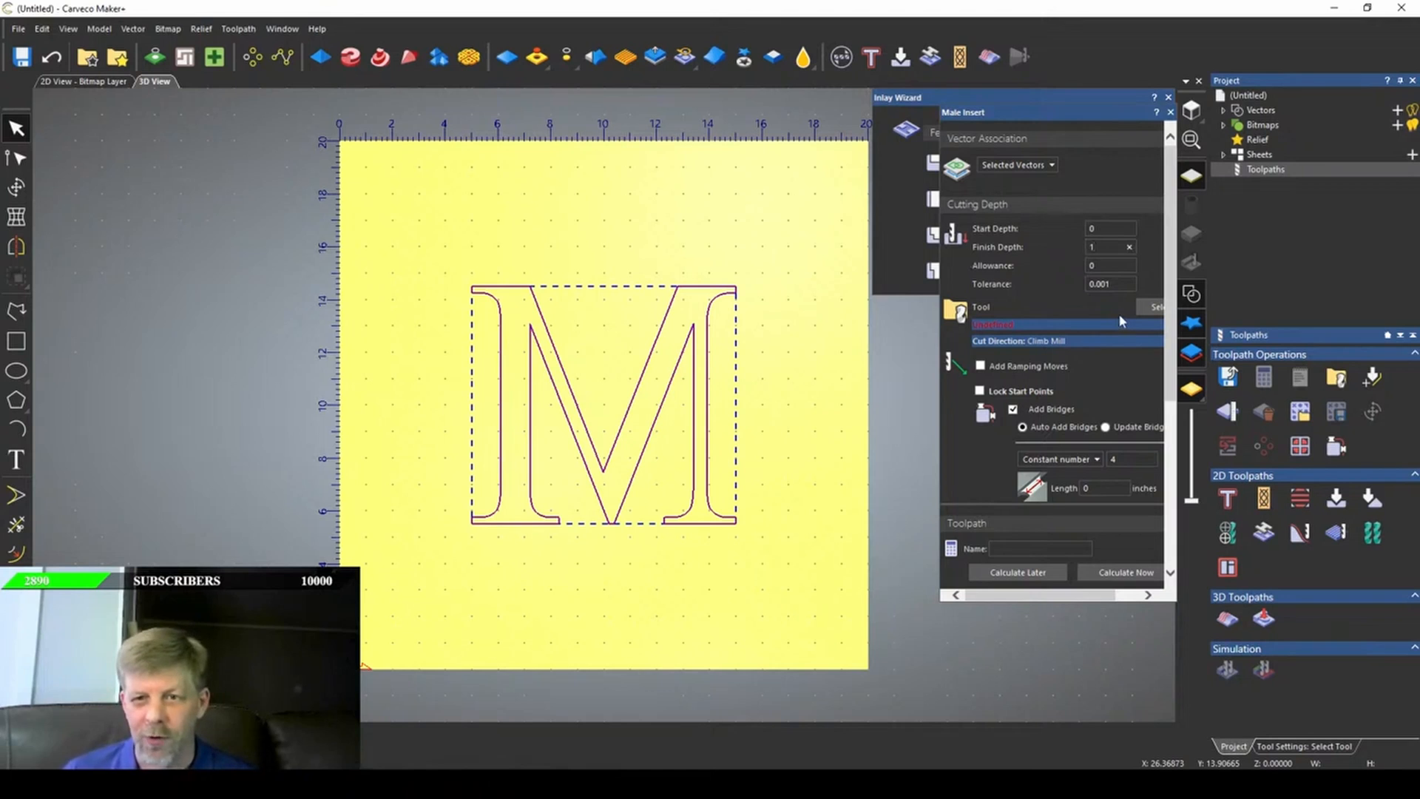
{"action": "scroll", "coordinate": [1119, 313], "scroll_direction": "down", "scroll_amount": 2}
{"action": "scroll", "coordinate": [1119, 313], "scroll_direction": "up", "scroll_amount": 2}
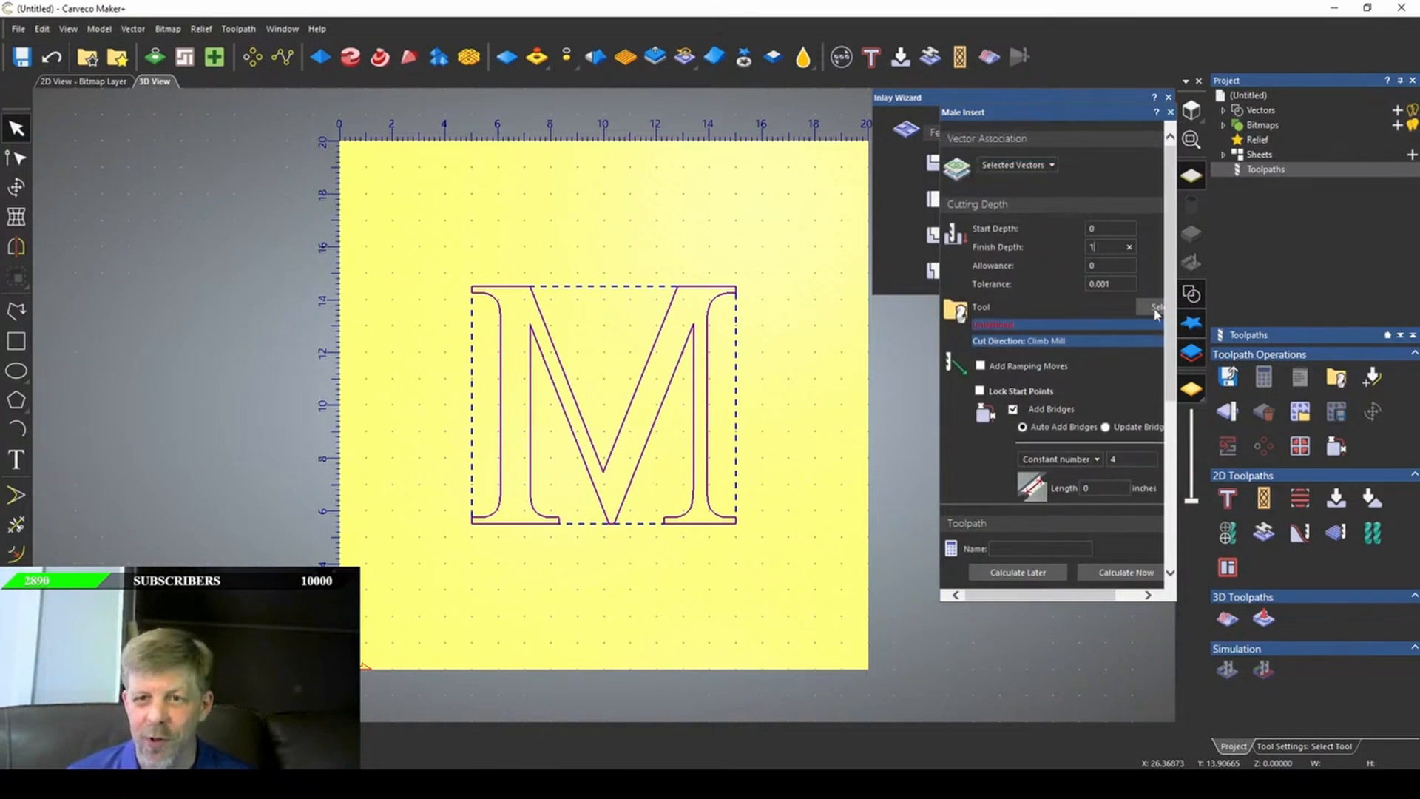
{"action": "left_click", "coordinate": [1150, 306]}
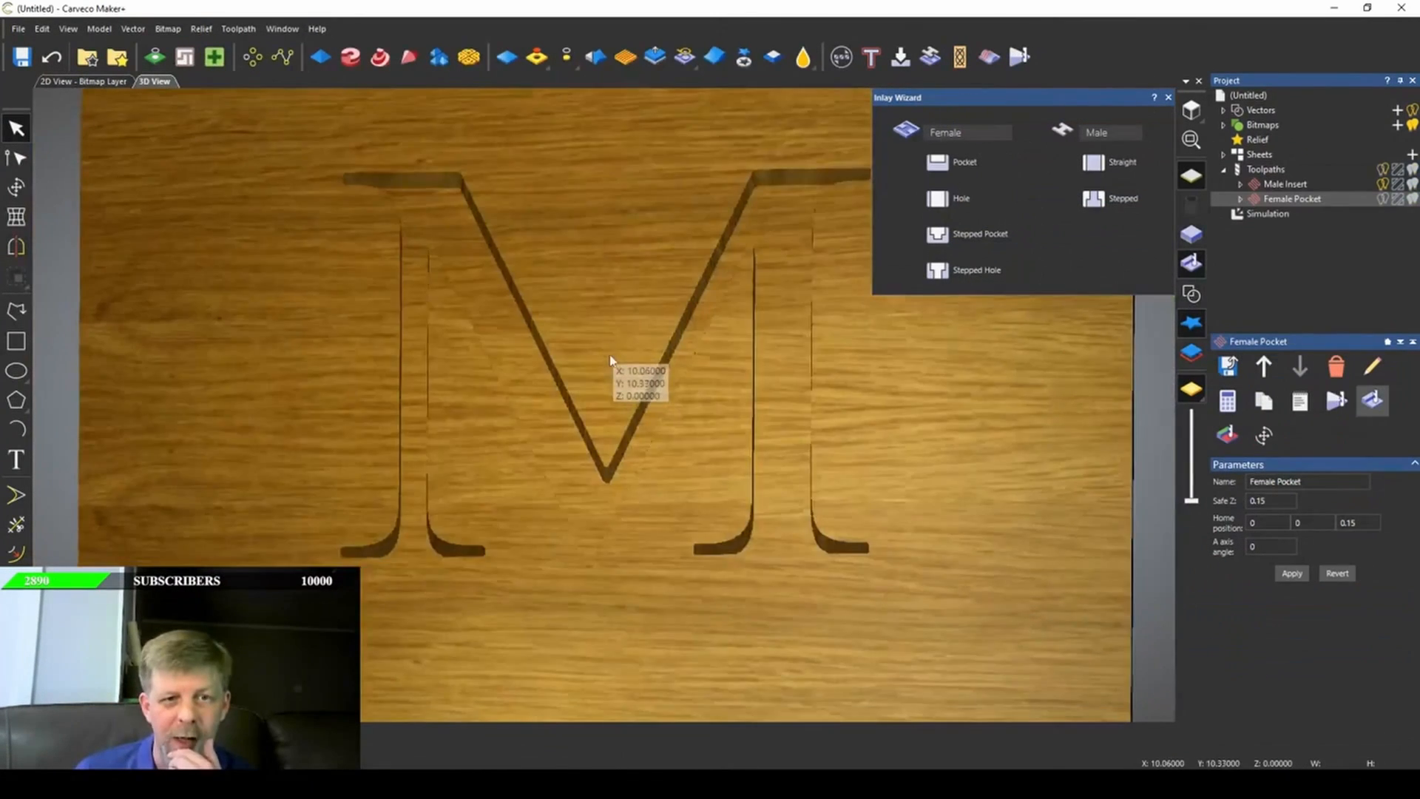
- Simulate the Male Insert toolpath and examine the cut channel and bridges around the M
{"action": "left_click", "coordinate": [1286, 183]}
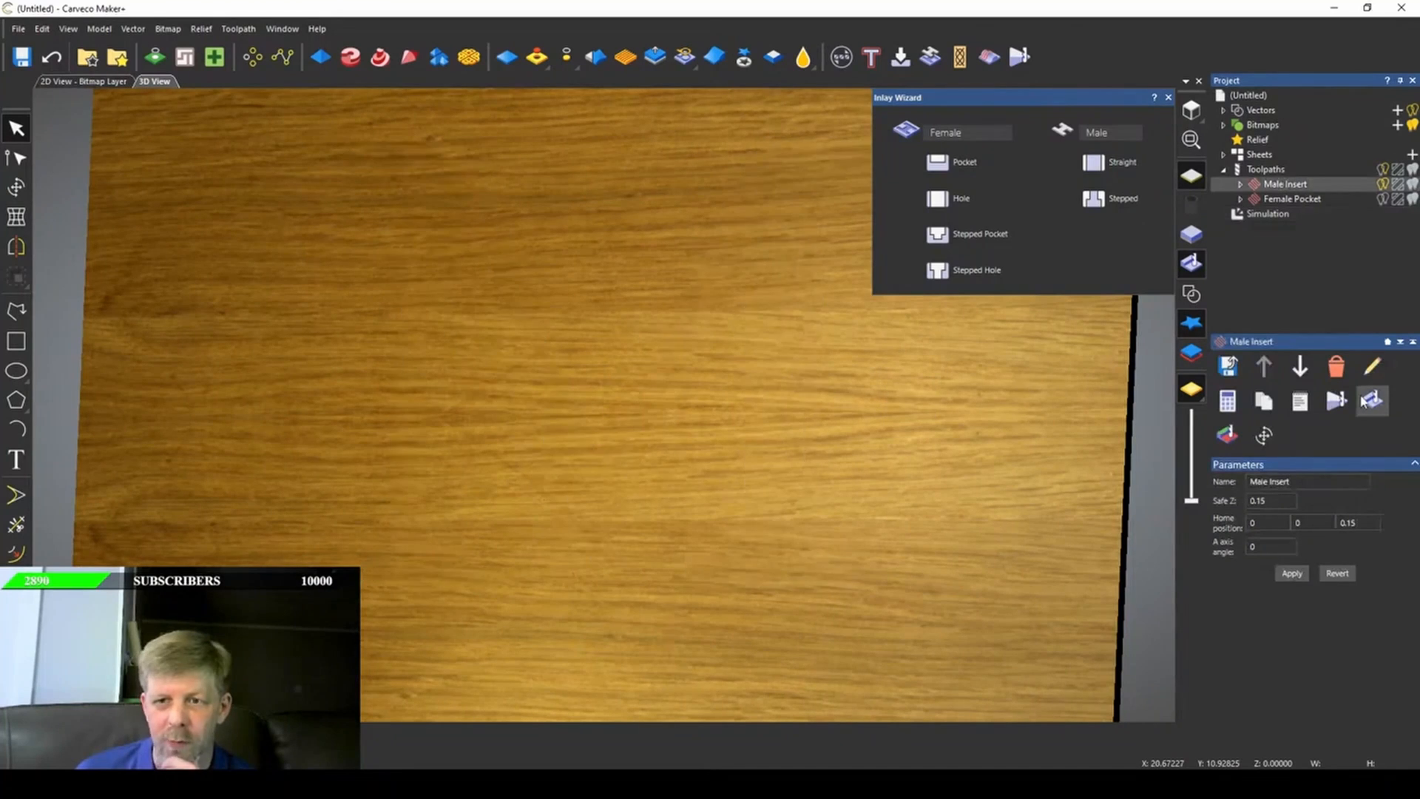
{"action": "scroll", "coordinate": [582, 427], "scroll_direction": "up", "scroll_amount": 5}
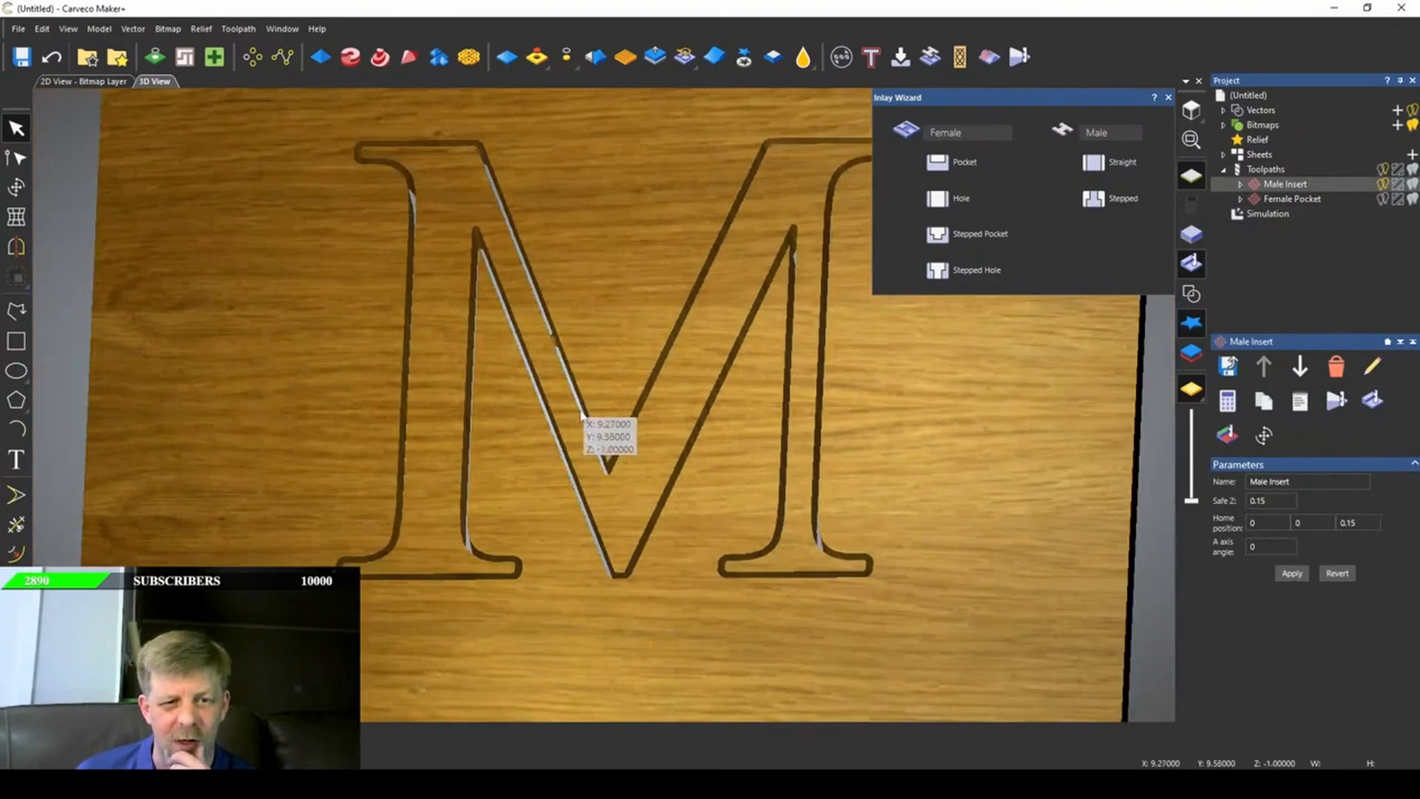
{"action": "scroll", "coordinate": [592, 534], "scroll_direction": "up", "scroll_amount": 2}
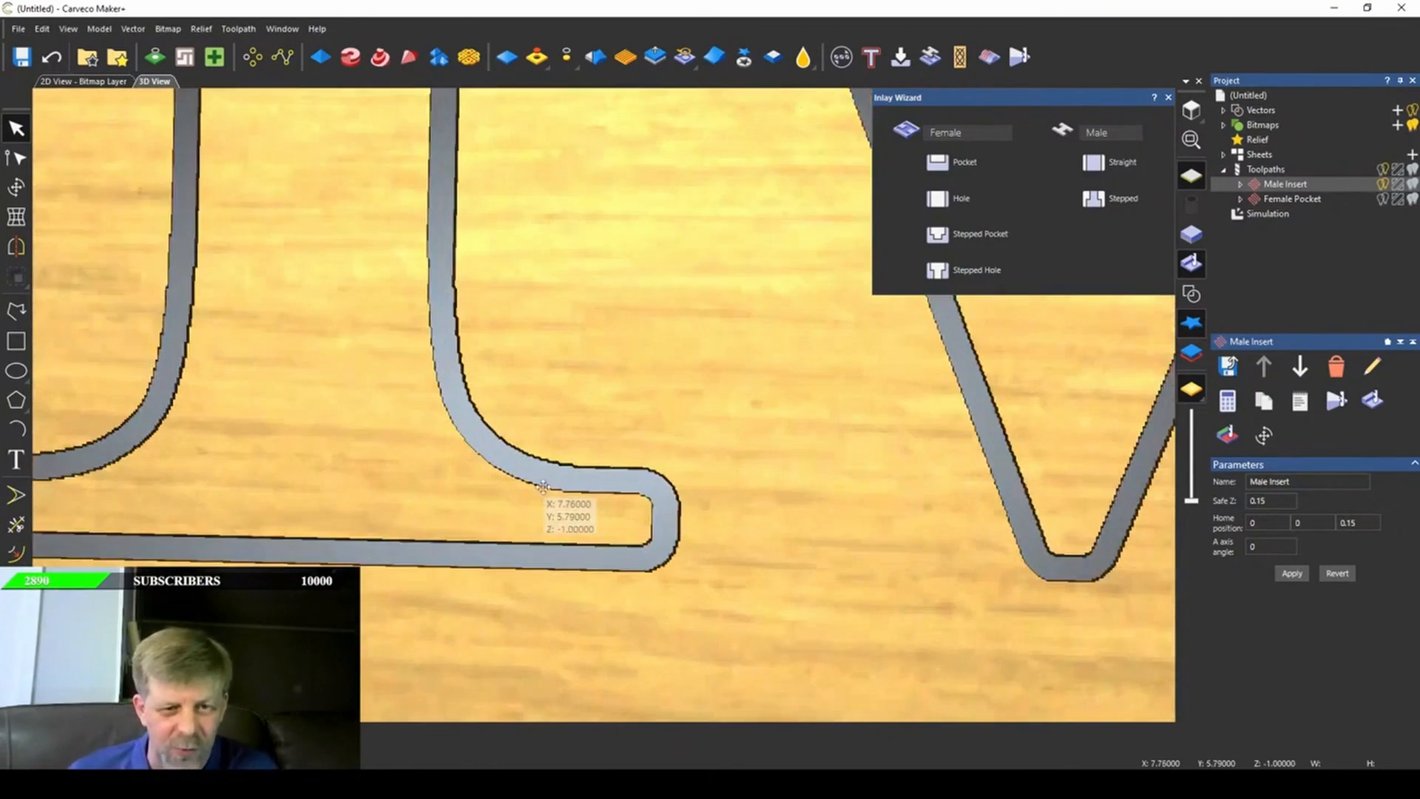
{"action": "scroll", "coordinate": [578, 526], "scroll_direction": "down", "scroll_amount": 6}
{"action": "scroll", "coordinate": [762, 420], "scroll_direction": "up", "scroll_amount": 4}
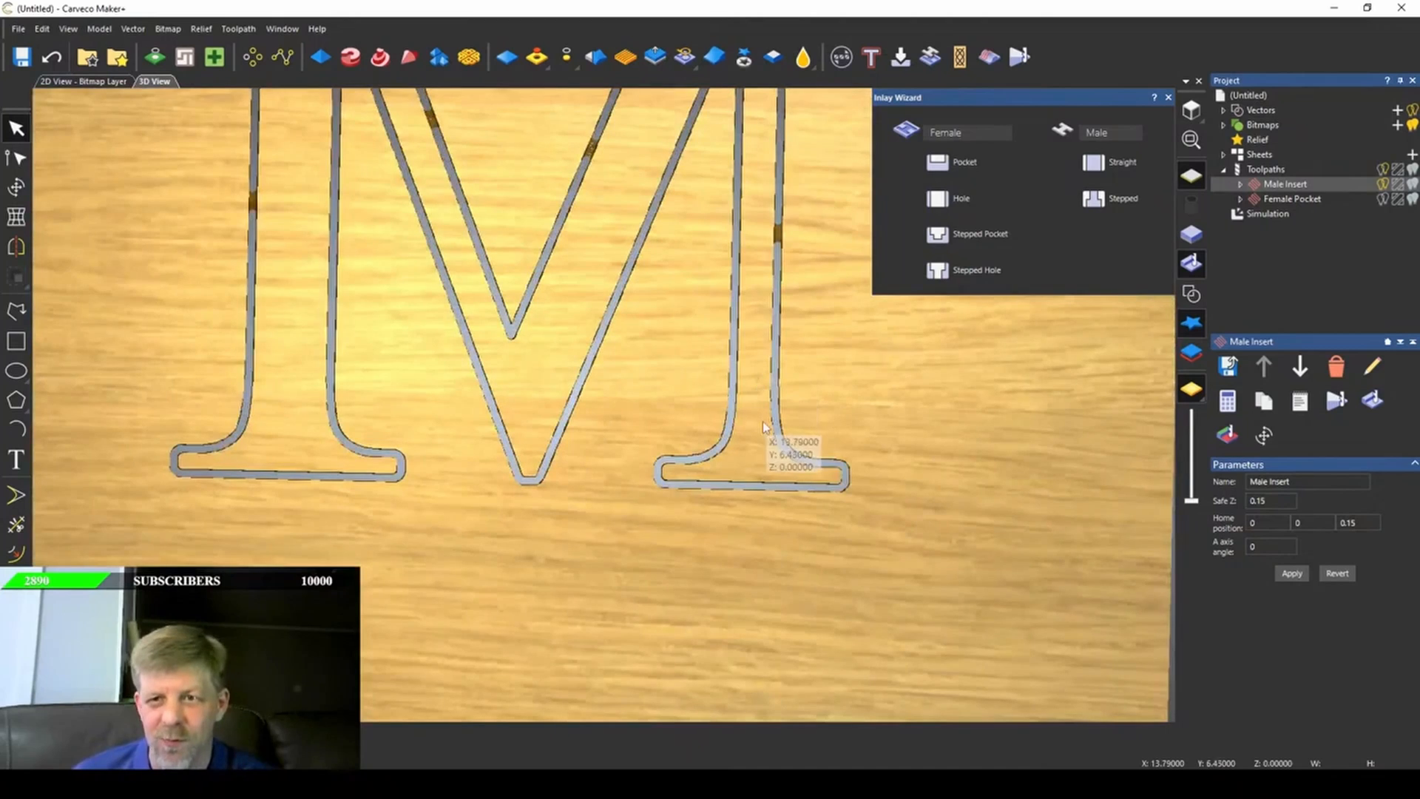
- Open the Female Pocket toolpath settings and show the cutting parameters of the 1/4" Uptown Jenny roughing tool
{"action": "left_click", "coordinate": [1292, 198]}
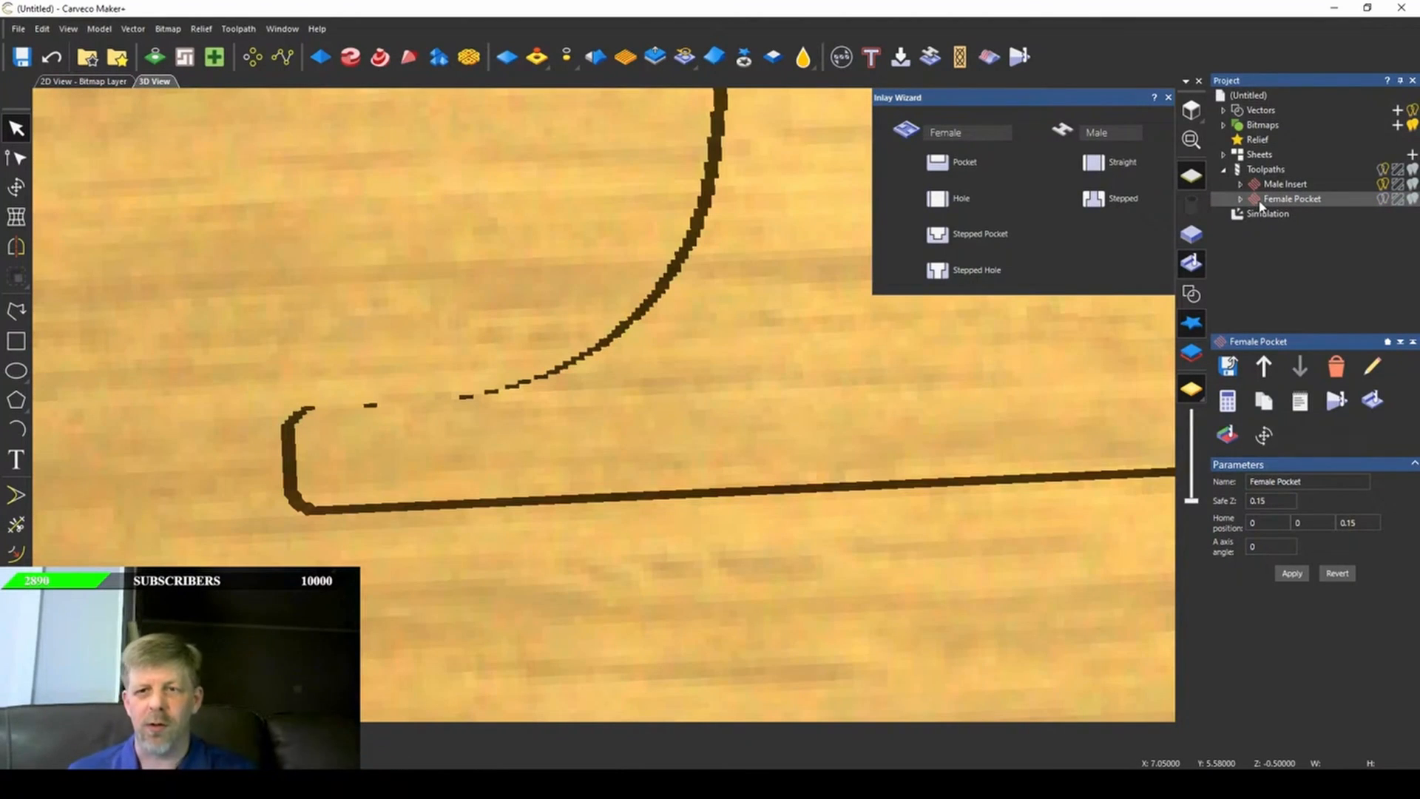
{"action": "double_click", "coordinate": [1259, 201]}
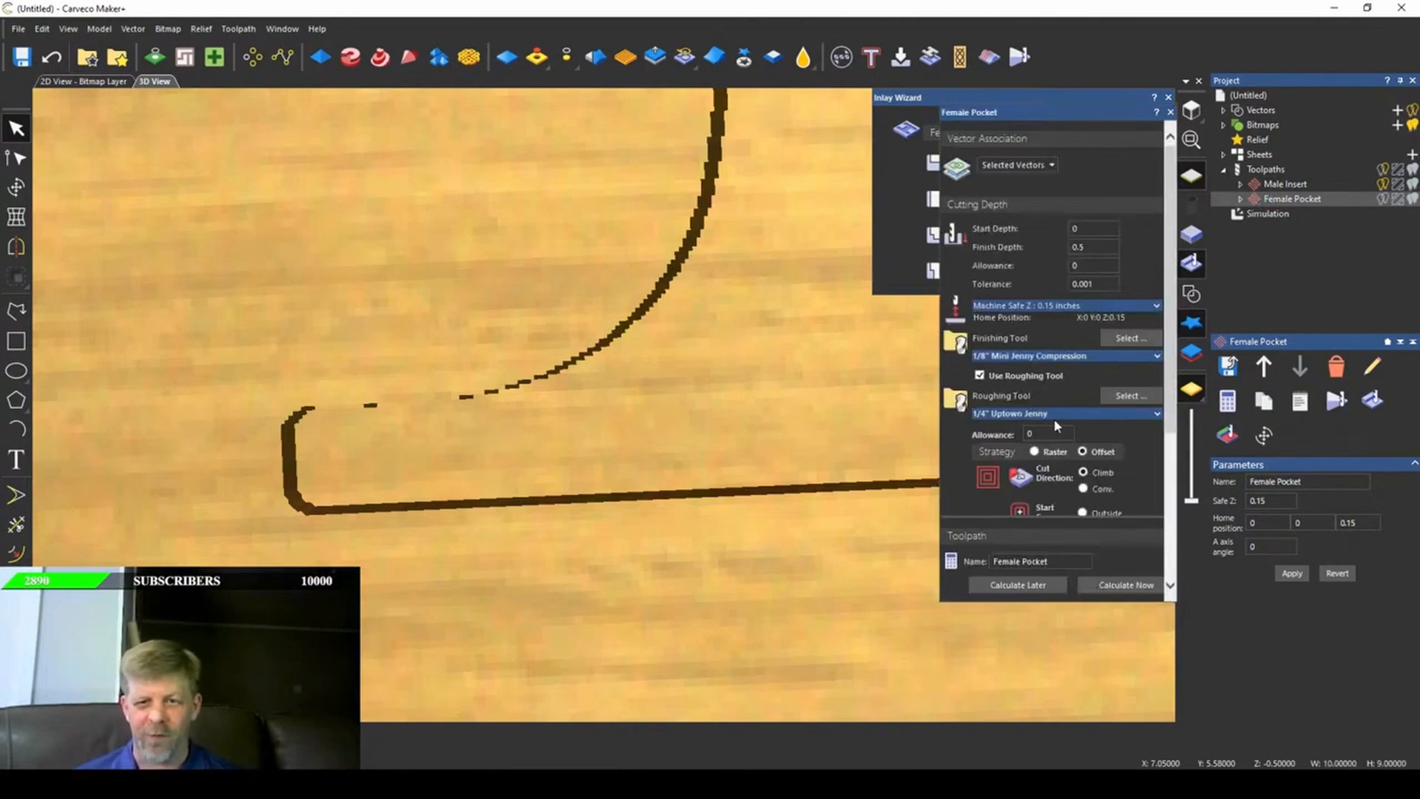
{"action": "scroll", "coordinate": [1057, 426], "scroll_direction": "down", "scroll_amount": 3}
{"action": "left_click", "coordinate": [1112, 267]}
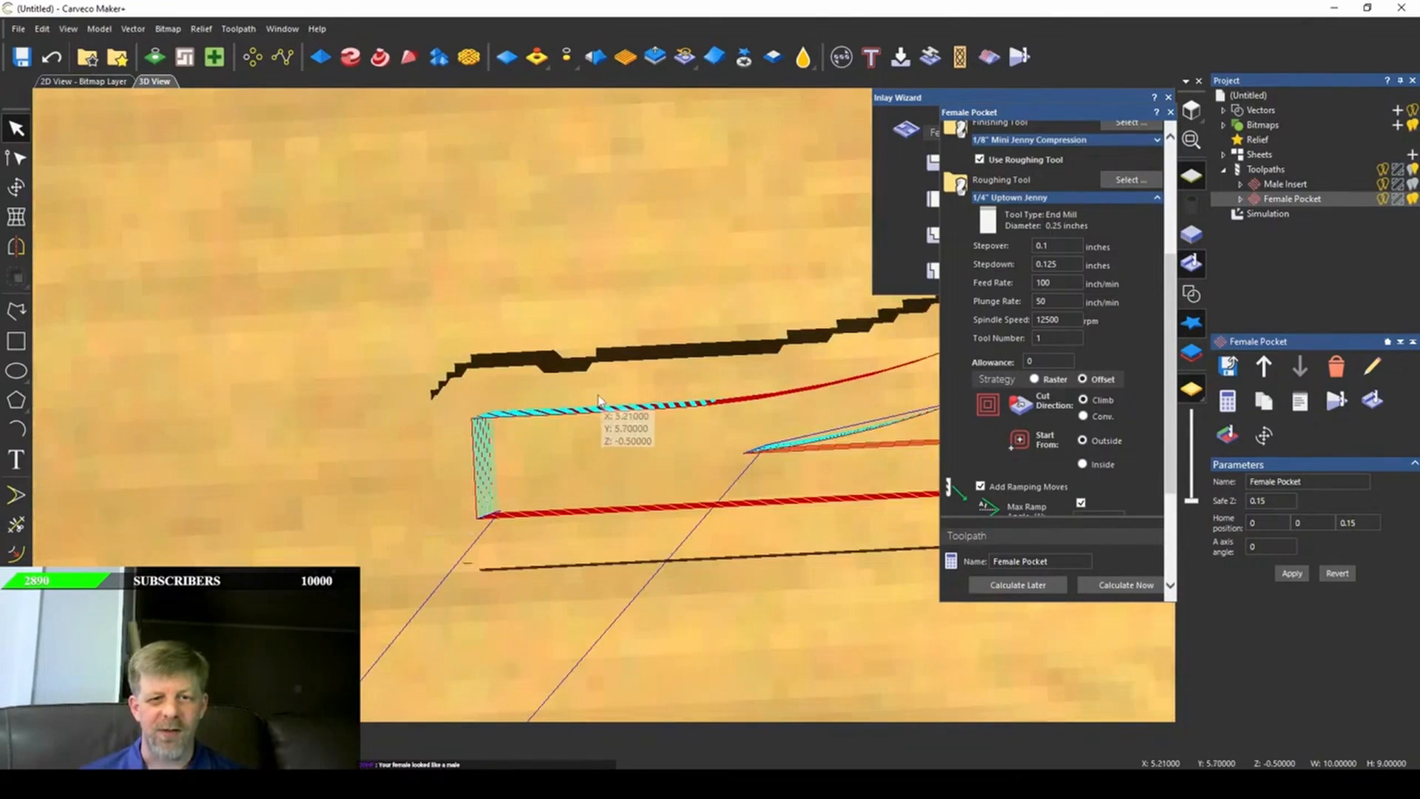
- Examine the female pocket toolpath lines against the simulated cut at the M's lower serif corner and across the whole letter
{"action": "scroll", "coordinate": [592, 404], "scroll_direction": "up", "scroll_amount": 4}
{"action": "scroll", "coordinate": [548, 435], "scroll_direction": "down", "scroll_amount": 5}
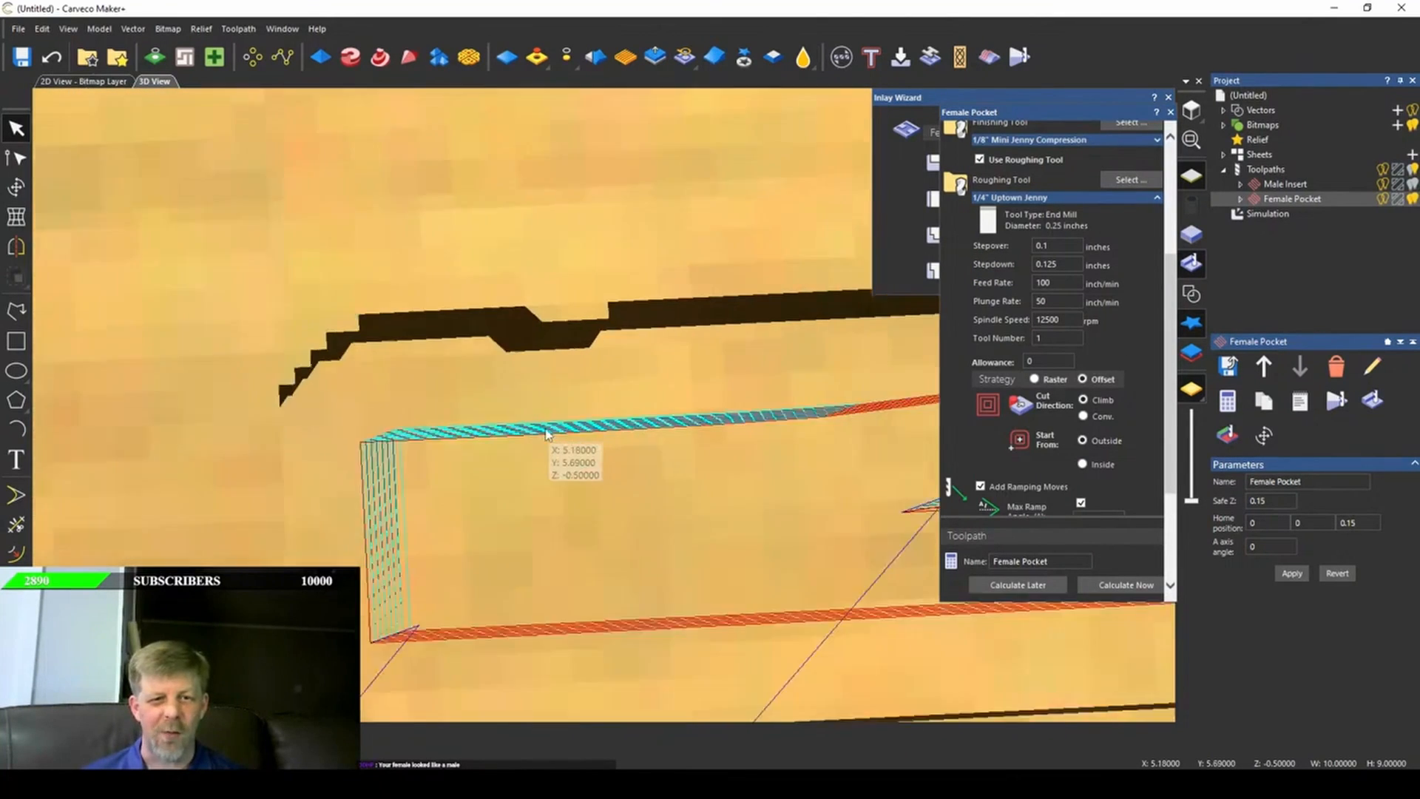
{"action": "scroll", "coordinate": [557, 436], "scroll_direction": "down", "scroll_amount": 5}
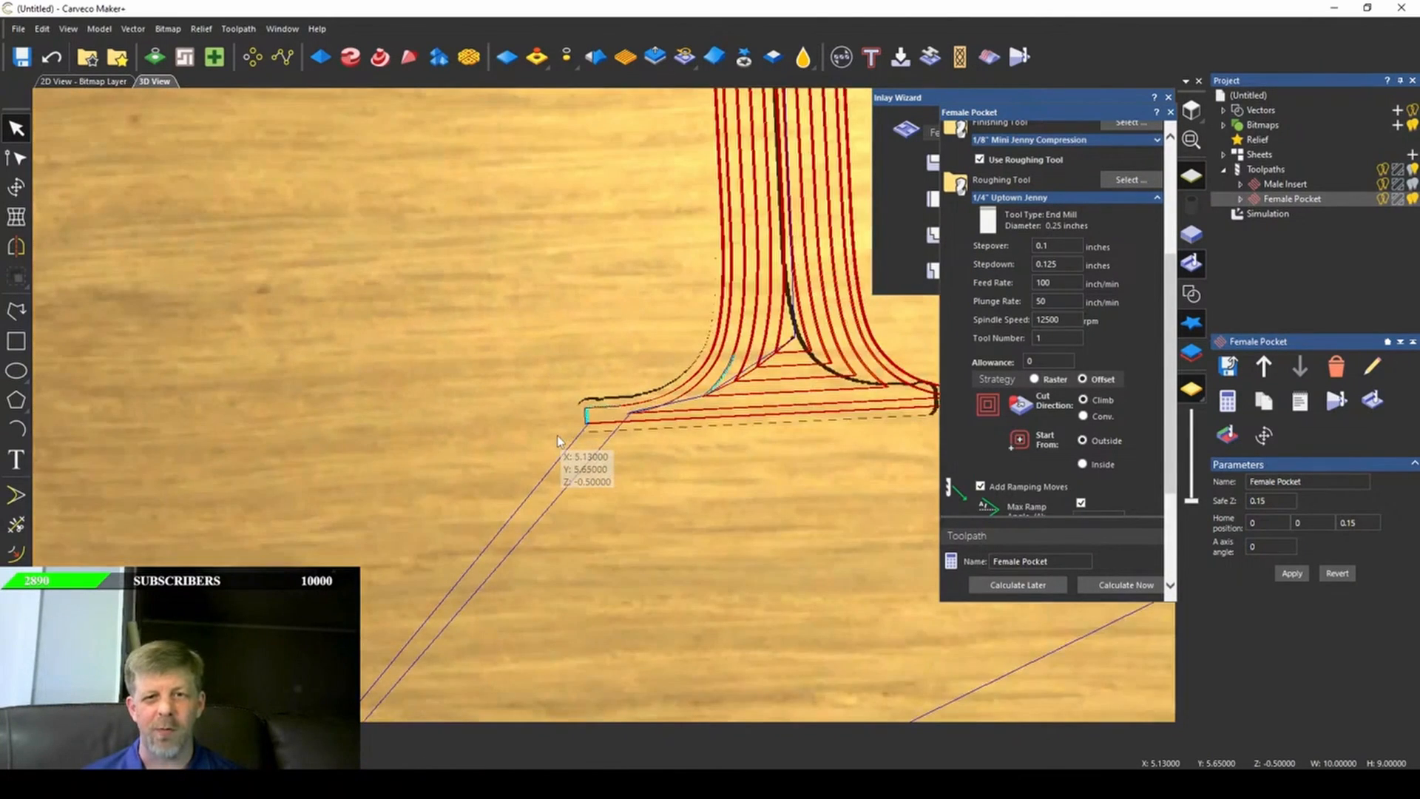
{"action": "scroll", "coordinate": [614, 414], "scroll_direction": "up", "scroll_amount": 5}
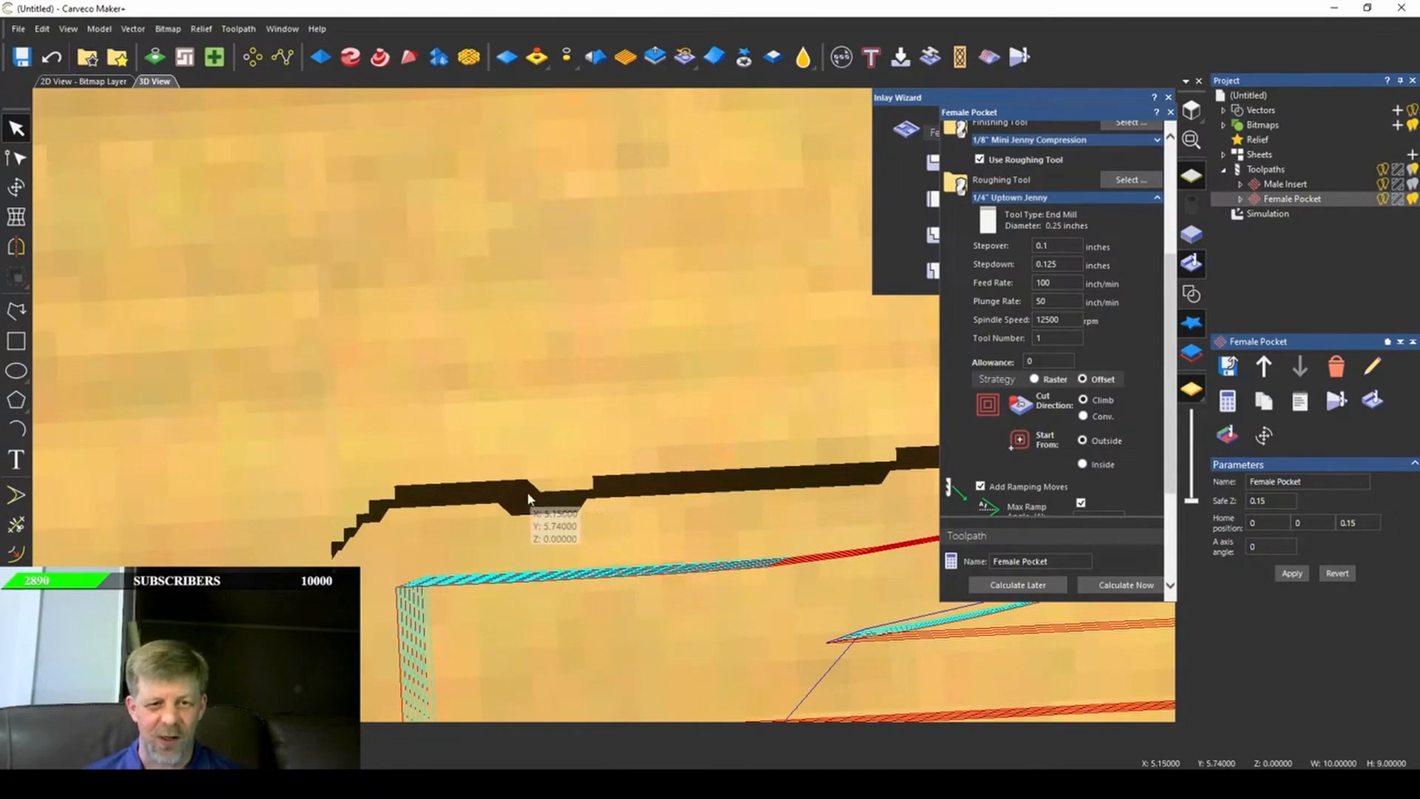
{"action": "scroll", "coordinate": [636, 518], "scroll_direction": "up", "scroll_amount": 5}
{"action": "scroll", "coordinate": [660, 505], "scroll_direction": "up", "scroll_amount": 5}
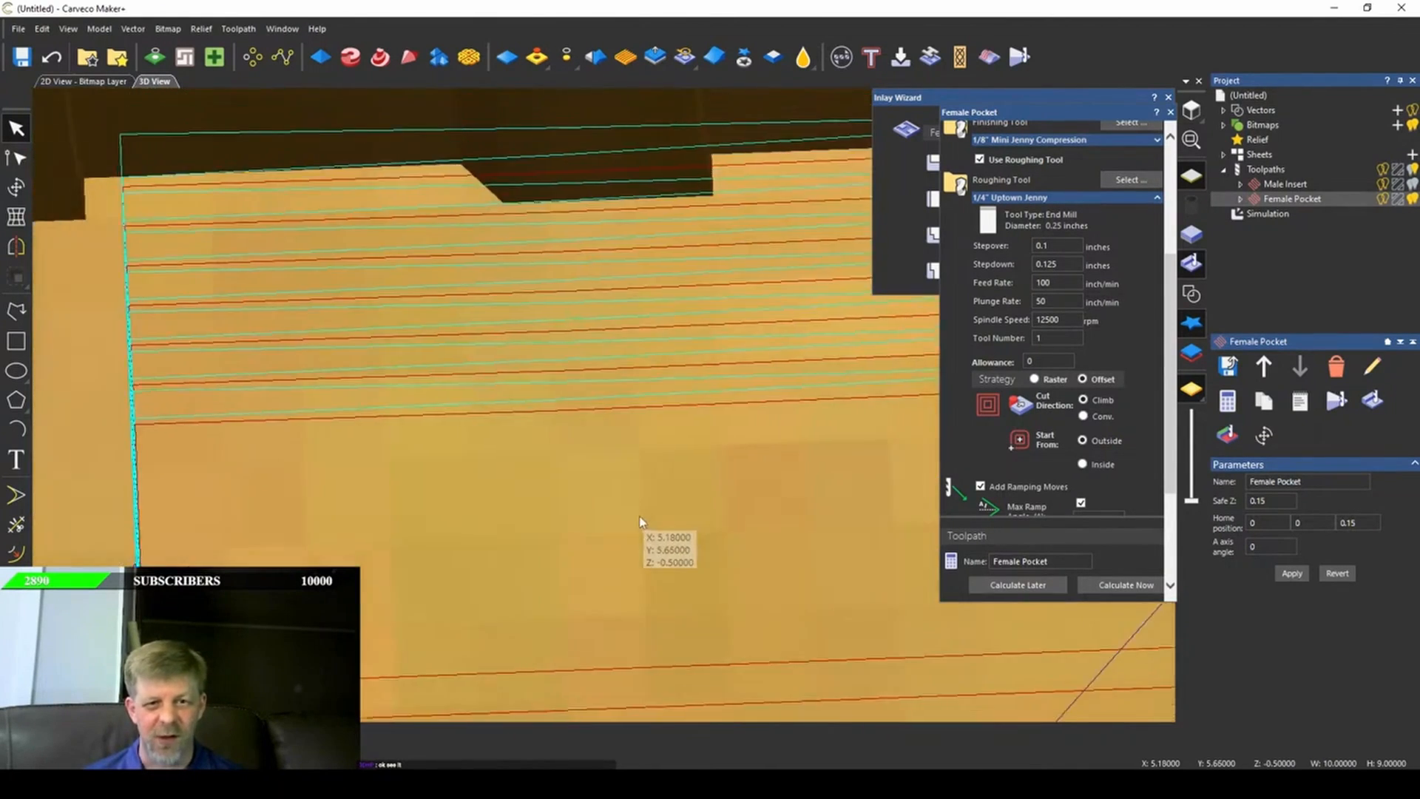
{"action": "scroll", "coordinate": [572, 501], "scroll_direction": "down", "scroll_amount": 5}
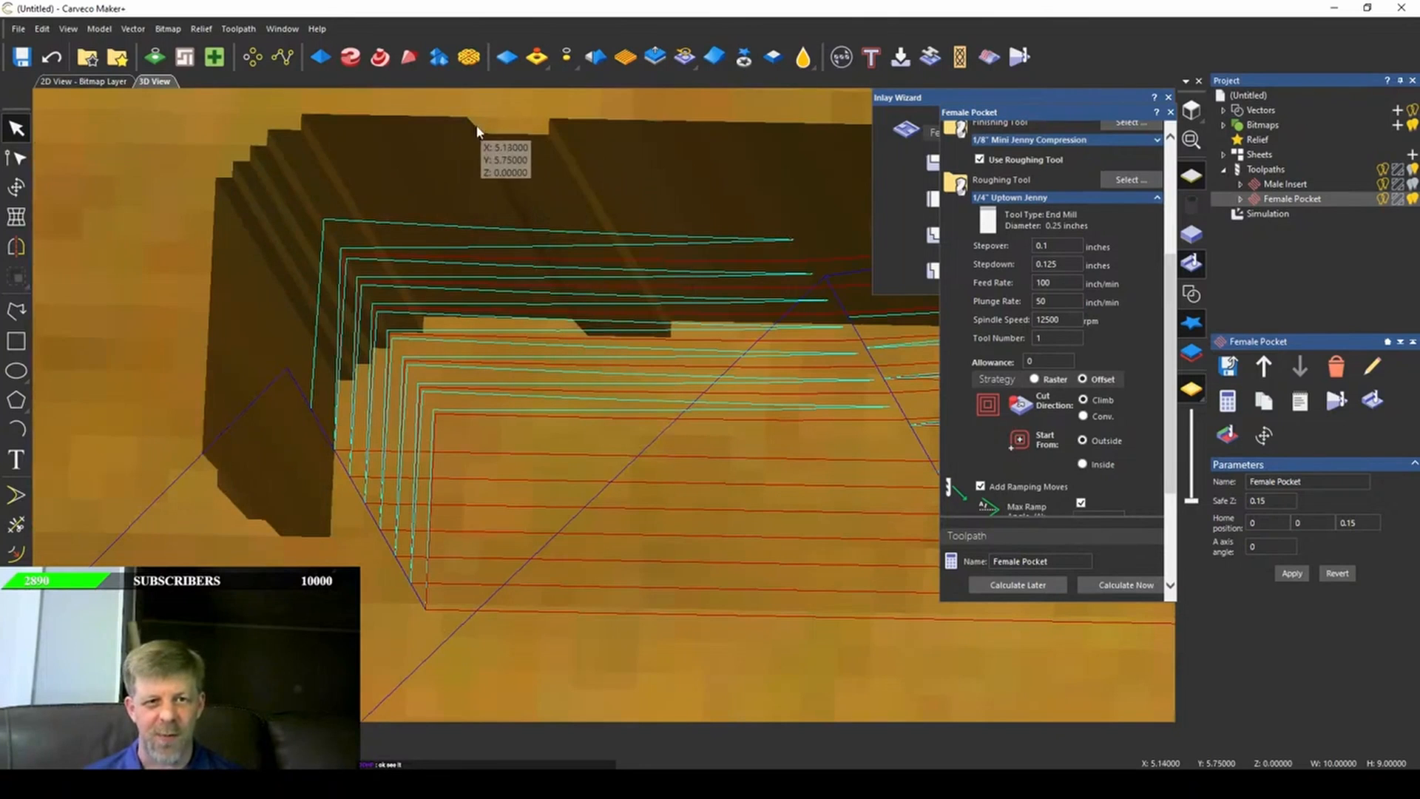
{"action": "scroll", "coordinate": [561, 370], "scroll_direction": "down", "scroll_amount": 5}
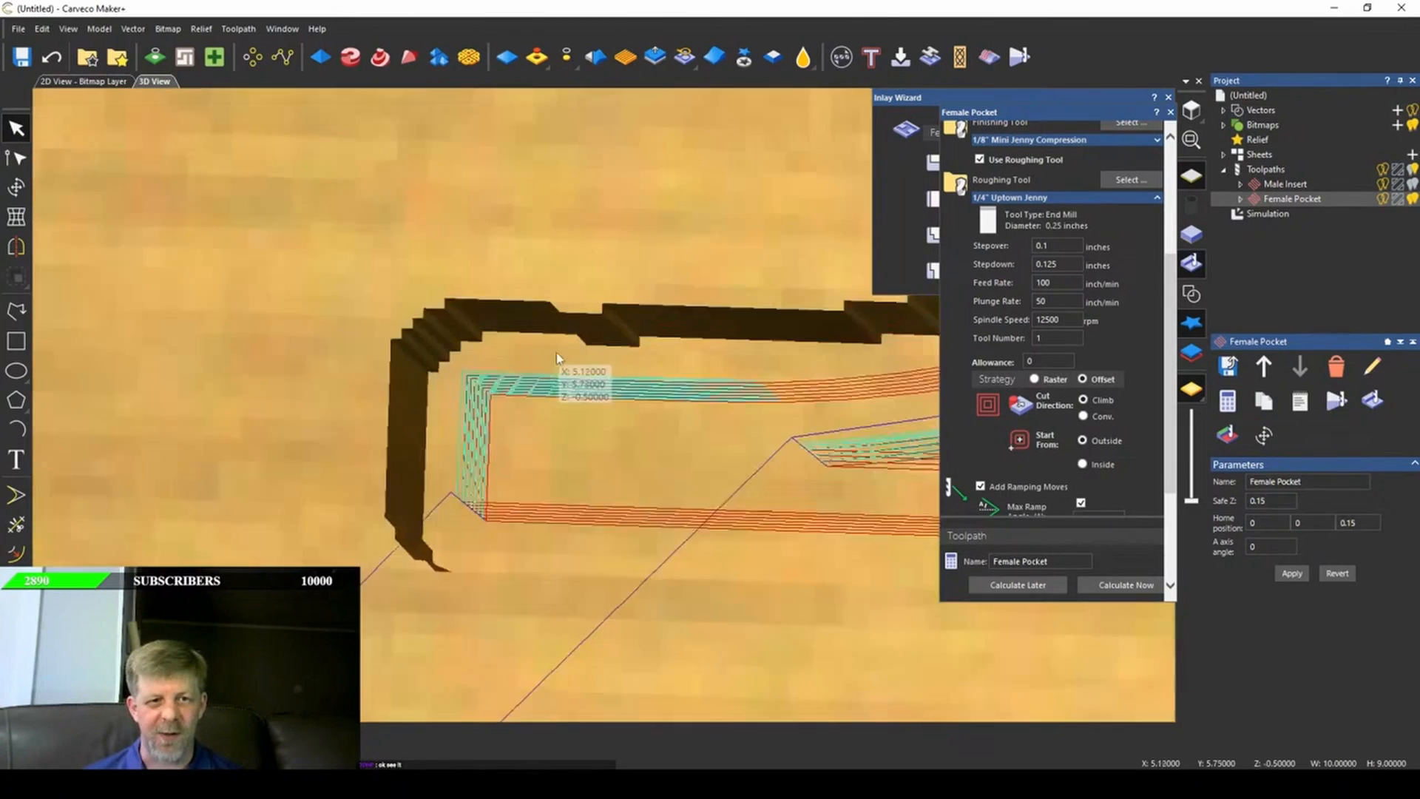
{"action": "scroll", "coordinate": [581, 379], "scroll_direction": "down", "scroll_amount": 6}
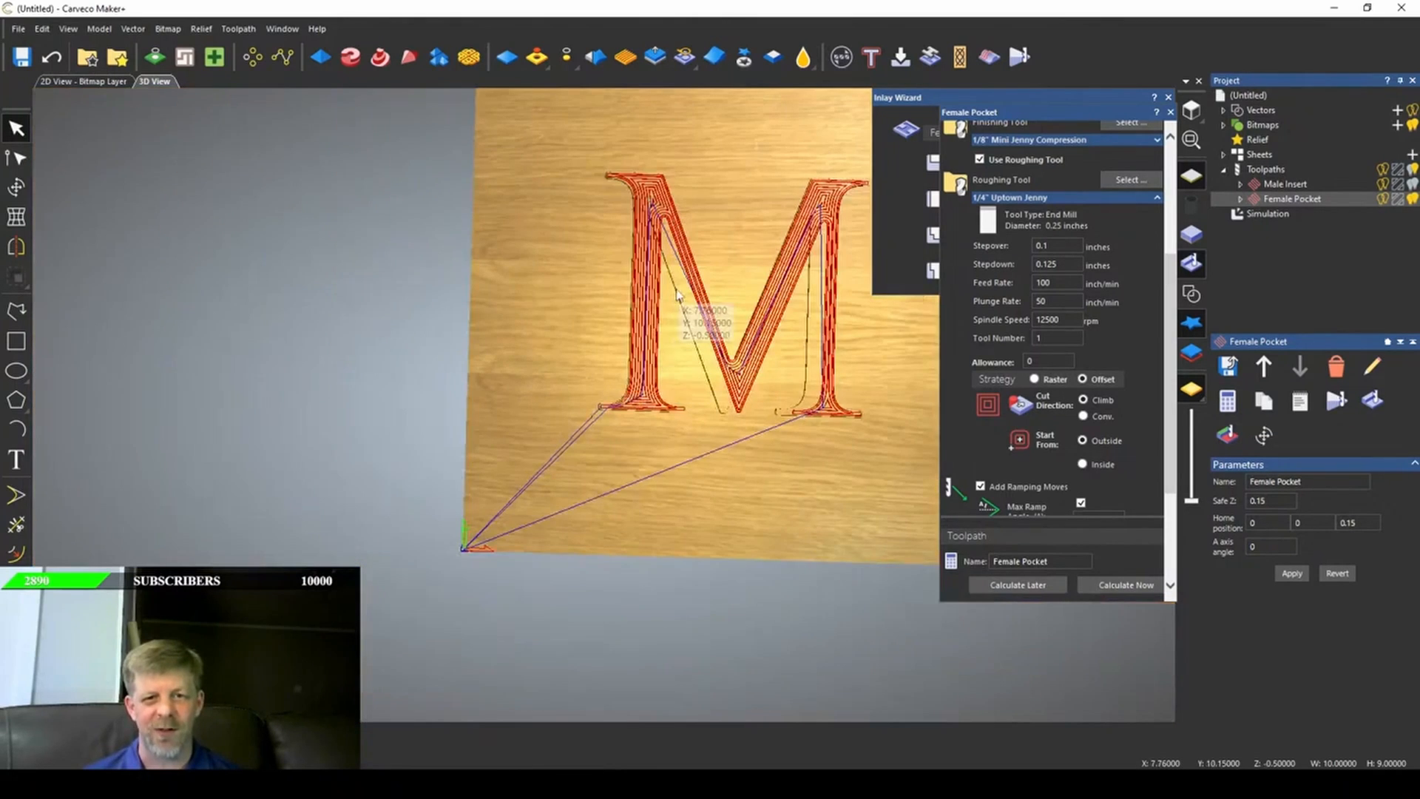
{"action": "scroll", "coordinate": [699, 318], "scroll_direction": "up", "scroll_amount": 3}
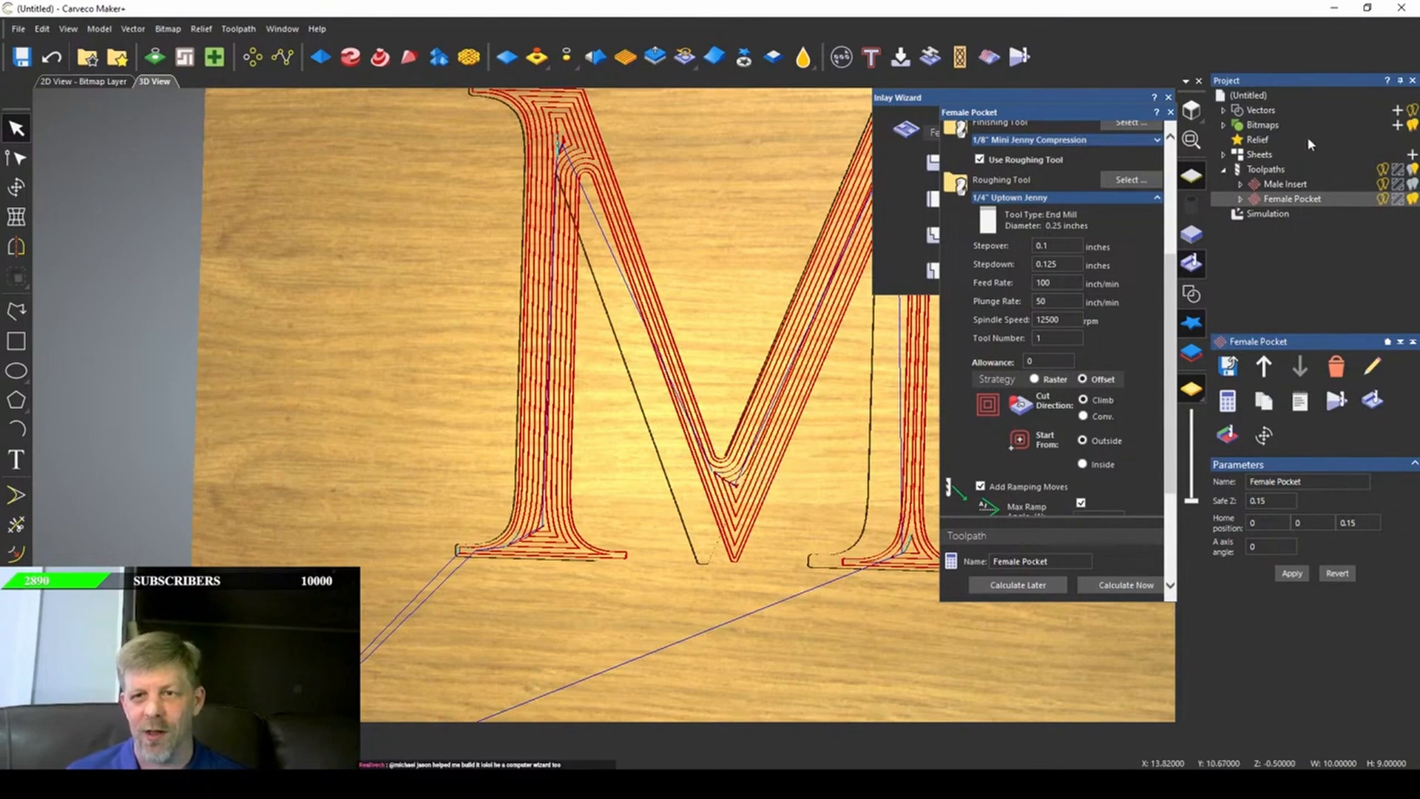
- Delete the existing simulation and simulate the Female Pocket toolpath at High detail resolution on the whole model
{"action": "left_click", "coordinate": [1276, 215]}
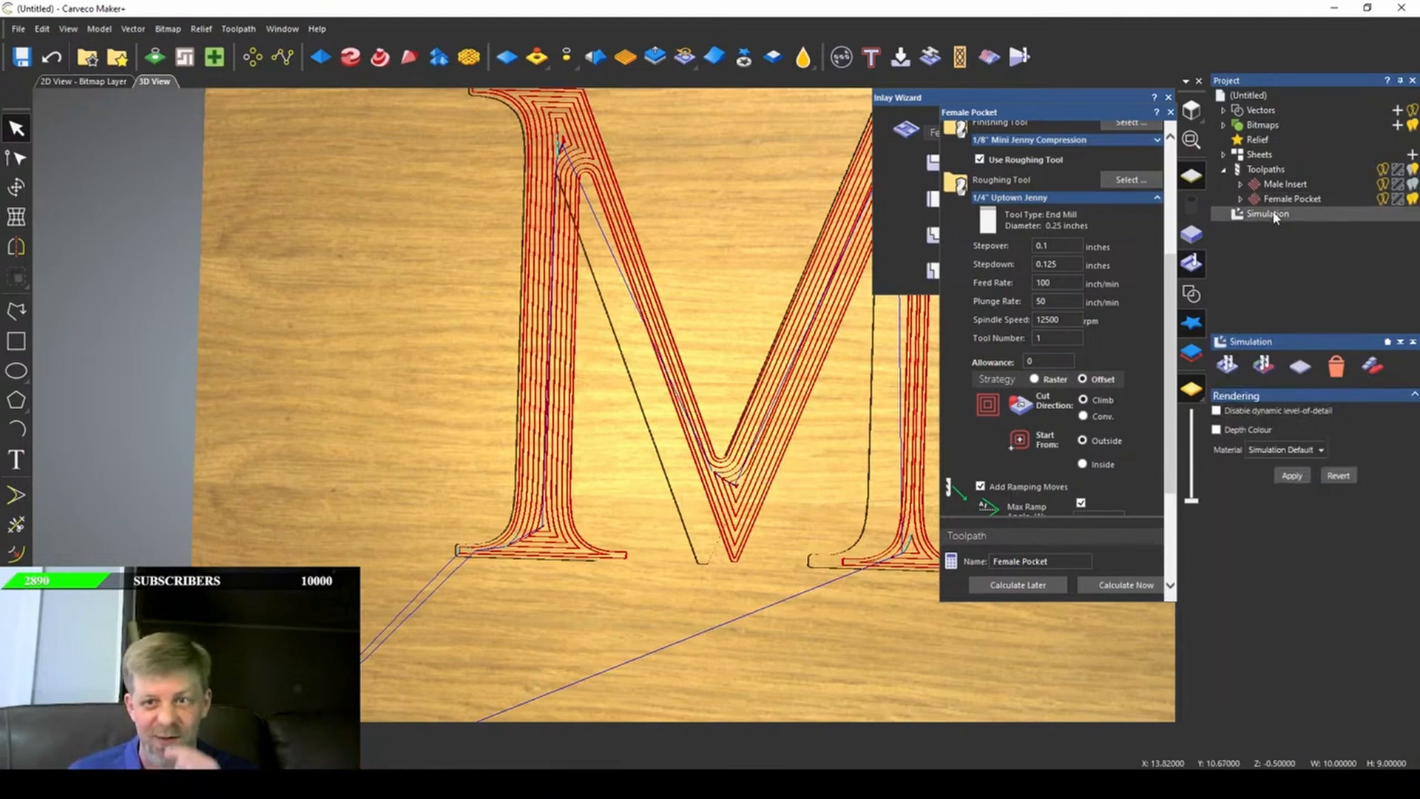
{"action": "left_click", "coordinate": [1337, 364]}
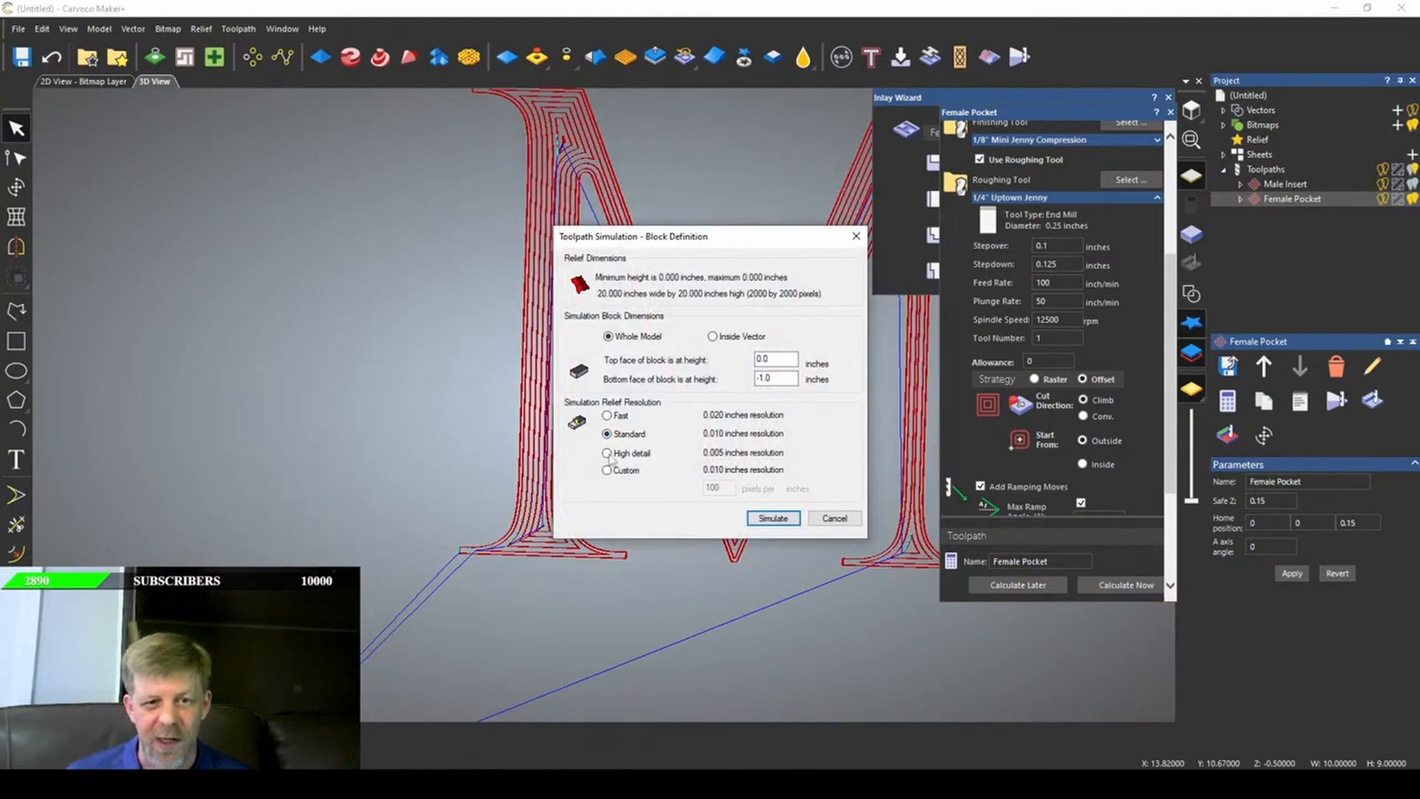
{"action": "left_click", "coordinate": [607, 453]}
{"action": "left_click", "coordinate": [773, 518]}
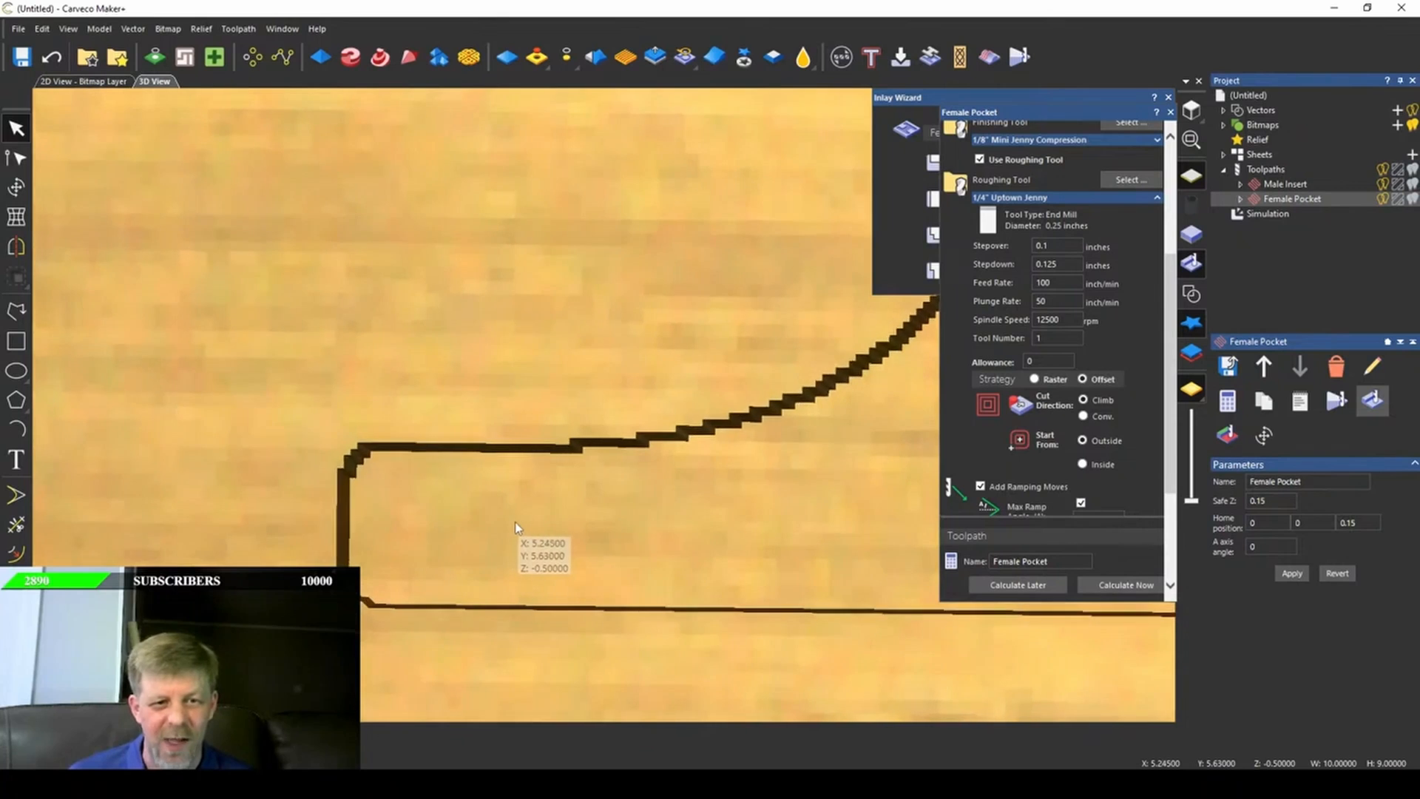
- Examine the simulated female pocket up close at the M's lower serif corners and along its diagonal strokes
{"action": "scroll", "coordinate": [516, 524], "scroll_direction": "down", "scroll_amount": 2}
{"action": "scroll", "coordinate": [552, 457], "scroll_direction": "up", "scroll_amount": 4}
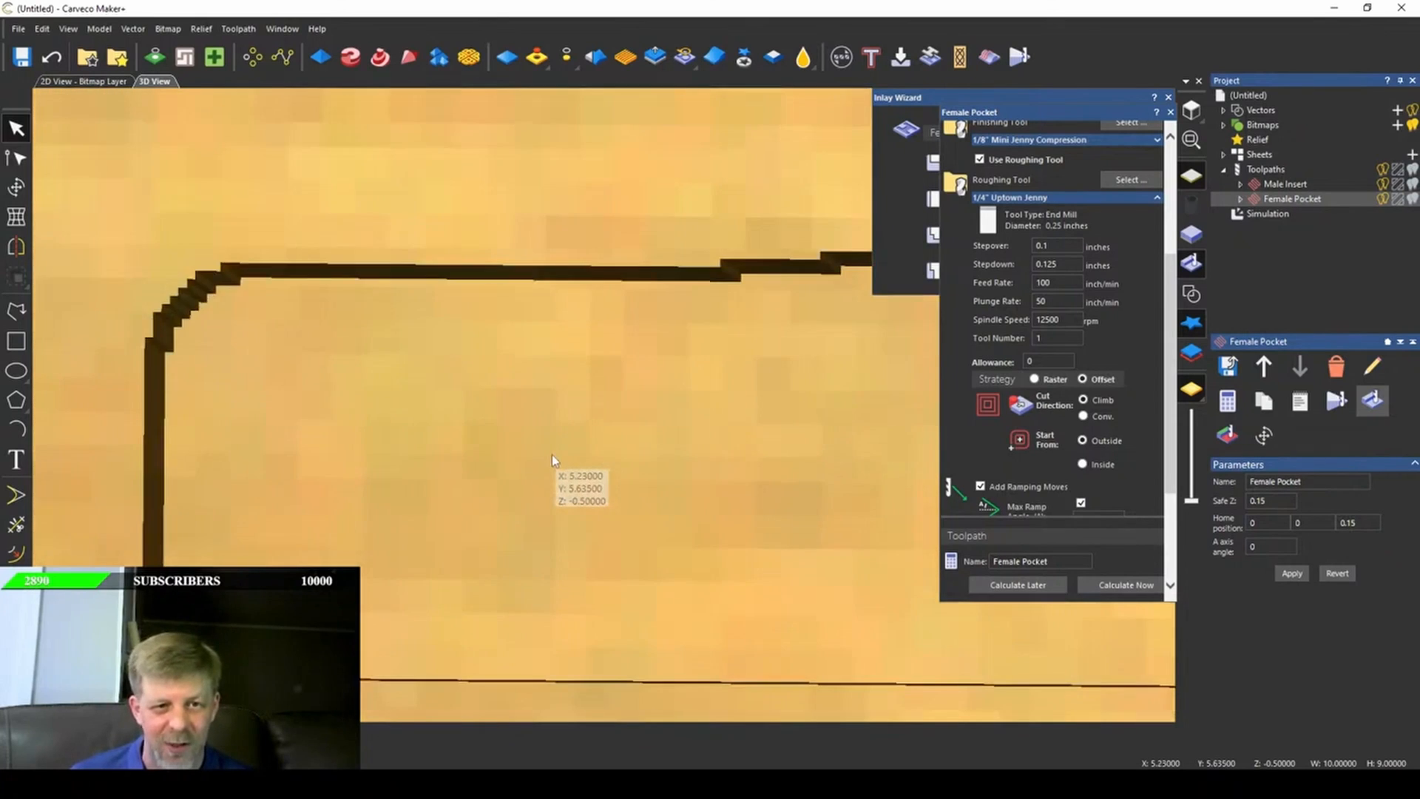
{"action": "scroll", "coordinate": [552, 454], "scroll_direction": "down", "scroll_amount": 2}
{"action": "scroll", "coordinate": [577, 447], "scroll_direction": "up", "scroll_amount": 3}
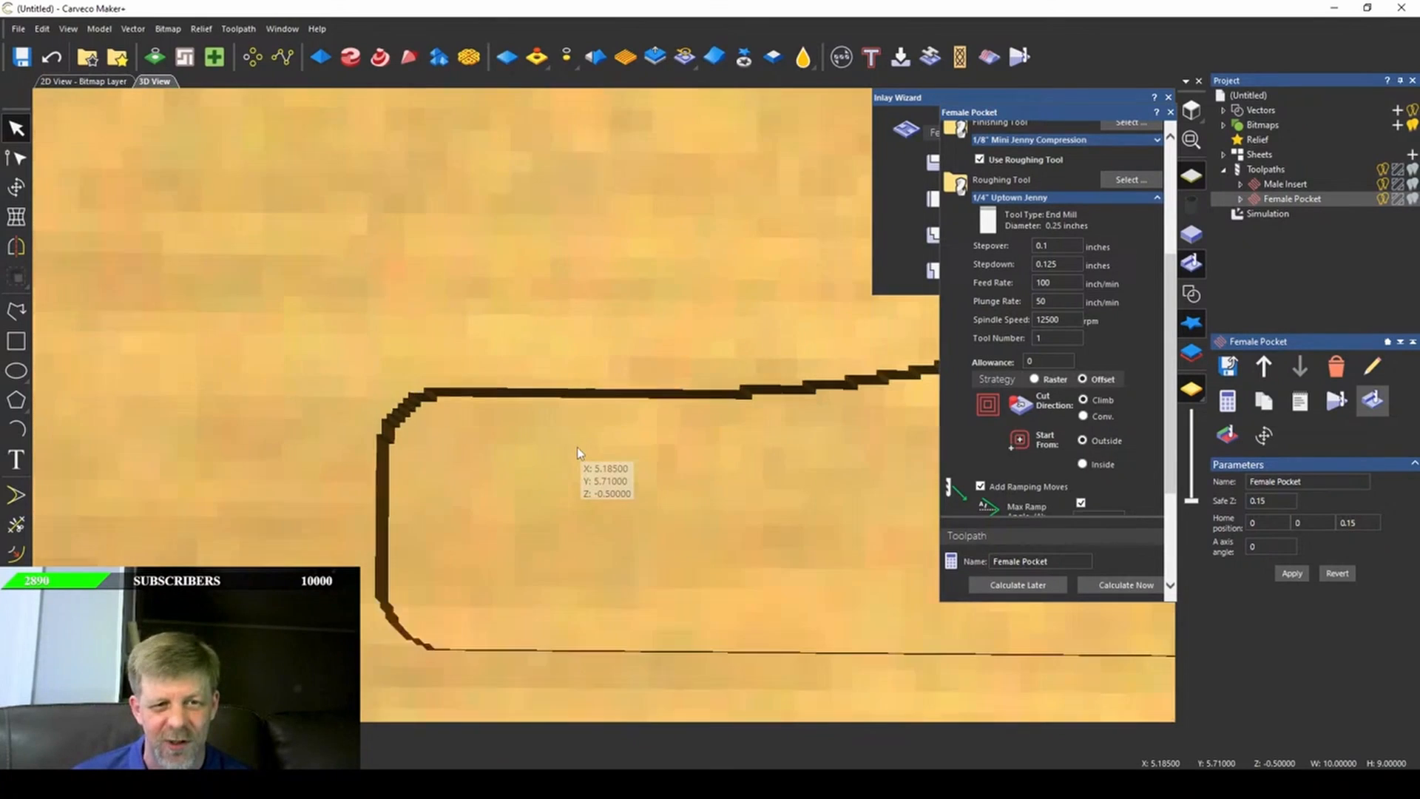
{"action": "scroll", "coordinate": [577, 447], "scroll_direction": "down", "scroll_amount": 2}
{"action": "scroll", "coordinate": [612, 476], "scroll_direction": "up", "scroll_amount": 5}
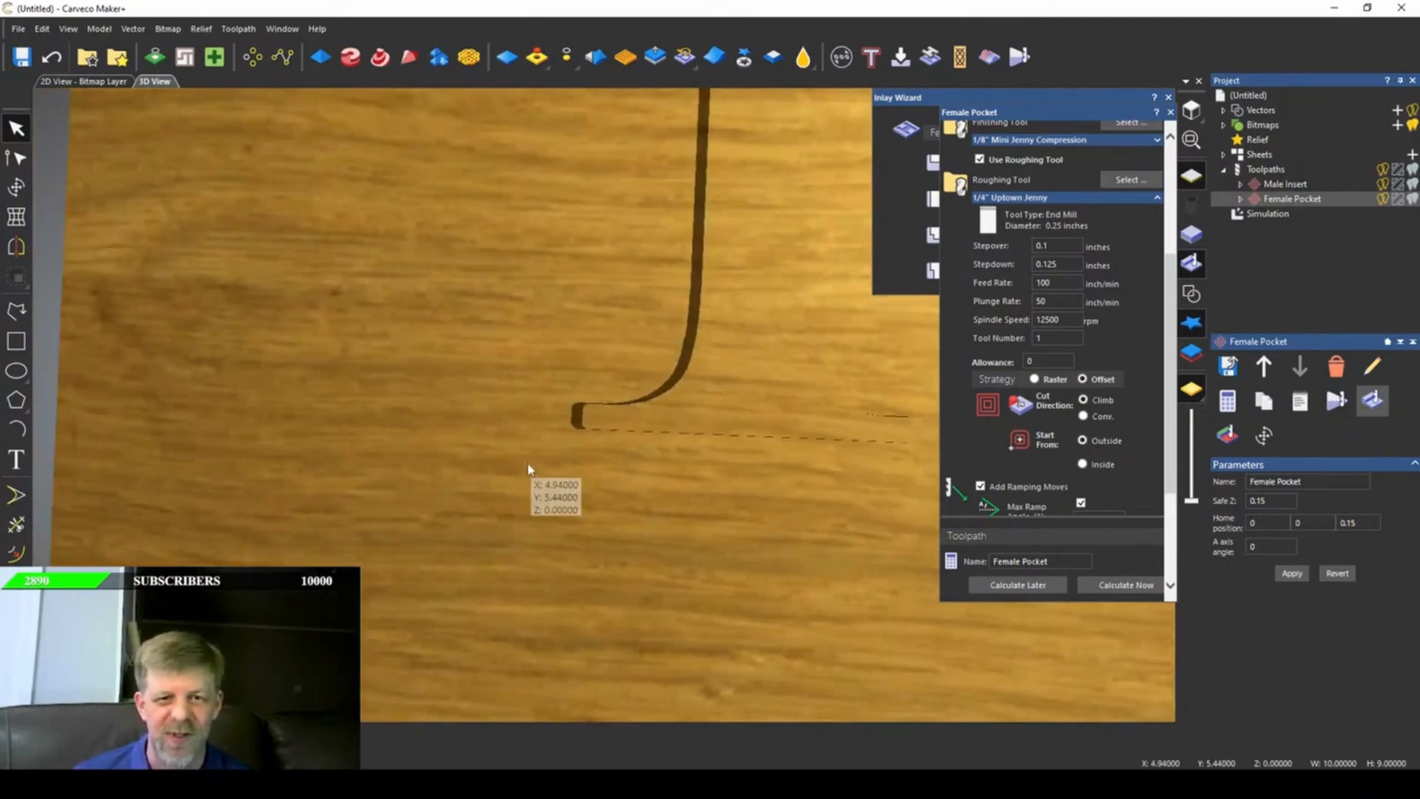
{"action": "scroll", "coordinate": [537, 452], "scroll_direction": "down", "scroll_amount": 2}
{"action": "scroll", "coordinate": [604, 396], "scroll_direction": "up", "scroll_amount": 5}
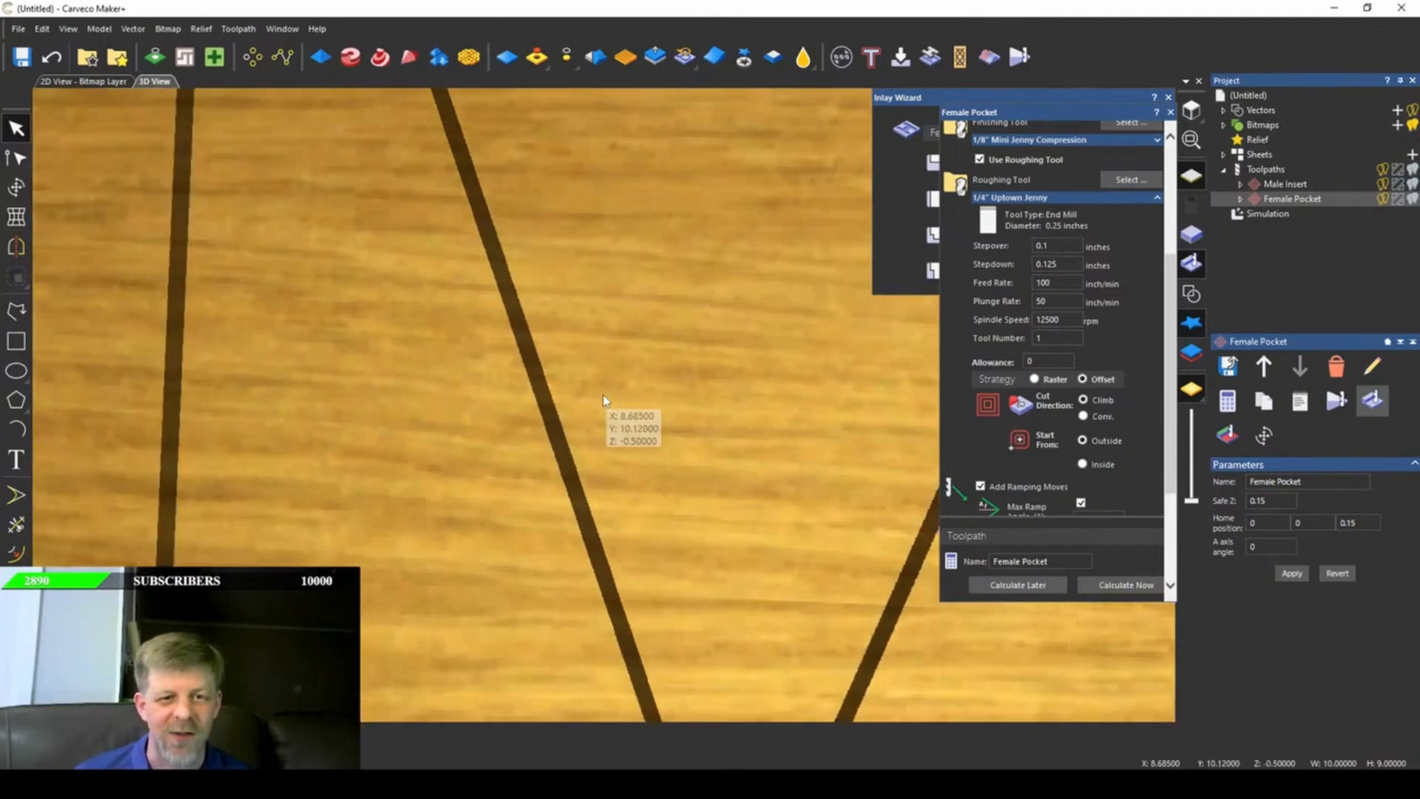
{"action": "scroll", "coordinate": [603, 400], "scroll_direction": "down", "scroll_amount": 3}
{"action": "scroll", "coordinate": [433, 585], "scroll_direction": "up", "scroll_amount": 5}
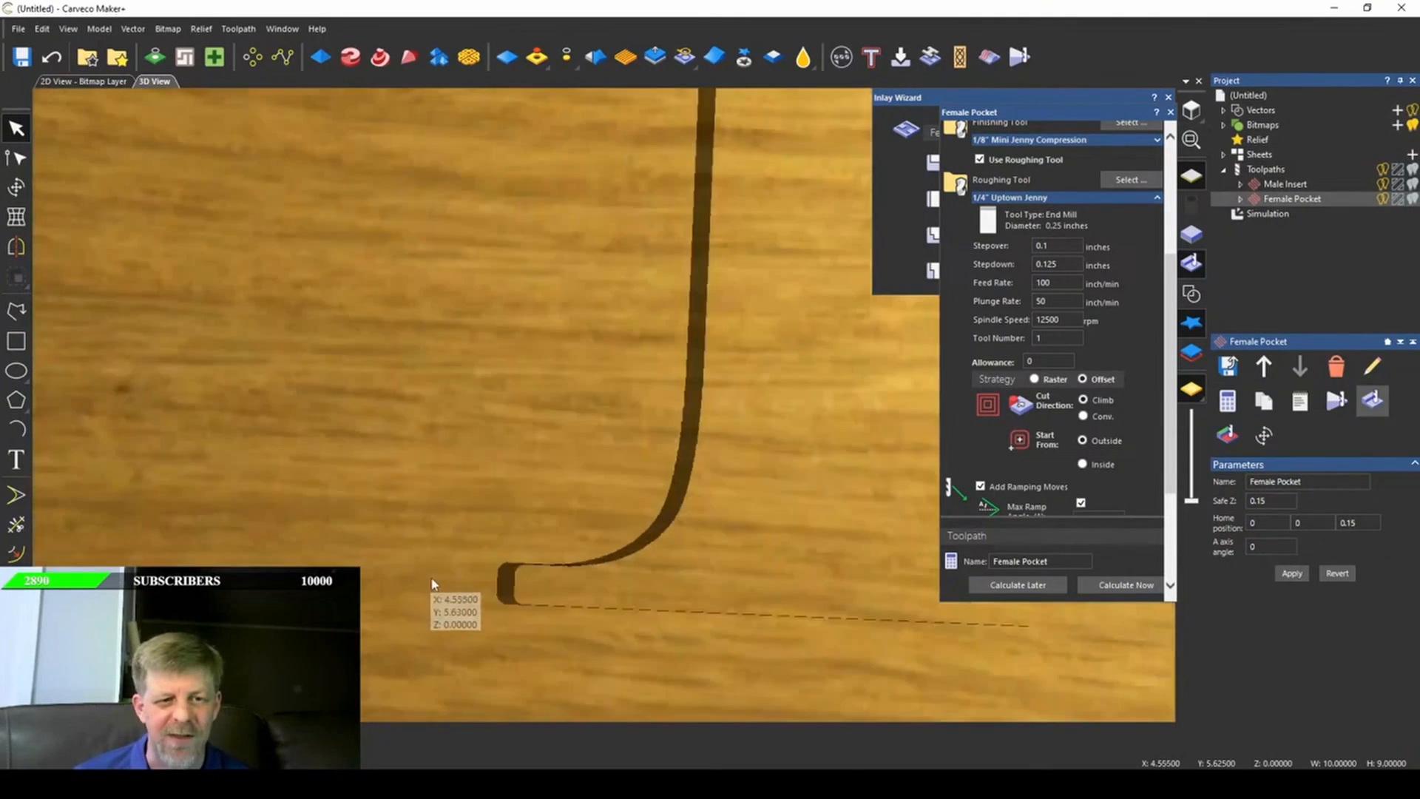
{"action": "scroll", "coordinate": [548, 588], "scroll_direction": "up", "scroll_amount": 3}
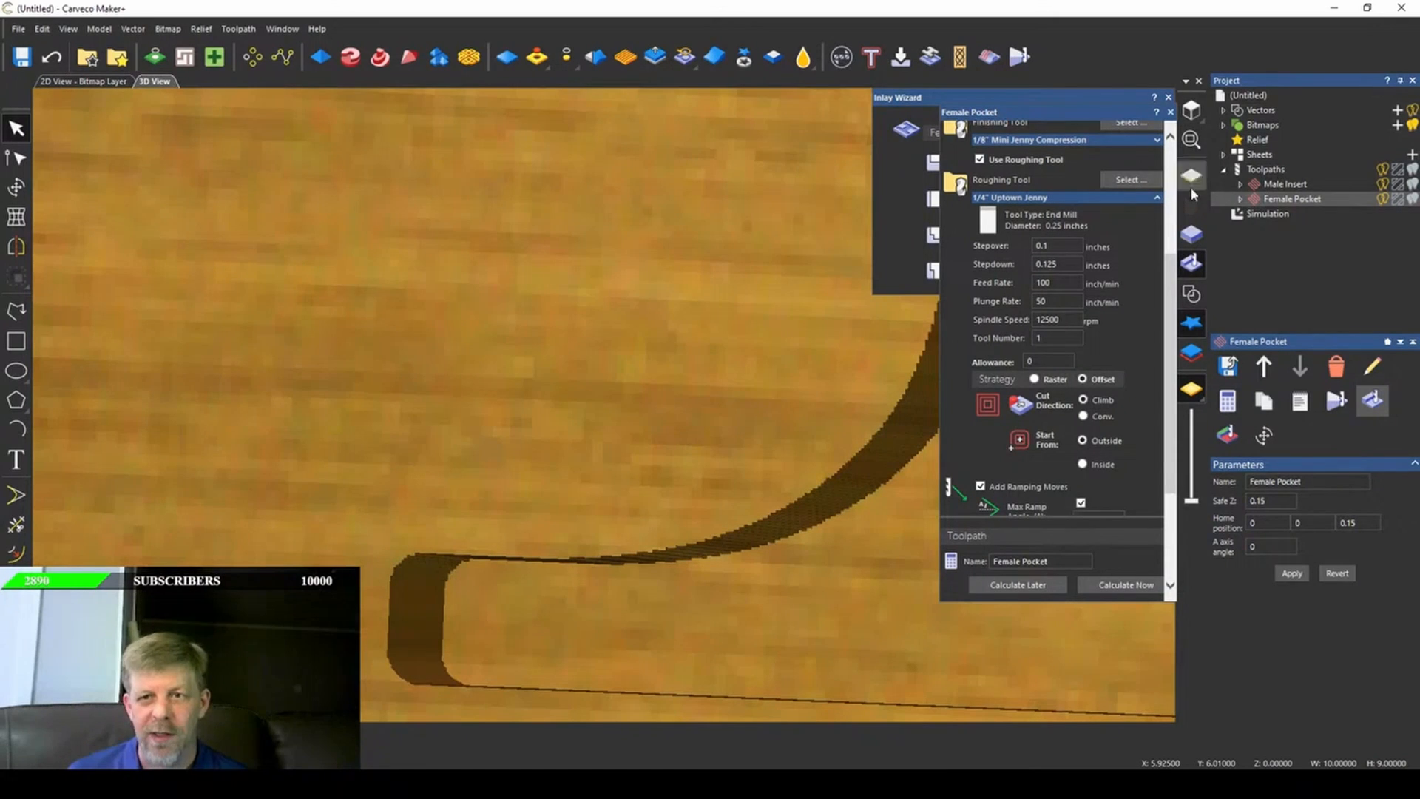
- Close the Female Pocket settings and inspect the simulated pocket across the whole letter M
{"action": "left_click", "coordinate": [1300, 185]}
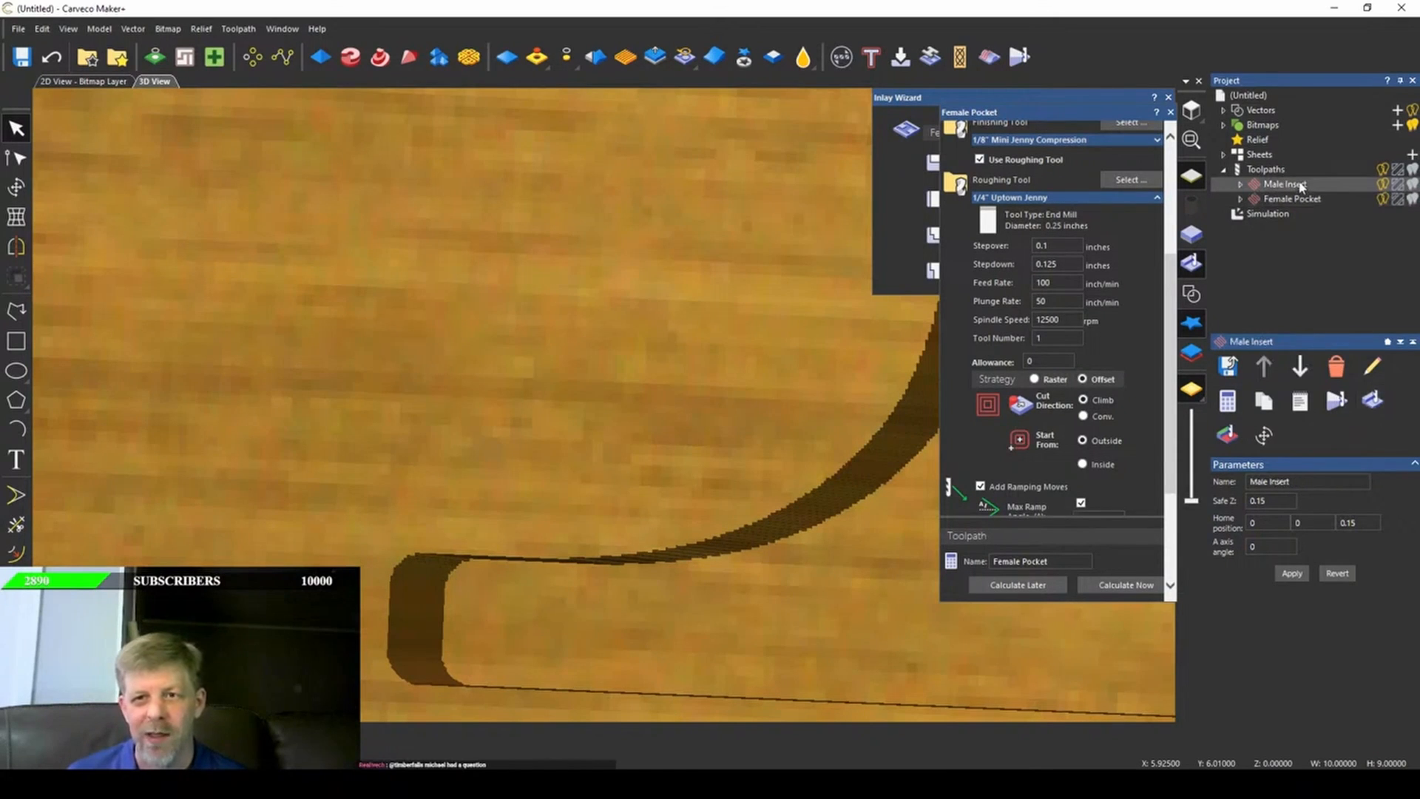
{"action": "left_click", "coordinate": [1258, 213]}
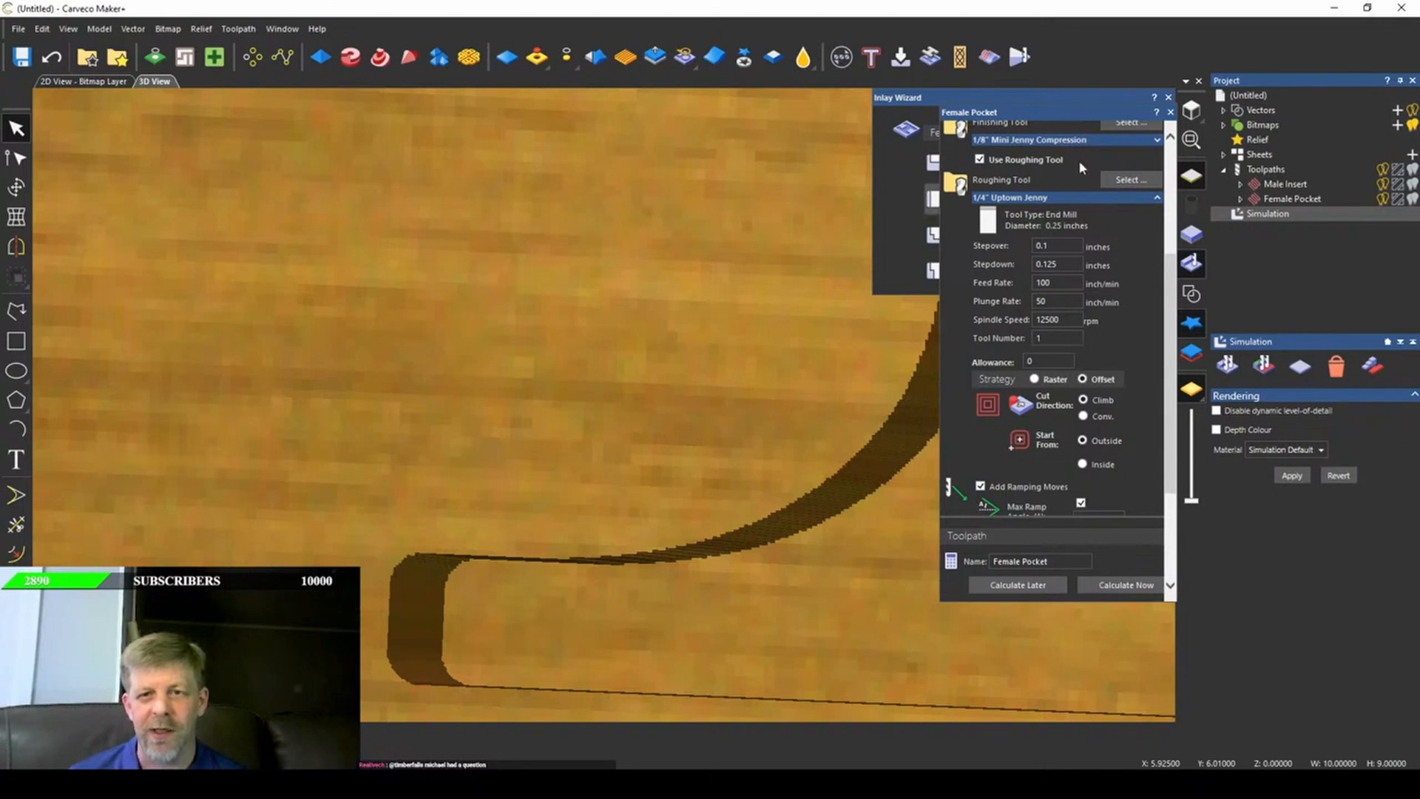
{"action": "left_click", "coordinate": [1170, 112]}
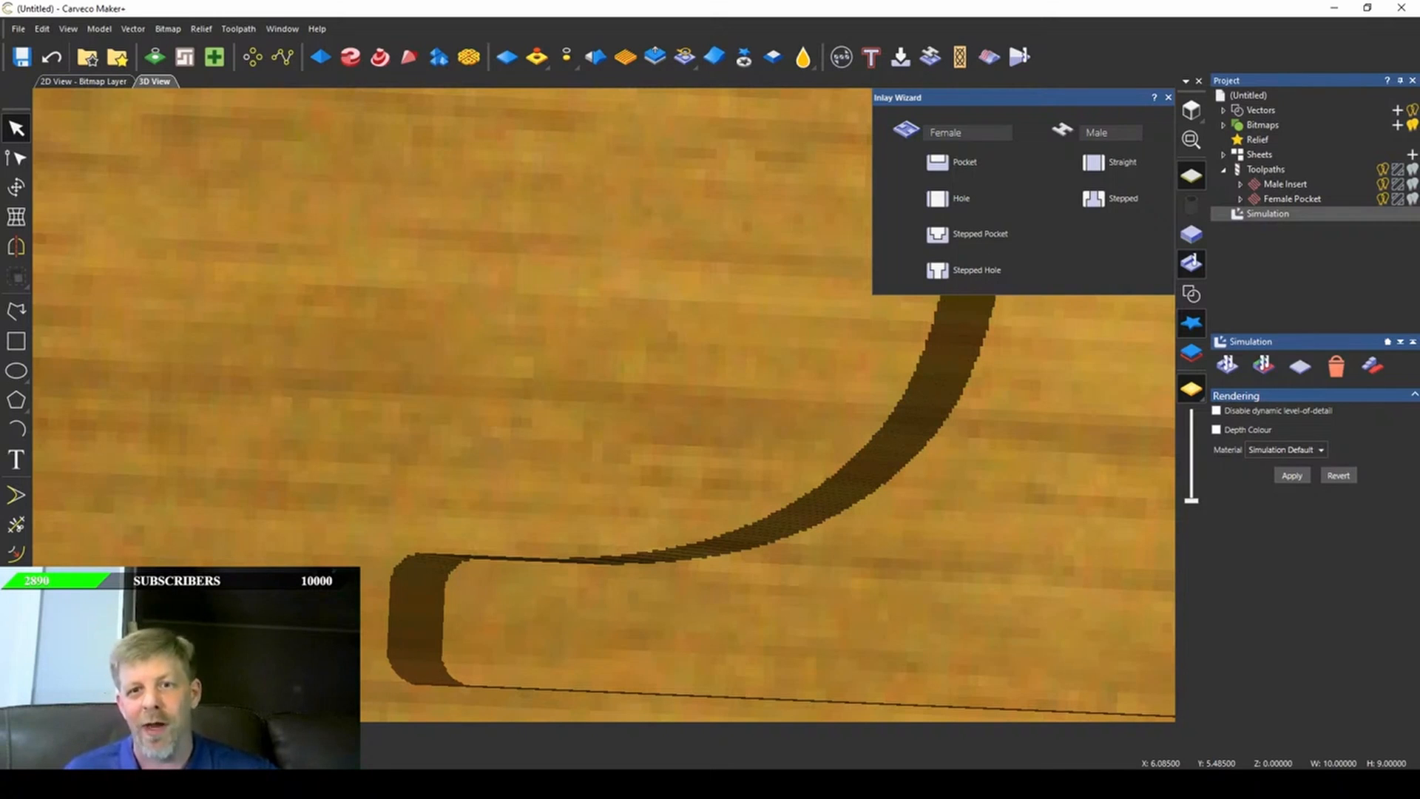
{"action": "scroll", "coordinate": [650, 422], "scroll_direction": "down", "scroll_amount": 5}
{"action": "scroll", "coordinate": [649, 461], "scroll_direction": "up", "scroll_amount": 5}
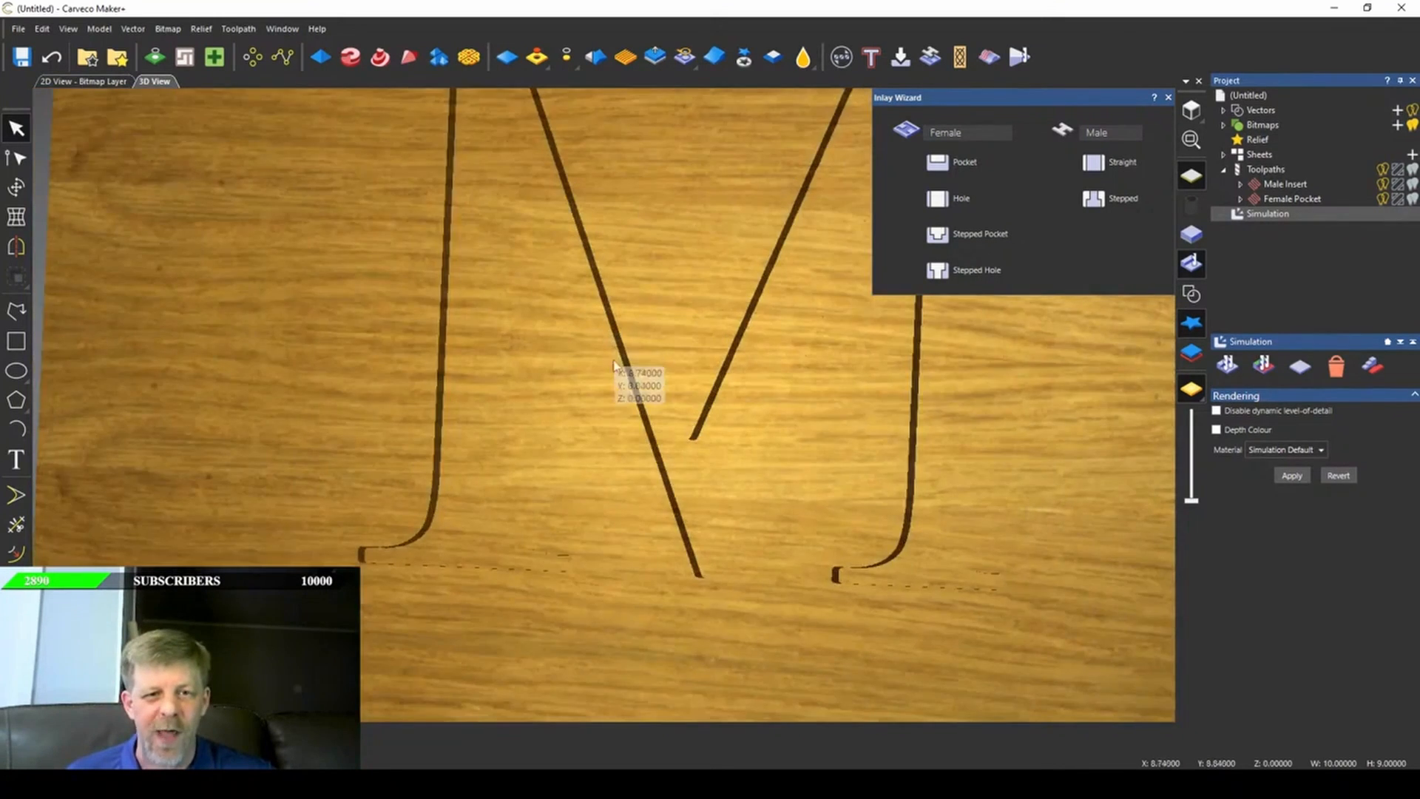
{"action": "scroll", "coordinate": [659, 463], "scroll_direction": "up", "scroll_amount": 4}
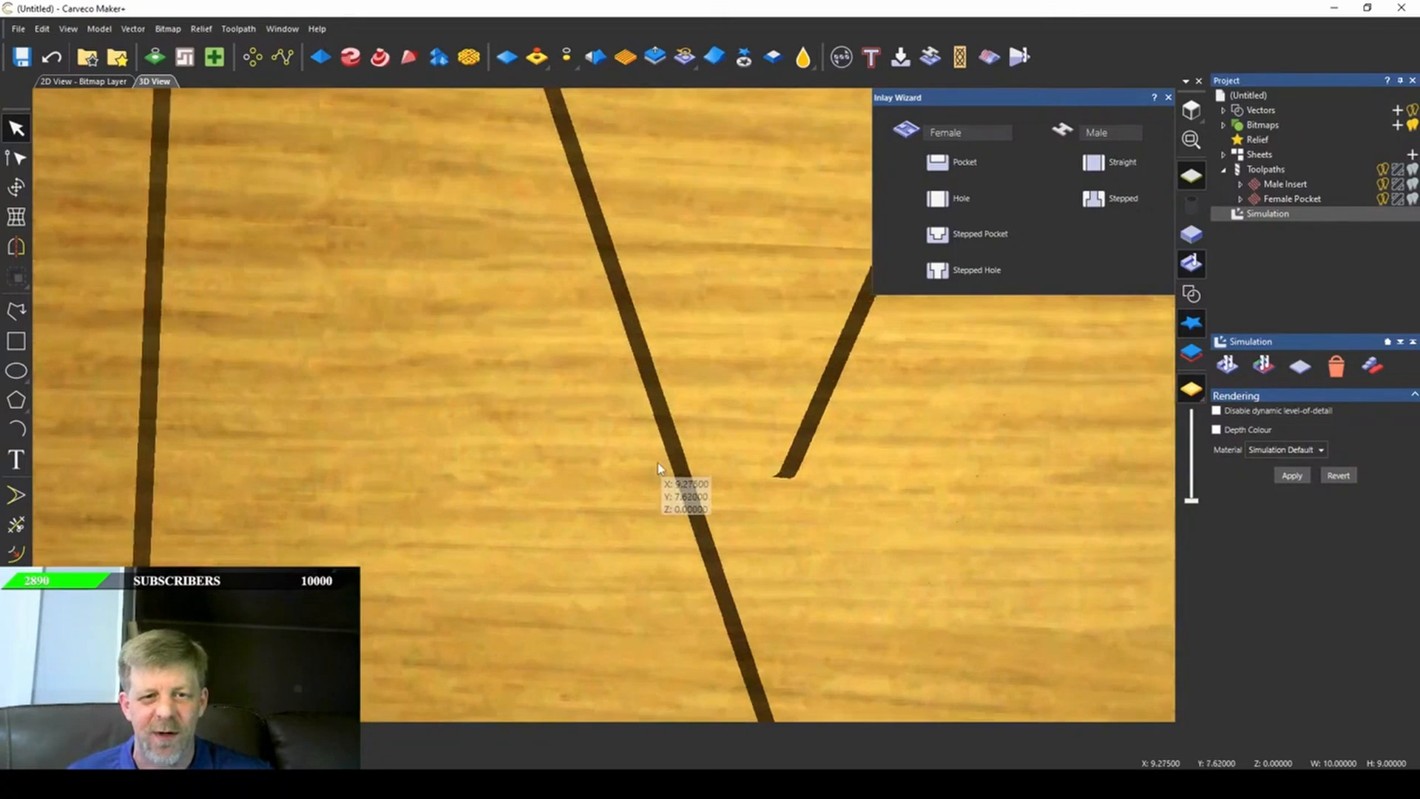
{"action": "scroll", "coordinate": [739, 509], "scroll_direction": "down", "scroll_amount": 8}
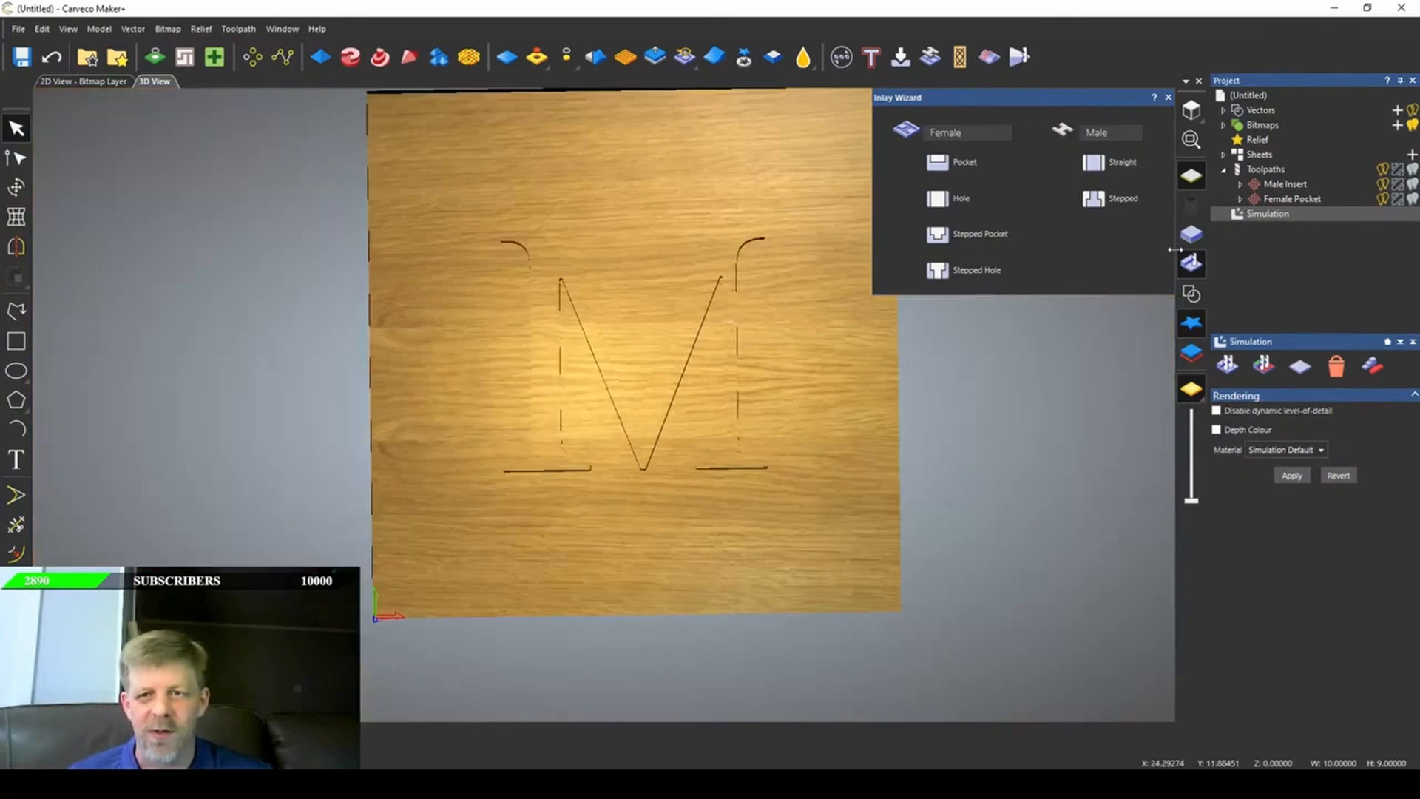
- Clear the female pocket simulation, open the Male Insert settings at the bridge options and simulate the Male Insert toolpath
{"action": "left_click", "coordinate": [1337, 376]}
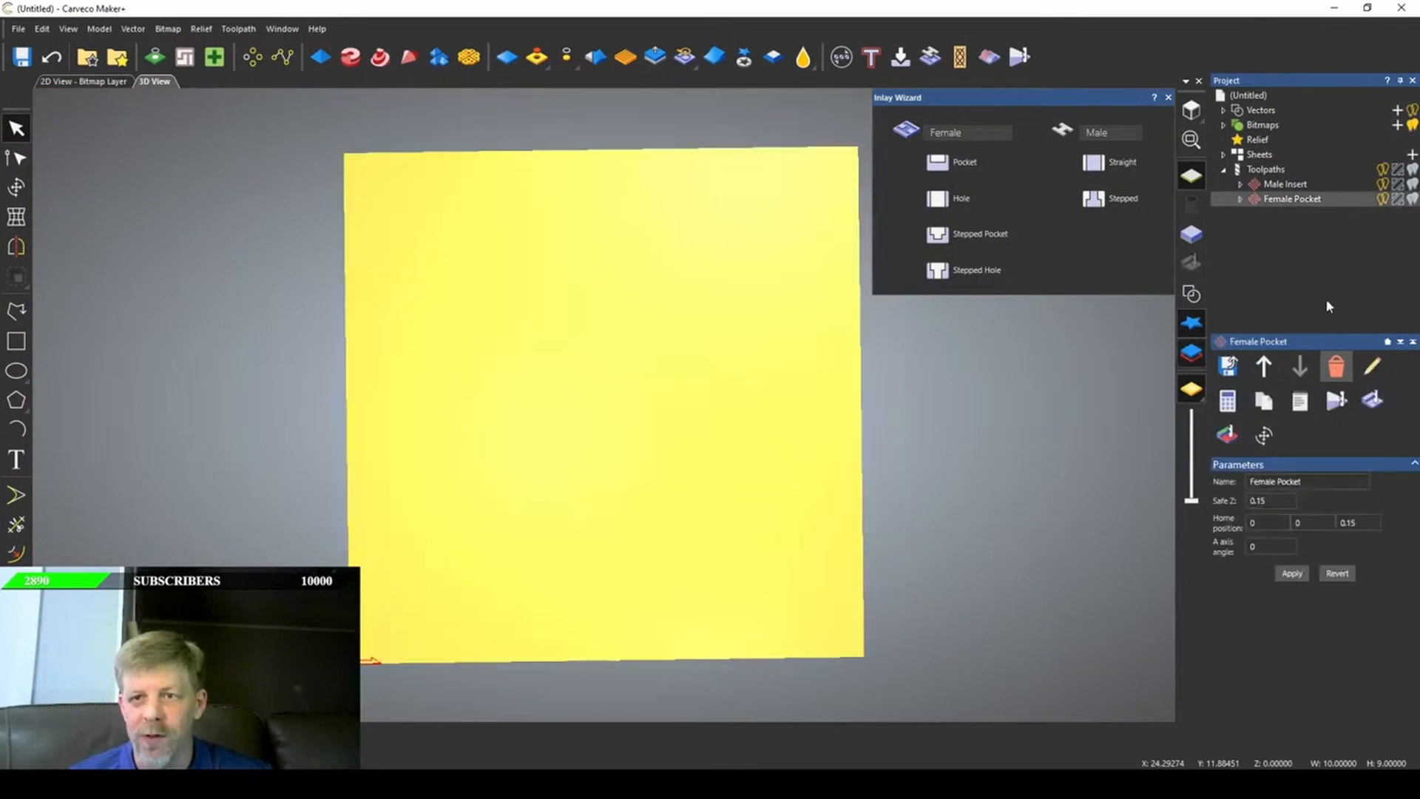
{"action": "left_click", "coordinate": [1275, 187]}
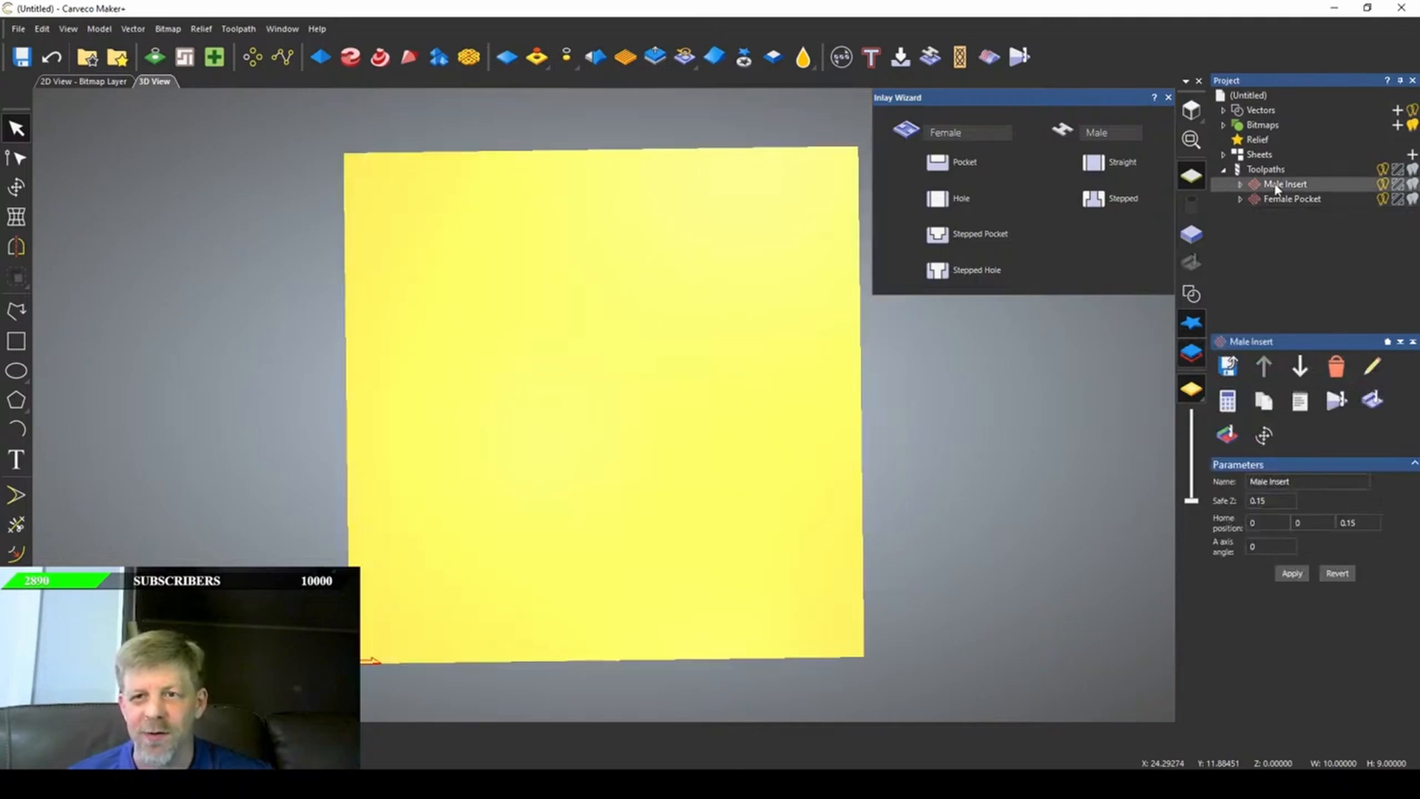
{"action": "double_click", "coordinate": [1275, 186]}
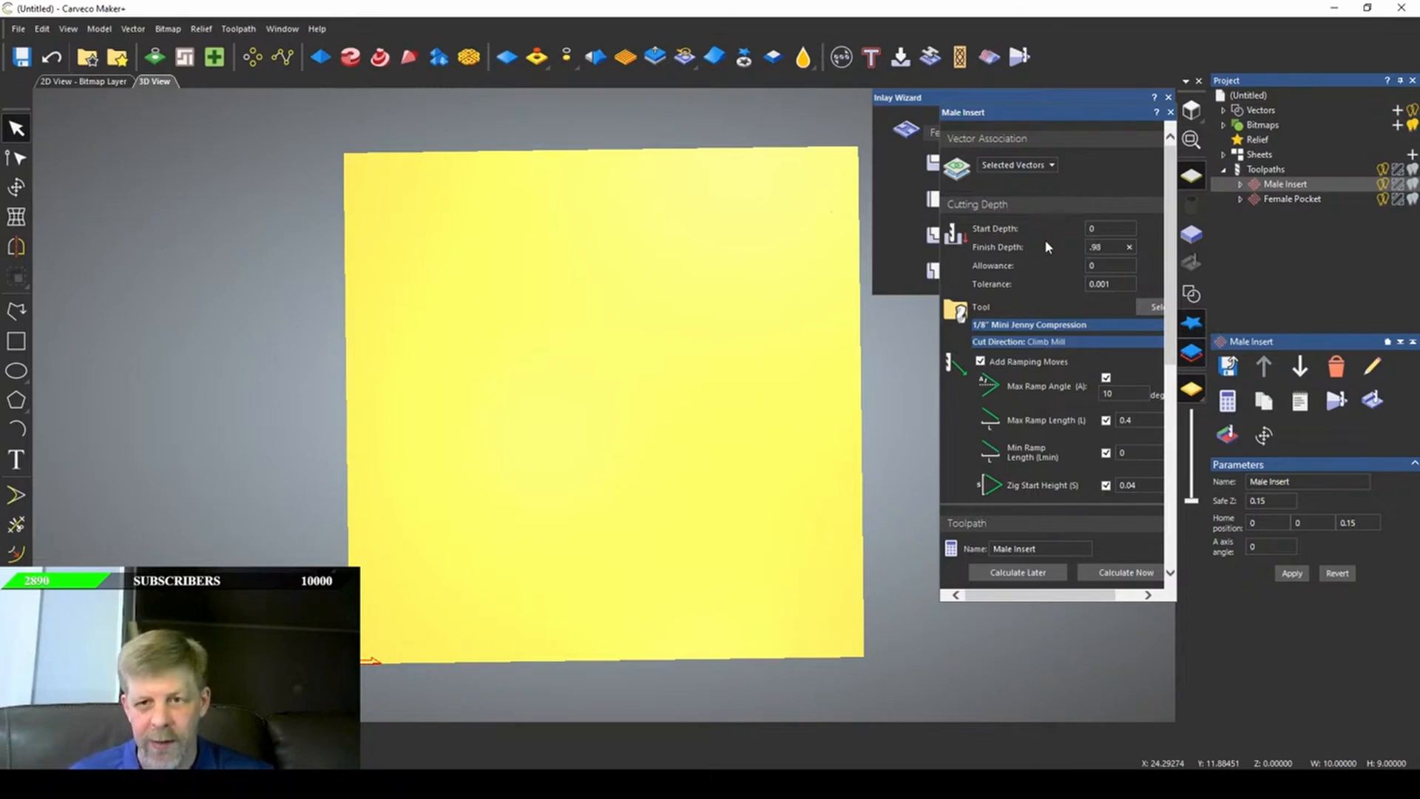
{"action": "scroll", "coordinate": [1045, 240], "scroll_direction": "down", "scroll_amount": 5}
{"action": "left_click", "coordinate": [1374, 401]}
{"action": "left_click", "coordinate": [772, 517]}
- Examine the simulated male insert channel and bridges along the M's vertical stem and from a tilted view
{"action": "scroll", "coordinate": [540, 261], "scroll_direction": "up", "scroll_amount": 8}
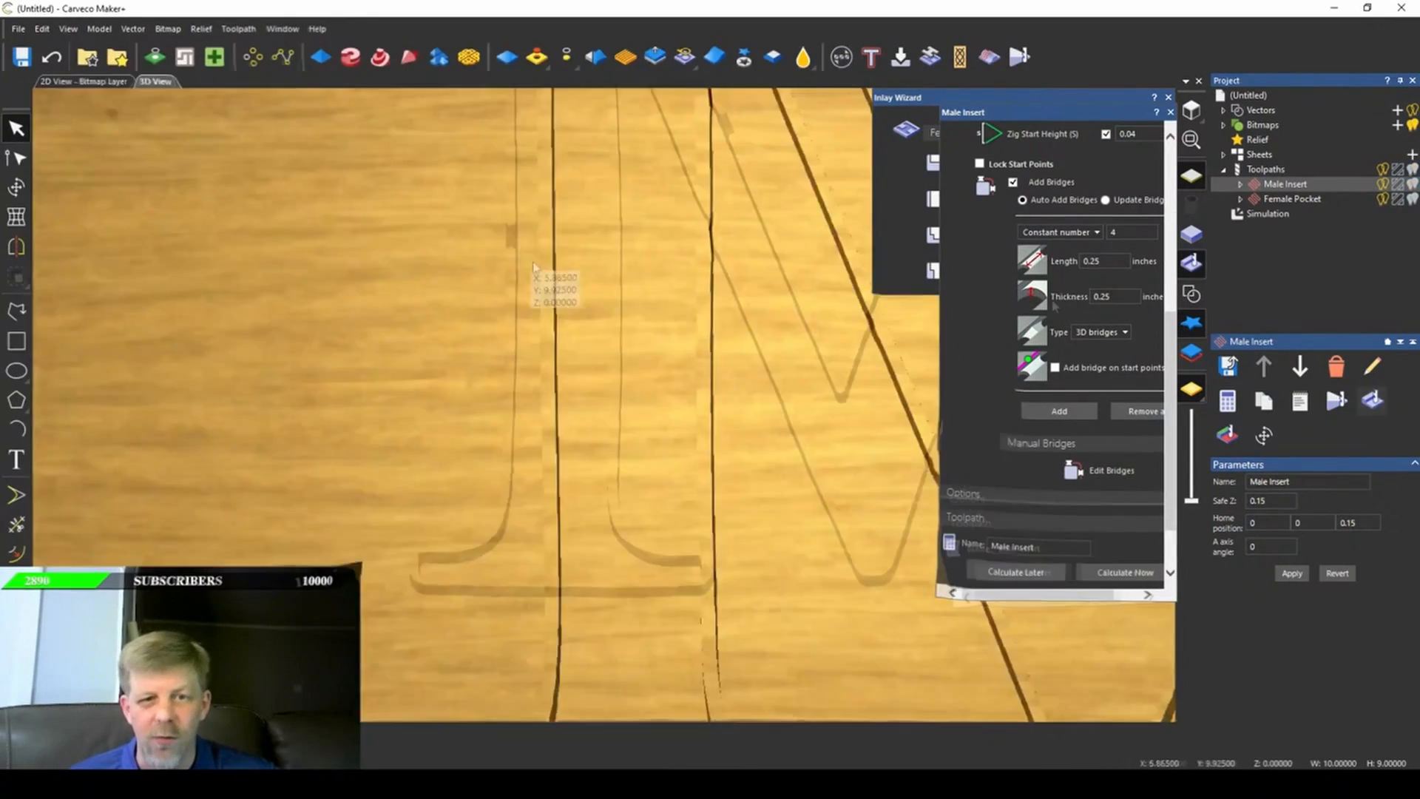
{"action": "left_click_drag", "start_coordinate": [540, 261], "coordinate": [611, 308]}
{"action": "scroll", "coordinate": [550, 403], "scroll_direction": "up", "scroll_amount": 7}
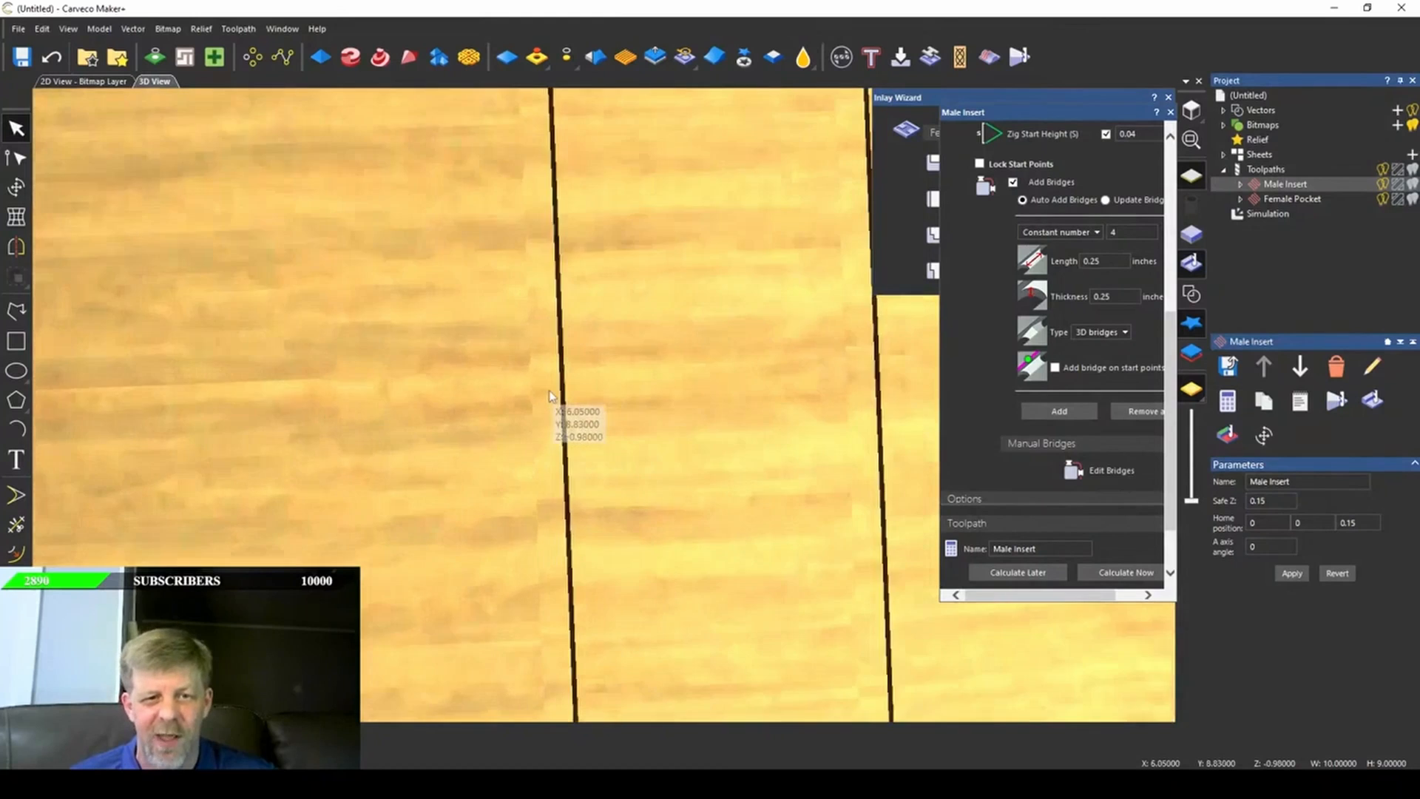
{"action": "scroll", "coordinate": [599, 410], "scroll_direction": "down", "scroll_amount": 9}
{"action": "left_click_drag", "start_coordinate": [646, 489], "coordinate": [646, 376]}
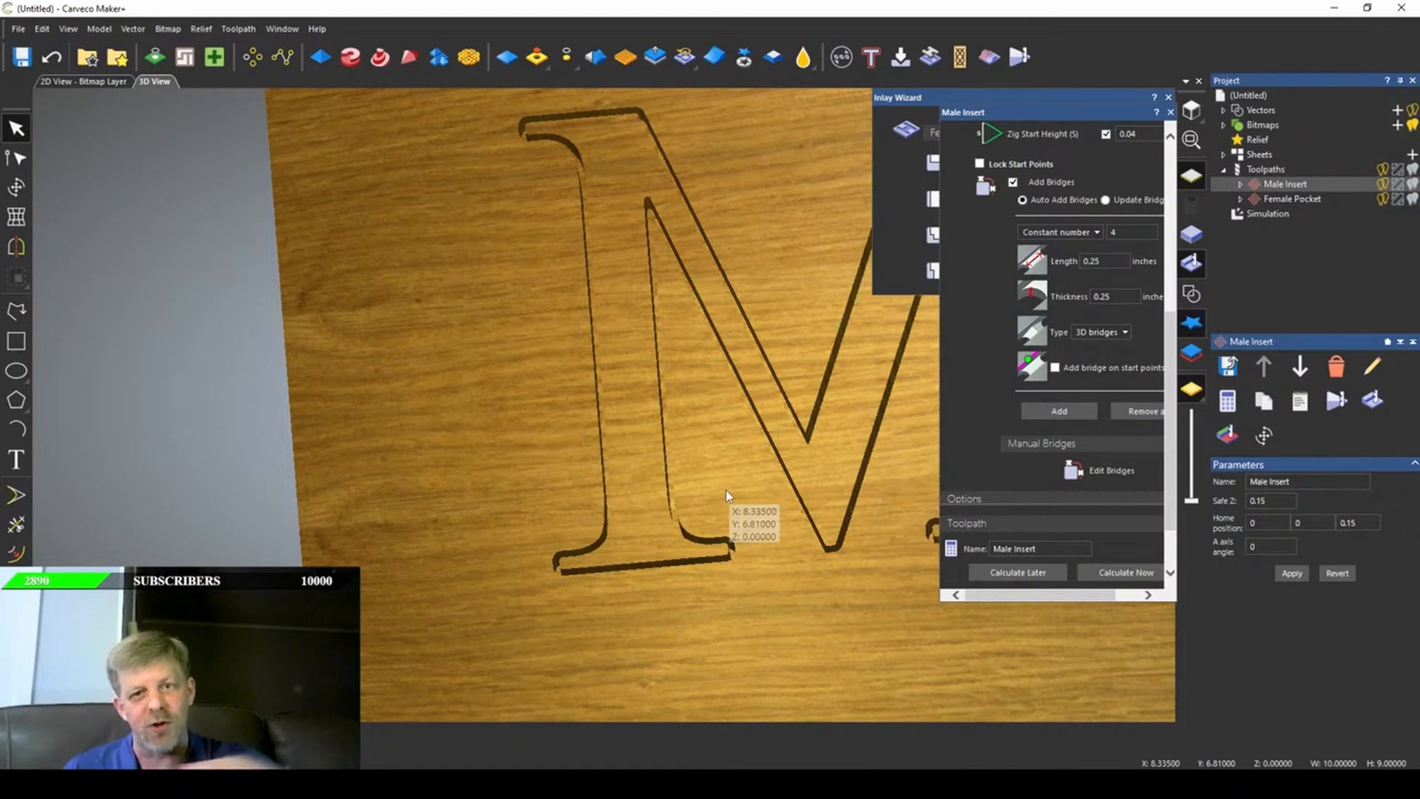
{"action": "left_click_drag", "start_coordinate": [726, 489], "coordinate": [836, 282]}
{"action": "scroll", "coordinate": [836, 281], "scroll_direction": "down", "scroll_amount": 4}
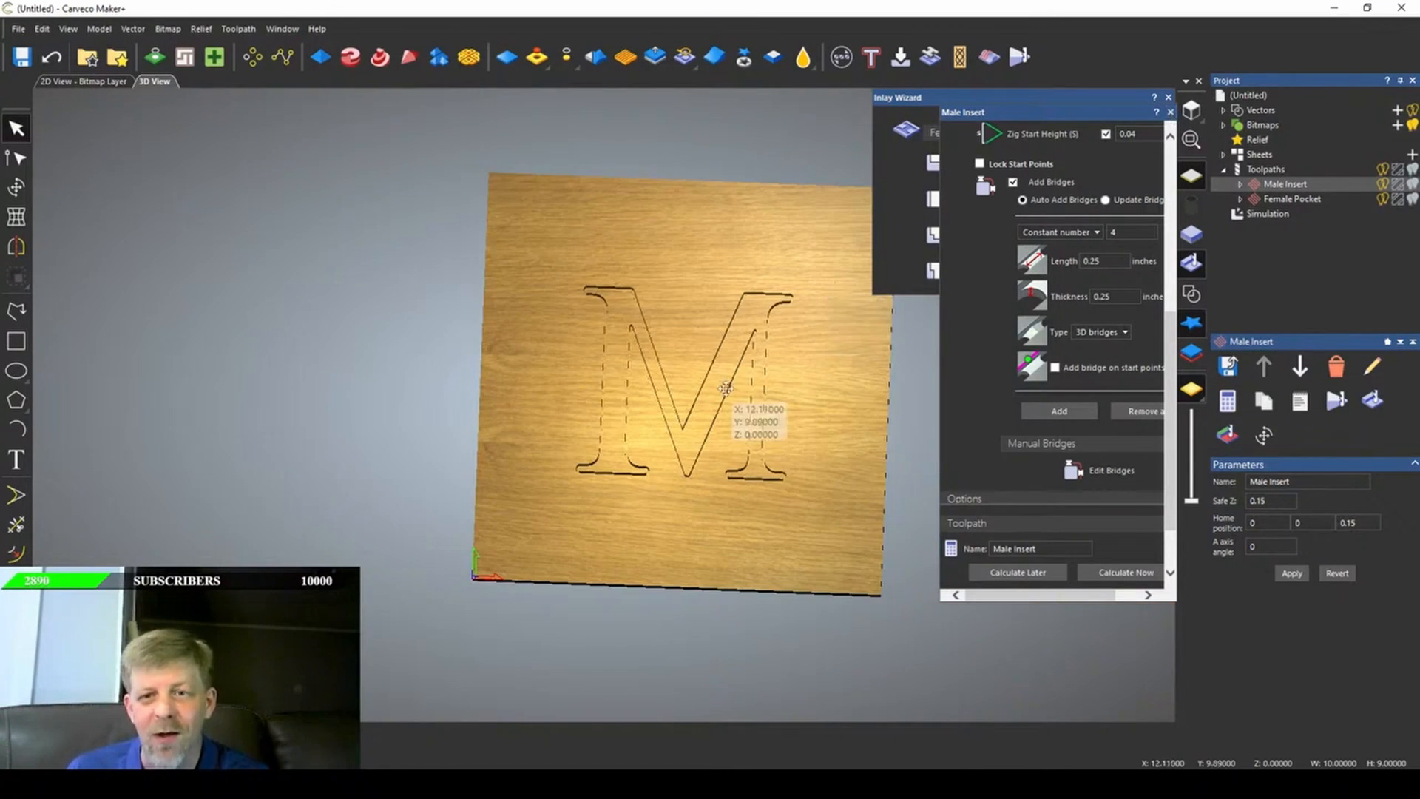
{"action": "scroll", "coordinate": [729, 389], "scroll_direction": "up", "scroll_amount": 3}
- Close the Male Insert settings and inspect the simulated channel around the M's lower serifs and whole outline
{"action": "left_click", "coordinate": [1170, 112]}
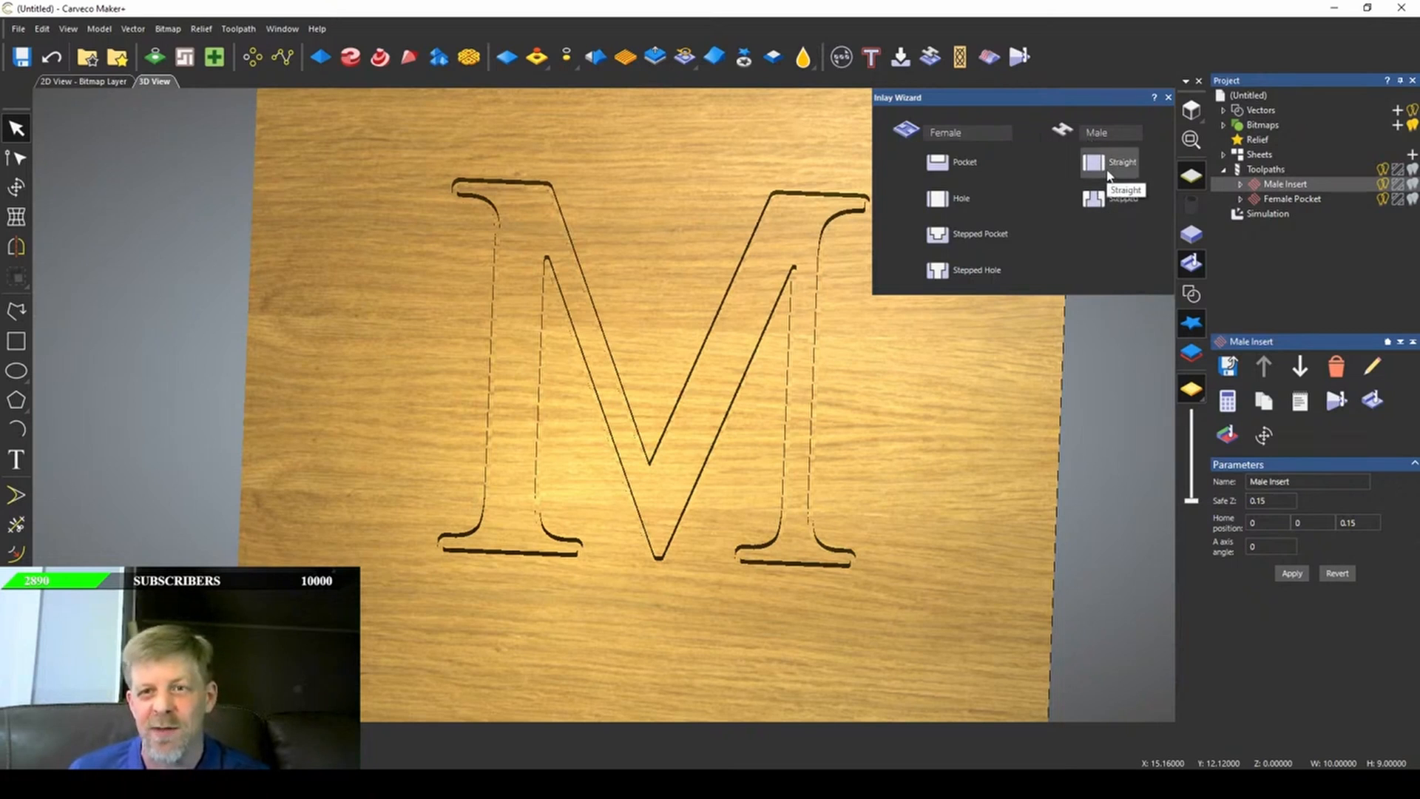
{"action": "scroll", "coordinate": [600, 554], "scroll_direction": "up", "scroll_amount": 3}
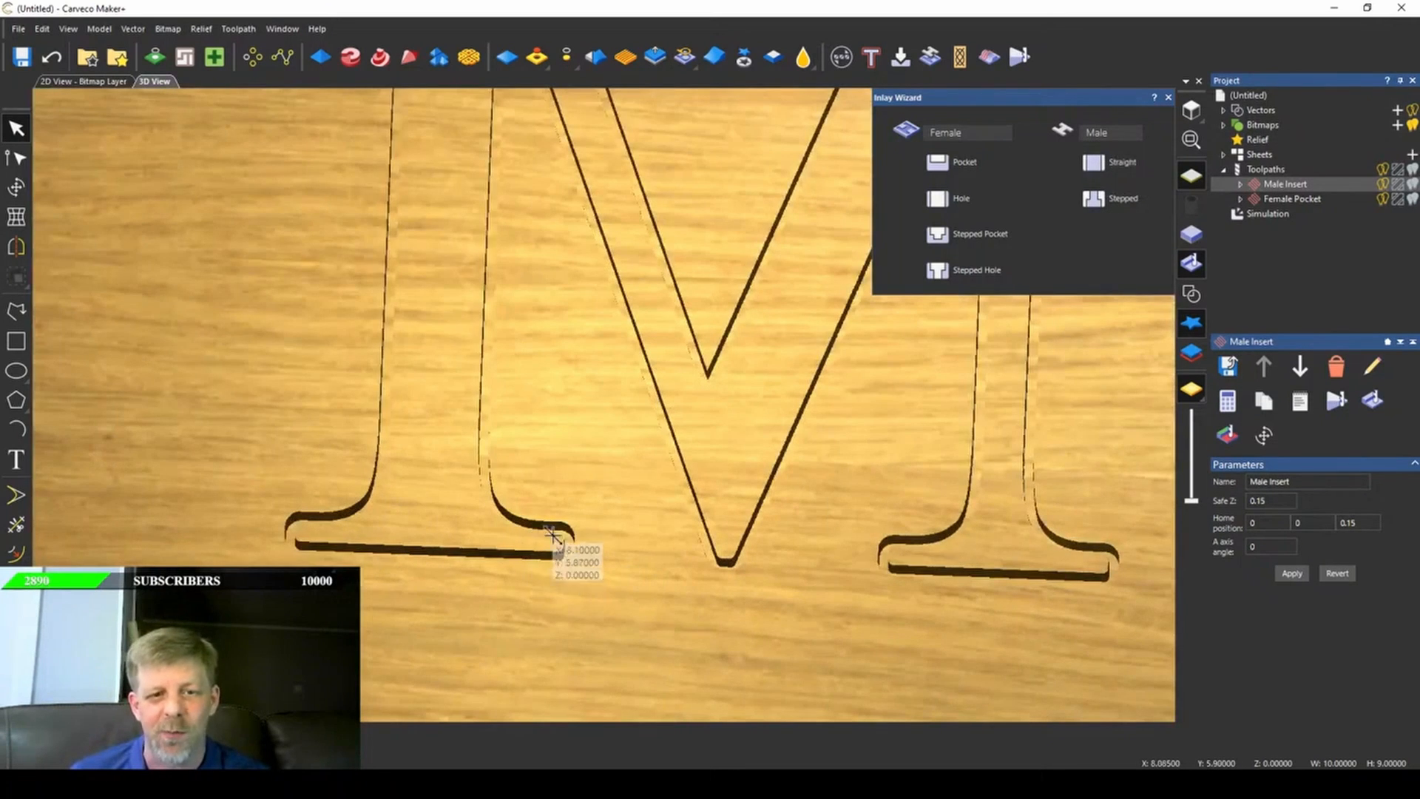
{"action": "scroll", "coordinate": [517, 441], "scroll_direction": "down", "scroll_amount": 3}
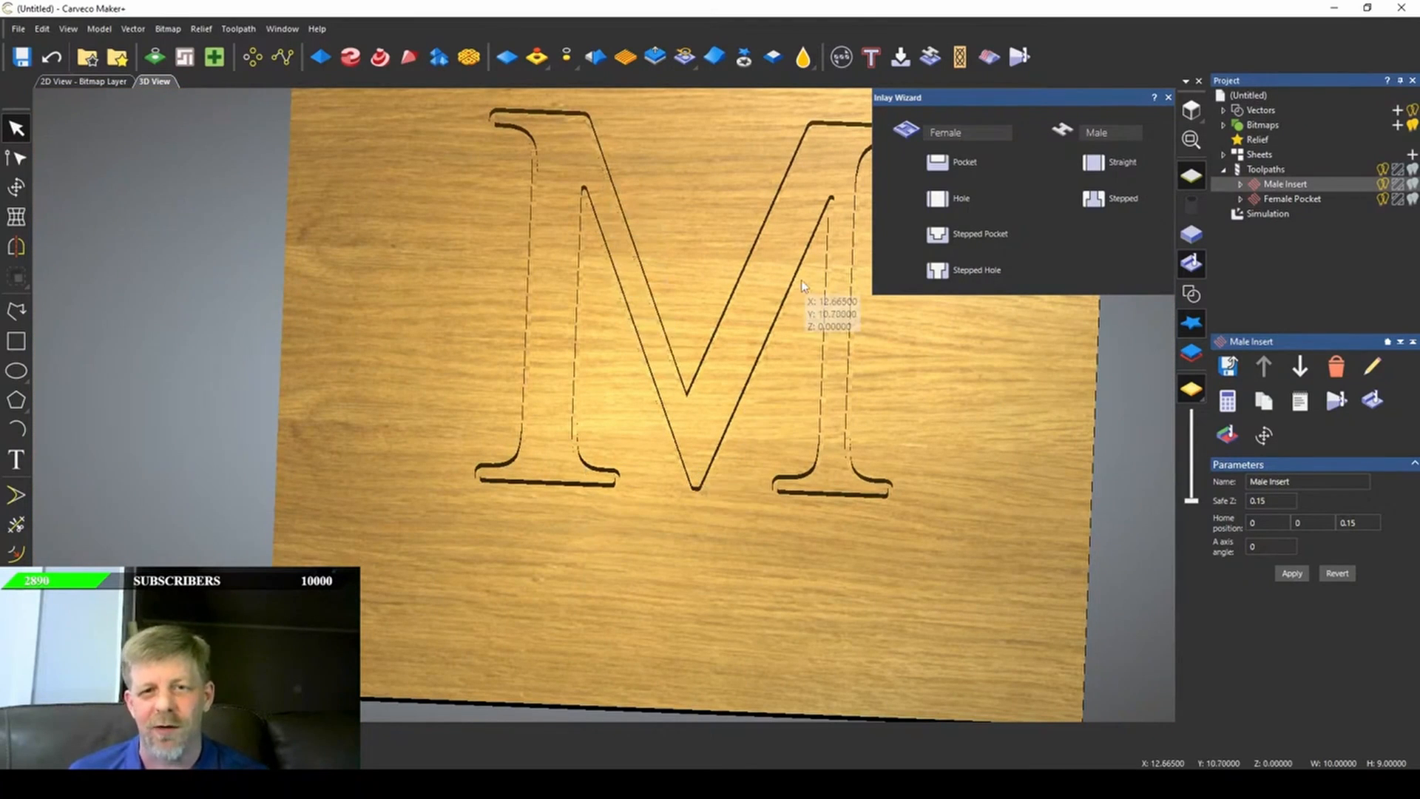
{"action": "scroll", "coordinate": [814, 453], "scroll_direction": "down", "scroll_amount": 1}
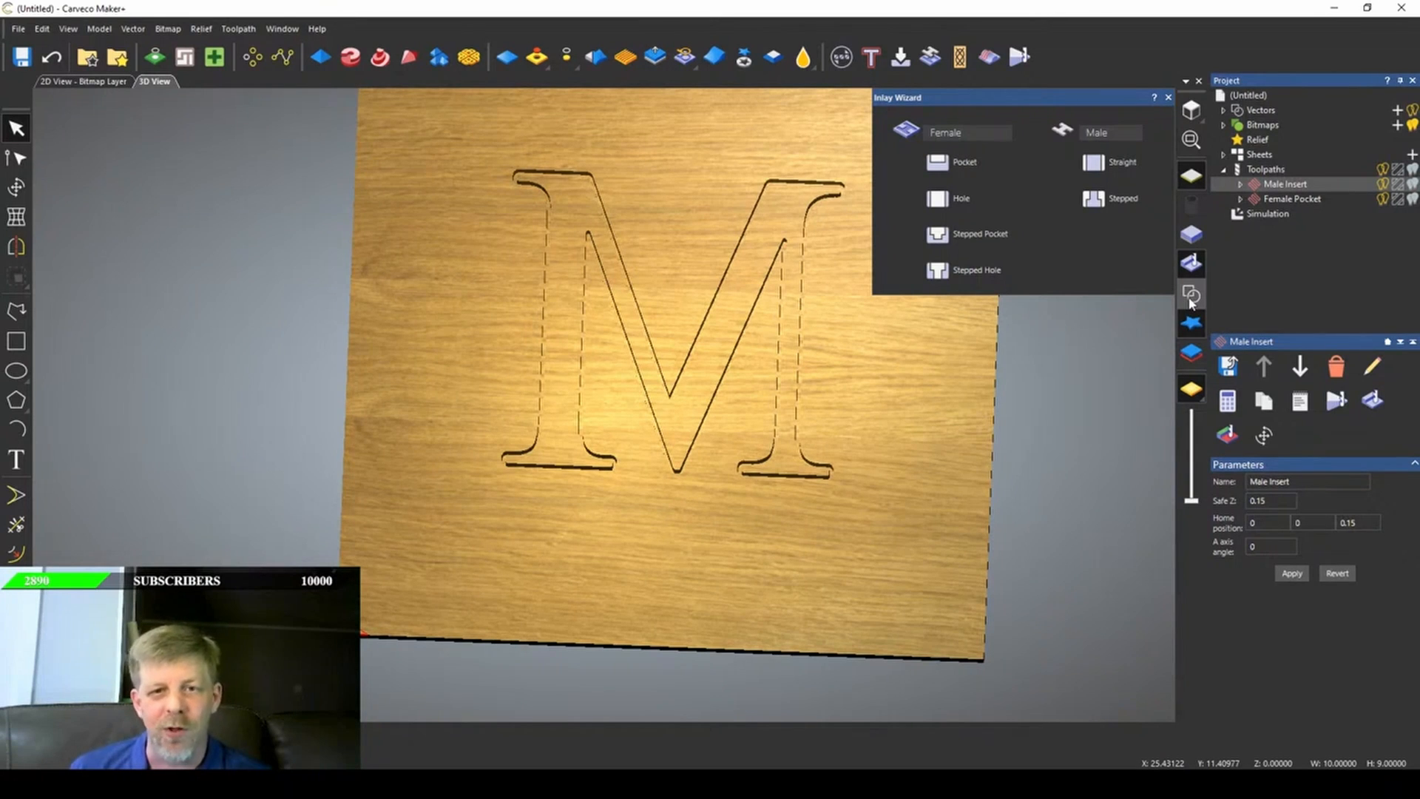
- Delete the simulation, the Female Pocket and Male Insert toolpaths, and the letter M vectors to empty the model
{"action": "left_click", "coordinate": [1268, 214]}
{"action": "left_click", "coordinate": [1335, 379]}
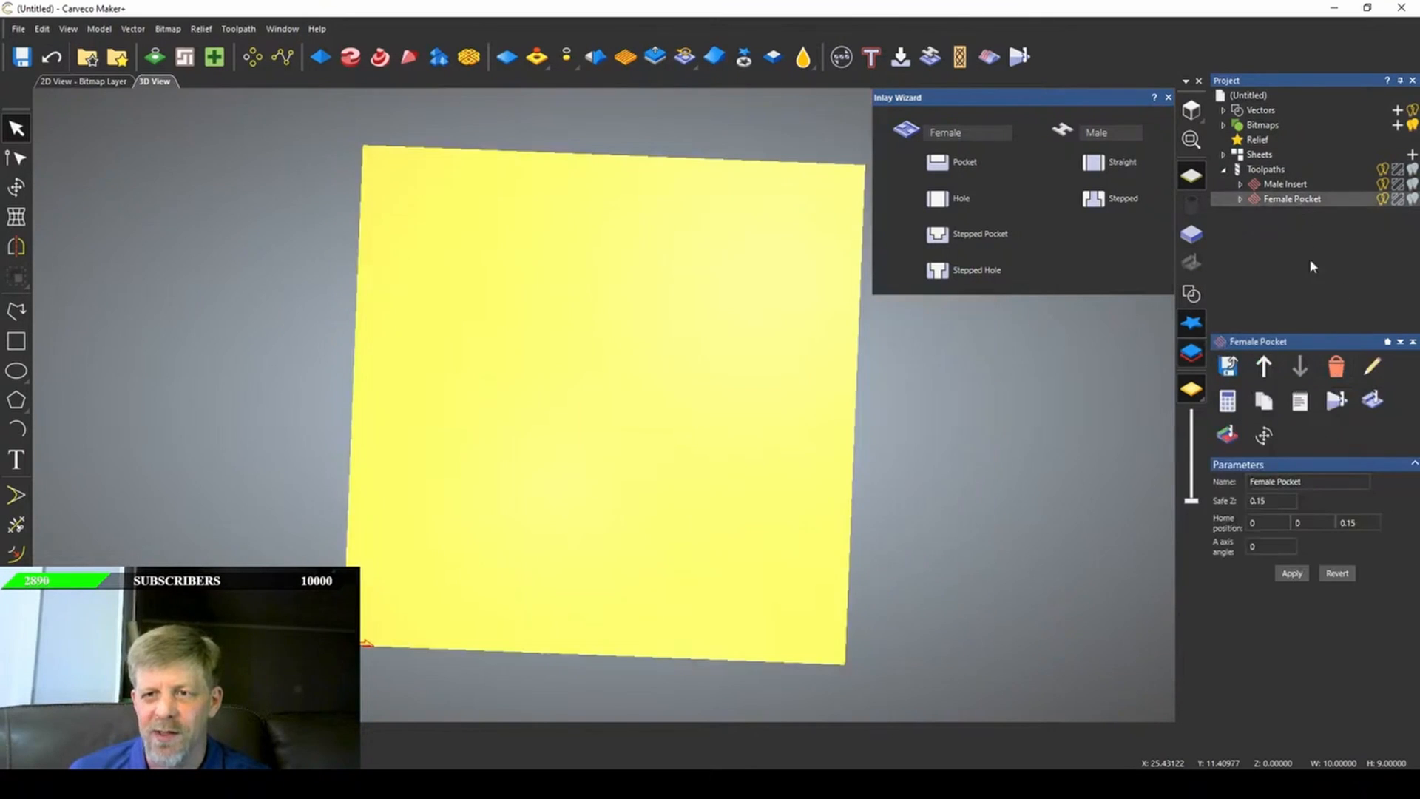
{"action": "left_click", "coordinate": [1338, 367]}
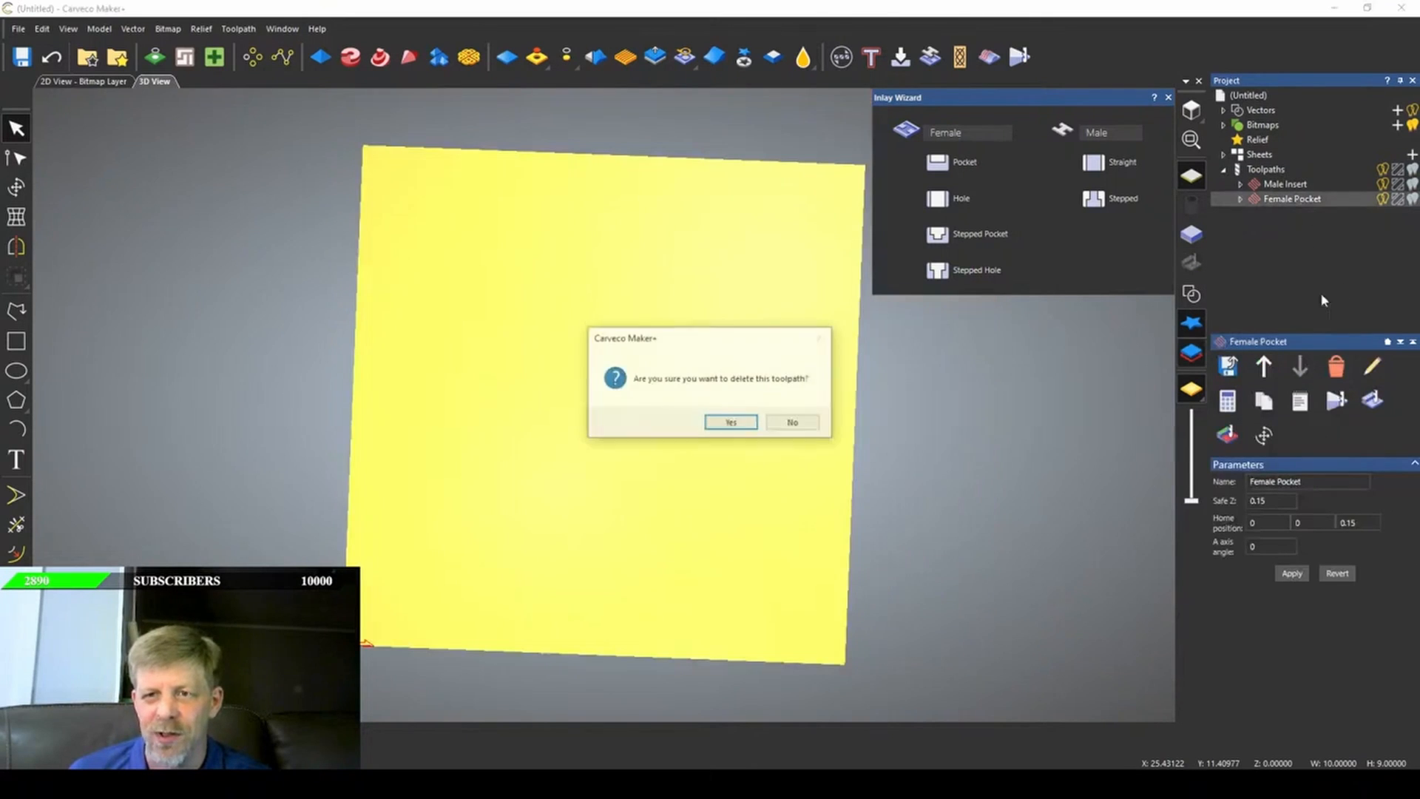
{"action": "left_click", "coordinate": [731, 423]}
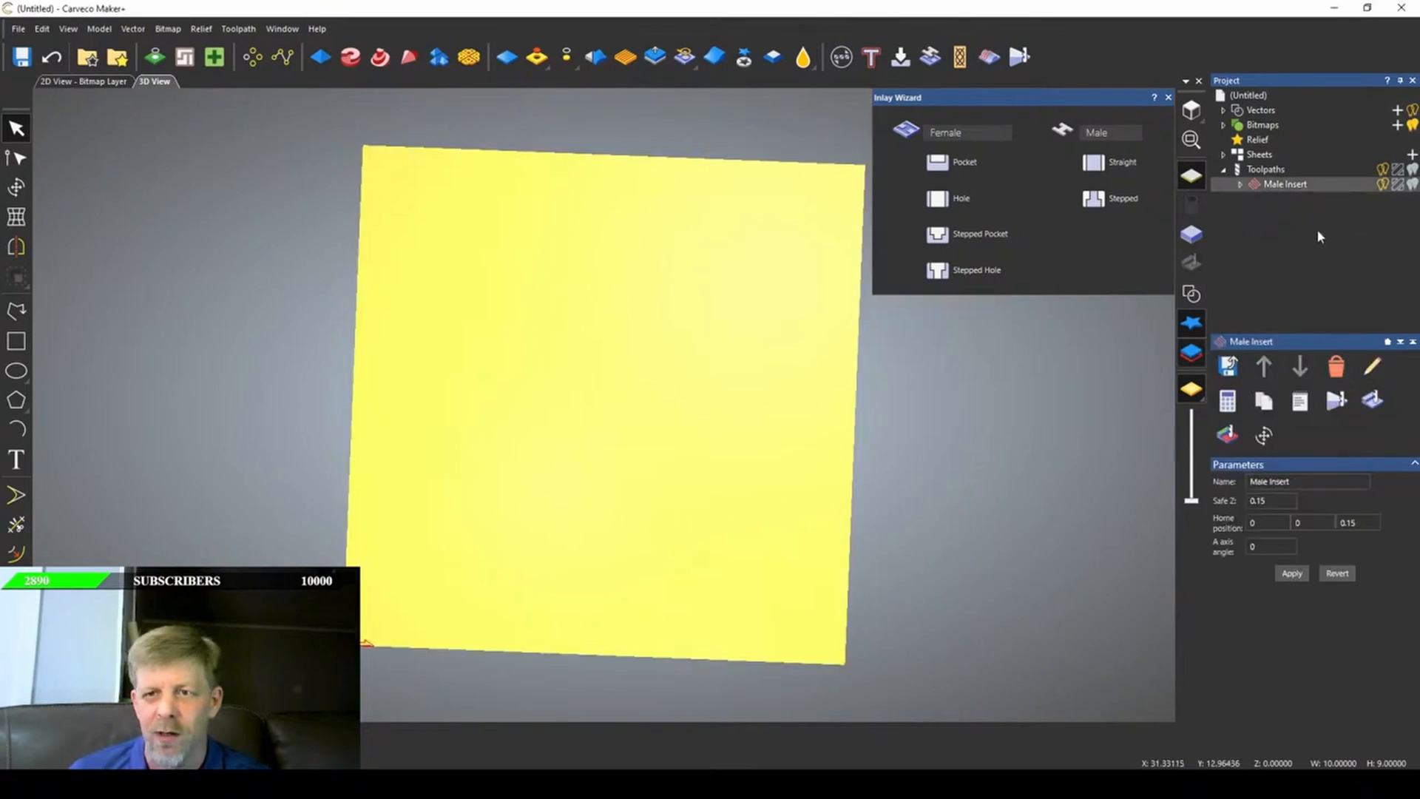
{"action": "left_click", "coordinate": [1336, 367]}
{"action": "left_click", "coordinate": [732, 422]}
{"action": "left_click_drag", "start_coordinate": [436, 216], "coordinate": [830, 662]}
{"action": "key", "text": "Delete"}
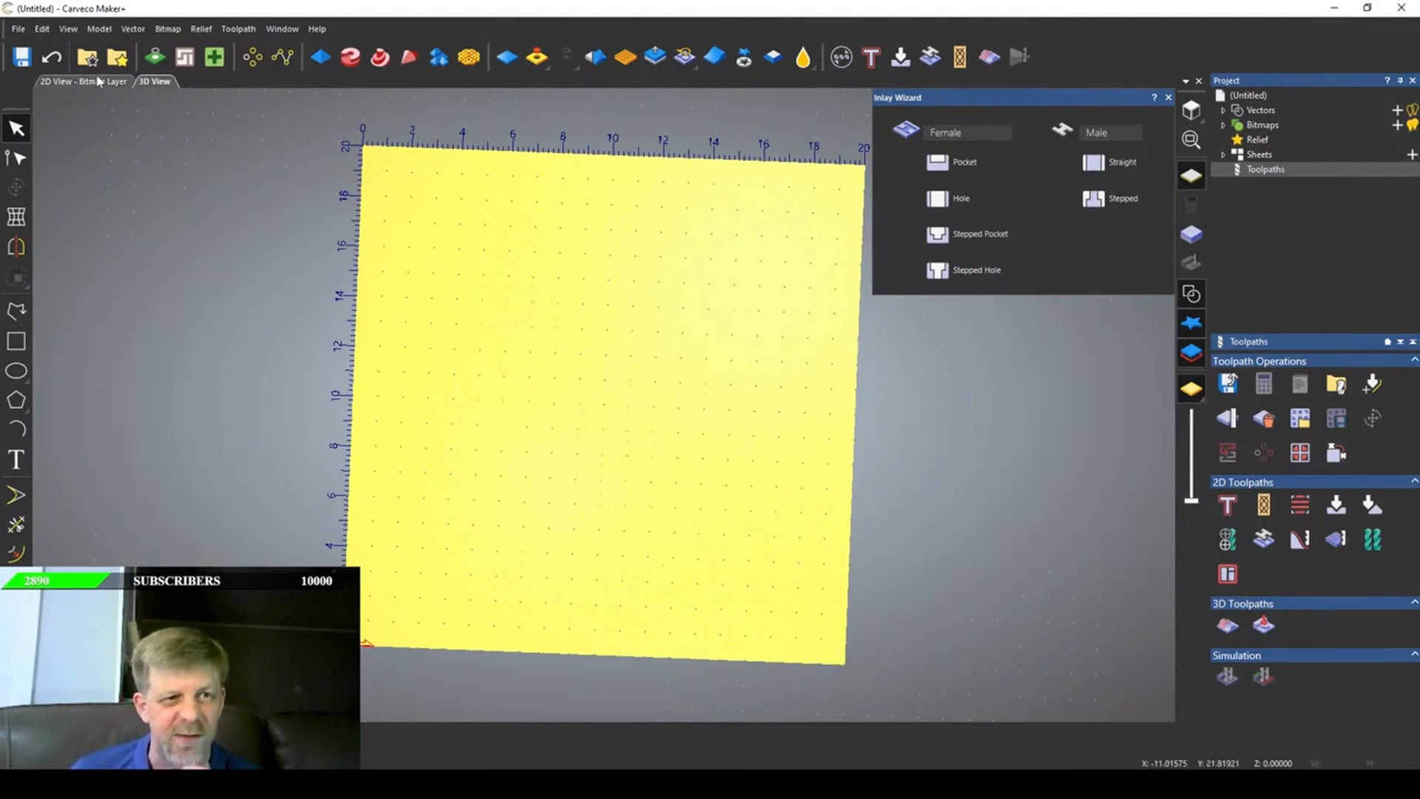
- Insert the Skull design from the Seasonal category of the vector library and close the library
{"action": "left_click", "coordinate": [86, 57]}
{"action": "scroll", "coordinate": [163, 481], "scroll_direction": "down", "scroll_amount": 5}
{"action": "scroll", "coordinate": [163, 480], "scroll_direction": "down", "scroll_amount": 10}
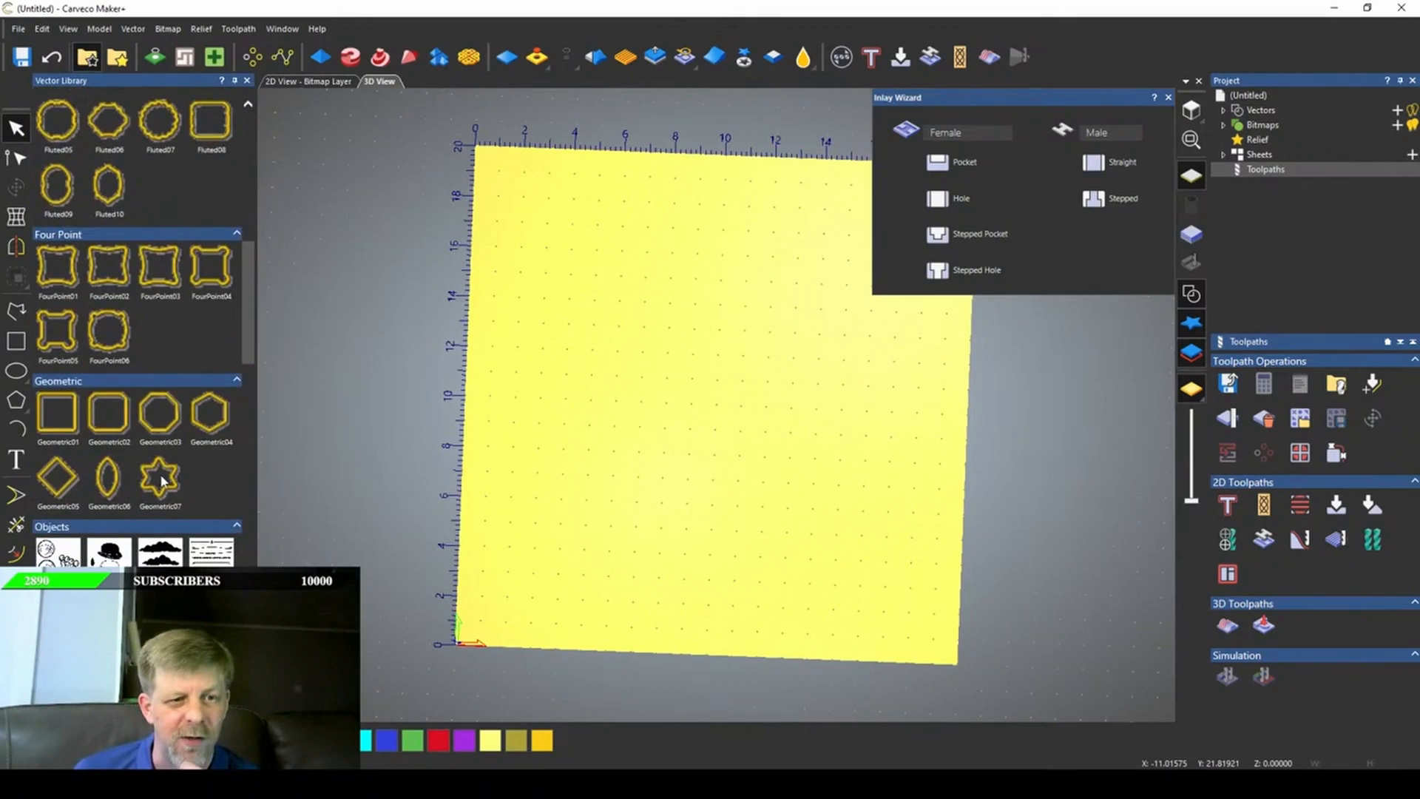
{"action": "scroll", "coordinate": [106, 403], "scroll_direction": "down", "scroll_amount": 10}
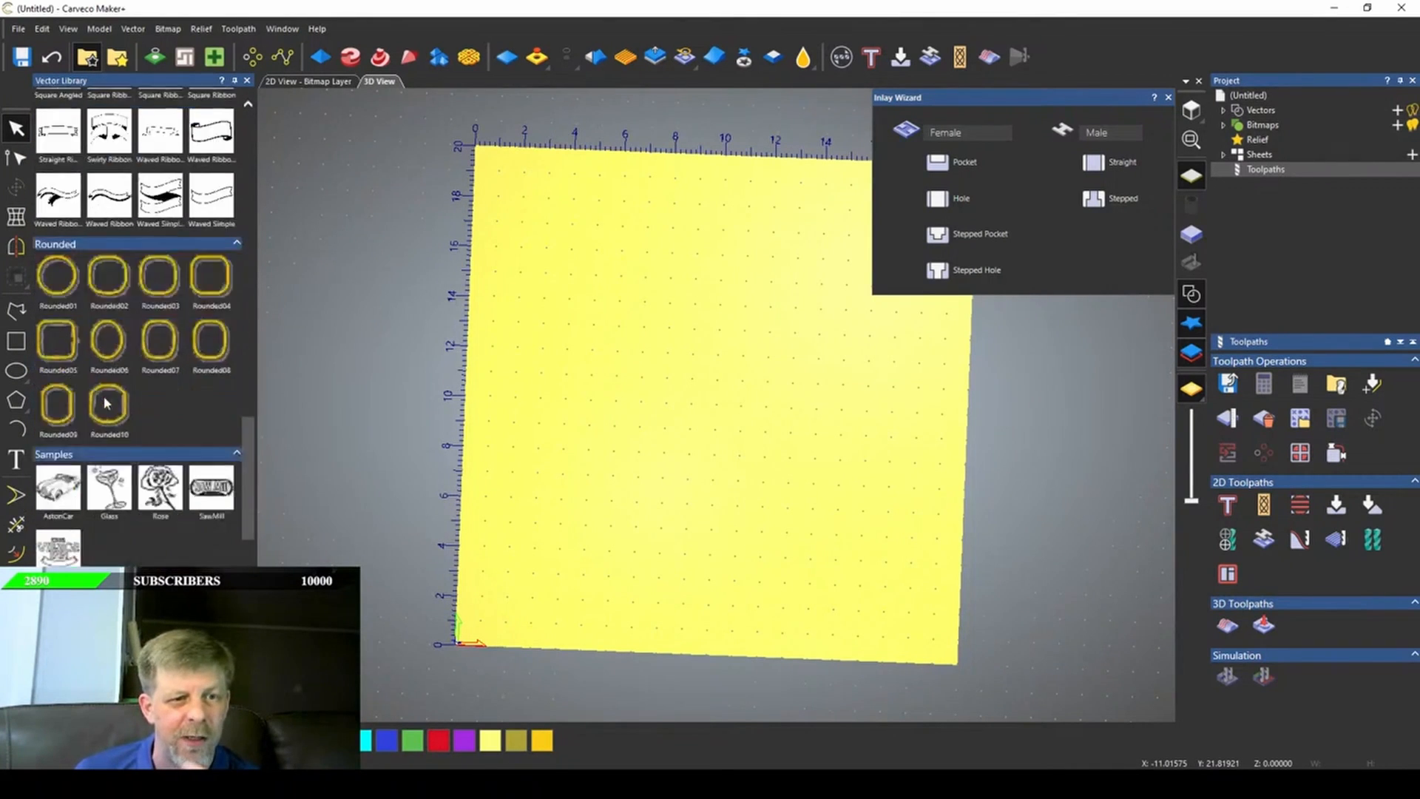
{"action": "double_click", "coordinate": [214, 488]}
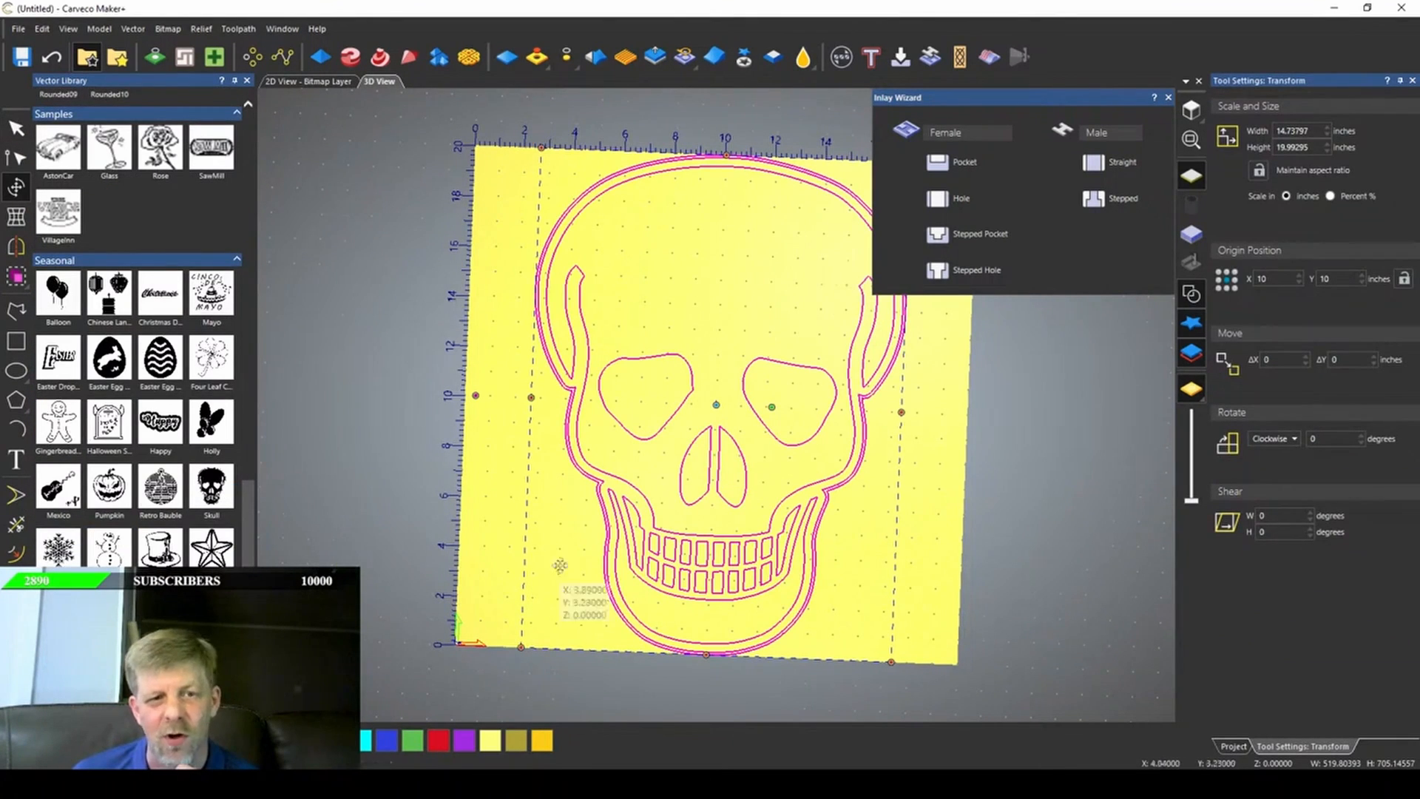
{"action": "left_click", "coordinate": [247, 80]}
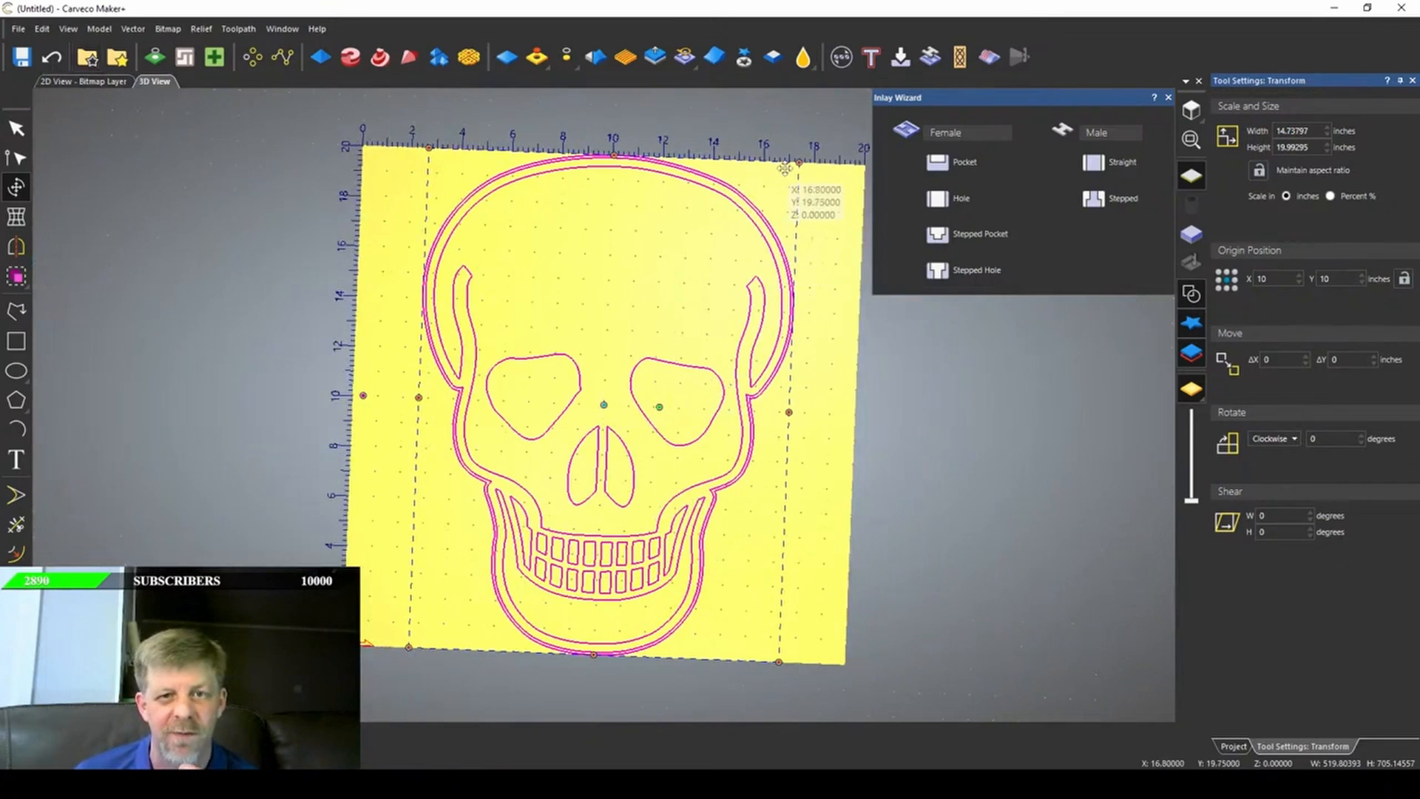
{"action": "left_click_drag", "start_coordinate": [799, 162], "coordinate": [725, 254]}
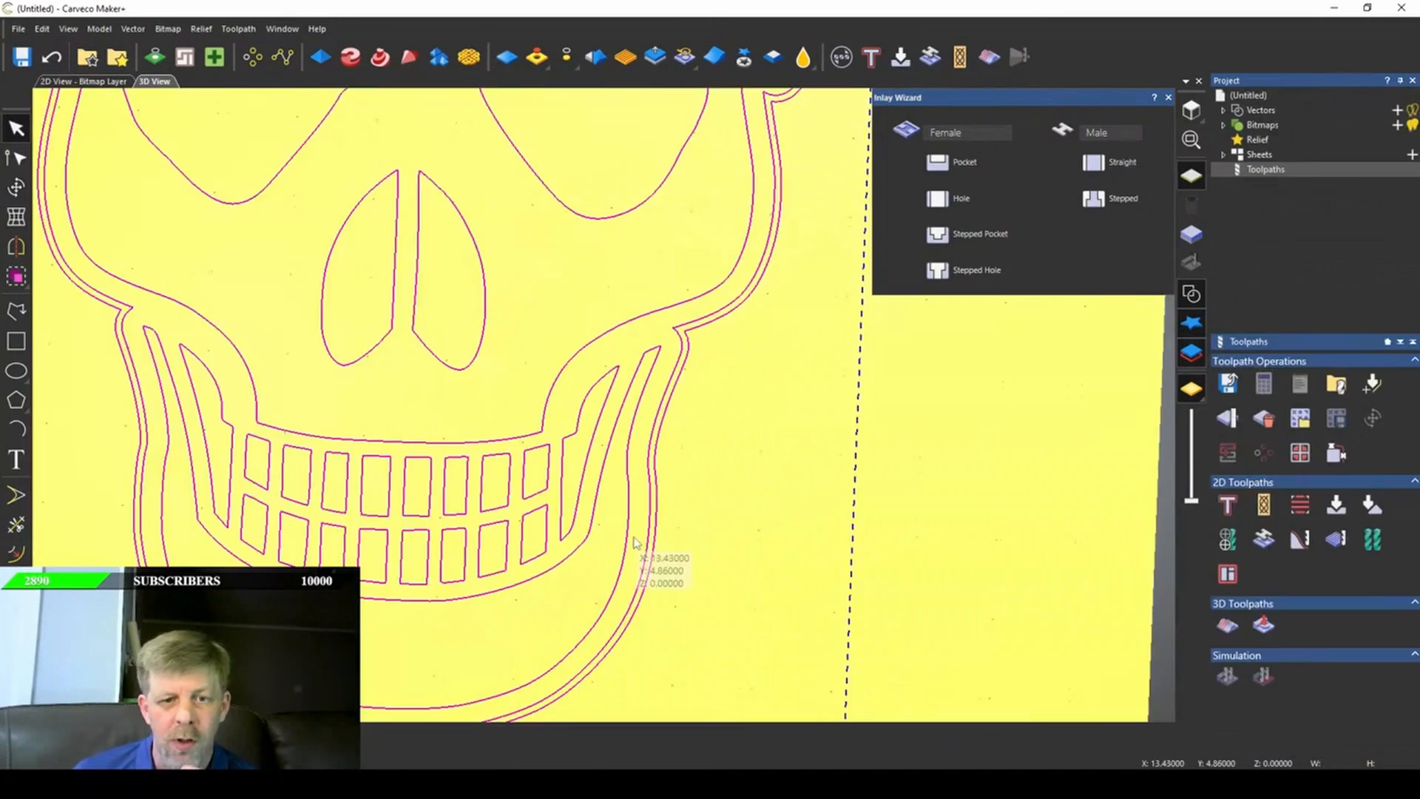
- Delete the skull's outermost outline vector, keeping the inner contours and the face details
{"action": "scroll", "coordinate": [634, 547], "scroll_direction": "up", "scroll_amount": 2}
{"action": "scroll", "coordinate": [634, 551], "scroll_direction": "down", "scroll_amount": 5}
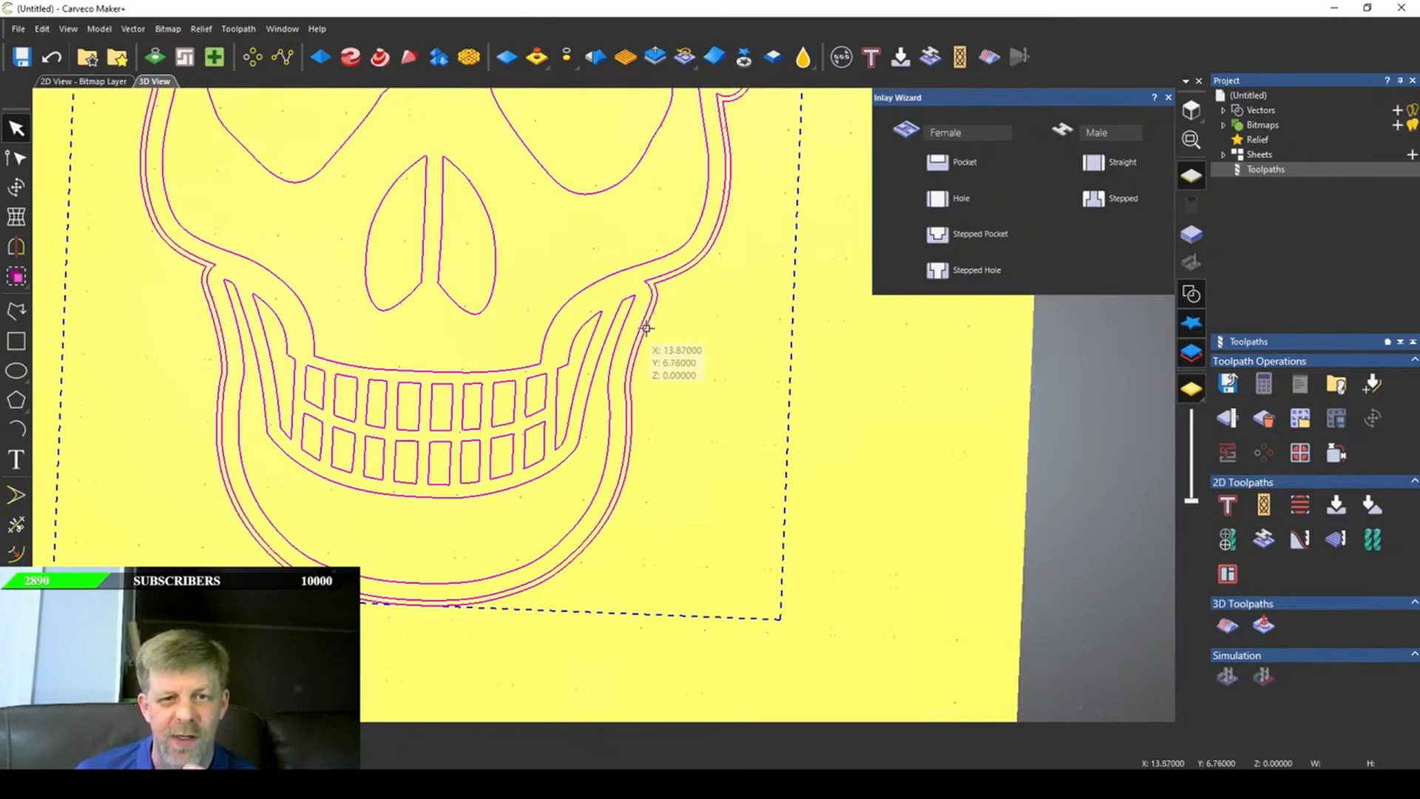
{"action": "left_click", "coordinate": [668, 442]}
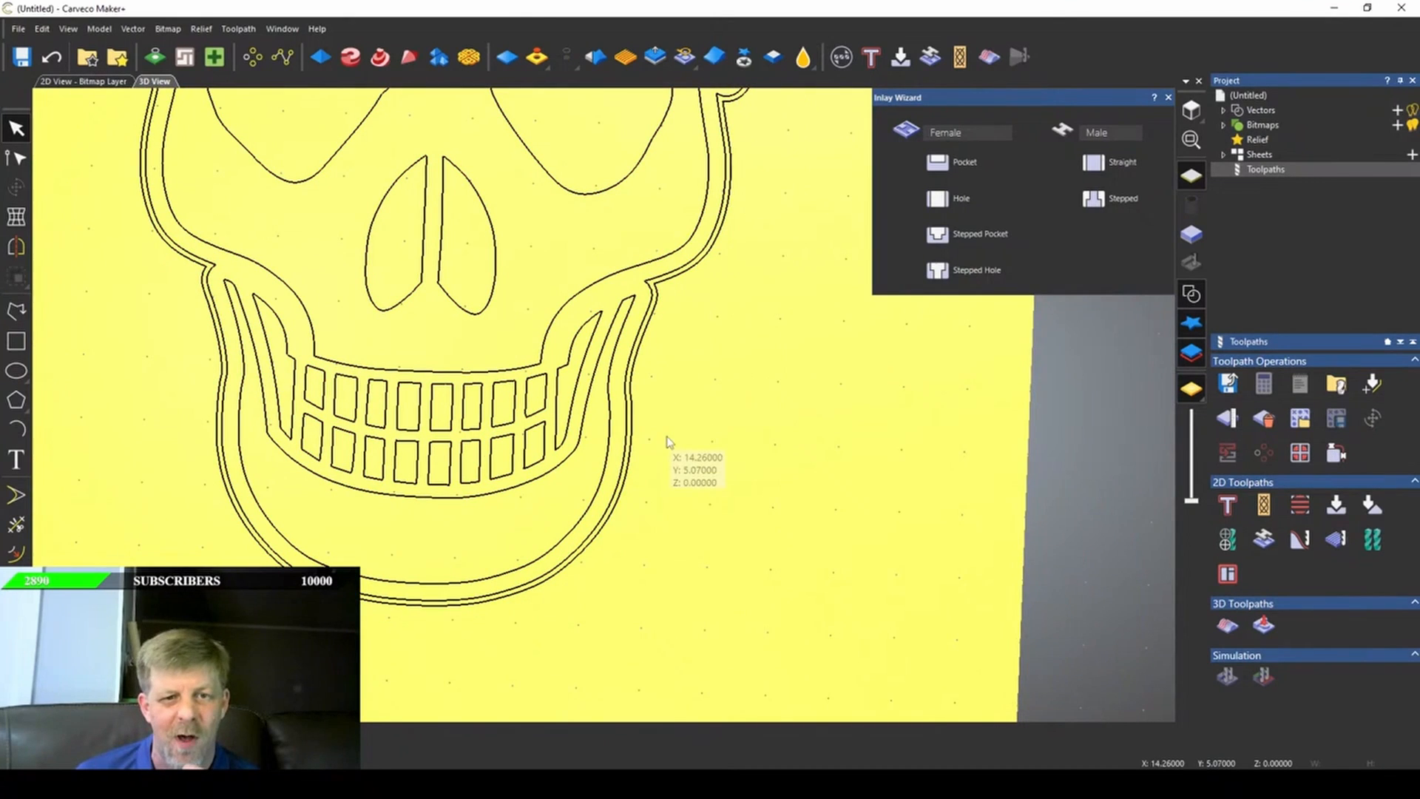
{"action": "left_click", "coordinate": [632, 452]}
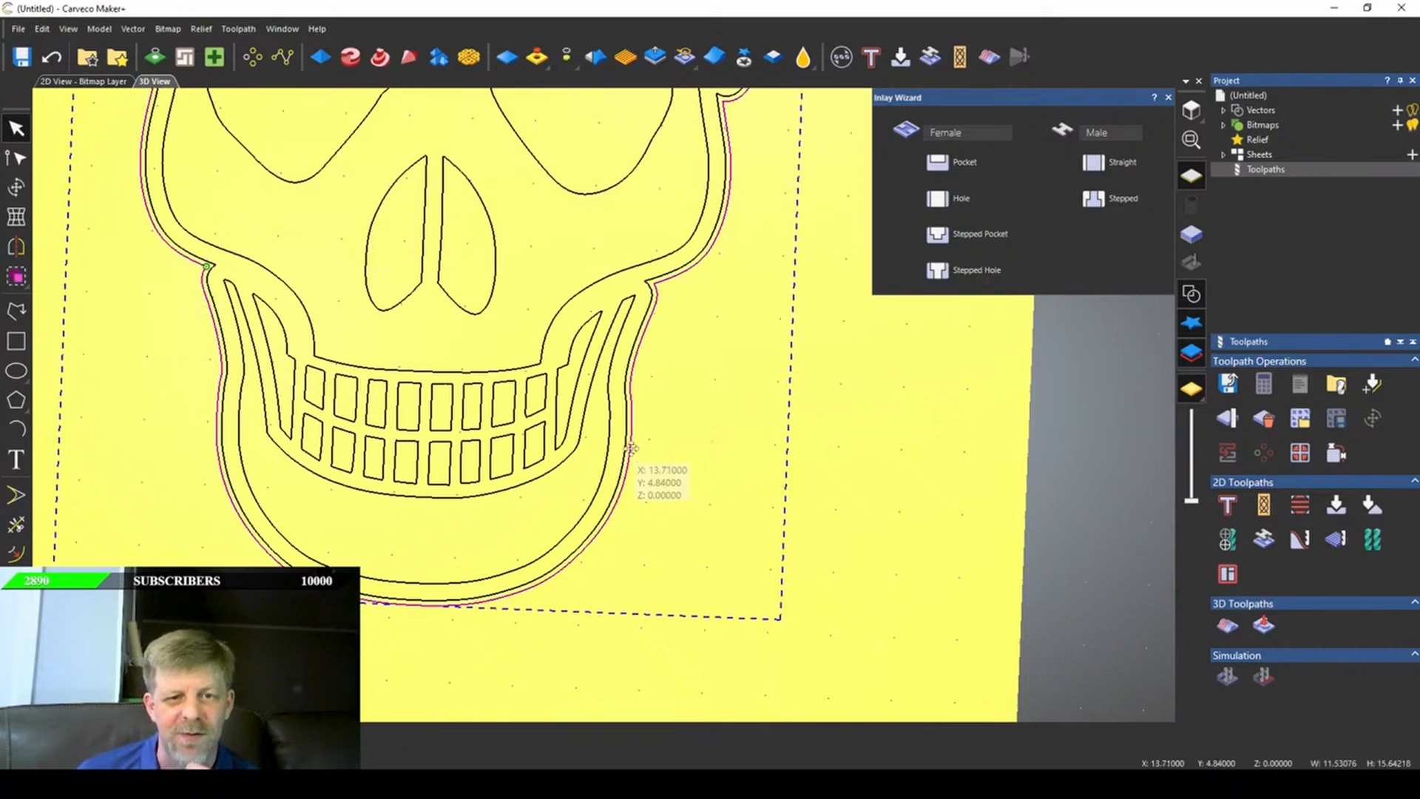
{"action": "left_click", "coordinate": [712, 326]}
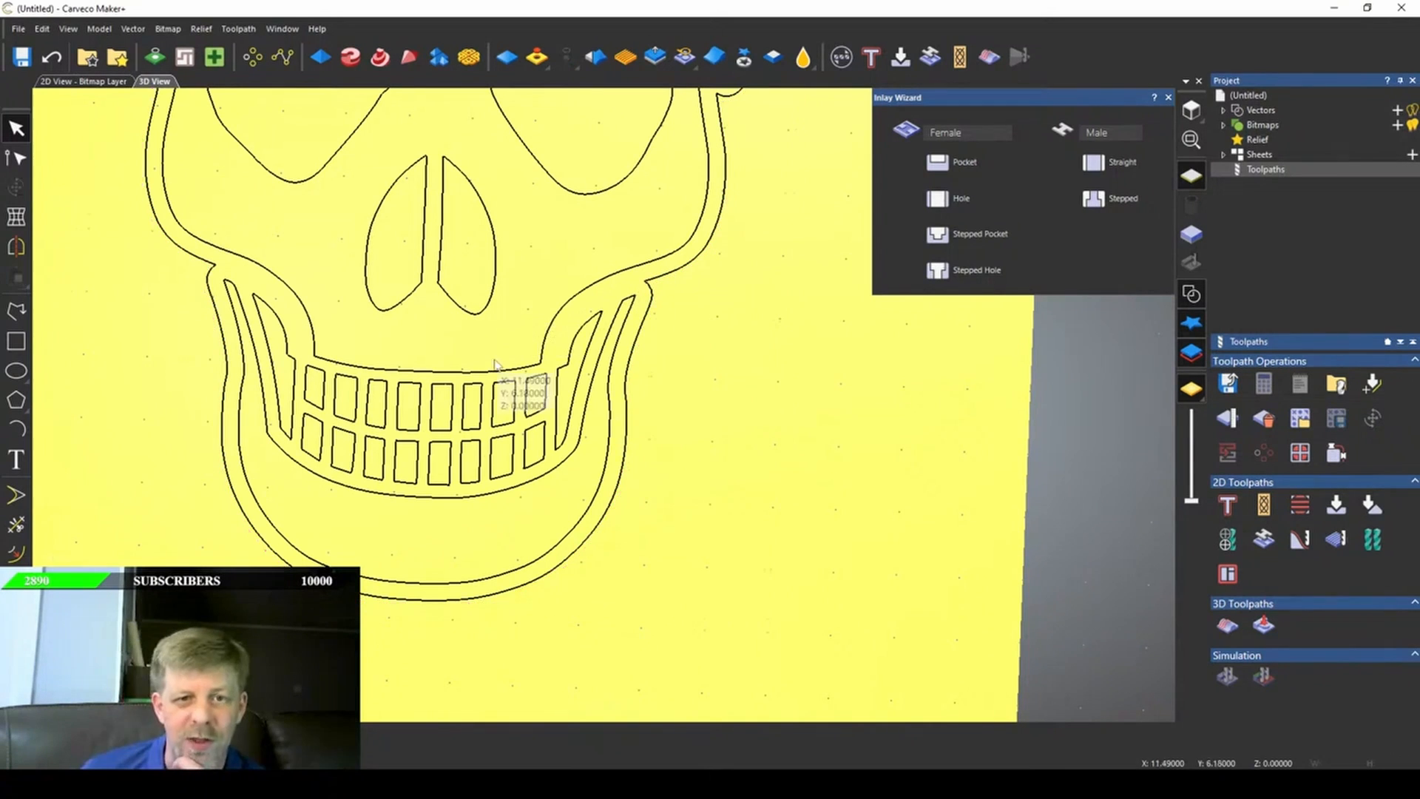
- Examine the remaining skull vectors around the jaw, eye sockets, nose and teeth, and as a whole
{"action": "scroll", "coordinate": [517, 384], "scroll_direction": "down", "scroll_amount": 5}
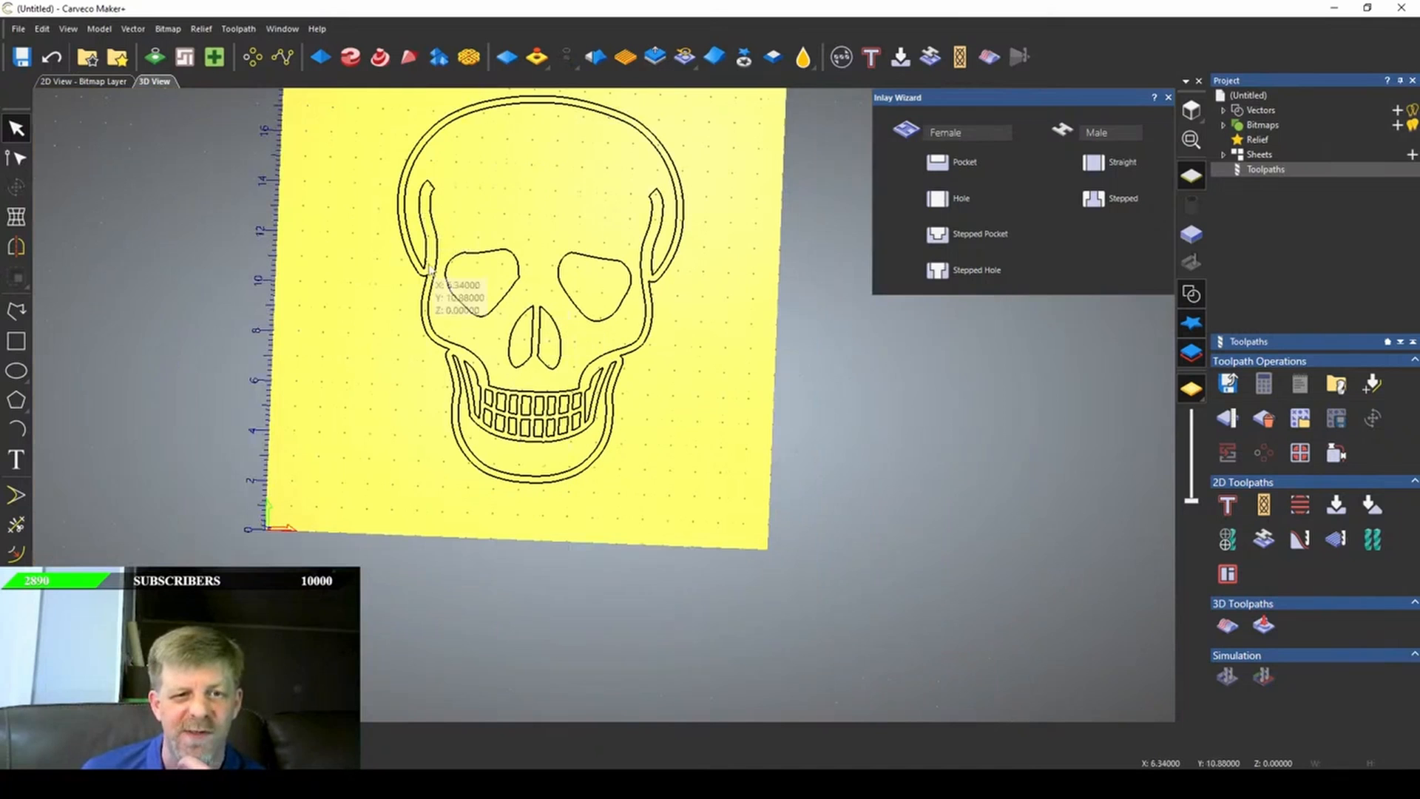
{"action": "scroll", "coordinate": [507, 445], "scroll_direction": "up", "scroll_amount": 4}
{"action": "scroll", "coordinate": [507, 444], "scroll_direction": "down", "scroll_amount": 6}
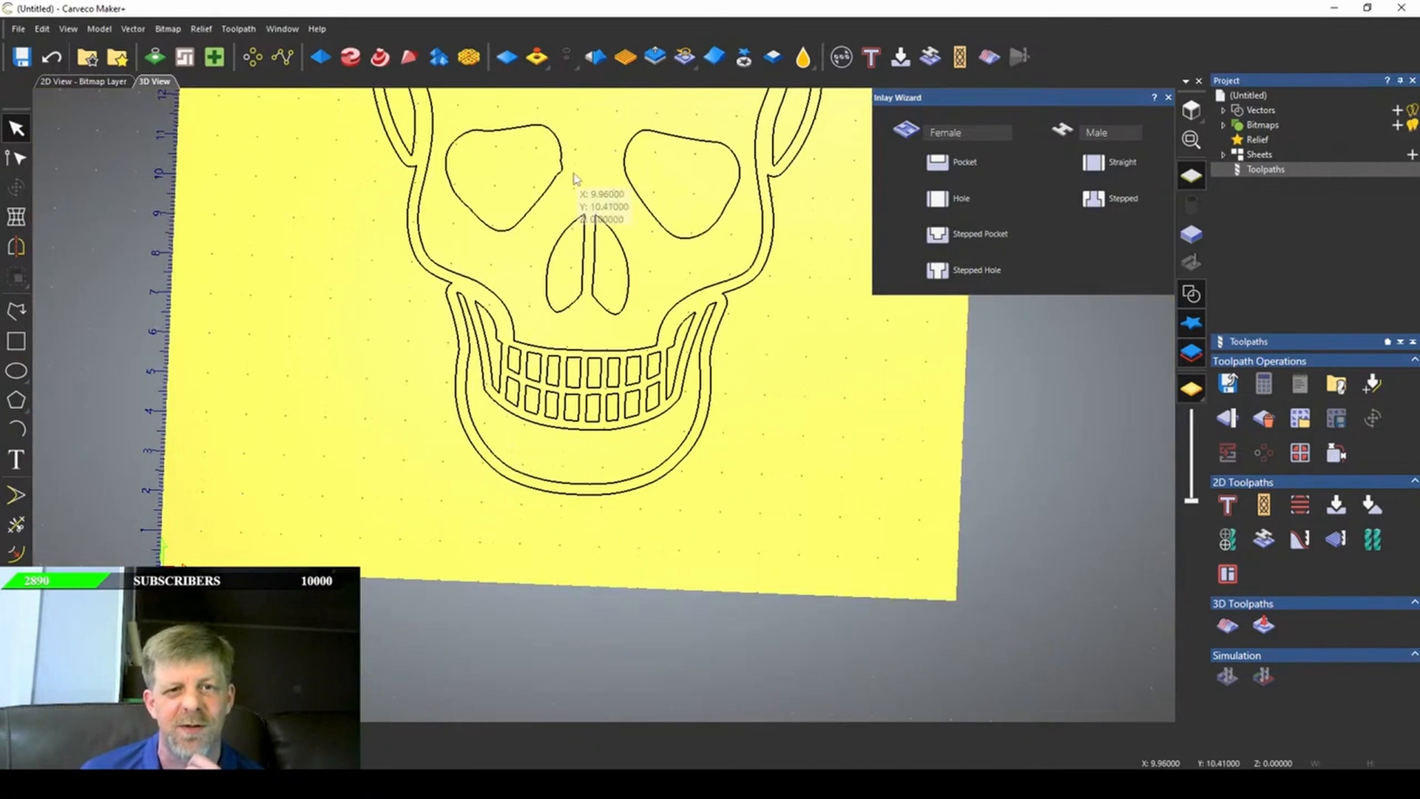
{"action": "scroll", "coordinate": [613, 453], "scroll_direction": "up", "scroll_amount": 2}
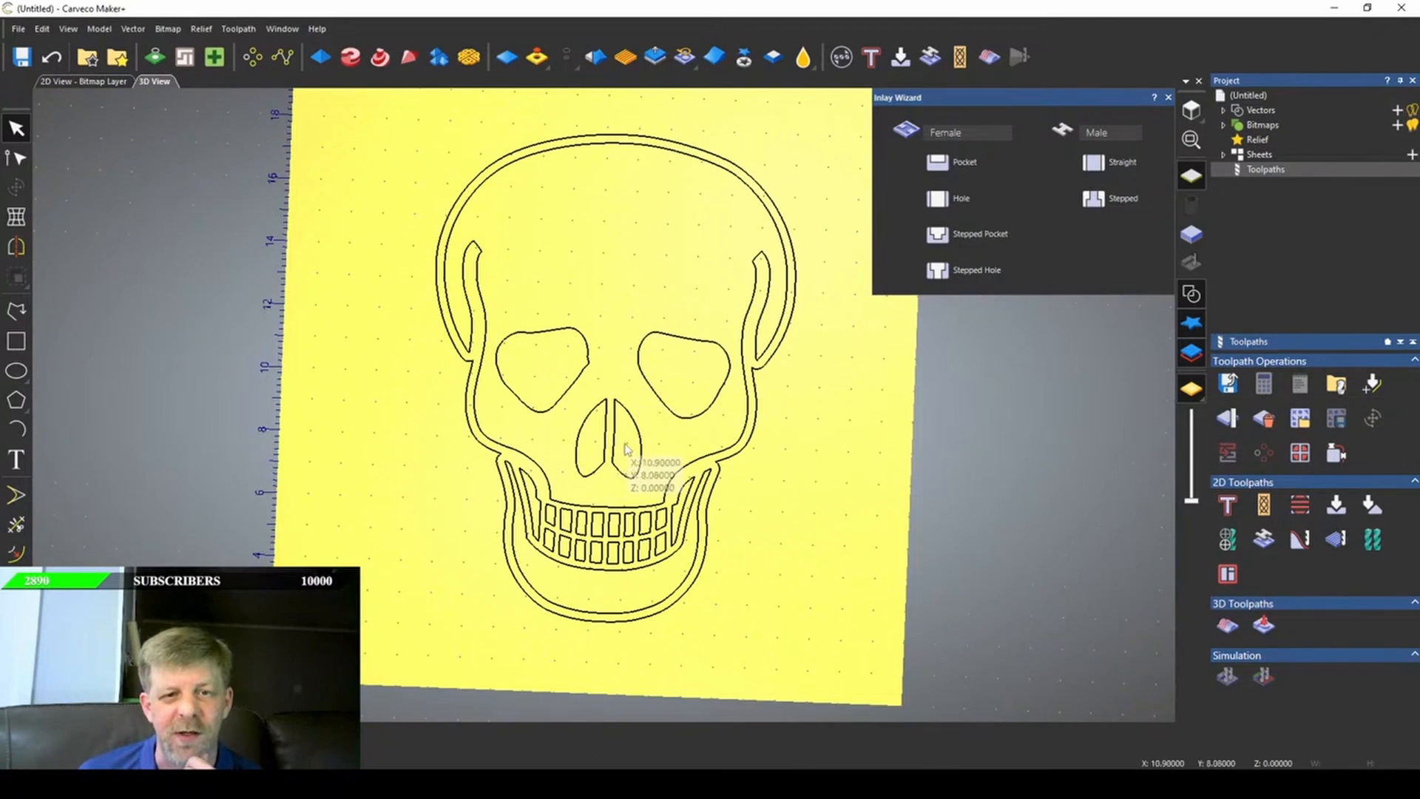
{"action": "left_click_drag", "start_coordinate": [623, 448], "coordinate": [622, 444]}
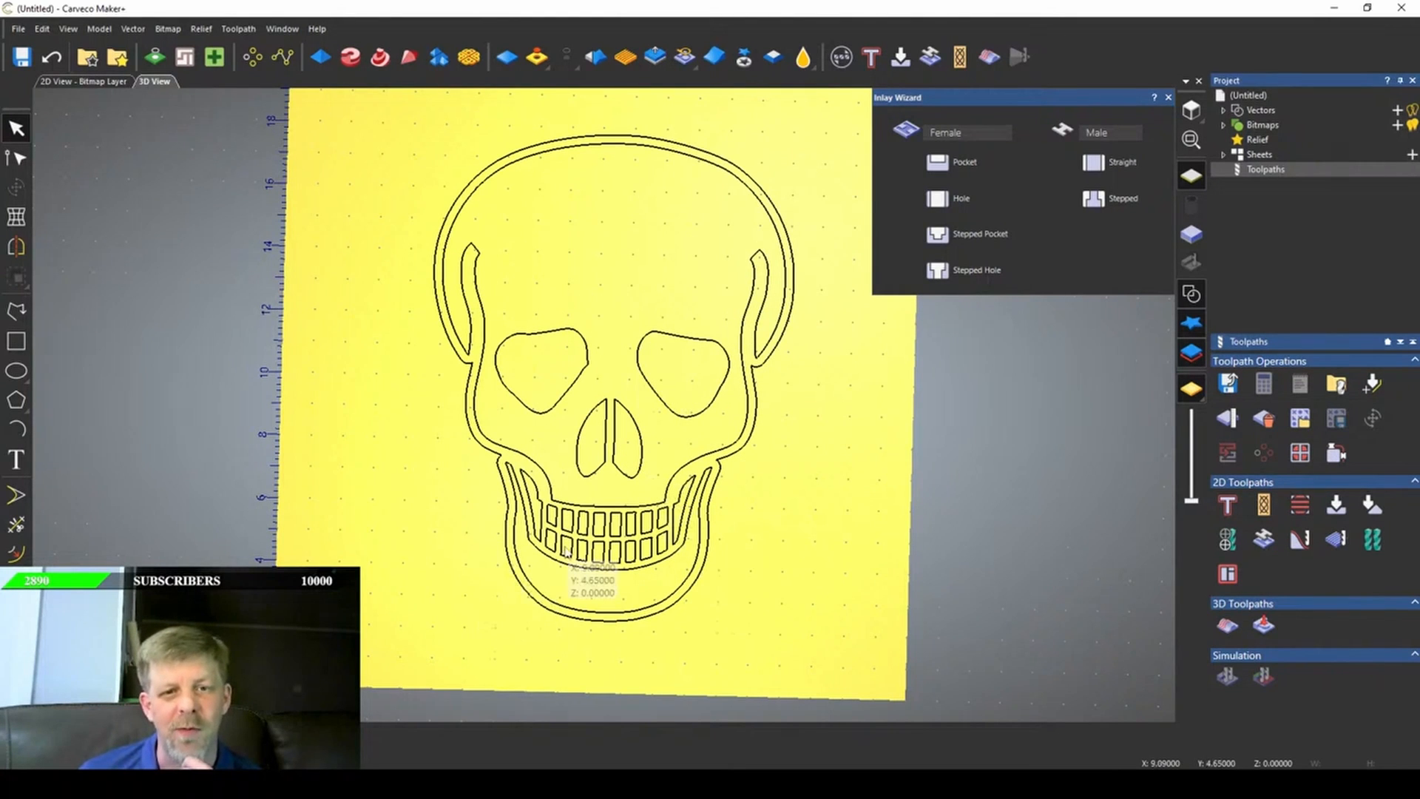
{"action": "scroll", "coordinate": [621, 376], "scroll_direction": "up", "scroll_amount": 5}
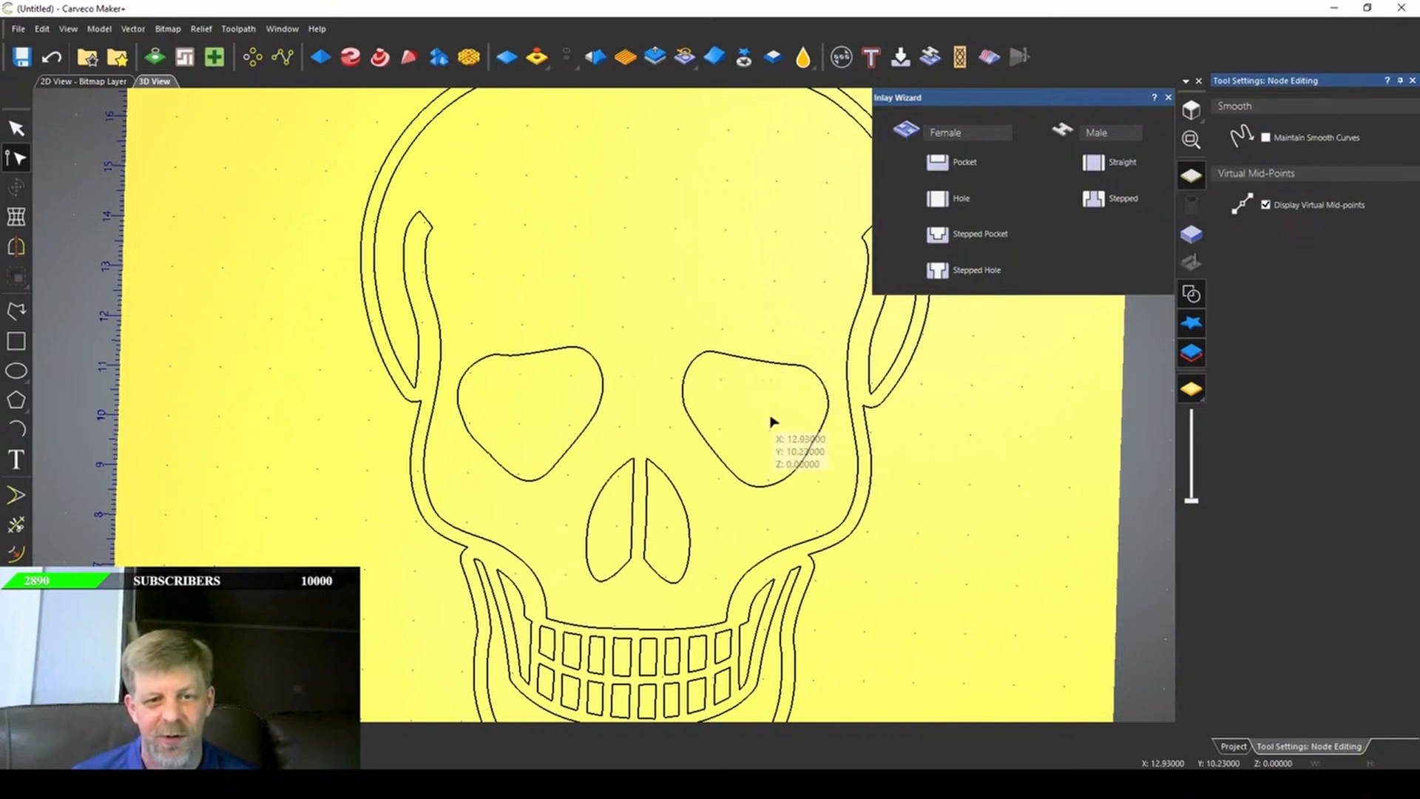
{"action": "scroll", "coordinate": [769, 536], "scroll_direction": "down", "scroll_amount": 1}
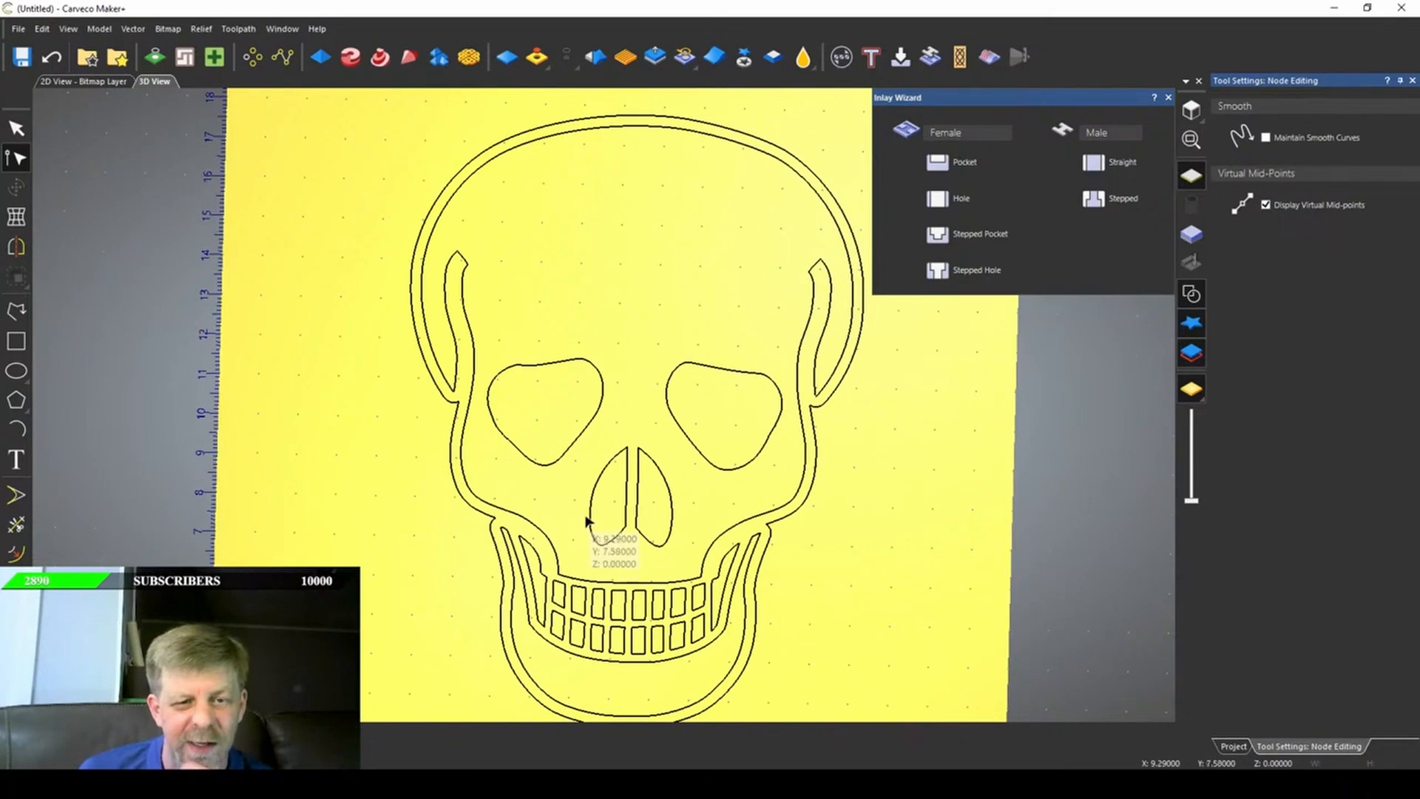
{"action": "scroll", "coordinate": [590, 526], "scroll_direction": "down", "scroll_amount": 2}
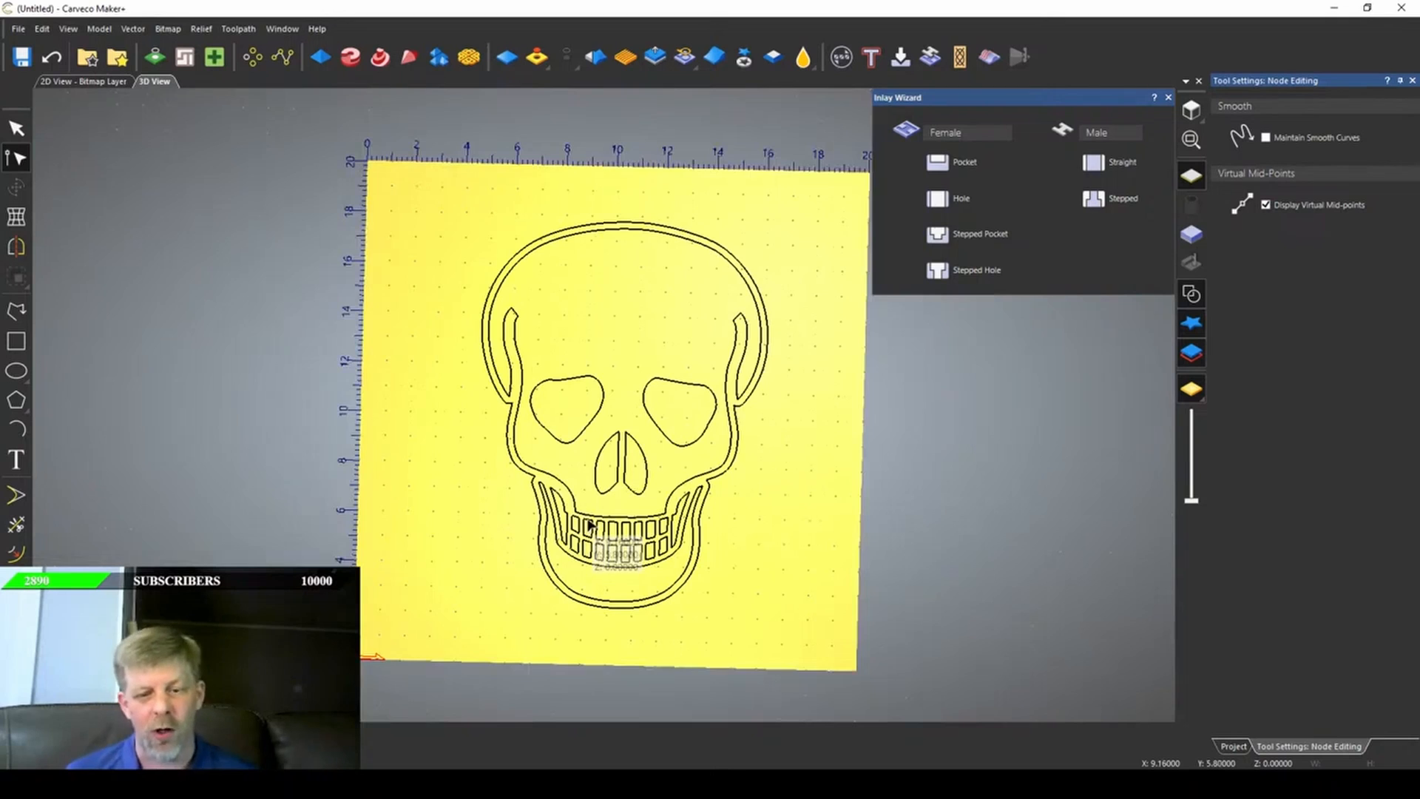
{"action": "scroll", "coordinate": [591, 526], "scroll_direction": "up", "scroll_amount": 2}
- Set up a female pocket for all skull vectors with a finish depth of .25 and the 1/8" Mini Jenny Compression finishing tool
{"action": "left_click", "coordinate": [960, 164]}
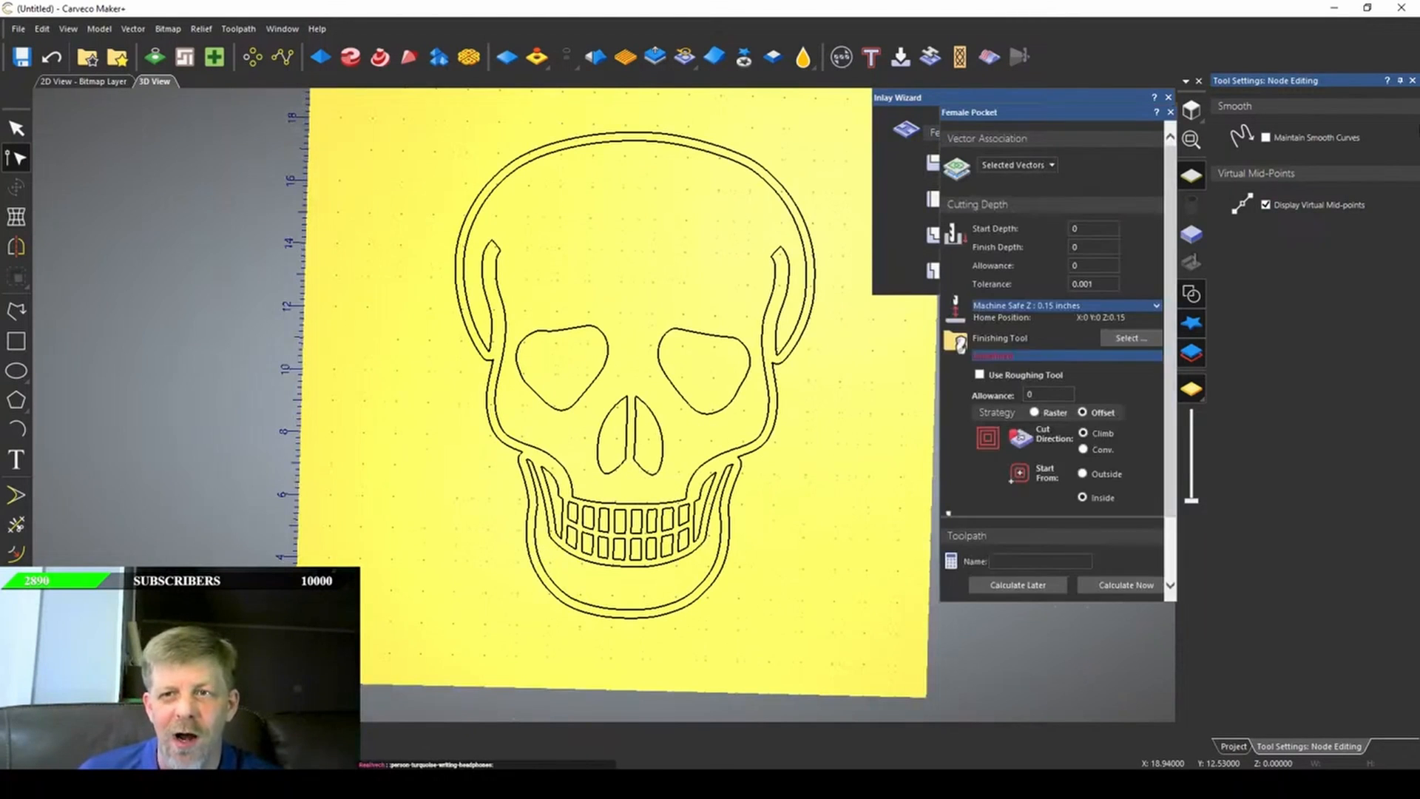
{"action": "left_click", "coordinate": [1412, 80]}
{"action": "scroll", "coordinate": [772, 586], "scroll_direction": "down", "scroll_amount": 3}
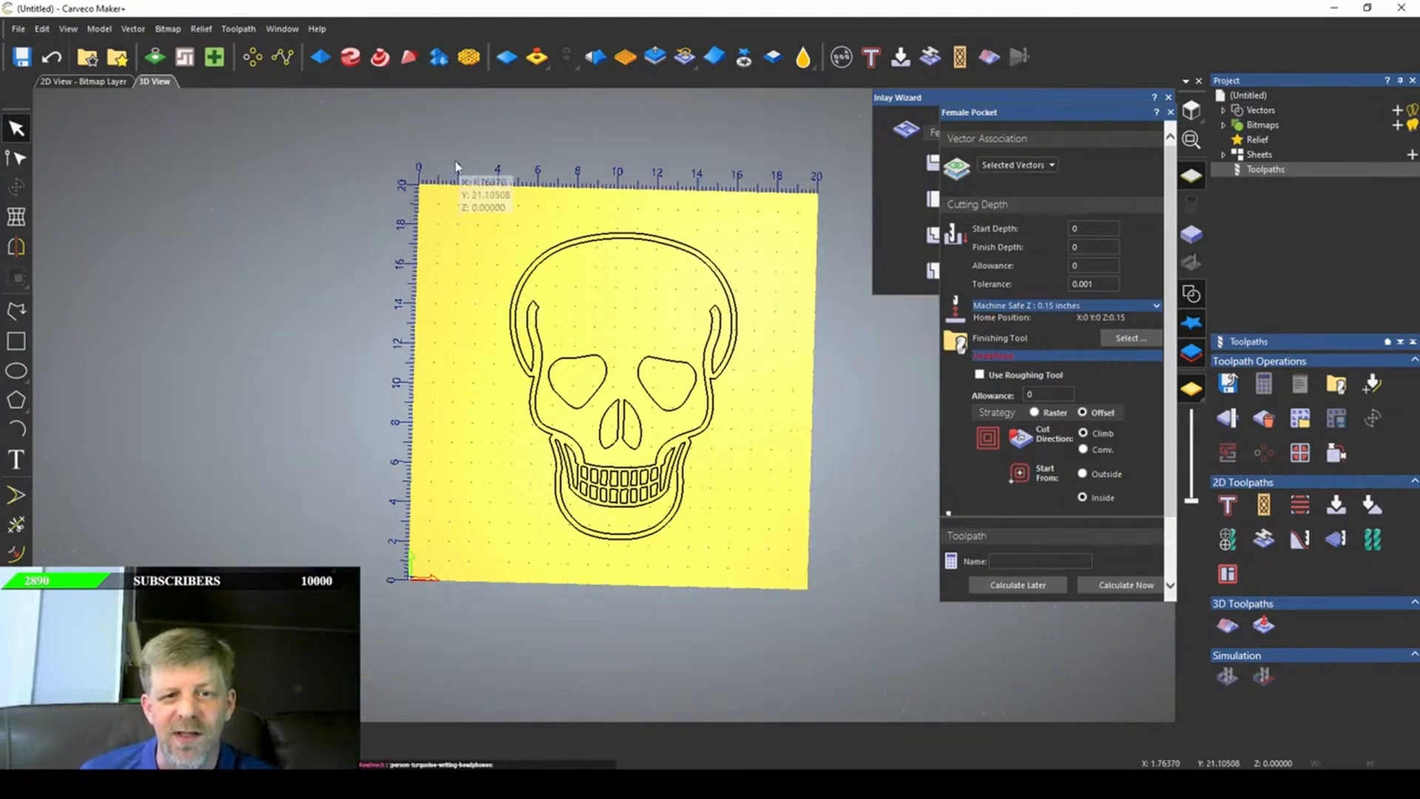
{"action": "left_click_drag", "start_coordinate": [771, 587], "coordinate": [772, 588]}
{"action": "scroll", "coordinate": [629, 566], "scroll_direction": "up", "scroll_amount": 3}
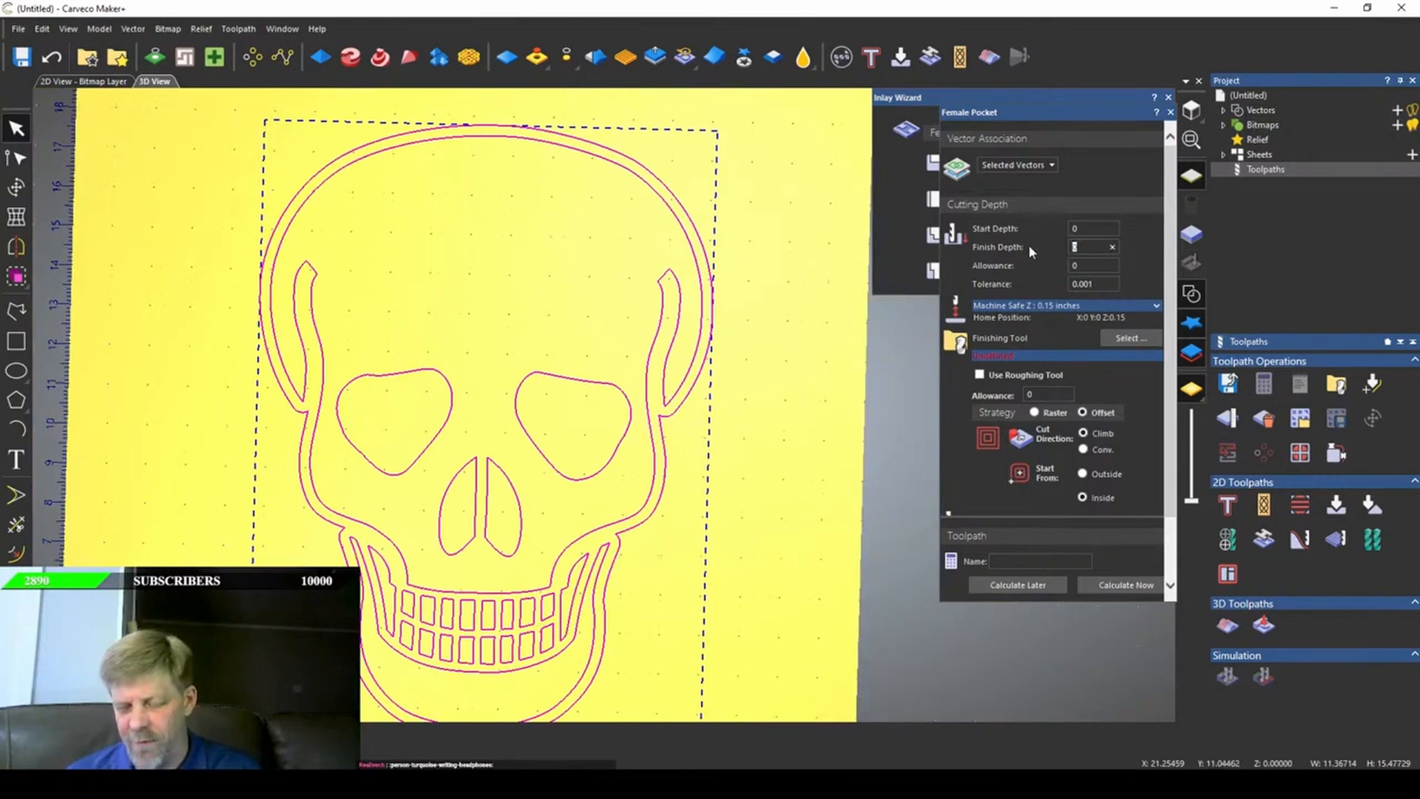
{"action": "type", "text": ".25"}
{"action": "left_click", "coordinate": [1107, 338]}
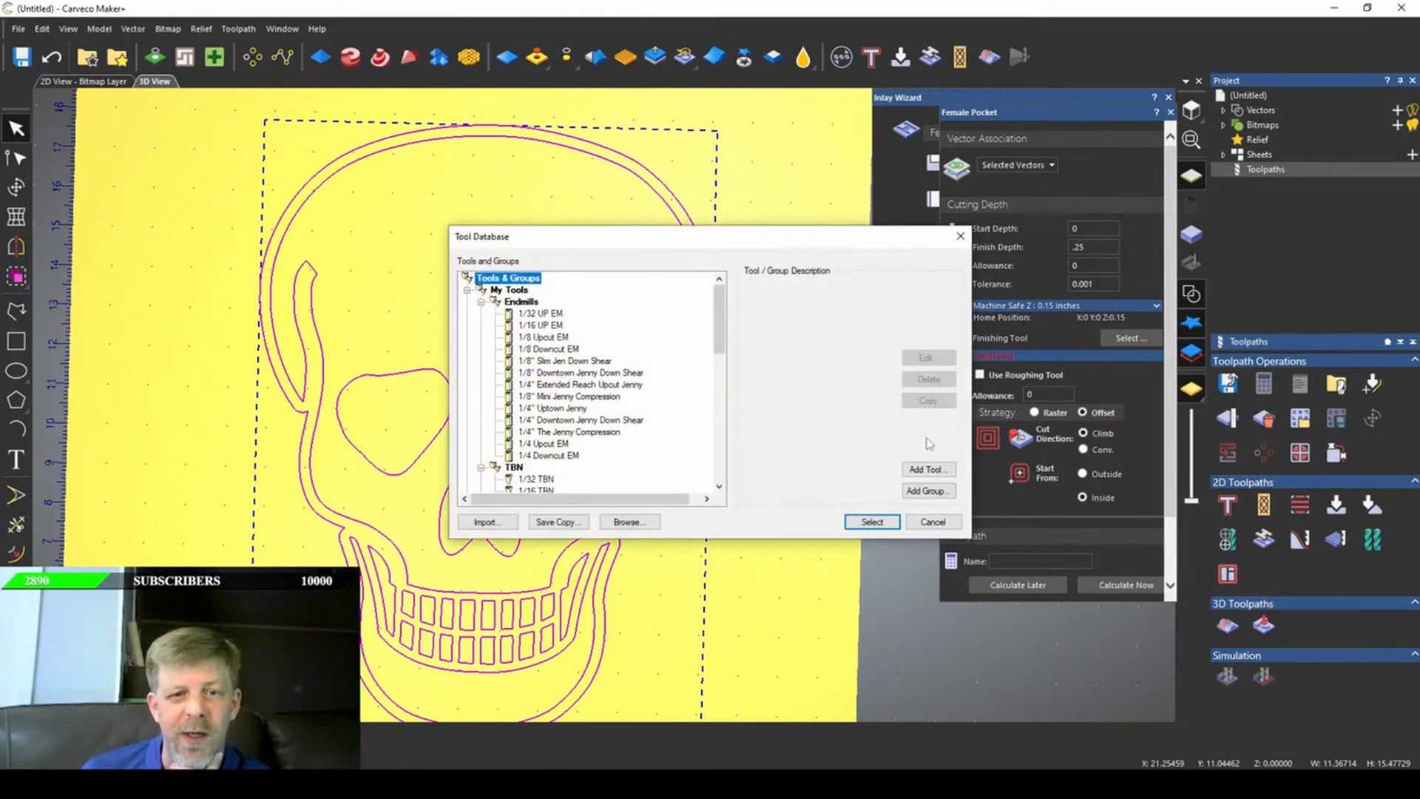
{"action": "left_click", "coordinate": [549, 397]}
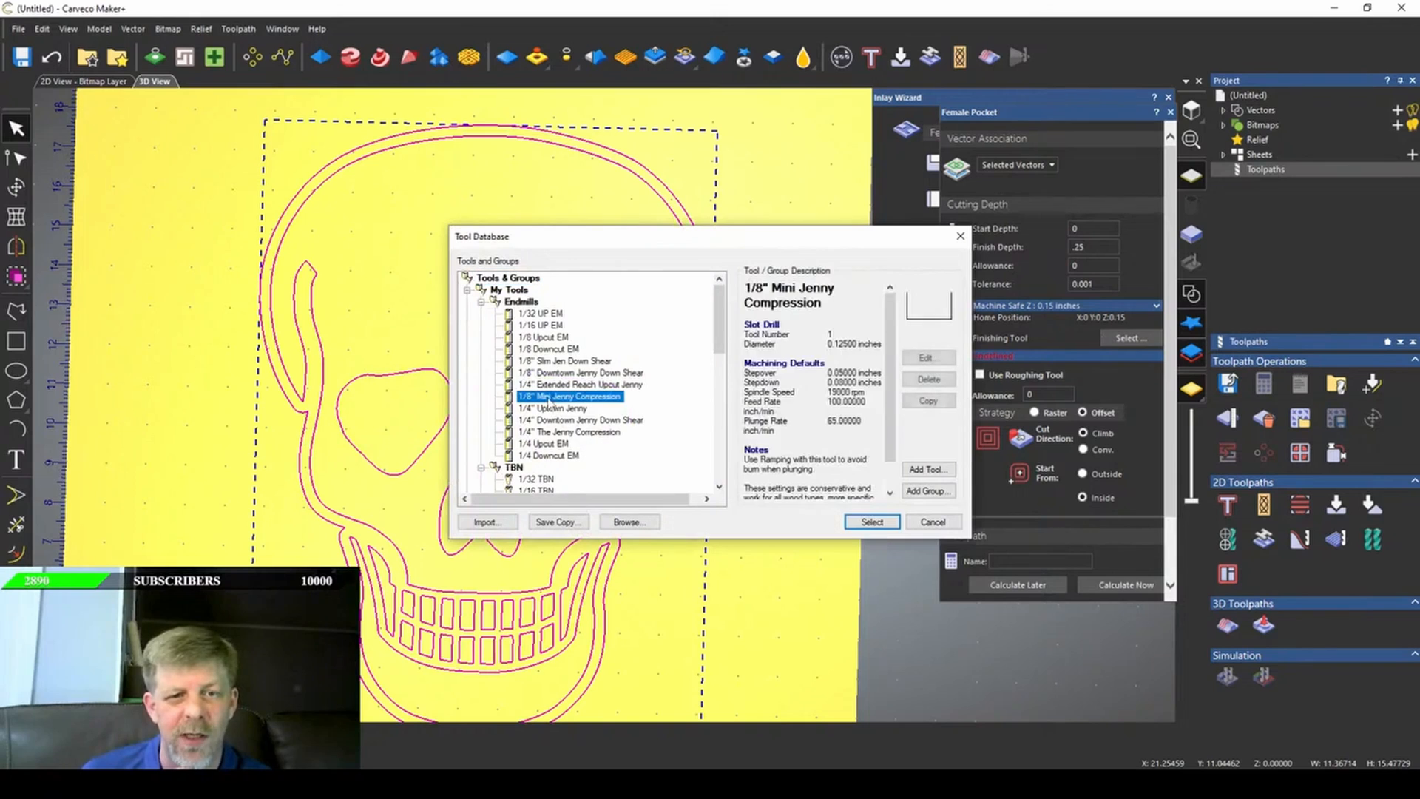
{"action": "left_click", "coordinate": [872, 522]}
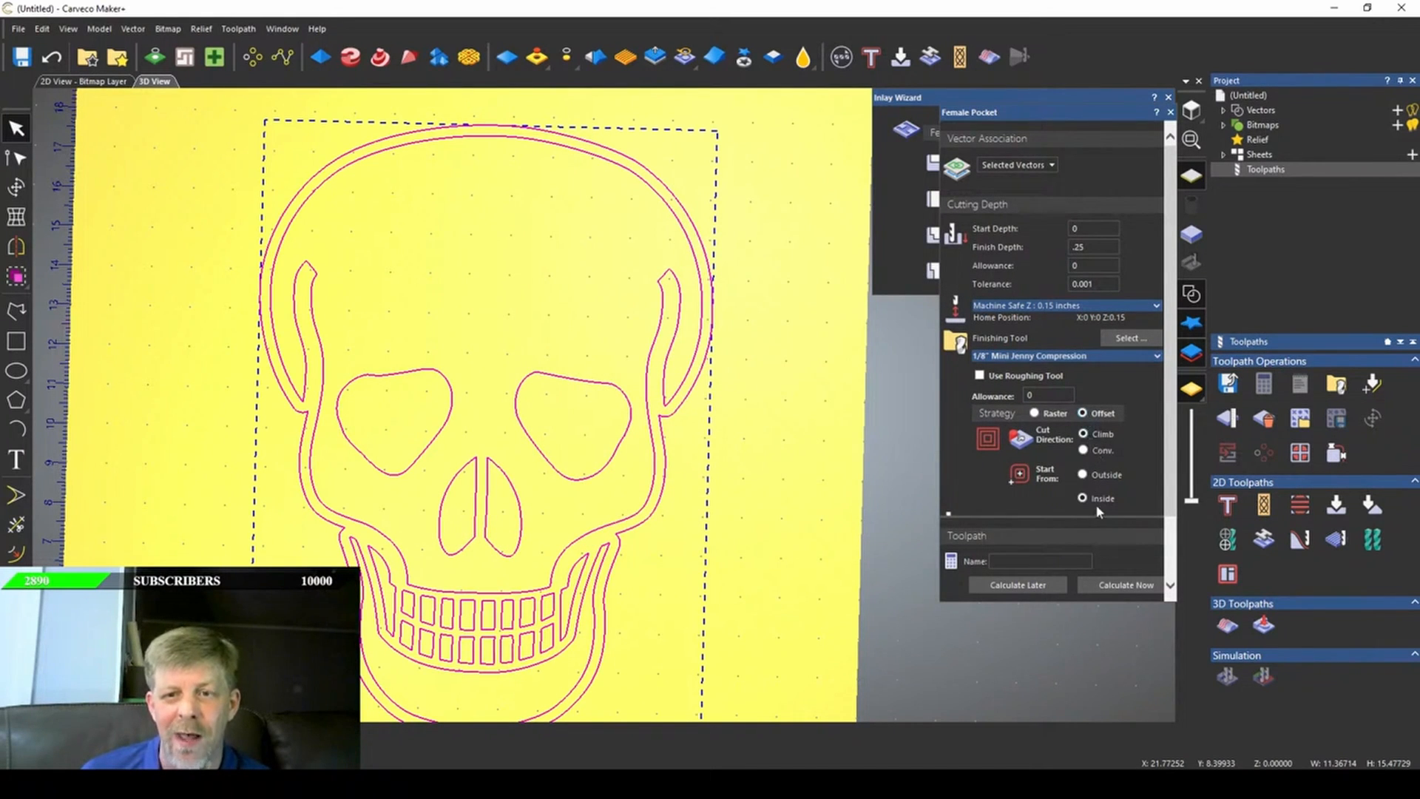
- Add ramping moves to the female pocket, check the material setup, and calculate the toolpath
{"action": "scroll", "coordinate": [1034, 473], "scroll_direction": "down", "scroll_amount": 2}
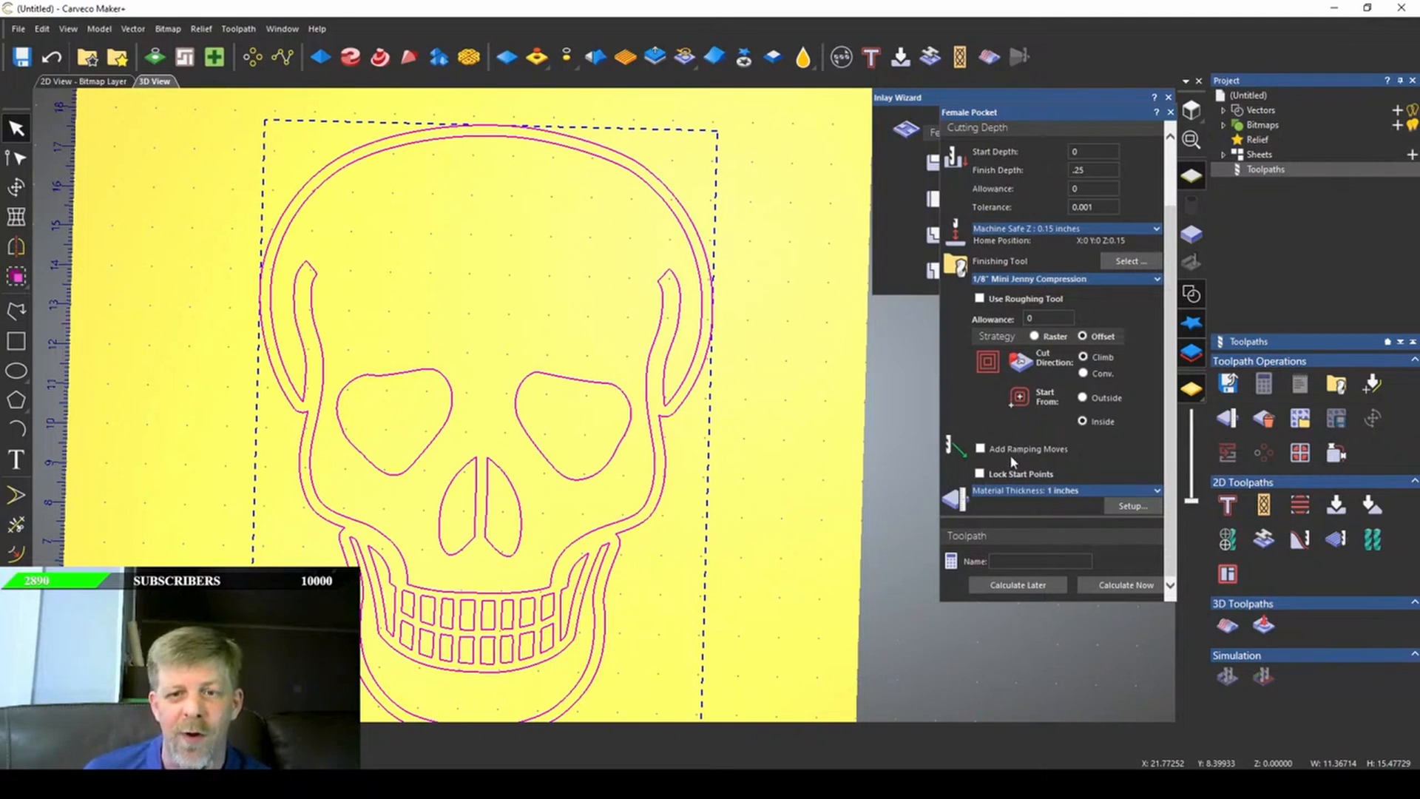
{"action": "left_click", "coordinate": [980, 449]}
{"action": "scroll", "coordinate": [1027, 468], "scroll_direction": "down", "scroll_amount": 2}
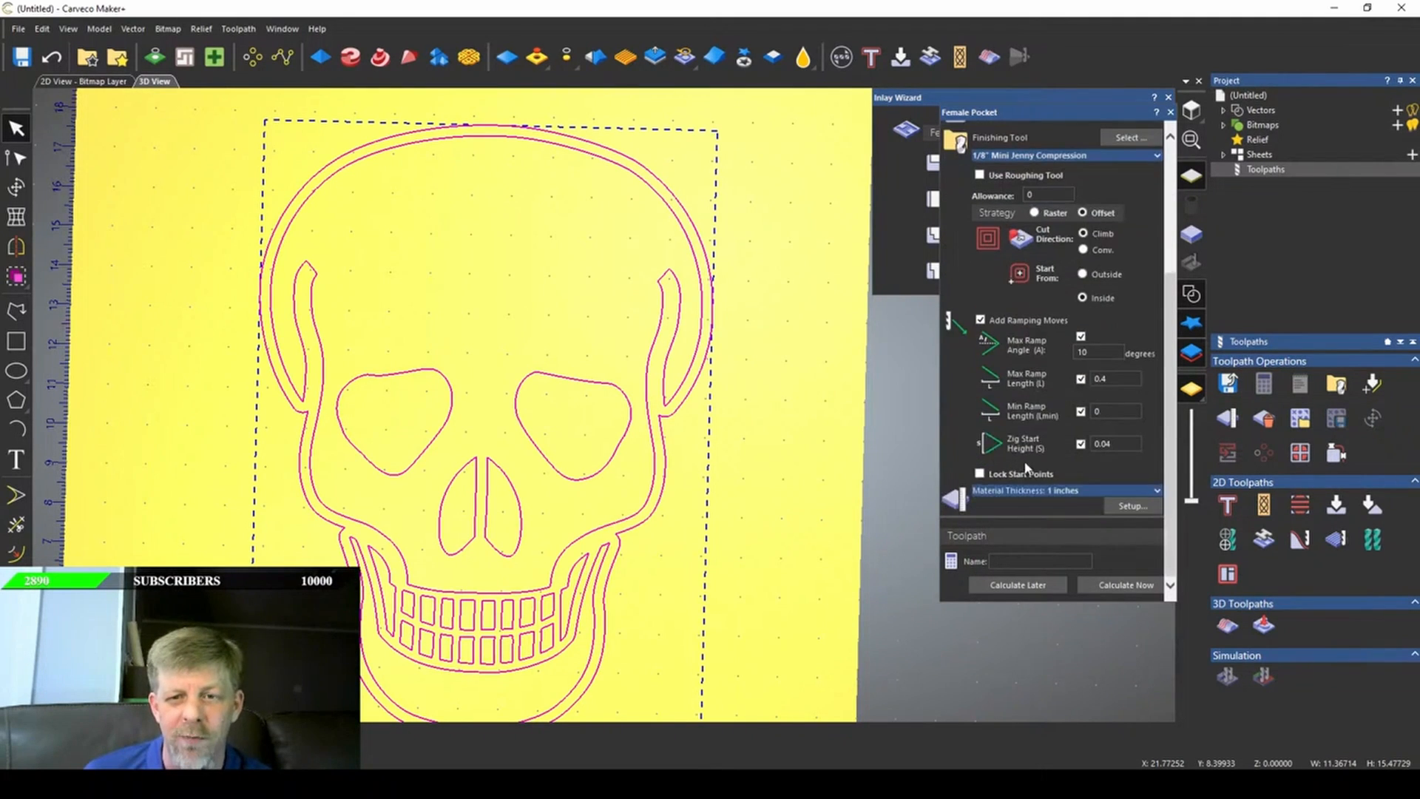
{"action": "scroll", "coordinate": [1052, 490], "scroll_direction": "up", "scroll_amount": 3}
{"action": "scroll", "coordinate": [1052, 490], "scroll_direction": "down", "scroll_amount": 3}
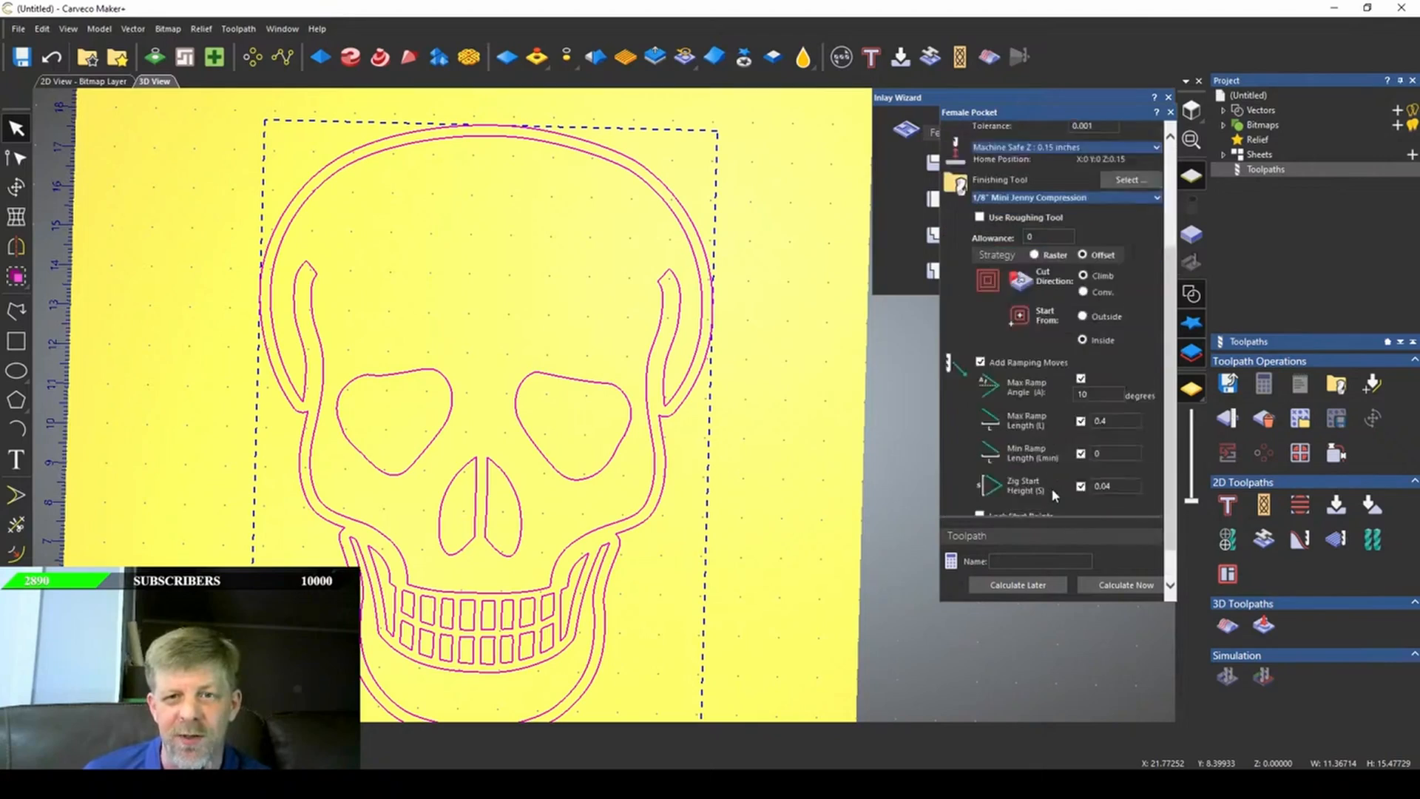
{"action": "left_click", "coordinate": [1133, 506]}
{"action": "left_click", "coordinate": [1111, 463]}
{"action": "left_click", "coordinate": [1125, 584]}
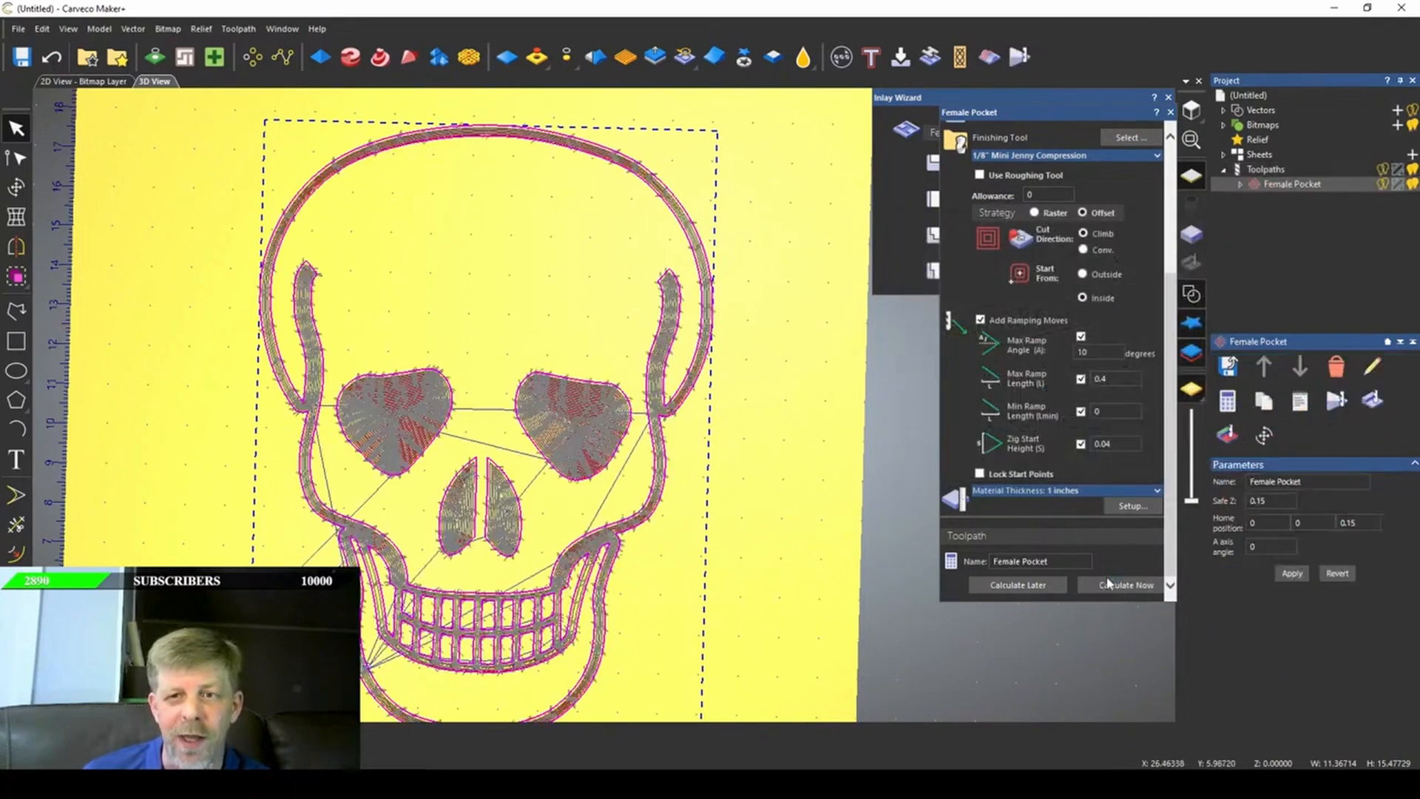
- Simulate the Female Pocket toolpath on the whole model in high detail and inspect the carved teeth and jaw
{"action": "scroll", "coordinate": [523, 539], "scroll_direction": "up", "scroll_amount": 4}
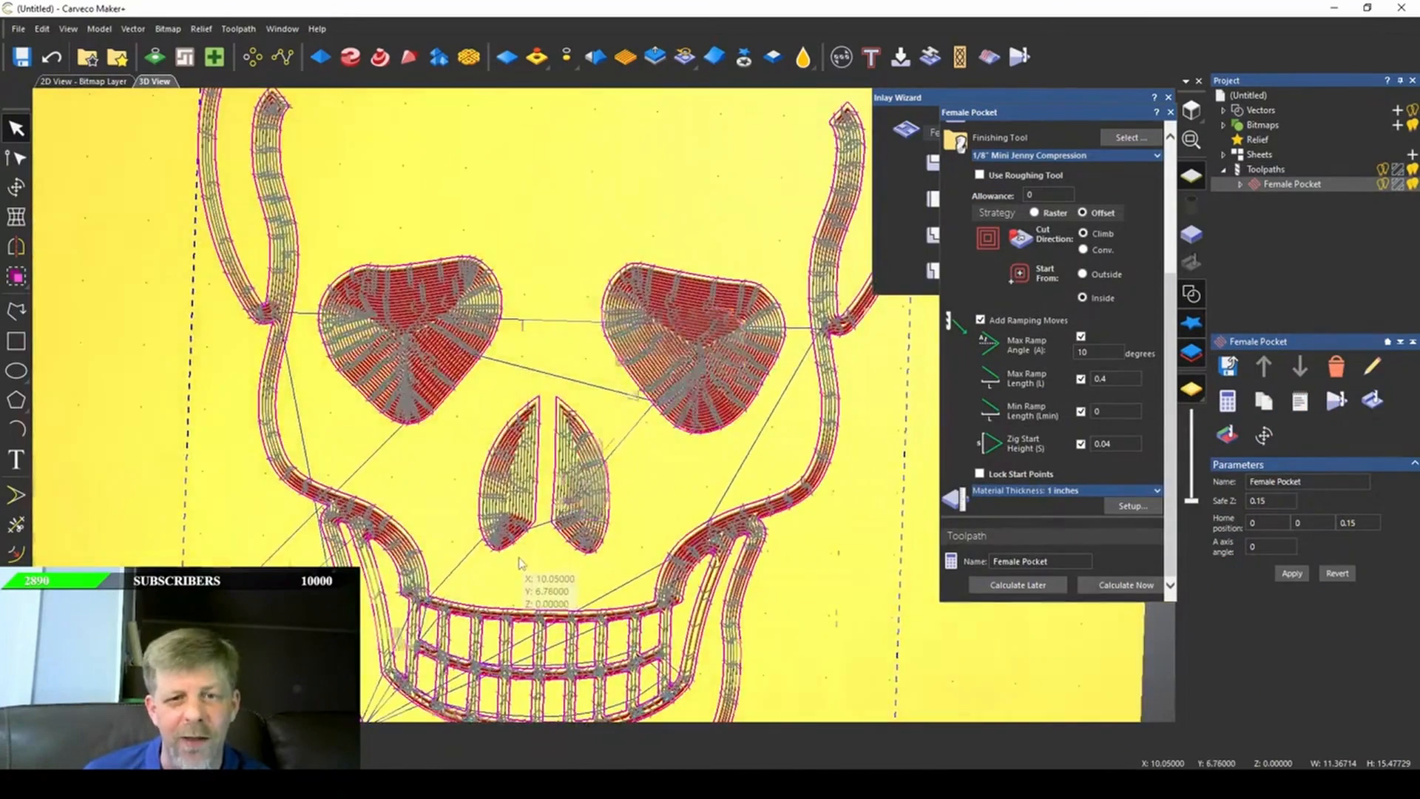
{"action": "scroll", "coordinate": [523, 538], "scroll_direction": "down", "scroll_amount": 4}
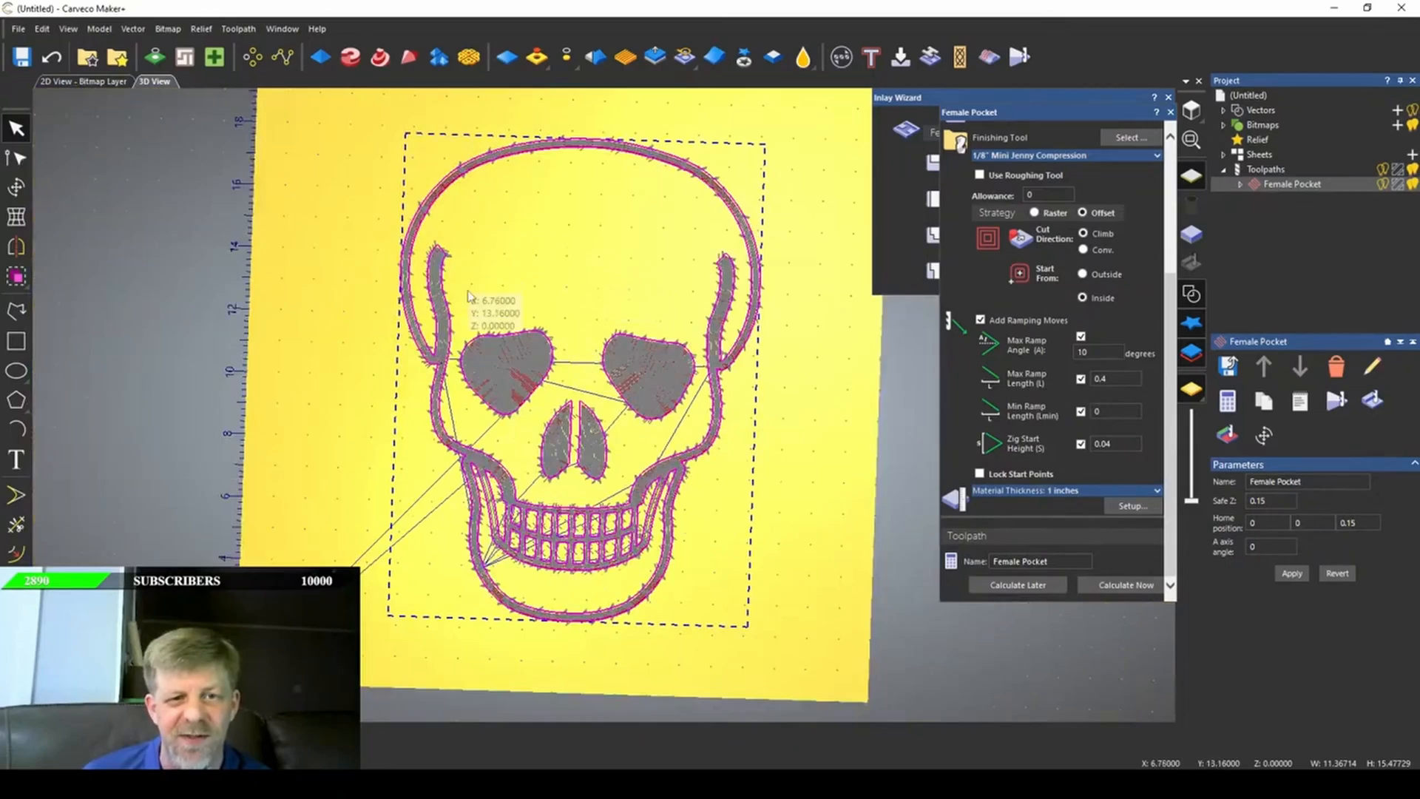
{"action": "left_click", "coordinate": [1336, 400]}
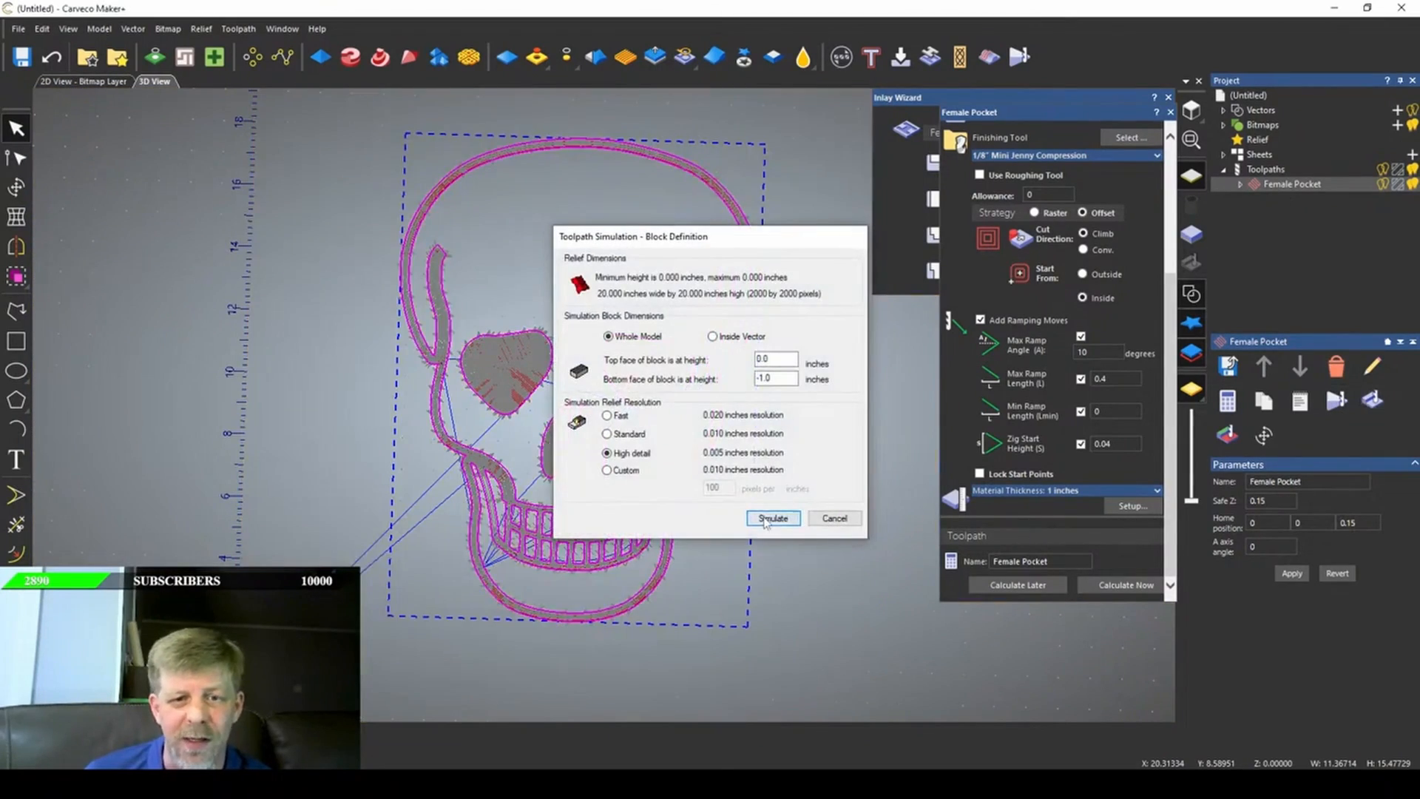
{"action": "left_click", "coordinate": [772, 518]}
{"action": "scroll", "coordinate": [714, 511], "scroll_direction": "up", "scroll_amount": 5}
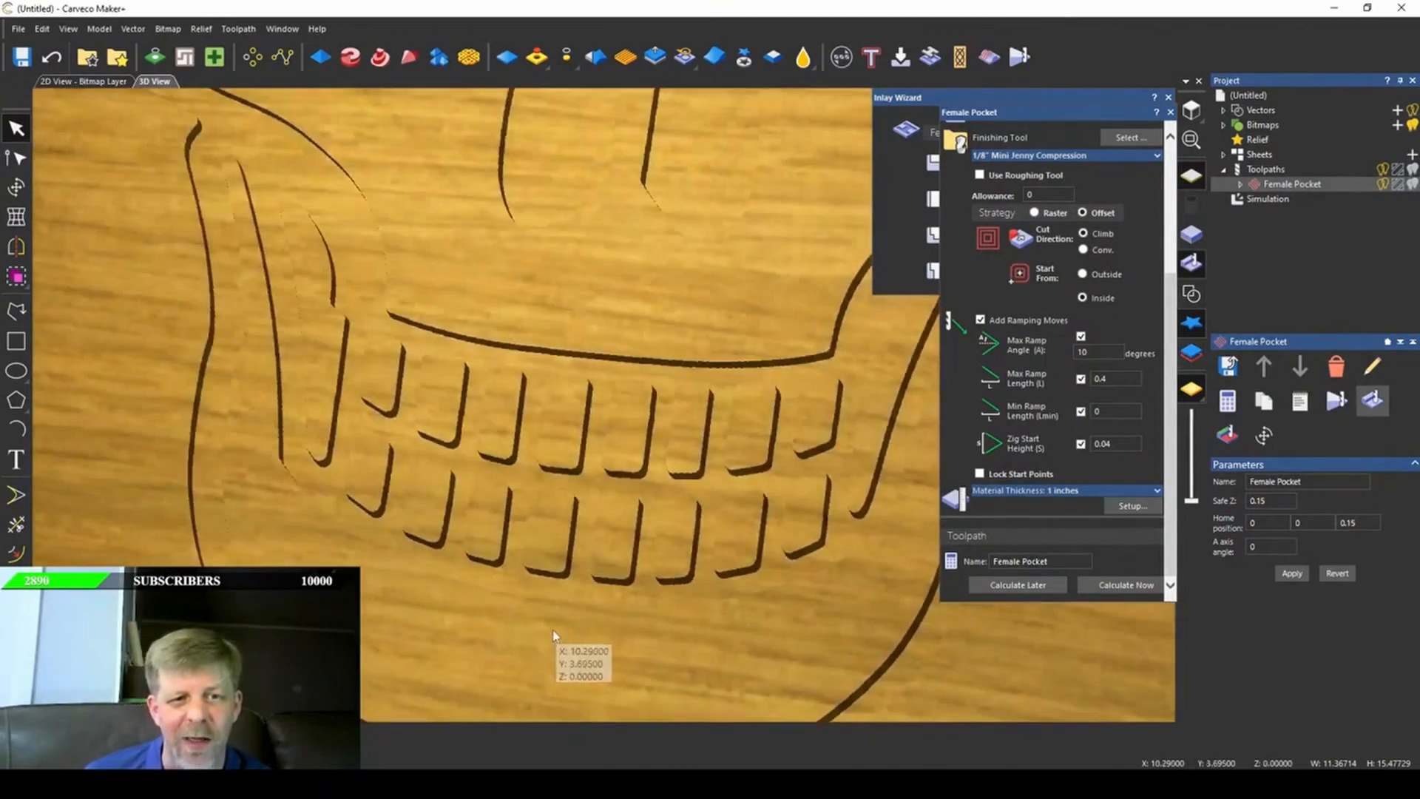
{"action": "scroll", "coordinate": [594, 306], "scroll_direction": "down", "scroll_amount": 5}
{"action": "scroll", "coordinate": [599, 320], "scroll_direction": "up", "scroll_amount": 4}
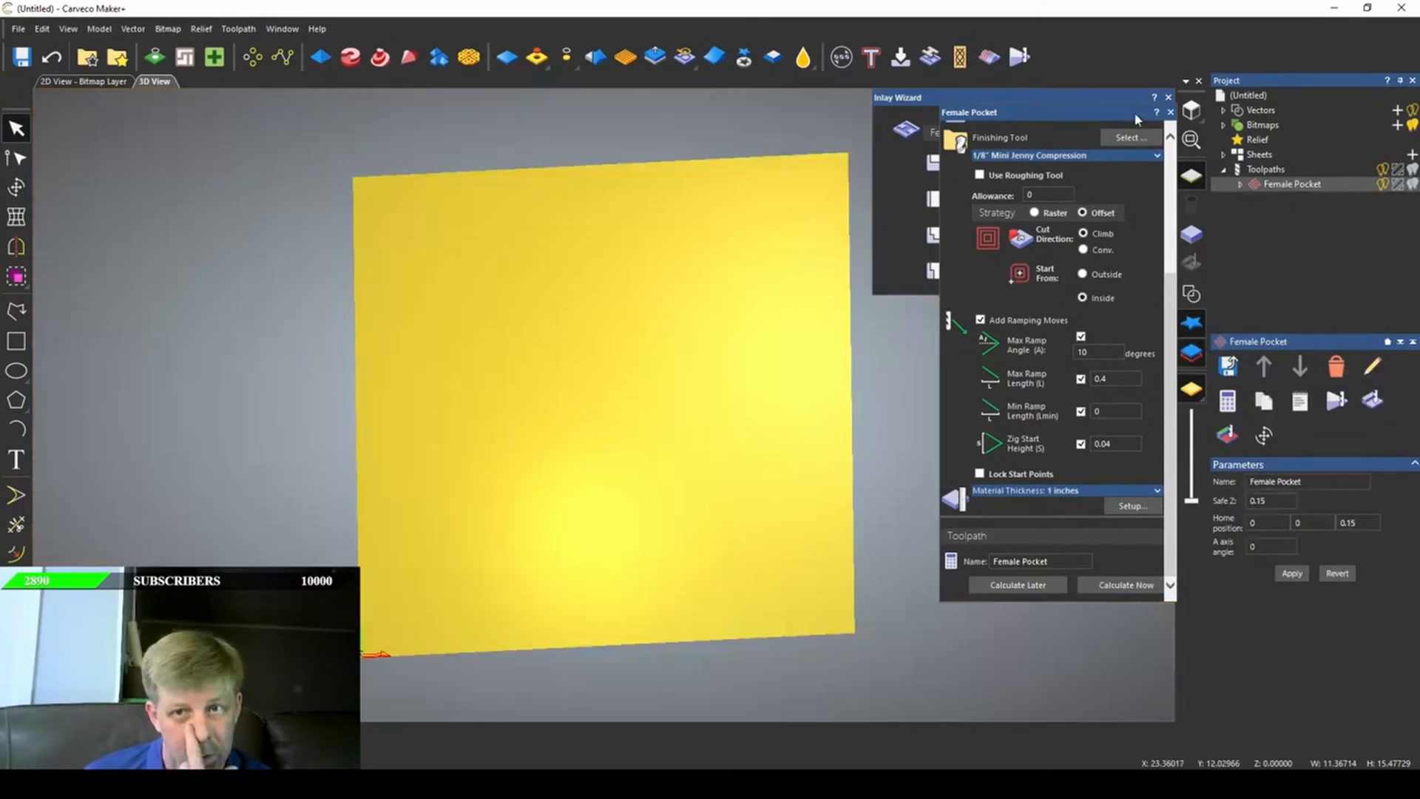
- Show the skull vectors again, close the Female Pocket settings and hide the Female Pocket toolpath
{"action": "left_click", "coordinate": [1192, 297]}
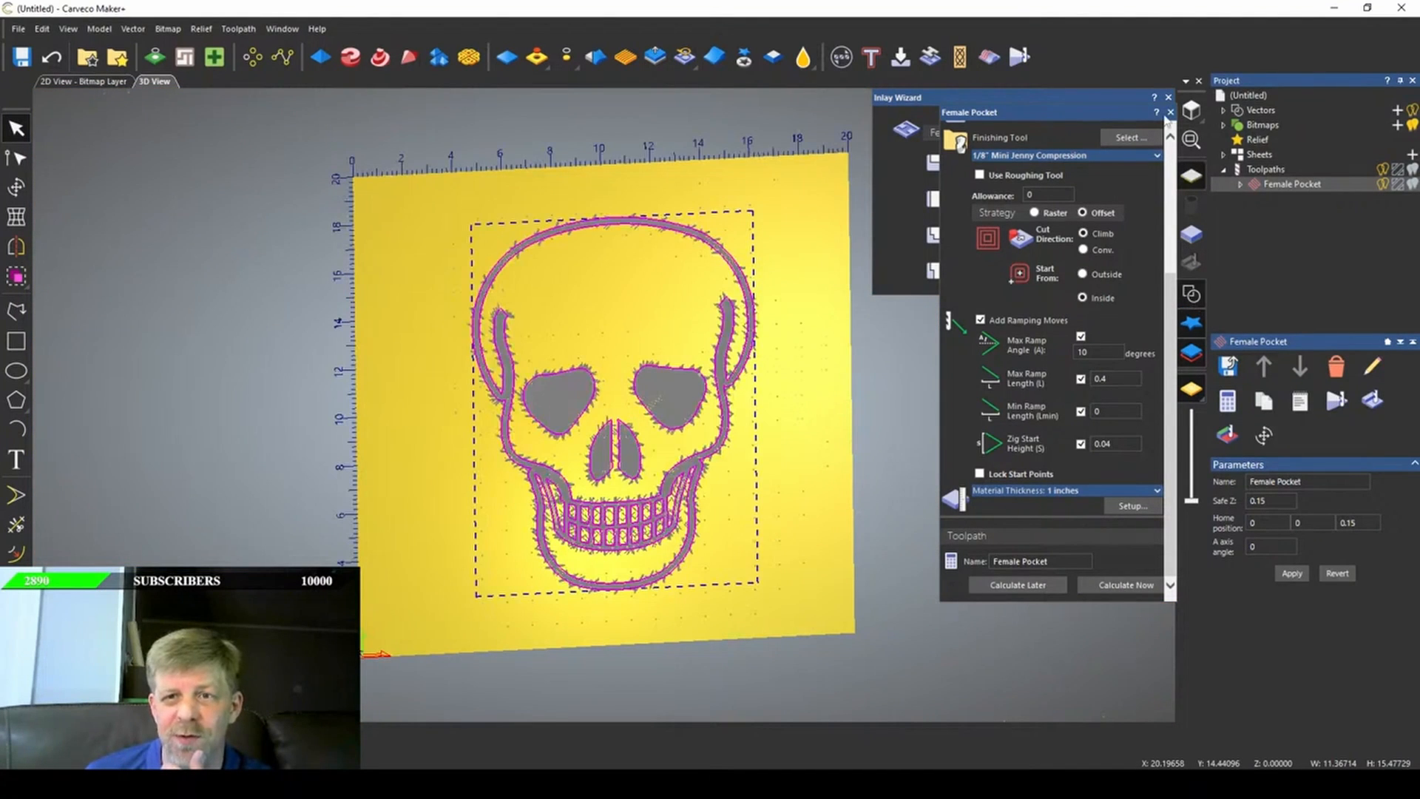
{"action": "left_click", "coordinate": [1171, 113]}
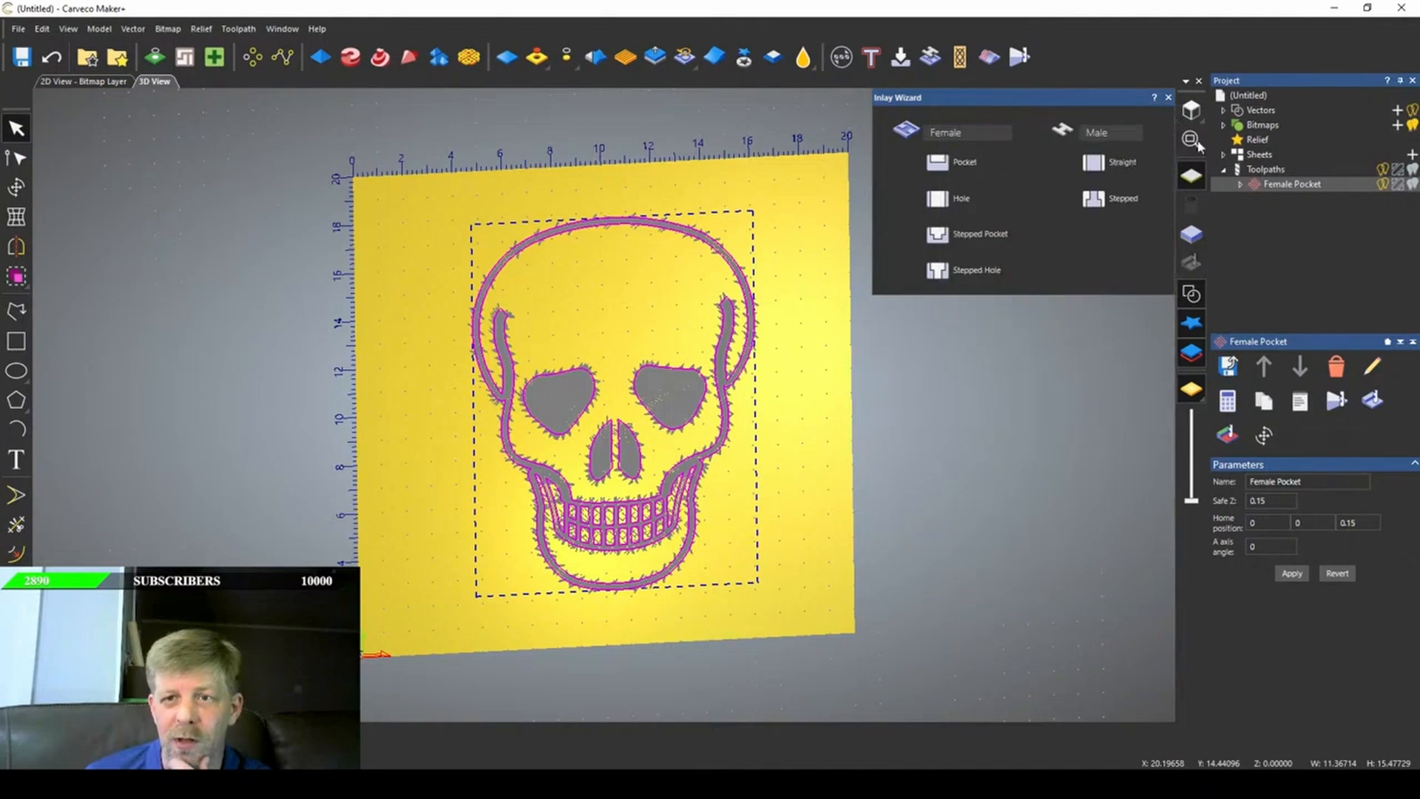
{"action": "left_click", "coordinate": [1381, 186]}
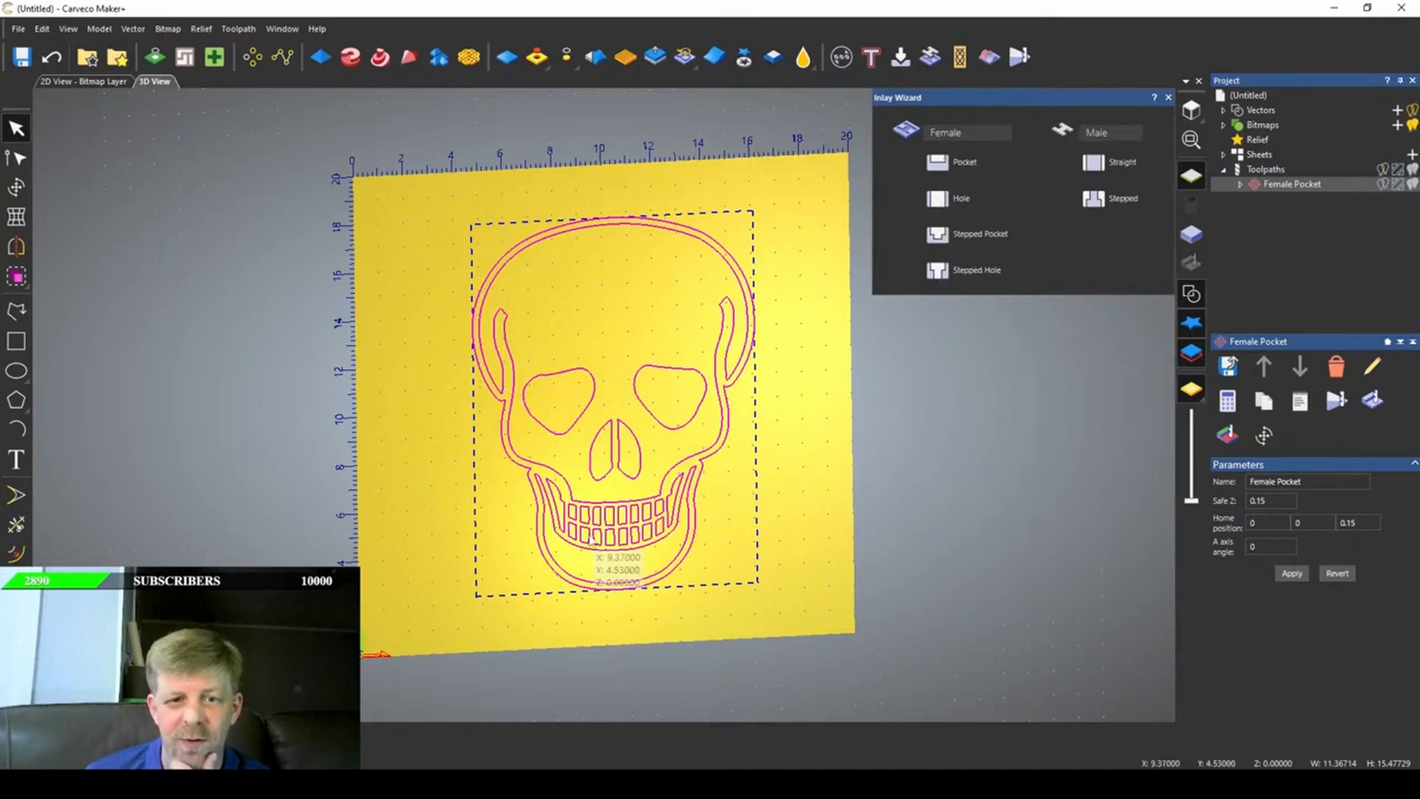
{"action": "scroll", "coordinate": [590, 536], "scroll_direction": "up", "scroll_amount": 2}
- Set up a male insert for the skull vectors with finish depth 1, the 1/8" Mini Jenny Compression tool and four automatic bridges per vector
{"action": "left_click", "coordinate": [14, 256]}
{"action": "left_click", "coordinate": [1128, 207]}
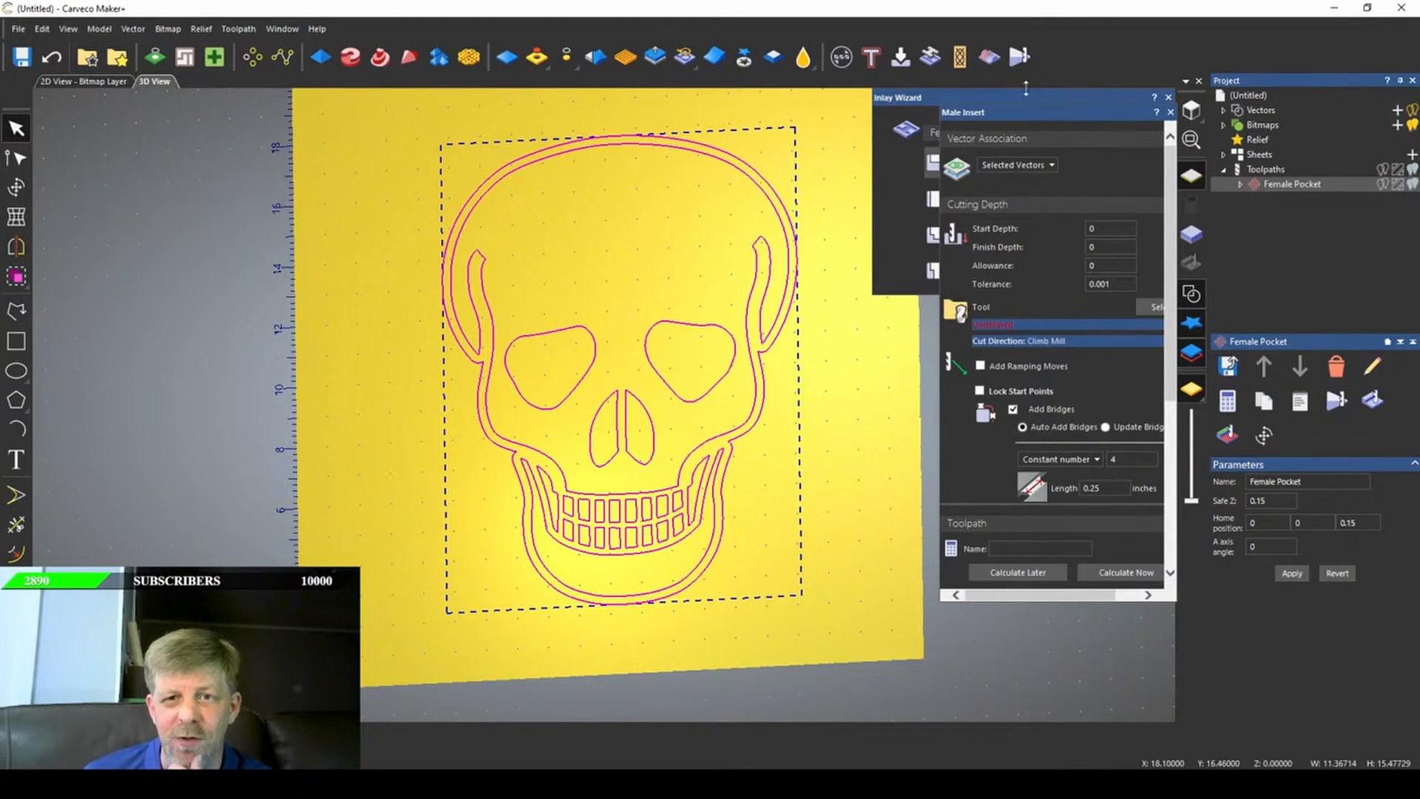
{"action": "left_click", "coordinate": [1119, 245]}
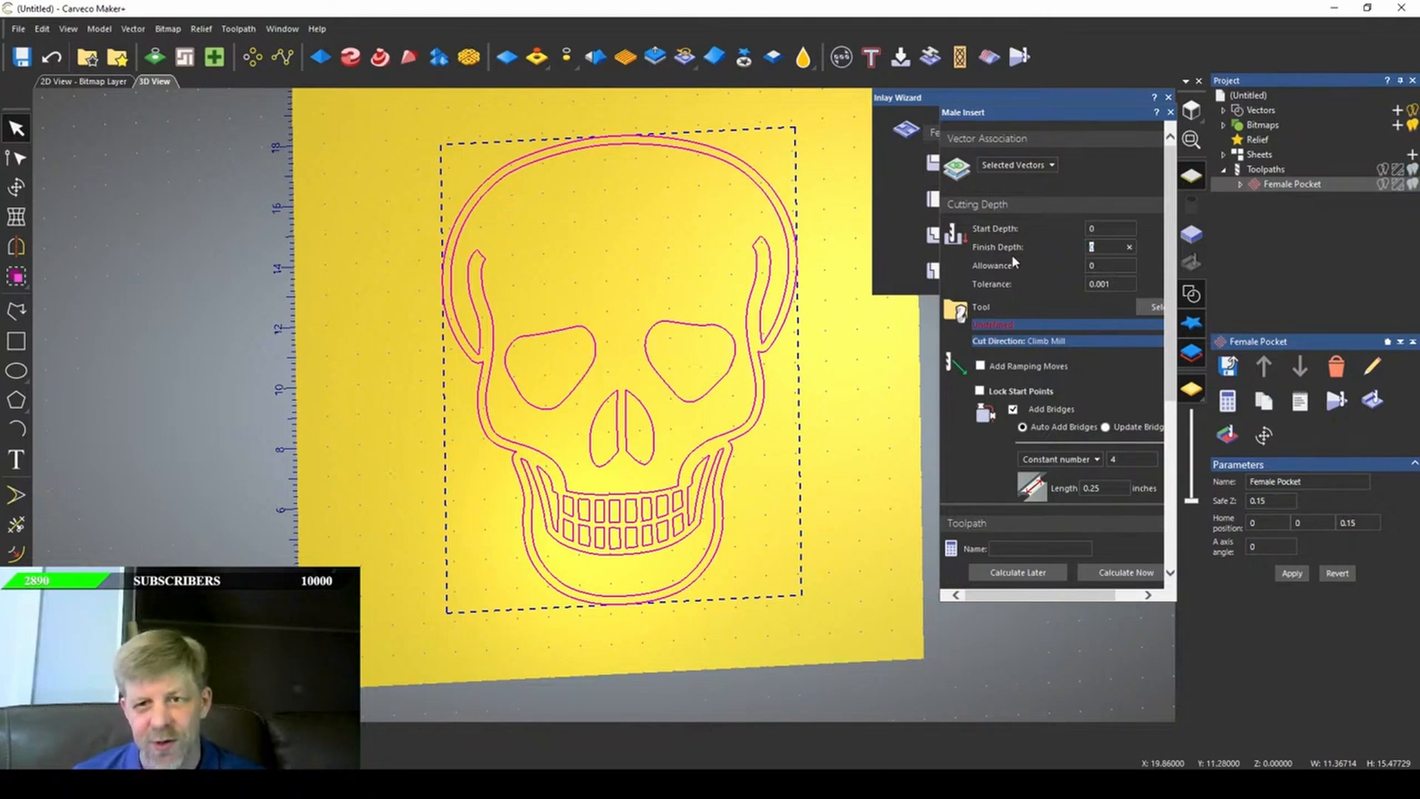
{"action": "scroll", "coordinate": [1015, 260], "scroll_direction": "down", "scroll_amount": 1}
{"action": "left_click", "coordinate": [1156, 236]}
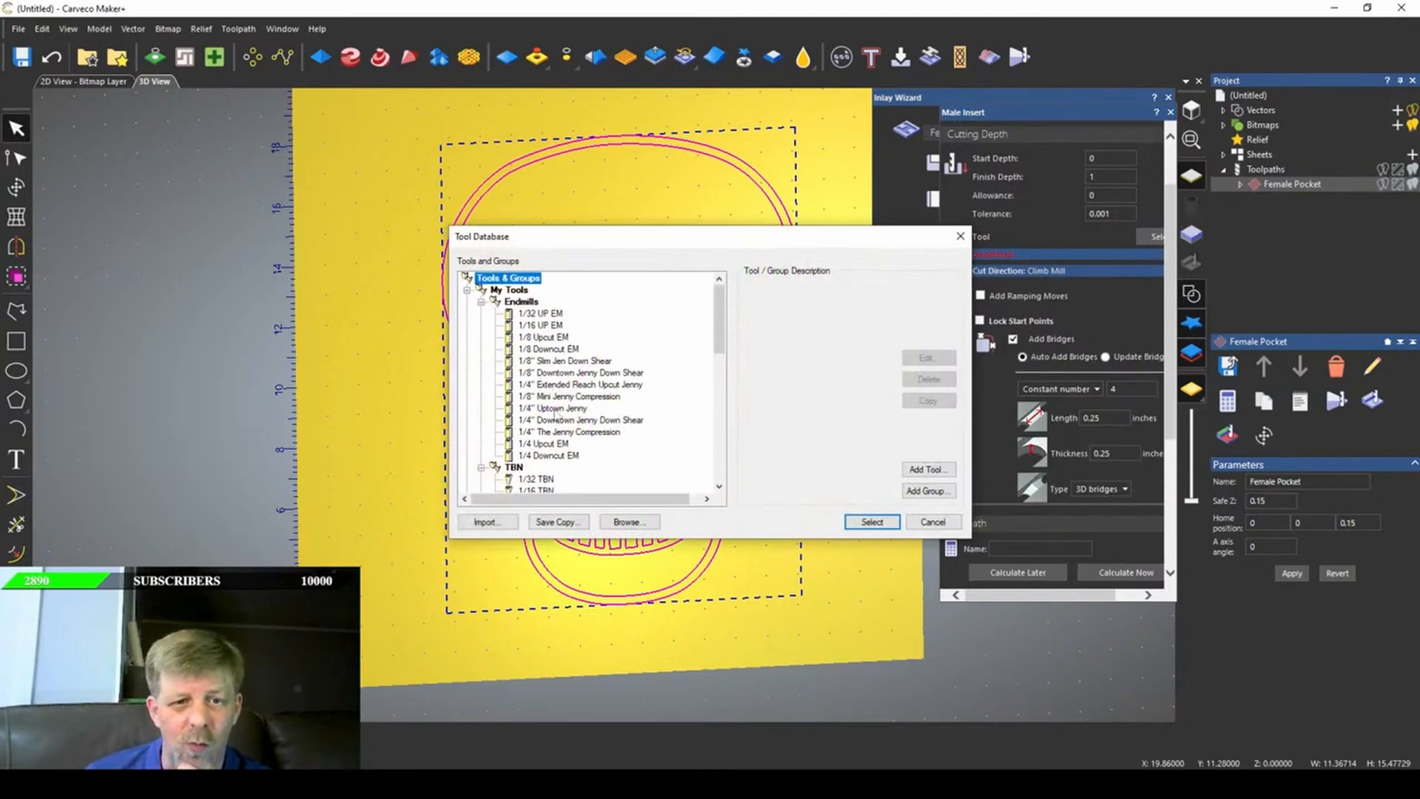
{"action": "left_click", "coordinate": [558, 398]}
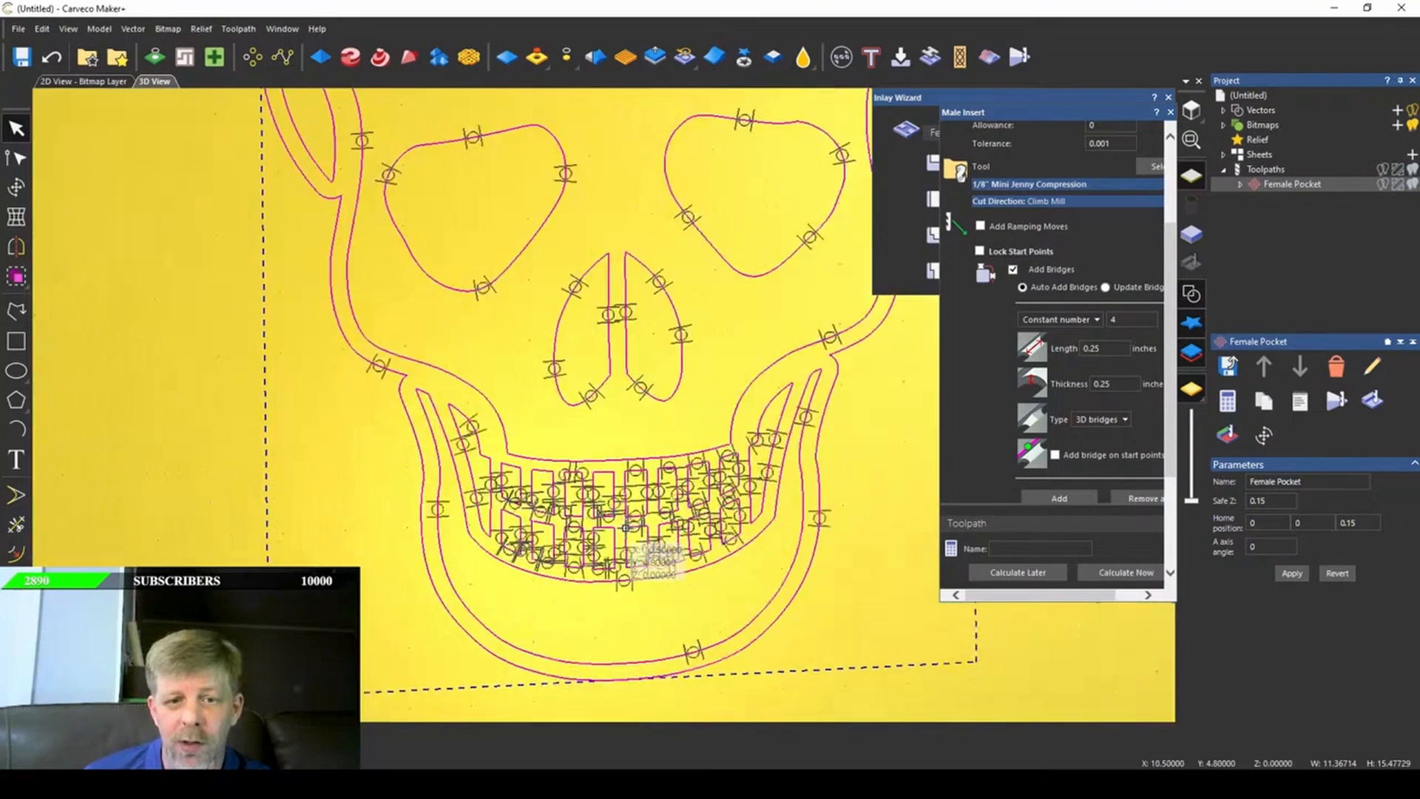
{"action": "scroll", "coordinate": [643, 548], "scroll_direction": "up", "scroll_amount": 4}
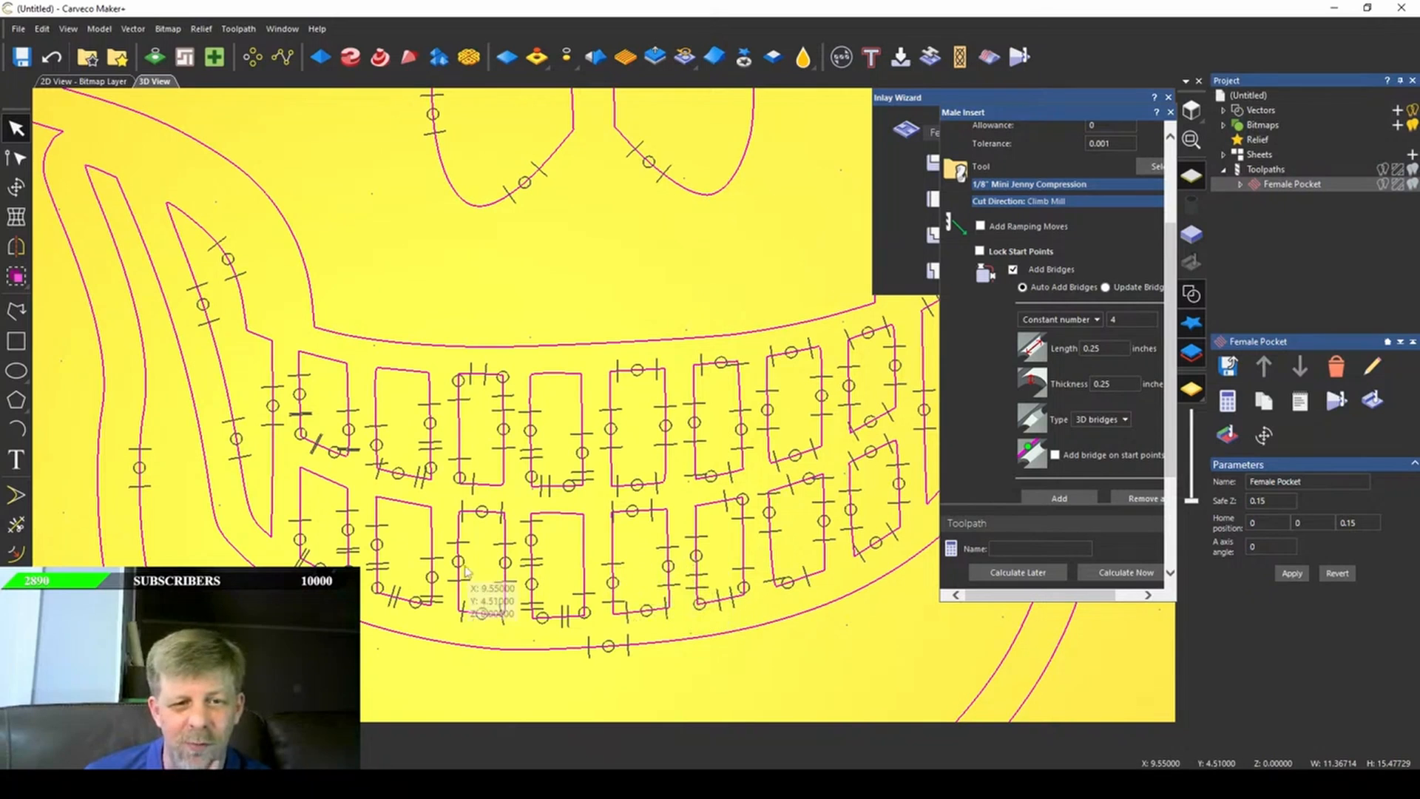
{"action": "scroll", "coordinate": [497, 591], "scroll_direction": "down", "scroll_amount": 3}
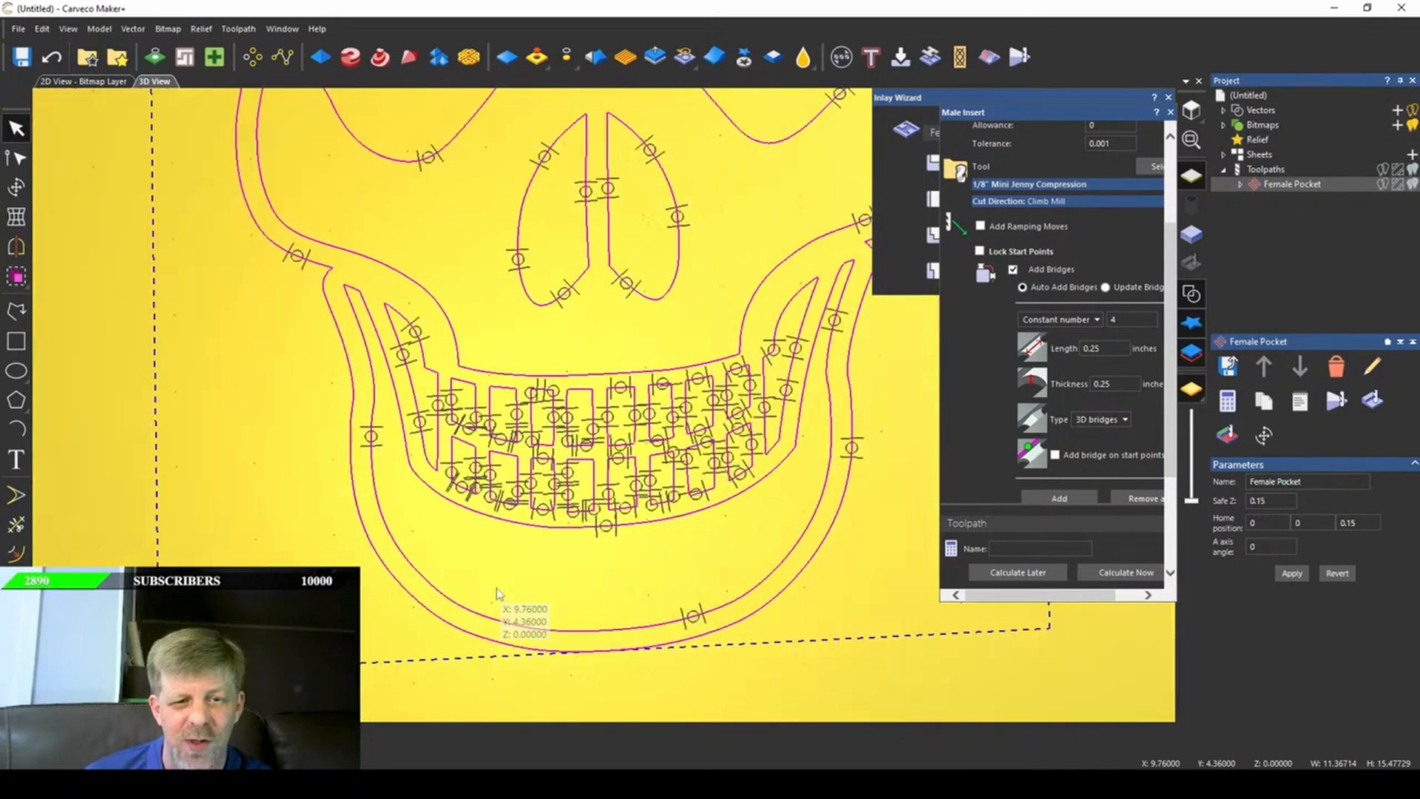
- Remove all the automatic bridges from the skull vectors and calculate the male insert toolpath
{"action": "scroll", "coordinate": [497, 591], "scroll_direction": "down", "scroll_amount": 2}
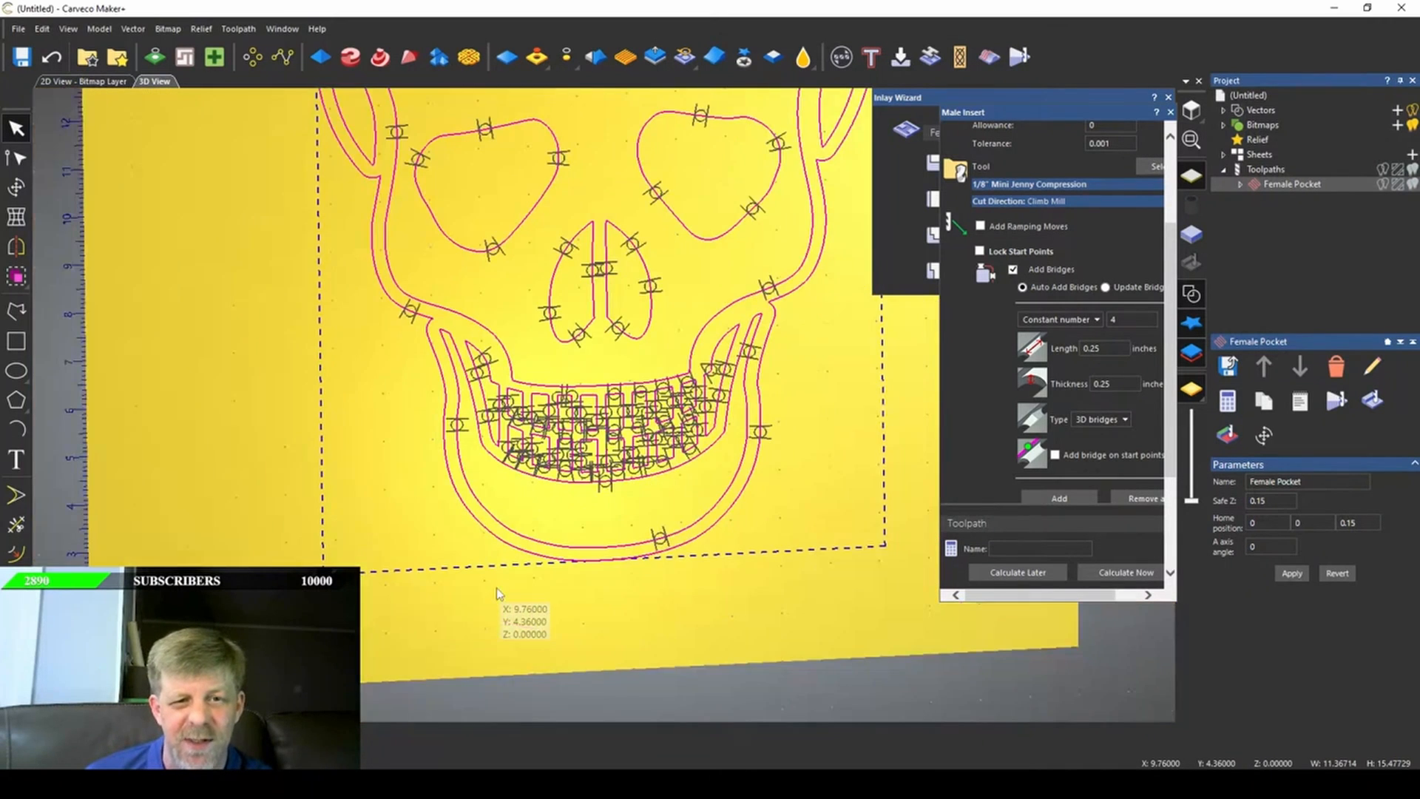
{"action": "left_click", "coordinate": [1140, 500]}
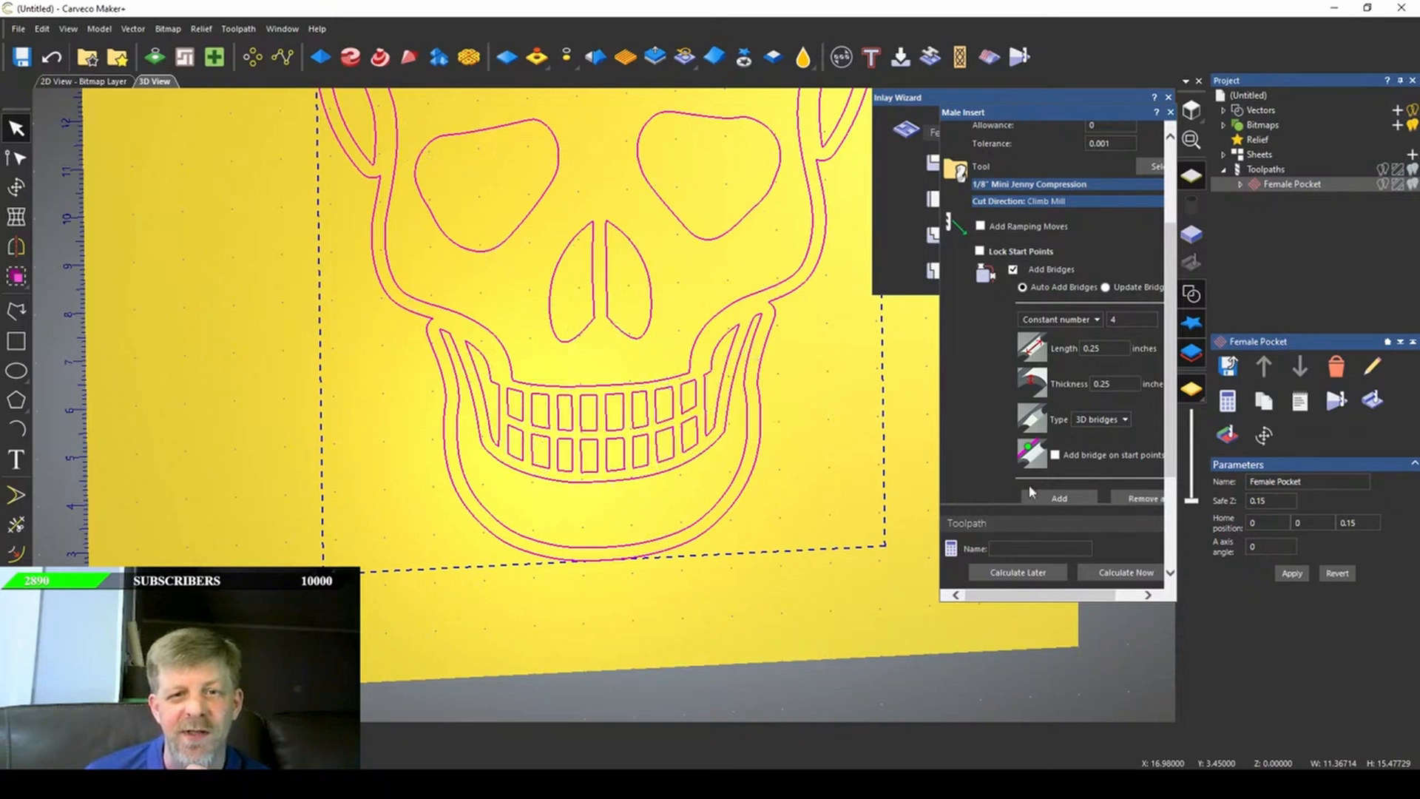
{"action": "scroll", "coordinate": [684, 255], "scroll_direction": "down", "scroll_amount": 3}
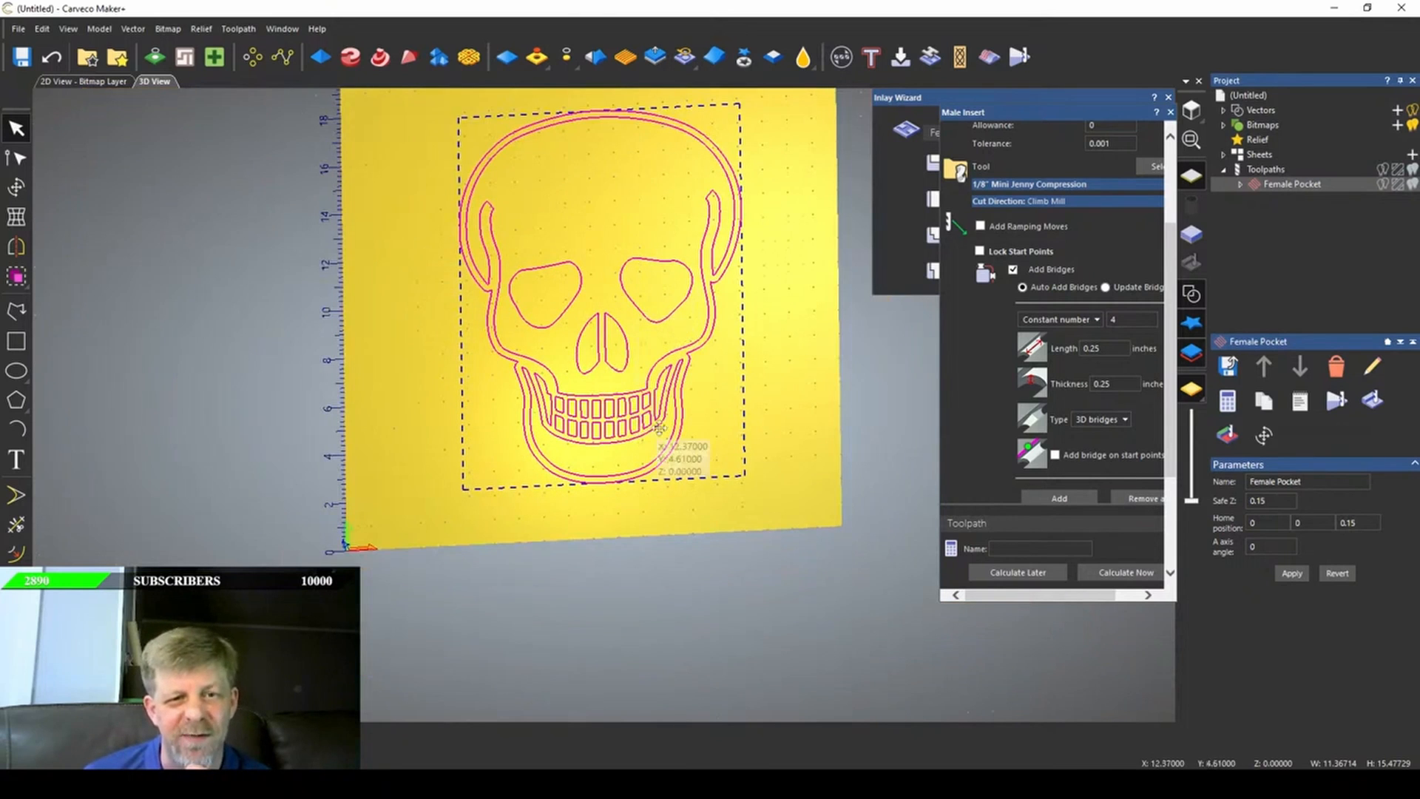
{"action": "scroll", "coordinate": [592, 387], "scroll_direction": "up", "scroll_amount": 3}
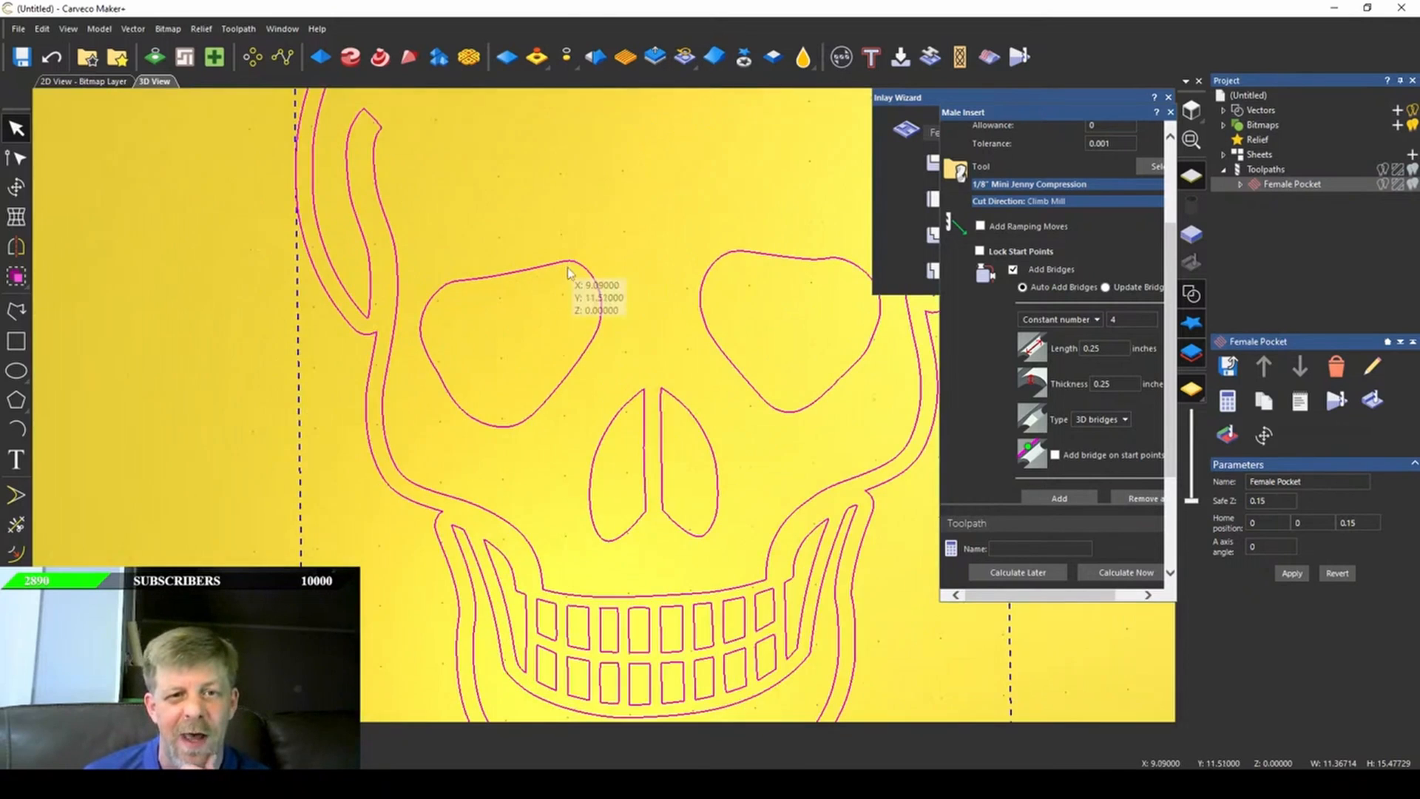
{"action": "scroll", "coordinate": [587, 296], "scroll_direction": "down", "scroll_amount": 2}
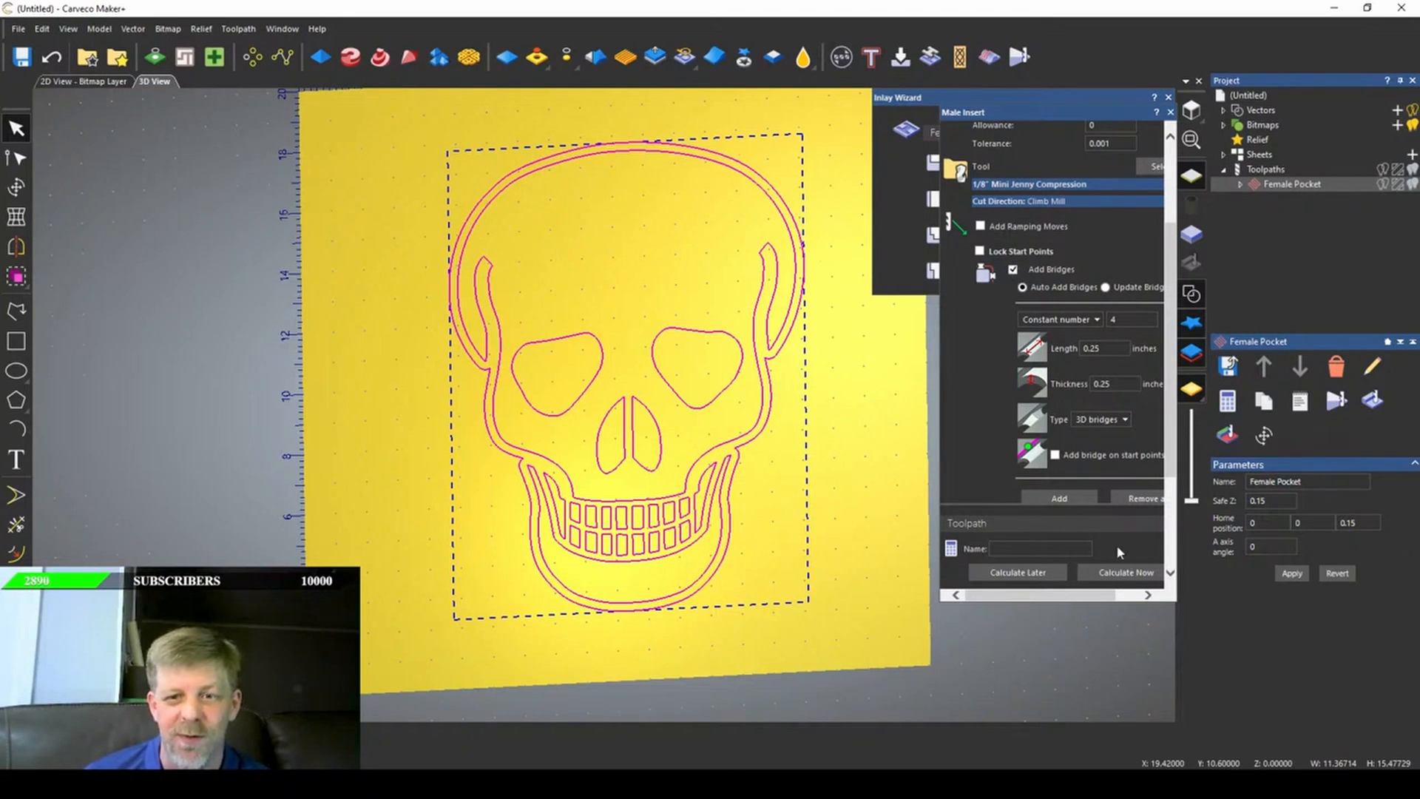
{"action": "left_click", "coordinate": [1126, 572]}
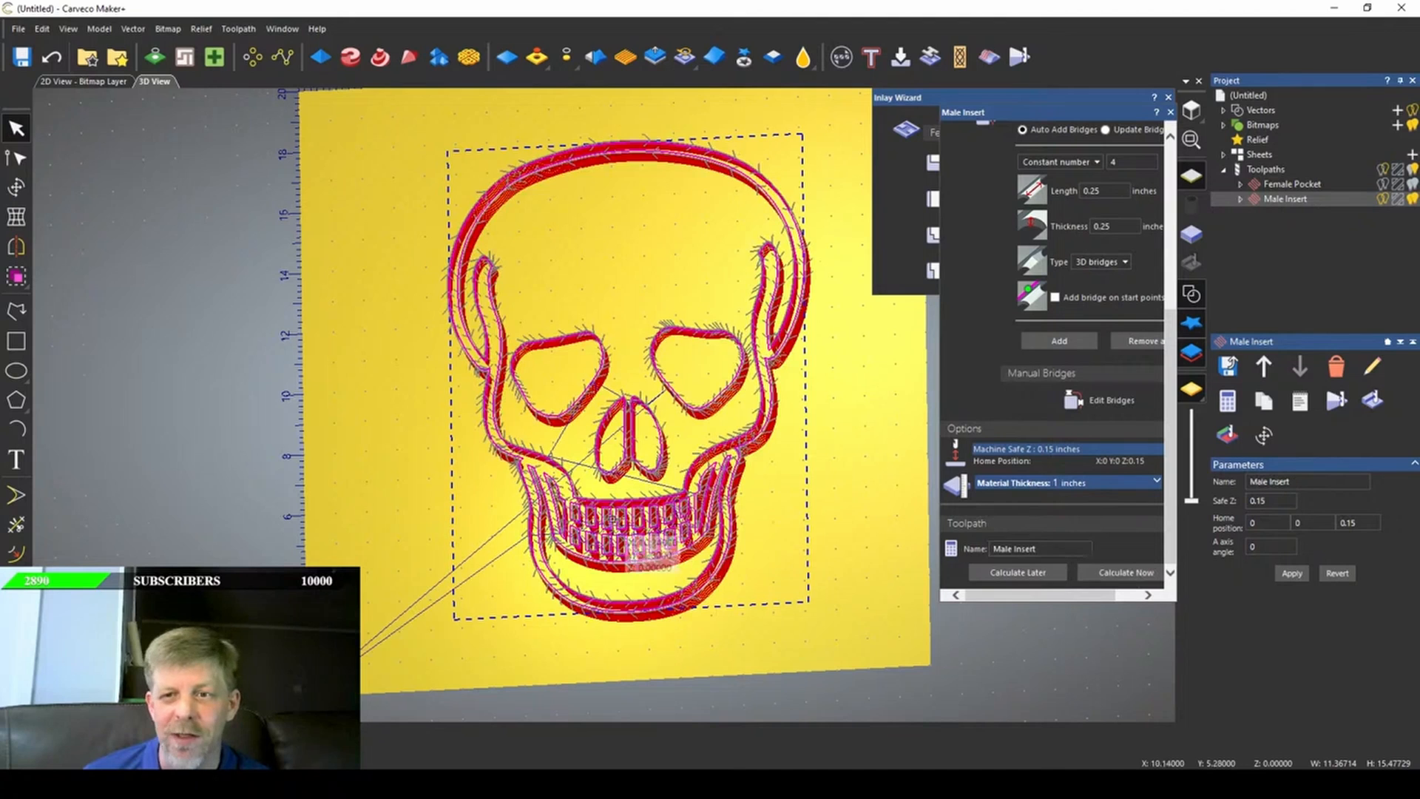
- Simulate the Male Insert toolpath and inspect the cuts around the nose, teeth and jaw up close
{"action": "left_click", "coordinate": [1372, 401]}
{"action": "scroll", "coordinate": [649, 475], "scroll_direction": "up", "scroll_amount": 5}
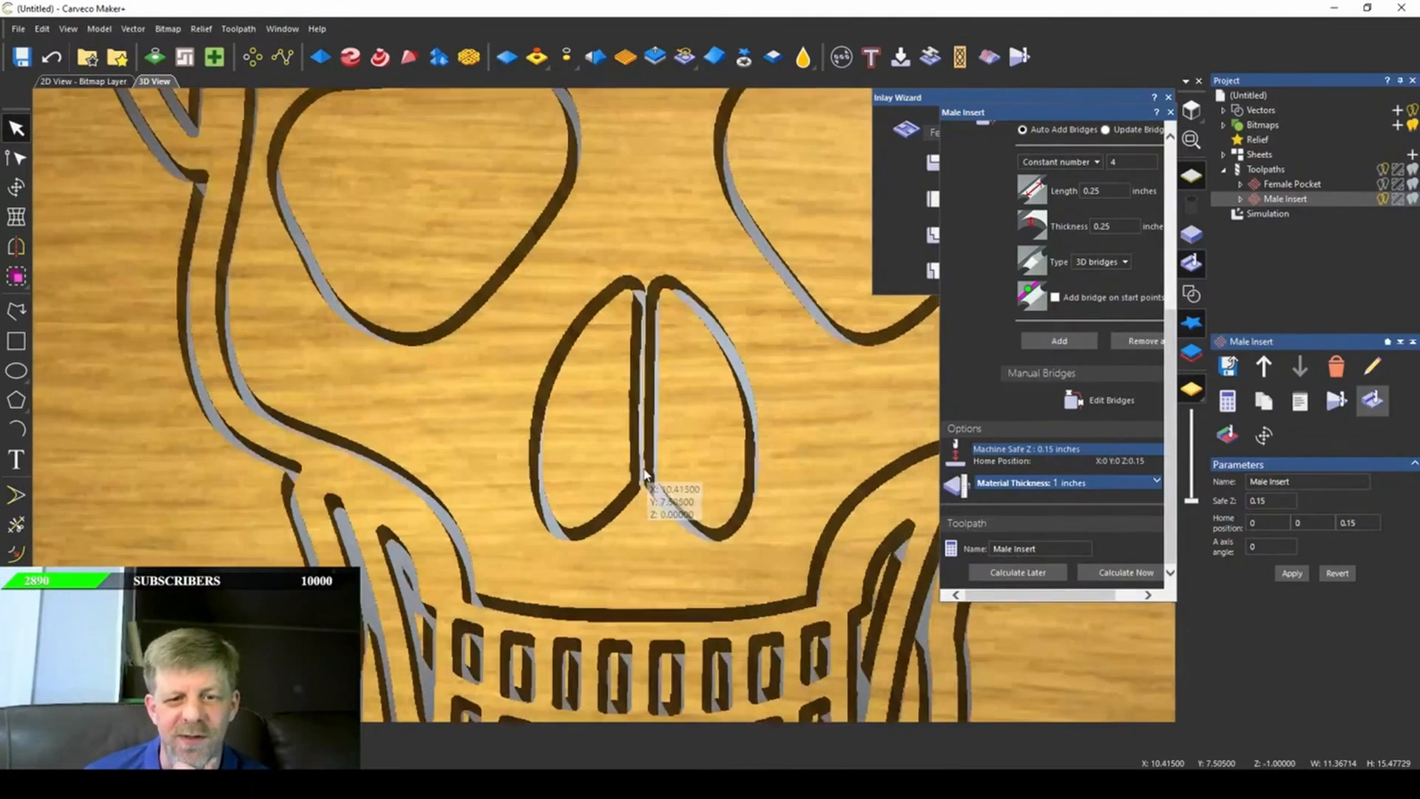
{"action": "scroll", "coordinate": [650, 518], "scroll_direction": "down", "scroll_amount": 5}
{"action": "scroll", "coordinate": [573, 636], "scroll_direction": "up", "scroll_amount": 6}
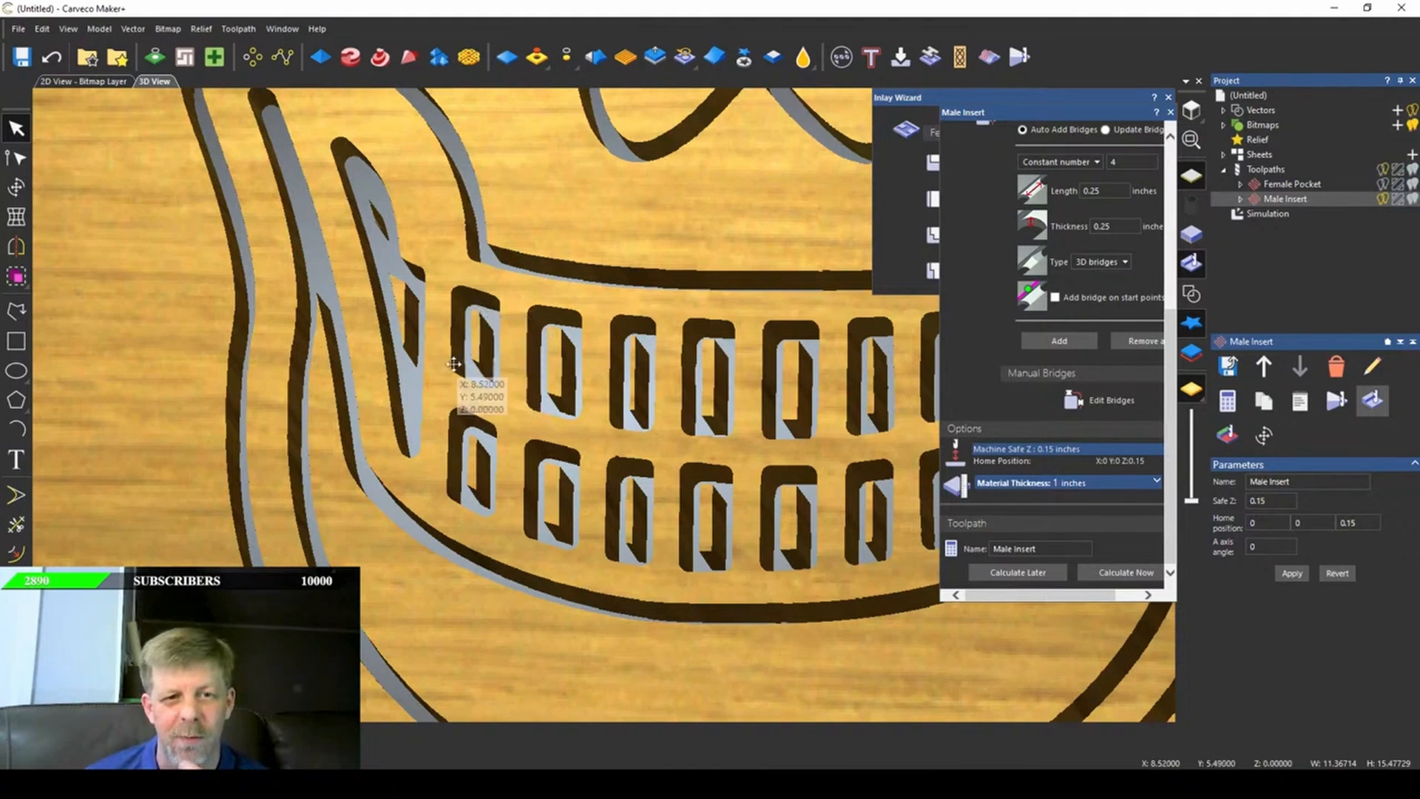
{"action": "scroll", "coordinate": [658, 353], "scroll_direction": "down", "scroll_amount": 3}
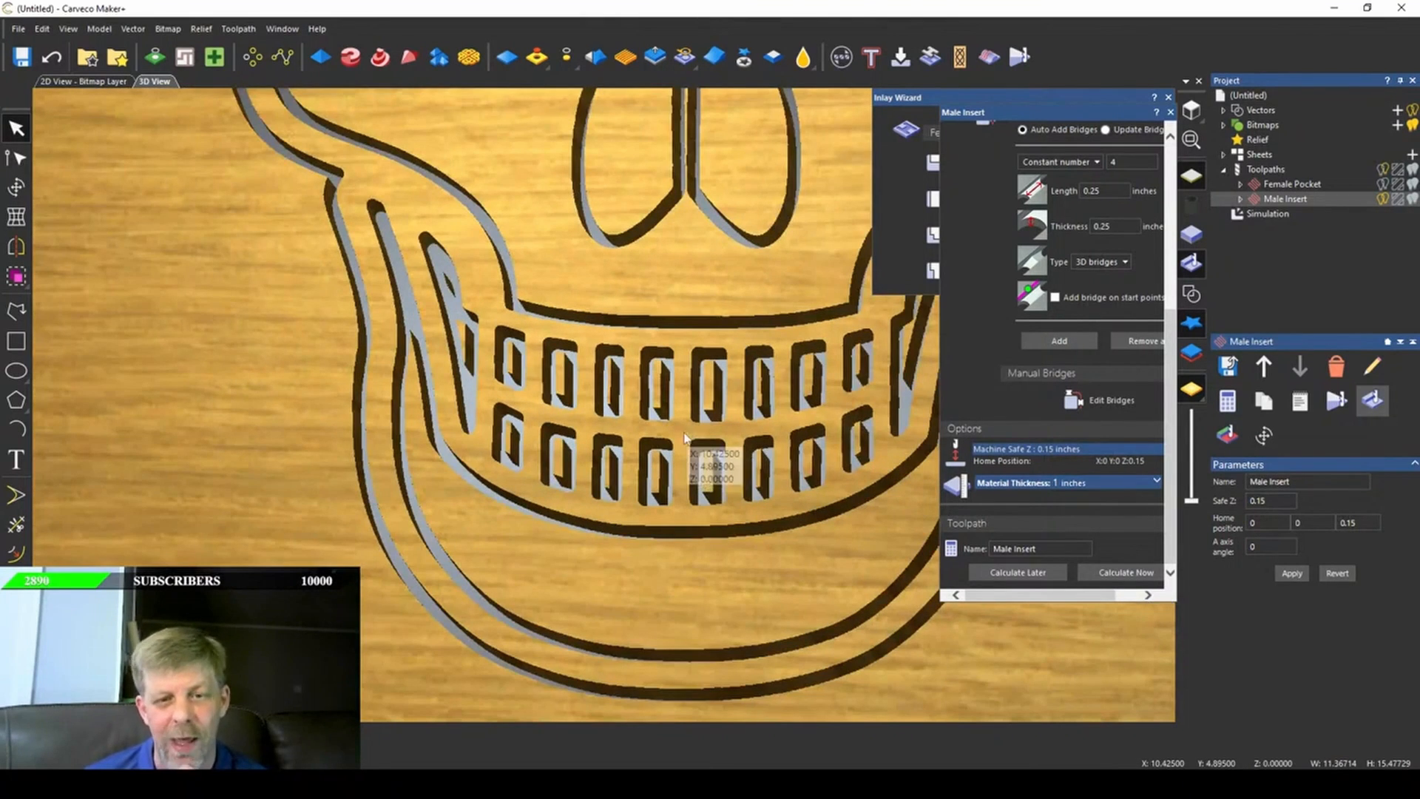
{"action": "scroll", "coordinate": [688, 437], "scroll_direction": "down", "scroll_amount": 2}
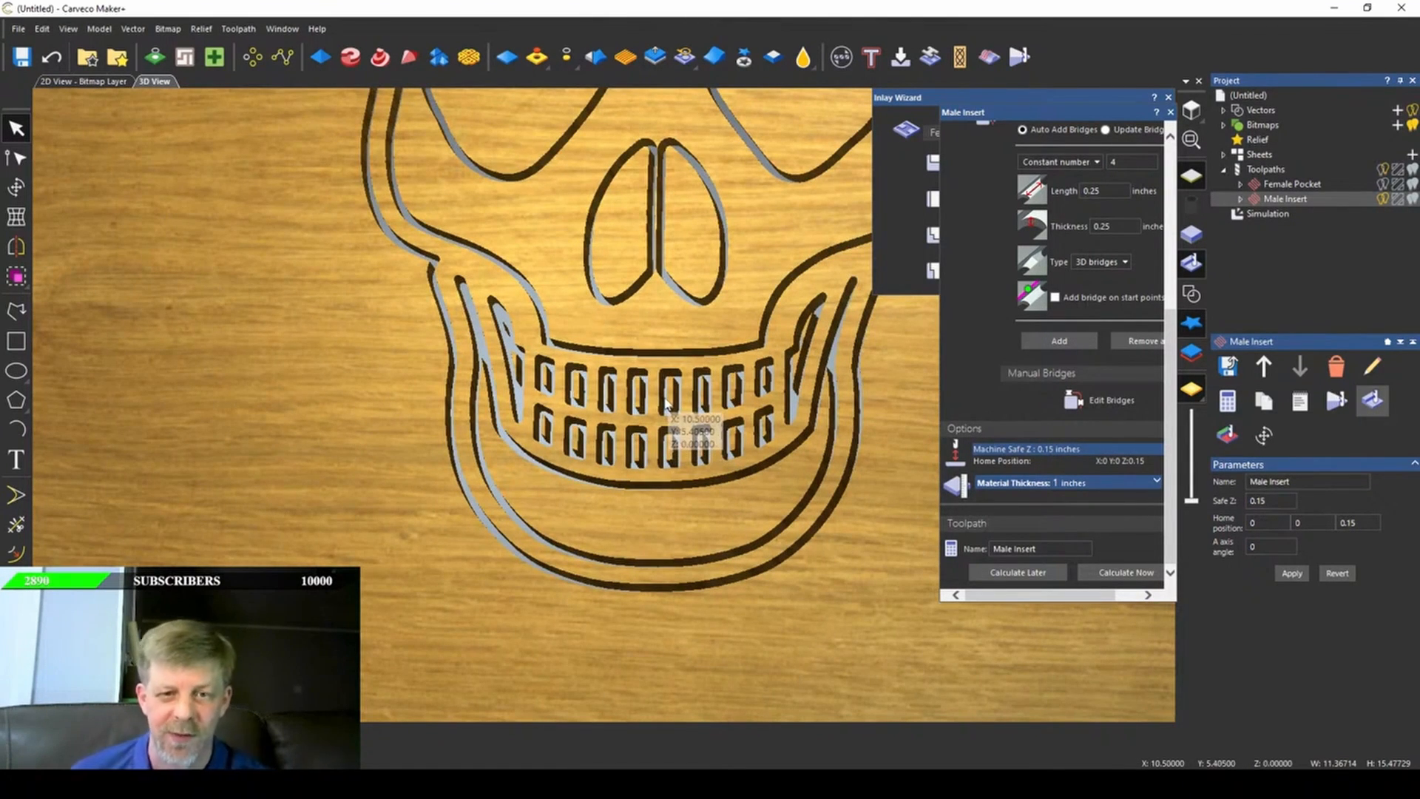
- Inspect the simulated male insert across the whole skull, viewing the eye sockets and nose tilted and straight from above
{"action": "scroll", "coordinate": [669, 403], "scroll_direction": "down", "scroll_amount": 3}
{"action": "scroll", "coordinate": [790, 260], "scroll_direction": "down", "scroll_amount": 2}
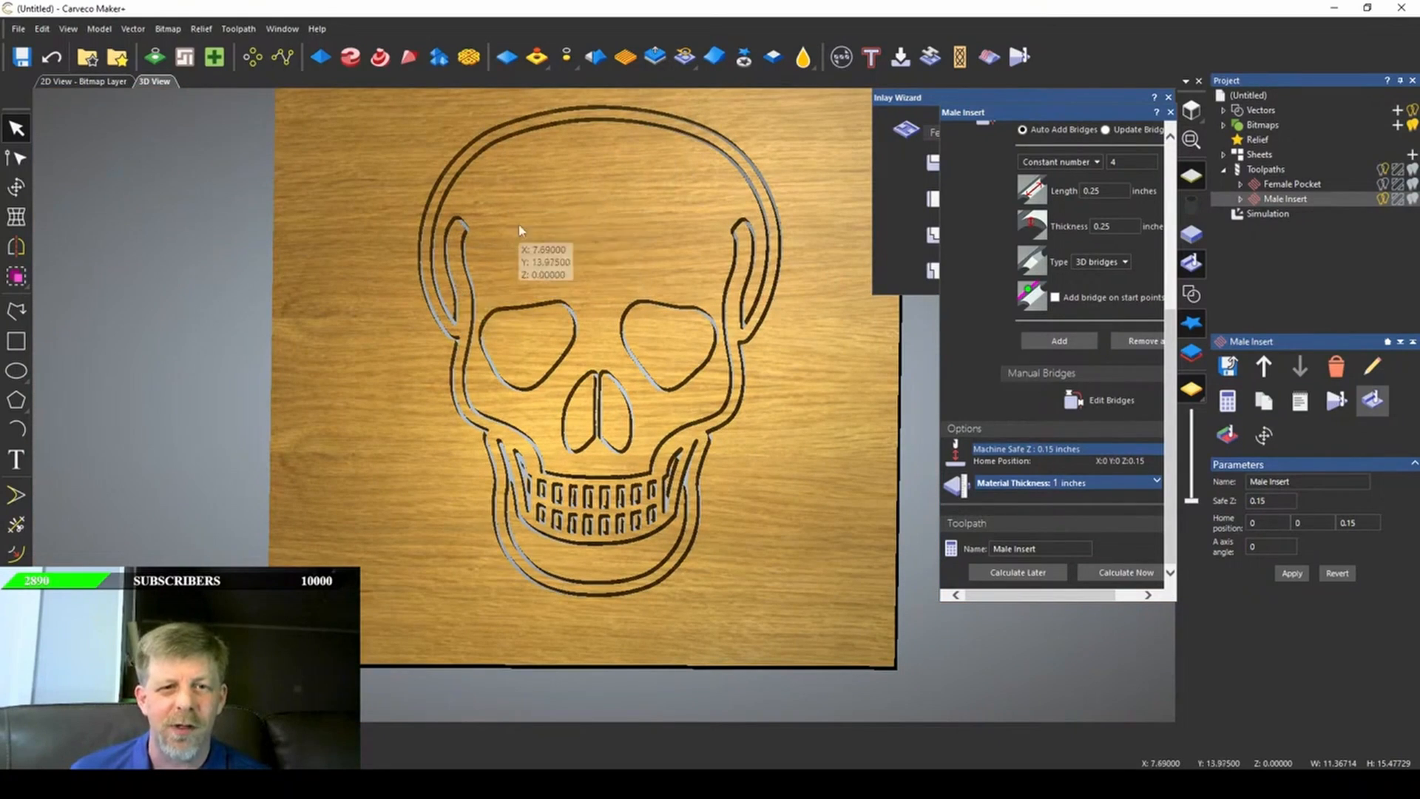
{"action": "scroll", "coordinate": [603, 414], "scroll_direction": "up", "scroll_amount": 3}
{"action": "left_click_drag", "start_coordinate": [743, 379], "coordinate": [653, 441]}
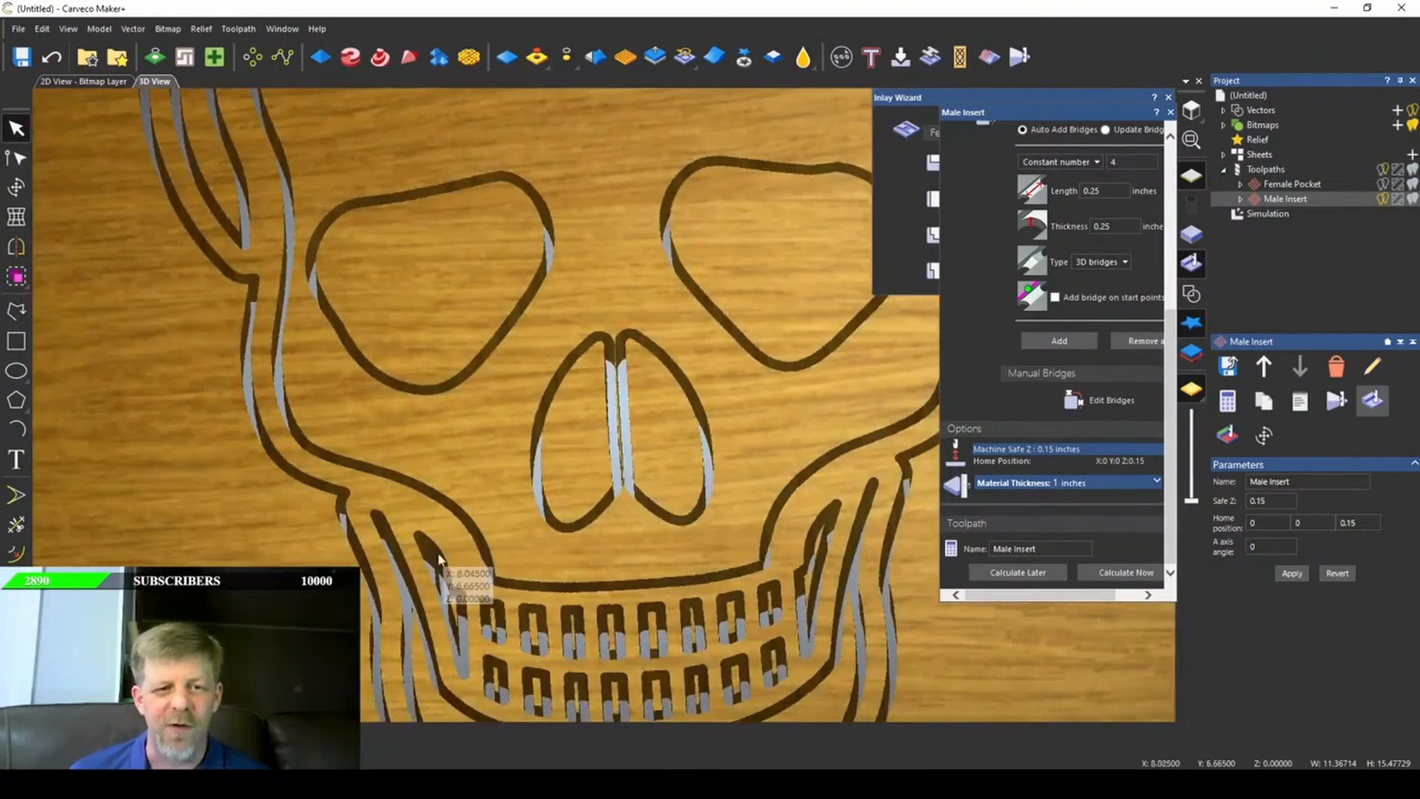
{"action": "left_click_drag", "start_coordinate": [327, 435], "coordinate": [642, 400]}
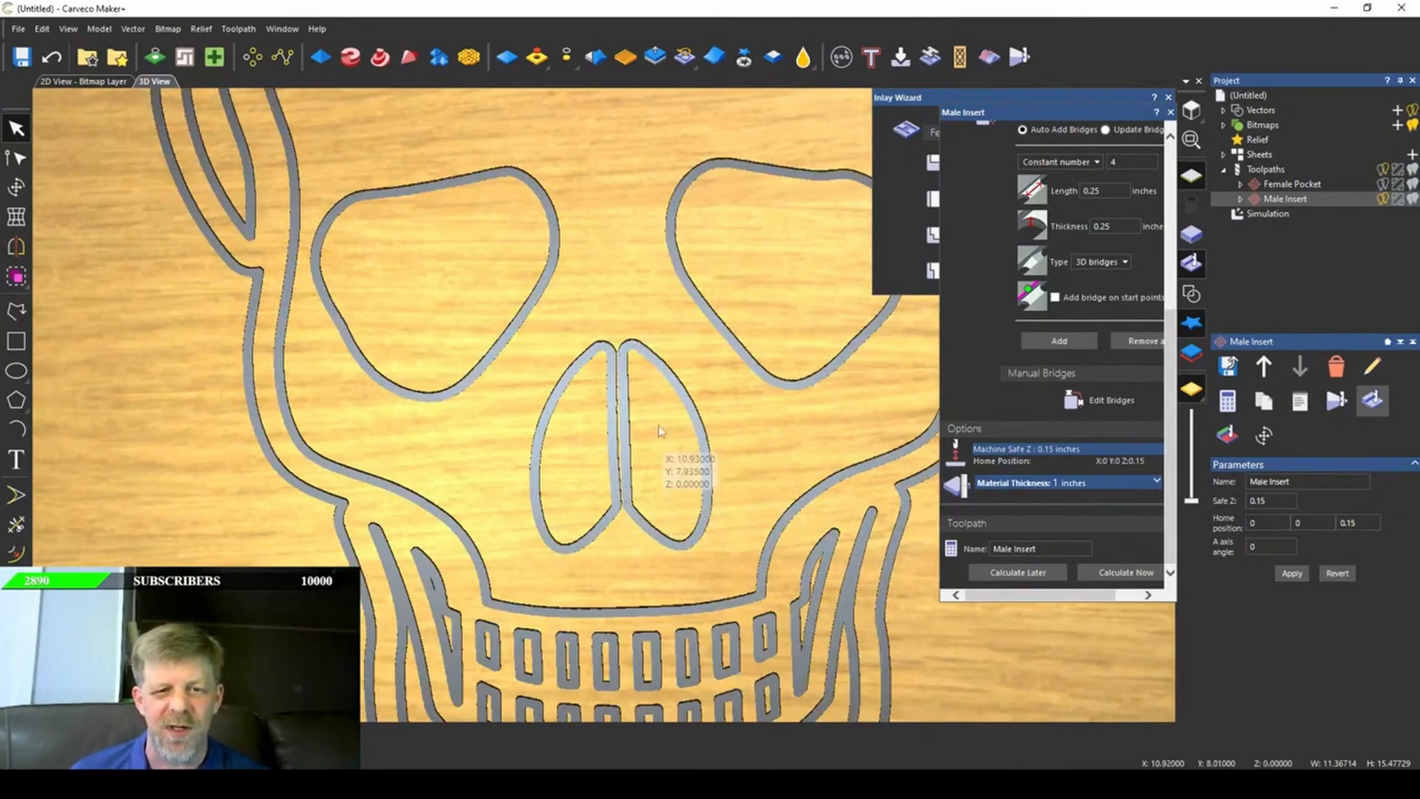
{"action": "scroll", "coordinate": [530, 323], "scroll_direction": "down", "scroll_amount": 3}
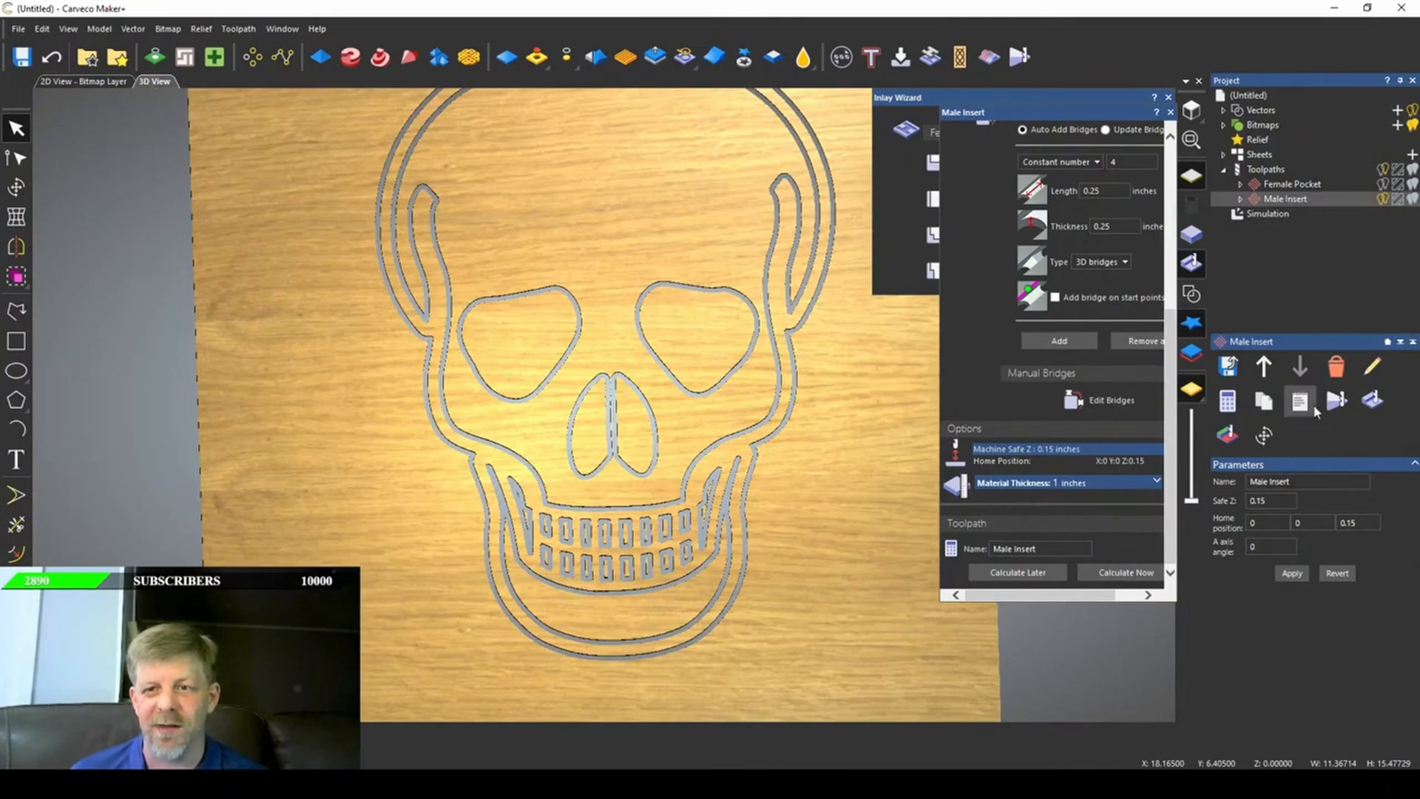
- Simulate the Female Pocket toolpath on top of the male insert simulation and inspect the nose, teeth and jaw from several angles
{"action": "left_click", "coordinate": [1287, 185]}
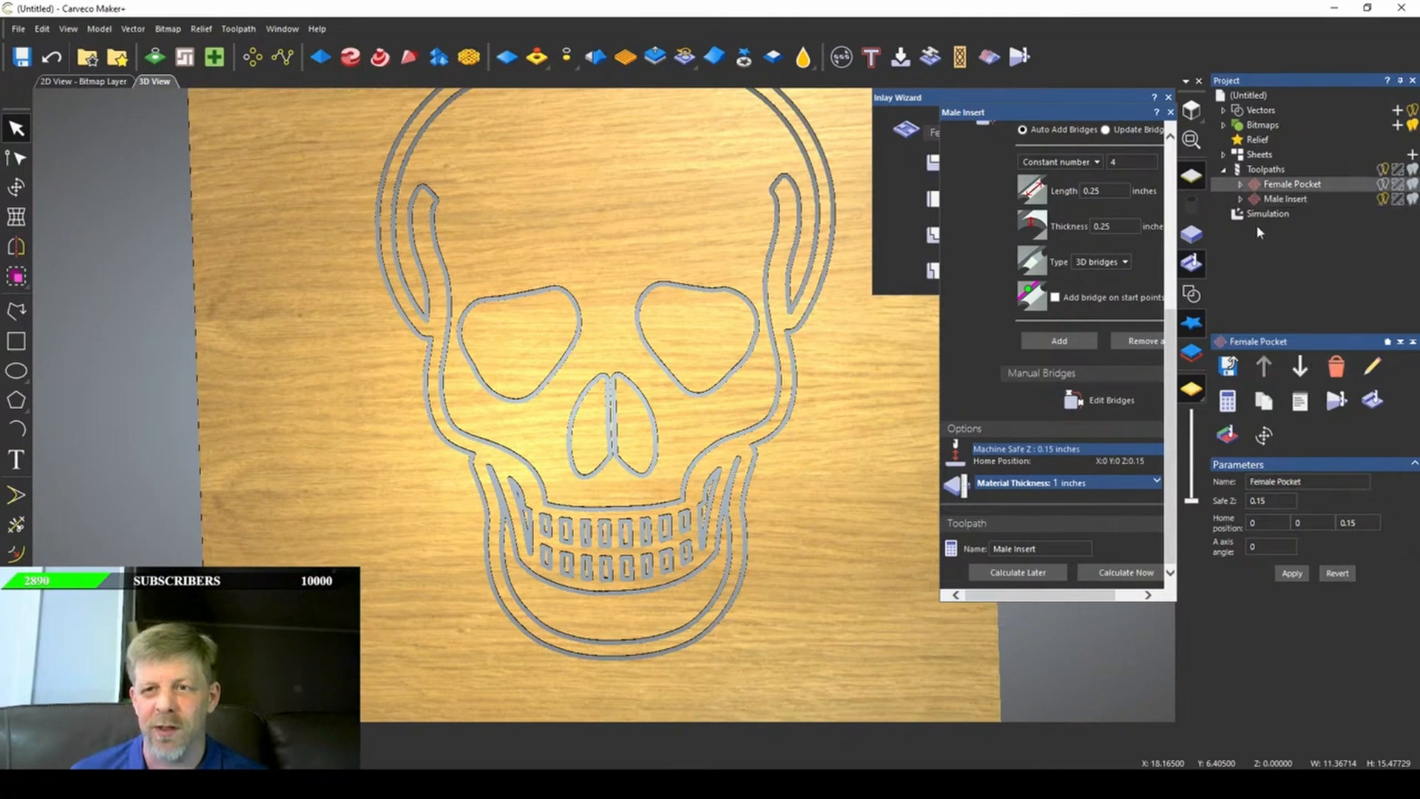
{"action": "left_click", "coordinate": [1372, 399]}
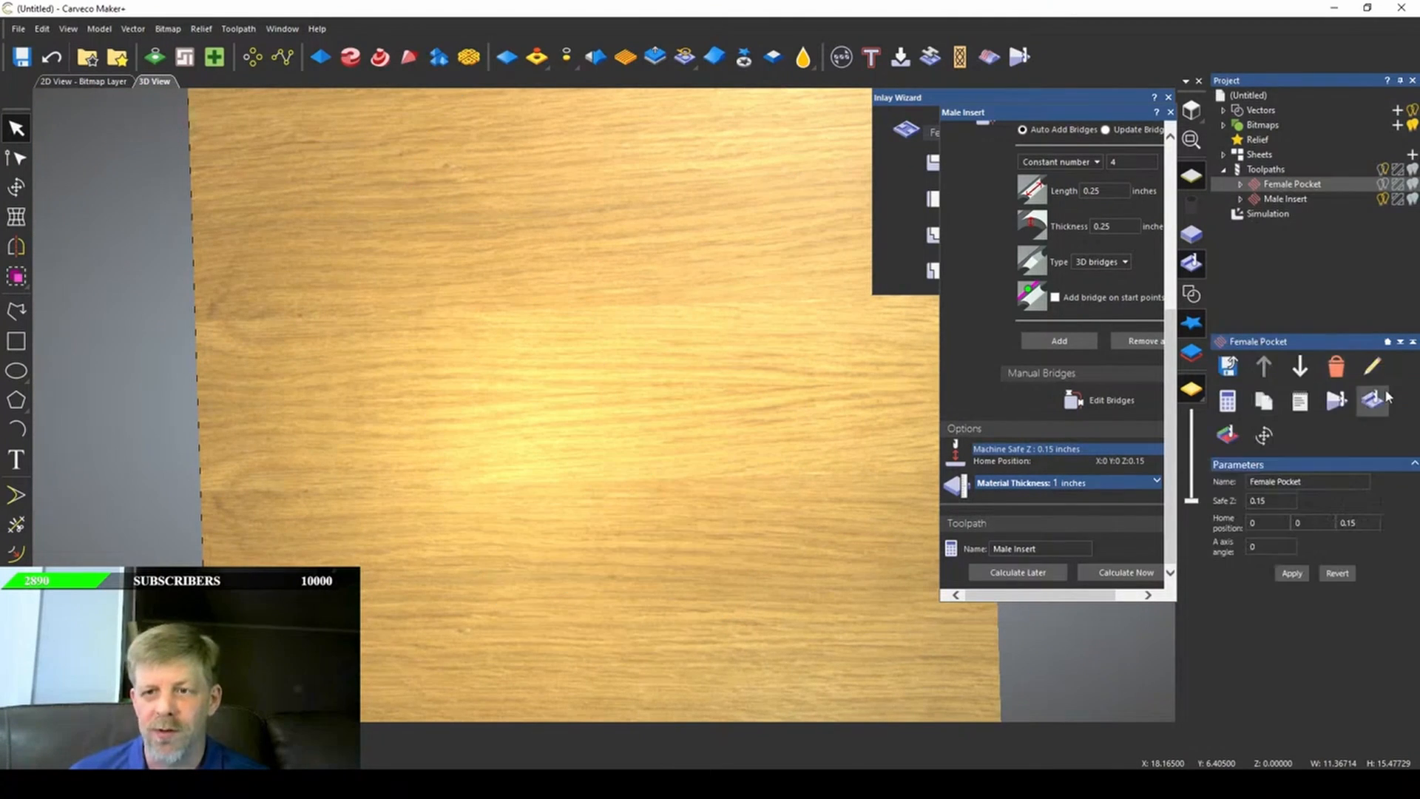
{"action": "scroll", "coordinate": [664, 218], "scroll_direction": "up", "scroll_amount": 5}
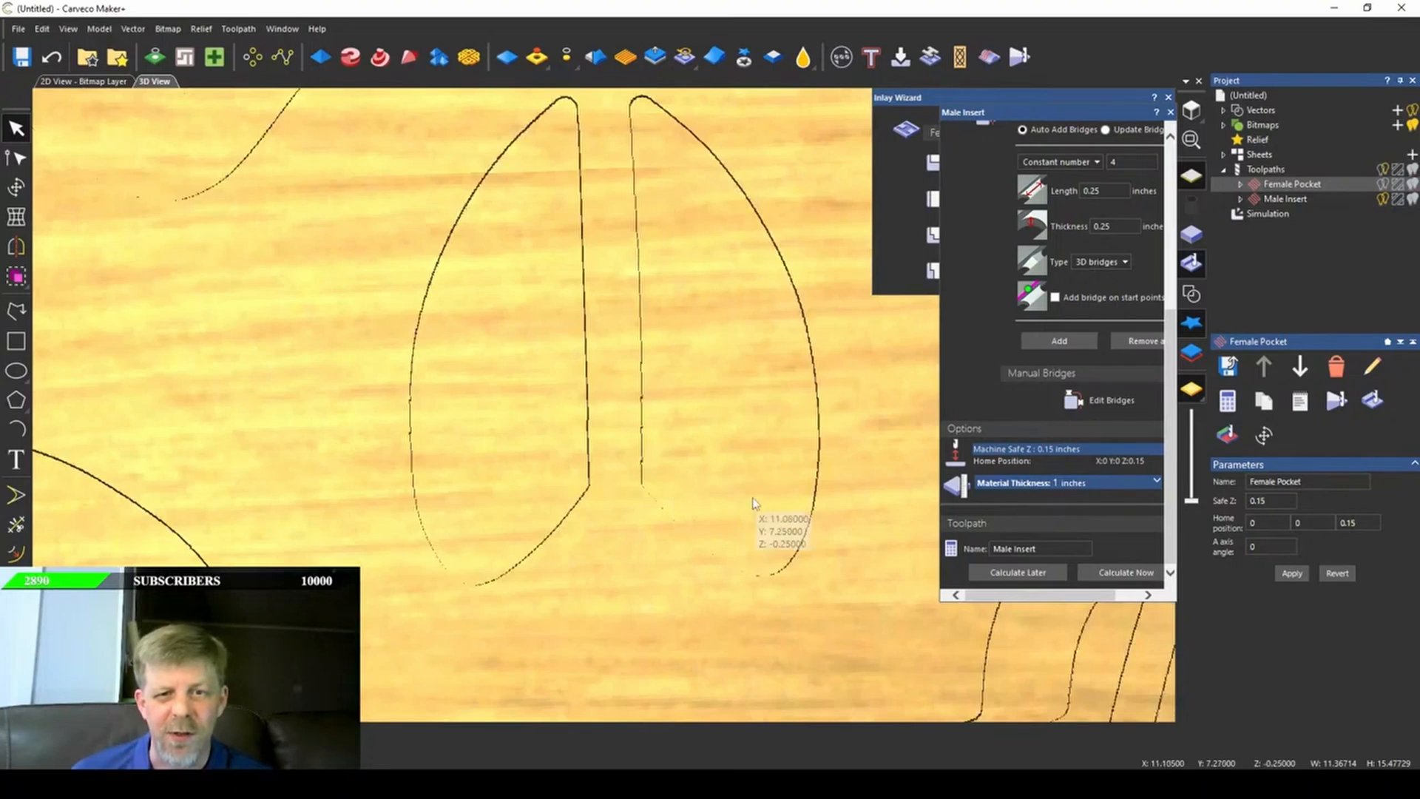
{"action": "scroll", "coordinate": [691, 440], "scroll_direction": "down", "scroll_amount": 4}
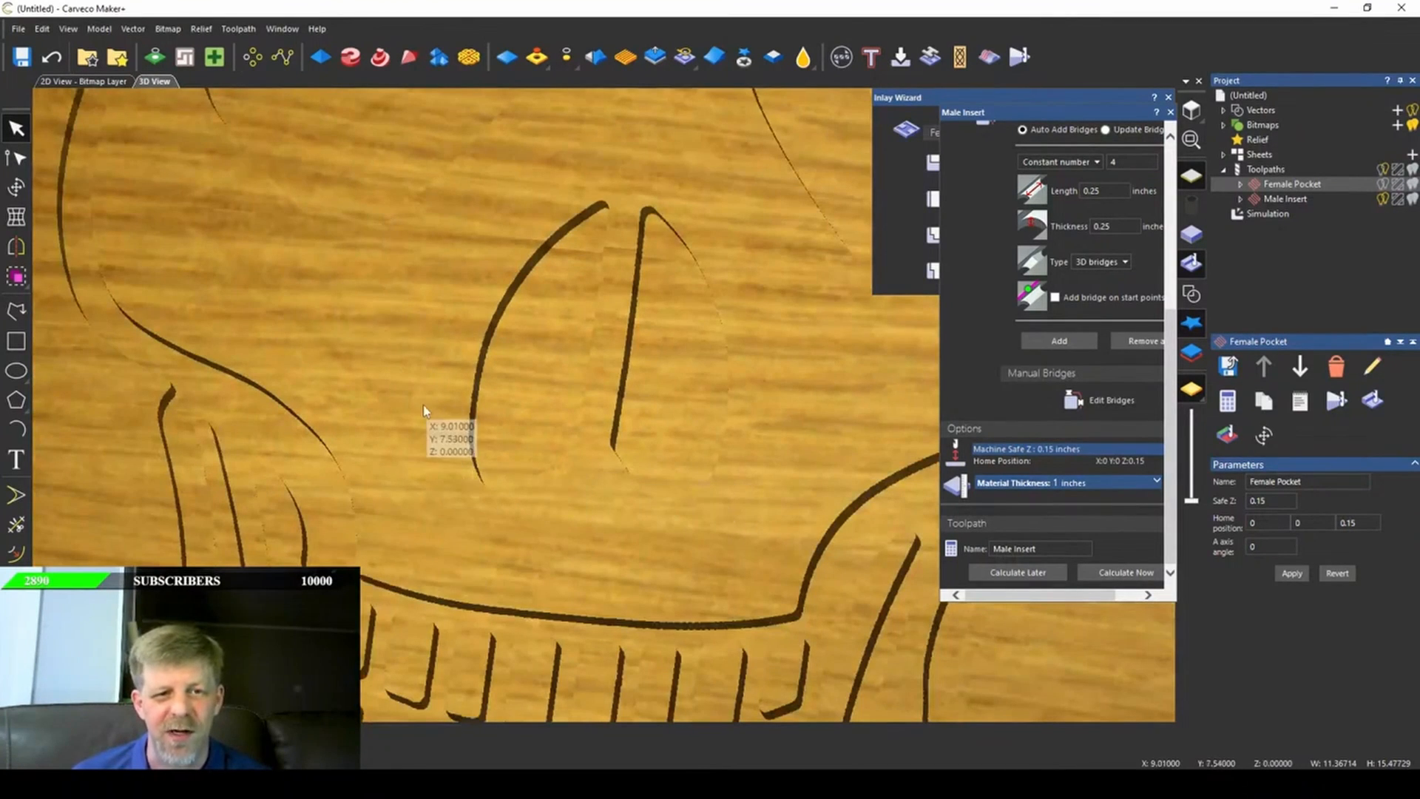
{"action": "left_click_drag", "start_coordinate": [425, 404], "coordinate": [538, 379]}
{"action": "scroll", "coordinate": [396, 596], "scroll_direction": "down", "scroll_amount": 1}
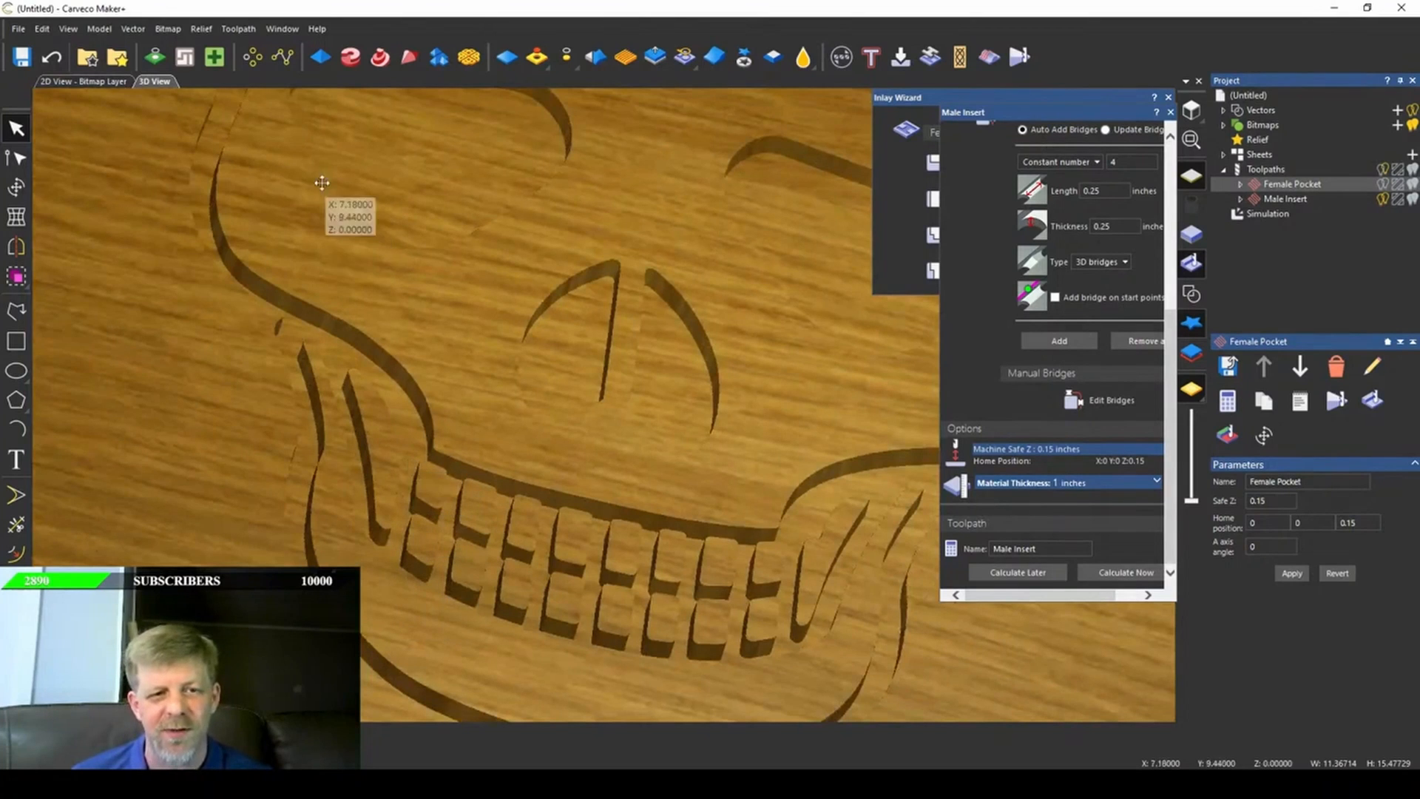
{"action": "scroll", "coordinate": [438, 398], "scroll_direction": "down", "scroll_amount": 2}
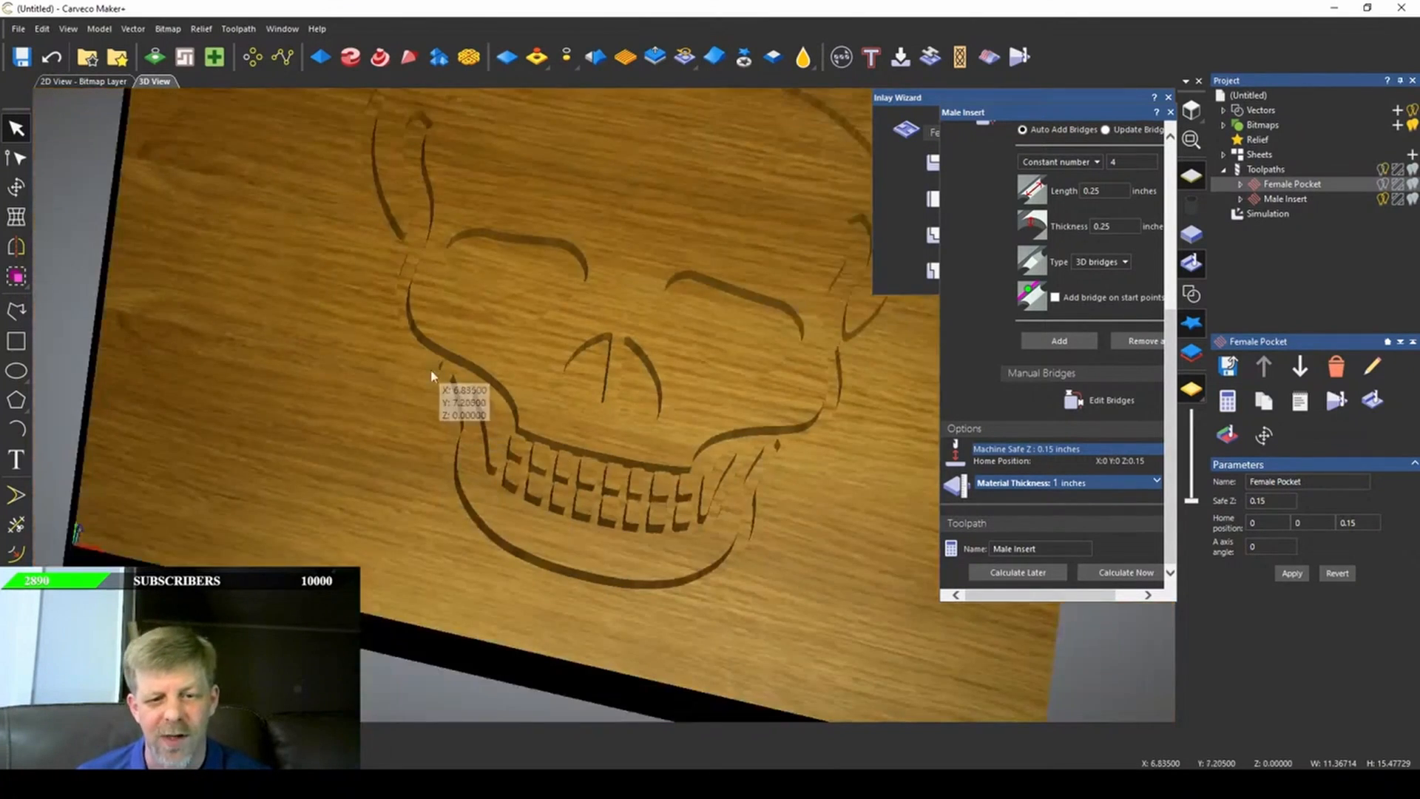
{"action": "left_click_drag", "start_coordinate": [432, 376], "coordinate": [379, 492]}
- Replace the combined simulation with one of only the Male Insert toolpath and inspect the cuts around the teeth
{"action": "left_click", "coordinate": [1268, 213]}
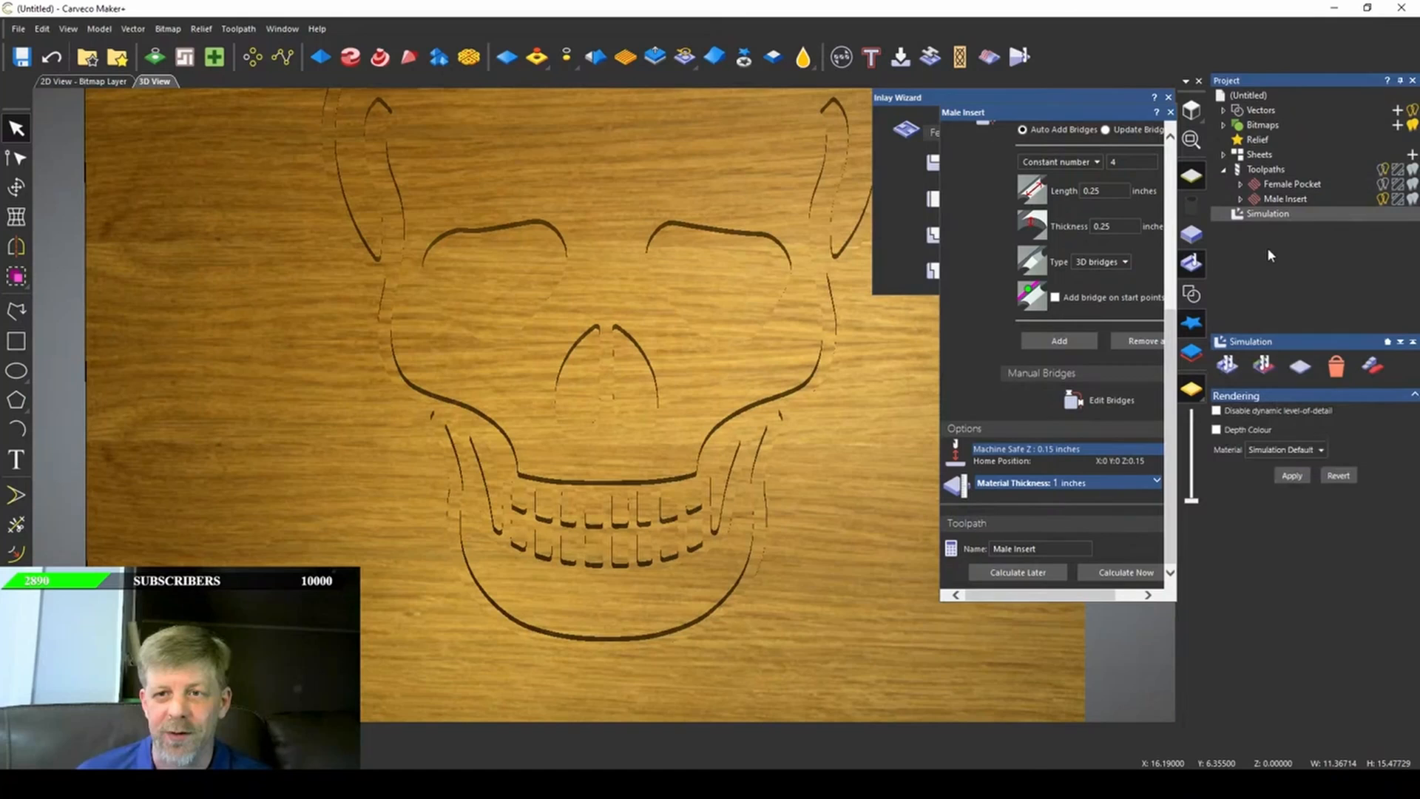
{"action": "left_click", "coordinate": [1331, 364]}
{"action": "left_click", "coordinate": [1378, 399]}
{"action": "left_click", "coordinate": [857, 235]}
{"action": "left_click", "coordinate": [1278, 185]}
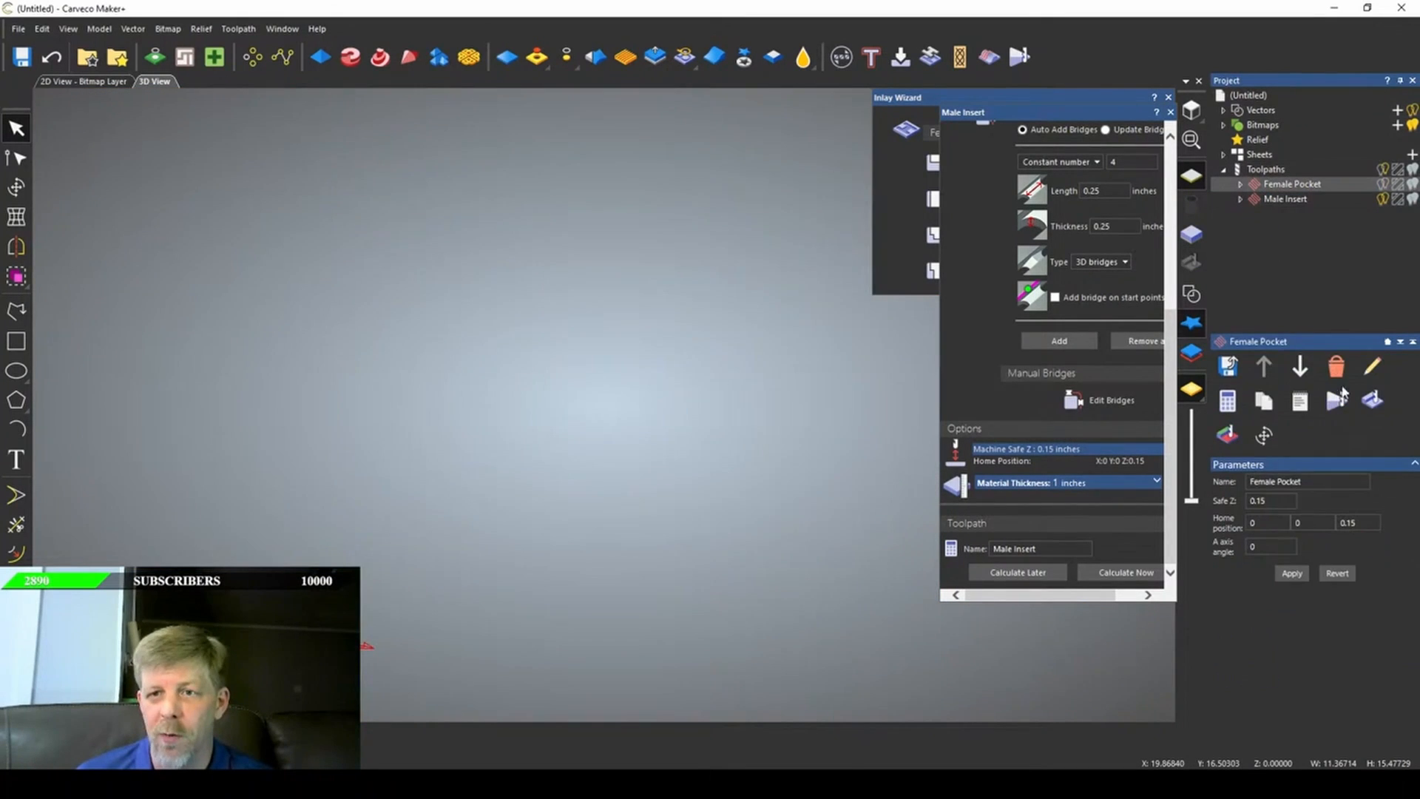
{"action": "left_click", "coordinate": [1372, 399]}
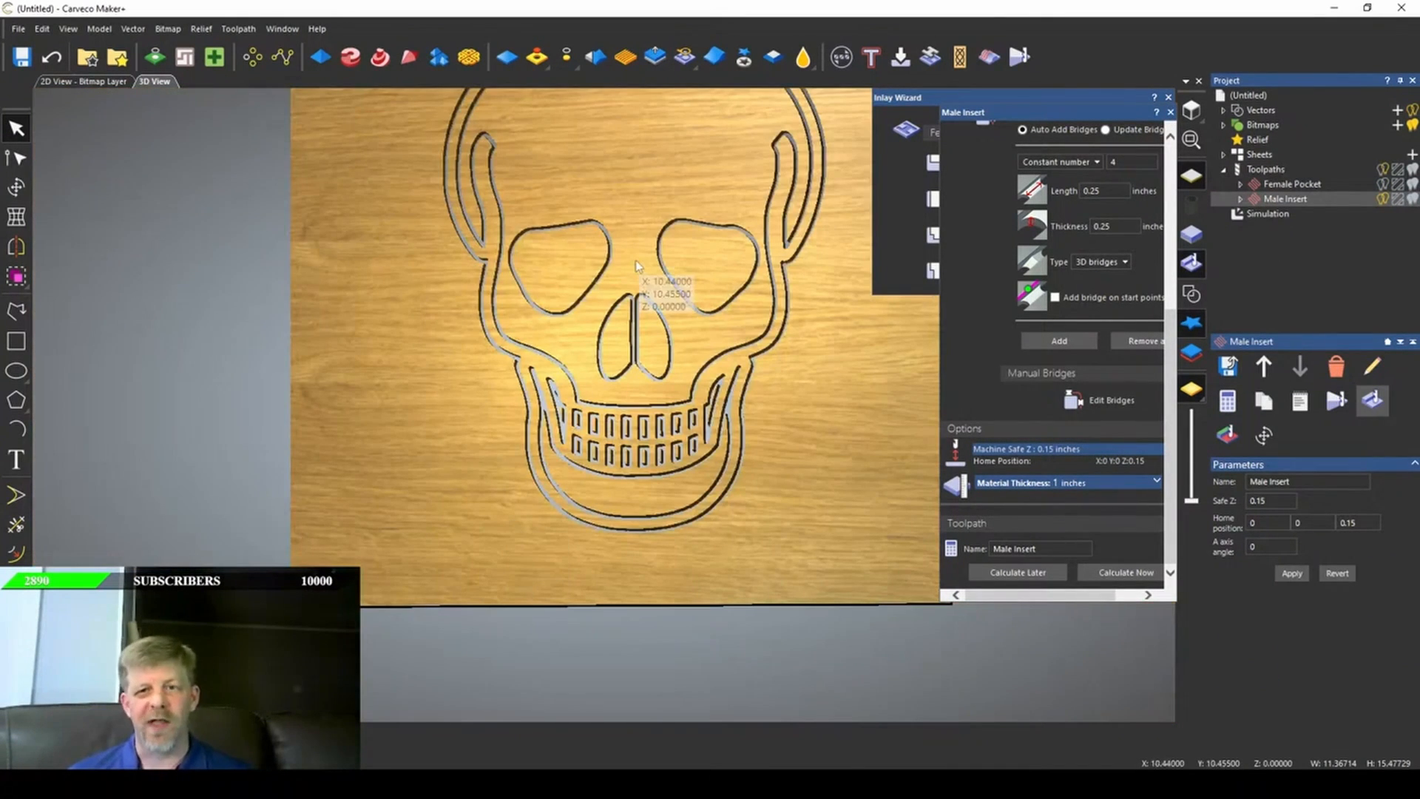
{"action": "scroll", "coordinate": [553, 216], "scroll_direction": "down", "scroll_amount": 3}
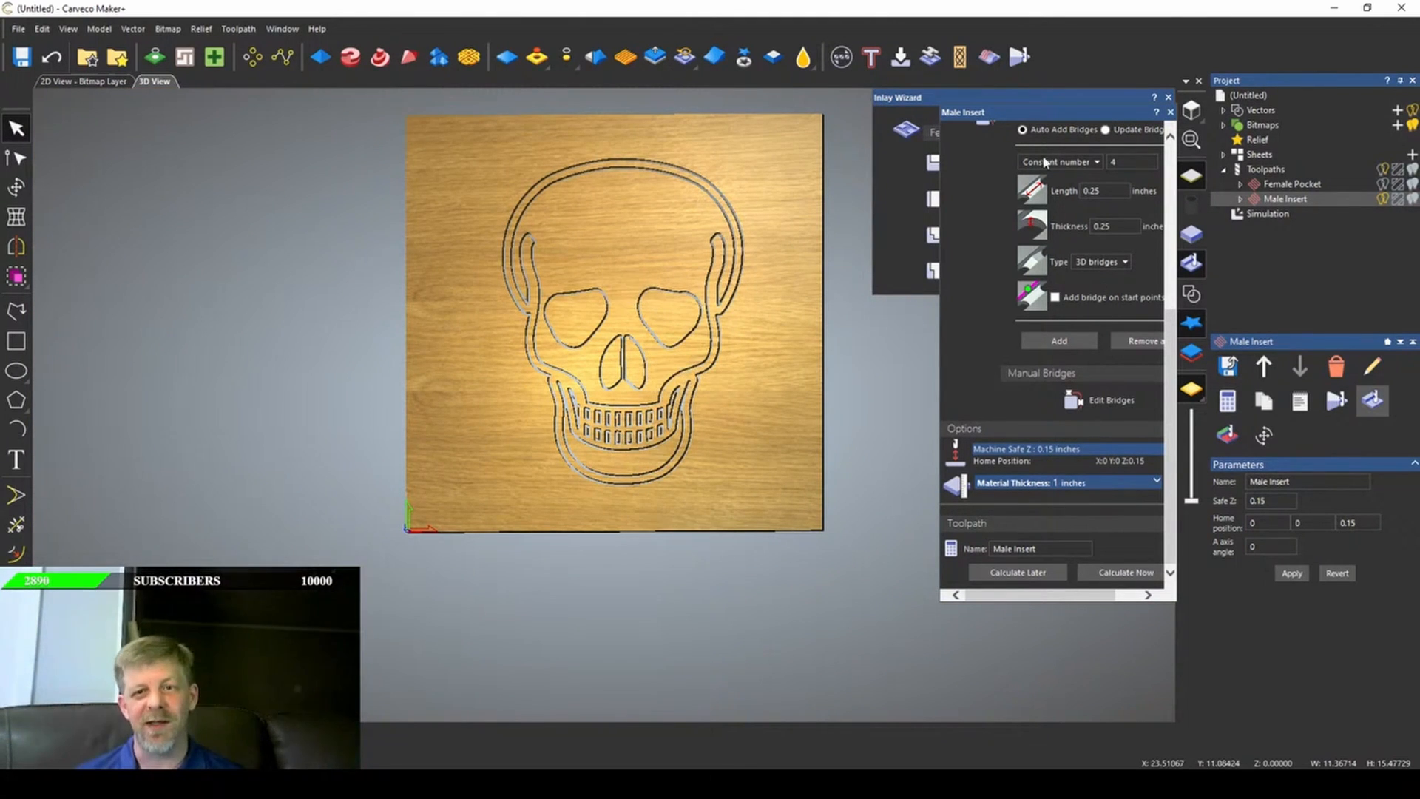
{"action": "scroll", "coordinate": [592, 415], "scroll_direction": "up", "scroll_amount": 5}
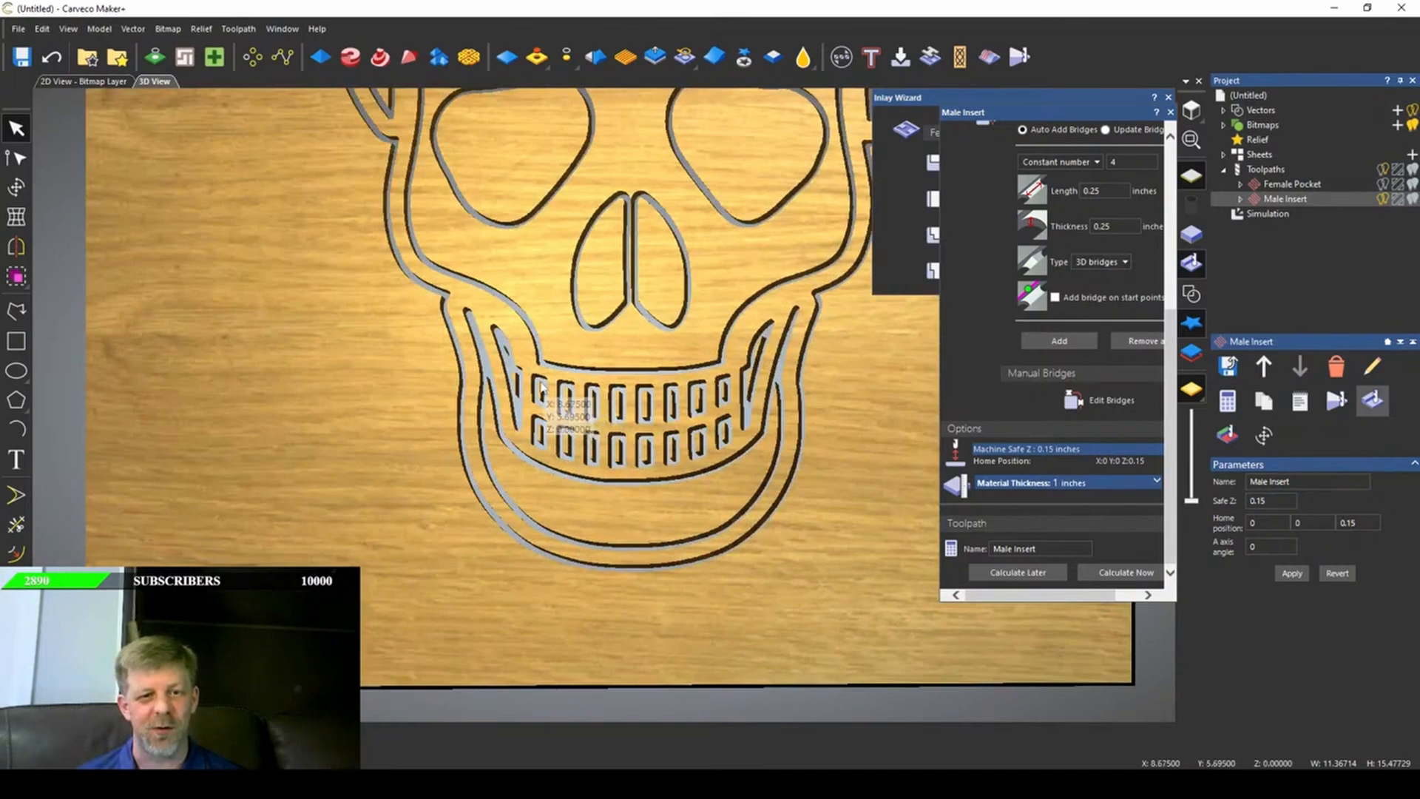
{"action": "scroll", "coordinate": [544, 403], "scroll_direction": "up", "scroll_amount": 3}
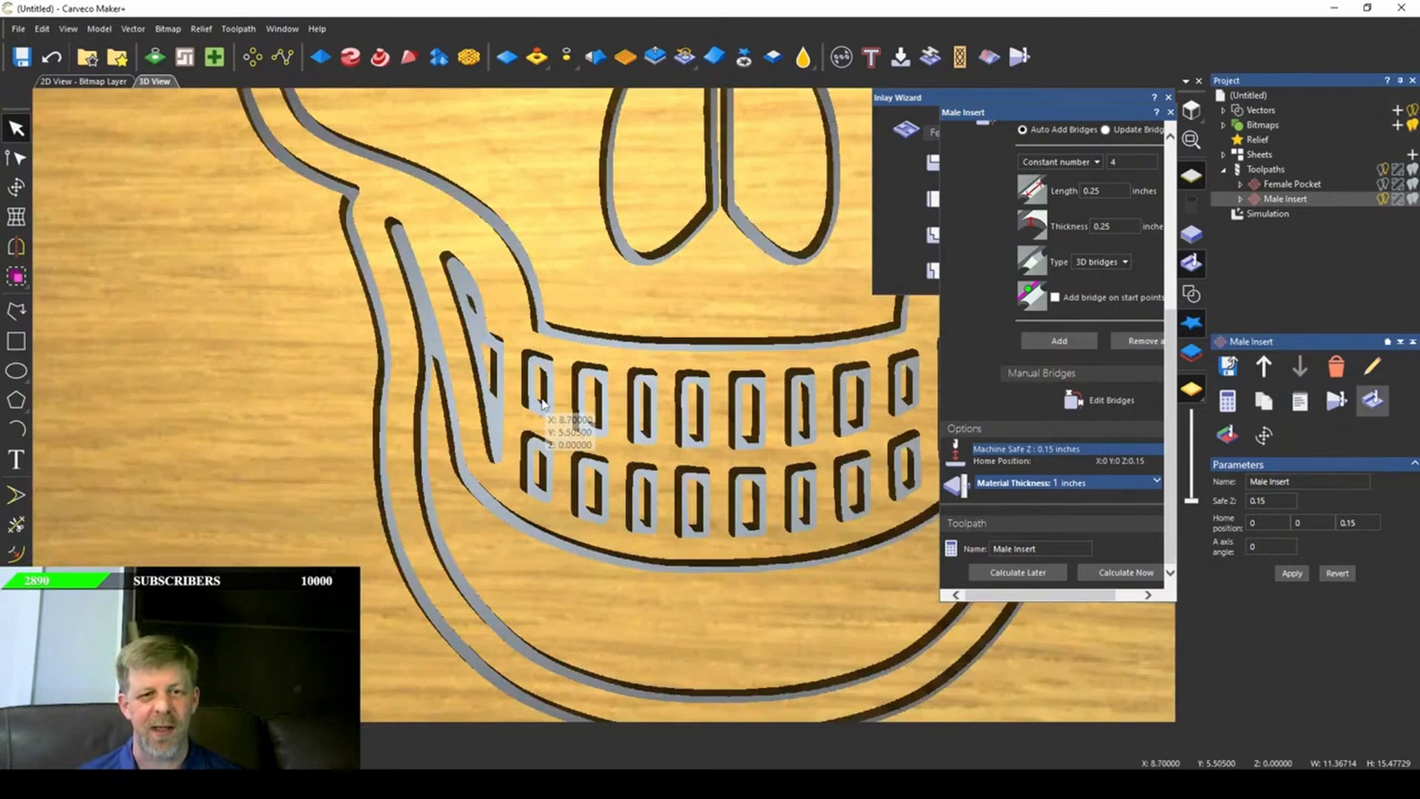
- Delete the male insert simulation and close the Male Insert settings and the Inlay Wizard
{"action": "left_click", "coordinate": [1170, 111]}
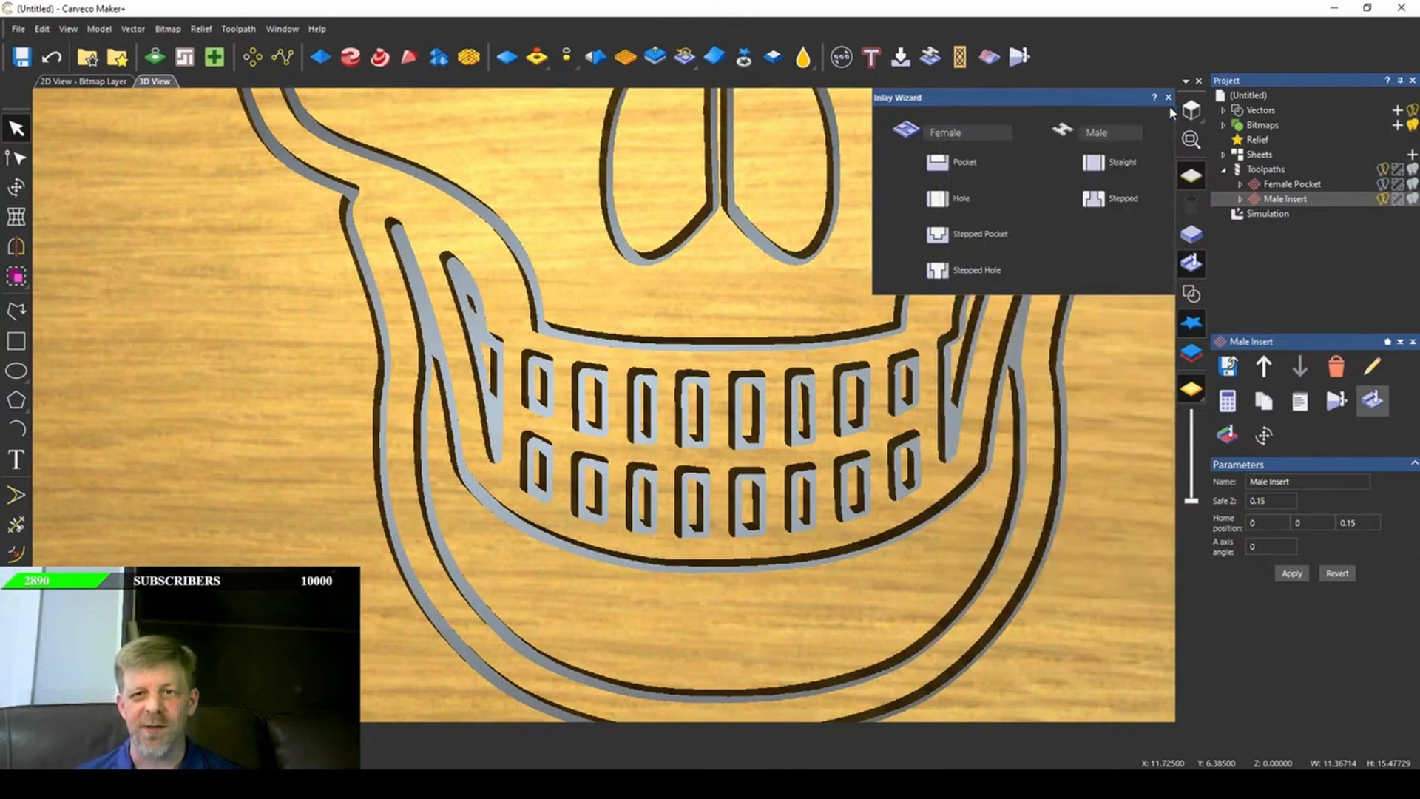
{"action": "left_click", "coordinate": [1266, 213]}
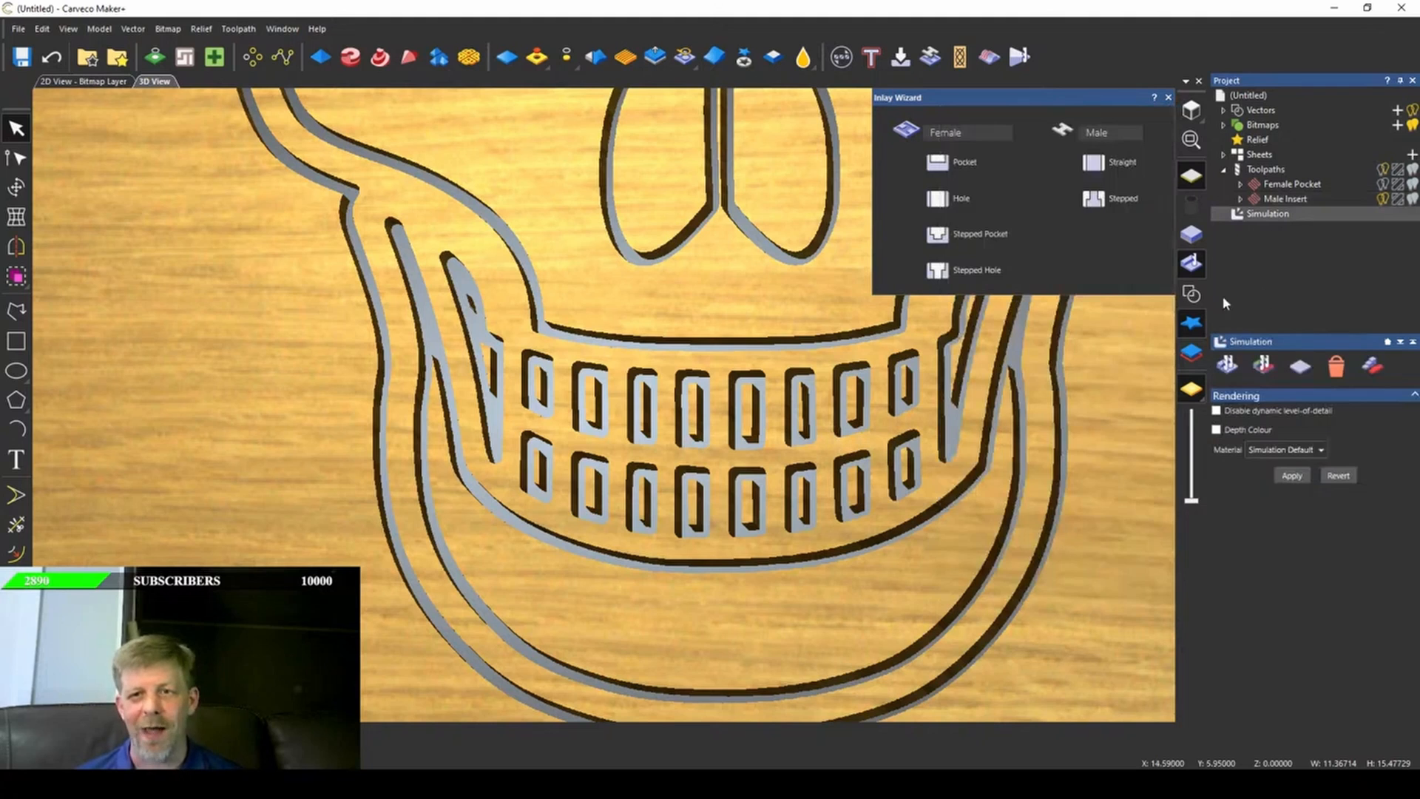
{"action": "left_click", "coordinate": [1336, 366]}
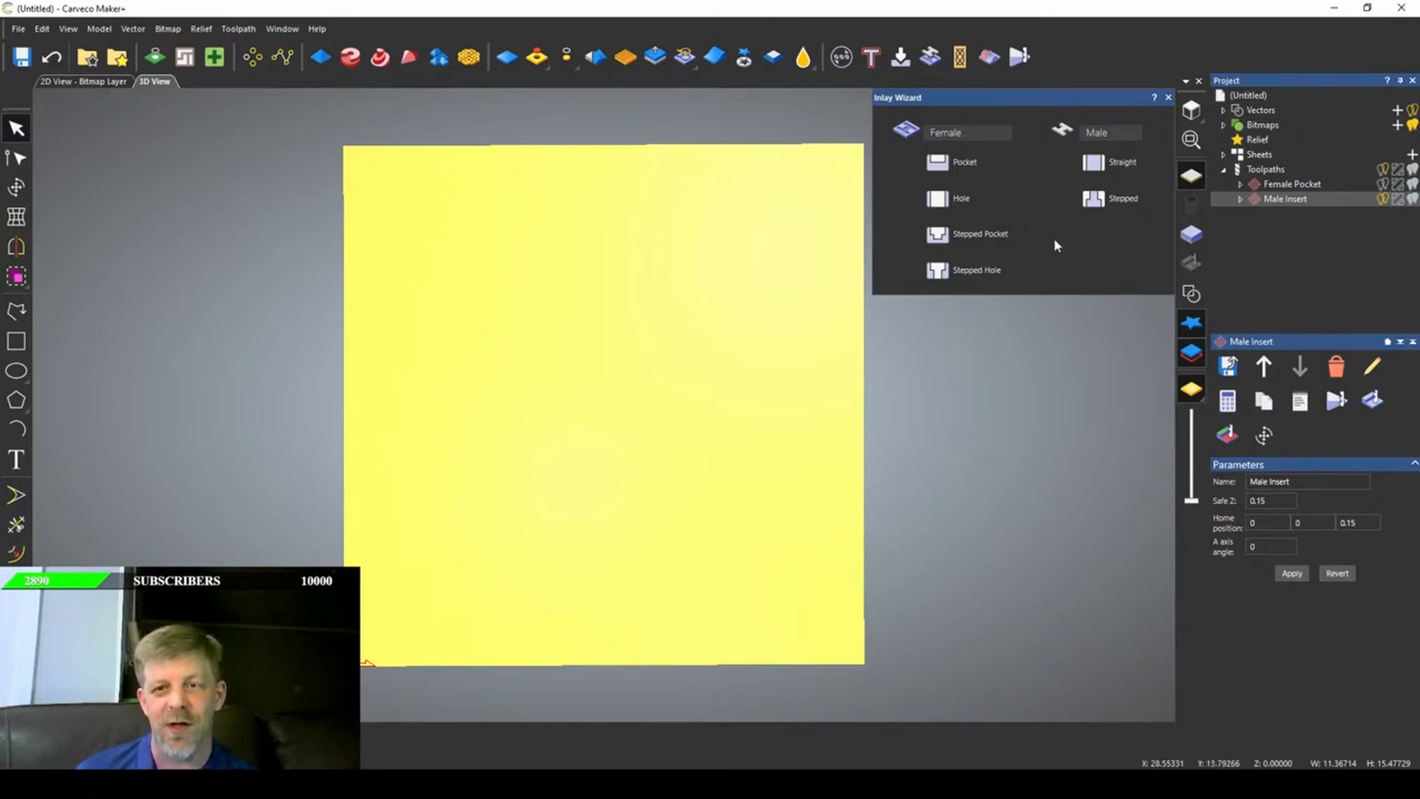
{"action": "left_click", "coordinate": [1168, 98]}
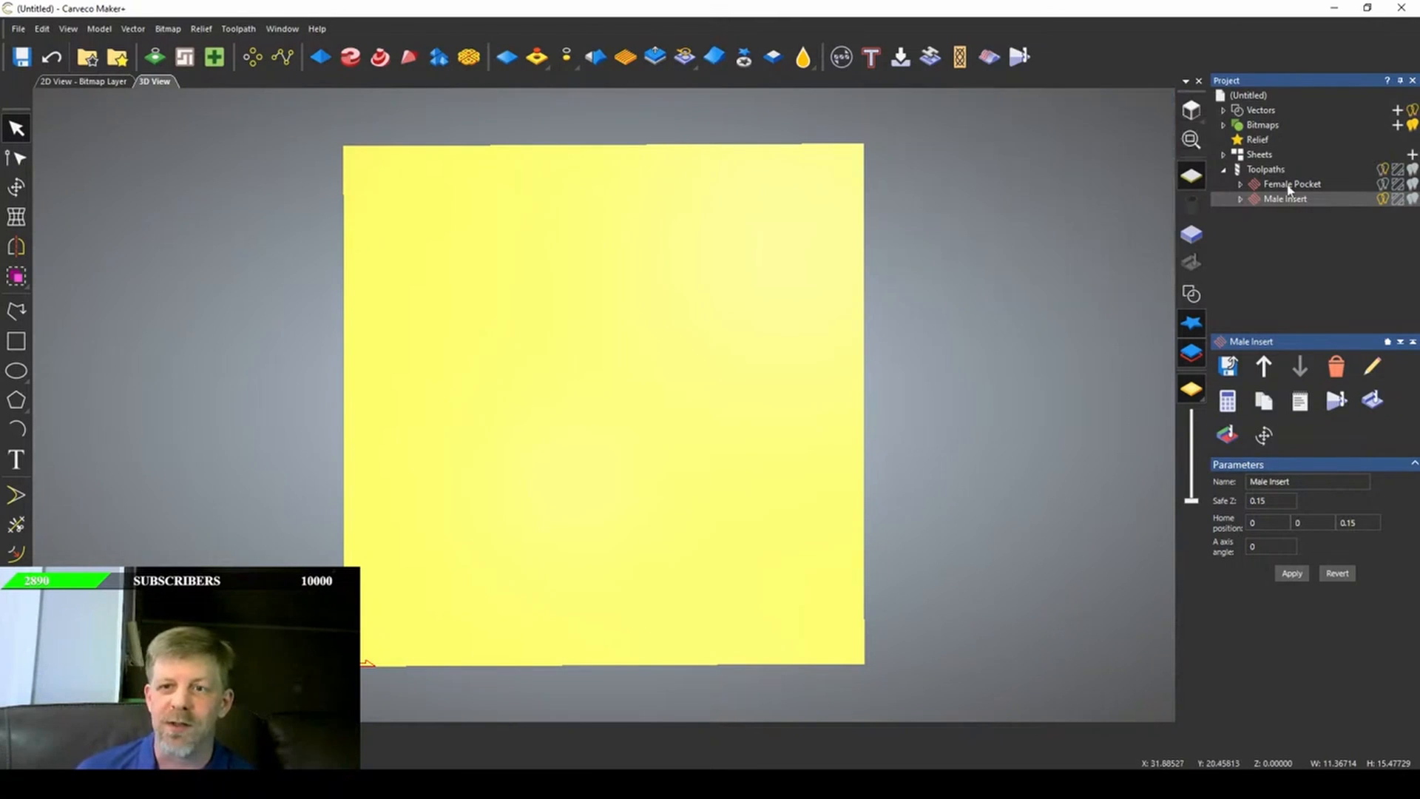
- Delete the Male Insert toolpath and show the skull vectors again
{"action": "left_click", "coordinate": [1291, 185]}
{"action": "left_click", "coordinate": [1285, 199]}
{"action": "key", "text": "Delete"}
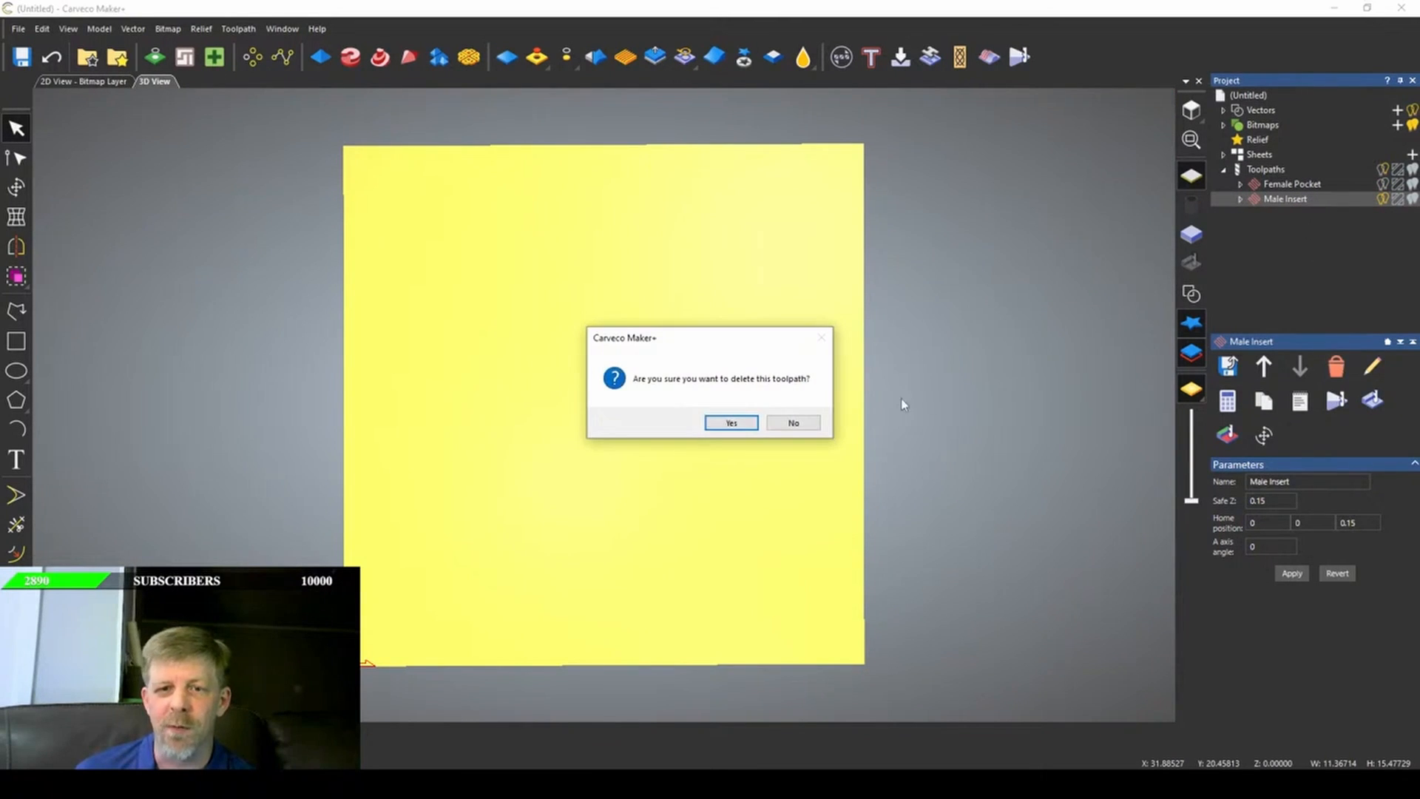
{"action": "left_click", "coordinate": [731, 423]}
{"action": "left_click", "coordinate": [1195, 295]}
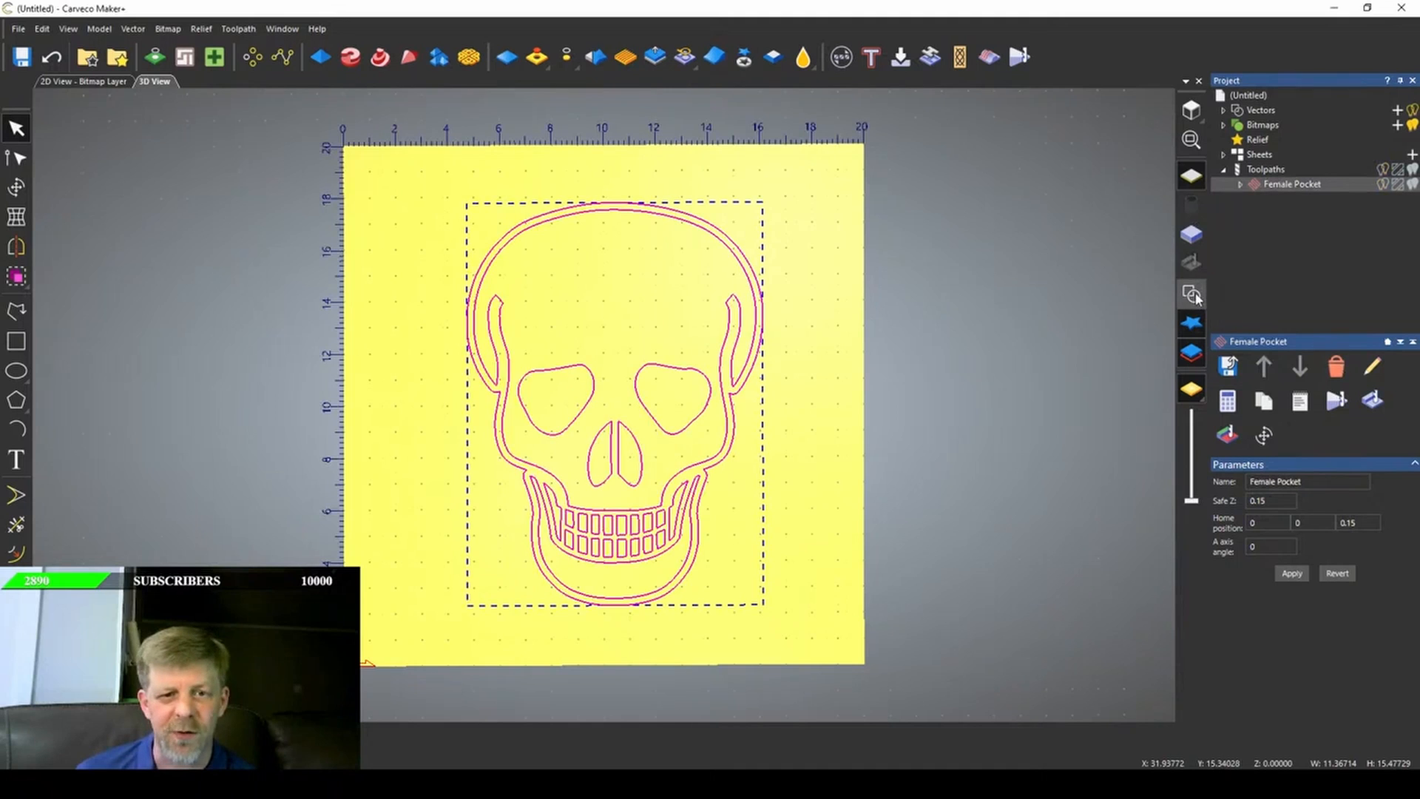
- Simulate the Female Pocket toolpath on its own and discard that simulation
{"action": "left_click", "coordinate": [1370, 400]}
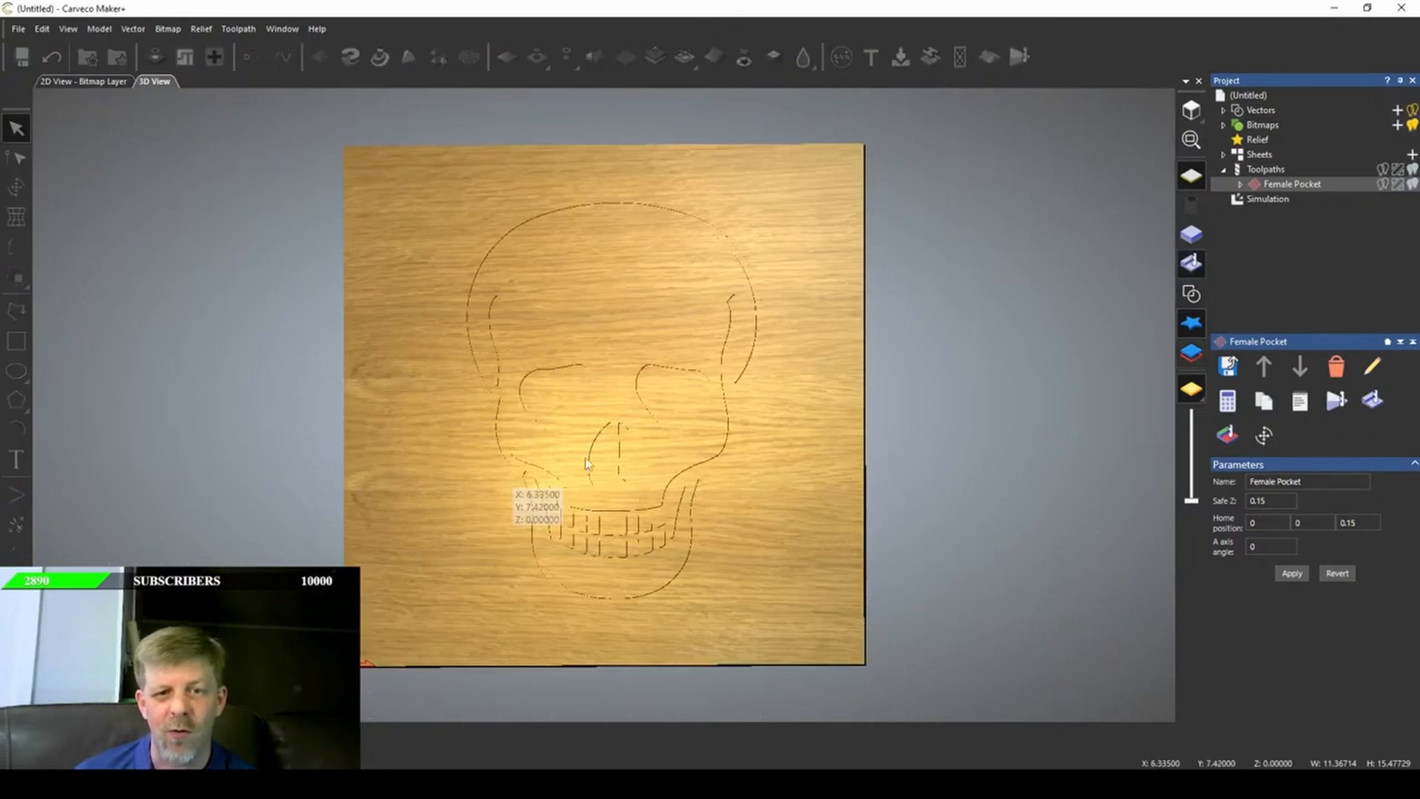
{"action": "left_click", "coordinate": [1267, 199]}
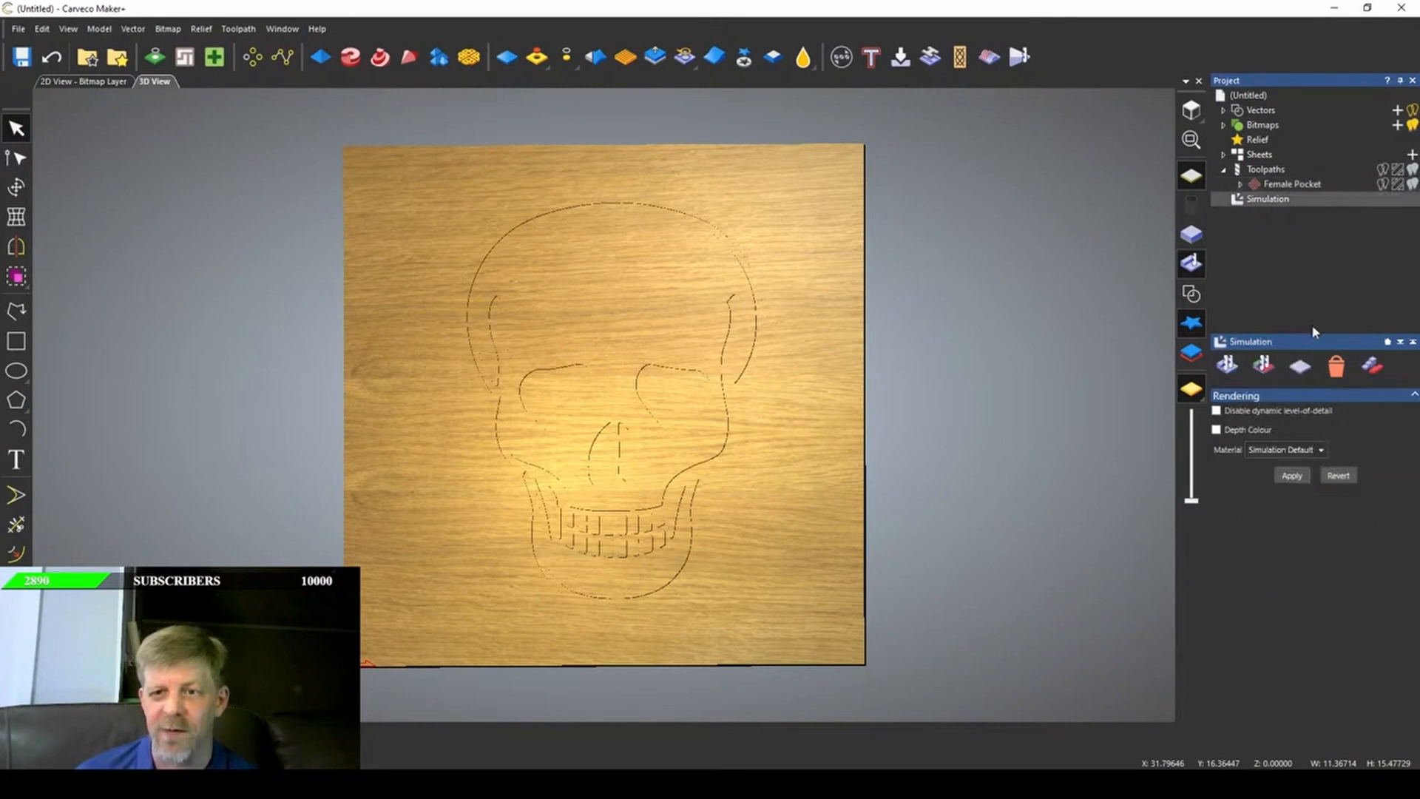
{"action": "left_click", "coordinate": [1335, 366]}
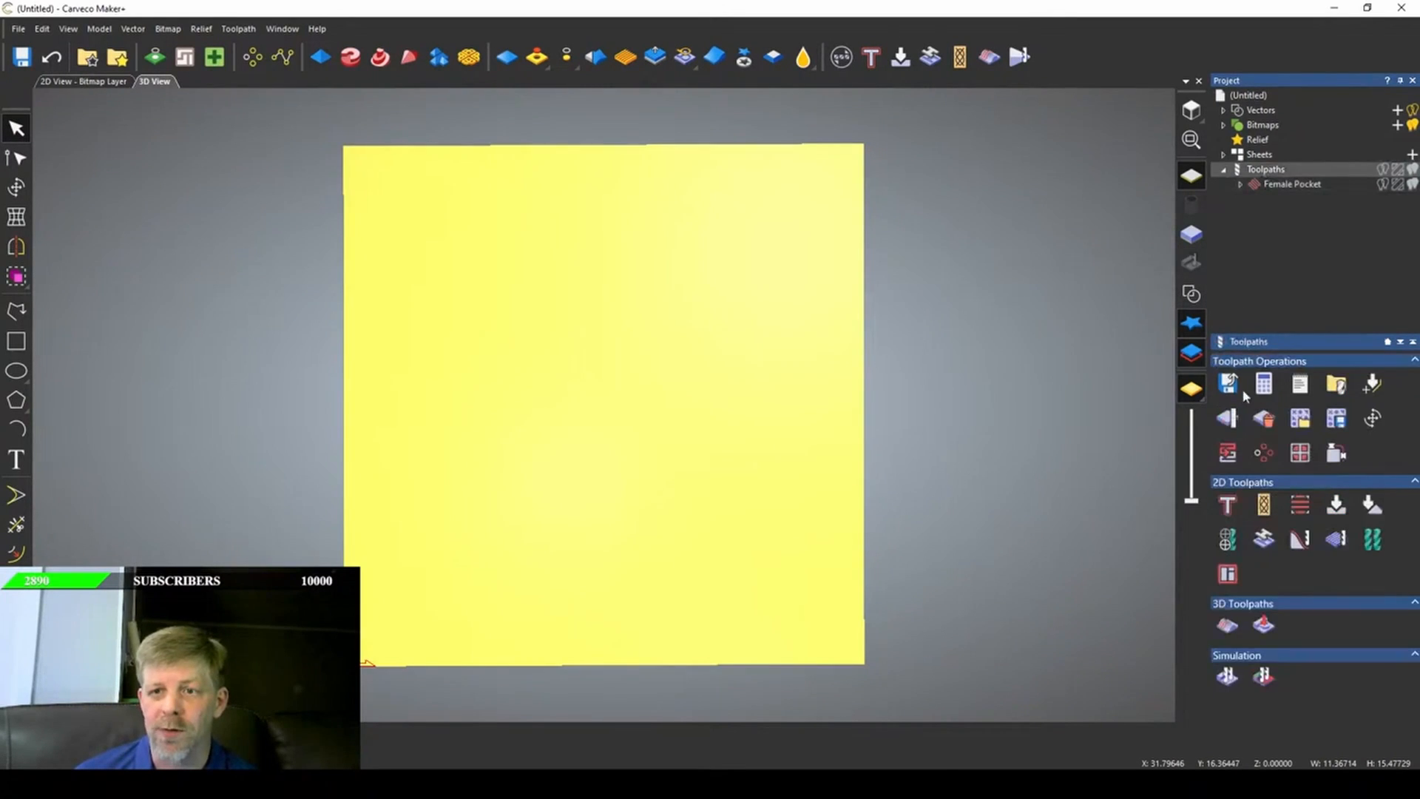
- Start a 2D Area Clearance toolpath, try selecting all the skull vectors, and clear the selection
{"action": "left_click", "coordinate": [1300, 506]}
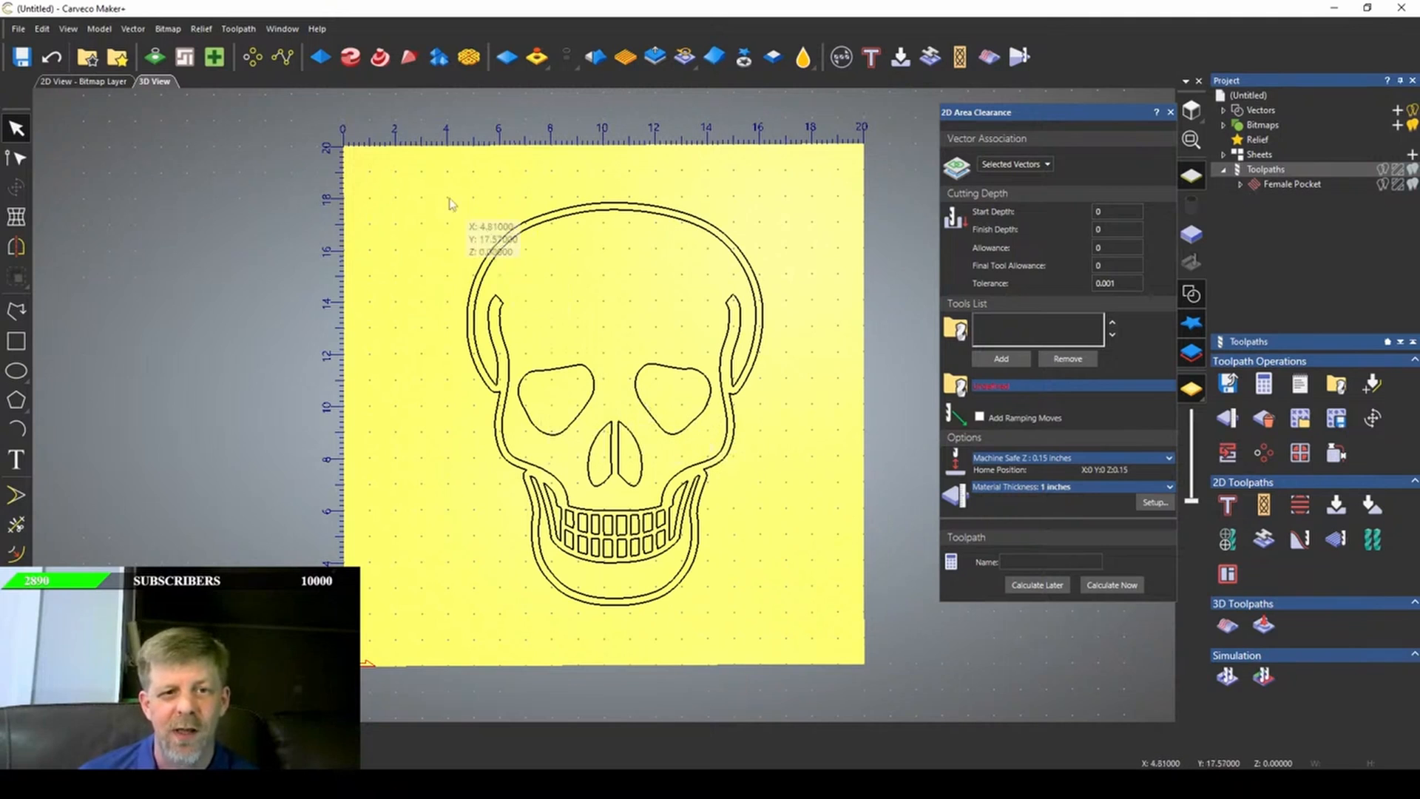
{"action": "left_click_drag", "start_coordinate": [413, 162], "coordinate": [805, 678]}
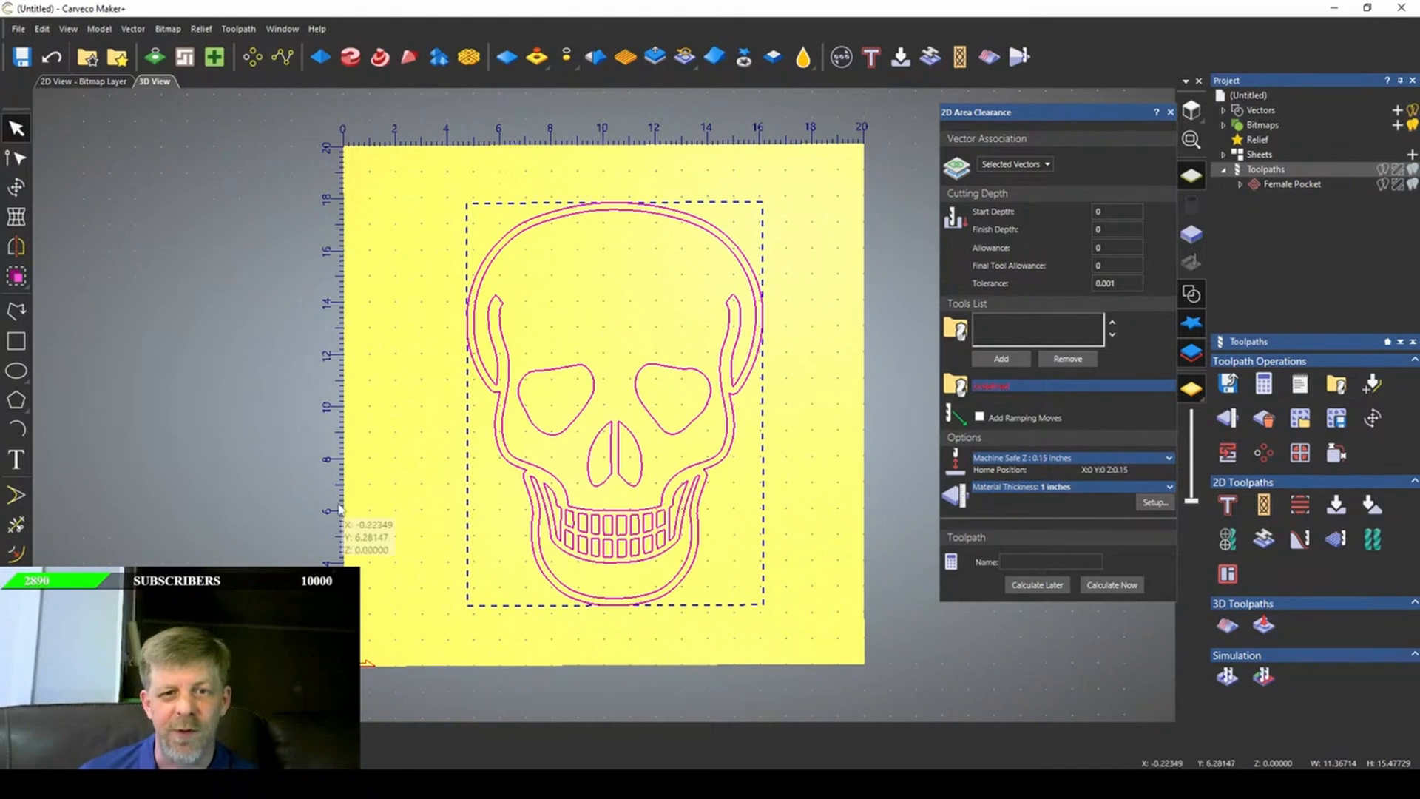
{"action": "left_click", "coordinate": [454, 489]}
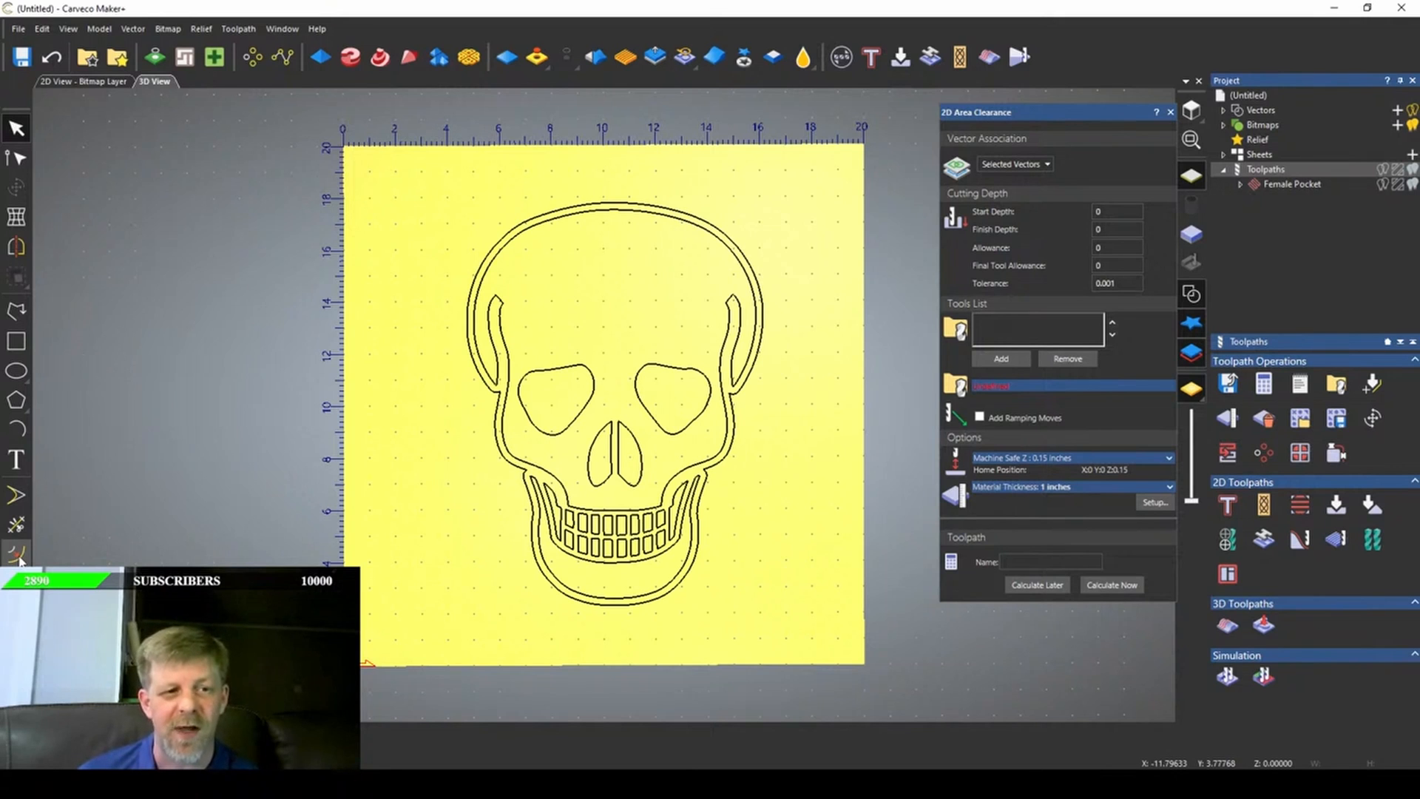
{"action": "left_click", "coordinate": [16, 341]}
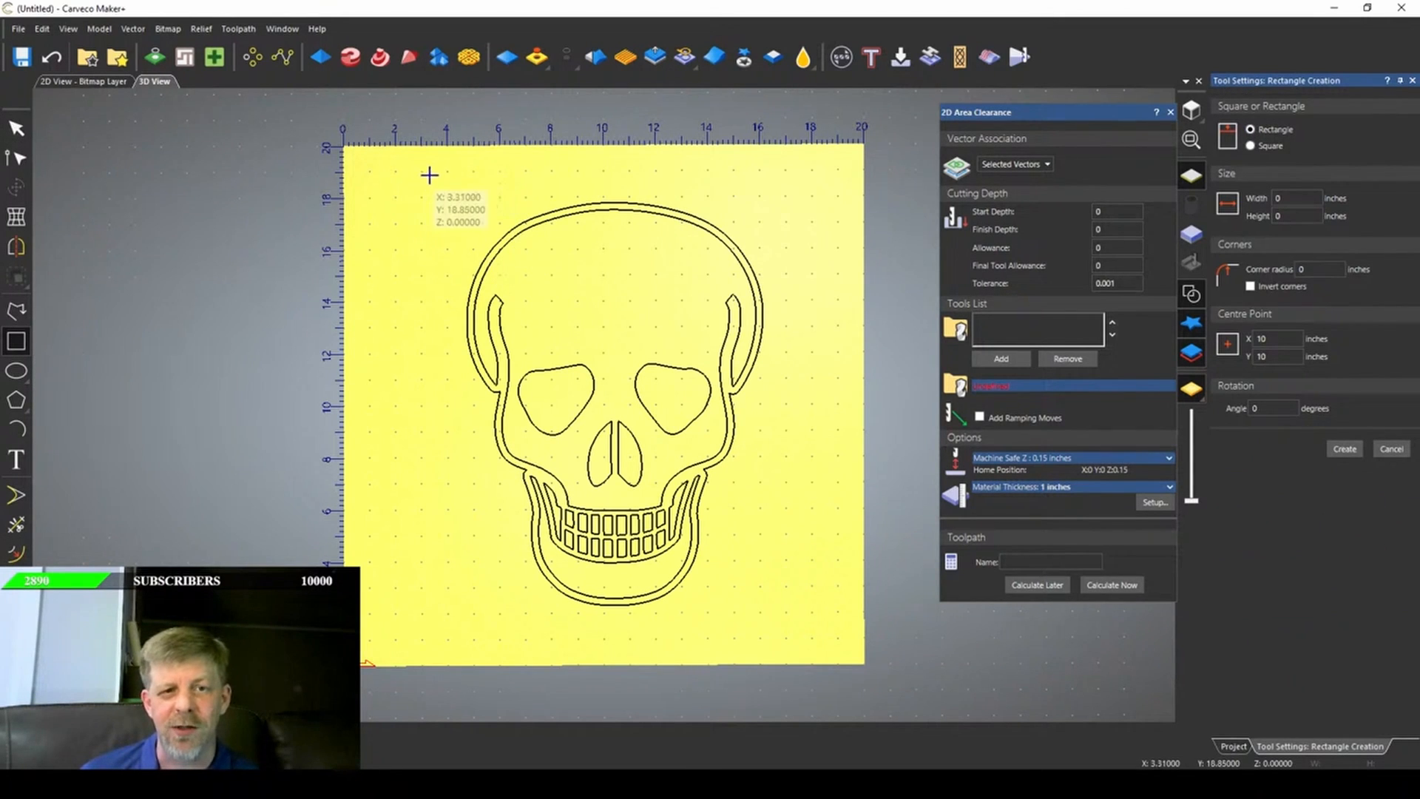
{"action": "left_click_drag", "start_coordinate": [430, 175], "coordinate": [794, 646]}
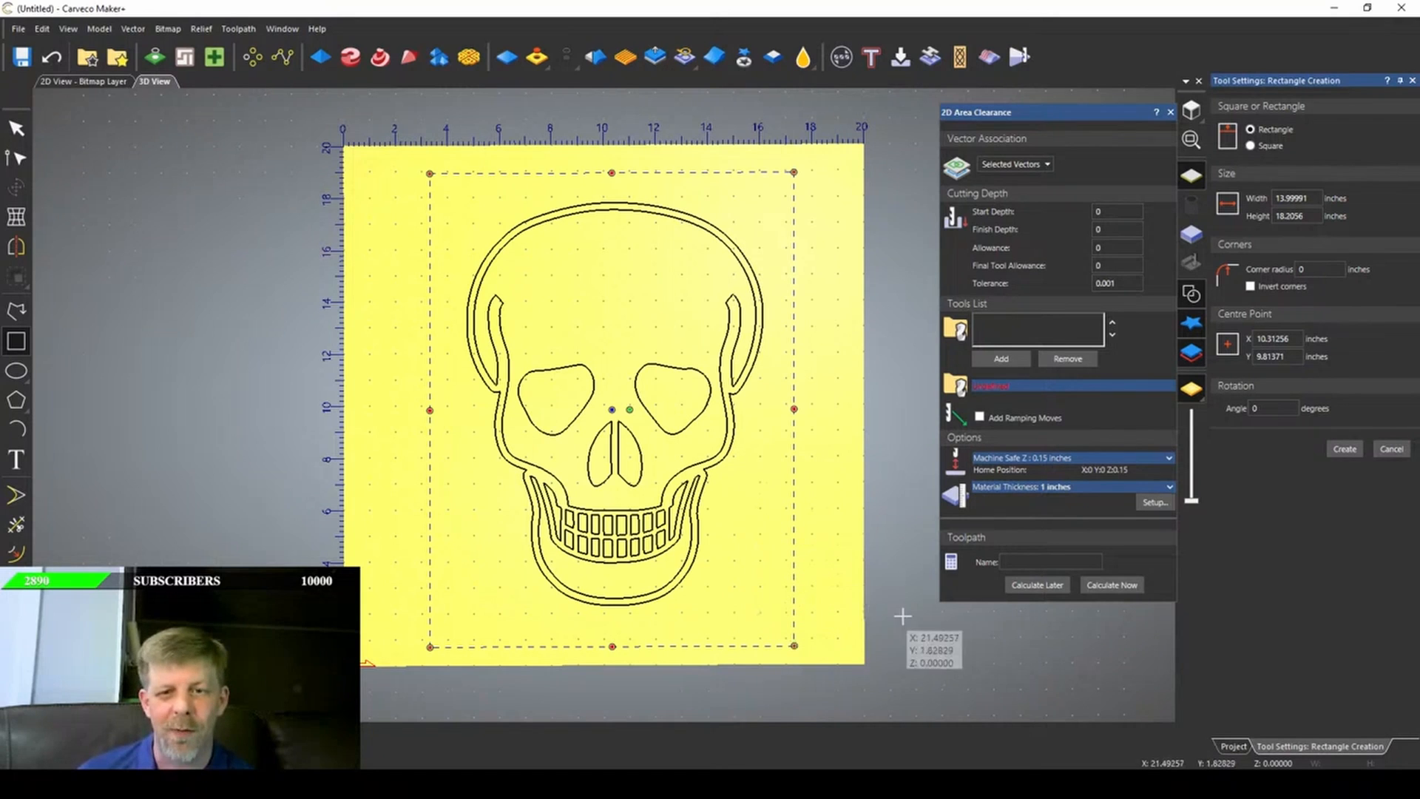
{"action": "left_click", "coordinate": [1412, 80]}
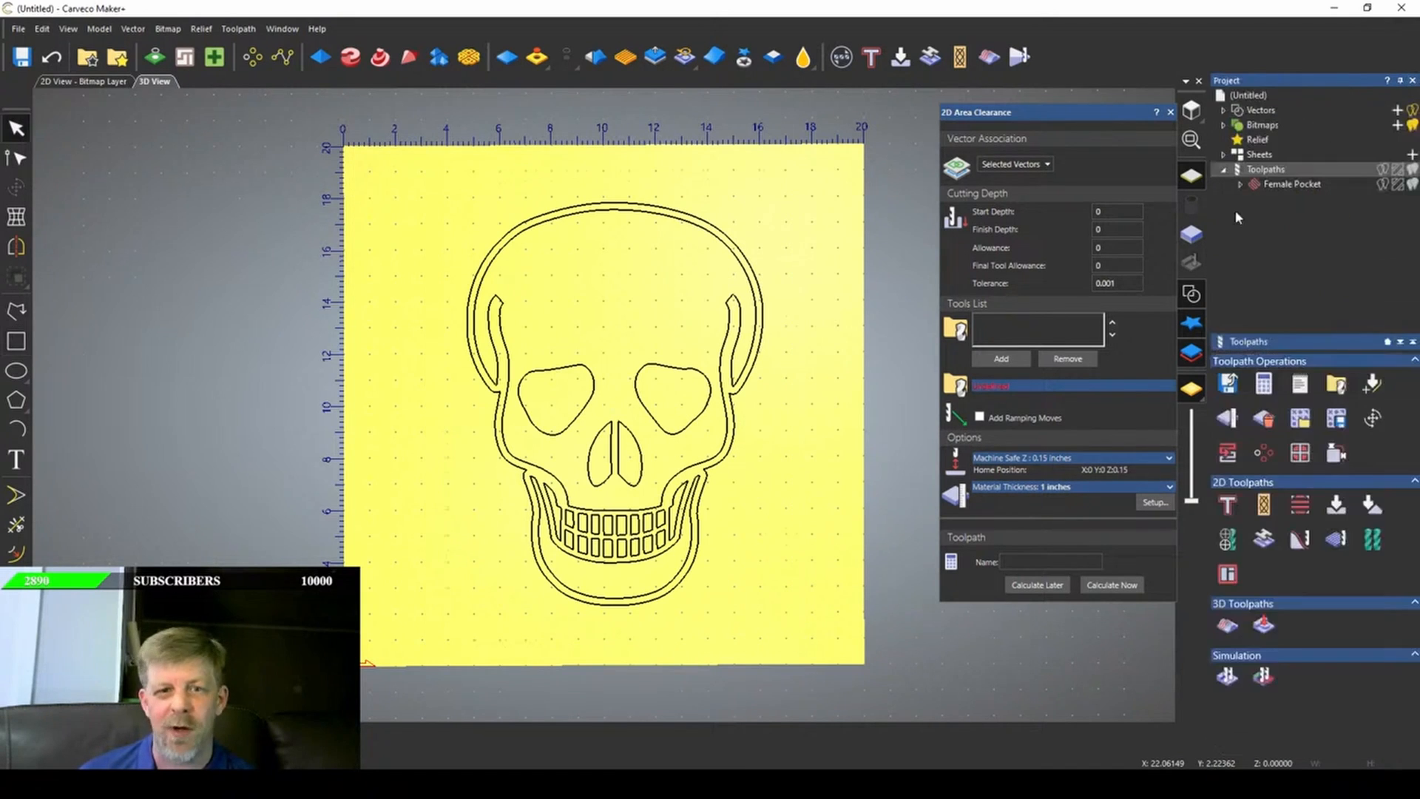
- Offset the skull's outer outline outwards by about 1.21 inches with sharp corners, keeping the original vectors
{"action": "left_click", "coordinate": [20, 555]}
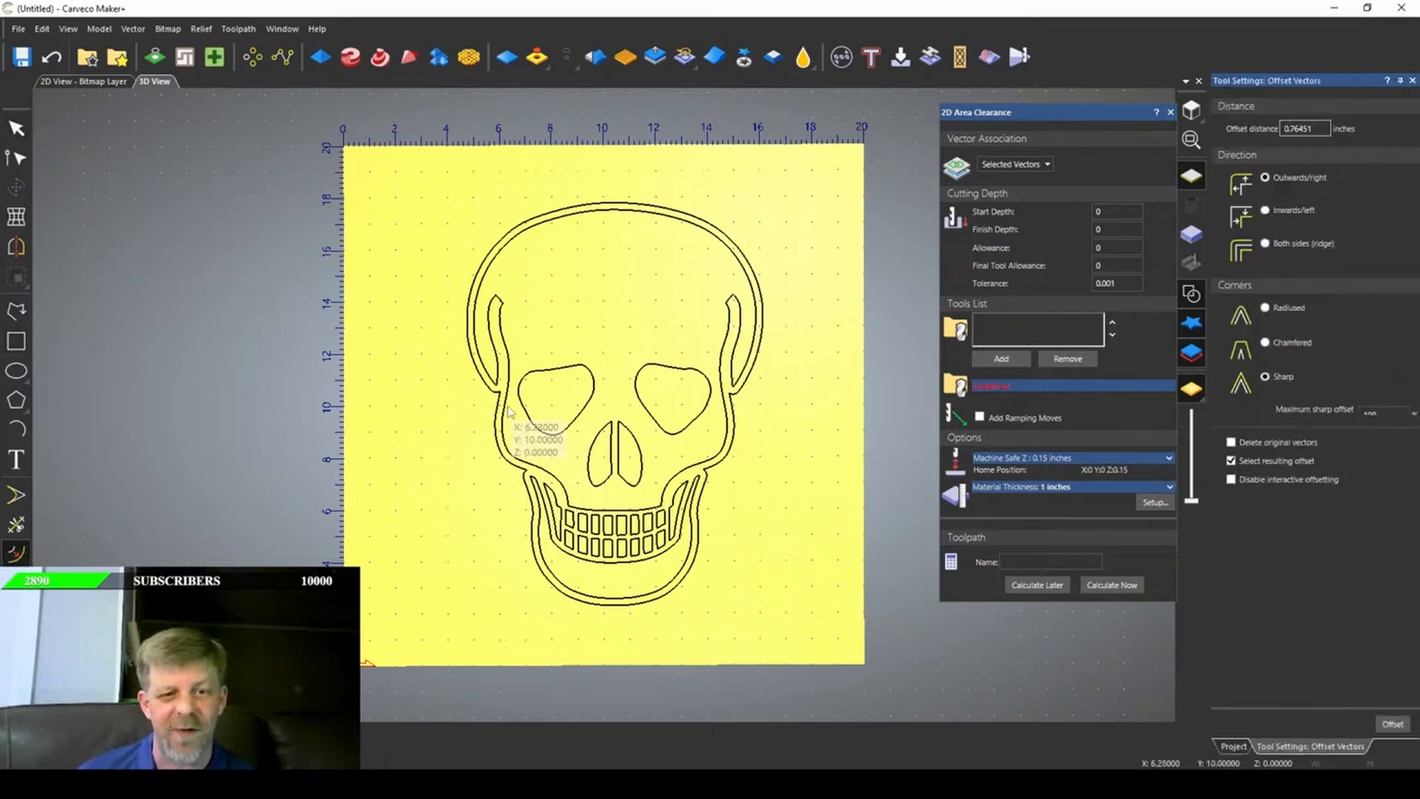
{"action": "left_click_drag", "start_coordinate": [505, 461], "coordinate": [481, 482]}
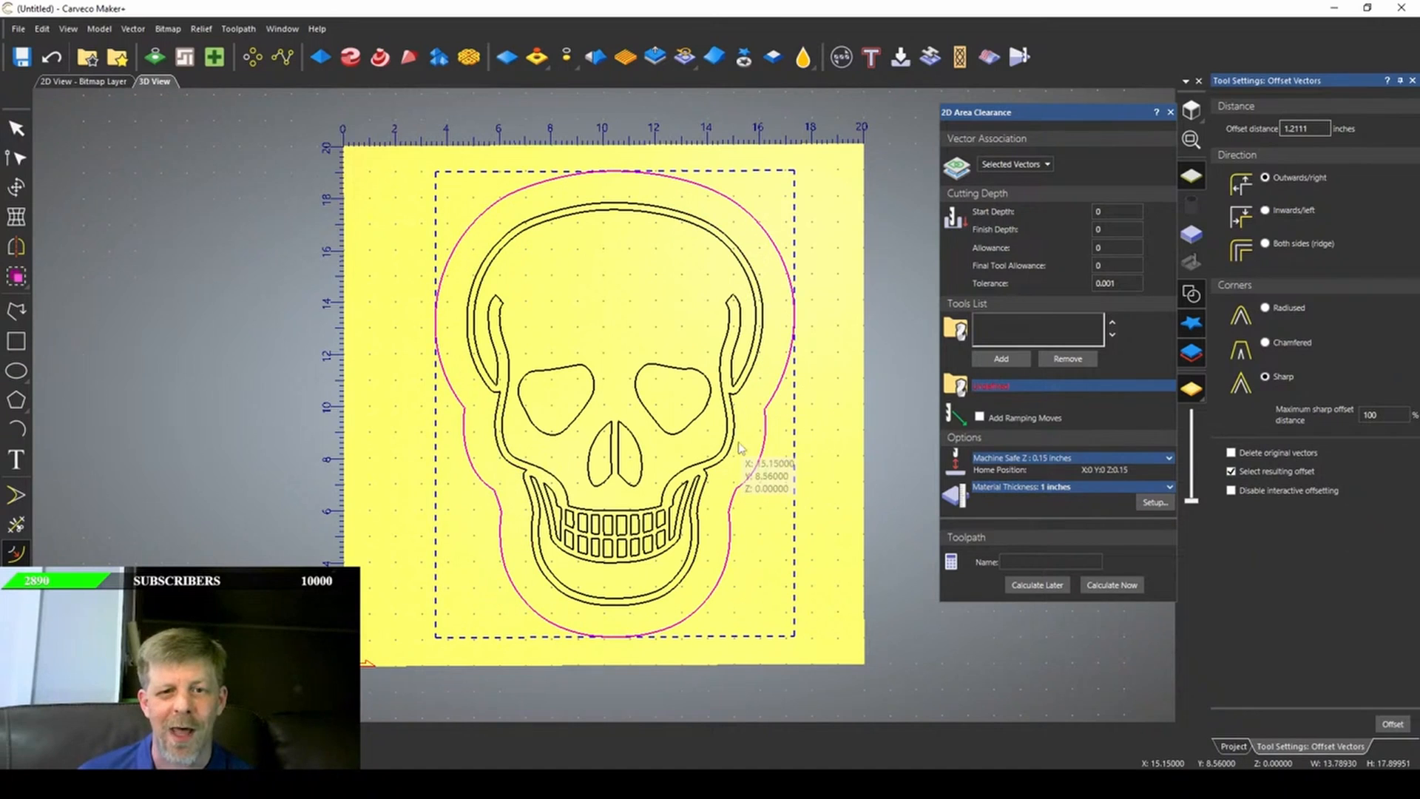
{"action": "key", "text": "Escape"}
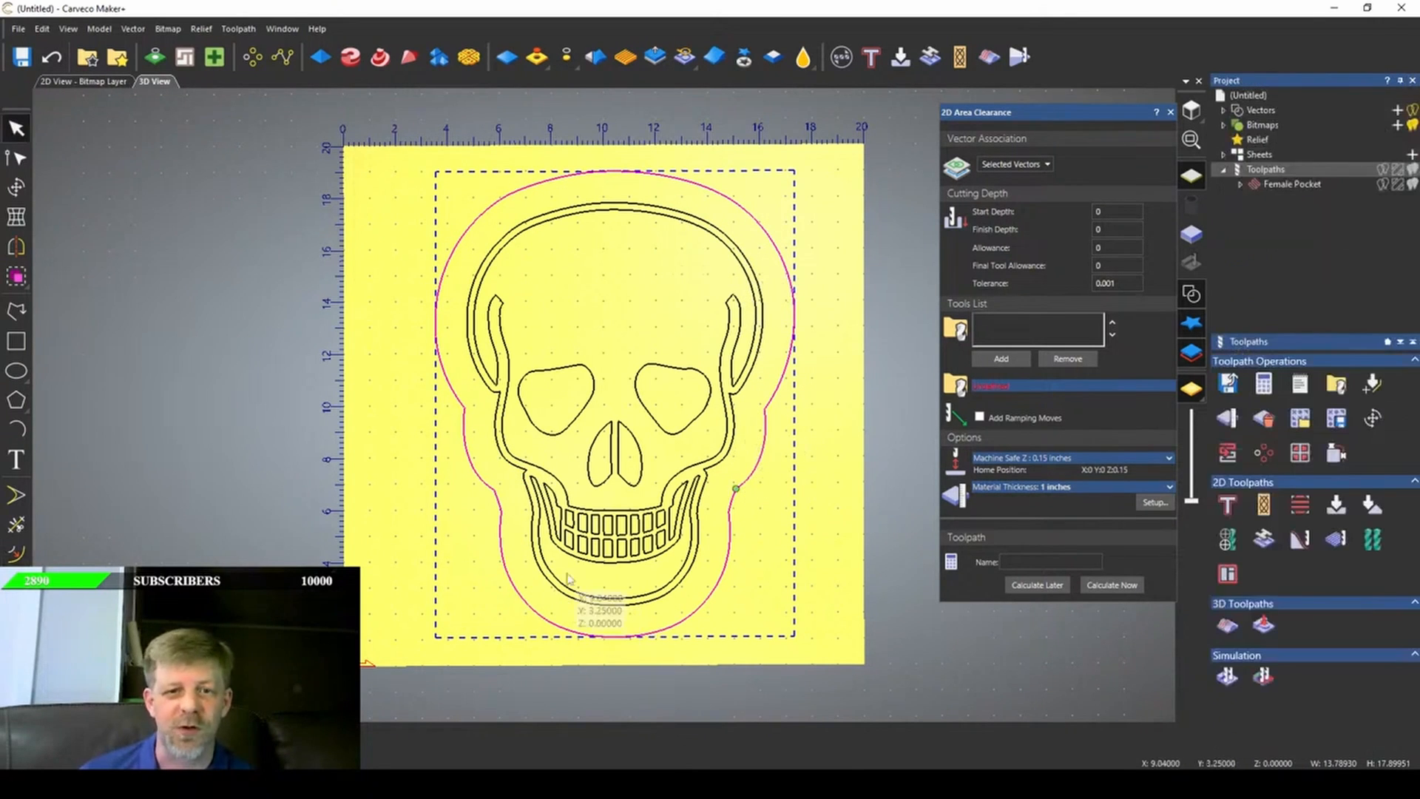
- Select all the skull vectors with the surrounding offset outline and set the finish depth to .52 and the allowance to -.003
{"action": "scroll", "coordinate": [490, 361], "scroll_direction": "up", "scroll_amount": 1}
{"action": "scroll", "coordinate": [478, 492], "scroll_direction": "down", "scroll_amount": 2}
{"action": "left_click_drag", "start_coordinate": [456, 157], "coordinate": [870, 696]}
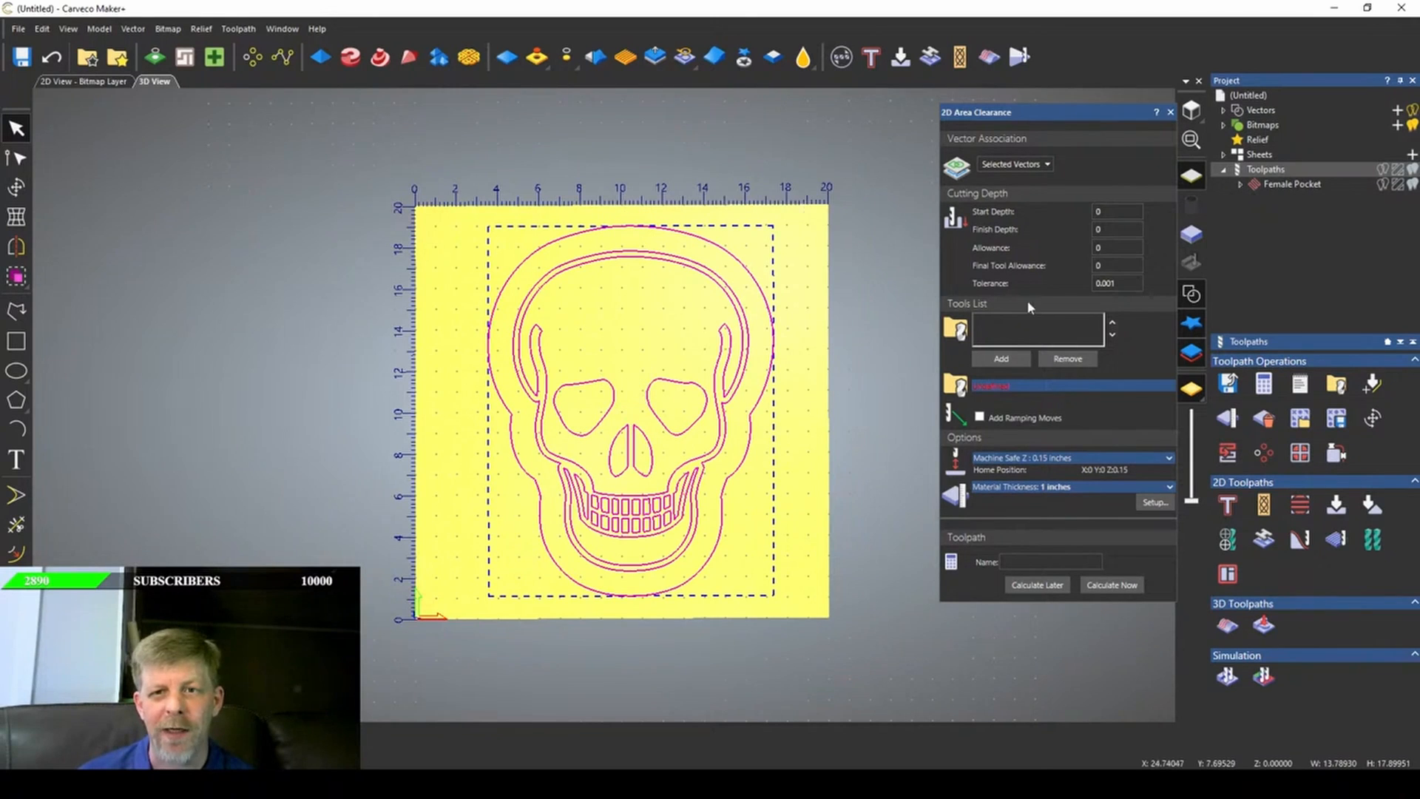
{"action": "double_click", "coordinate": [1117, 229]}
{"action": "type", "text": ".52"}
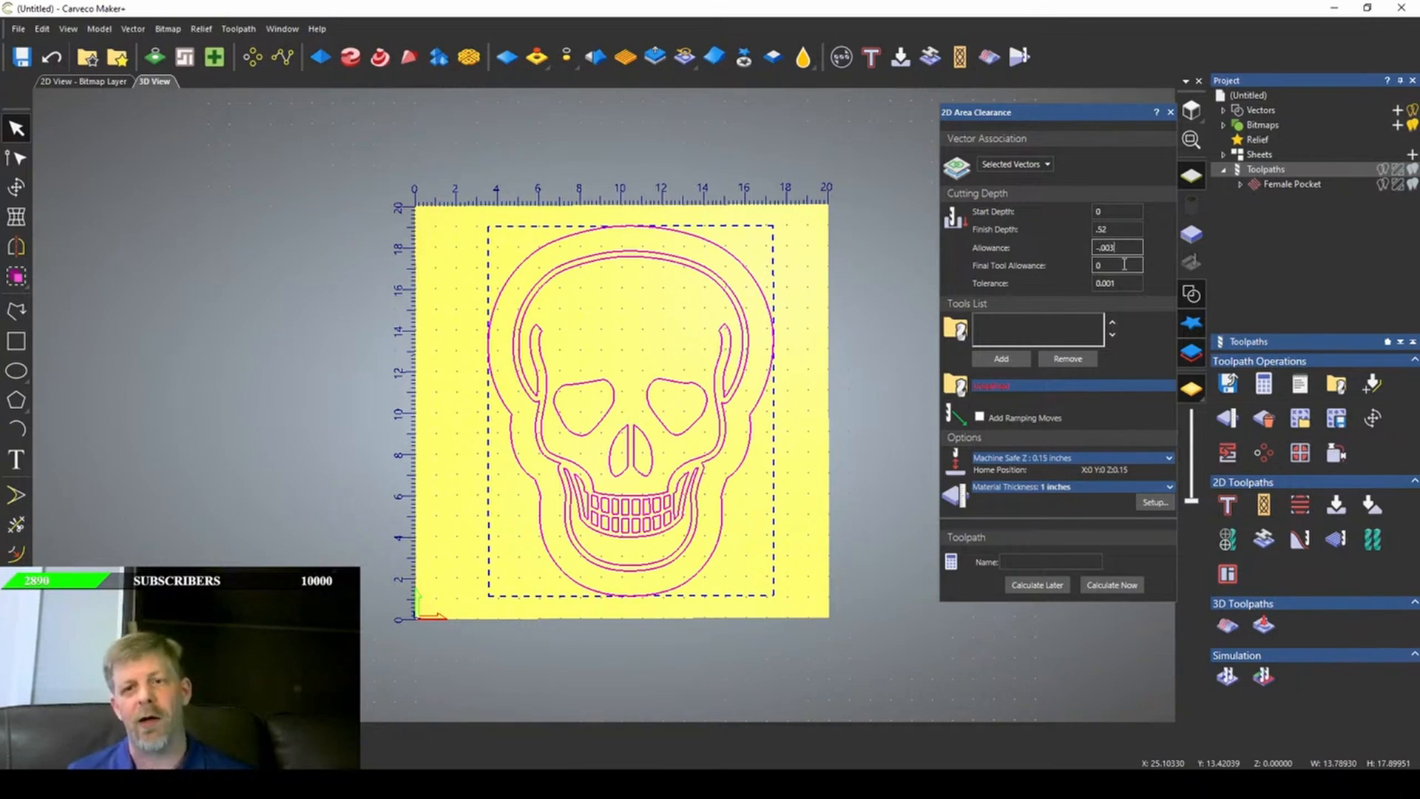
{"action": "type", "text": "3"}
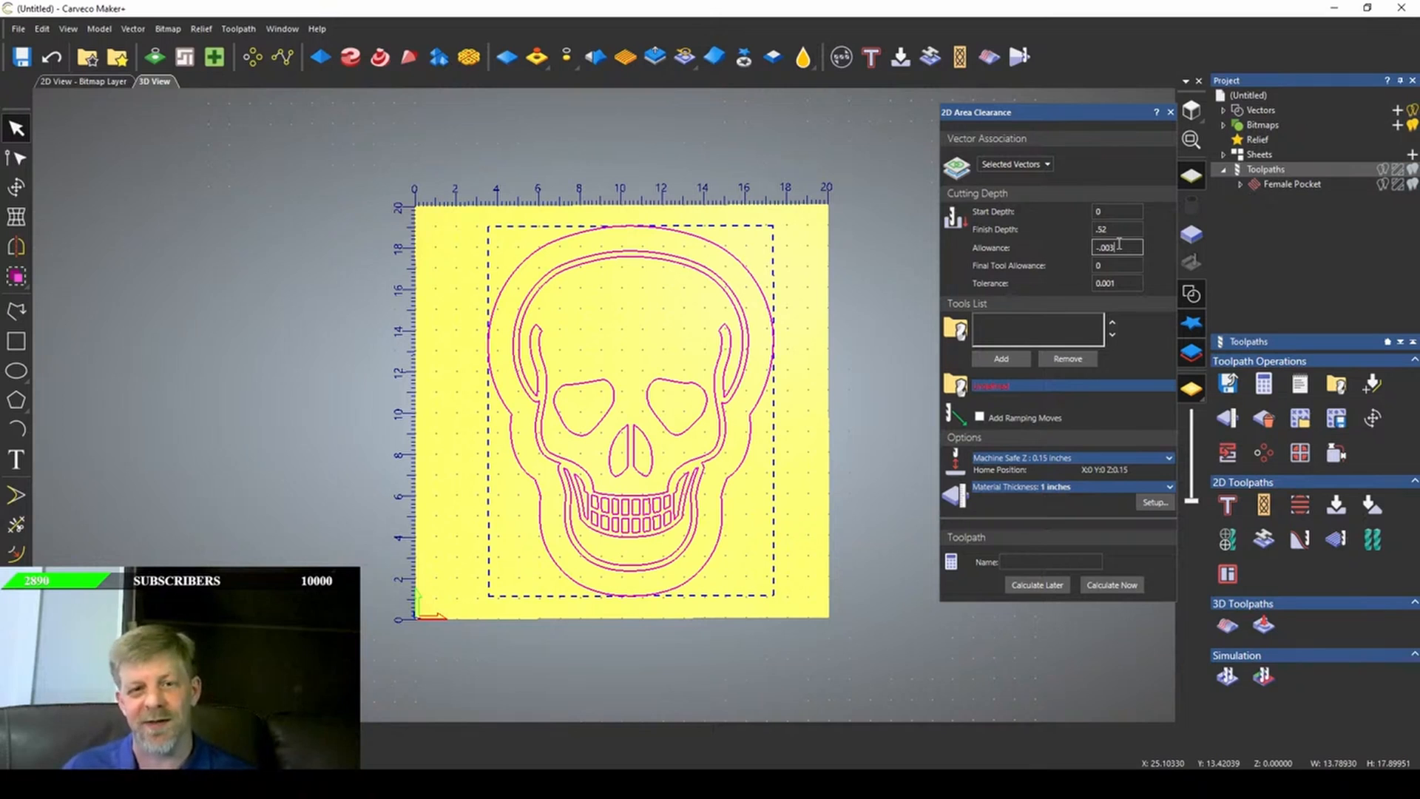
{"action": "left_click", "coordinate": [1130, 261]}
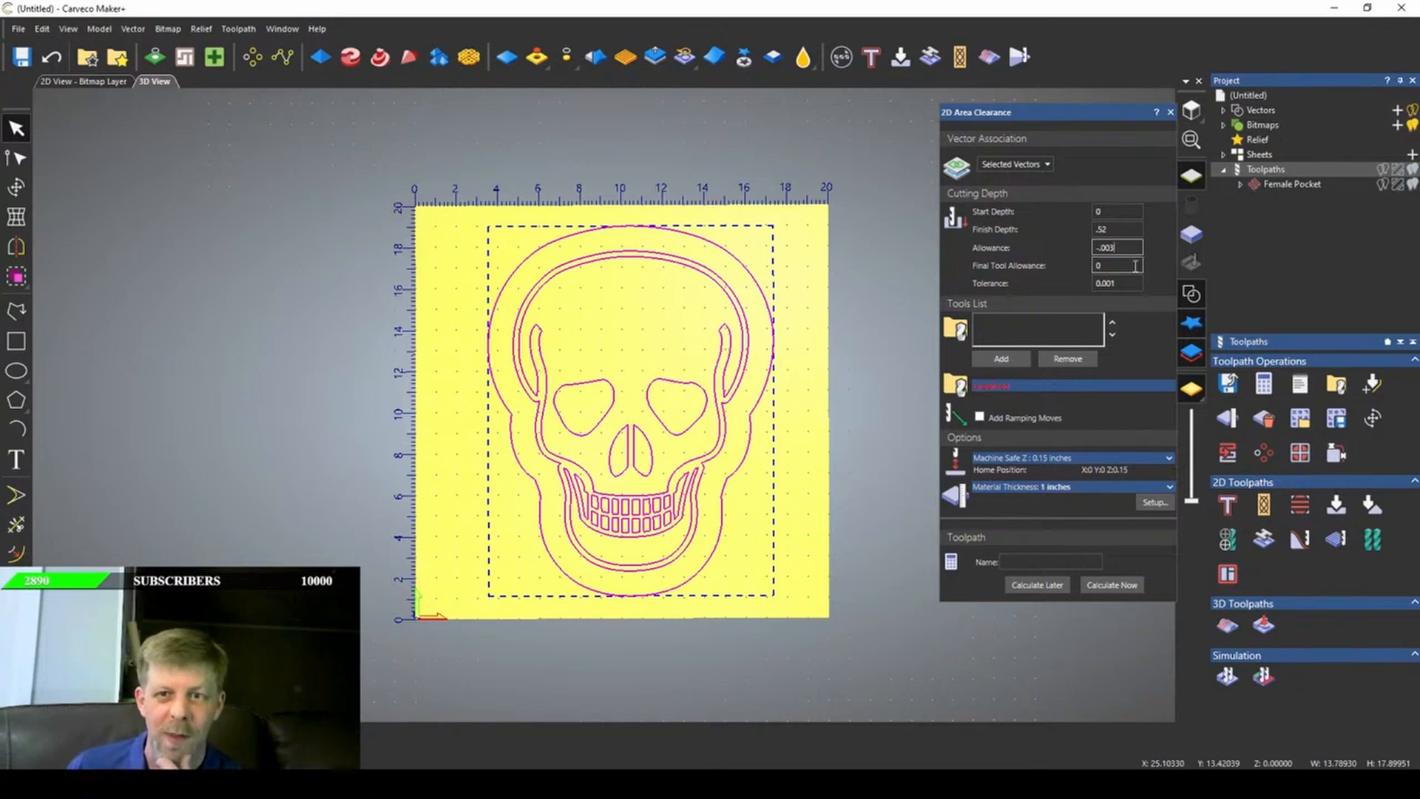
{"action": "left_click", "coordinate": [1098, 277]}
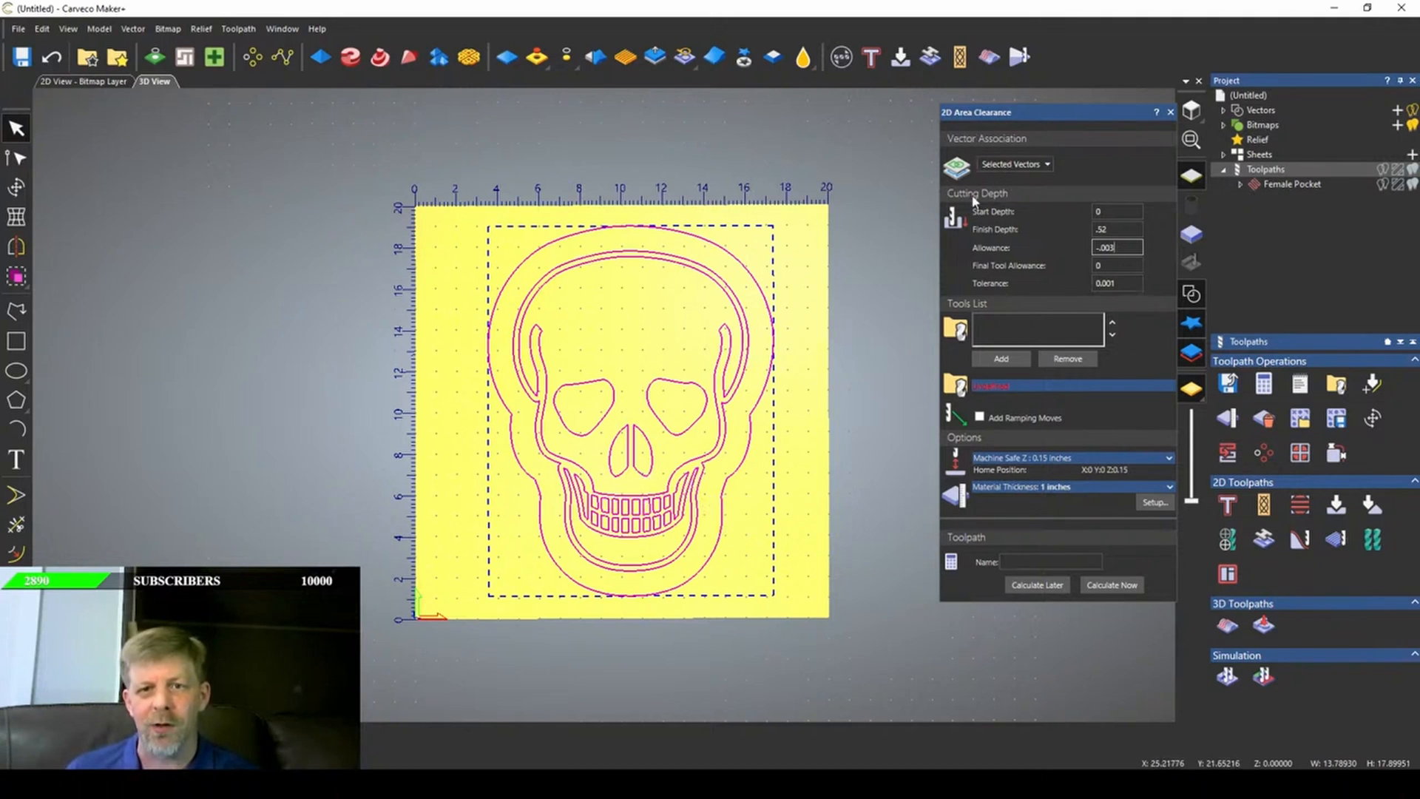
- Add the 1/4" The Jenny Compression end mill to the area clearance tools and remove it again
{"action": "left_click", "coordinate": [1001, 359]}
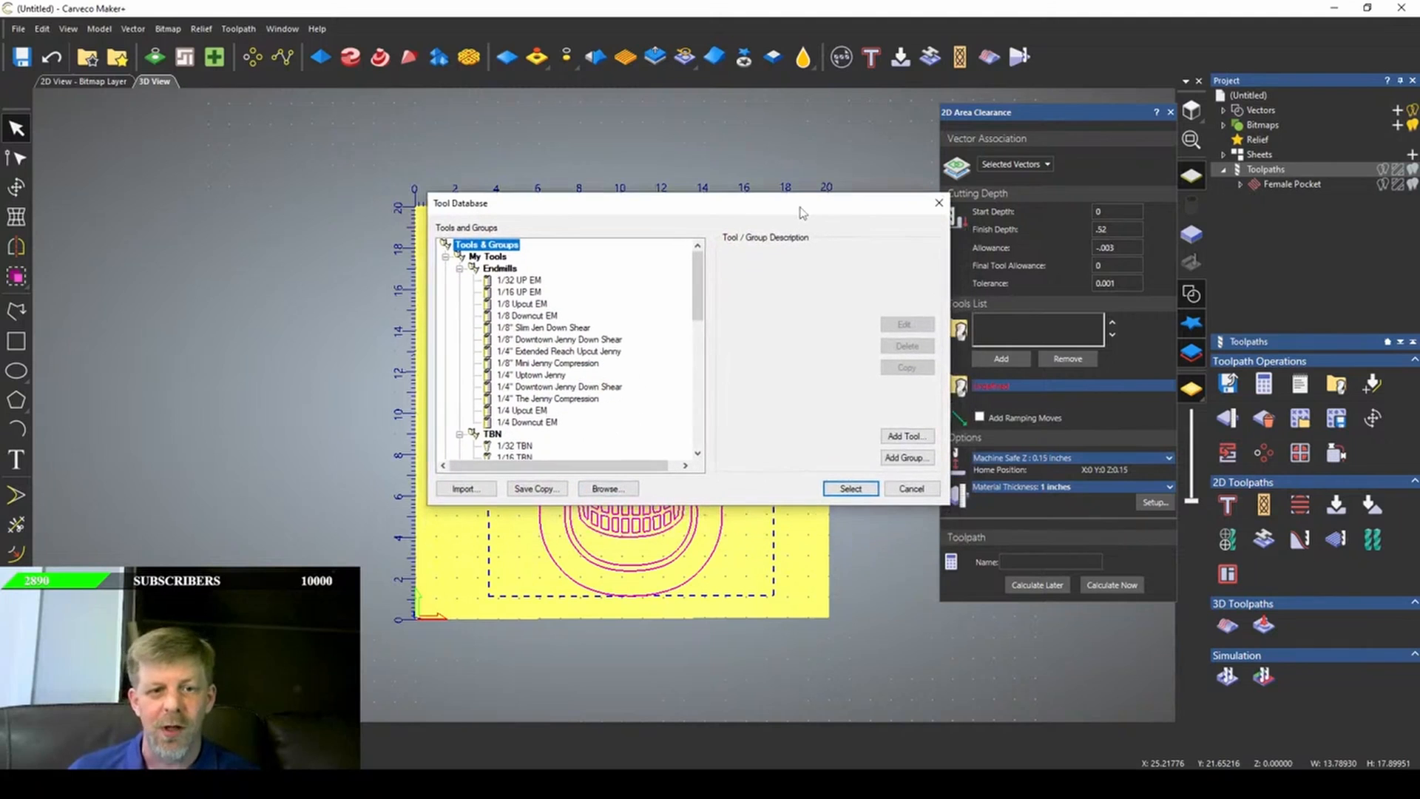
{"action": "left_click", "coordinate": [520, 400]}
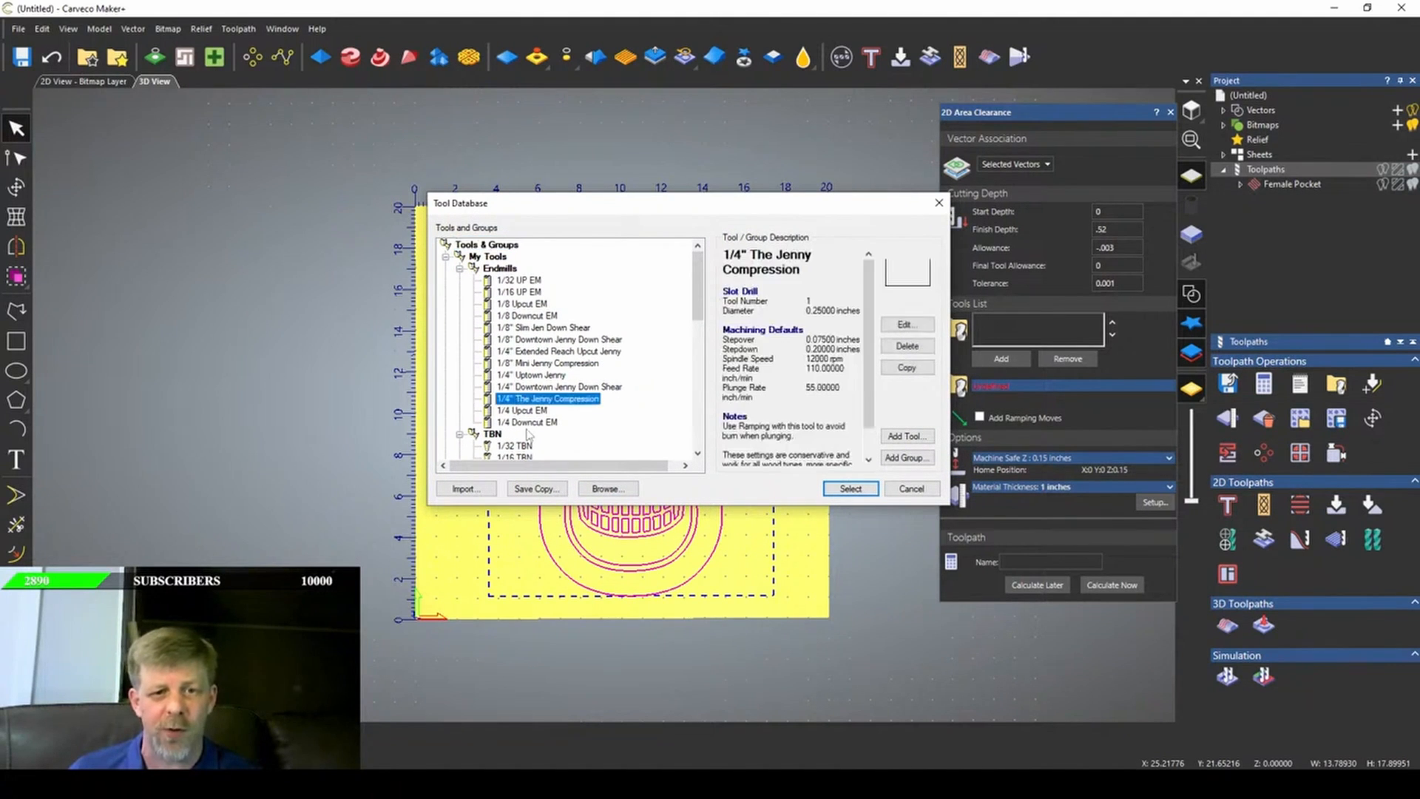
{"action": "left_click", "coordinate": [850, 488]}
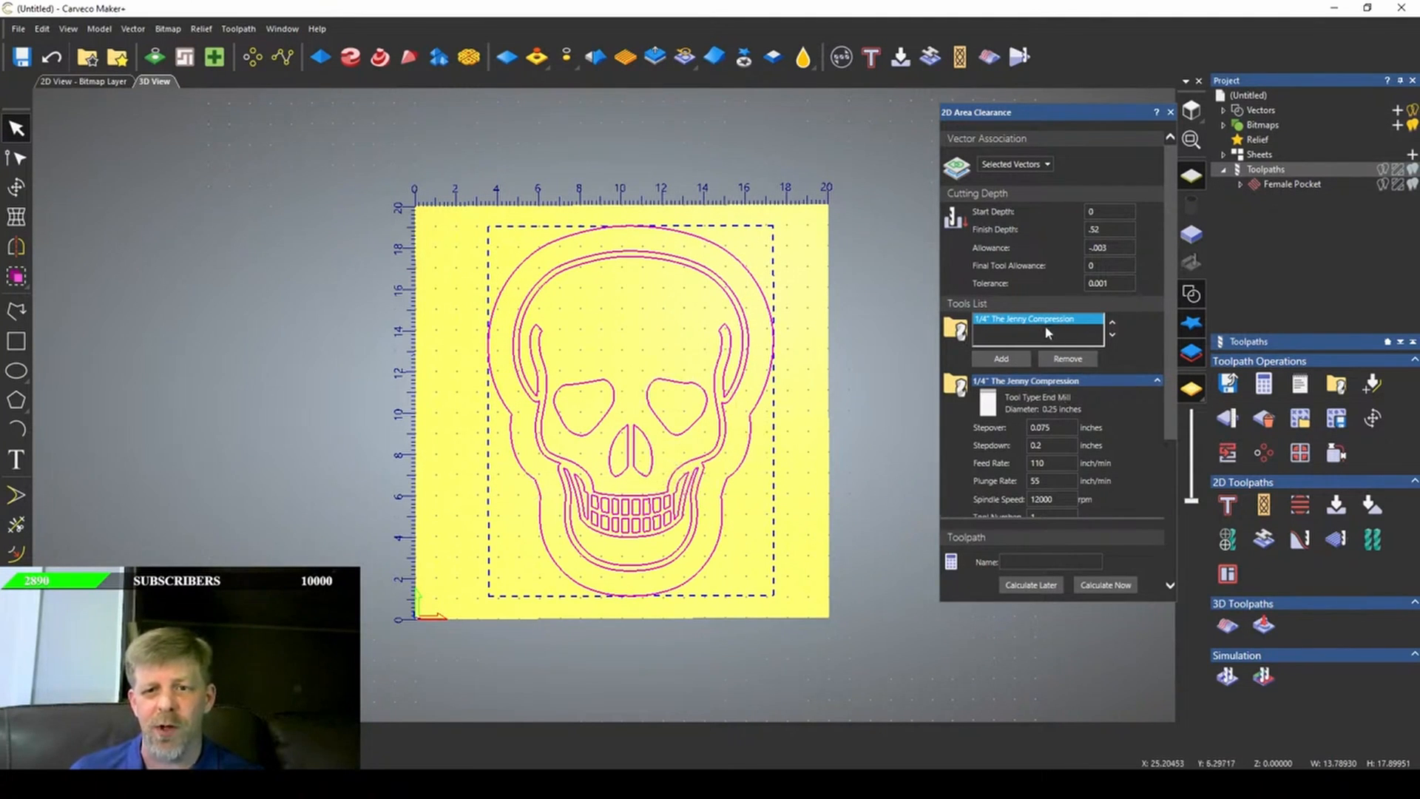
{"action": "left_click", "coordinate": [1070, 358]}
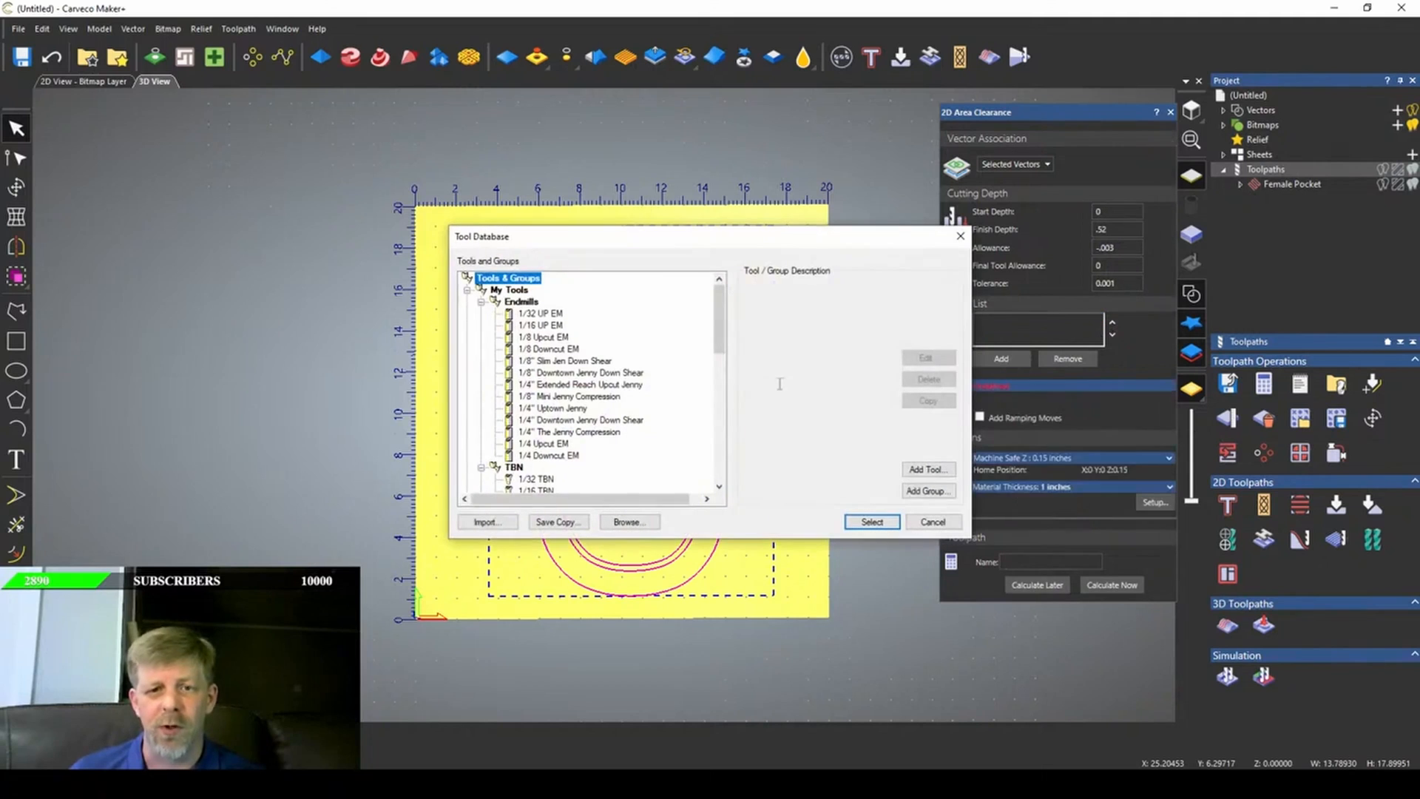
- Add the 1/4" Downtown Jenny Down Shear end mill as the area clearance tool
{"action": "scroll", "coordinate": [559, 381], "scroll_direction": "down", "scroll_amount": 1}
{"action": "left_click", "coordinate": [560, 384]}
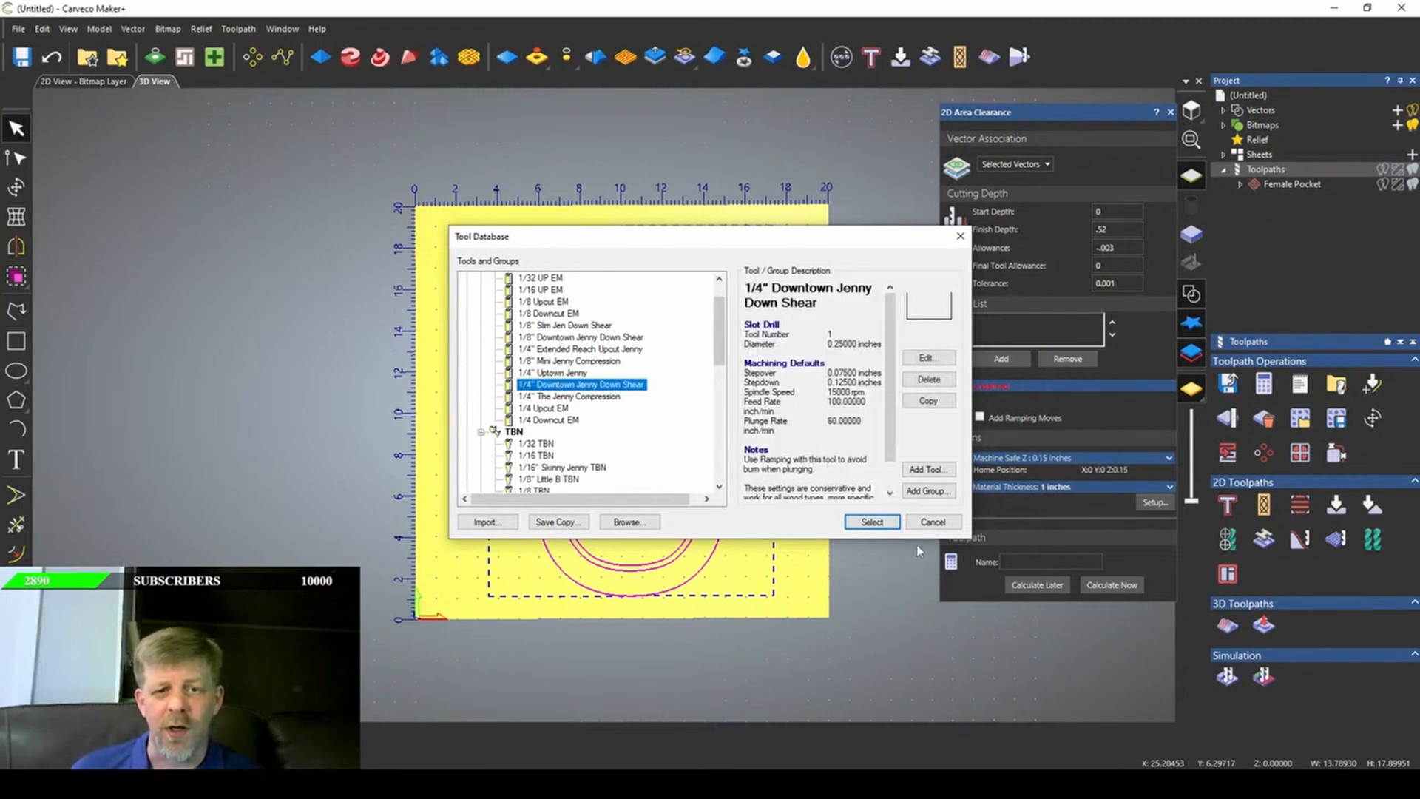
{"action": "left_click", "coordinate": [873, 522]}
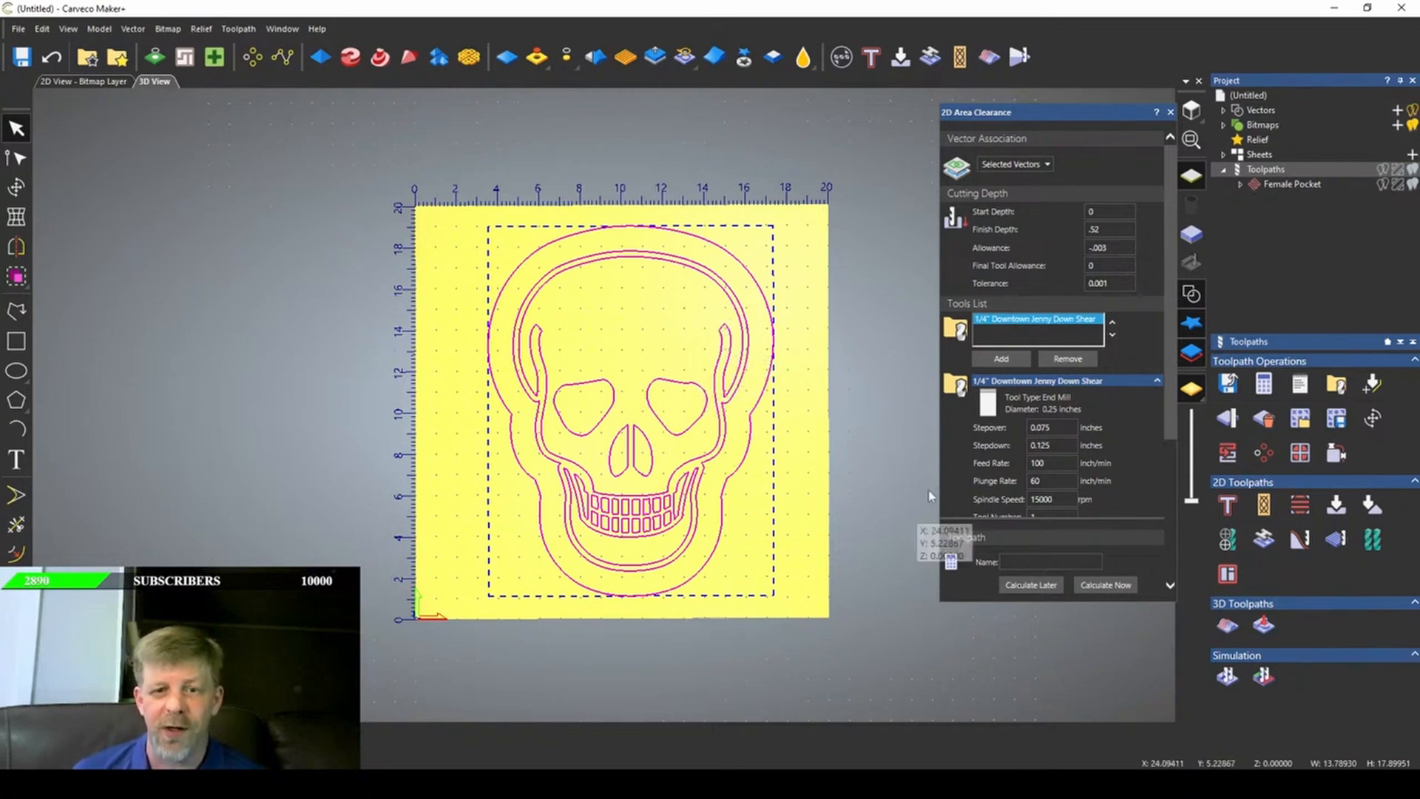
- Open the tool database to add a second tool to the area clearance
{"action": "left_click", "coordinate": [1007, 358]}
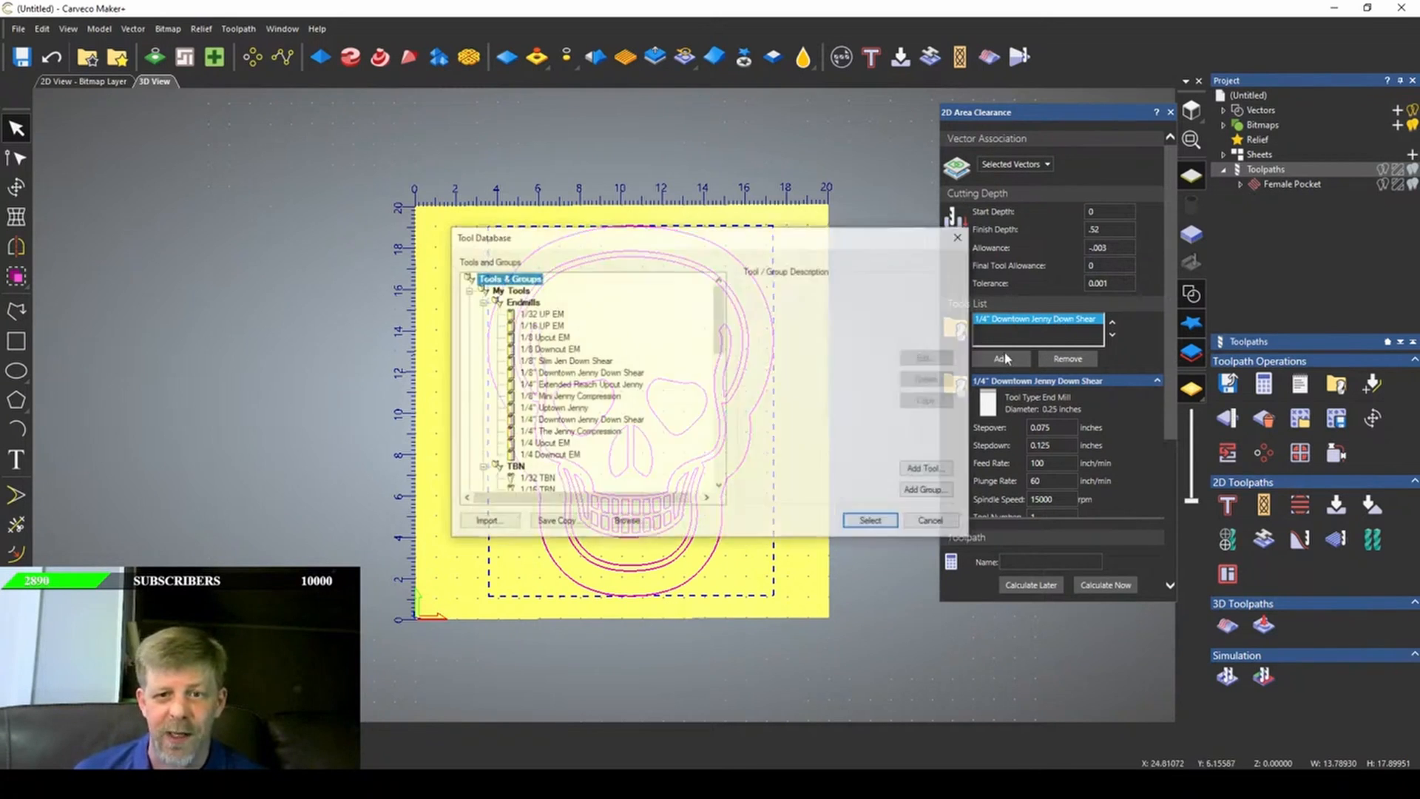
- Add the 1/8" Downtown Jenny Down Shear end mill to the area clearance tool list
{"action": "left_click", "coordinate": [554, 399]}
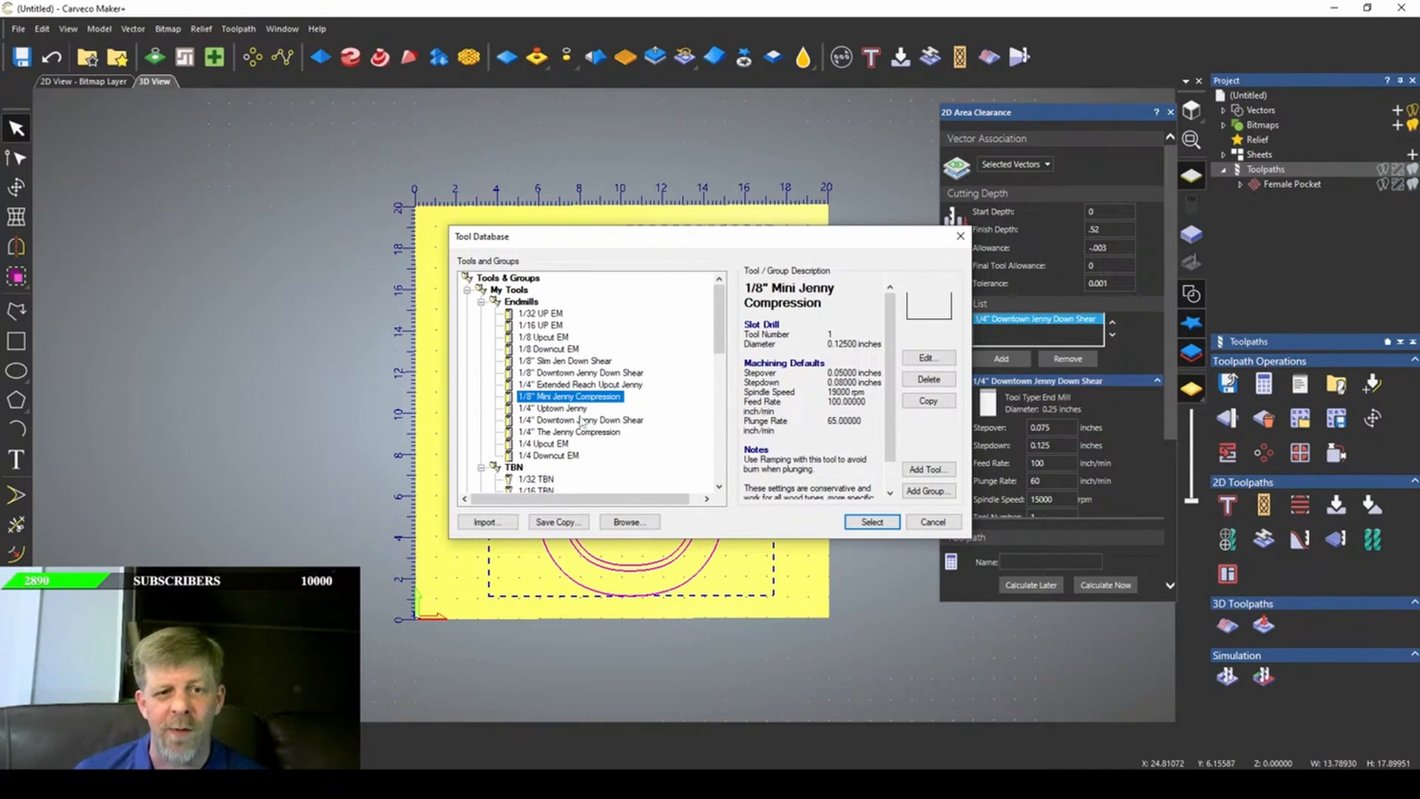
{"action": "left_click", "coordinate": [560, 374]}
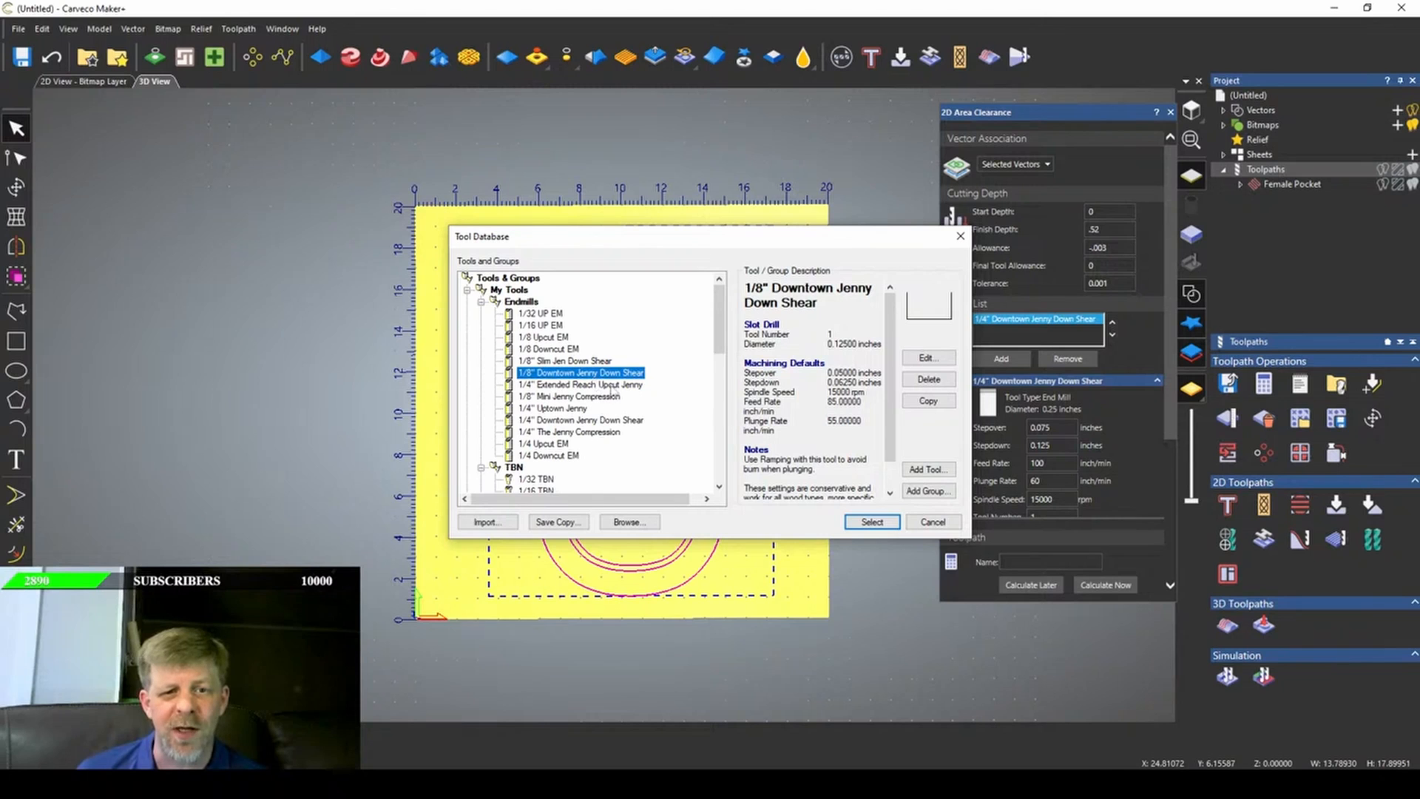
{"action": "left_click", "coordinate": [855, 523]}
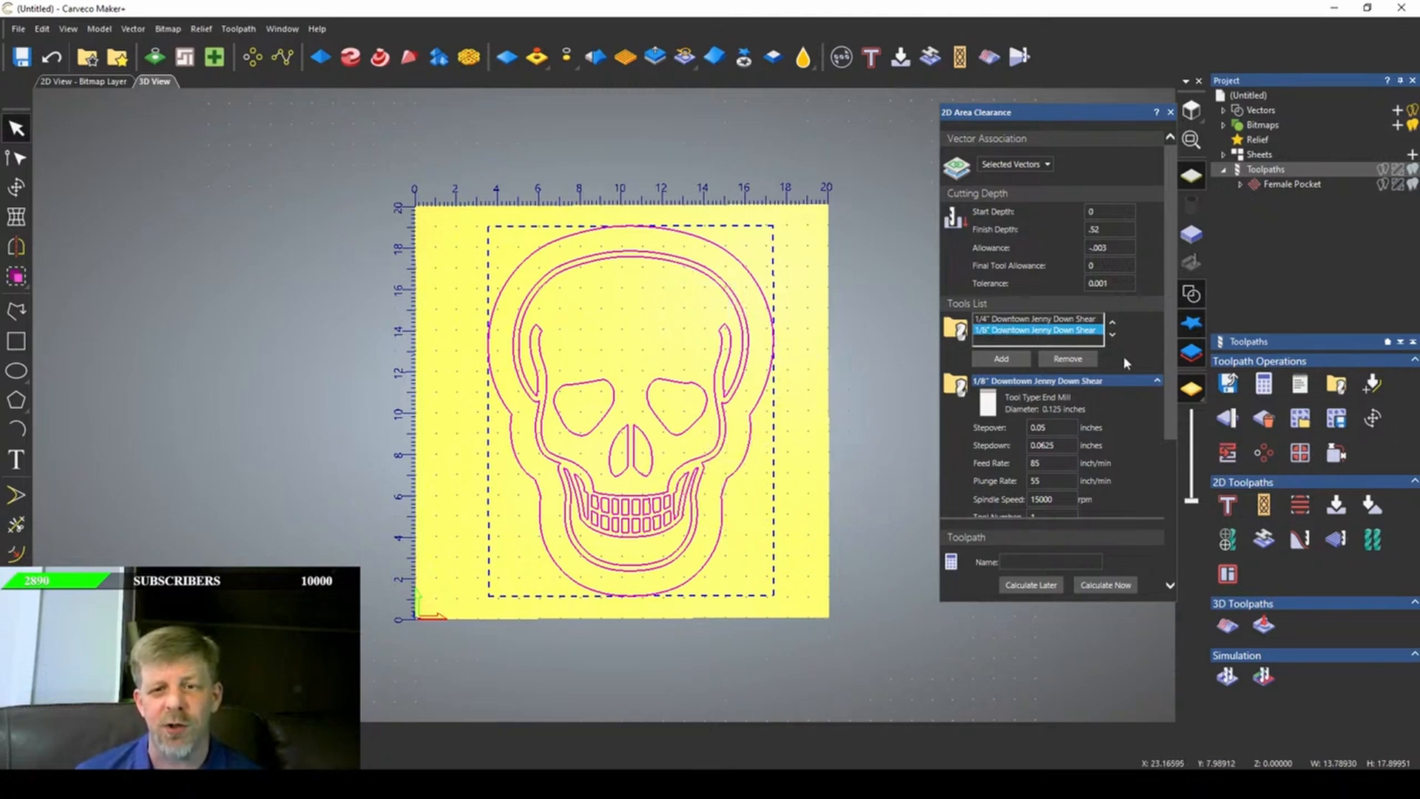
- Enable ramping moves for the 1/8" Downtown Jenny Down Shear and calculate the skull's area clearance toolpath
{"action": "scroll", "coordinate": [1124, 356], "scroll_direction": "down", "scroll_amount": 3}
{"action": "scroll", "coordinate": [1137, 354], "scroll_direction": "up", "scroll_amount": 3}
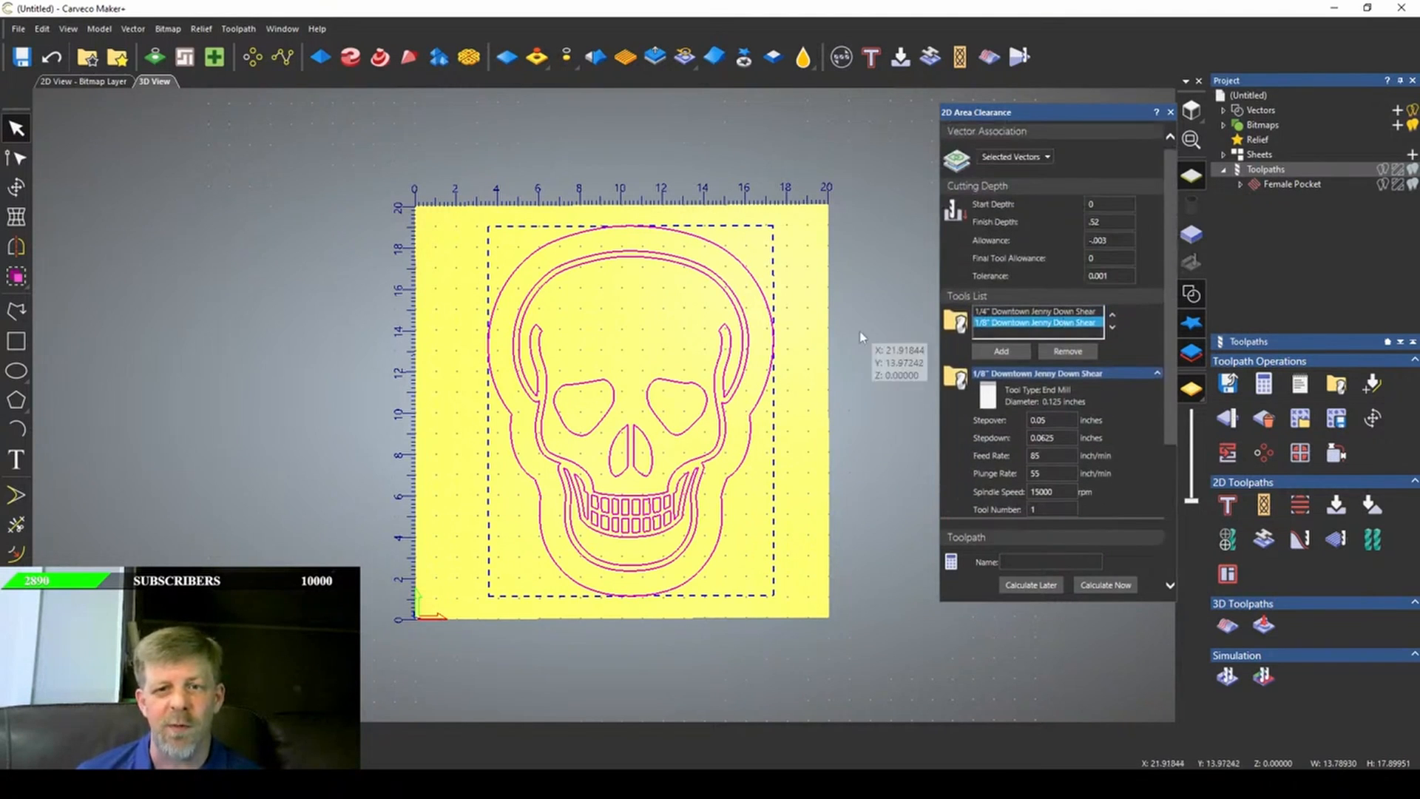
{"action": "scroll", "coordinate": [1125, 414], "scroll_direction": "down", "scroll_amount": 2}
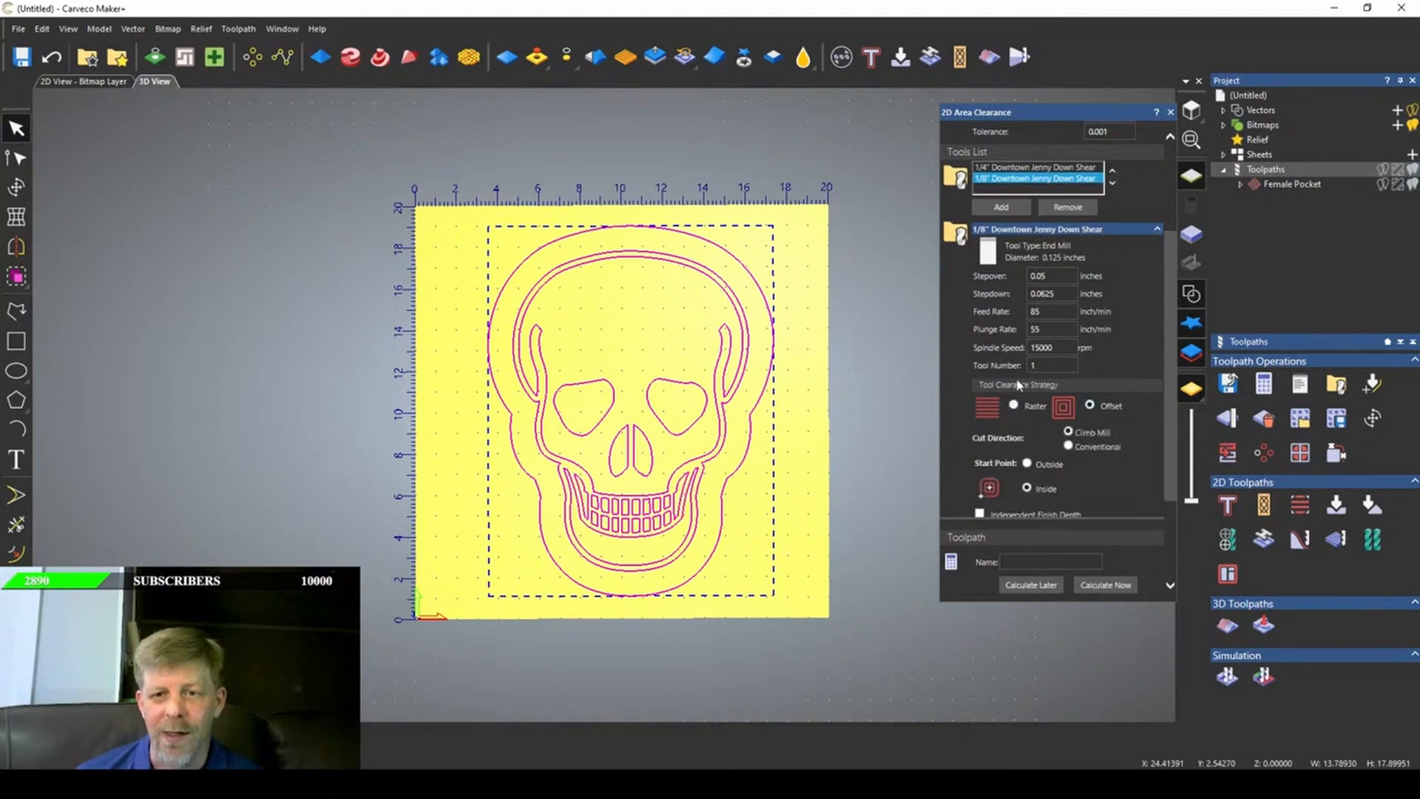
{"action": "scroll", "coordinate": [1085, 423], "scroll_direction": "down", "scroll_amount": 2}
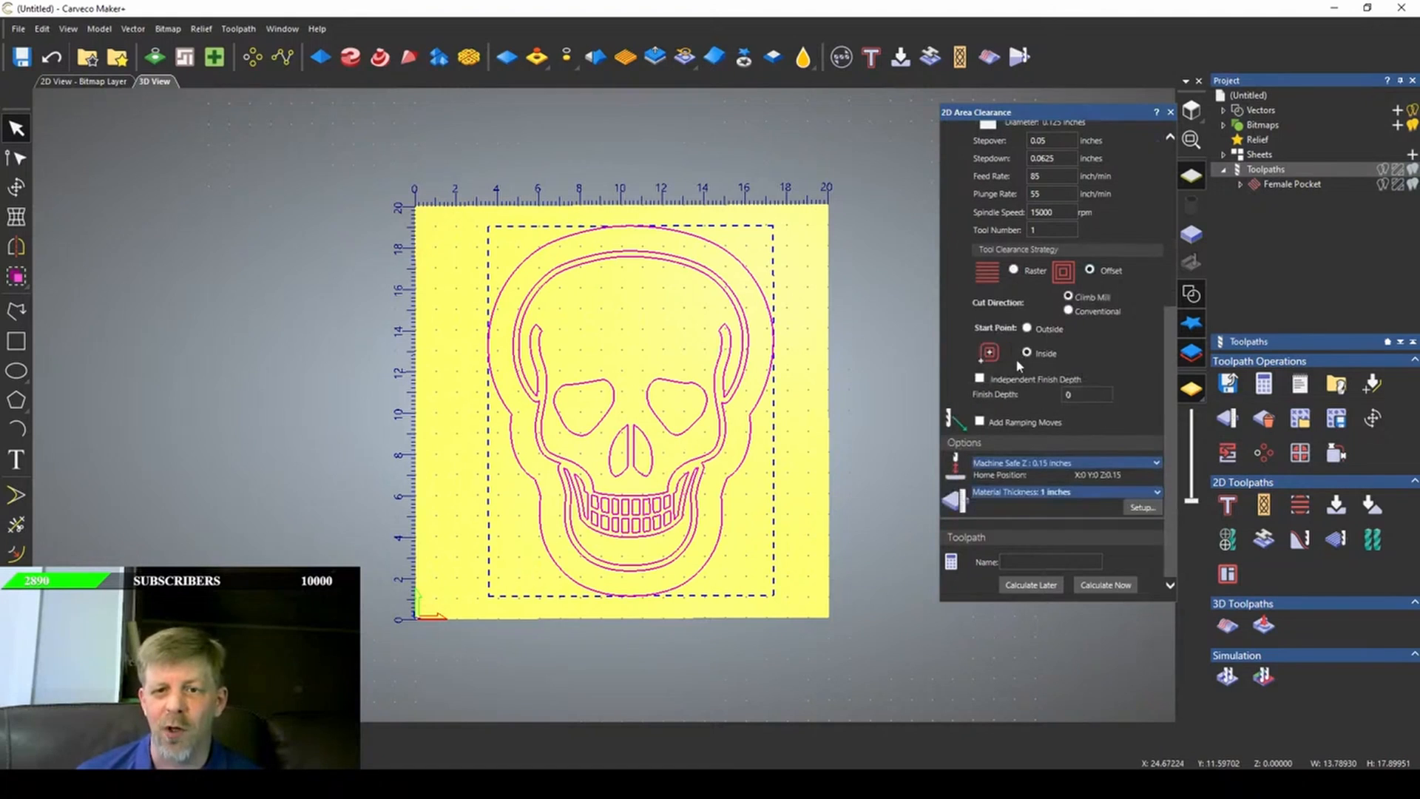
{"action": "left_click", "coordinate": [979, 421]}
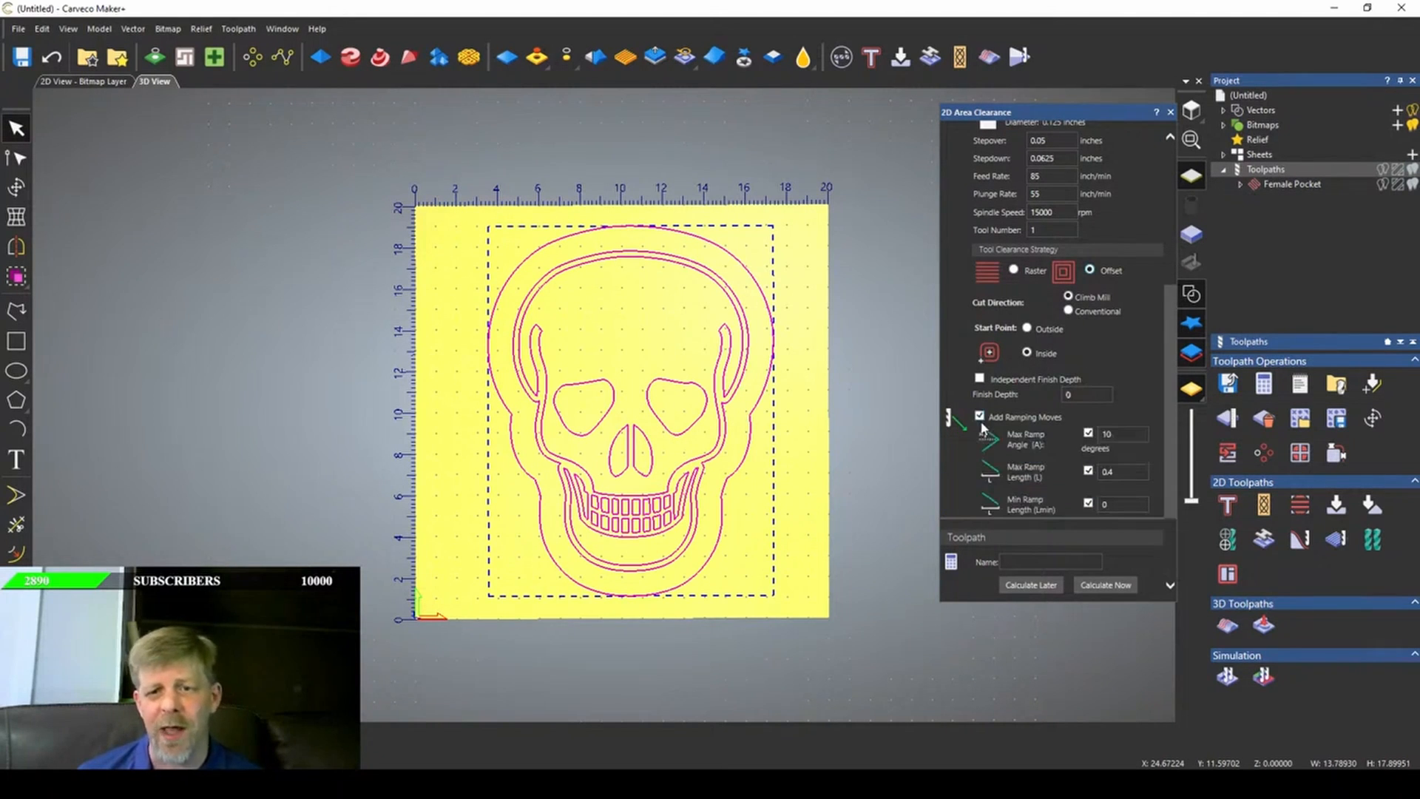
{"action": "scroll", "coordinate": [1156, 327], "scroll_direction": "down", "scroll_amount": 2}
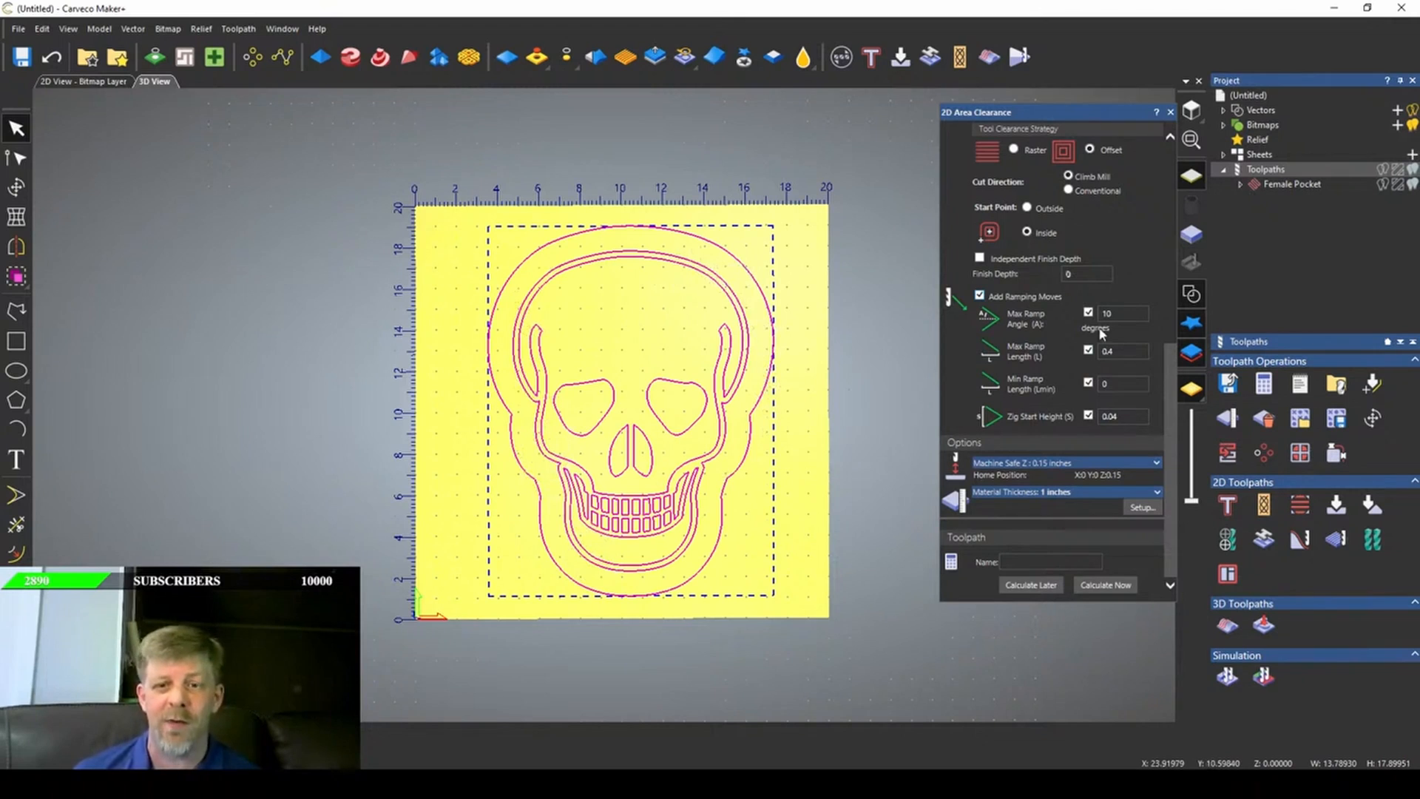
{"action": "left_click", "coordinate": [1106, 585]}
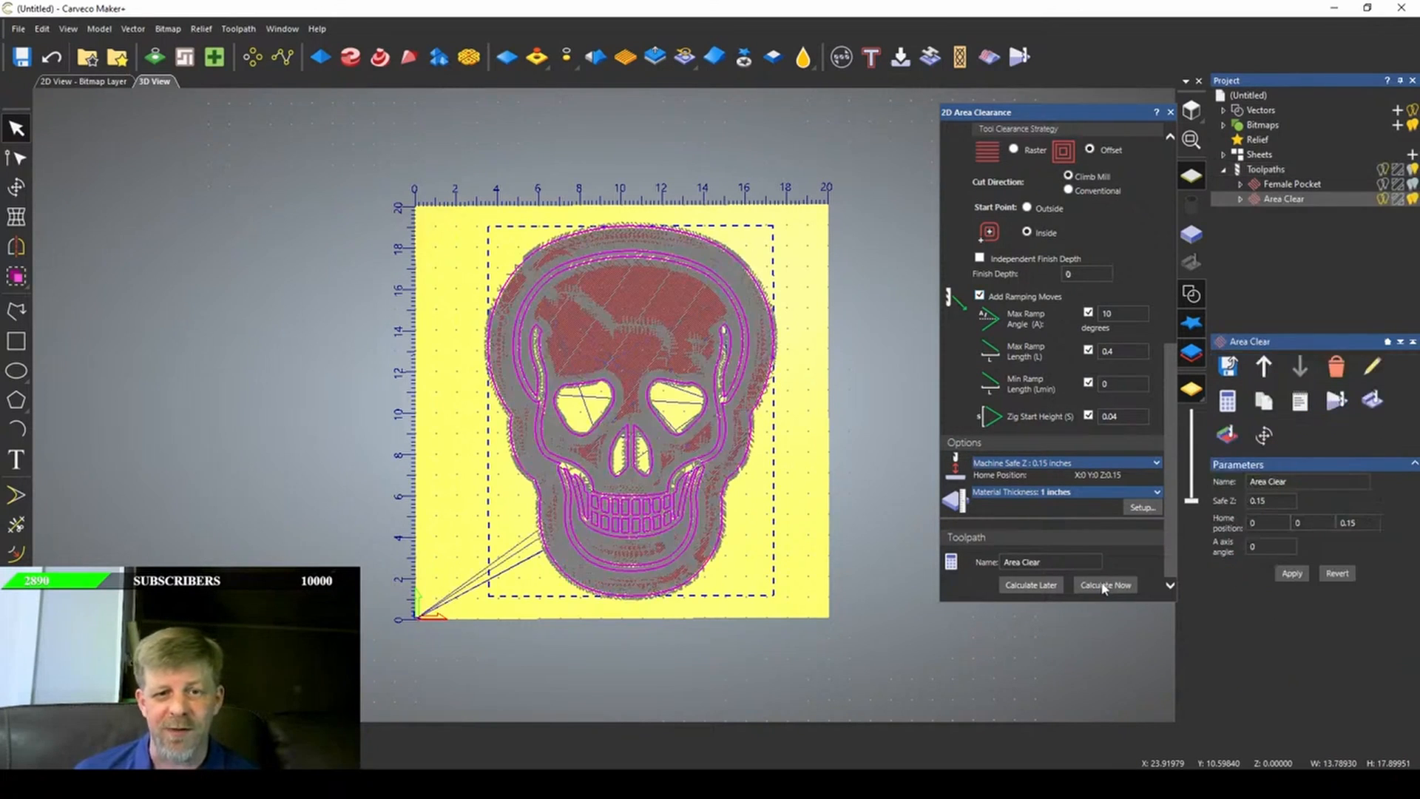
- Simulate the Area Clear toolpath and examine the carved teeth, nose, eye sockets and overall skull outline from several angles
{"action": "left_click", "coordinate": [1372, 399]}
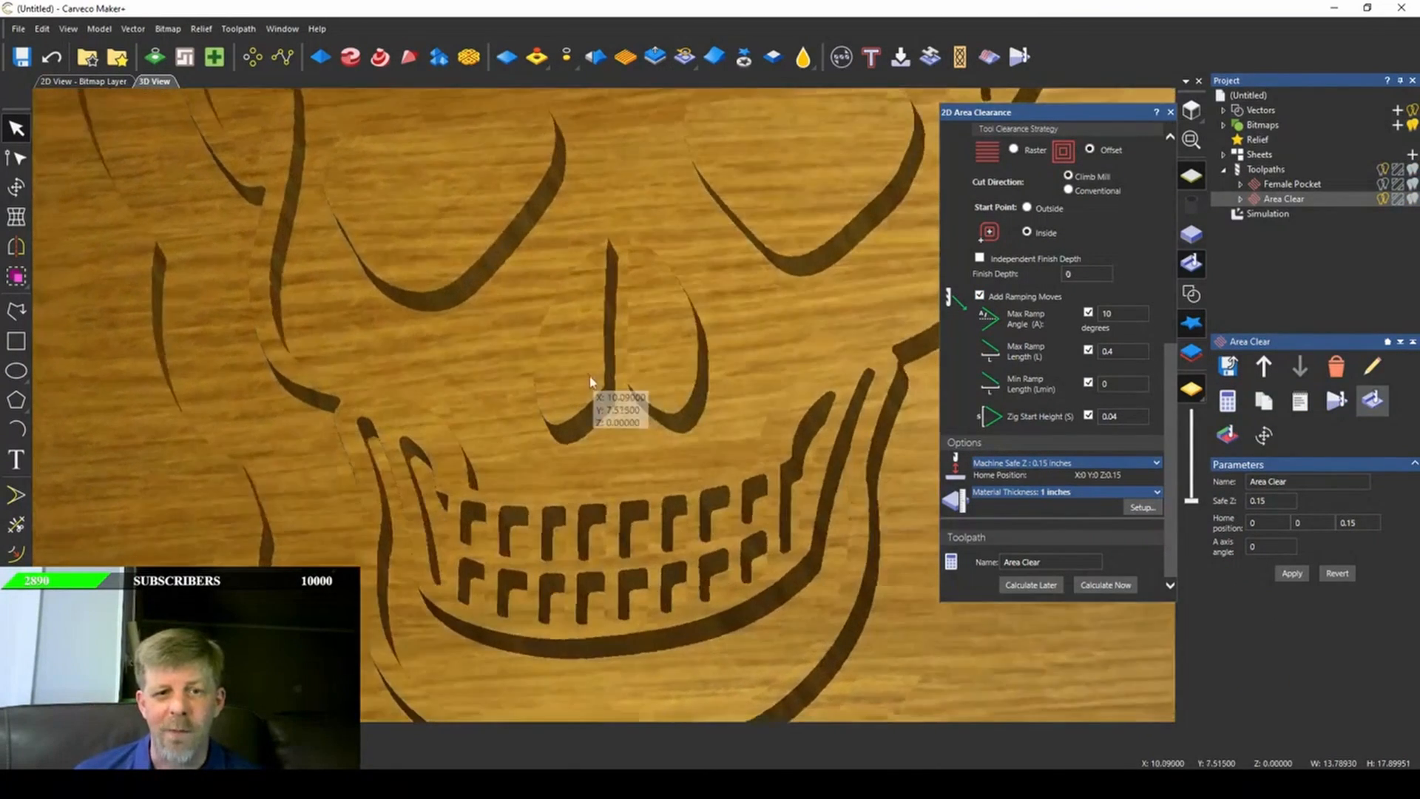
{"action": "scroll", "coordinate": [591, 381], "scroll_direction": "down", "scroll_amount": 5}
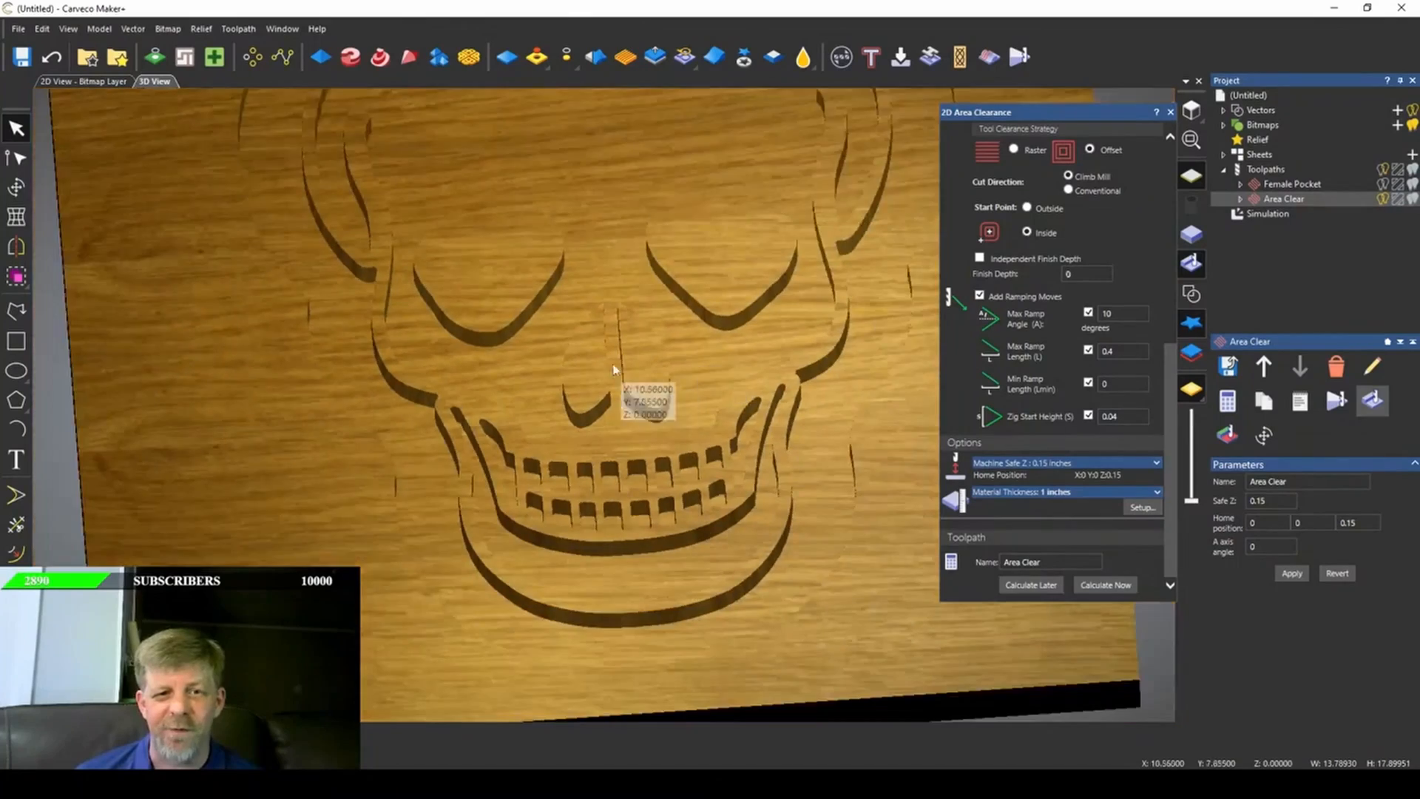
{"action": "scroll", "coordinate": [610, 356], "scroll_direction": "up", "scroll_amount": 3}
{"action": "scroll", "coordinate": [605, 344], "scroll_direction": "down", "scroll_amount": 5}
{"action": "scroll", "coordinate": [589, 338], "scroll_direction": "up", "scroll_amount": 3}
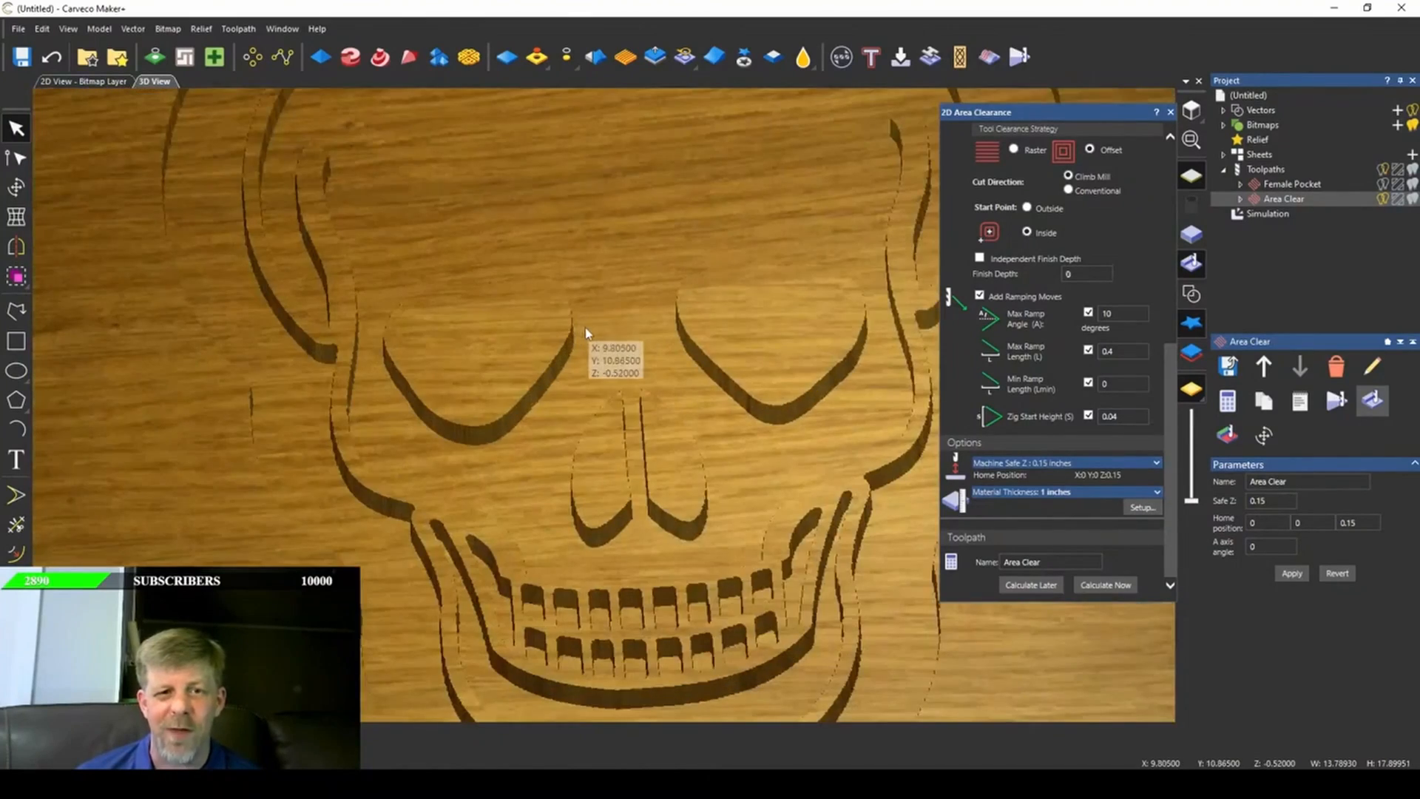
{"action": "left_click_drag", "start_coordinate": [543, 439], "coordinate": [641, 390]}
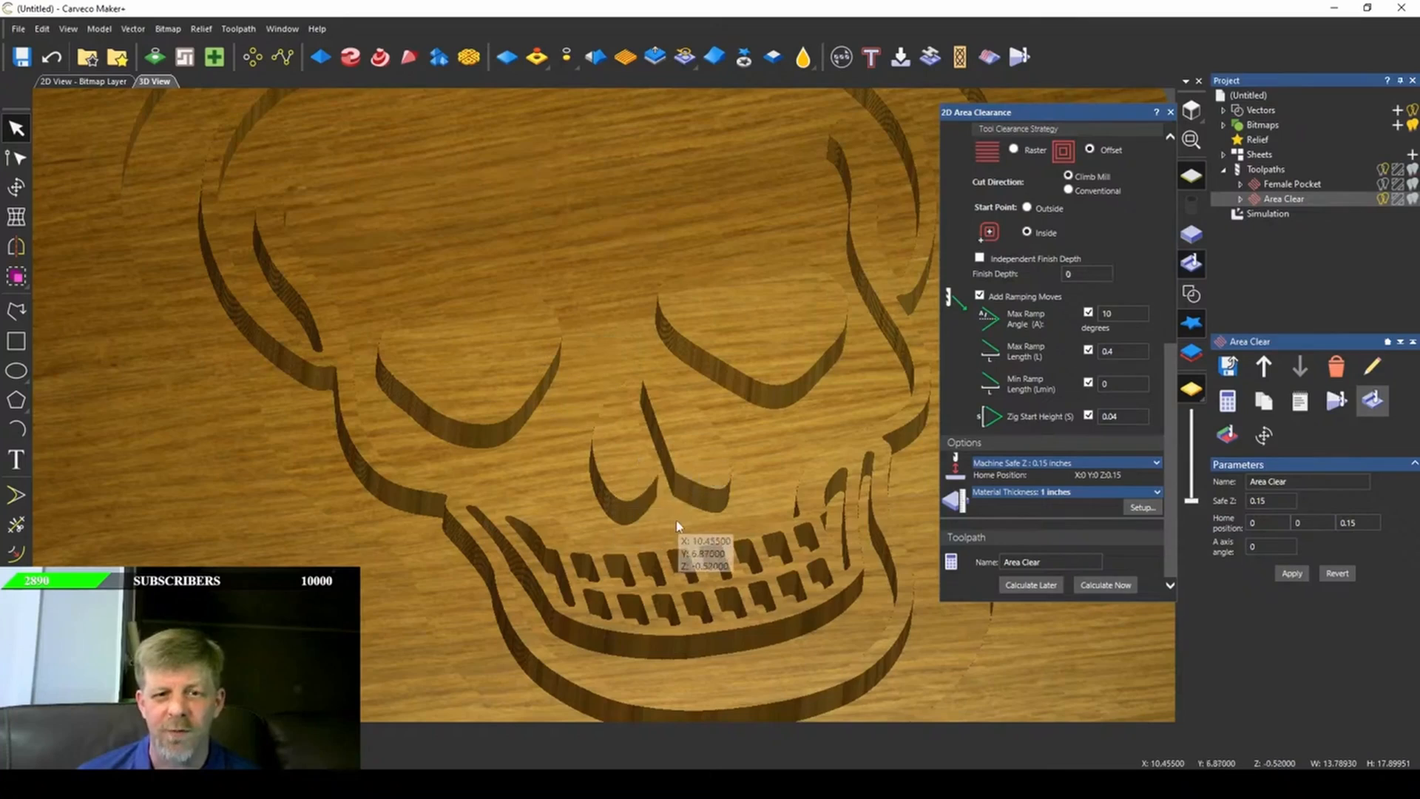
{"action": "left_click_drag", "start_coordinate": [676, 525], "coordinate": [644, 563]}
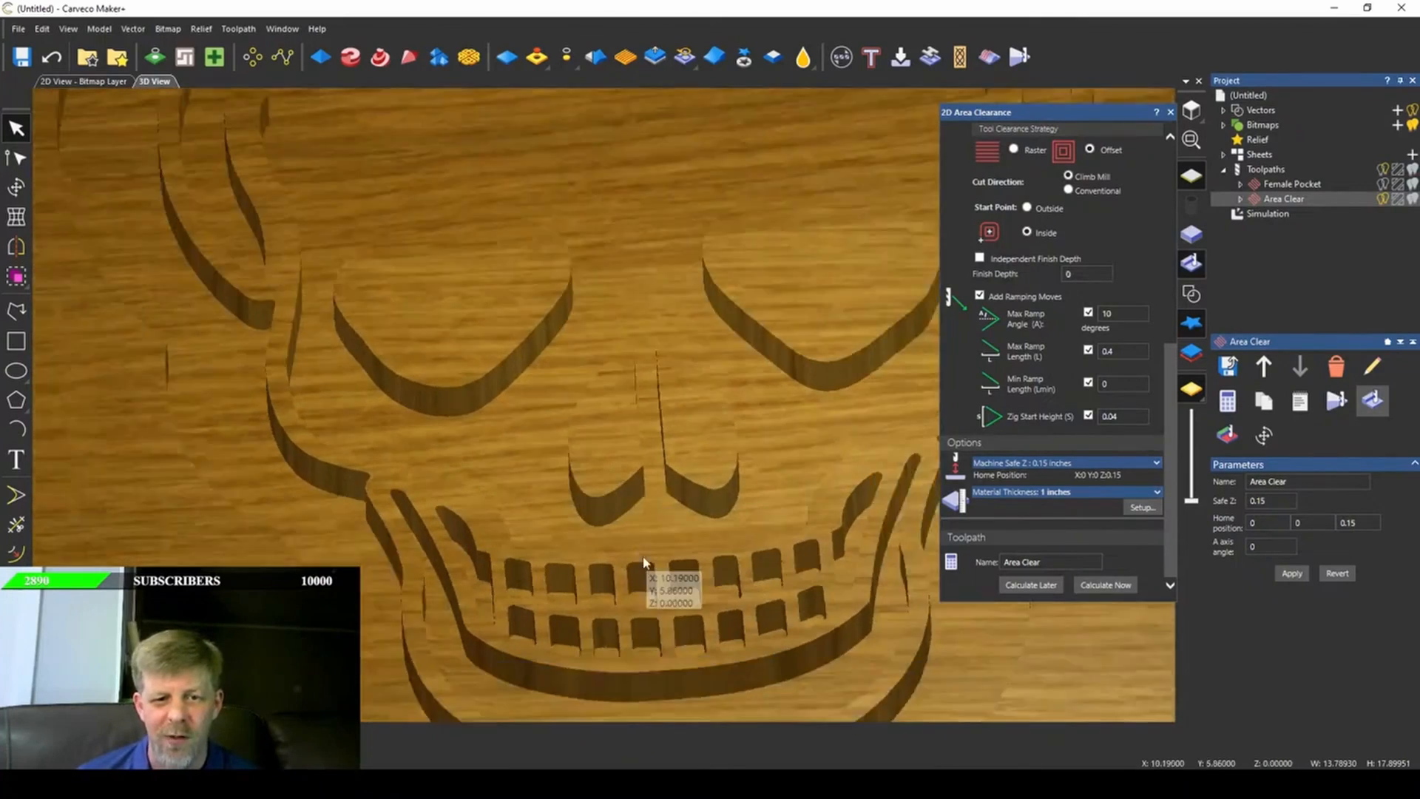
{"action": "scroll", "coordinate": [644, 547], "scroll_direction": "down", "scroll_amount": 5}
{"action": "left_click_drag", "start_coordinate": [647, 451], "coordinate": [649, 529]}
{"action": "scroll", "coordinate": [618, 524], "scroll_direction": "up", "scroll_amount": 8}
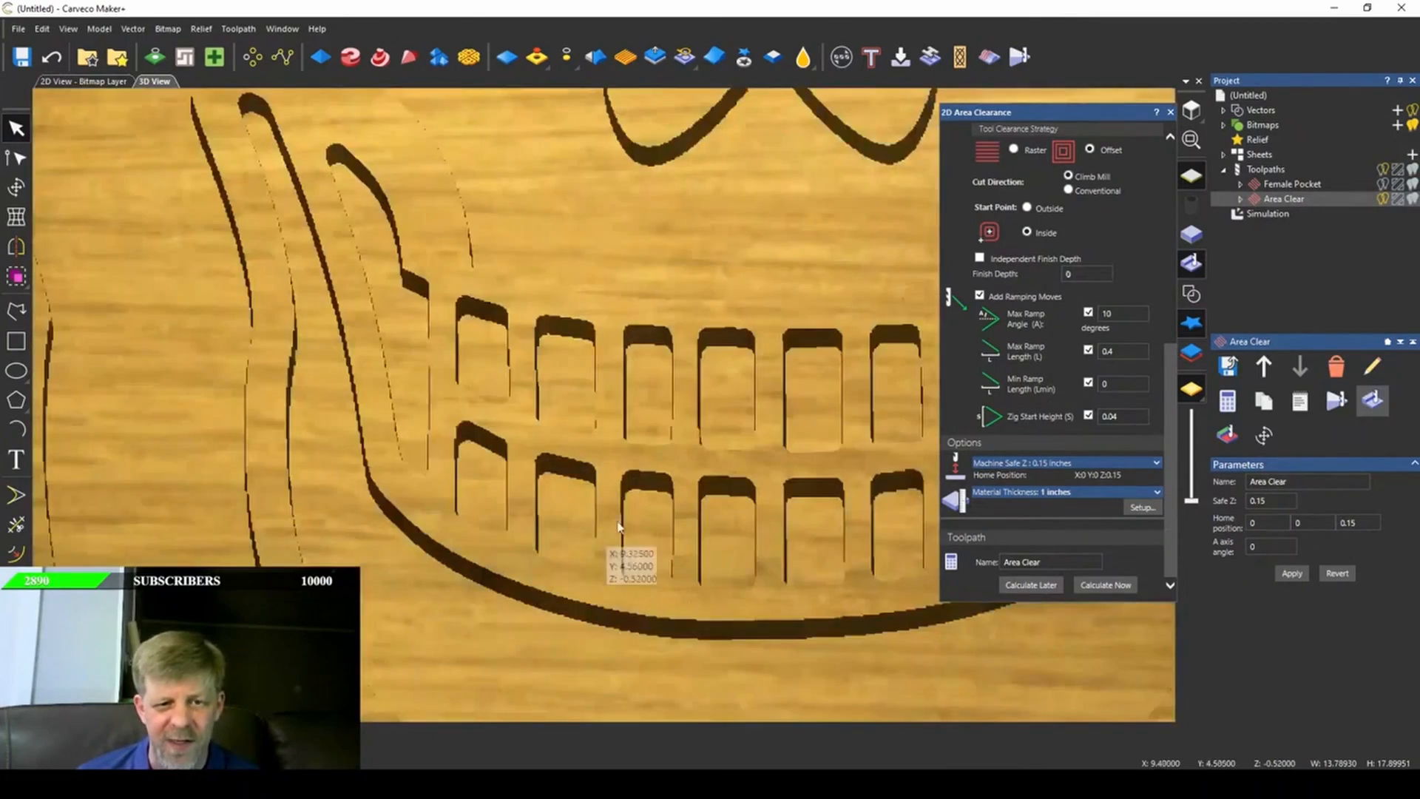
{"action": "scroll", "coordinate": [585, 518], "scroll_direction": "up", "scroll_amount": 1}
{"action": "scroll", "coordinate": [577, 374], "scroll_direction": "down", "scroll_amount": 1}
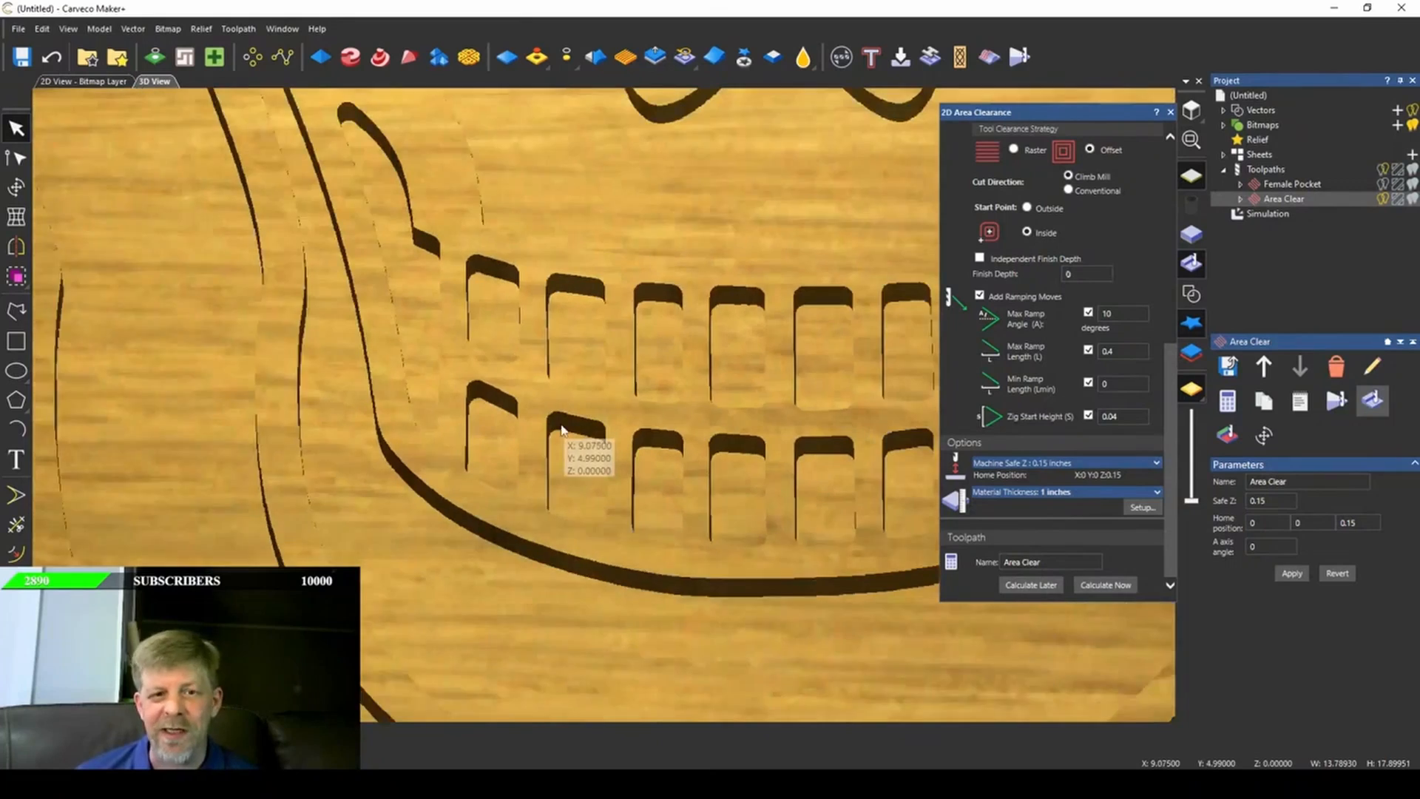
{"action": "scroll", "coordinate": [566, 437], "scroll_direction": "down", "scroll_amount": 2}
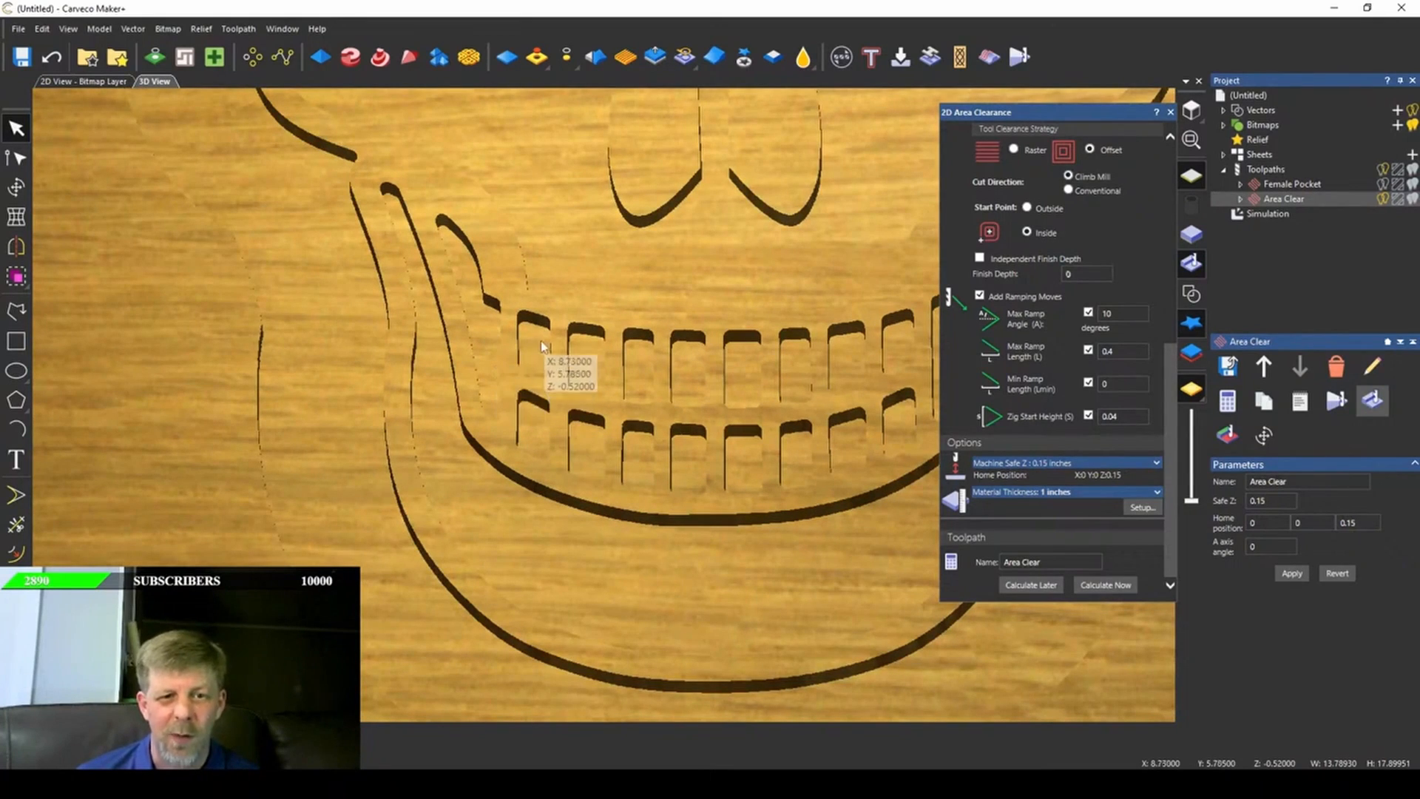
{"action": "left_click_drag", "start_coordinate": [602, 454], "coordinate": [575, 376]}
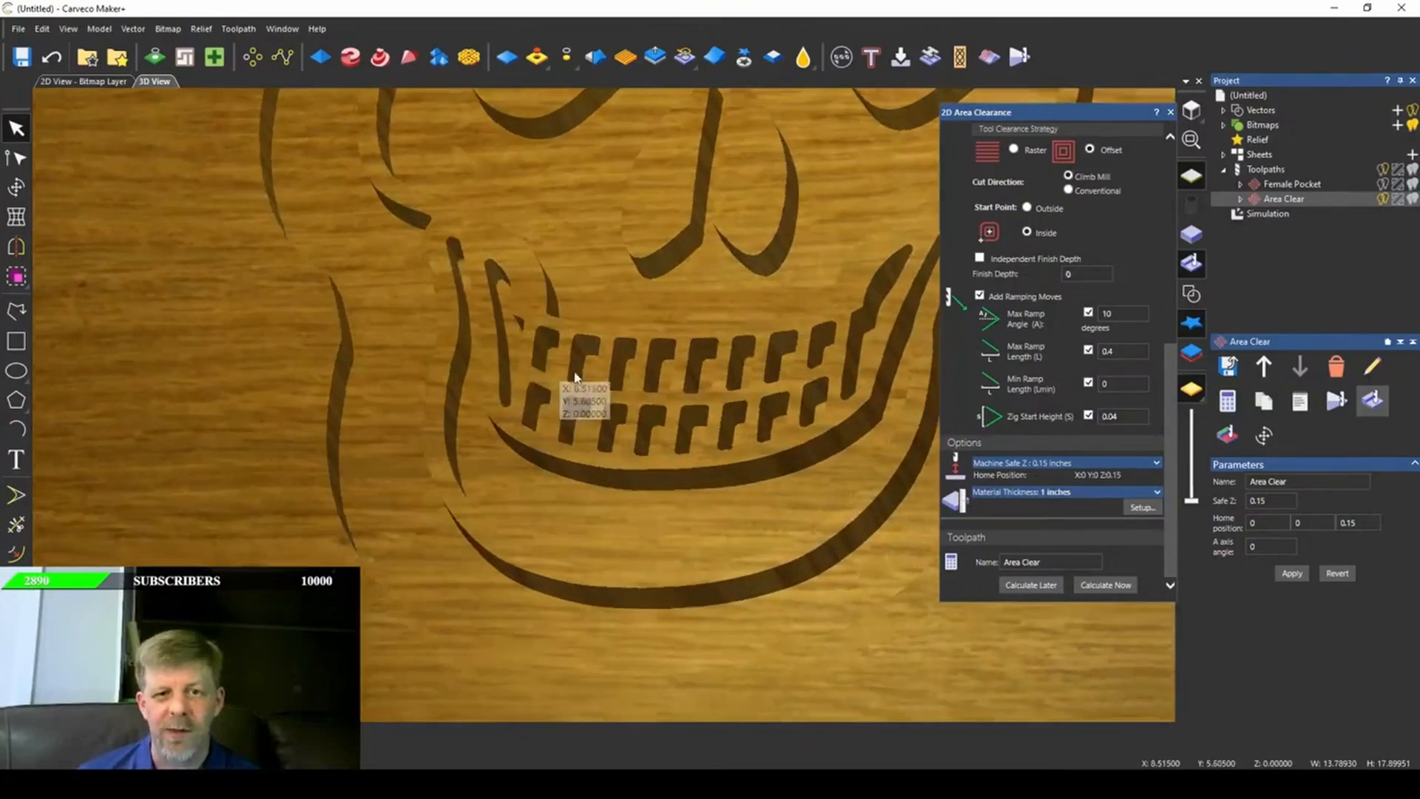
{"action": "scroll", "coordinate": [576, 376], "scroll_direction": "down", "scroll_amount": 4}
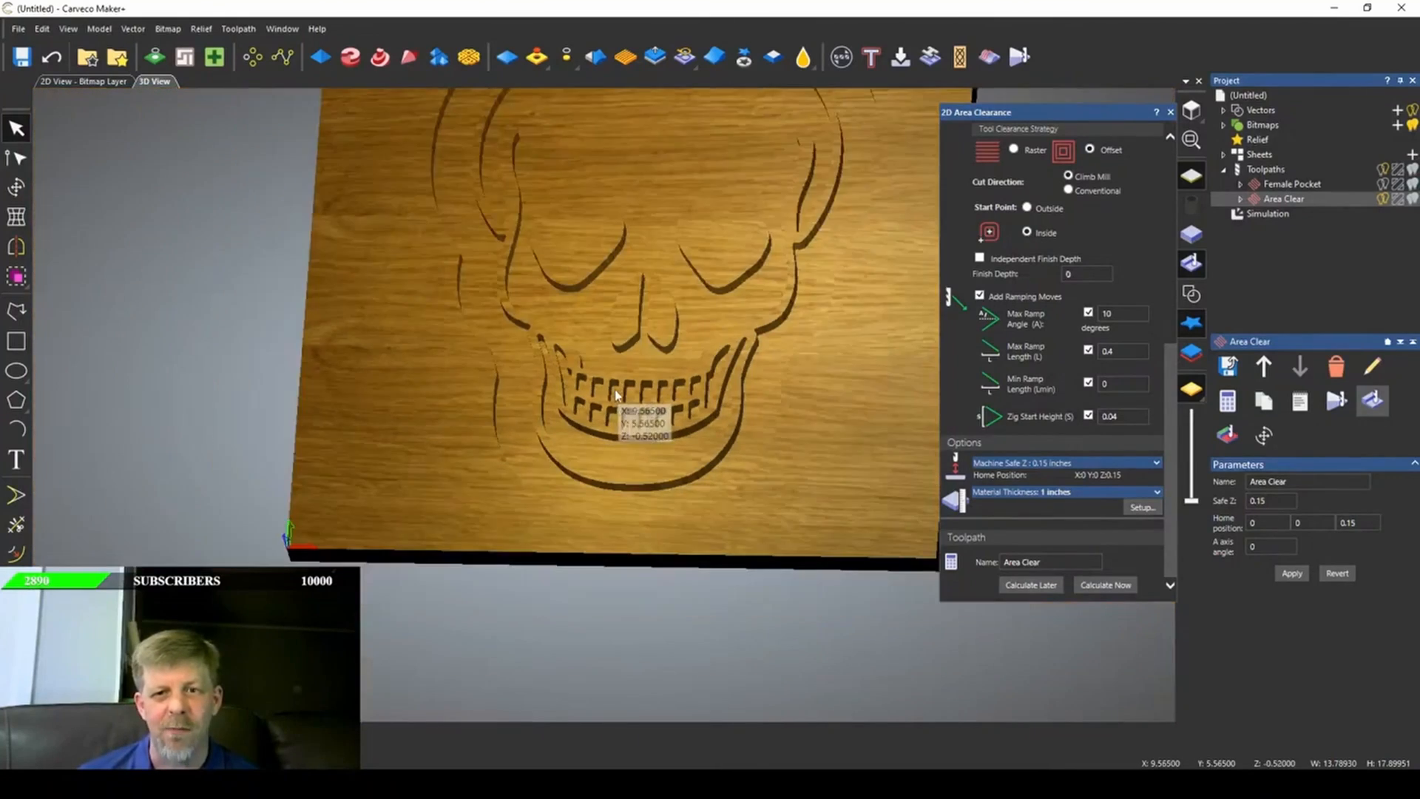
{"action": "scroll", "coordinate": [629, 281], "scroll_direction": "up", "scroll_amount": 3}
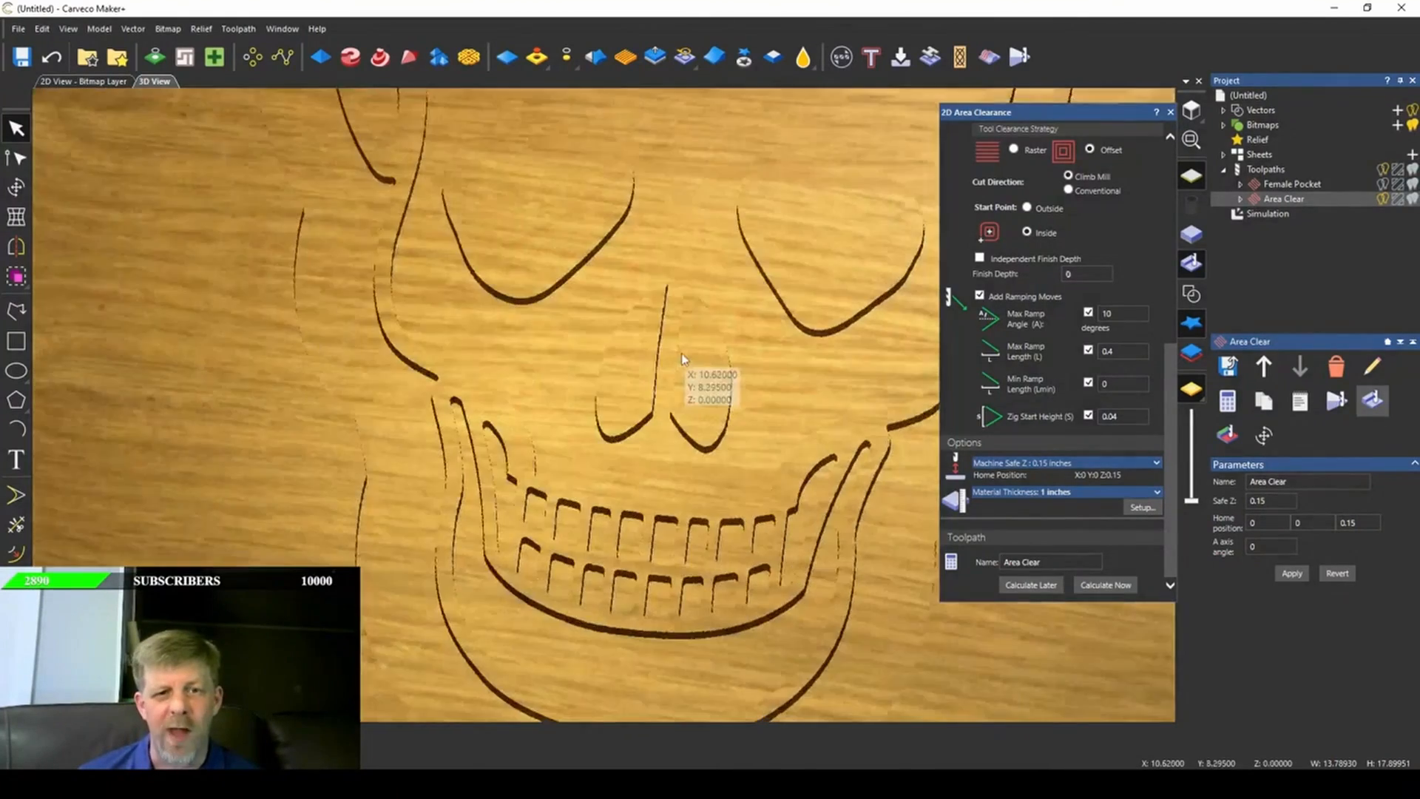
{"action": "scroll", "coordinate": [681, 353], "scroll_direction": "down", "scroll_amount": 3}
{"action": "scroll", "coordinate": [657, 214], "scroll_direction": "up", "scroll_amount": 5}
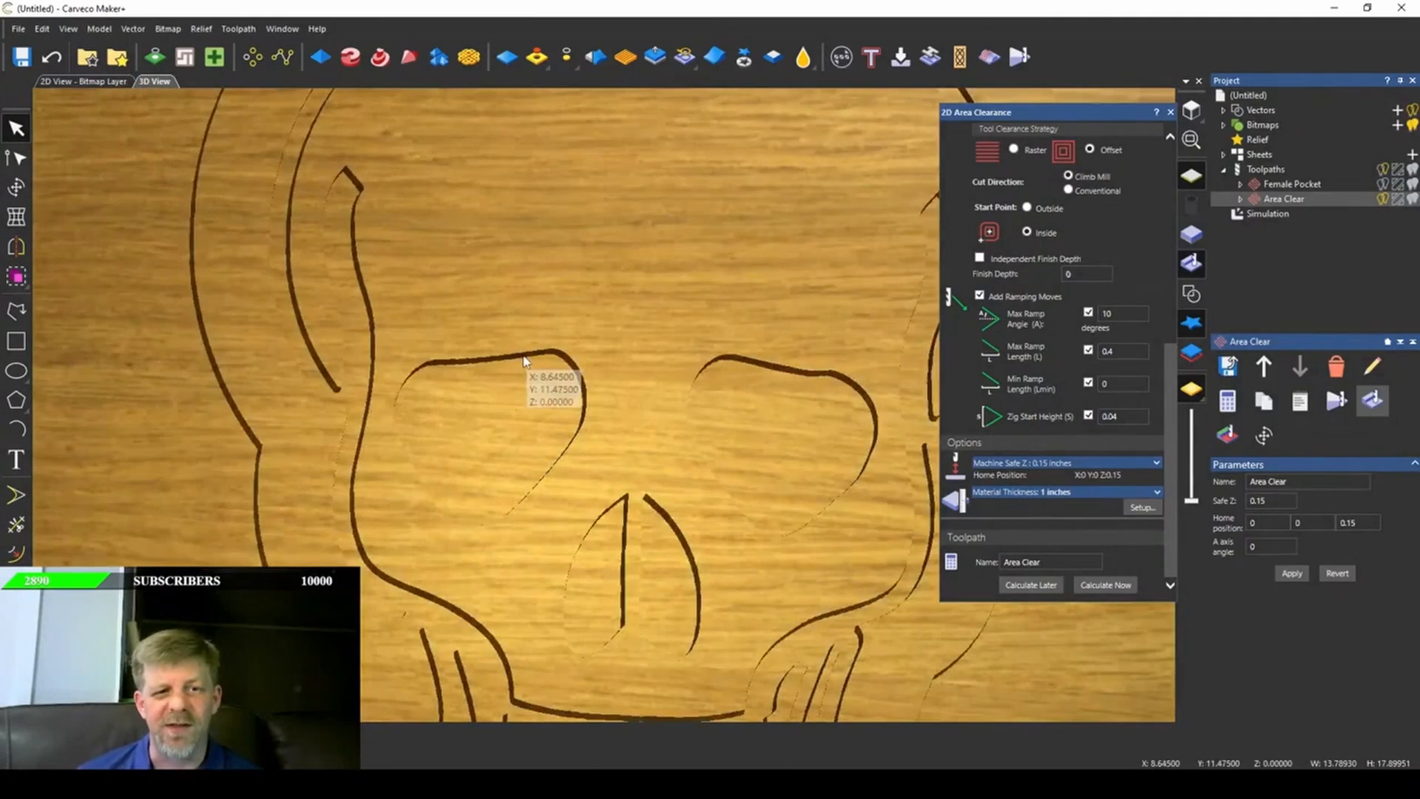
{"action": "scroll", "coordinate": [524, 360], "scroll_direction": "down", "scroll_amount": 4}
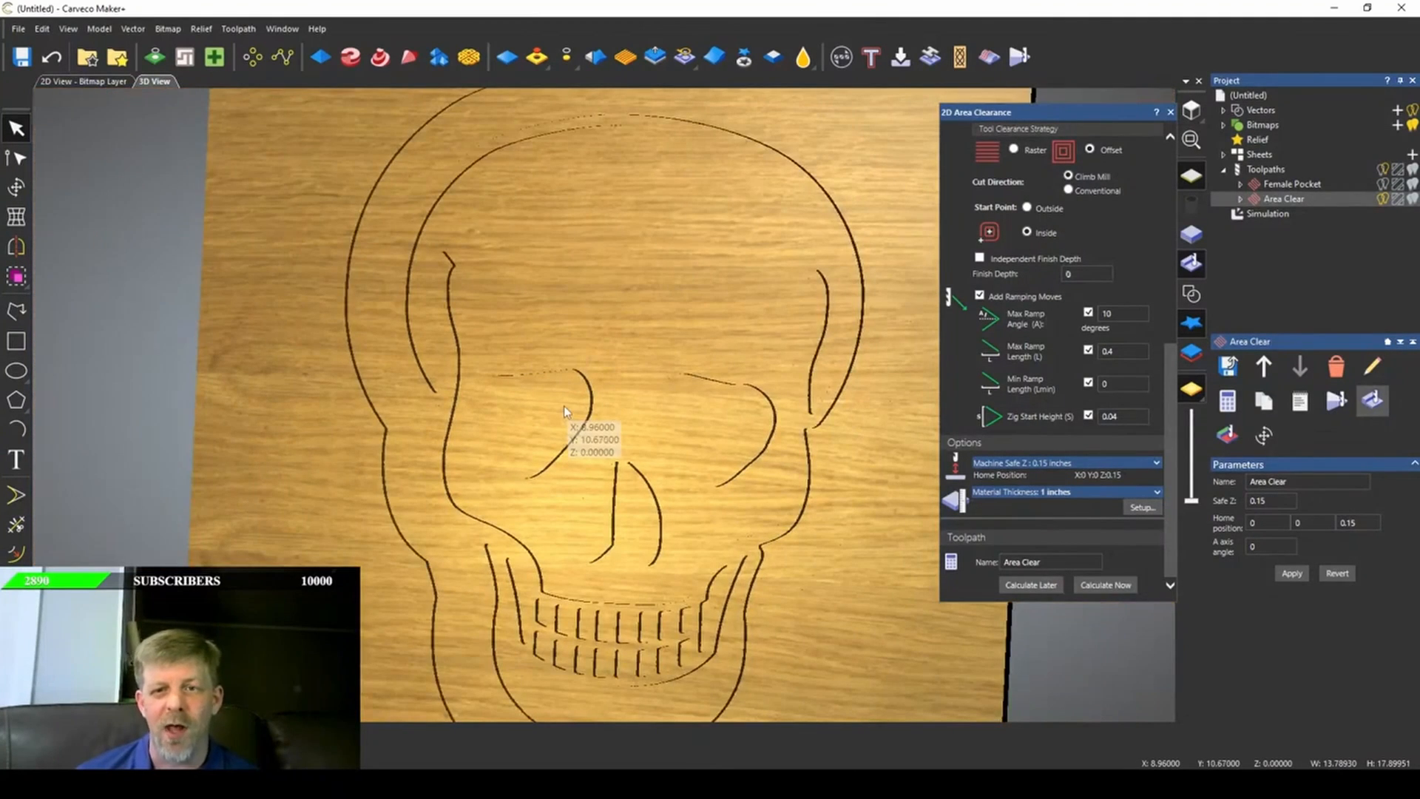
{"action": "scroll", "coordinate": [605, 356], "scroll_direction": "down", "scroll_amount": 1}
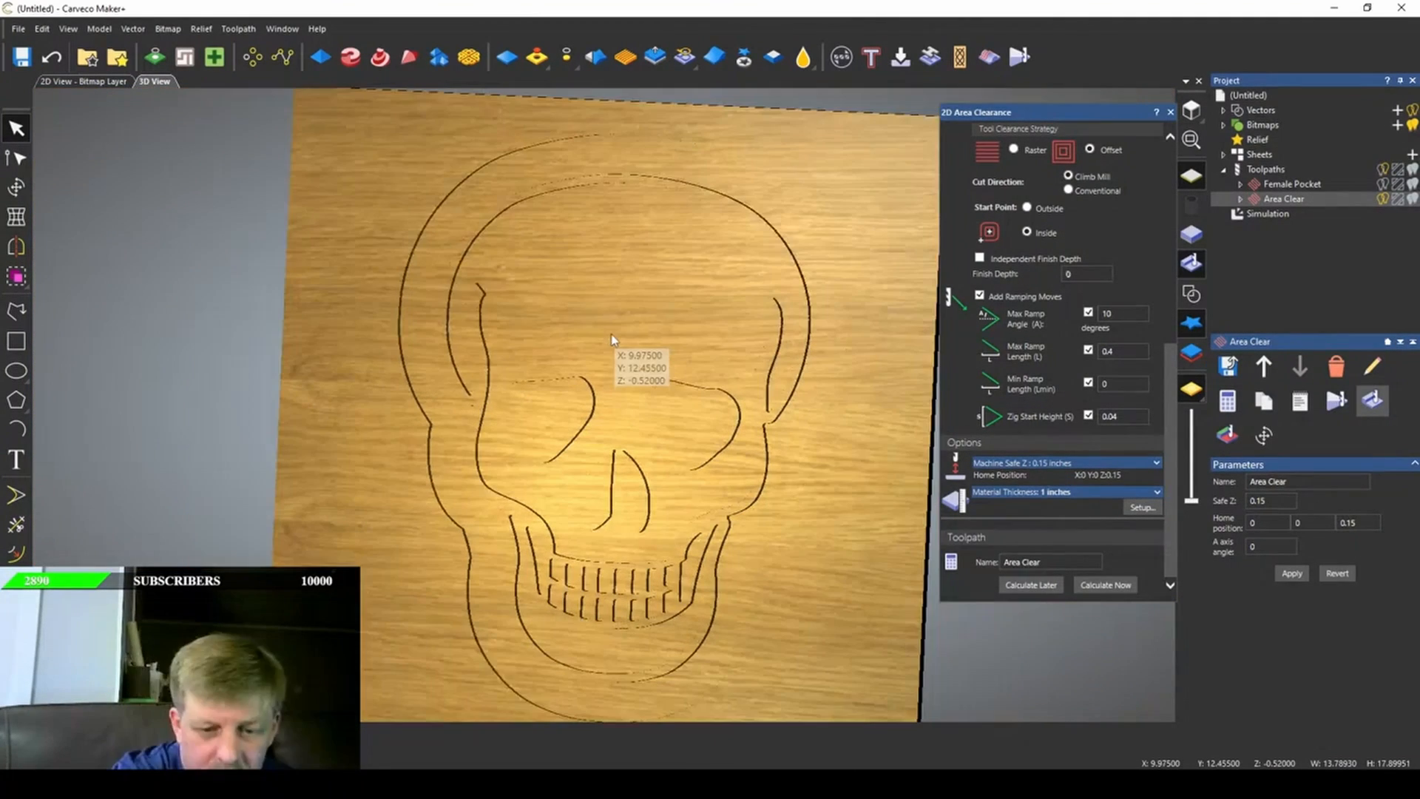
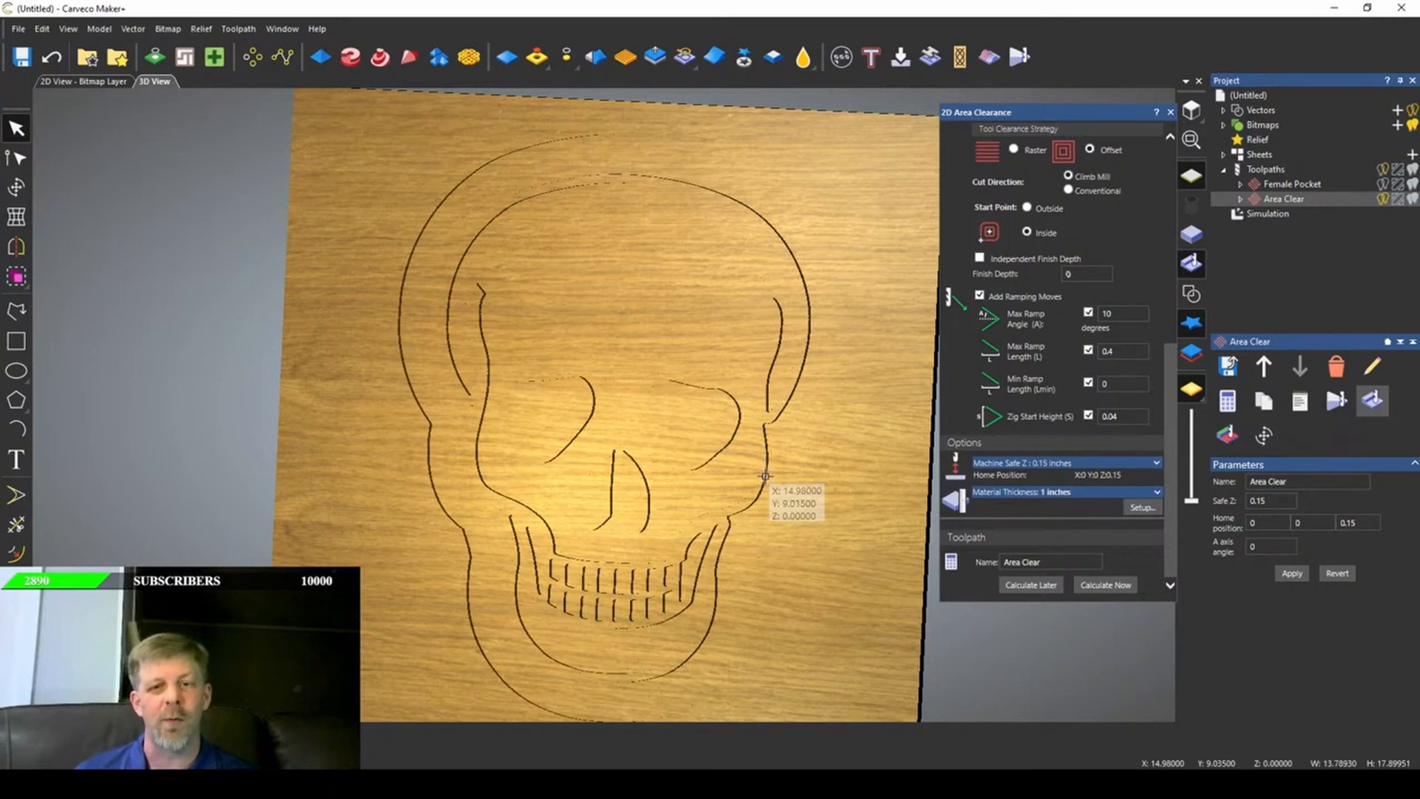
- Close the area clearance settings and delete the simulation together with the Area Clear and Female Pocket toolpaths
{"action": "left_click", "coordinate": [1170, 112]}
{"action": "left_click", "coordinate": [1266, 214]}
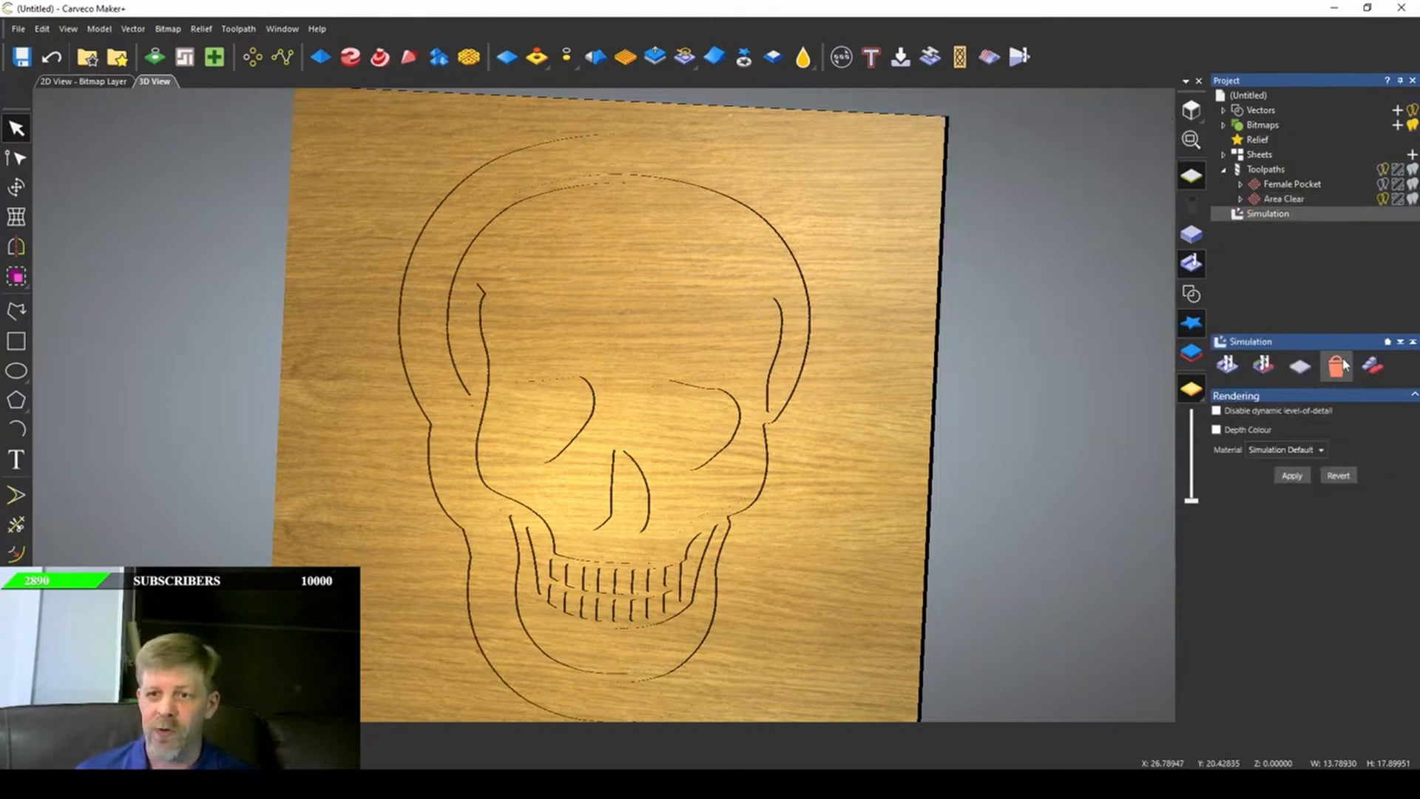
{"action": "left_click", "coordinate": [1339, 365]}
{"action": "left_click", "coordinate": [1339, 365]}
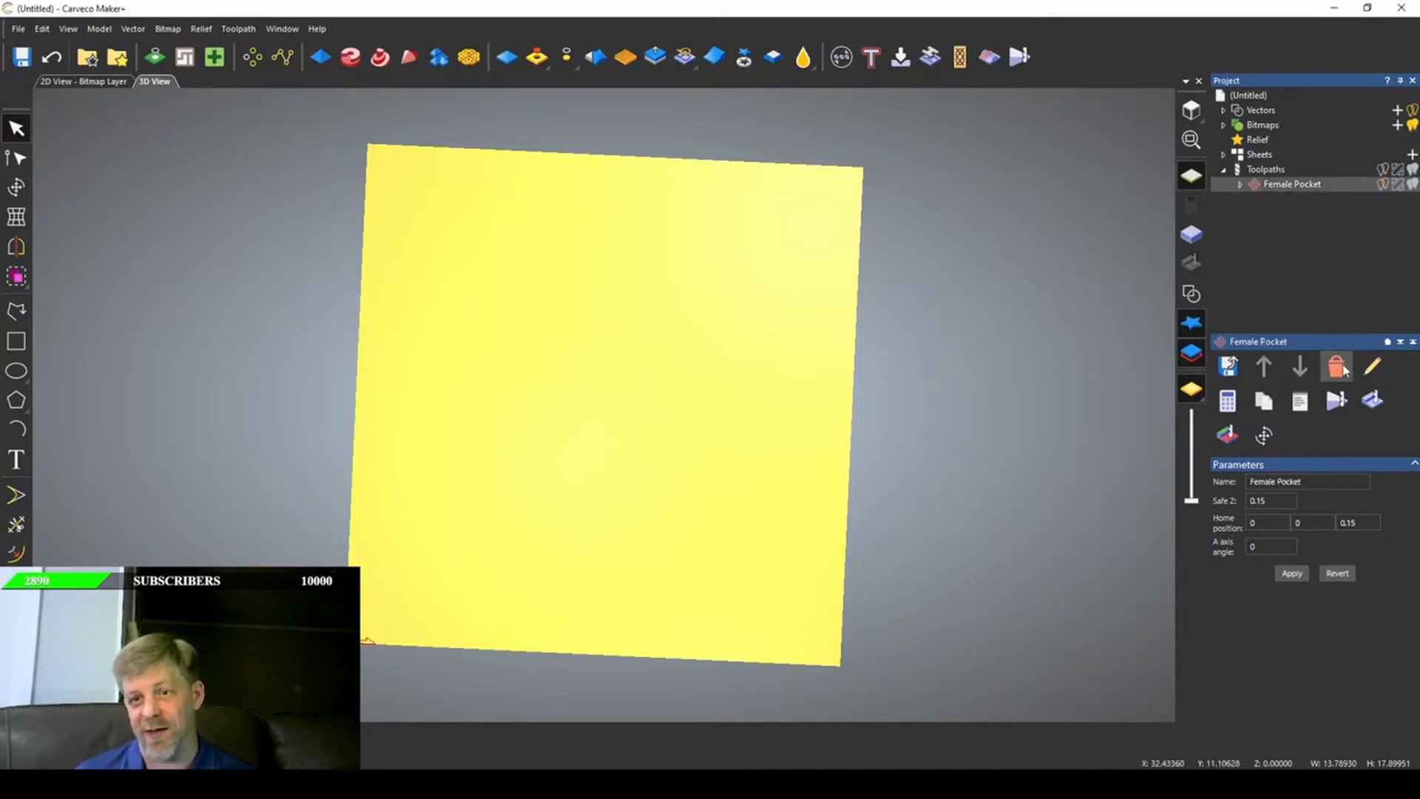
{"action": "left_click", "coordinate": [1339, 366]}
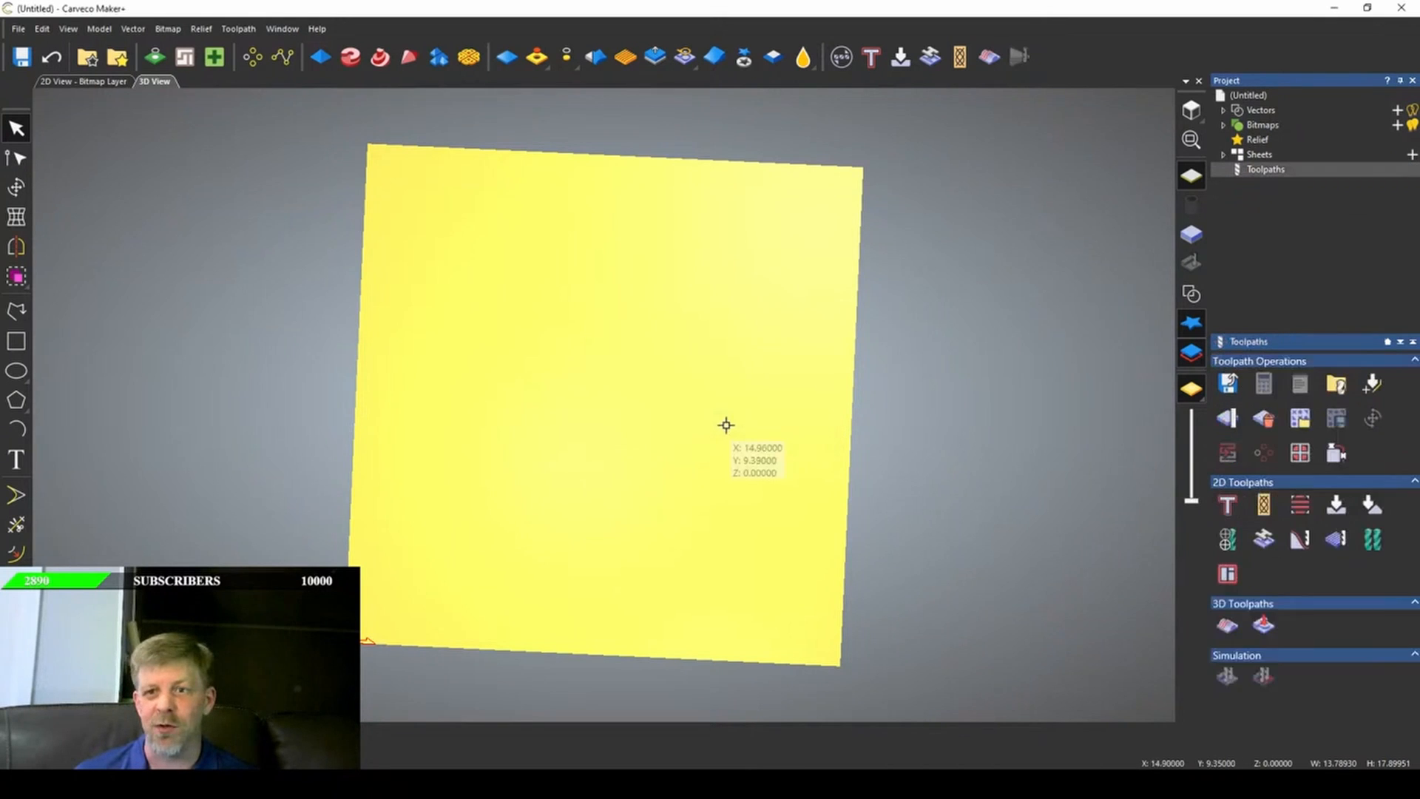
- Turn the vector display back on and delete the skull vectors from the model
{"action": "left_click", "coordinate": [730, 425]}
{"action": "left_click", "coordinate": [1190, 295]}
{"action": "scroll", "coordinate": [581, 431], "scroll_direction": "down", "scroll_amount": 4}
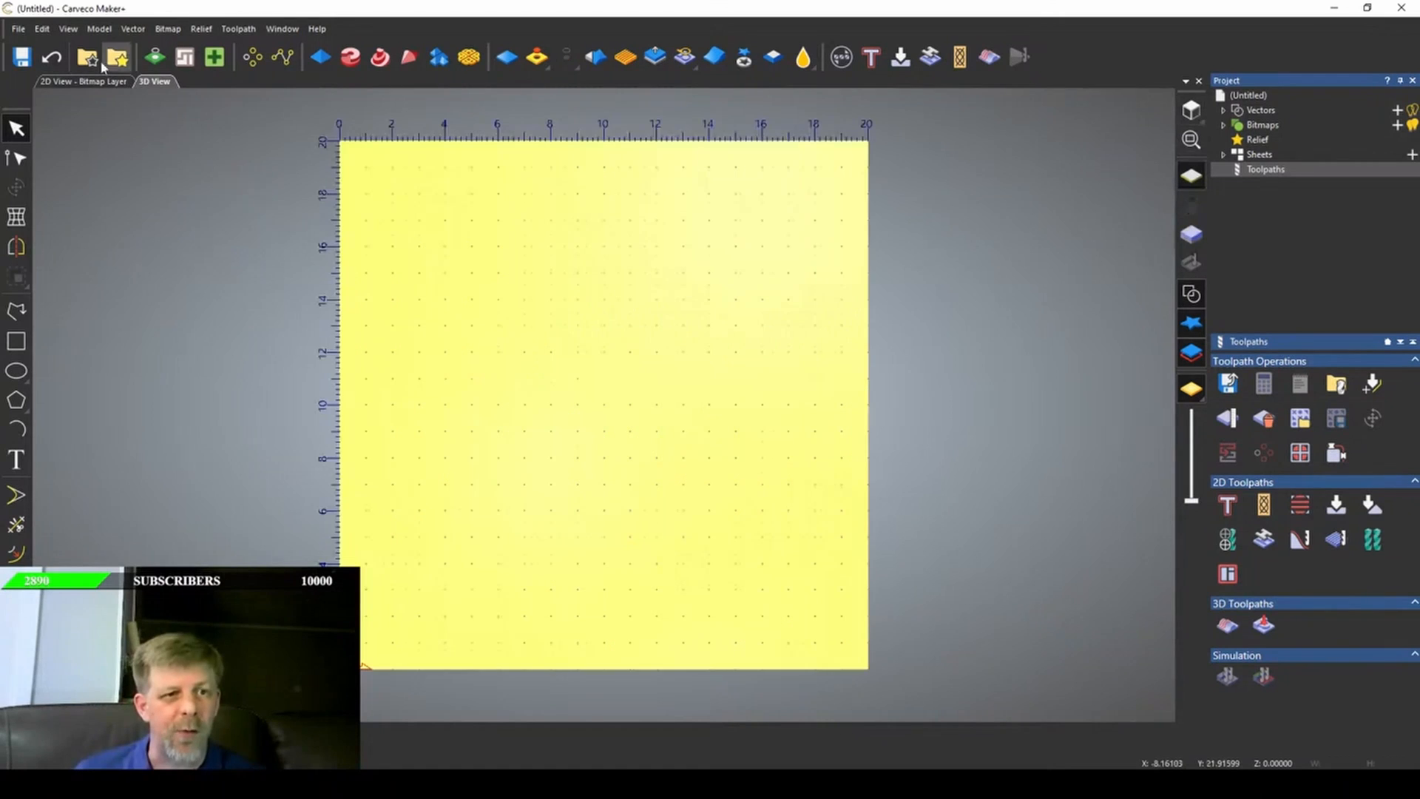
- Insert the Christmas lettering from the Seasonal group of the vector library into the model and close the library
{"action": "left_click", "coordinate": [91, 63]}
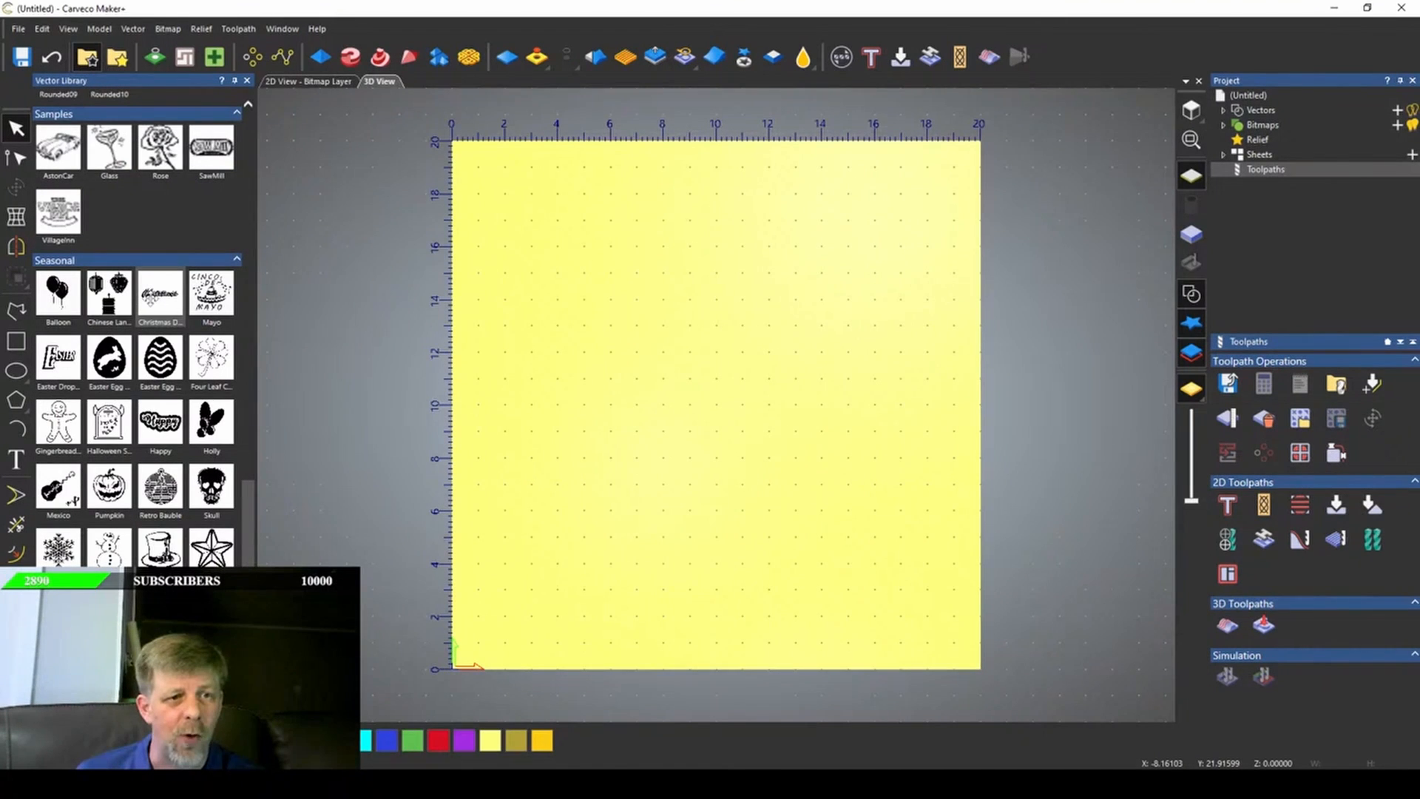
{"action": "double_click", "coordinate": [160, 294]}
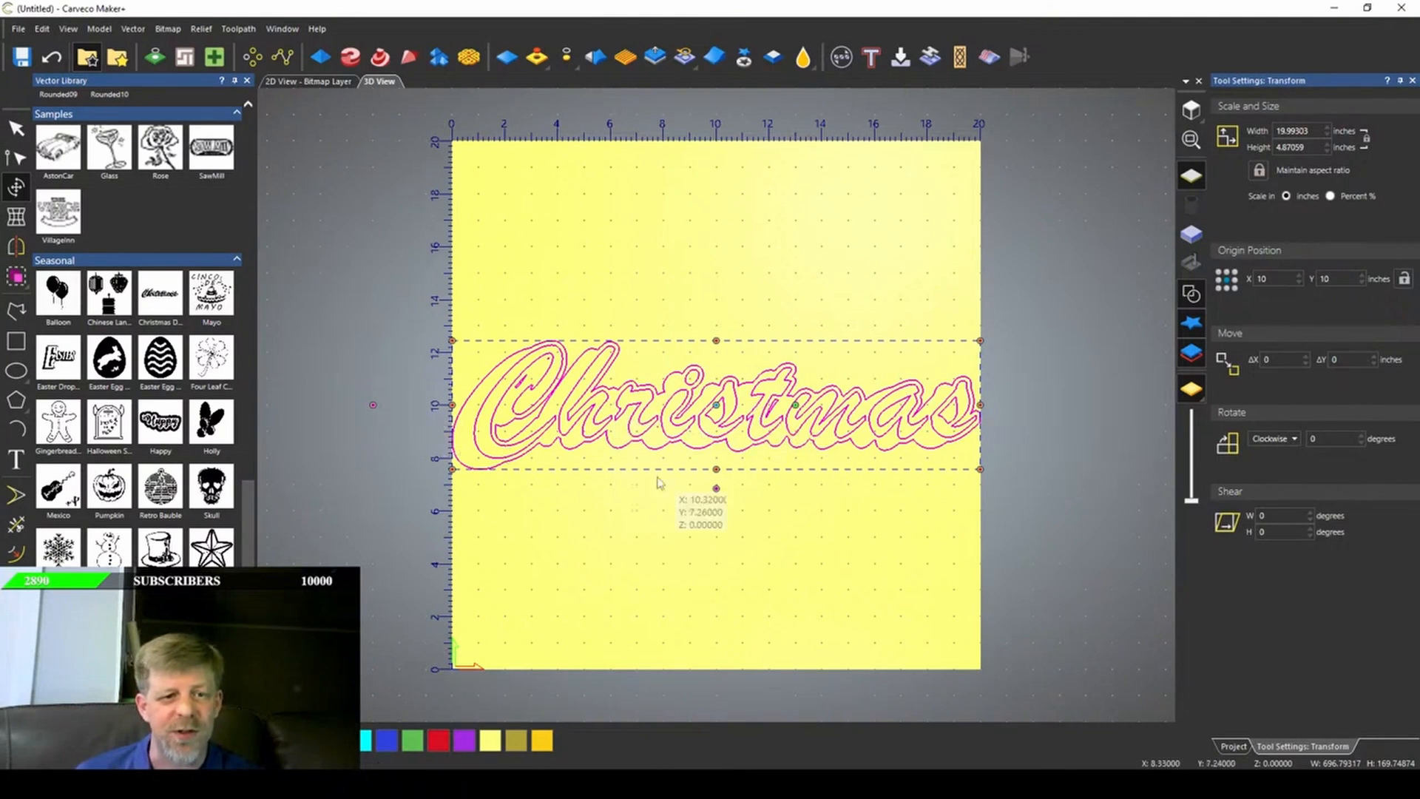
{"action": "left_click", "coordinate": [248, 82]}
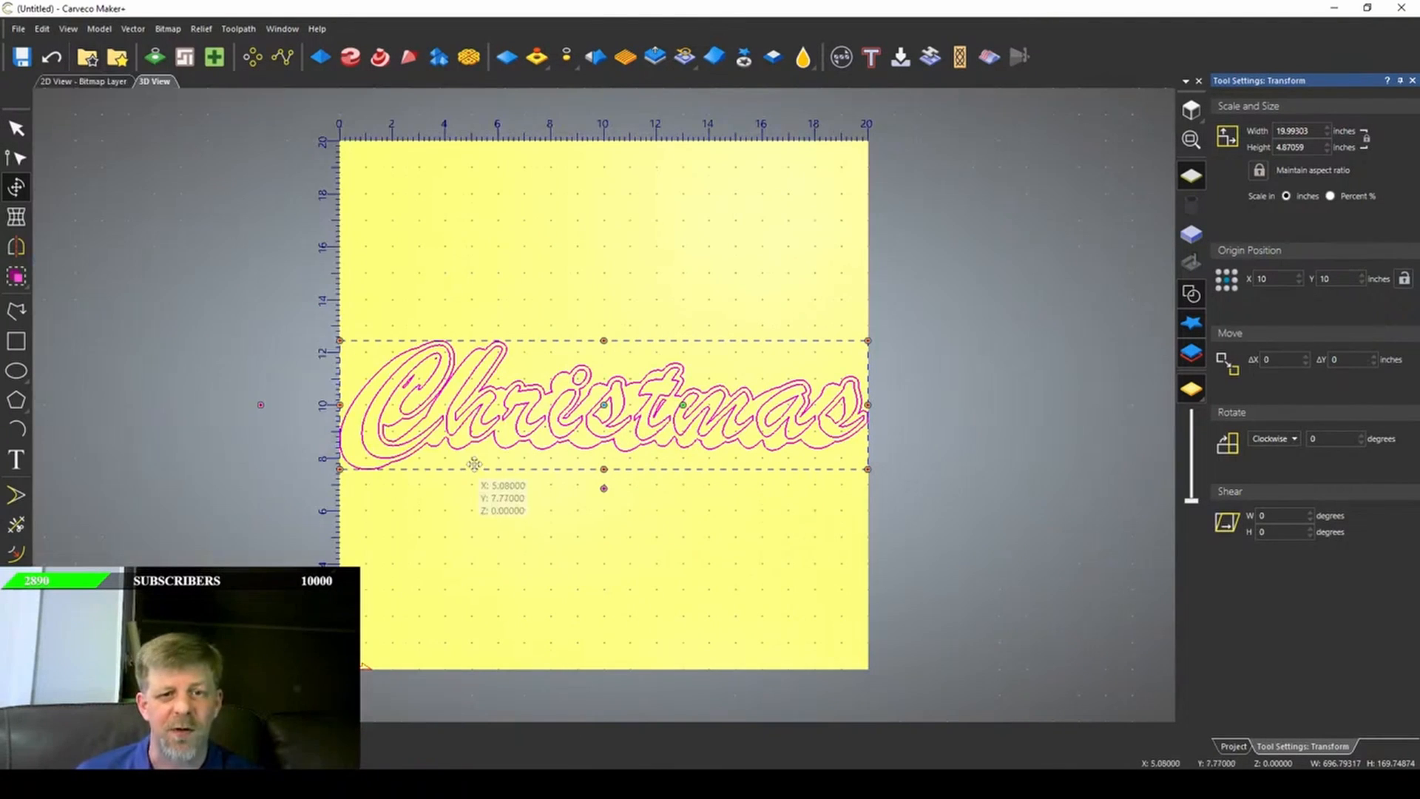
- Select all the inner letter outlines of the Christmas lettering and move them to a new vector layer
{"action": "scroll", "coordinate": [510, 444], "scroll_direction": "up", "scroll_amount": 3}
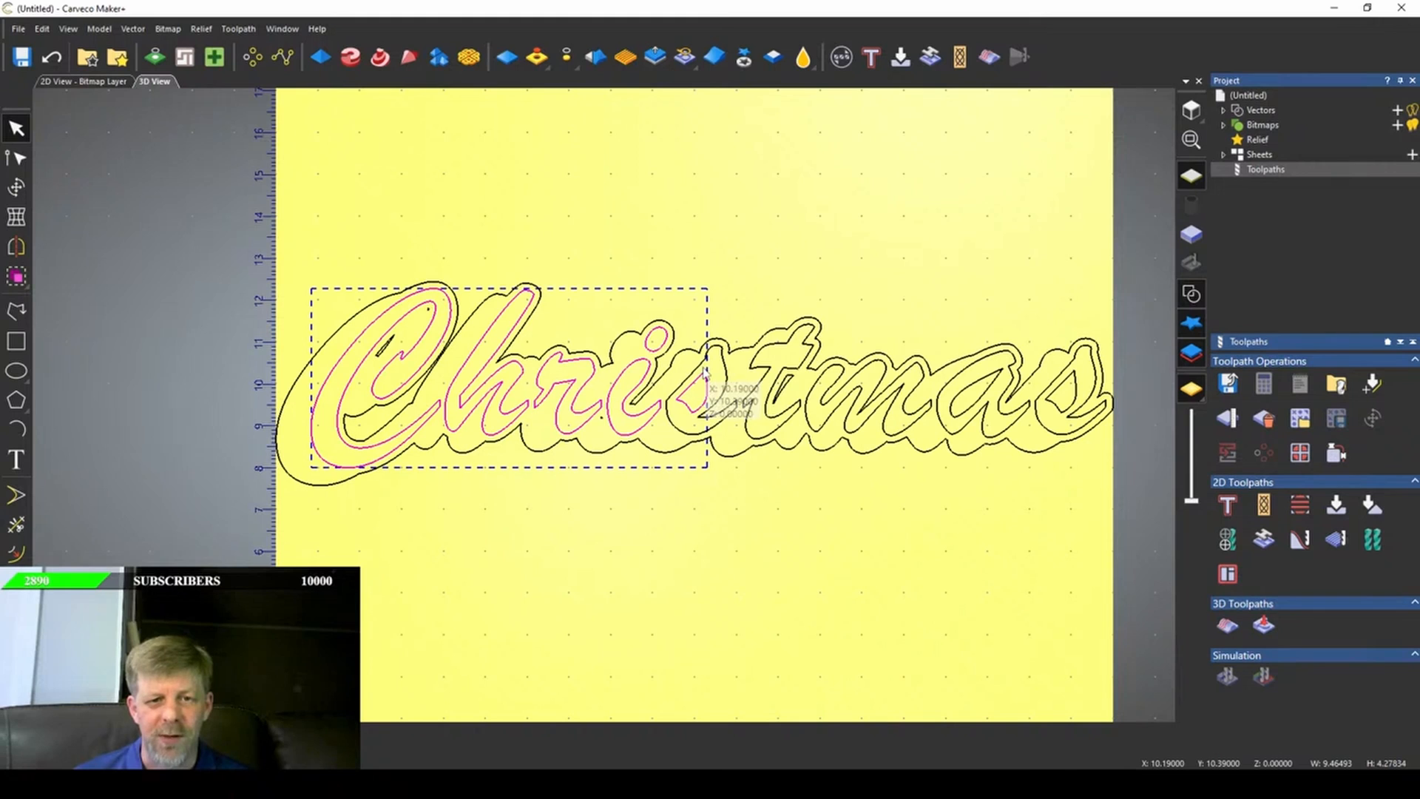
{"action": "left_click", "coordinate": [704, 373], "text": "shift"}
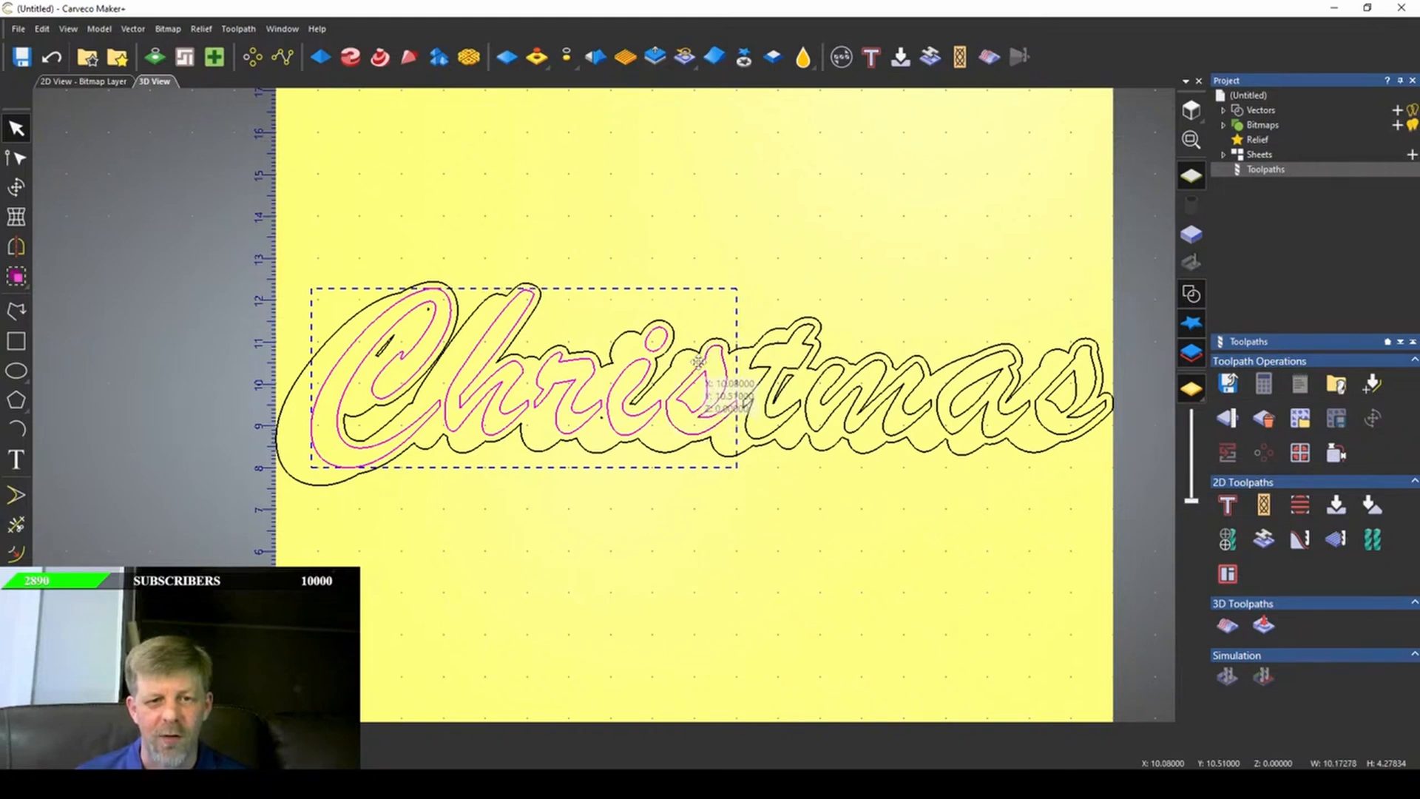
{"action": "left_click", "coordinate": [789, 374], "text": "shift"}
{"action": "right_click", "coordinate": [630, 444]}
{"action": "mouse_move", "coordinate": [708, 317]}
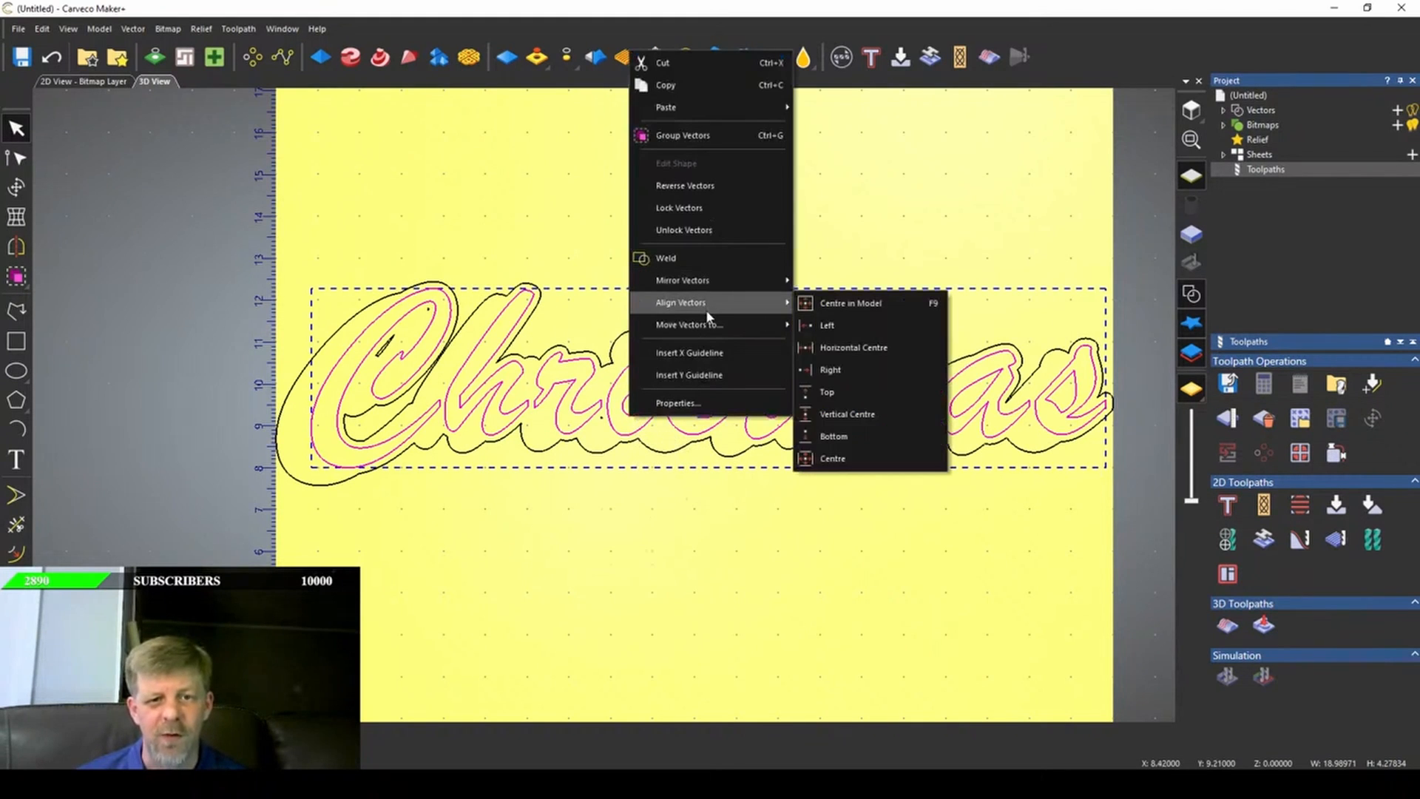
{"action": "left_click", "coordinate": [834, 331]}
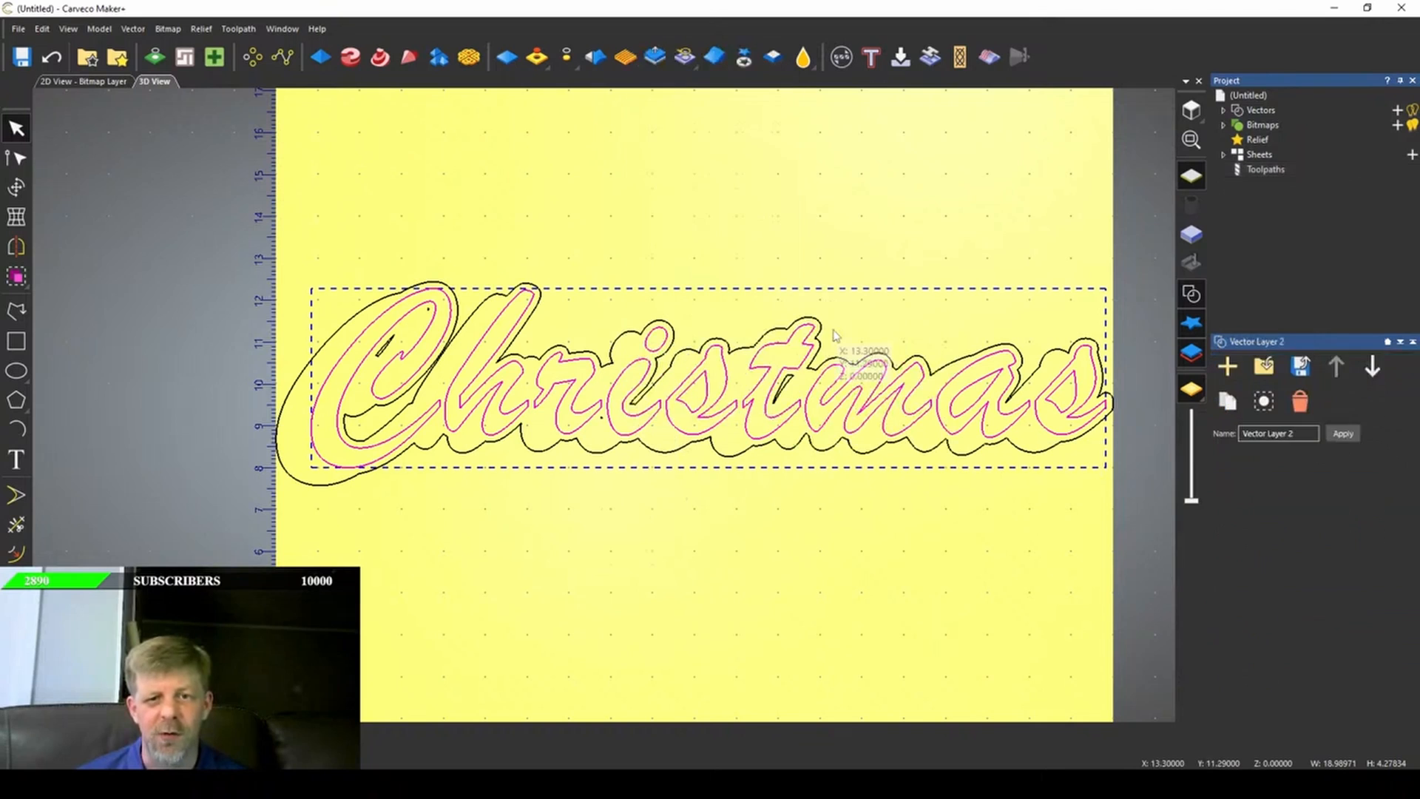
- Hide Vector Layer 2 and delete the small leftover shapes enclosed within the outer Christmas outline
{"action": "left_click", "coordinate": [1413, 125]}
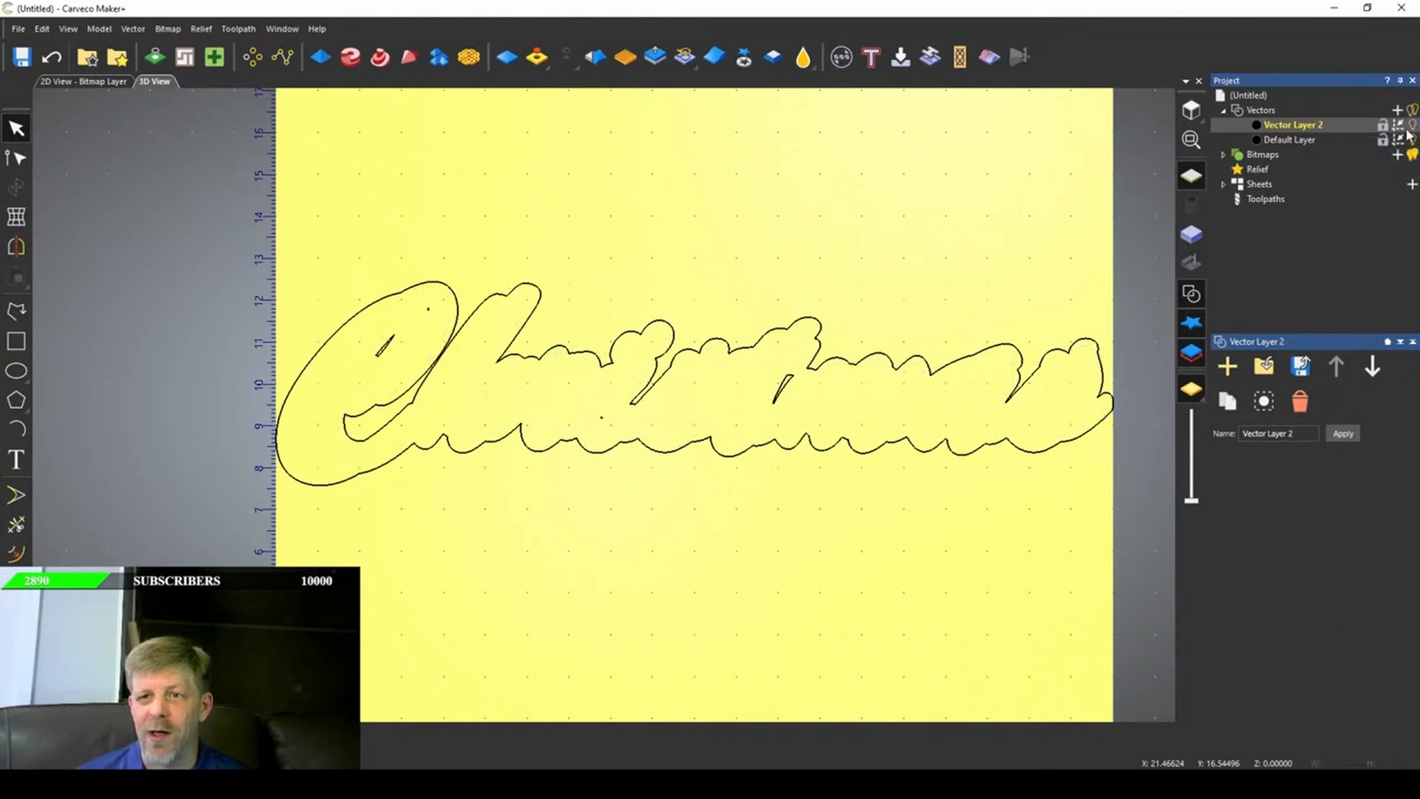
{"action": "left_click", "coordinate": [382, 346]}
{"action": "key", "text": "Delete"}
{"action": "scroll", "coordinate": [444, 299], "scroll_direction": "up", "scroll_amount": 2}
{"action": "left_click", "coordinate": [413, 320]}
{"action": "left_click", "coordinate": [967, 463], "text": "shift"}
{"action": "key", "text": "Delete"}
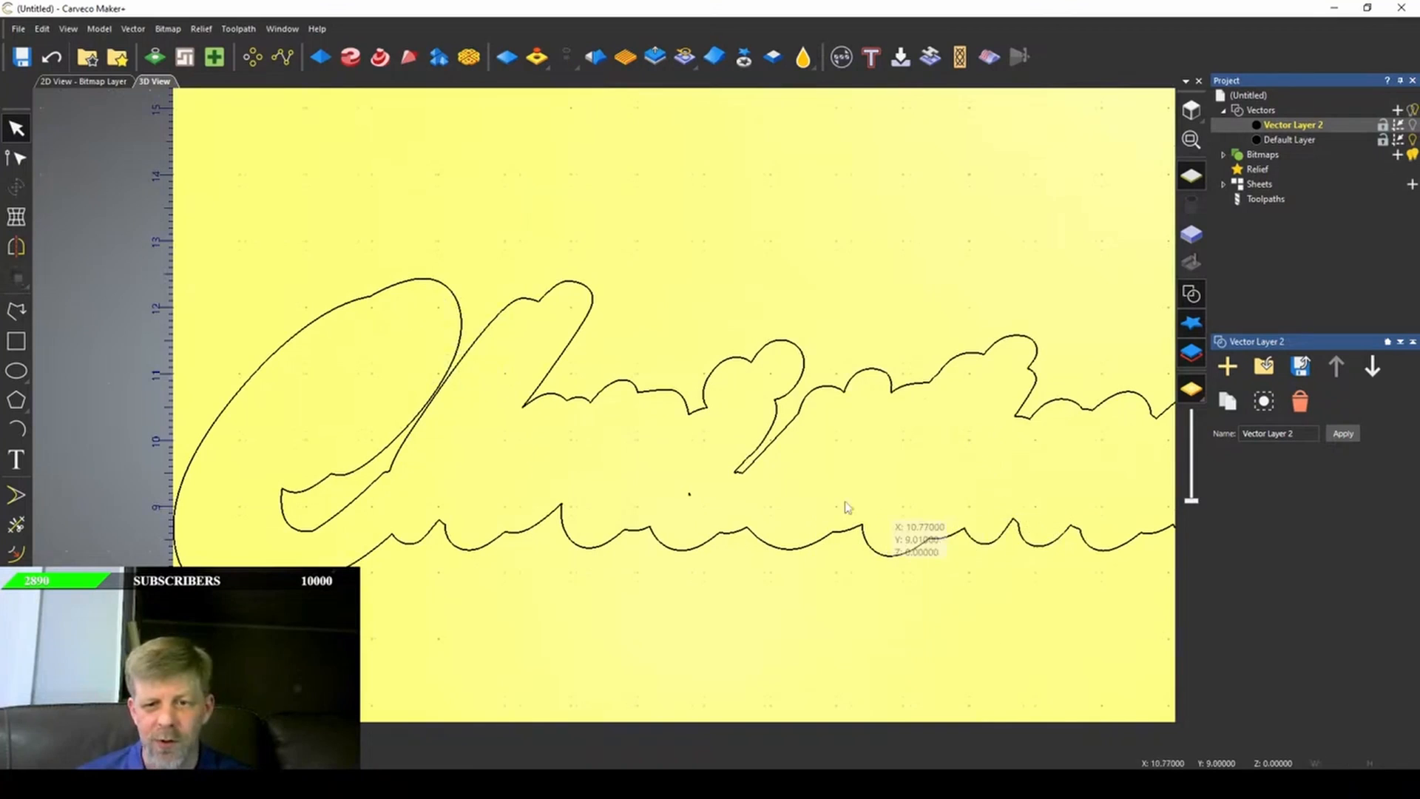
{"action": "left_click", "coordinate": [688, 492]}
{"action": "key", "text": "Delete"}
{"action": "scroll", "coordinate": [666, 499], "scroll_direction": "down", "scroll_amount": 3}
{"action": "scroll", "coordinate": [624, 469], "scroll_direction": "down", "scroll_amount": 1}
{"action": "scroll", "coordinate": [624, 396], "scroll_direction": "up", "scroll_amount": 4}
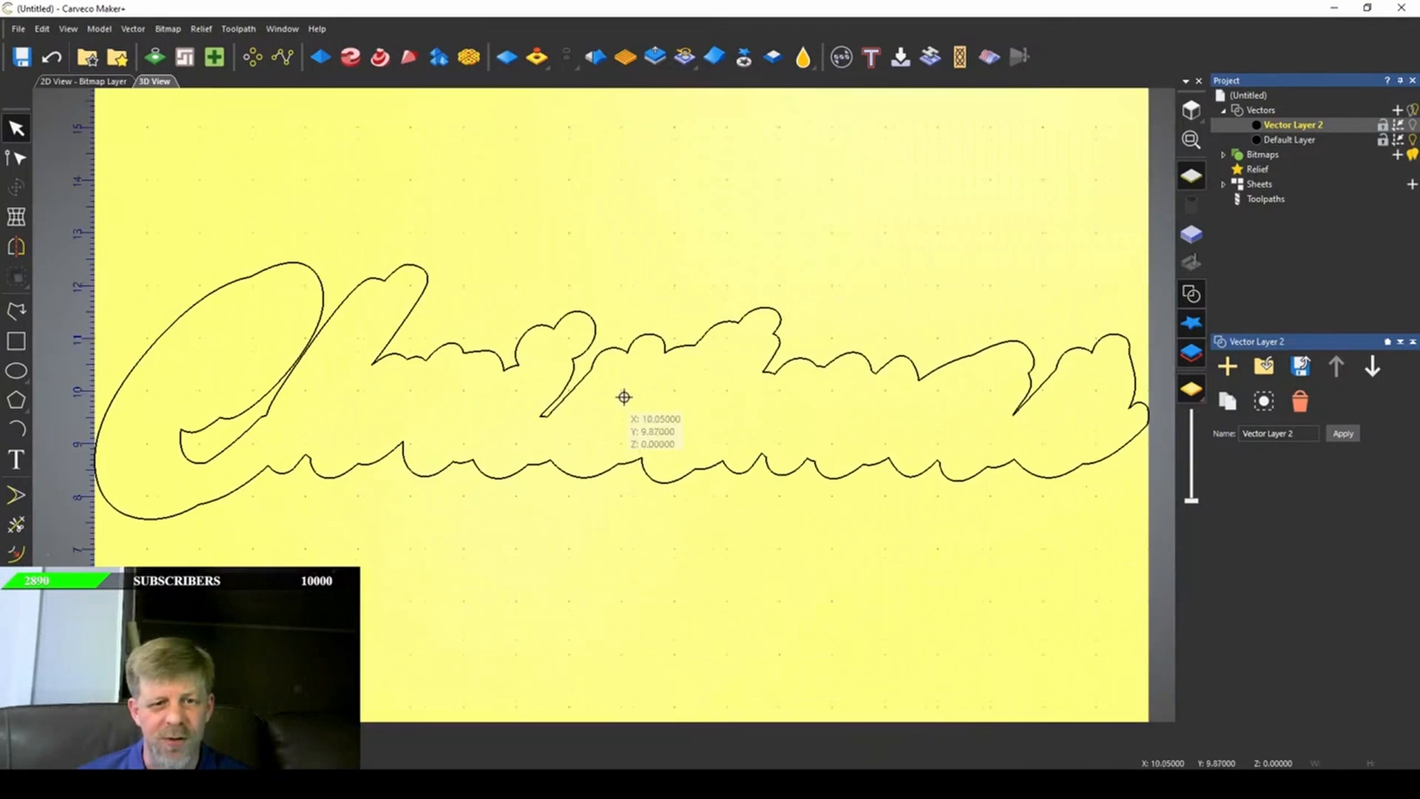
- Select the outer Christmas outline and move it to a new vector layer
{"action": "scroll", "coordinate": [609, 423], "scroll_direction": "down", "scroll_amount": 1}
{"action": "scroll", "coordinate": [609, 425], "scroll_direction": "down", "scroll_amount": 2}
{"action": "left_click", "coordinate": [655, 437]}
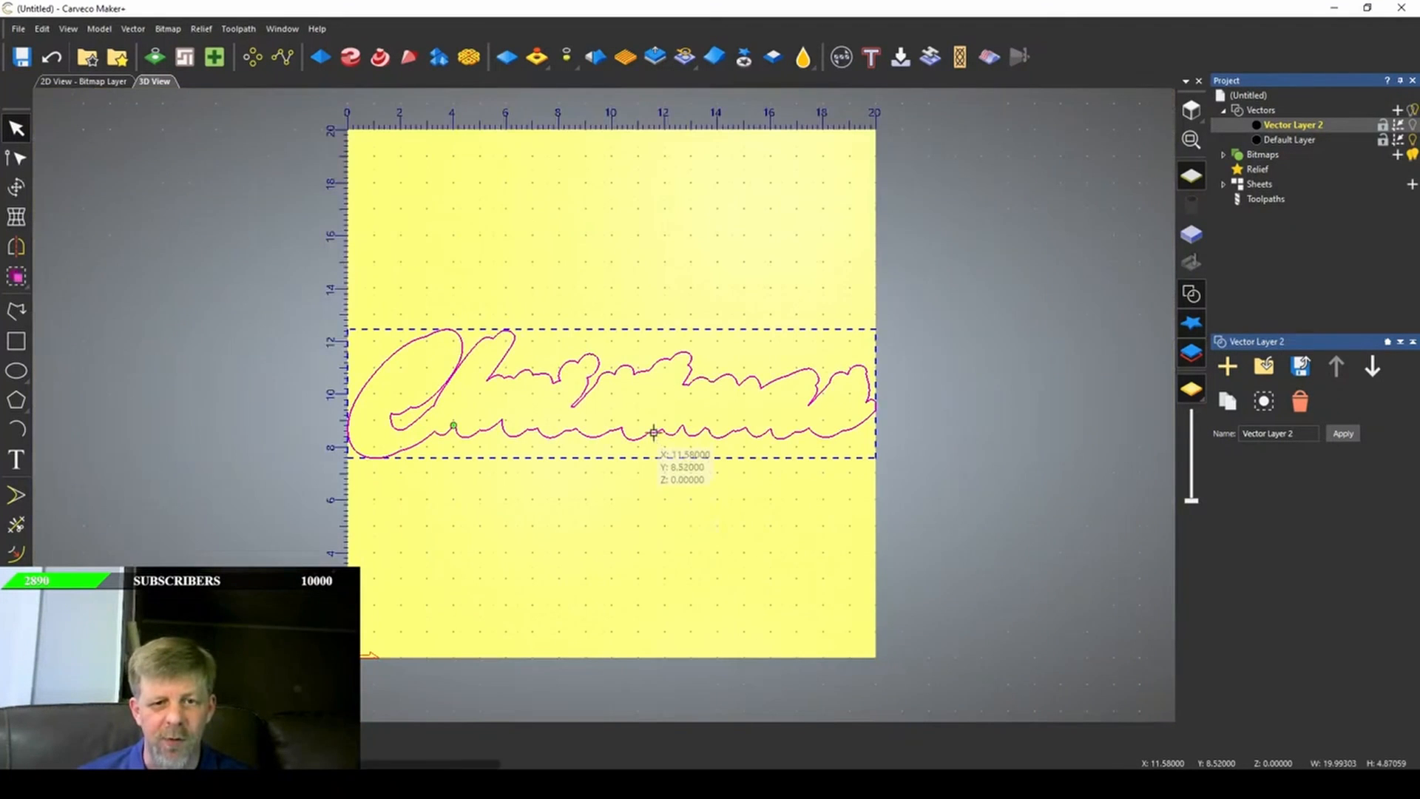
{"action": "right_click", "coordinate": [654, 436]}
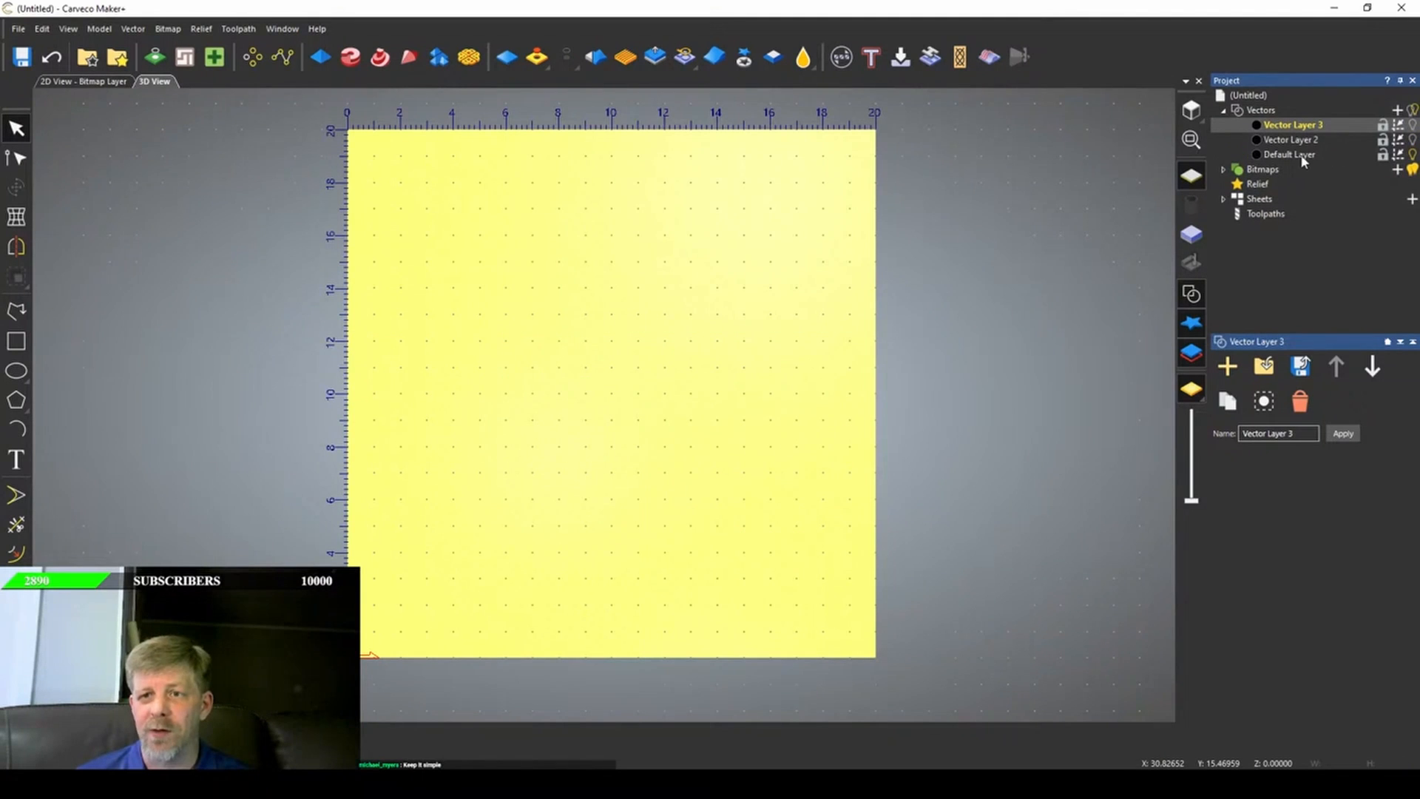
- Turn on the visibility of Vector Layer 2 and check Vector Layer 3 against it, leaving Vector Layer 3 hidden
{"action": "left_click", "coordinate": [1290, 142]}
{"action": "left_click", "coordinate": [1413, 139]}
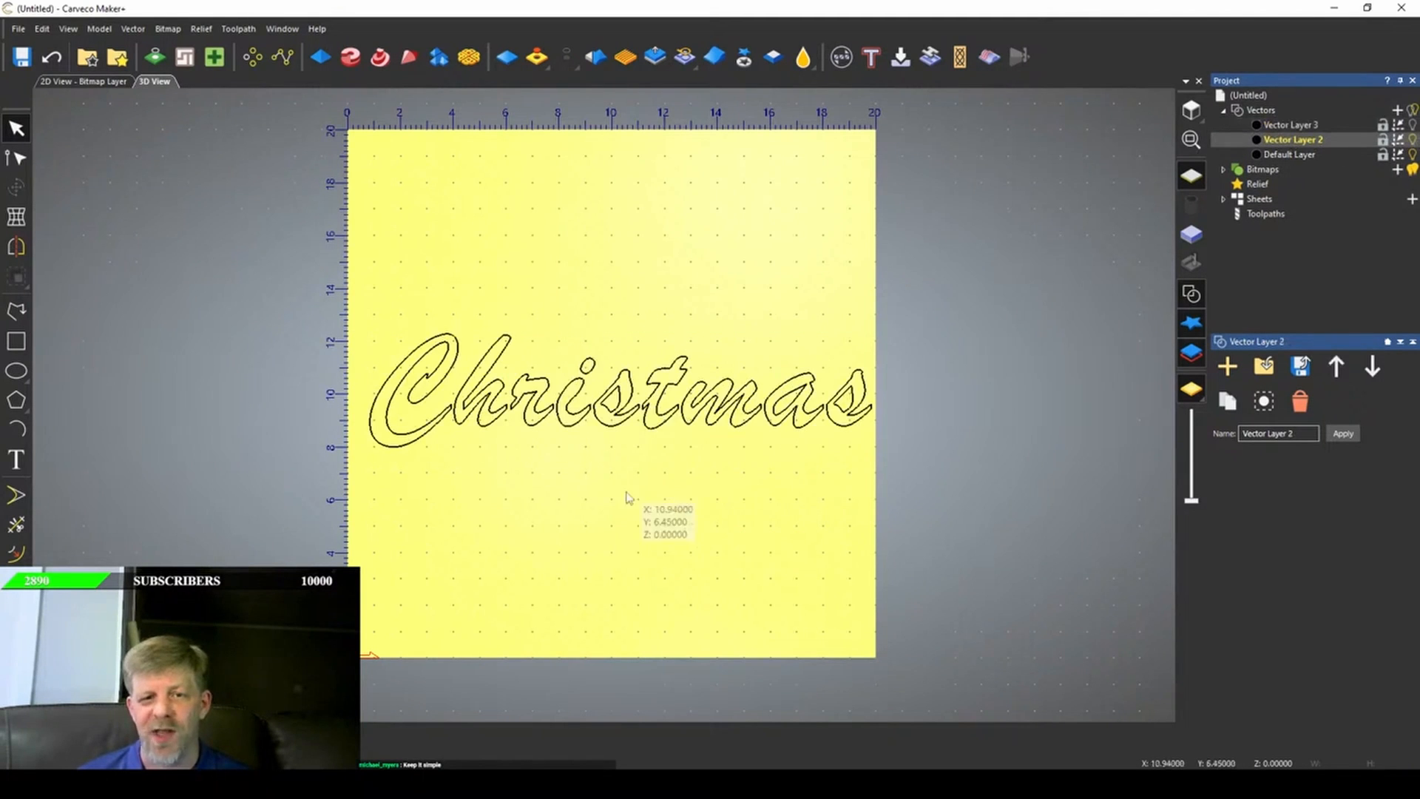
{"action": "left_click", "coordinate": [1339, 126]}
{"action": "left_click", "coordinate": [1413, 125]}
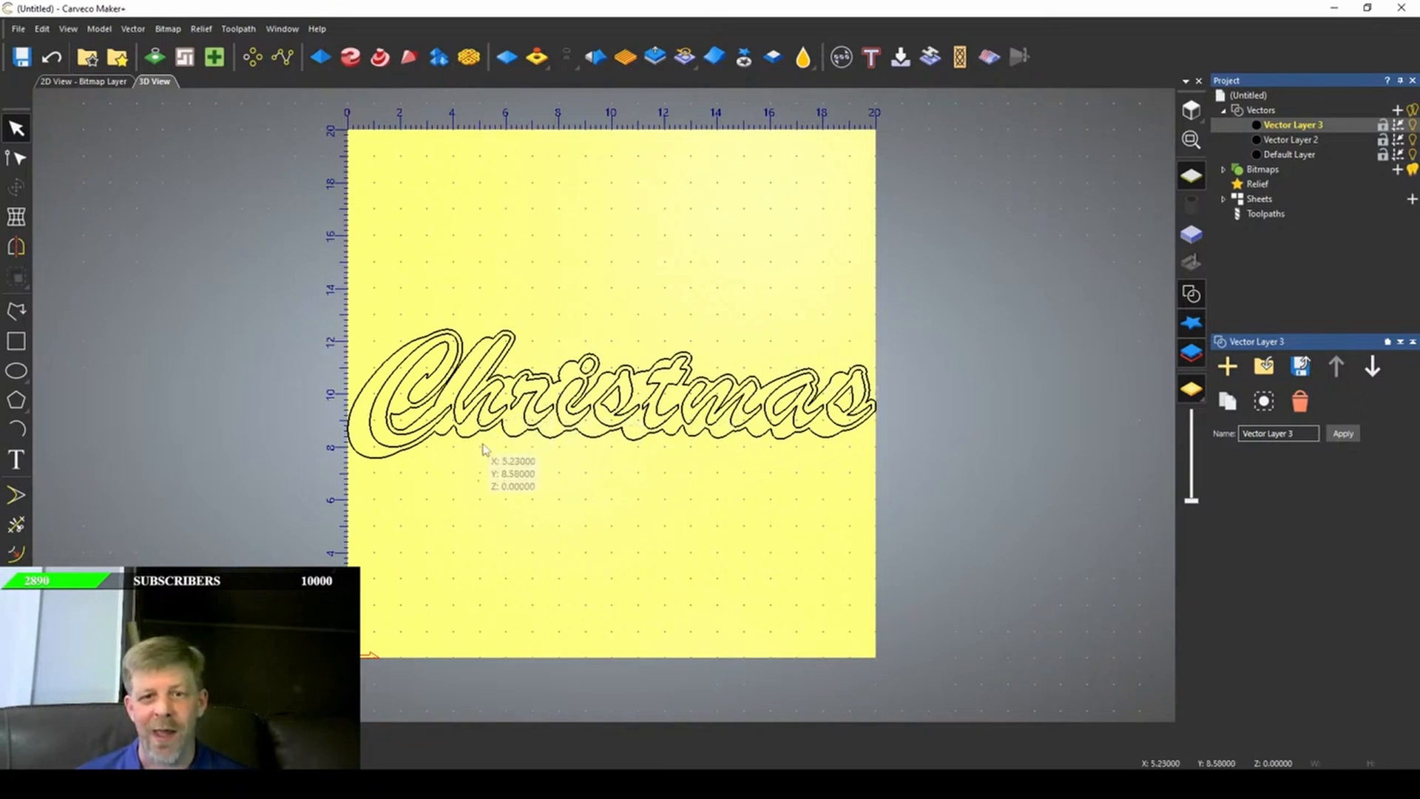
{"action": "left_click", "coordinate": [1413, 127]}
- Select the inner Christmas letter outlines and start a V-Bit Carving toolpath for them
{"action": "scroll", "coordinate": [729, 422], "scroll_direction": "up", "scroll_amount": 5}
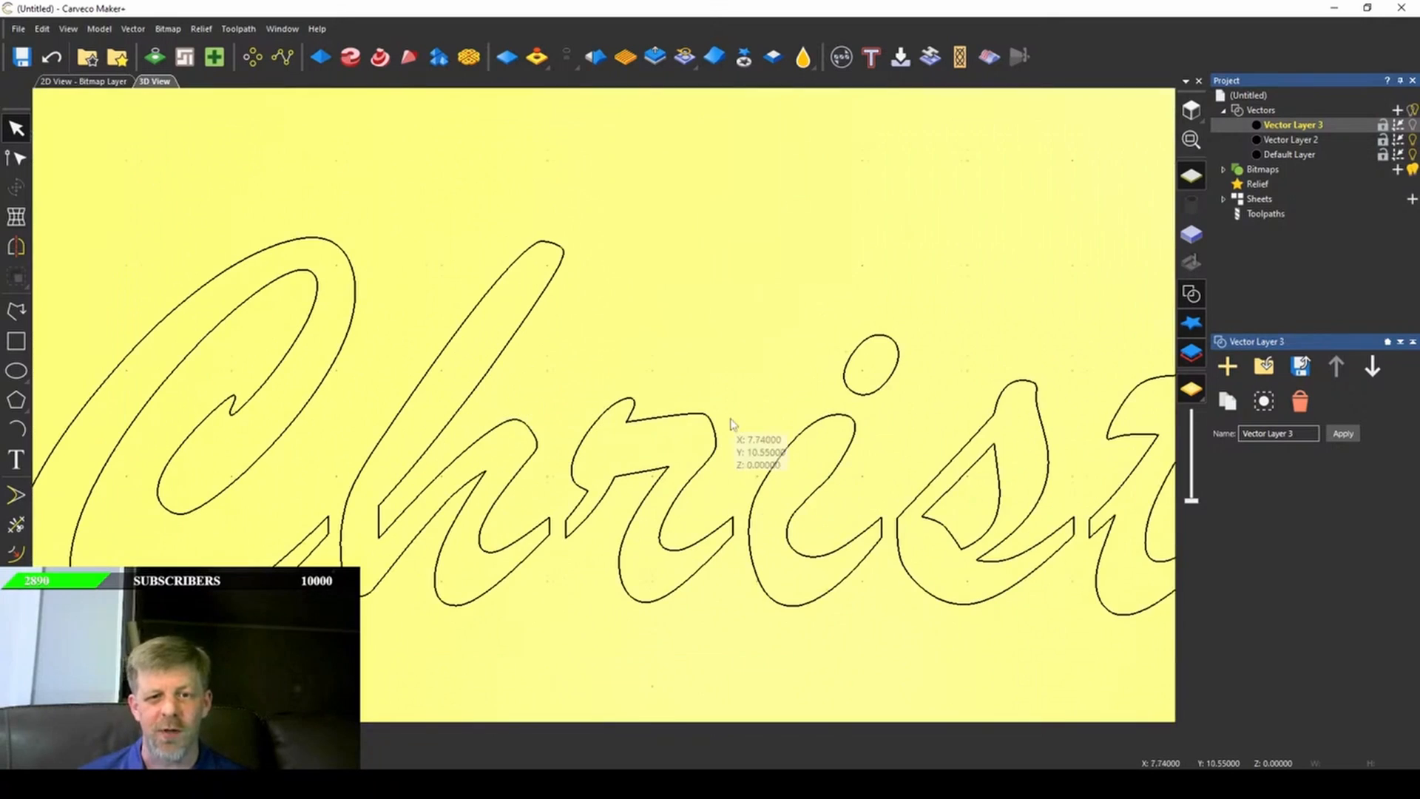
{"action": "scroll", "coordinate": [715, 423], "scroll_direction": "down", "scroll_amount": 3}
{"action": "scroll", "coordinate": [695, 437], "scroll_direction": "down", "scroll_amount": 3}
{"action": "scroll", "coordinate": [658, 466], "scroll_direction": "up", "scroll_amount": 4}
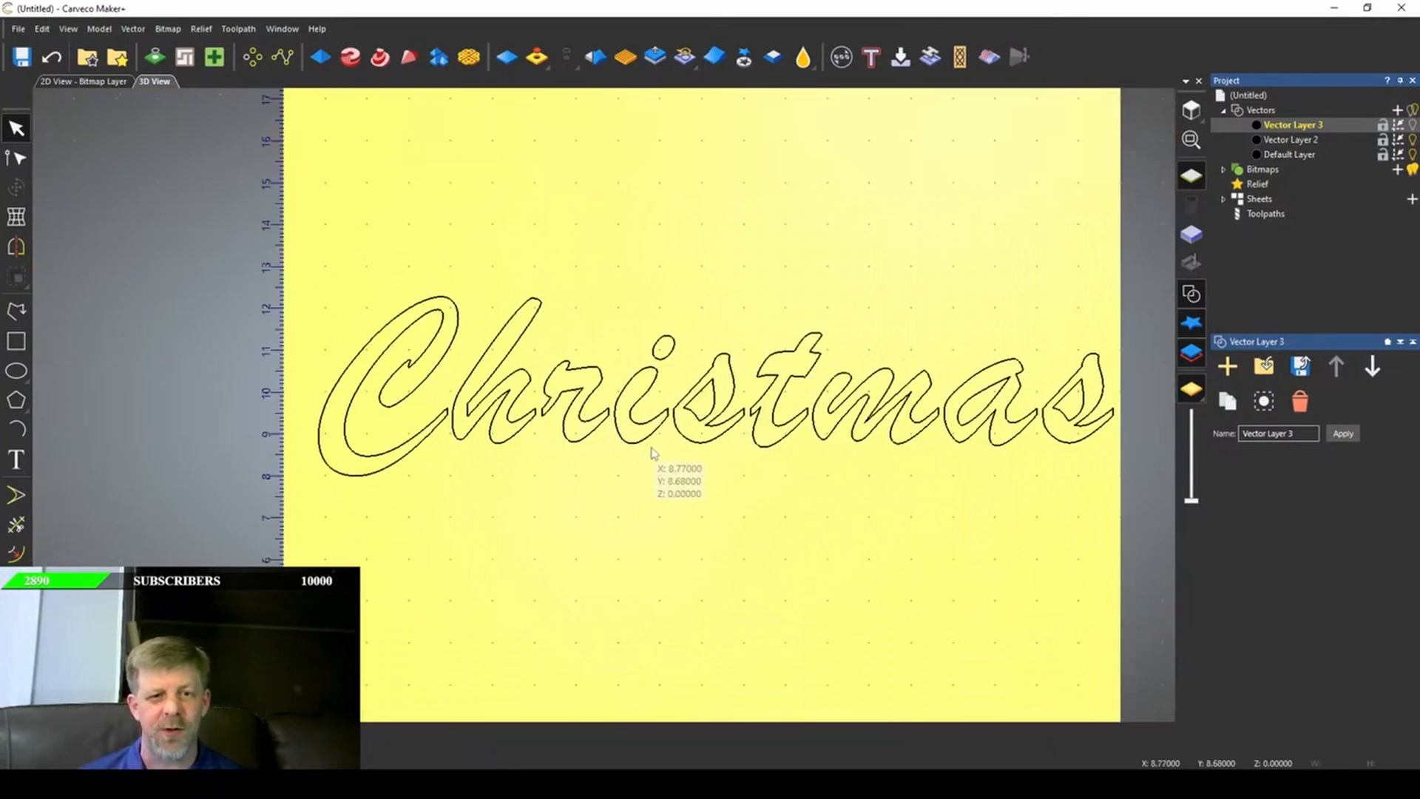
{"action": "scroll", "coordinate": [696, 473], "scroll_direction": "down", "scroll_amount": 1}
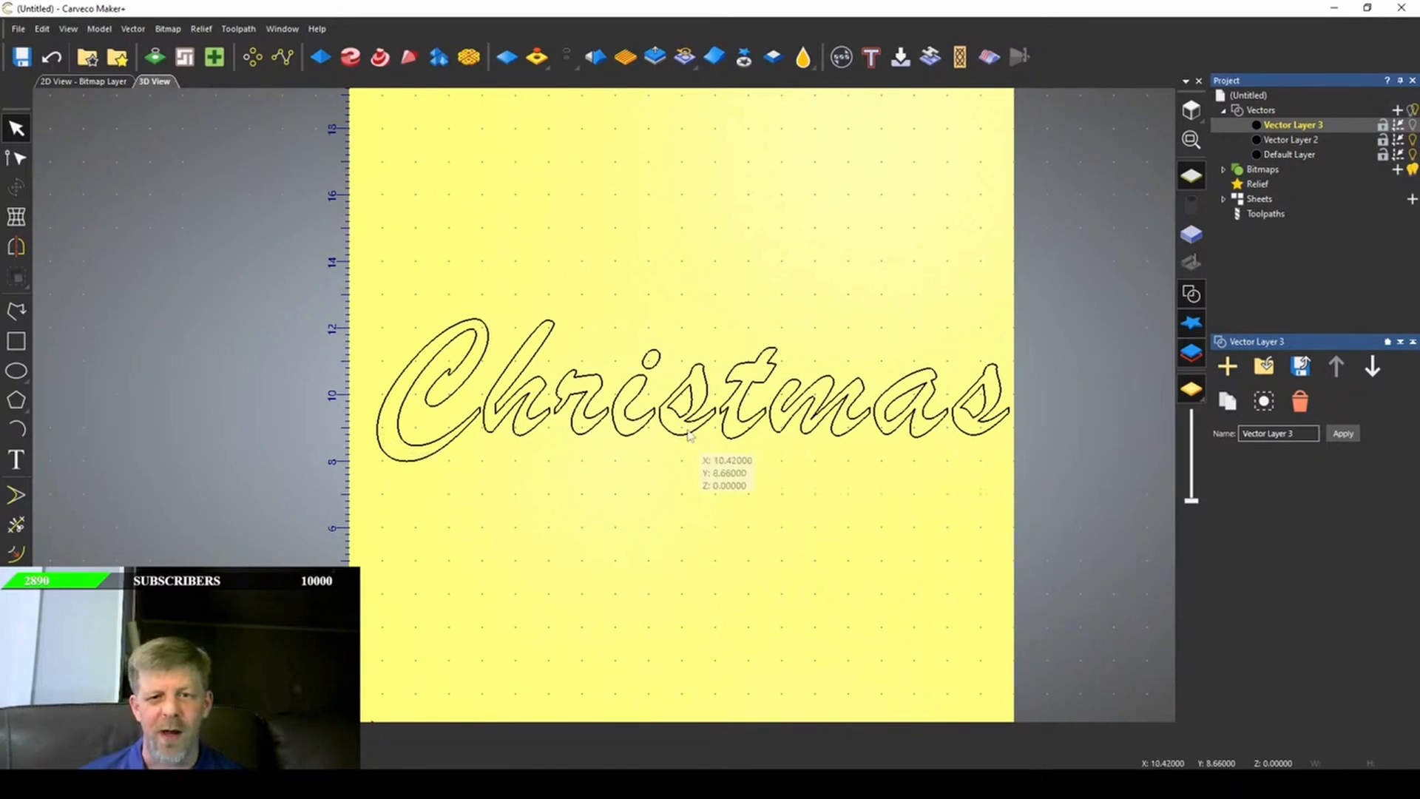
{"action": "left_click", "coordinate": [520, 435]}
{"action": "scroll", "coordinate": [554, 448], "scroll_direction": "up", "scroll_amount": 4}
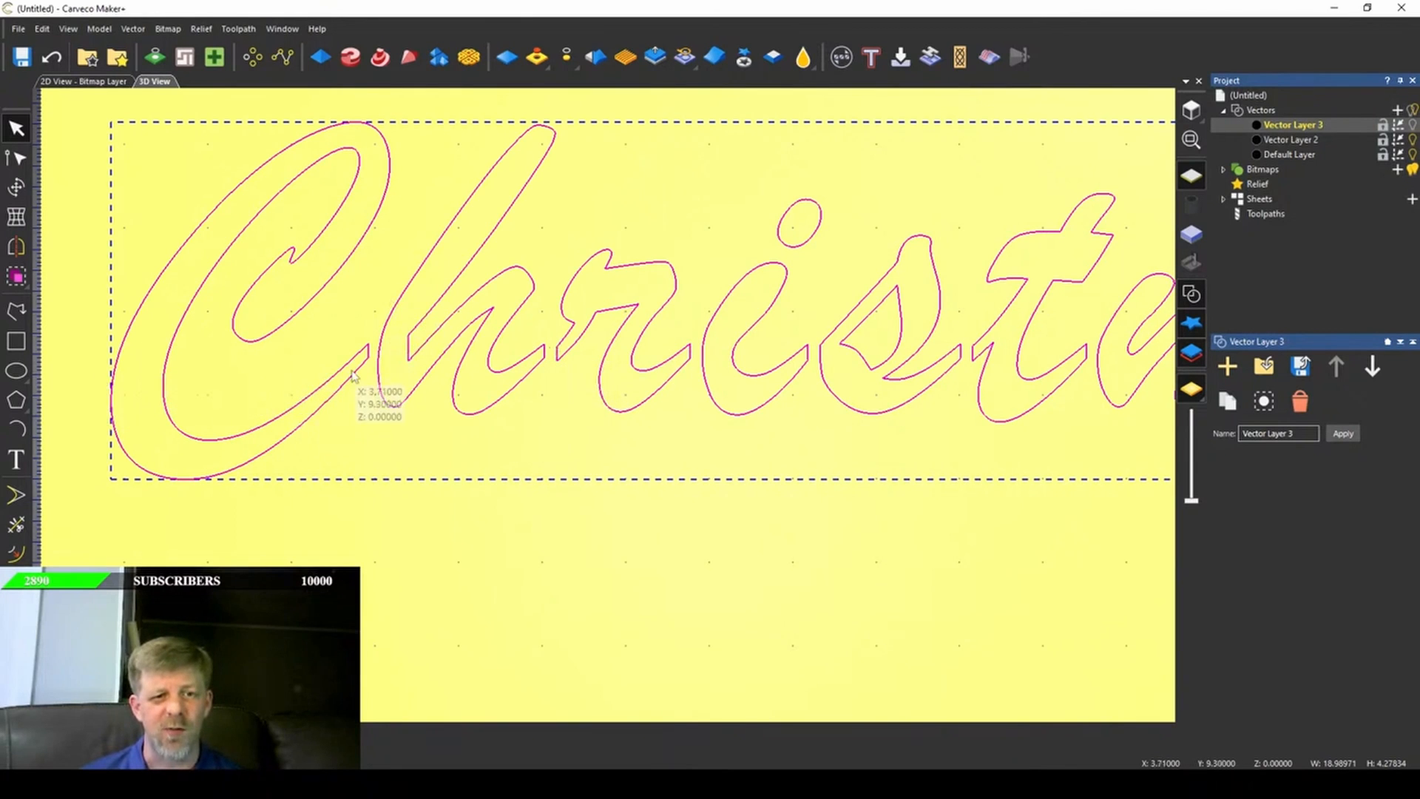
{"action": "scroll", "coordinate": [296, 409], "scroll_direction": "down", "scroll_amount": 1}
{"action": "scroll", "coordinate": [375, 392], "scroll_direction": "down", "scroll_amount": 2}
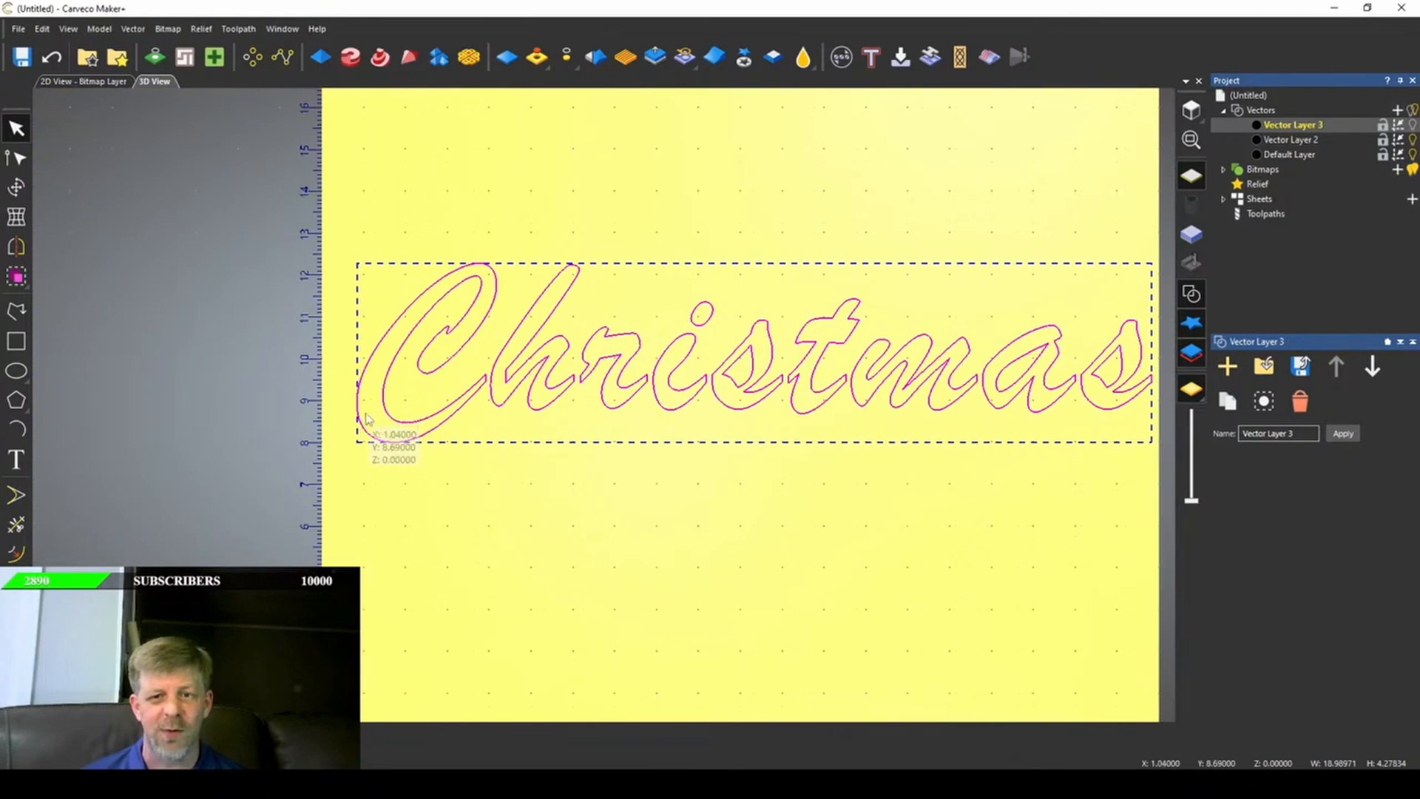
{"action": "scroll", "coordinate": [378, 390], "scroll_direction": "down", "scroll_amount": 1}
{"action": "left_click", "coordinate": [1264, 214]}
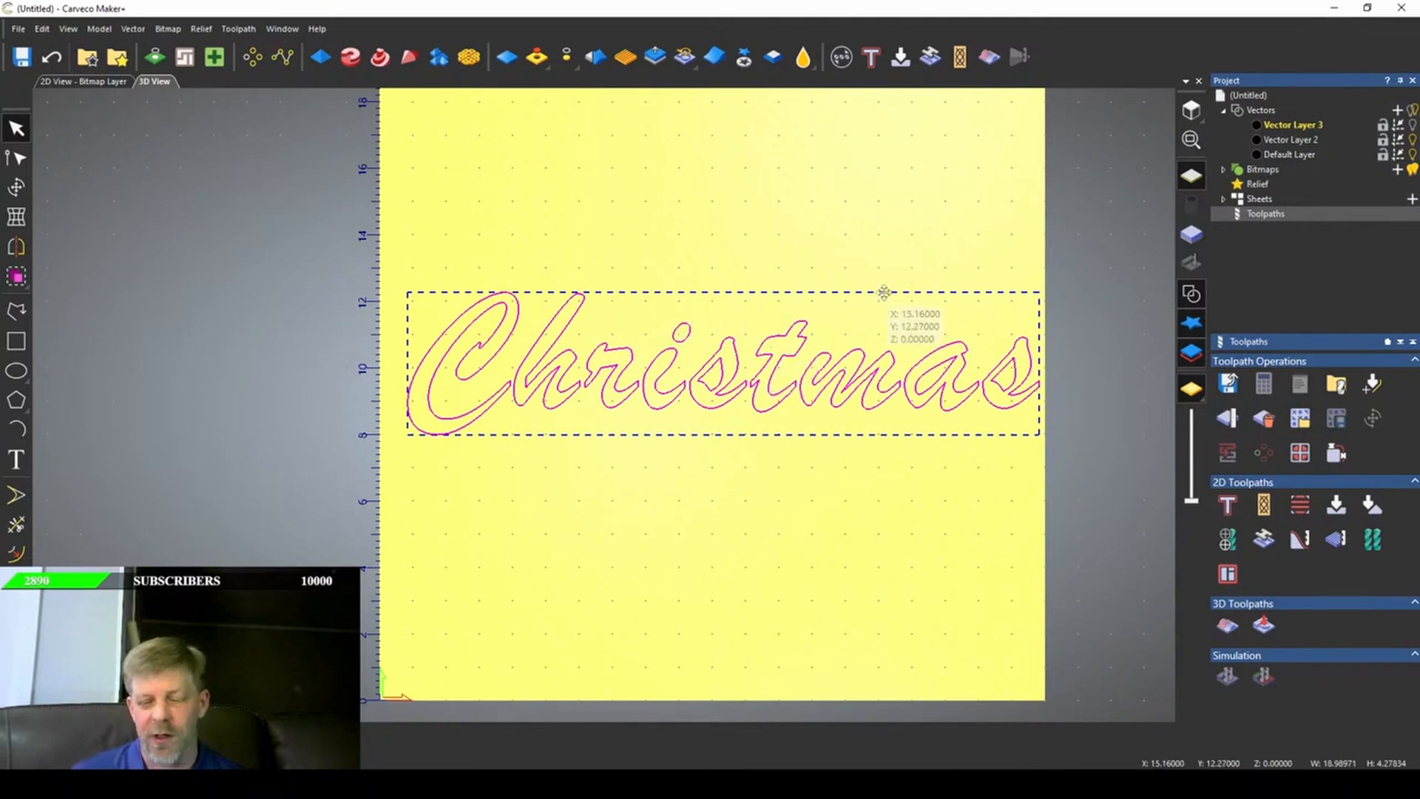
{"action": "left_click", "coordinate": [1335, 510]}
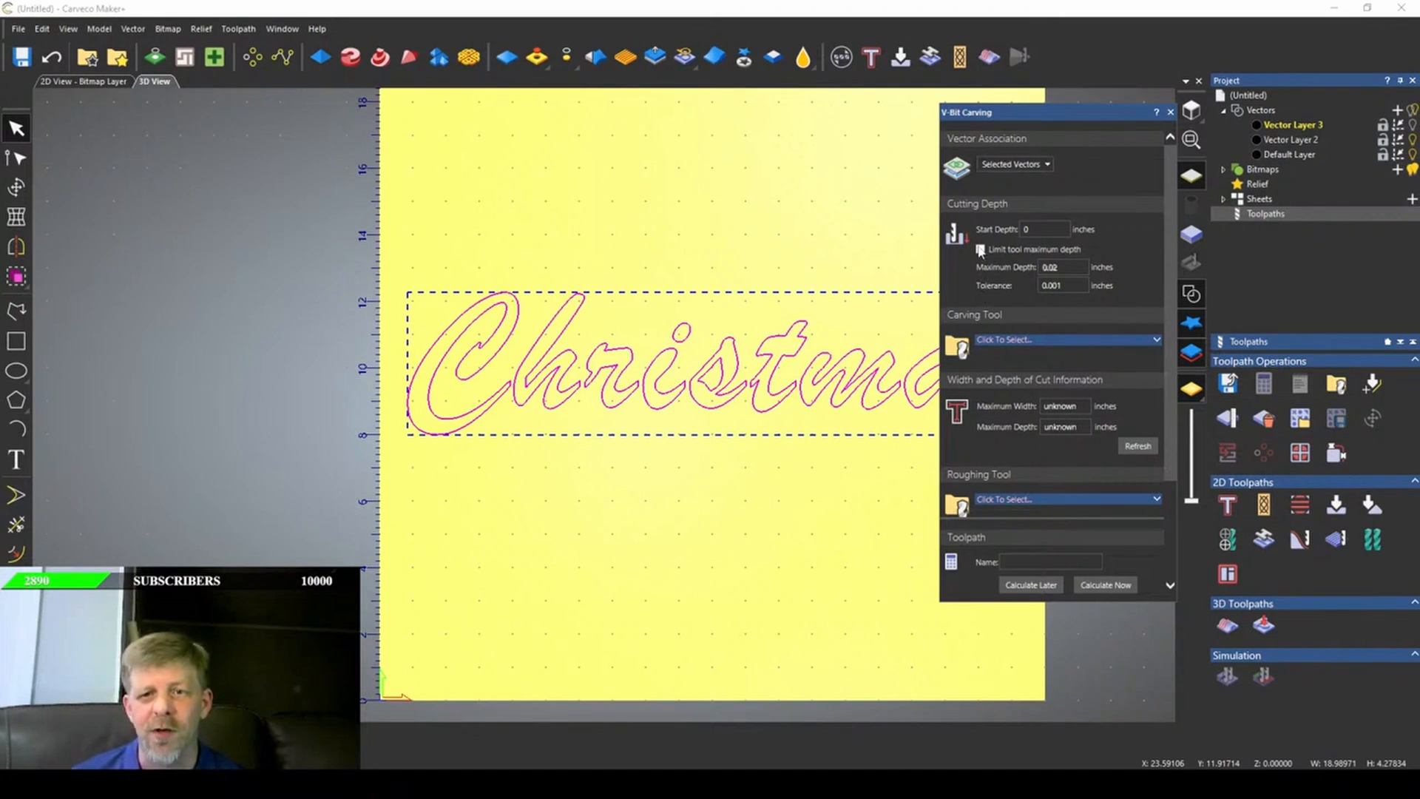
- Limit the tool's maximum depth and set the maximum depth to .2 inches
{"action": "left_click", "coordinate": [980, 250]}
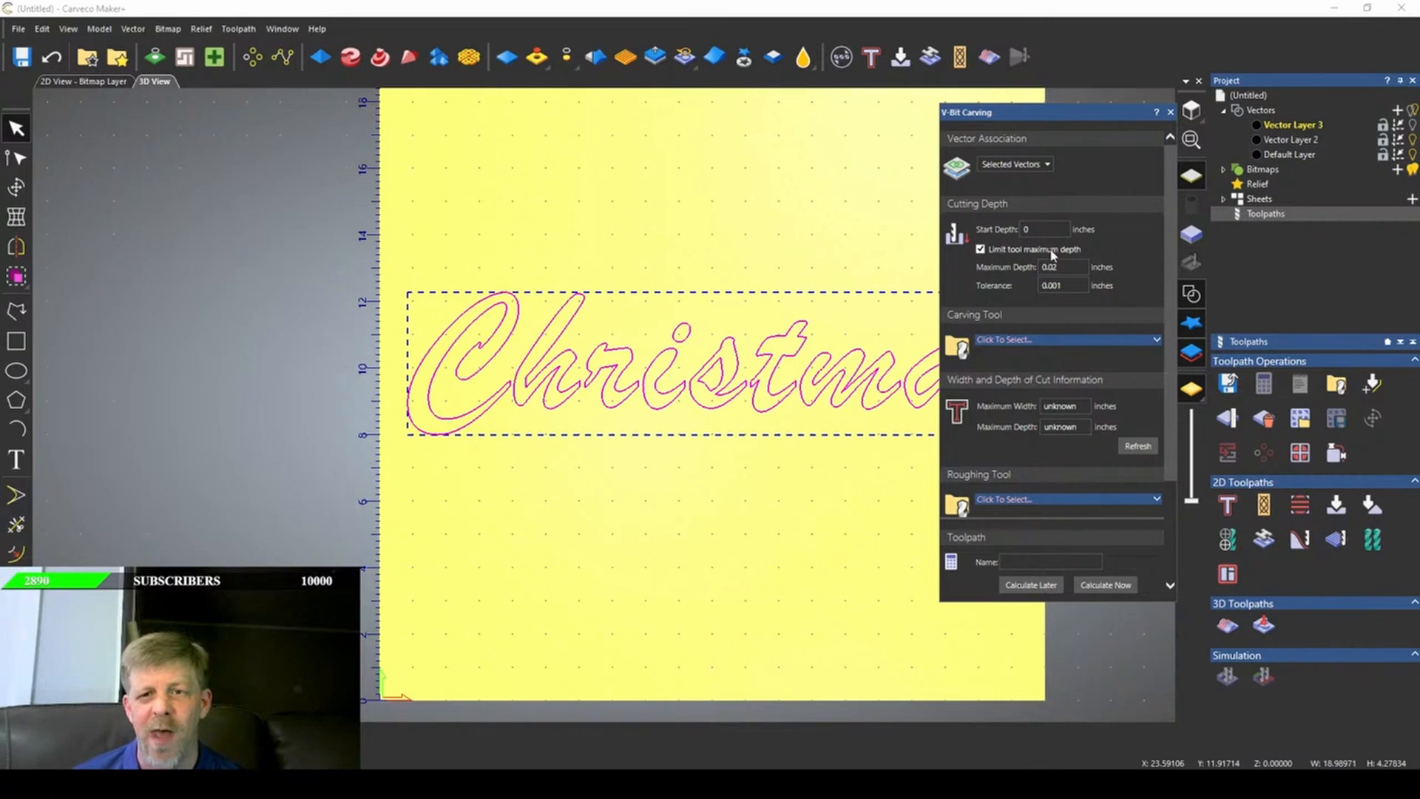
{"action": "left_click_drag", "start_coordinate": [1068, 267], "coordinate": [957, 246]}
{"action": "type", "text": "."}
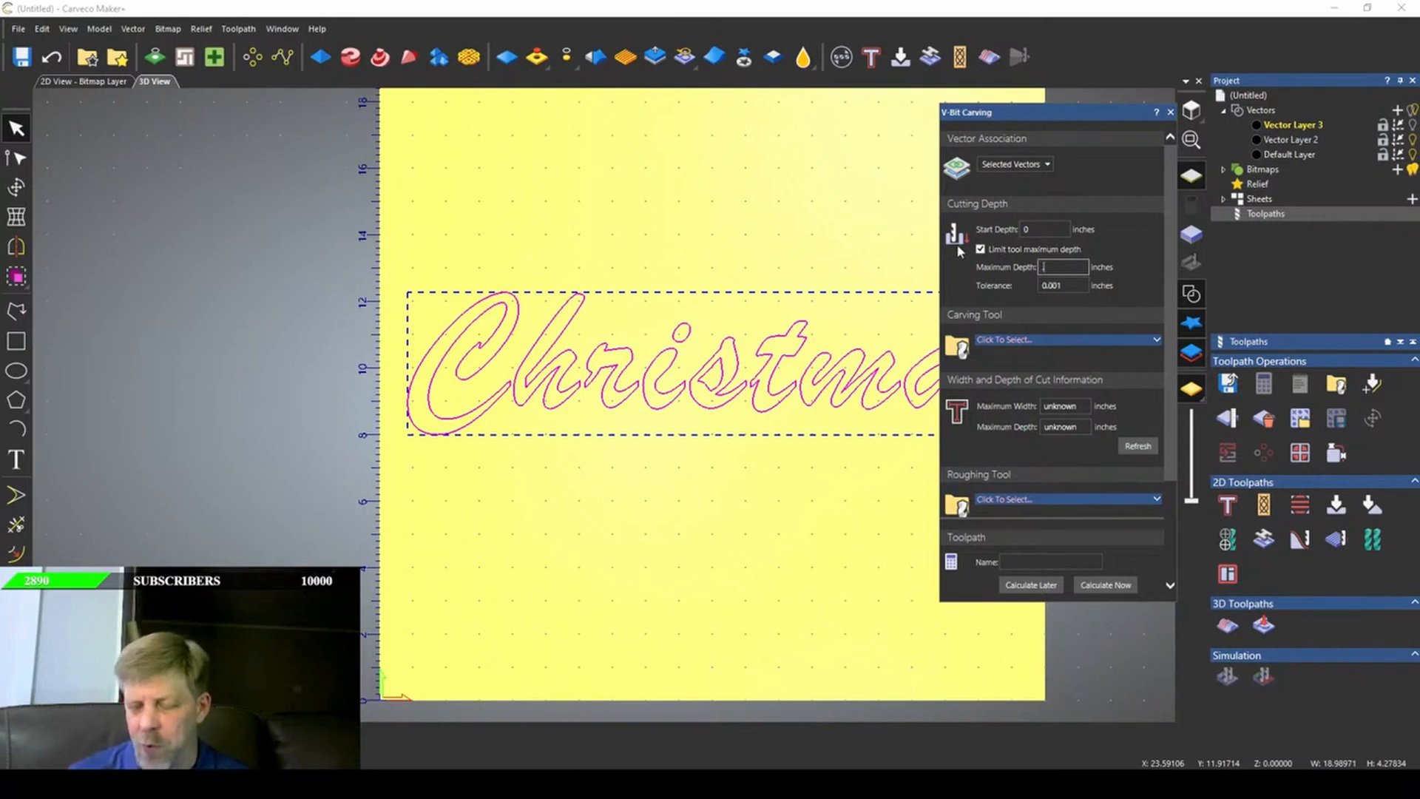
{"action": "type", "text": "2"}
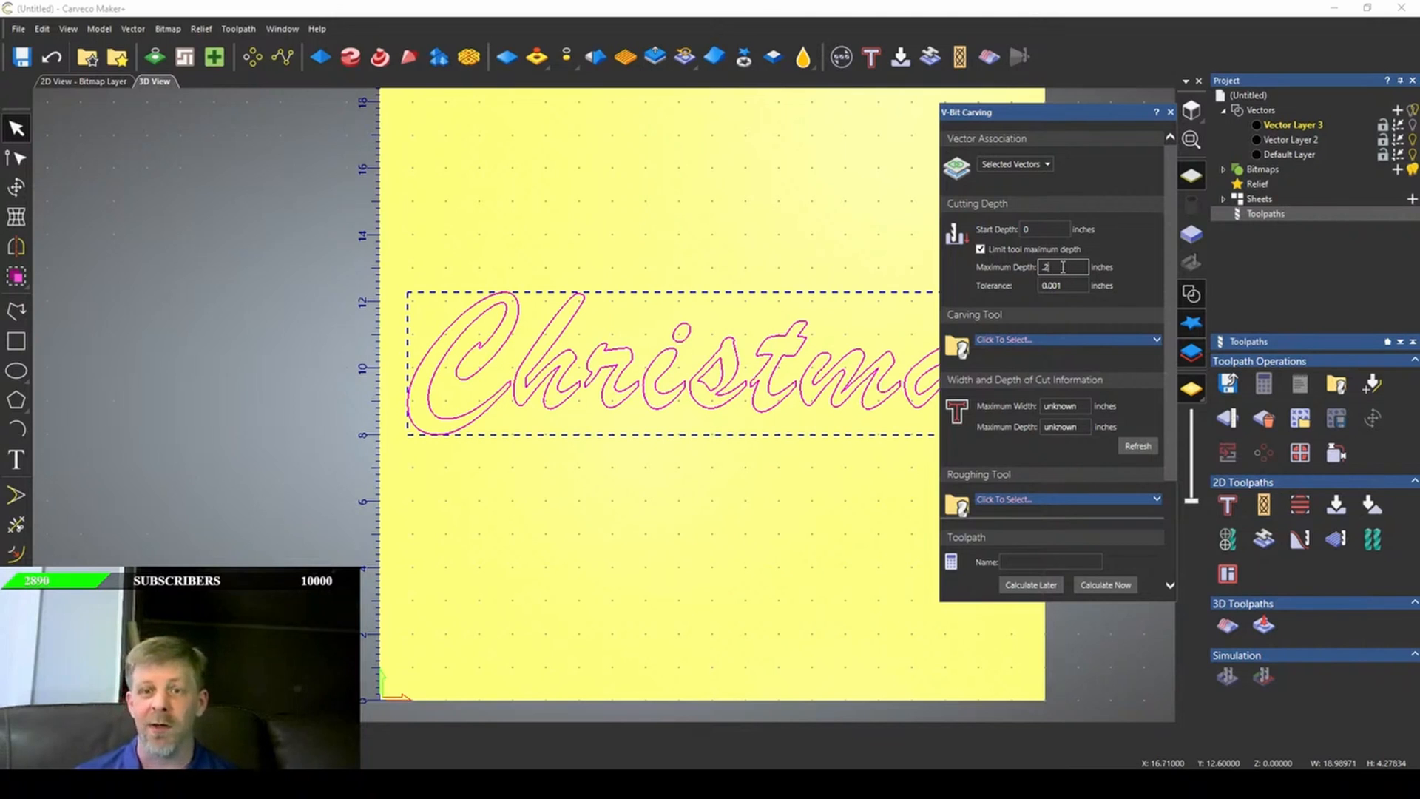
- Compare the 1/32 TBN and 18 Deg Carving liner tools and choose the 1/32 TBN as the carving tool
{"action": "left_click", "coordinate": [1120, 341]}
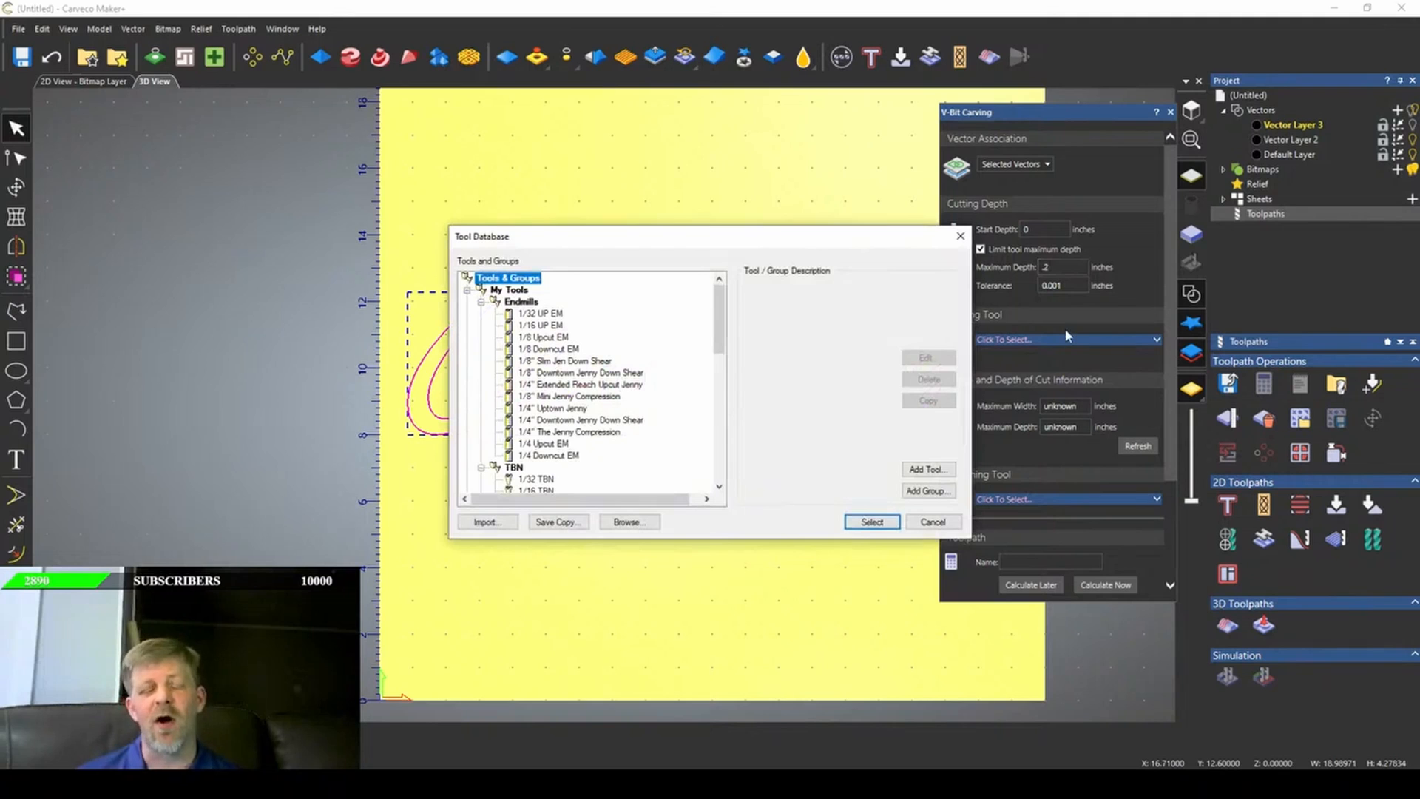
{"action": "scroll", "coordinate": [619, 394], "scroll_direction": "down", "scroll_amount": 3}
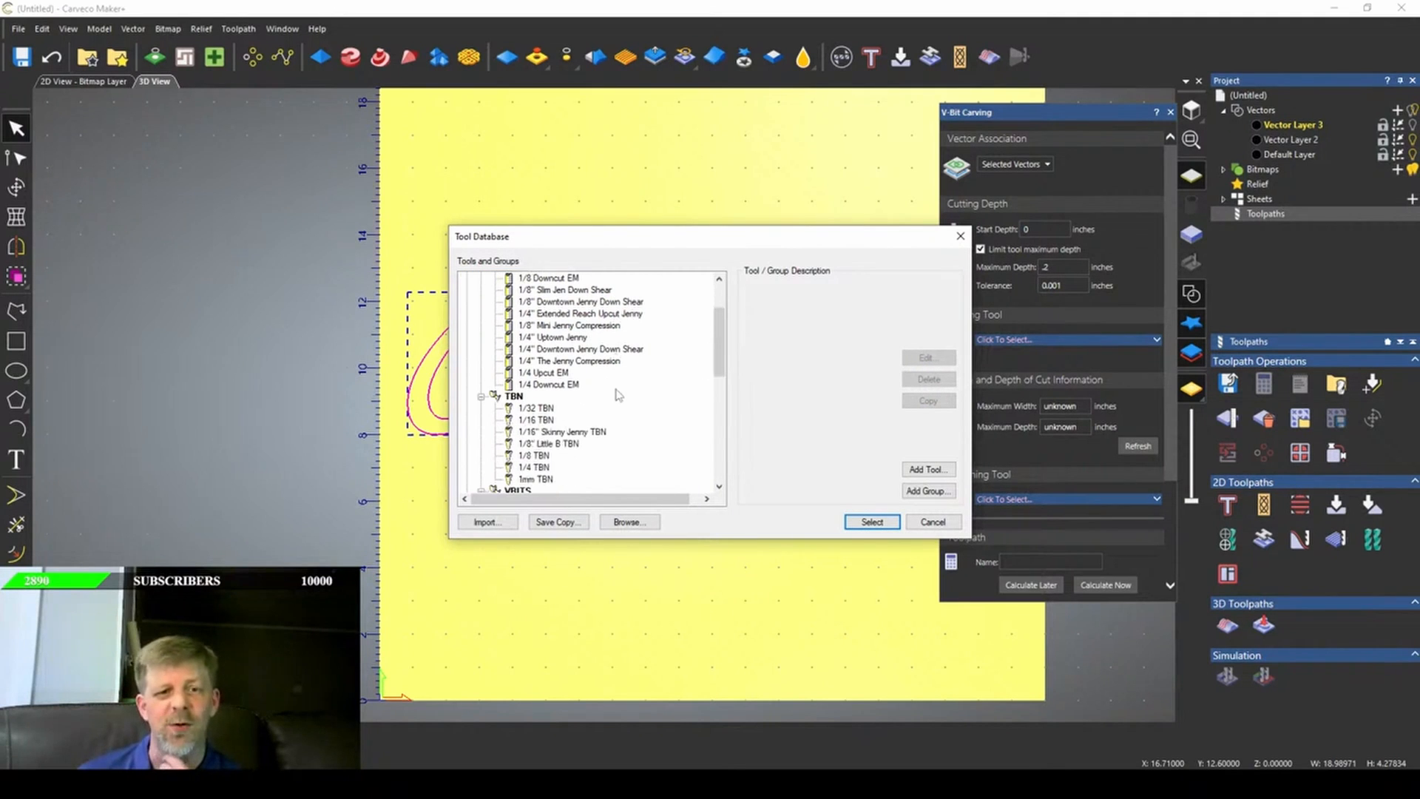
{"action": "scroll", "coordinate": [618, 394], "scroll_direction": "down", "scroll_amount": 1}
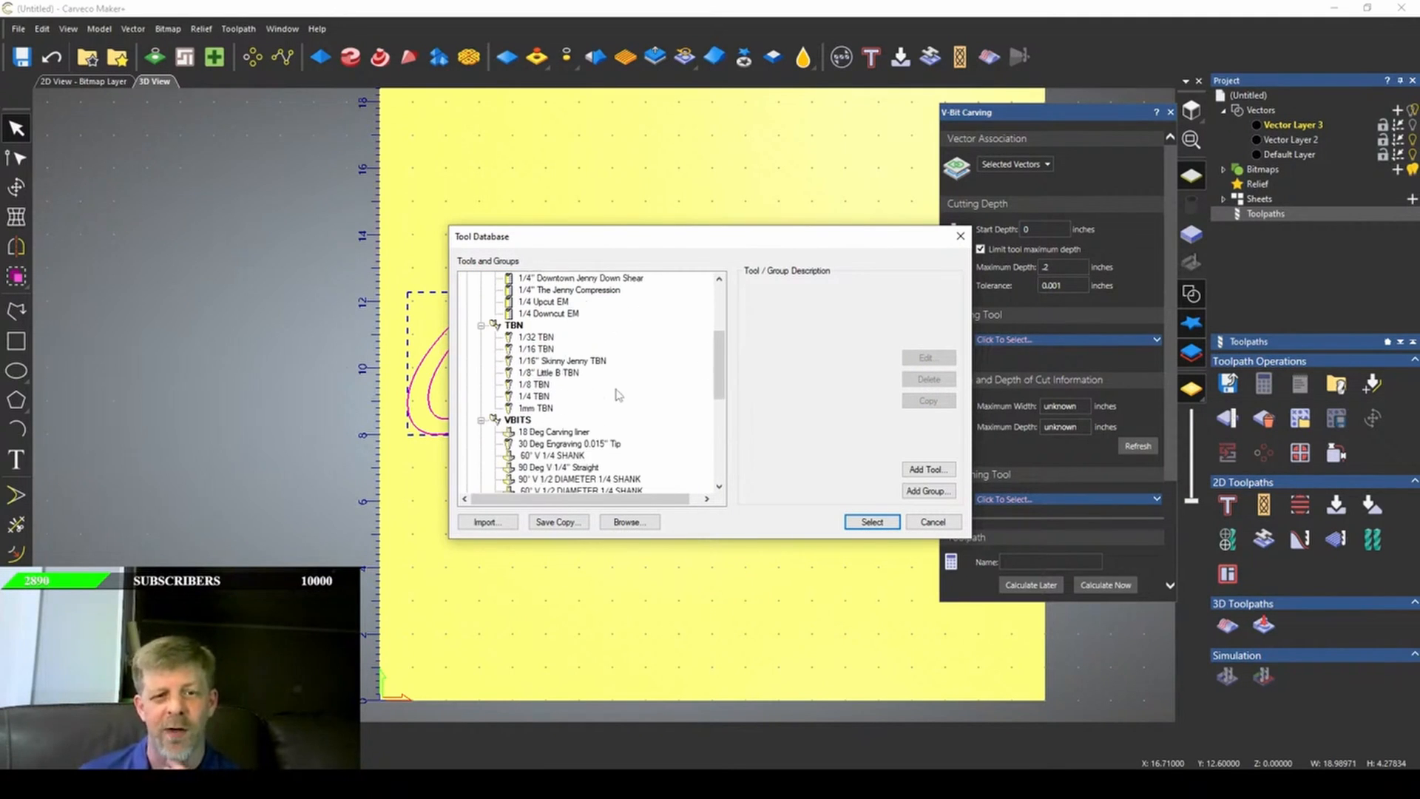
{"action": "left_click", "coordinate": [539, 339]}
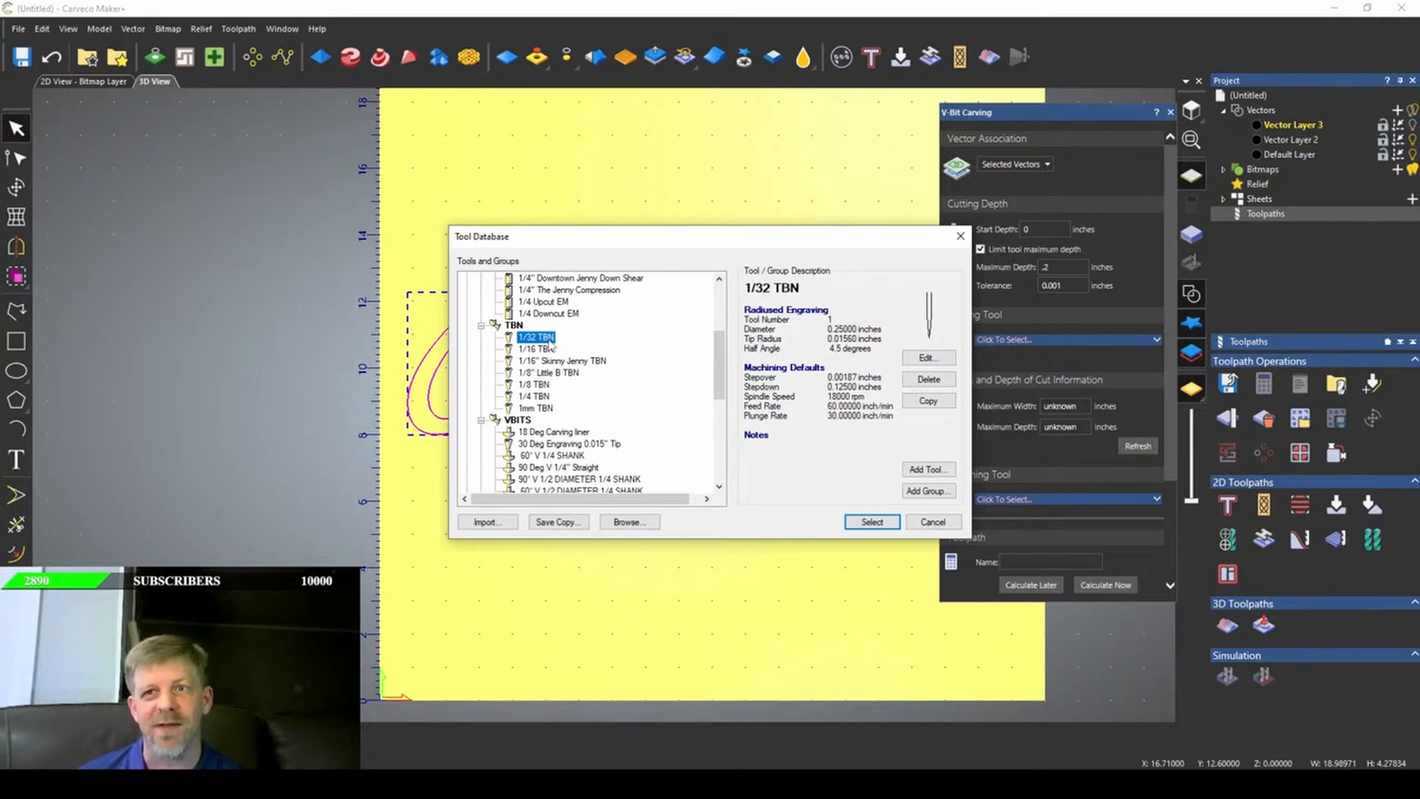
{"action": "left_click", "coordinate": [551, 433]}
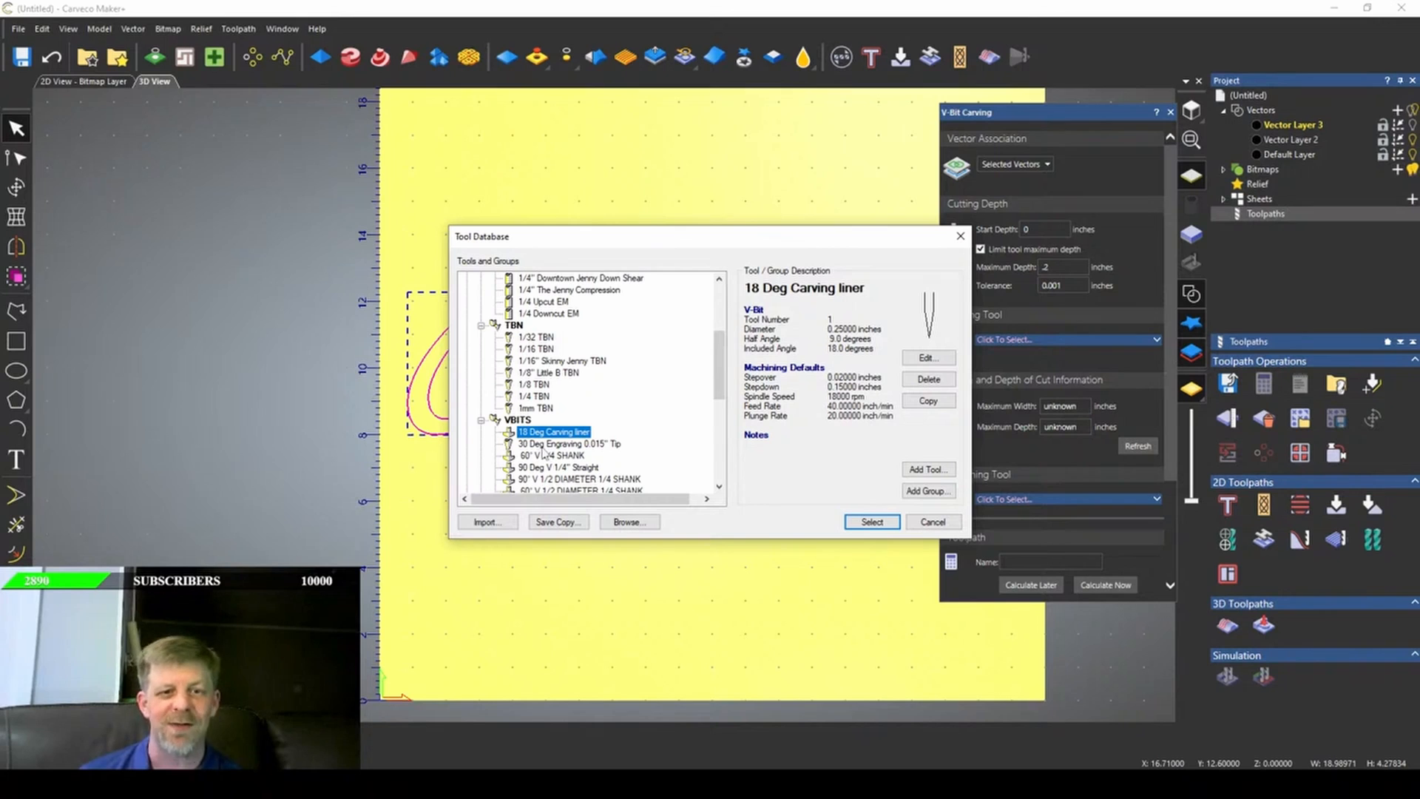
{"action": "left_click", "coordinate": [537, 338]}
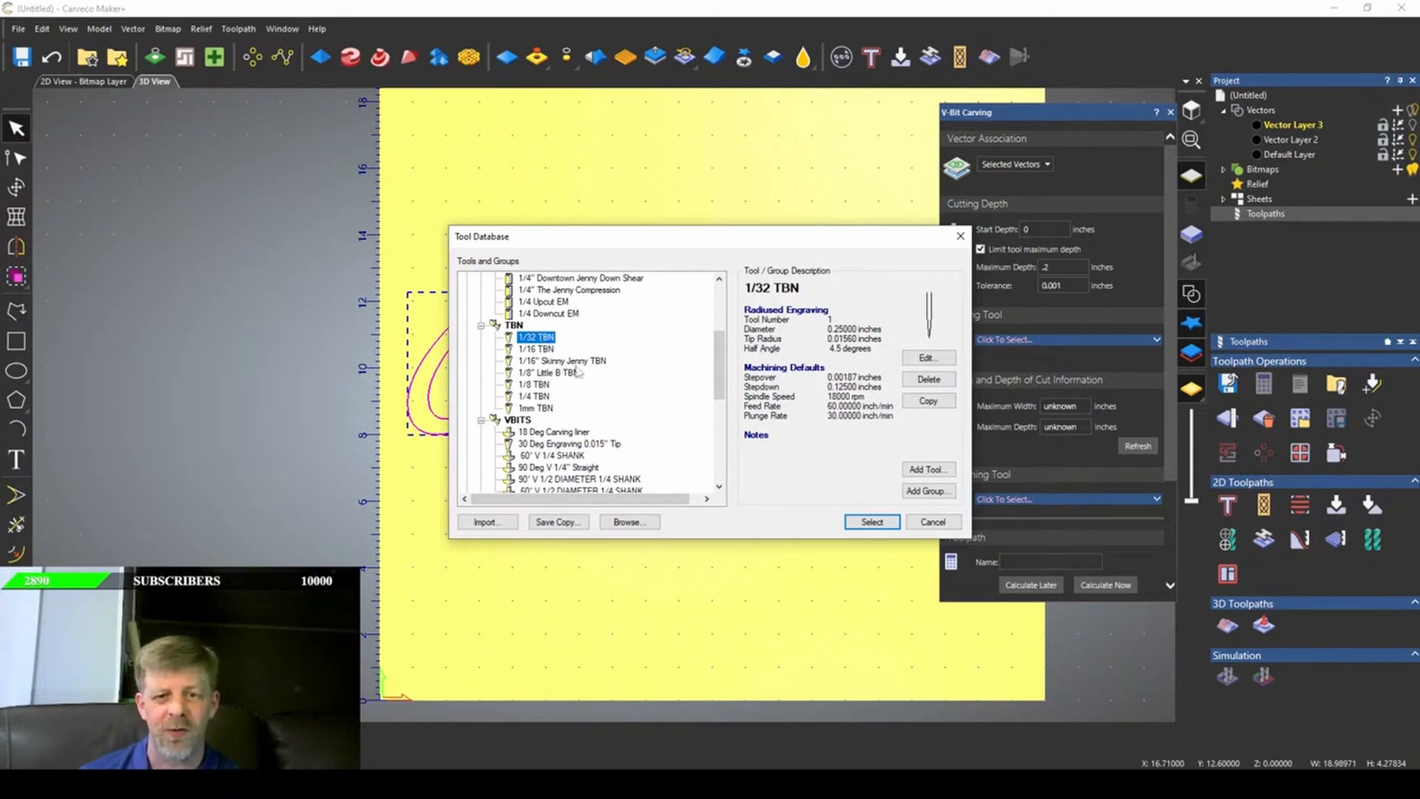
{"action": "left_click", "coordinate": [873, 522]}
- Set the 1/32 TBN carving tool's stepdown to .0315 inches
{"action": "left_click", "coordinate": [1157, 341]}
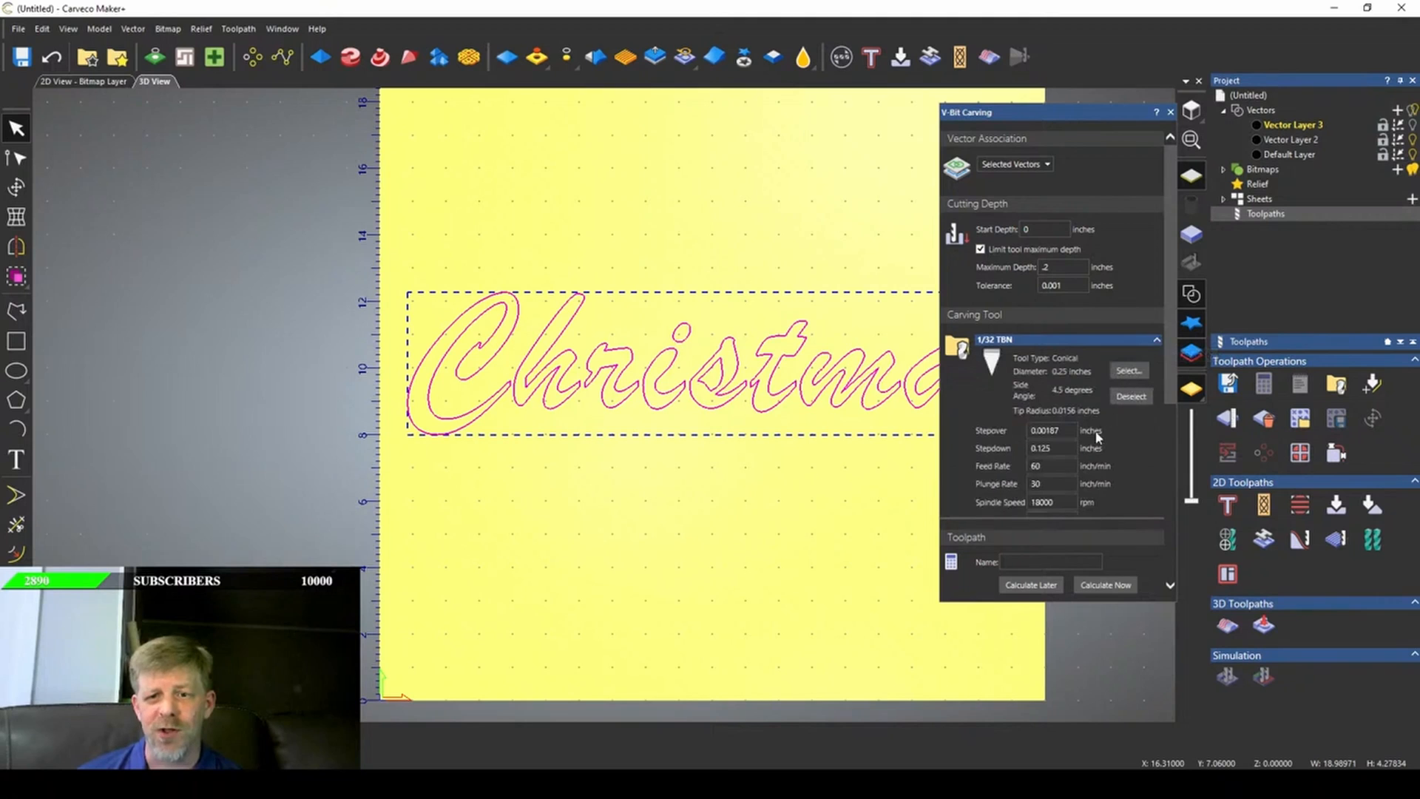
{"action": "scroll", "coordinate": [987, 416], "scroll_direction": "down", "scroll_amount": 2}
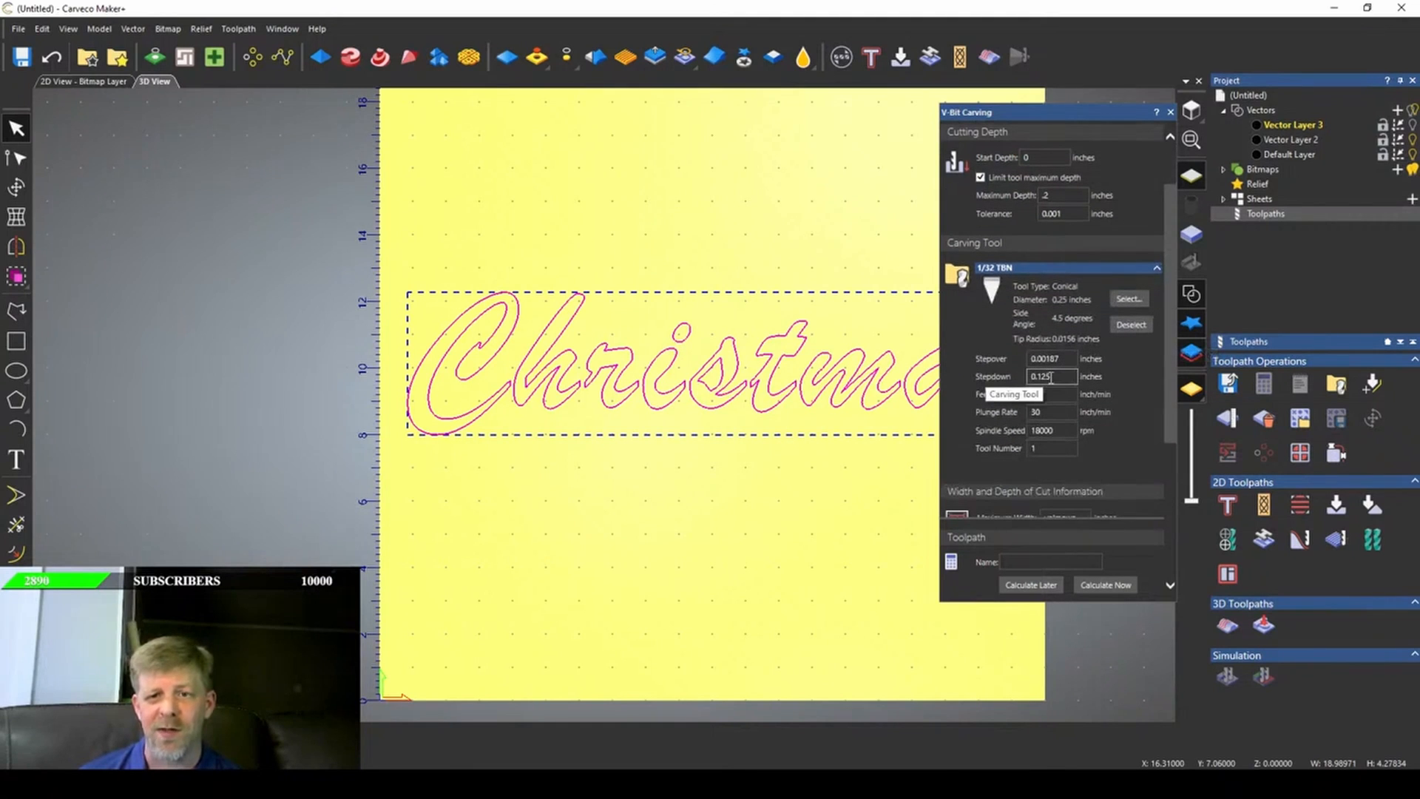
{"action": "scroll", "coordinate": [1048, 377], "scroll_direction": "up", "scroll_amount": 2}
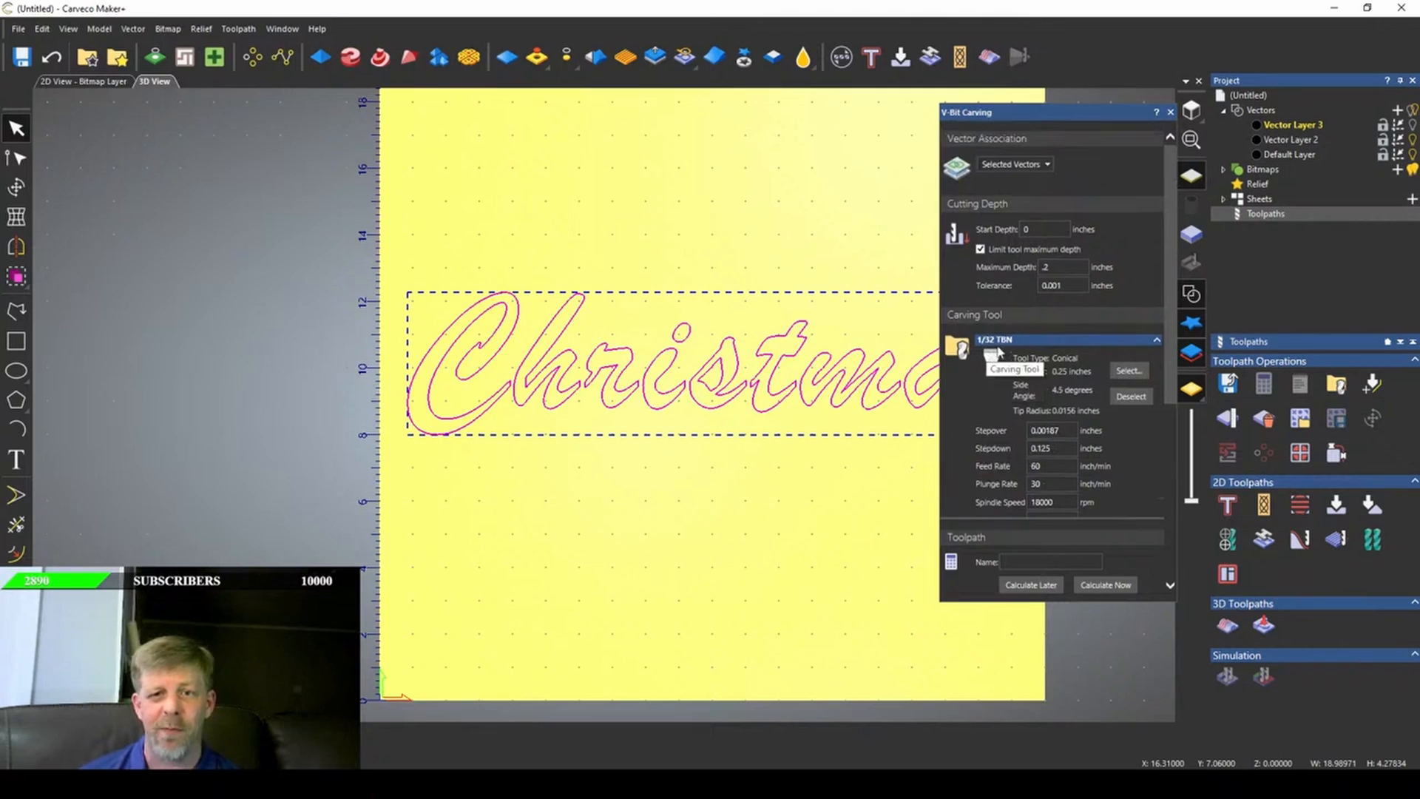
{"action": "scroll", "coordinate": [1013, 364], "scroll_direction": "down", "scroll_amount": 4}
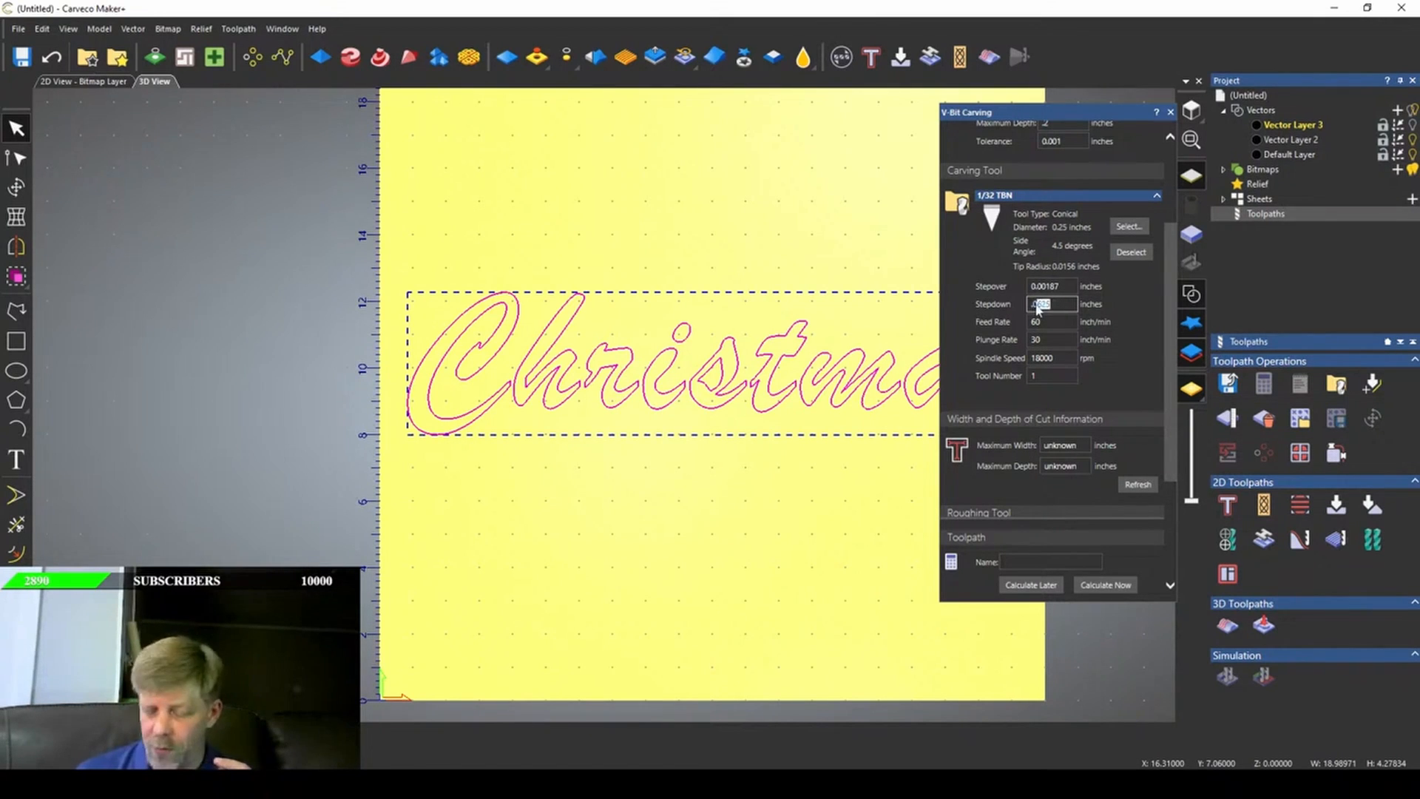
{"action": "type", "text": ".0315"}
{"action": "key", "text": "Tab"}
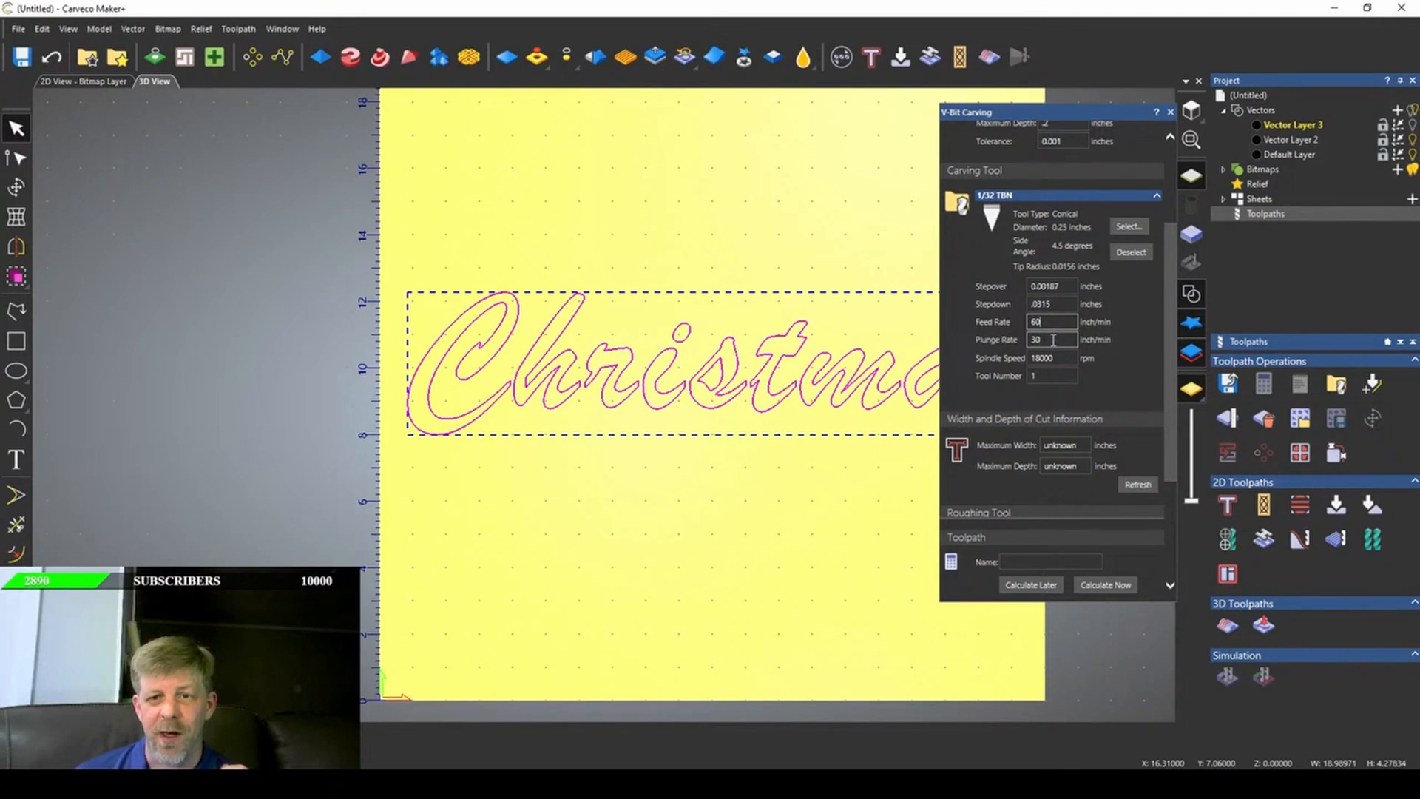
{"action": "key", "text": "Tab"}
- Choose the 1/8" Mini Jenny Compression end mill as the roughing tool
{"action": "scroll", "coordinate": [1094, 392], "scroll_direction": "down", "scroll_amount": 3}
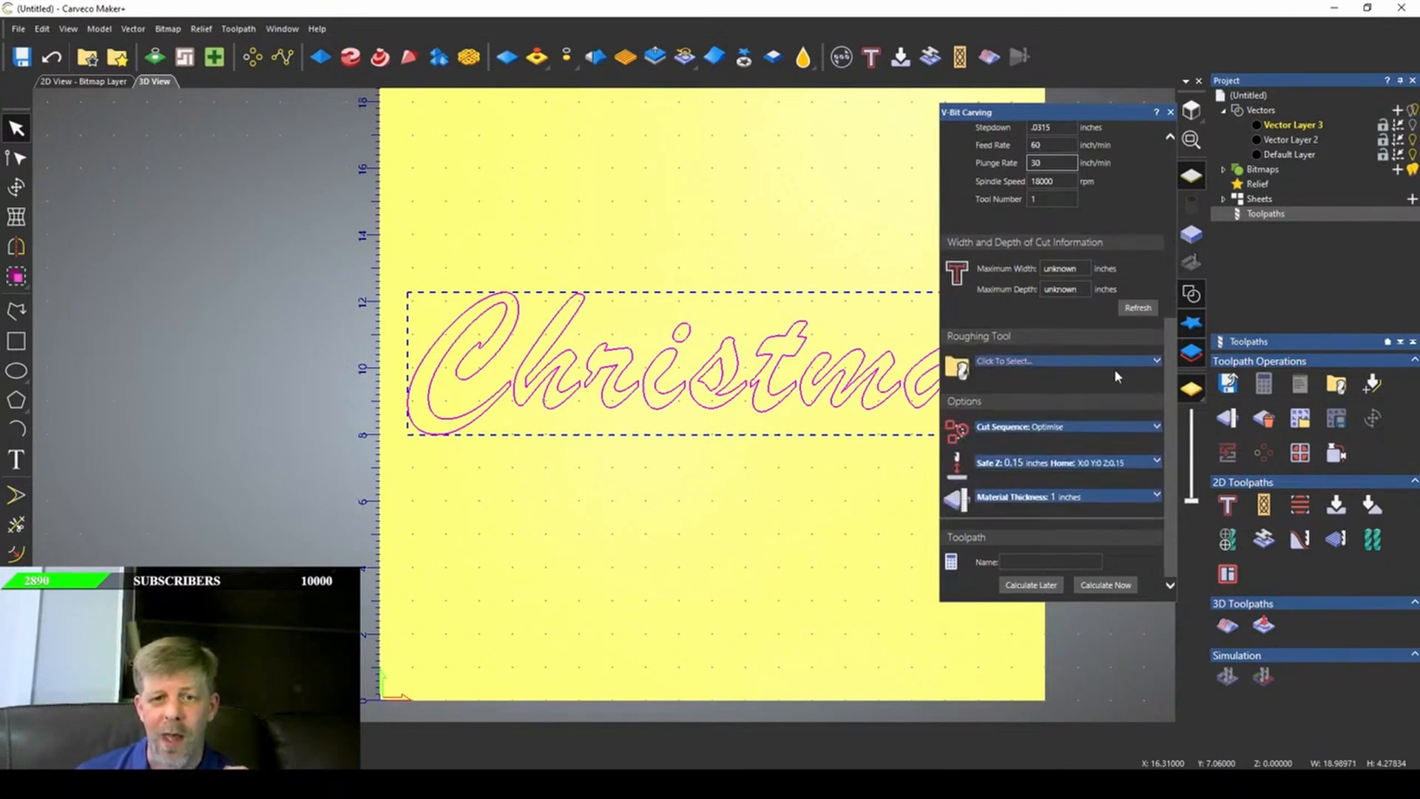
{"action": "left_click", "coordinate": [1155, 363]}
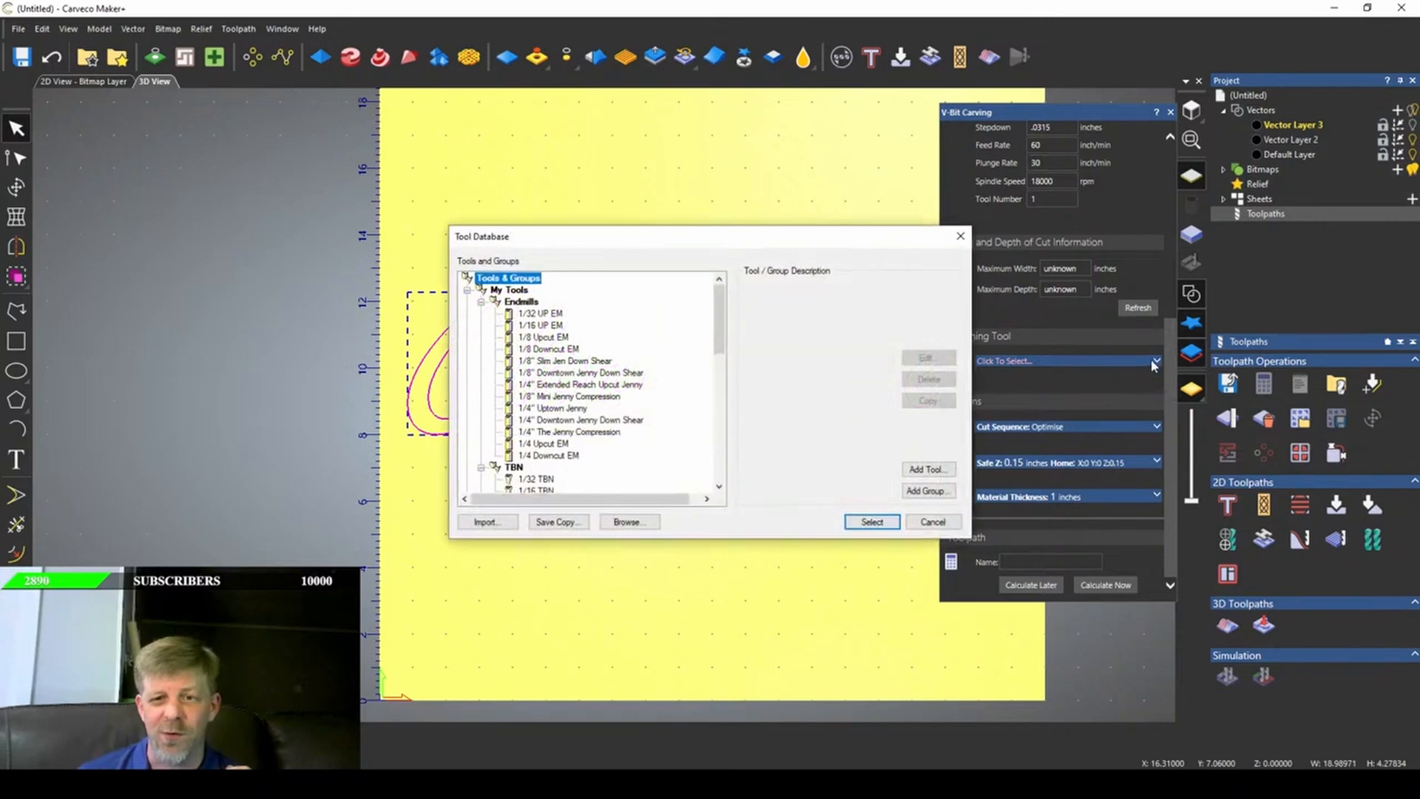
{"action": "left_click", "coordinate": [561, 397]}
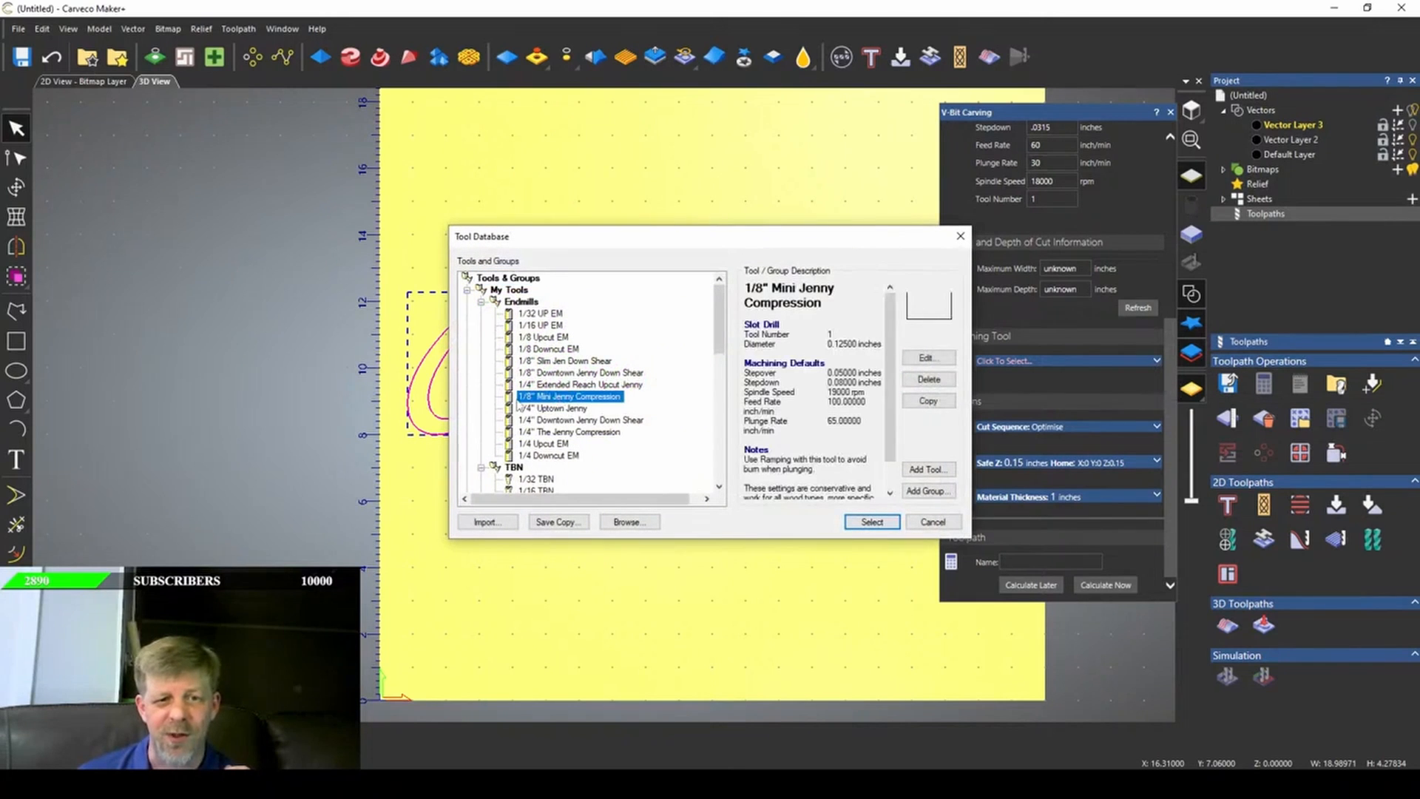
{"action": "left_click", "coordinate": [885, 525]}
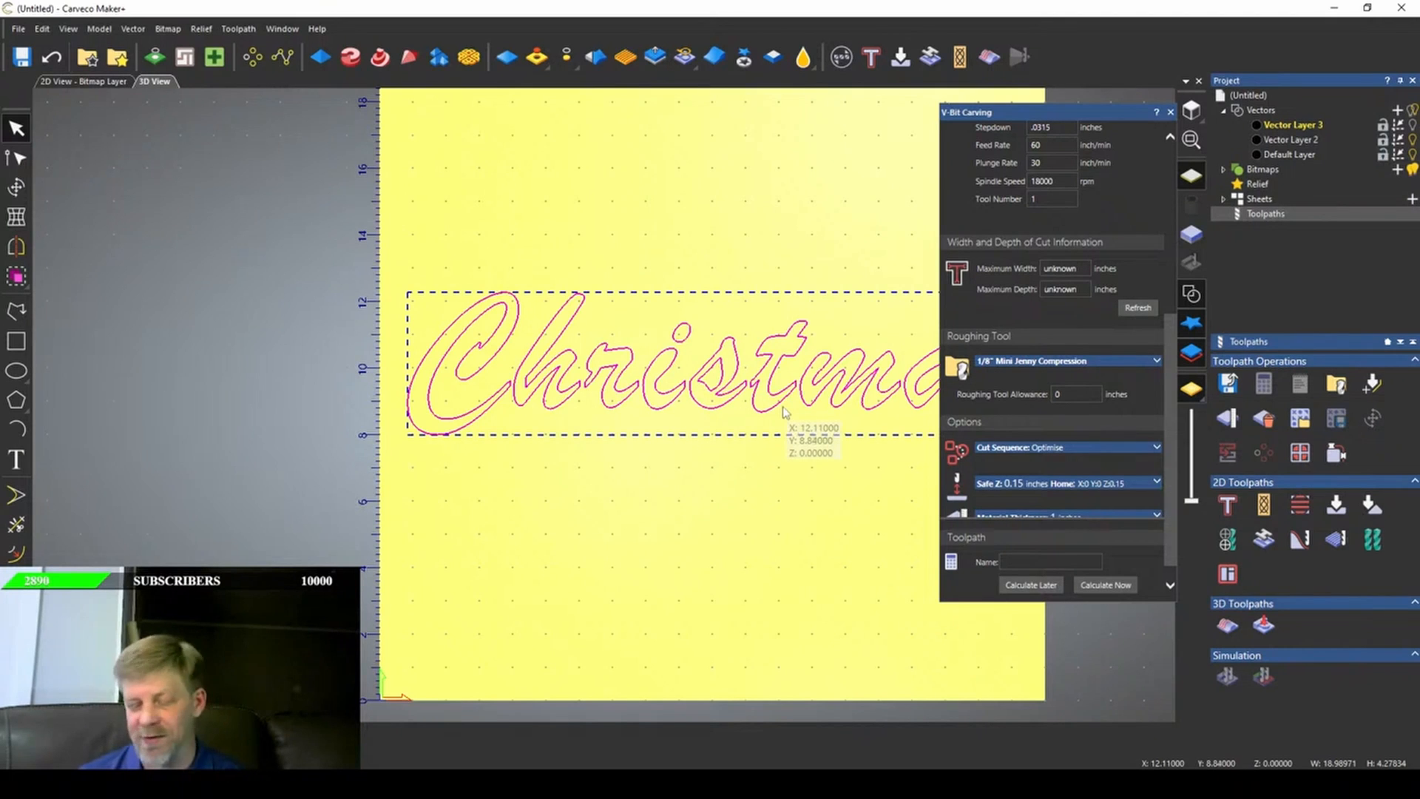
{"action": "scroll", "coordinate": [785, 412], "scroll_direction": "down", "scroll_amount": 1}
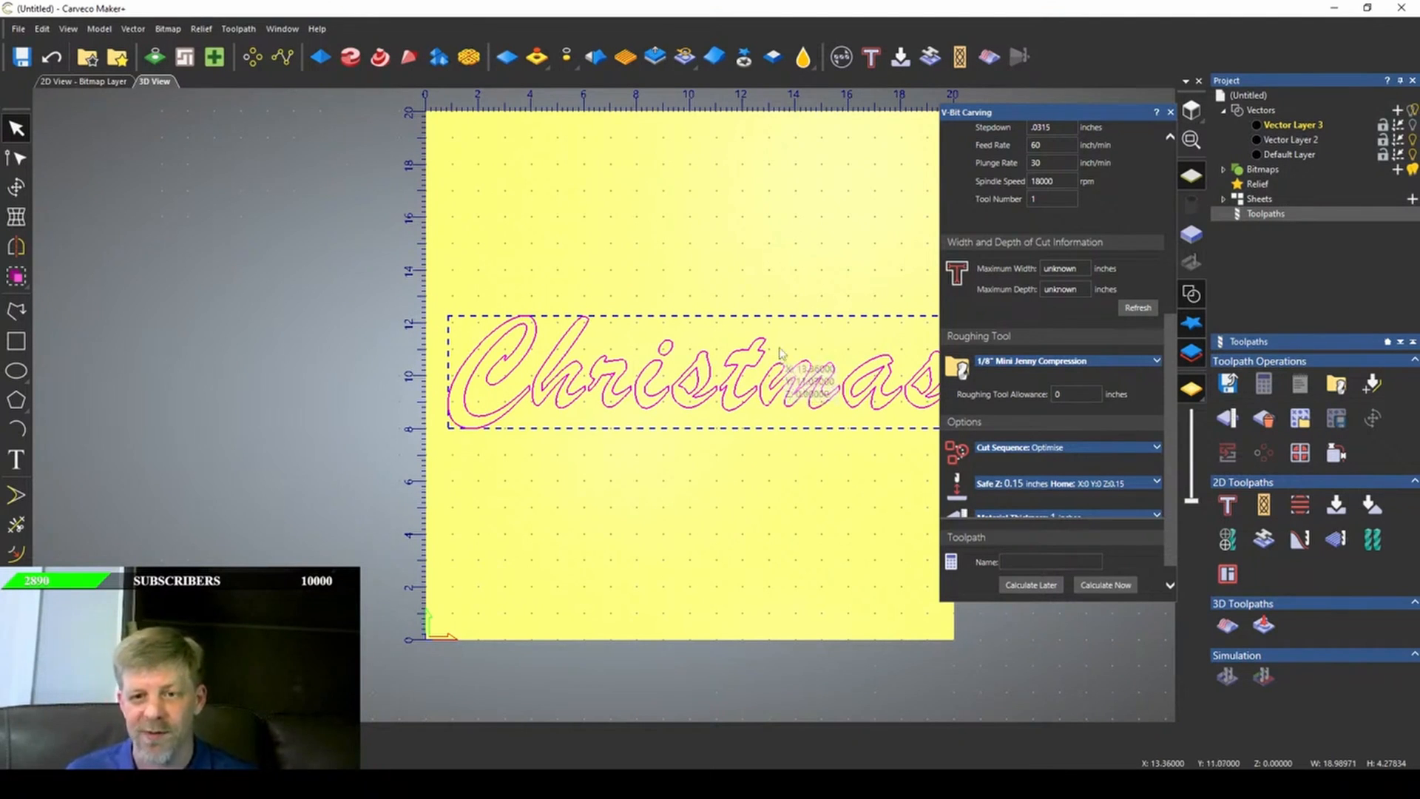
{"action": "scroll", "coordinate": [783, 359], "scroll_direction": "down", "scroll_amount": 1}
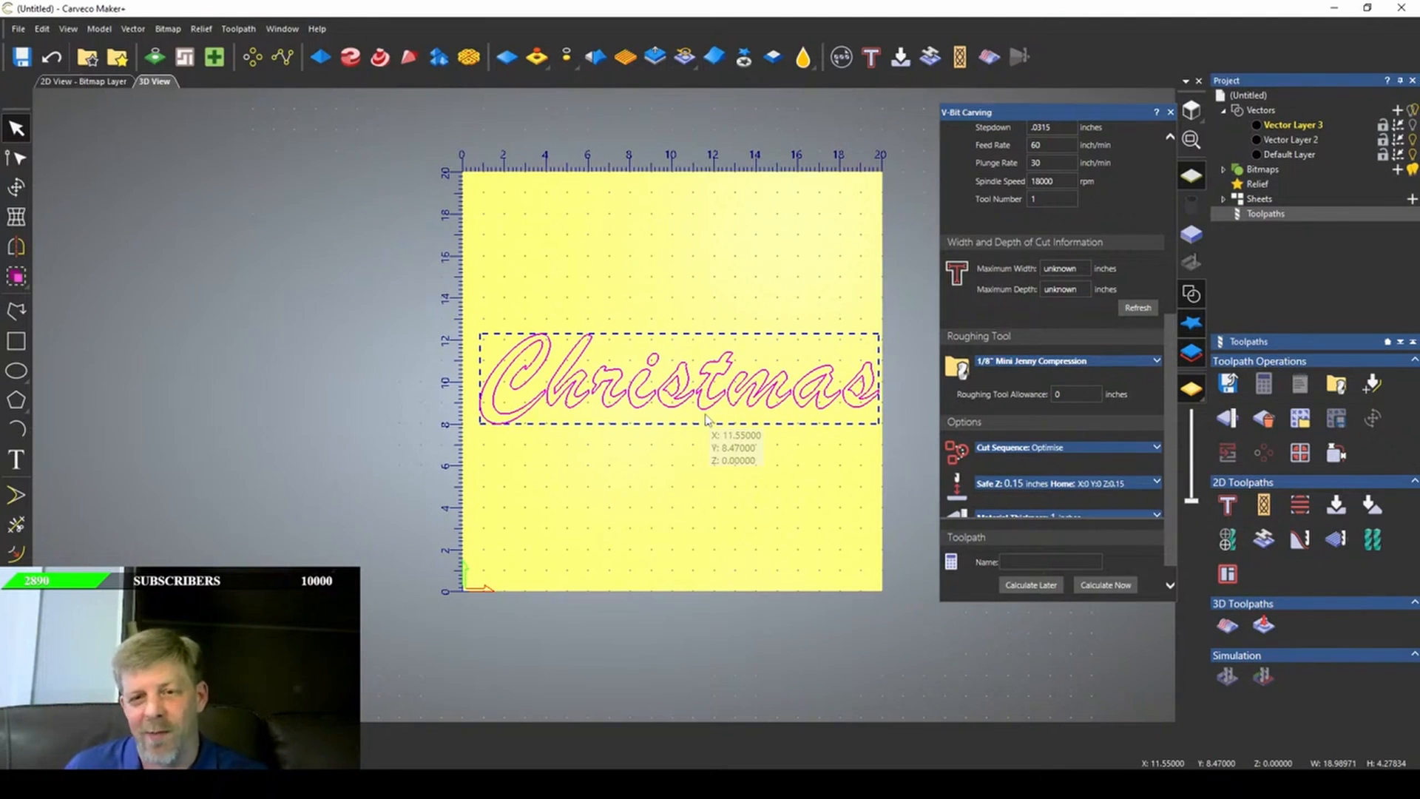
{"action": "scroll", "coordinate": [706, 419], "scroll_direction": "up", "scroll_amount": 2}
{"action": "scroll", "coordinate": [1080, 394], "scroll_direction": "down", "scroll_amount": 1}
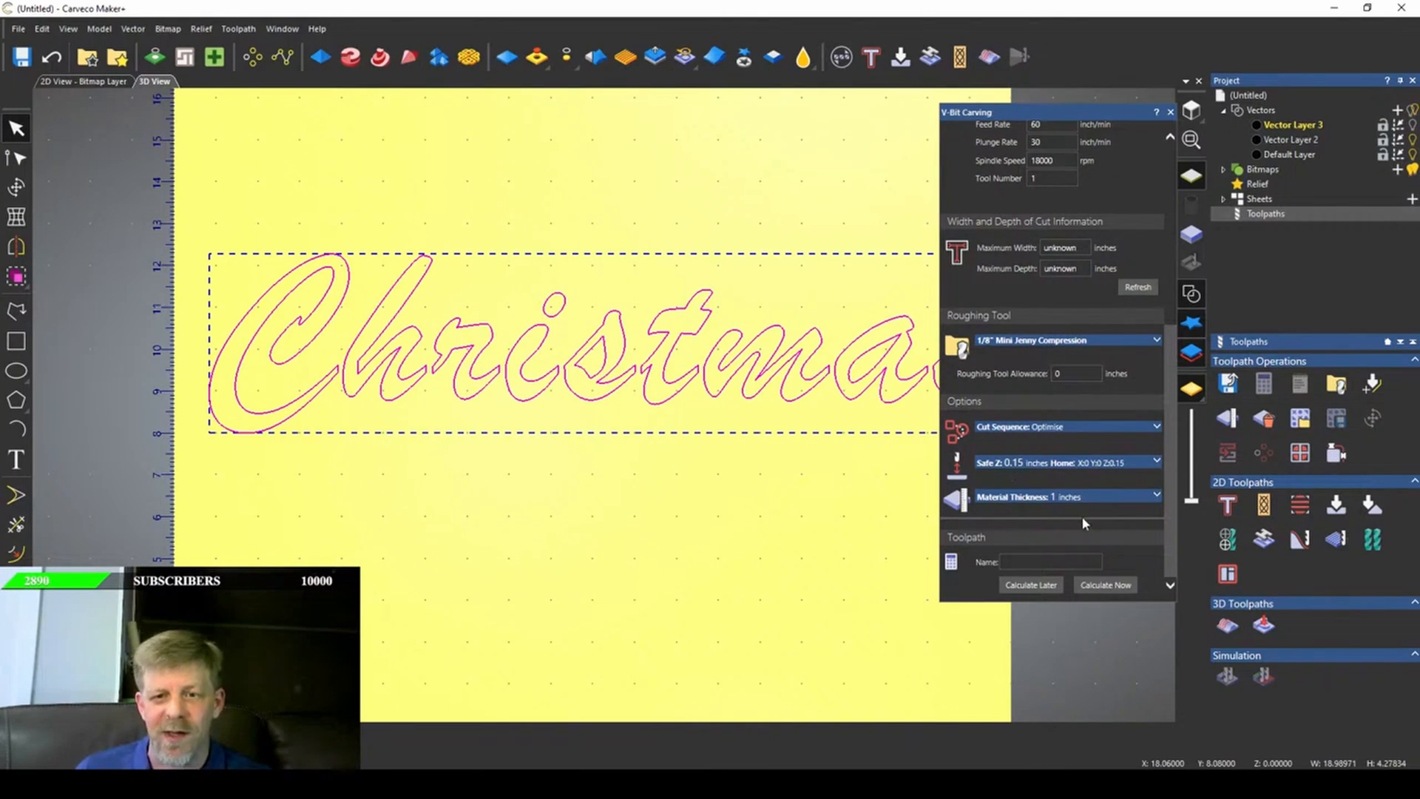
- Calculate the V-Bit Carving toolpath for the selected Christmas lettering and expand it to list its roughing and finishing passes
{"action": "scroll", "coordinate": [1059, 503], "scroll_direction": "up", "scroll_amount": 5}
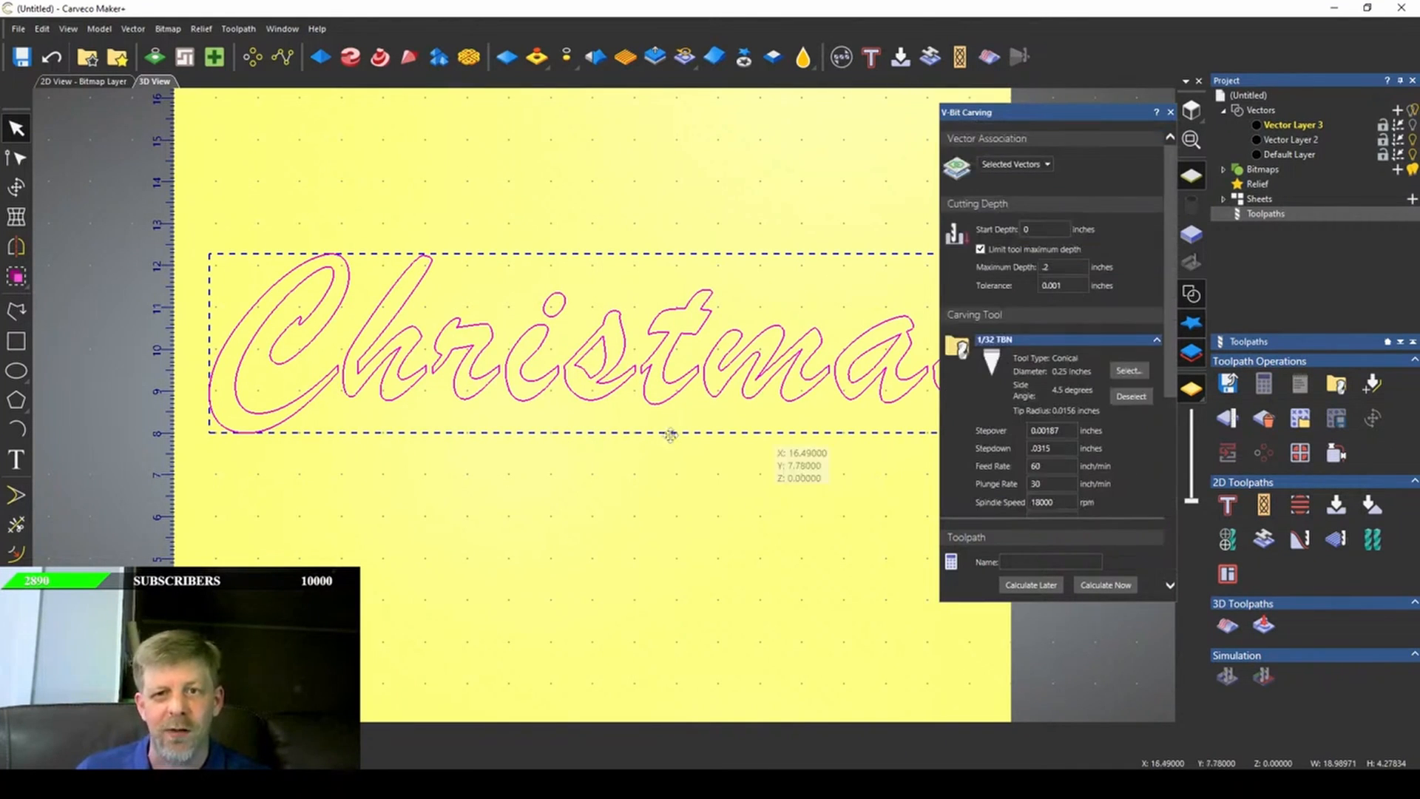
{"action": "left_click", "coordinate": [1100, 590]}
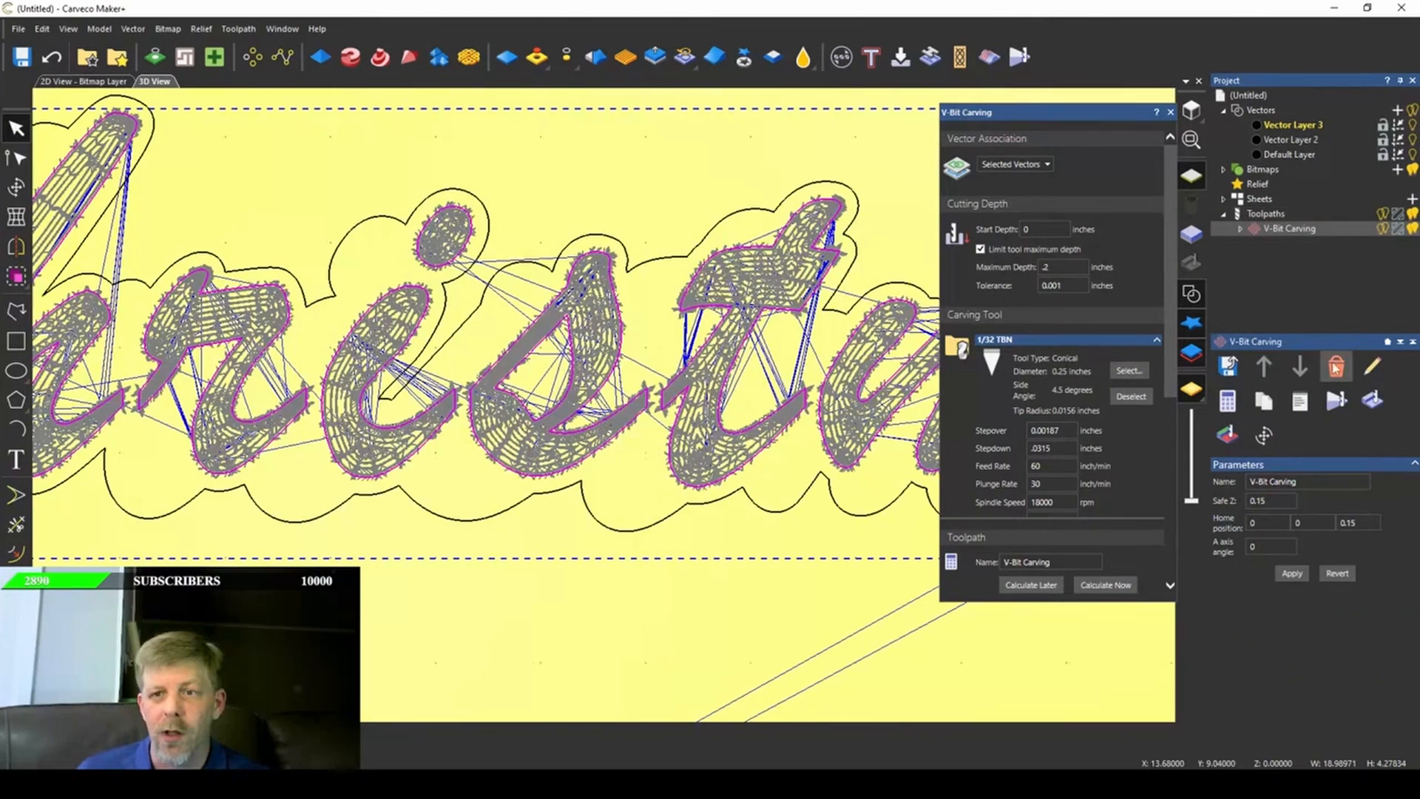
{"action": "left_click", "coordinate": [1241, 230]}
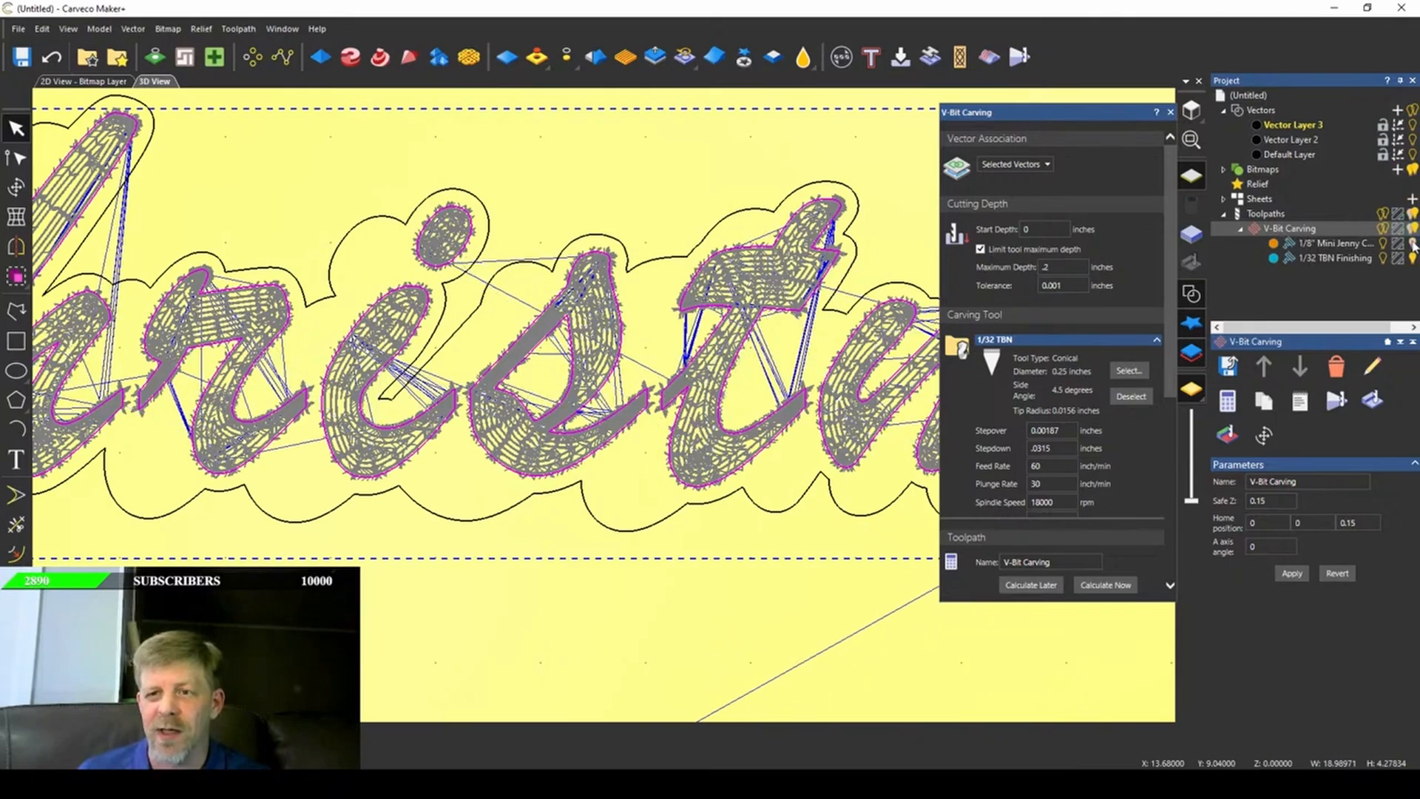
- Simulate the V-Bit Carving toolpath and examine the carved Christmas lettering
{"action": "left_click", "coordinate": [1372, 400]}
{"action": "left_click", "coordinate": [772, 515]}
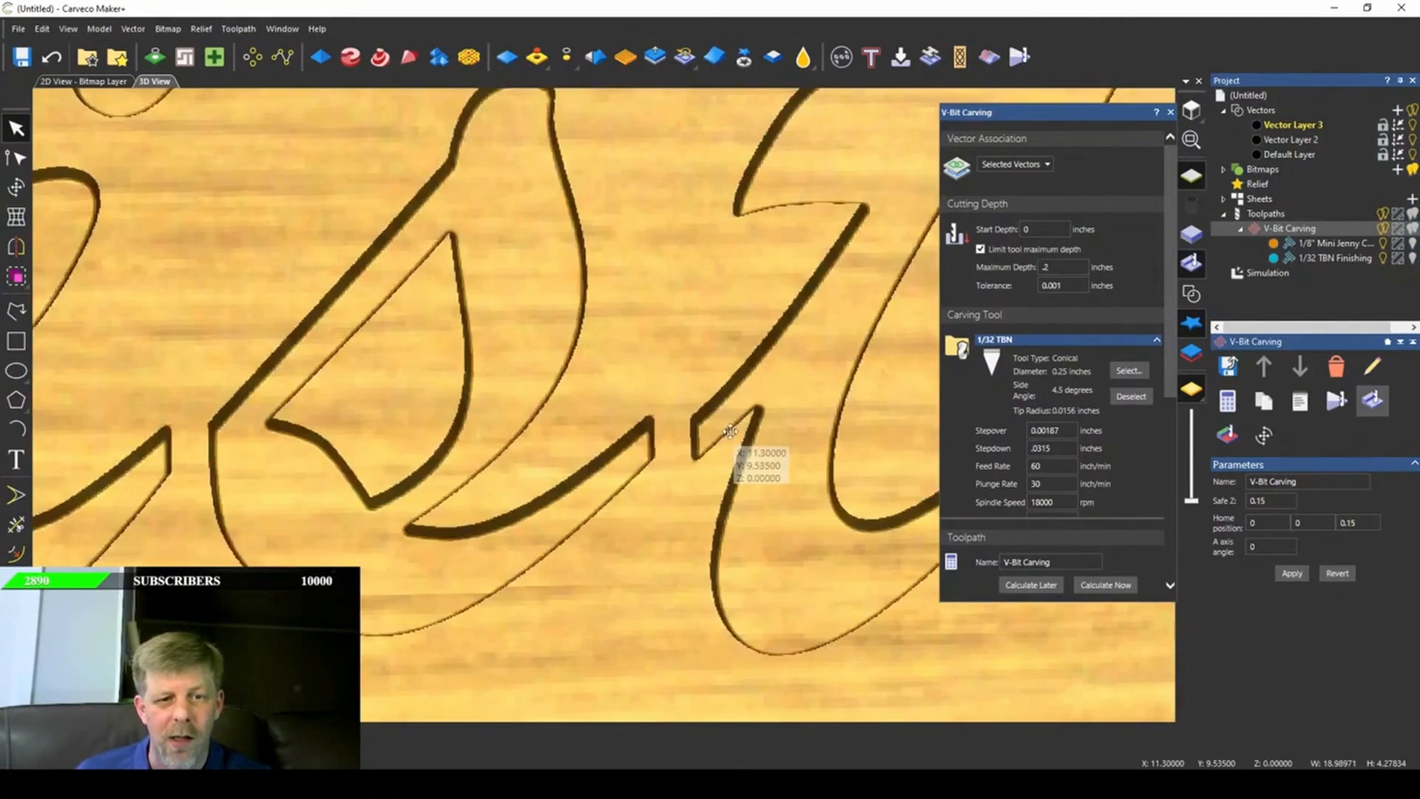
{"action": "scroll", "coordinate": [722, 441], "scroll_direction": "down", "scroll_amount": 10}
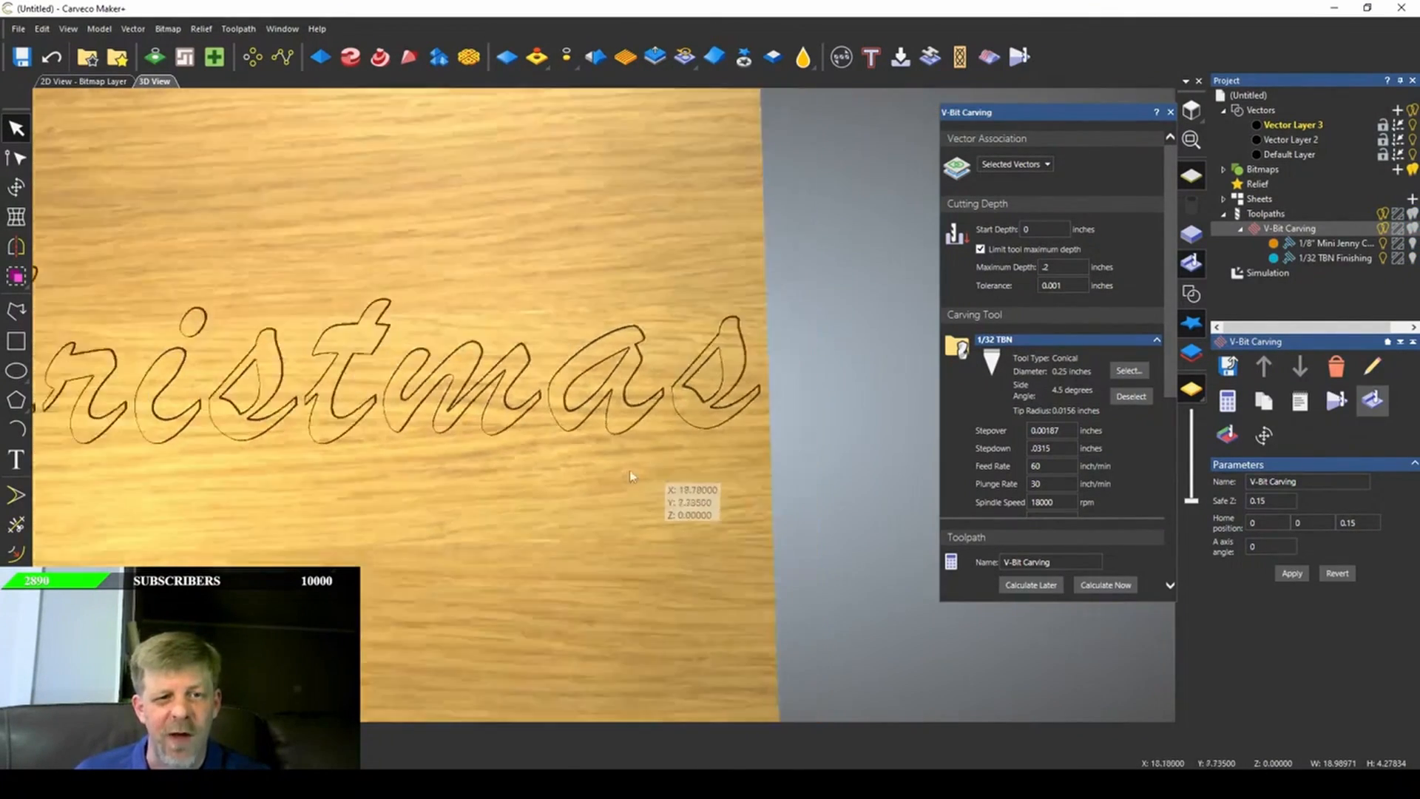
{"action": "scroll", "coordinate": [473, 459], "scroll_direction": "up", "scroll_amount": 6}
{"action": "scroll", "coordinate": [529, 466], "scroll_direction": "down", "scroll_amount": 2}
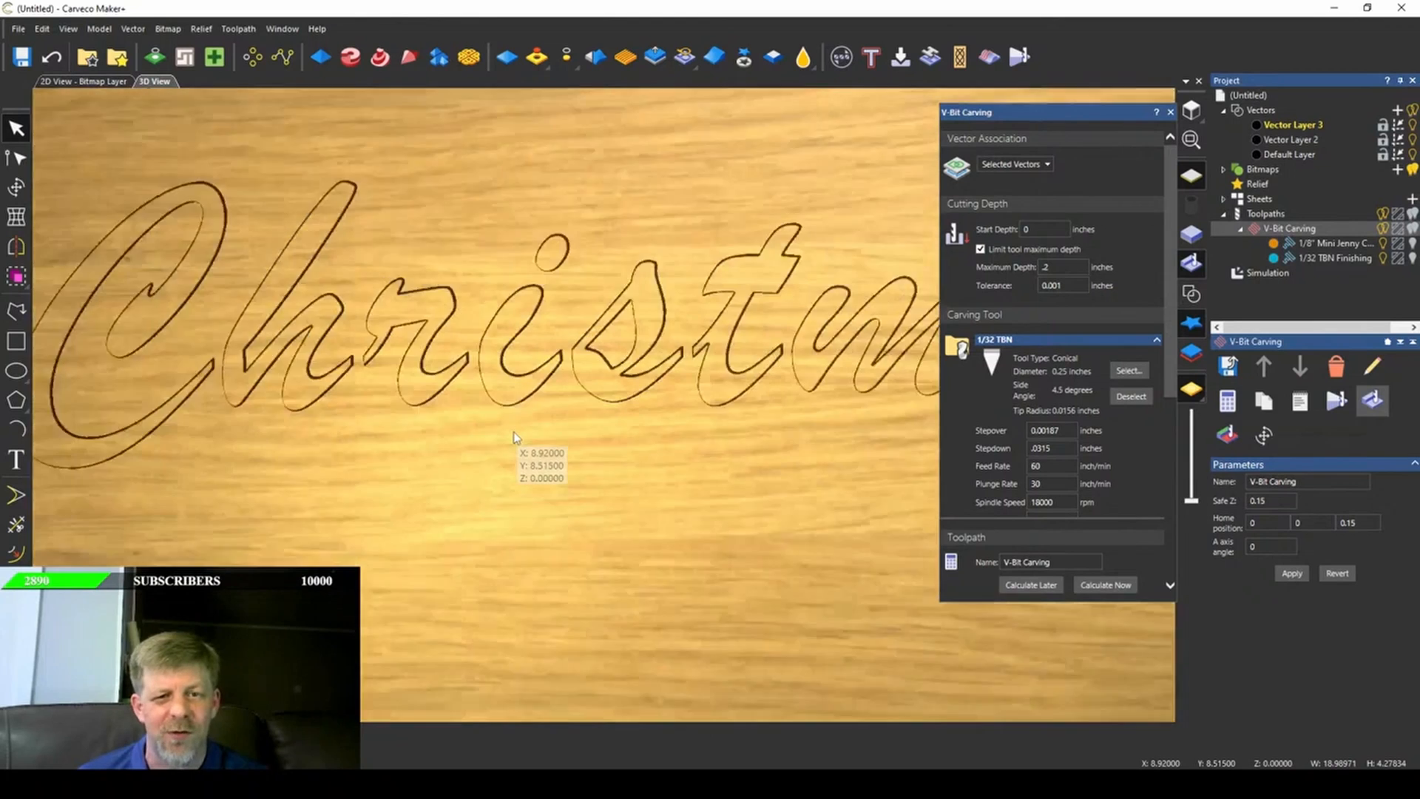
{"action": "scroll", "coordinate": [594, 396], "scroll_direction": "up", "scroll_amount": 3}
{"action": "scroll", "coordinate": [518, 435], "scroll_direction": "down", "scroll_amount": 2}
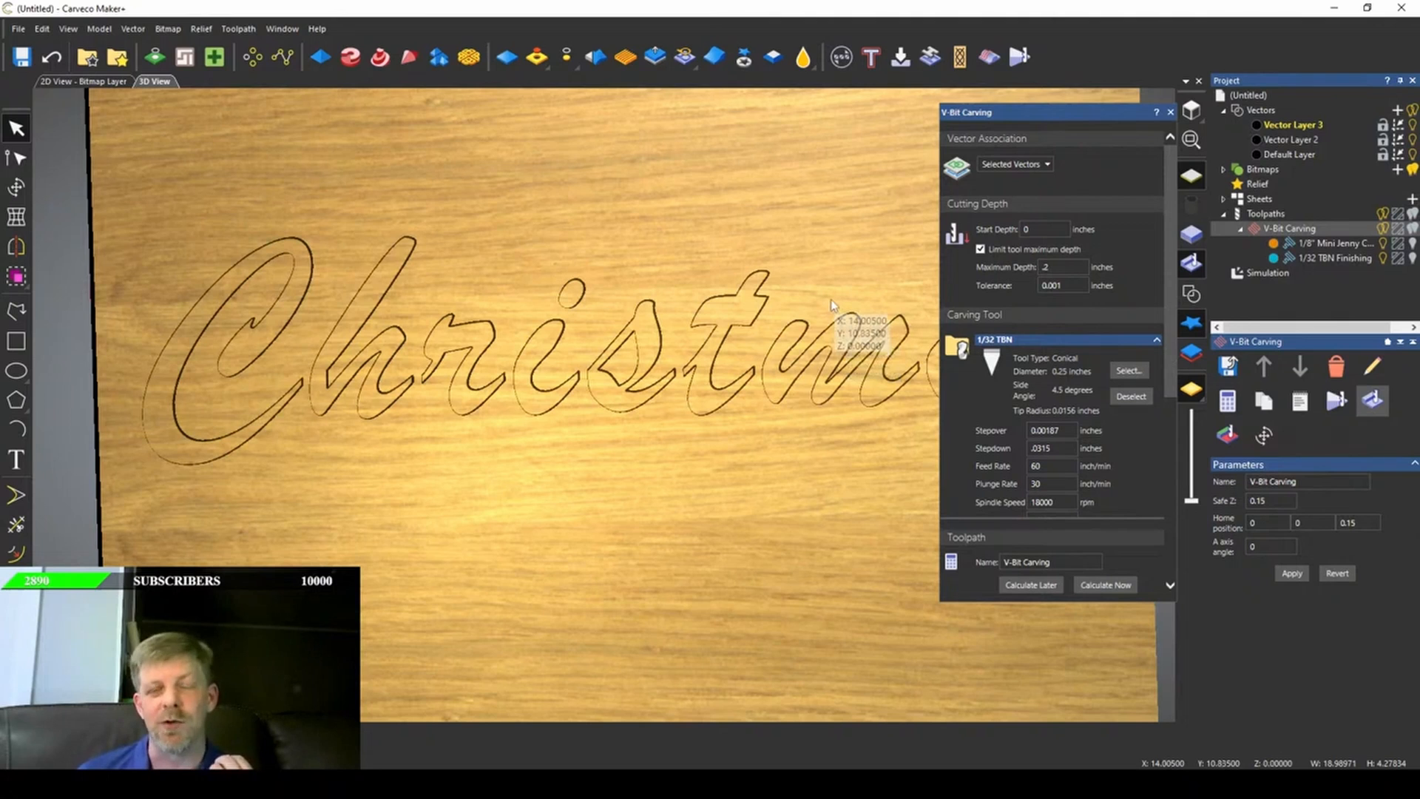
- Close the V-Bit Carving settings, then clear the simulation and toolpath previews from the model view
{"action": "left_click", "coordinate": [1171, 112]}
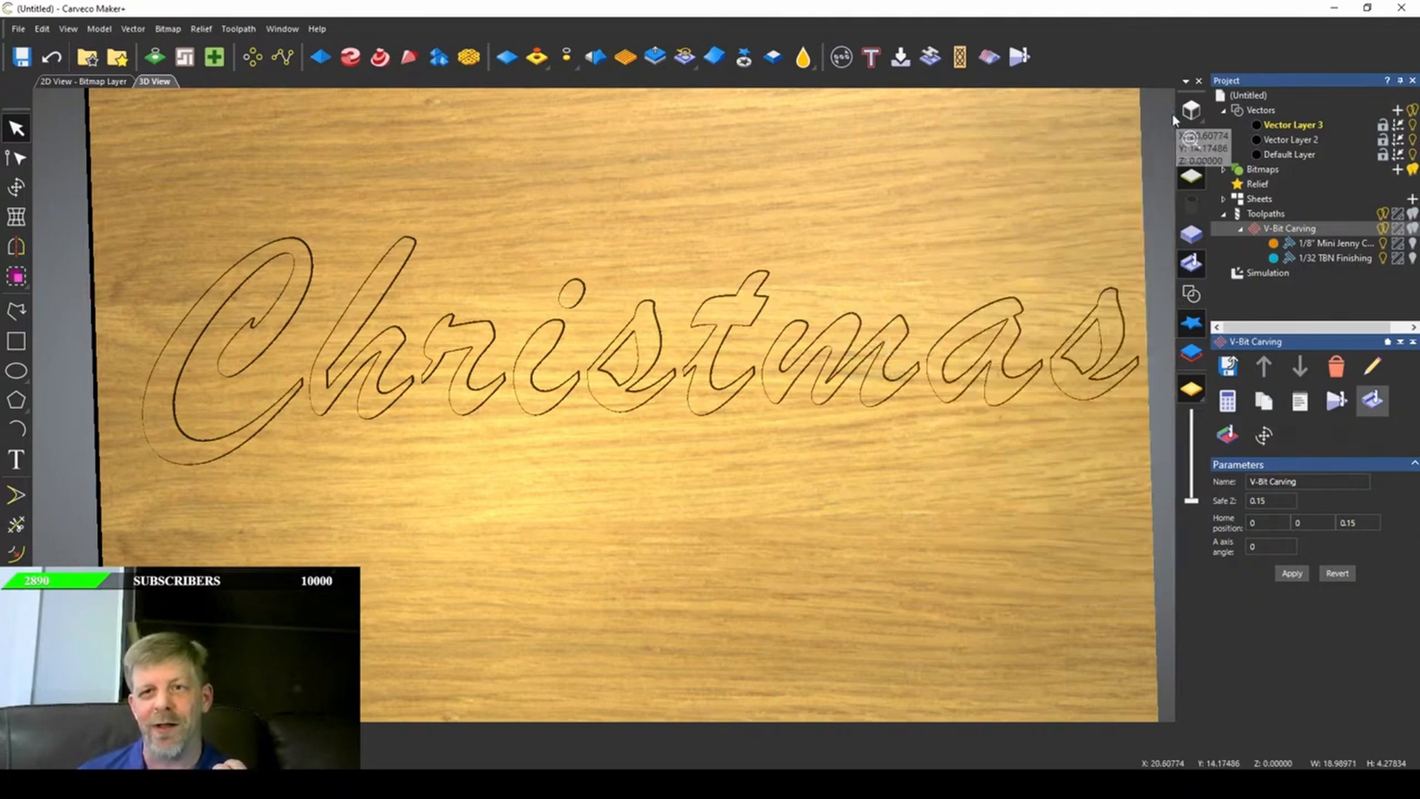
{"action": "left_click", "coordinate": [1254, 275]}
{"action": "left_click", "coordinate": [1332, 258]}
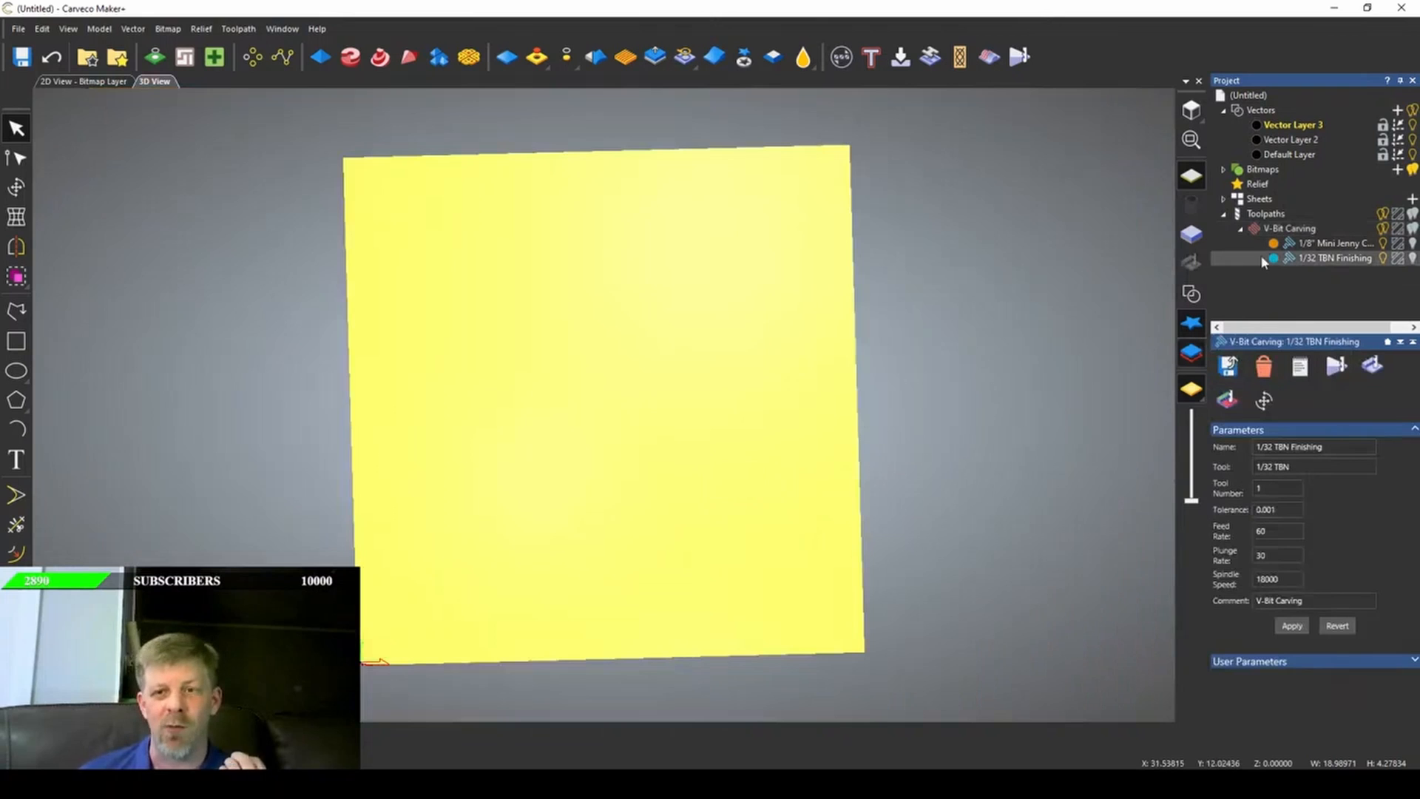
{"action": "left_click", "coordinate": [1259, 214]}
{"action": "left_click", "coordinate": [1381, 258]}
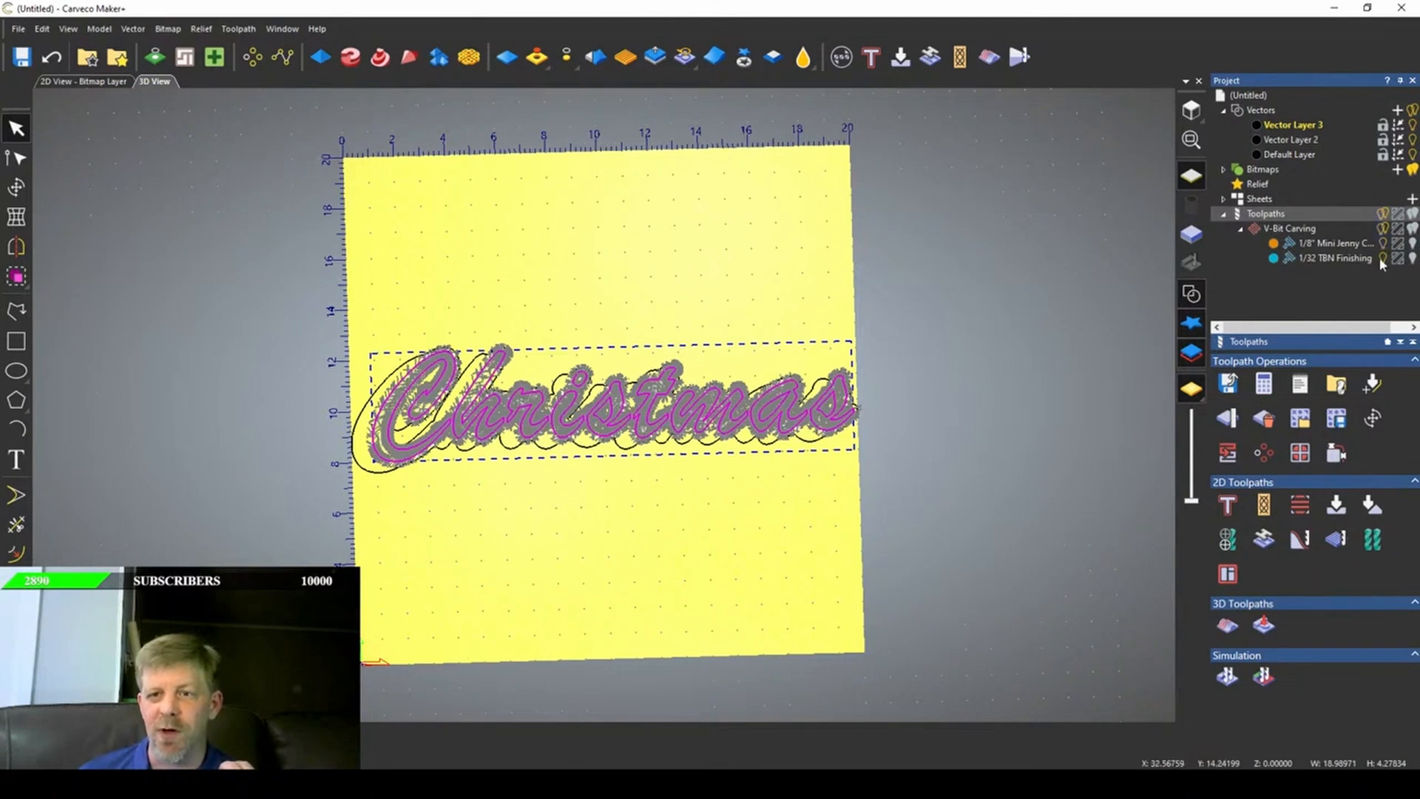
{"action": "left_click", "coordinate": [1380, 257]}
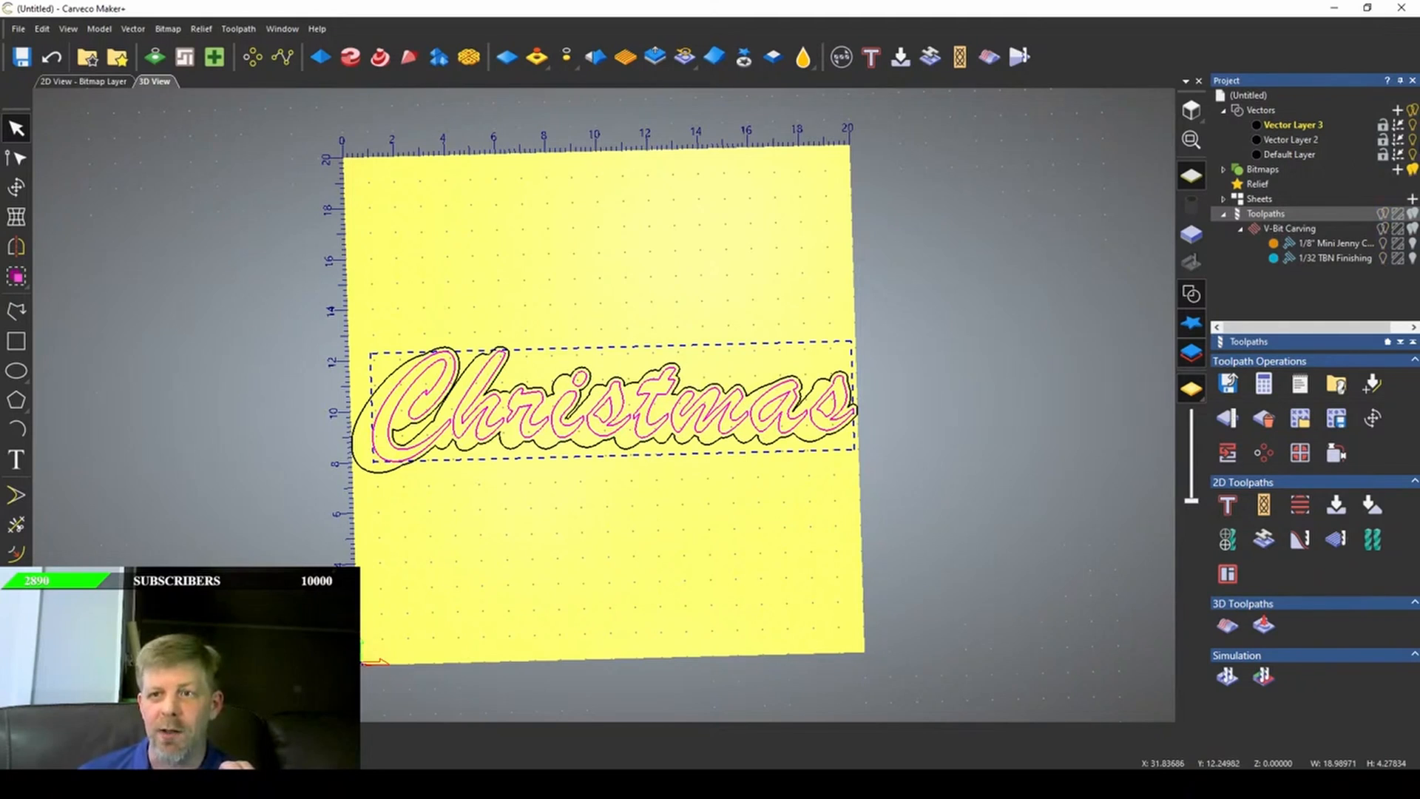
- Hide Vector Layer 2 and Vector Layer 3, and make the Default Layer active with its Christmas lettering selected
{"action": "left_click", "coordinate": [1413, 139]}
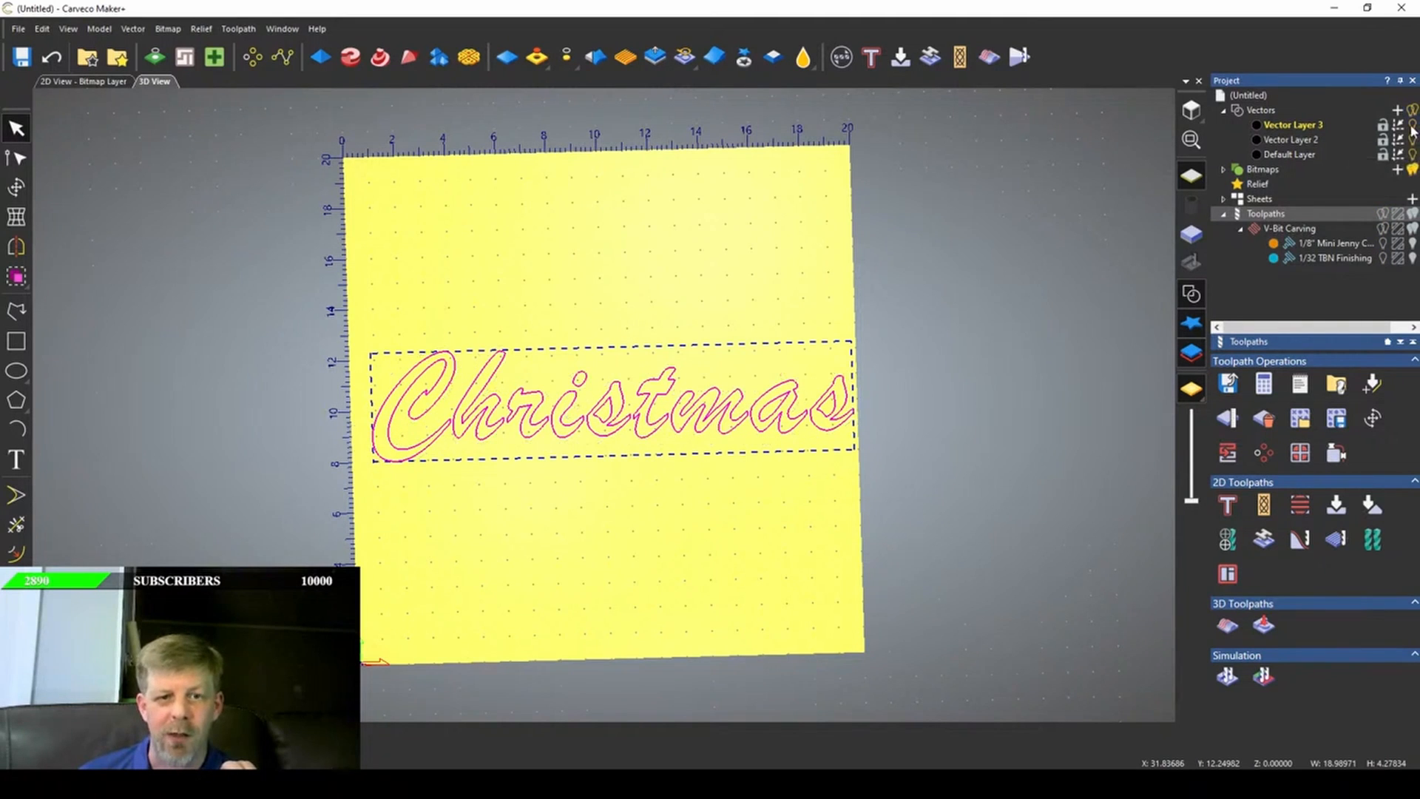
{"action": "left_click", "coordinate": [1301, 155]}
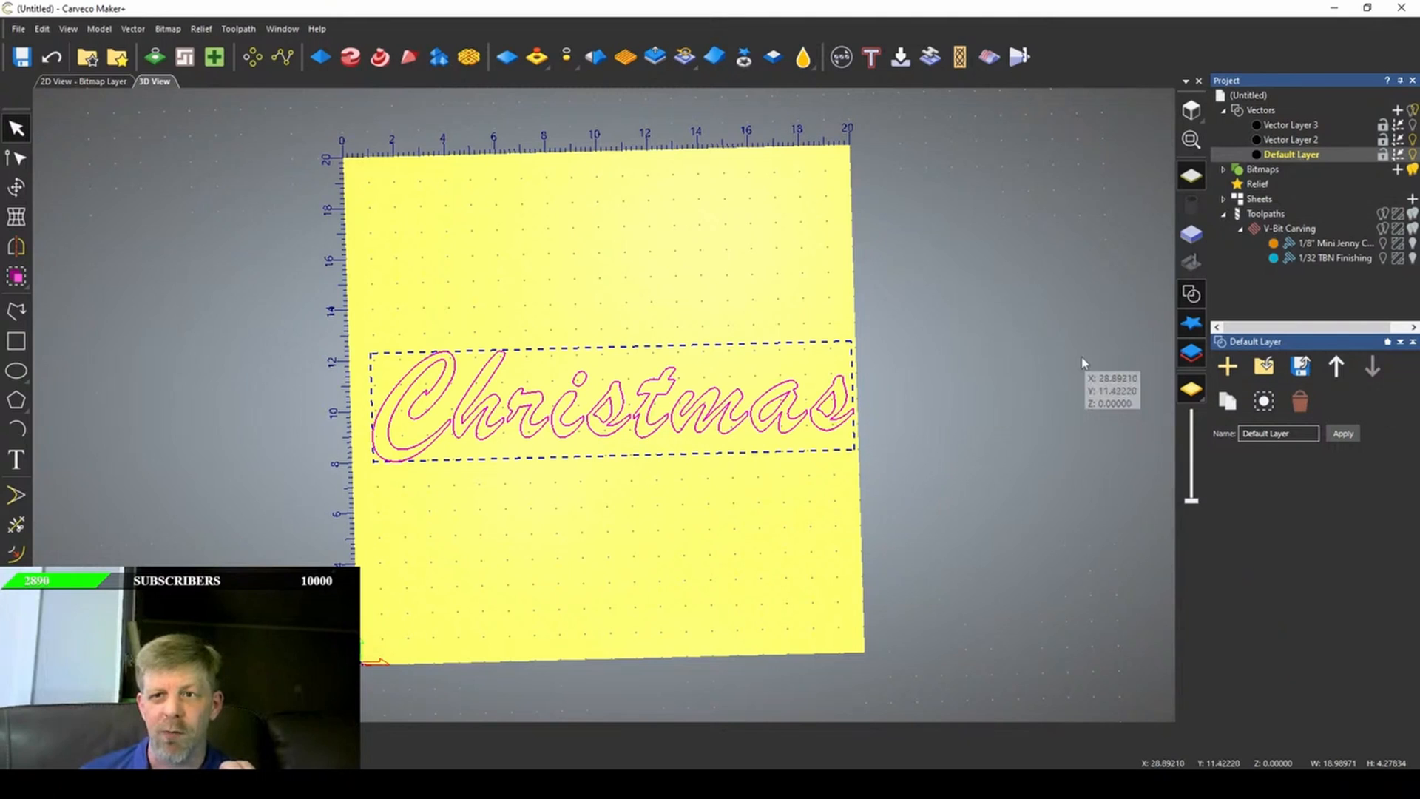
{"action": "left_click", "coordinate": [1412, 140]}
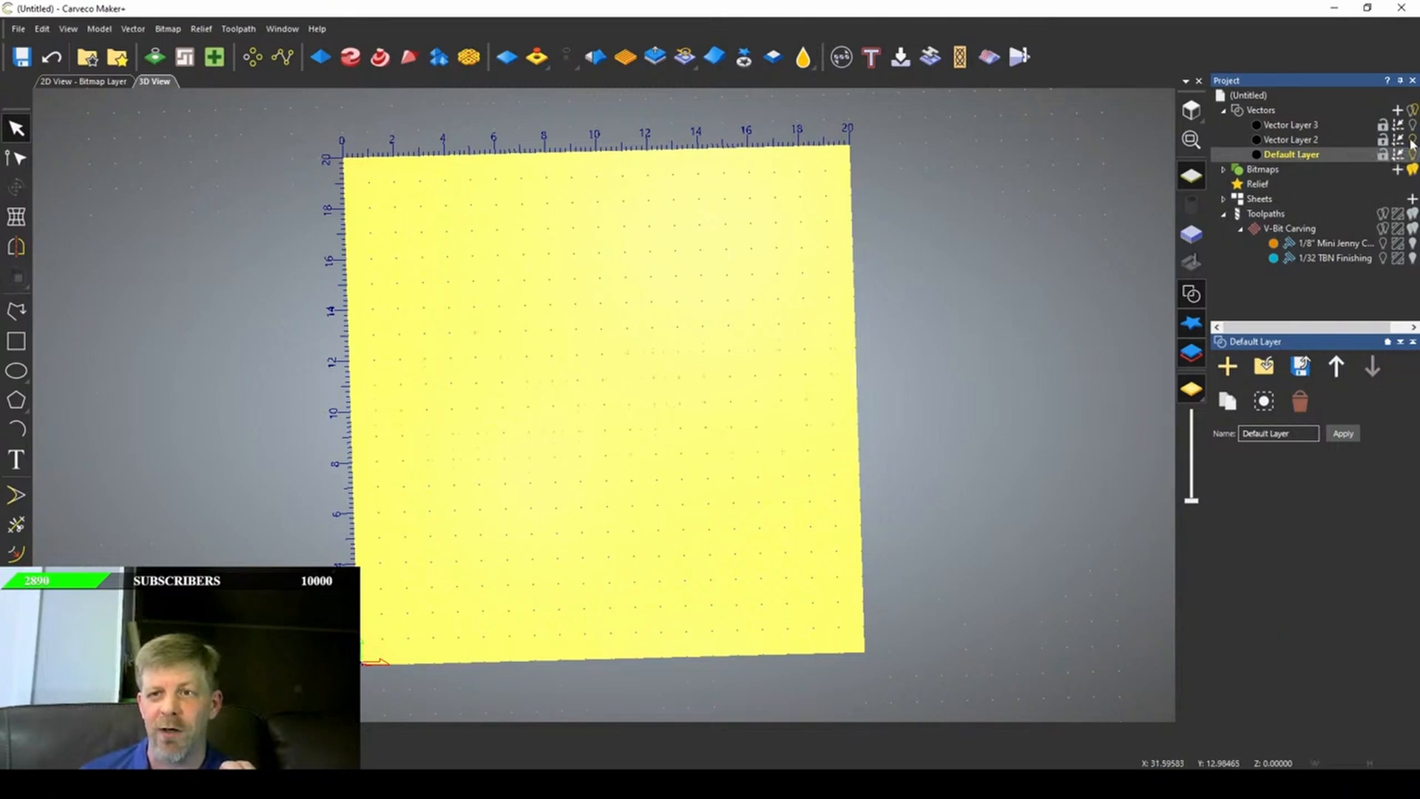
{"action": "left_click", "coordinate": [1412, 140]}
{"action": "left_click_drag", "start_coordinate": [258, 278], "coordinate": [1039, 573]}
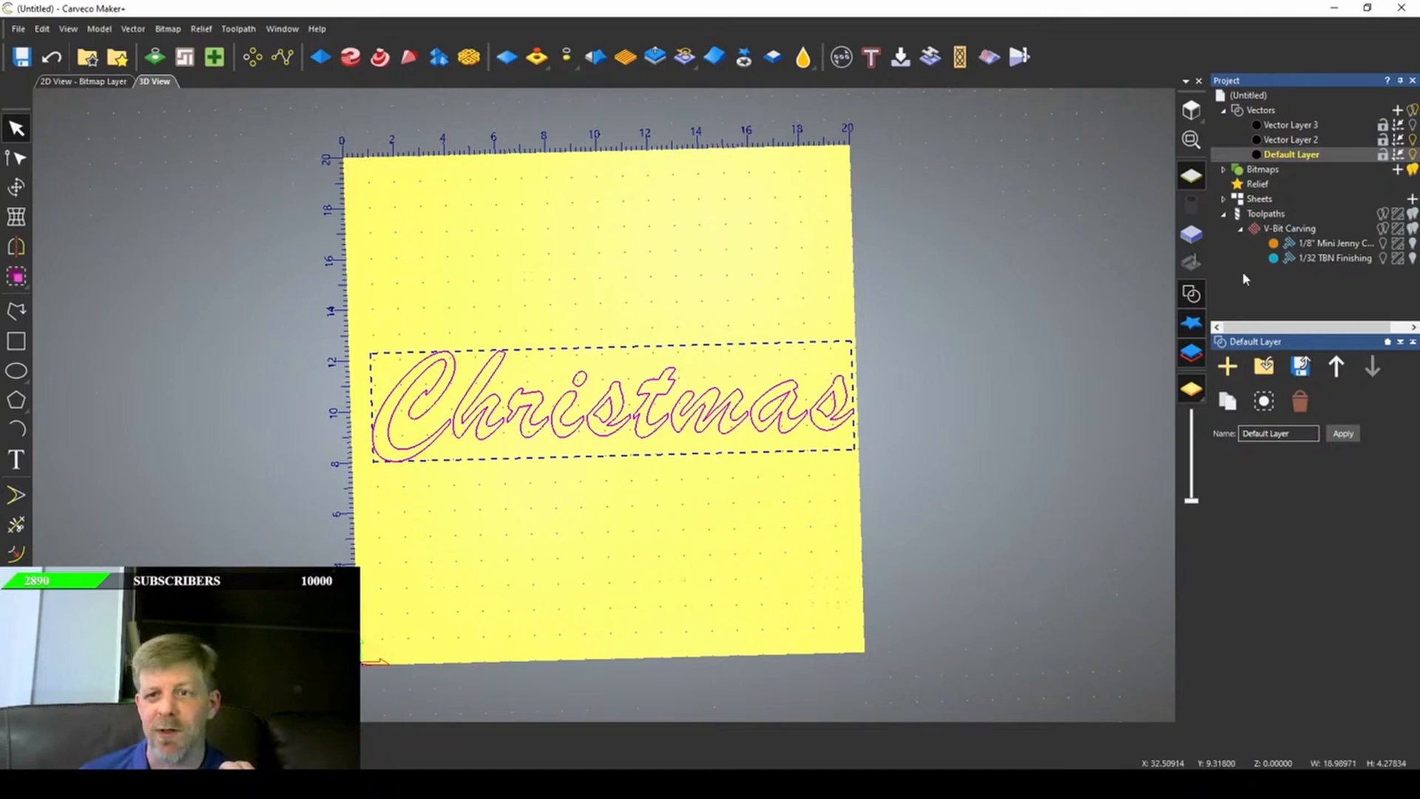
- Mirror the Christmas lettering horizontally about its centre without keeping a copy
{"action": "left_click", "coordinate": [1266, 214]}
{"action": "left_click", "coordinate": [17, 246]}
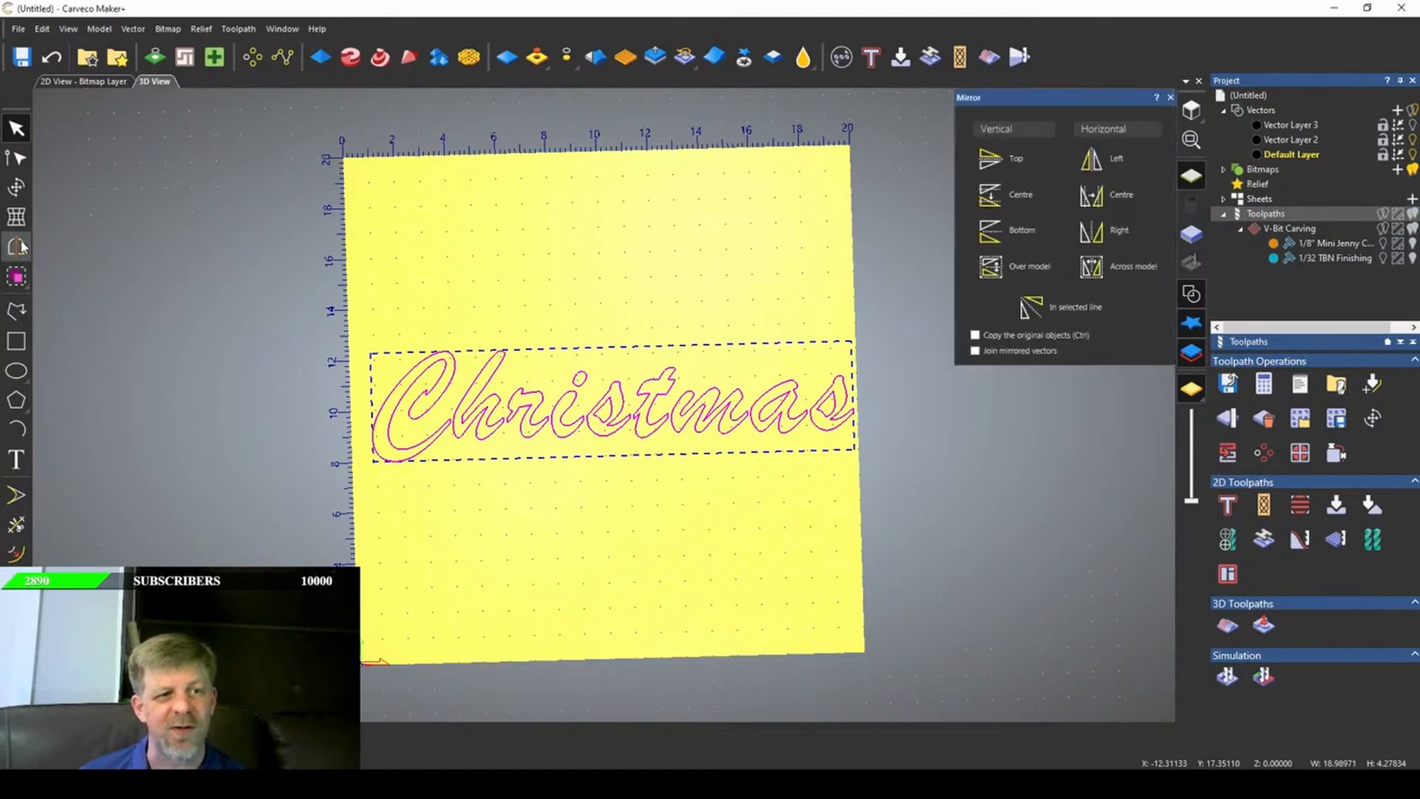
{"action": "left_click", "coordinate": [1113, 196]}
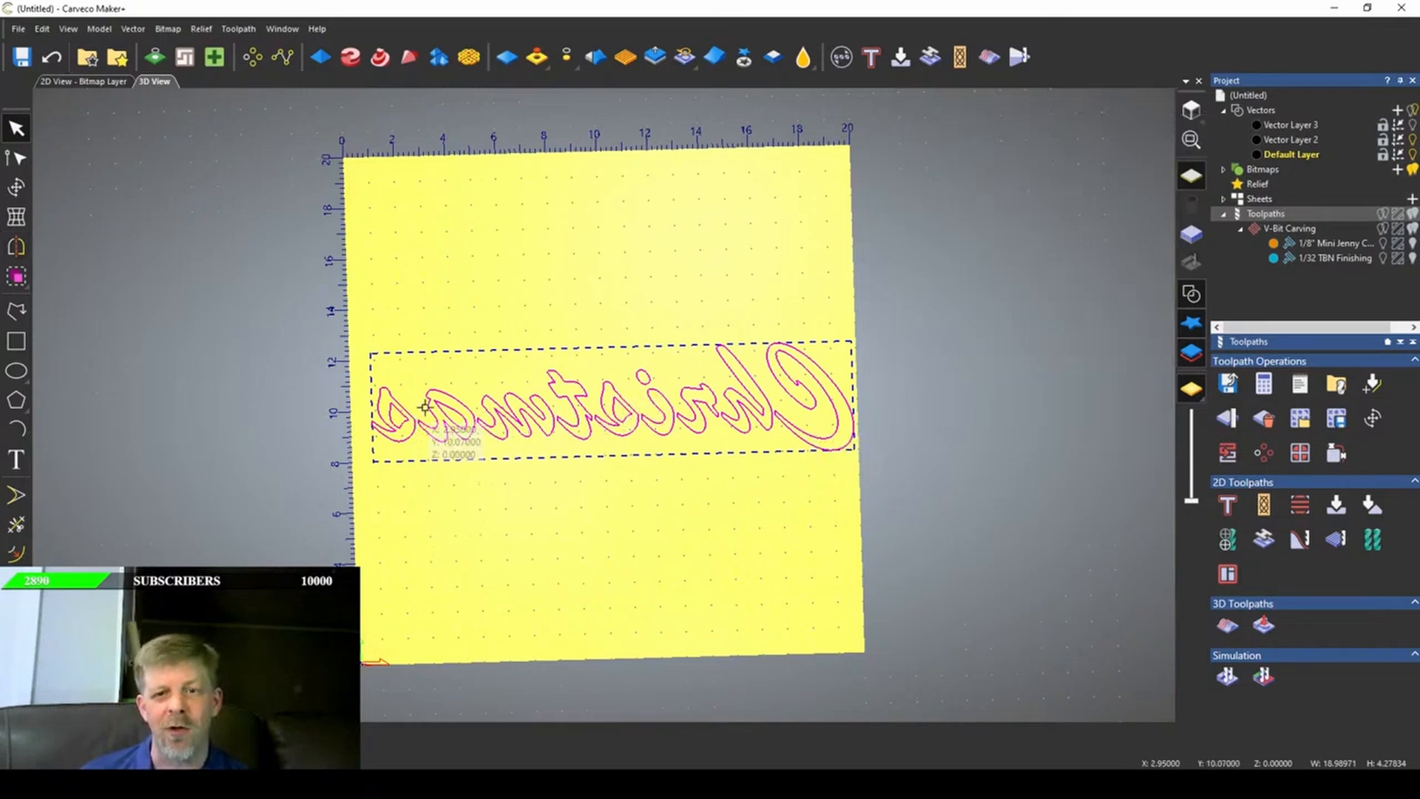
{"action": "scroll", "coordinate": [672, 441], "scroll_direction": "up", "scroll_amount": 1}
{"action": "scroll", "coordinate": [672, 442], "scroll_direction": "up", "scroll_amount": 1}
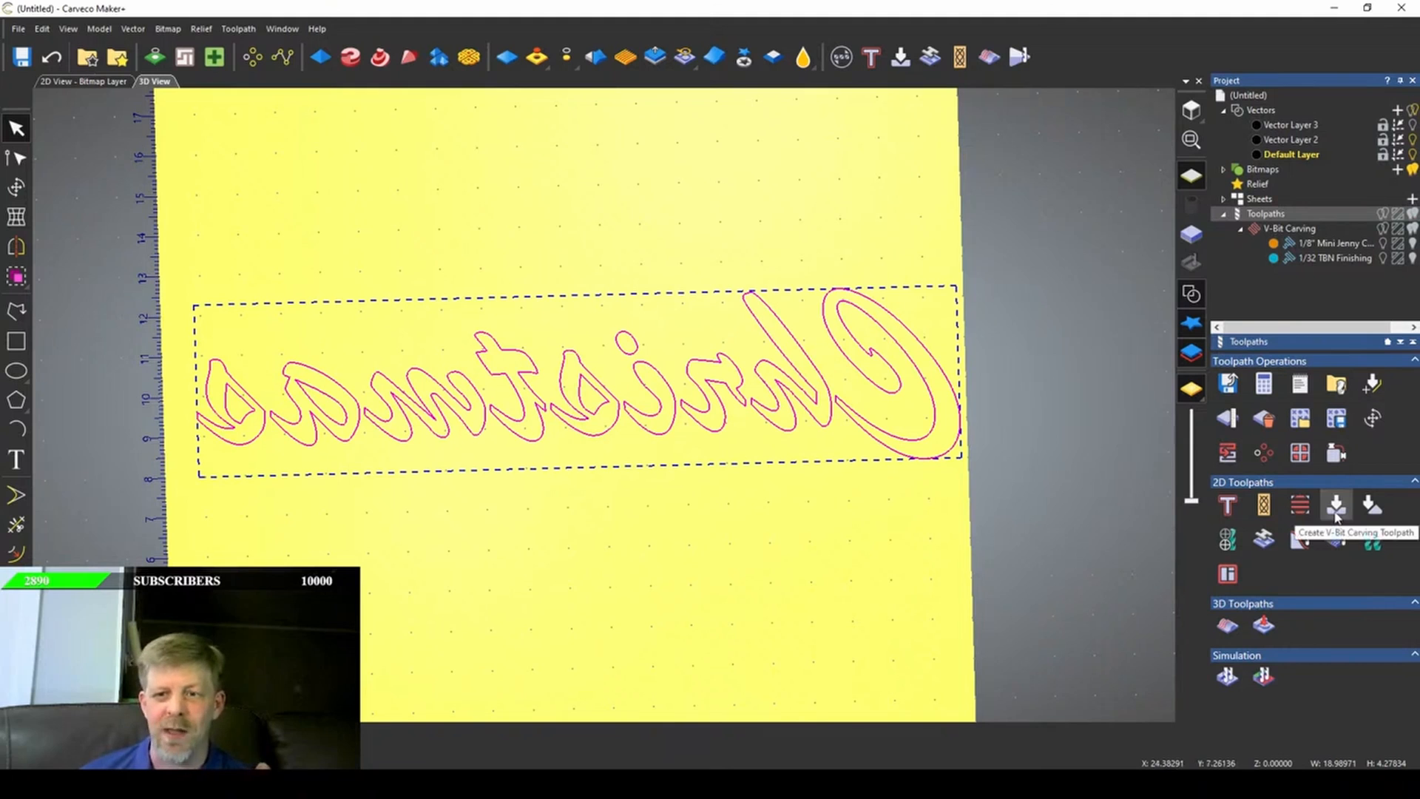
- Open the setup for a second V-Bit Carving toolpath and reselect the mirrored Christmas lettering
{"action": "left_click", "coordinate": [1336, 507]}
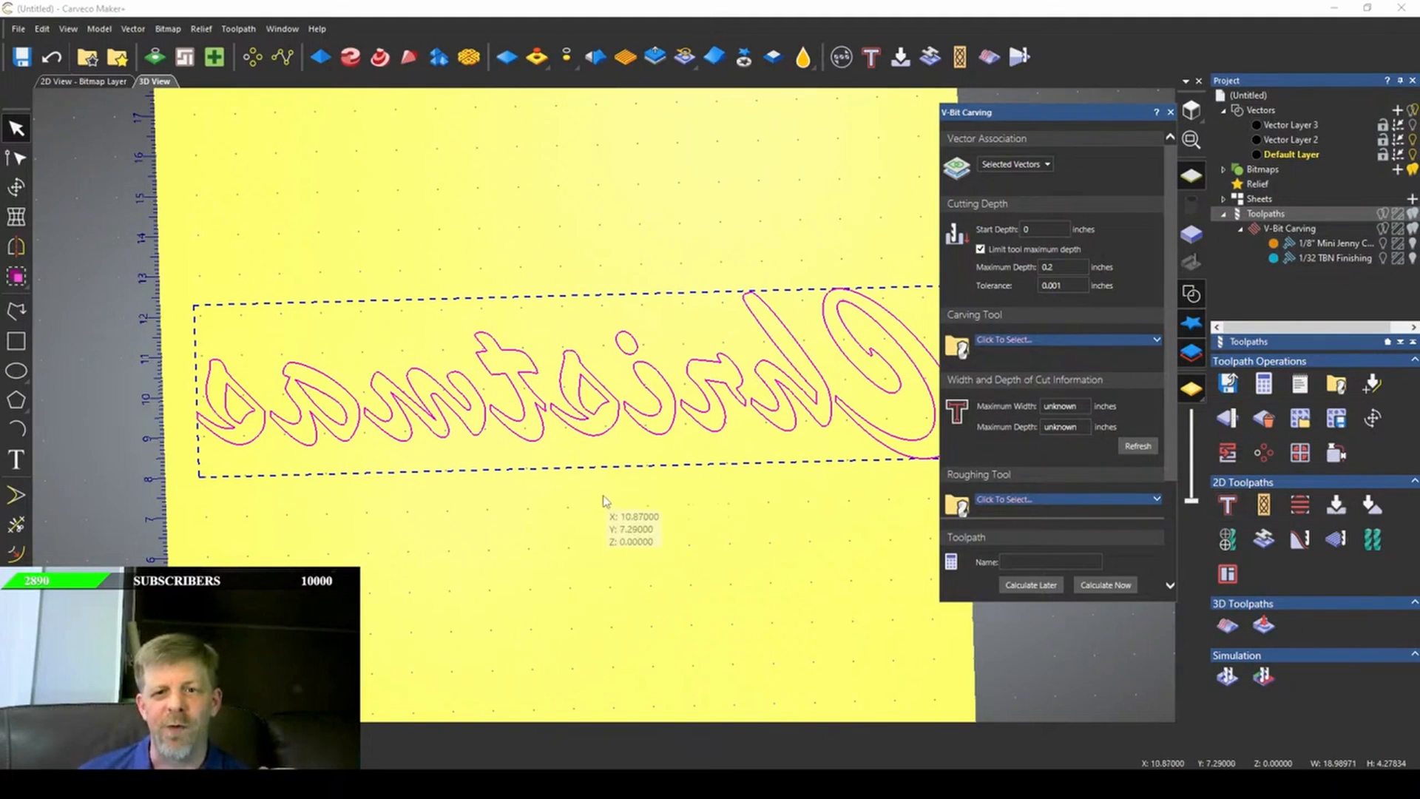
{"action": "scroll", "coordinate": [602, 501], "scroll_direction": "down", "scroll_amount": 3}
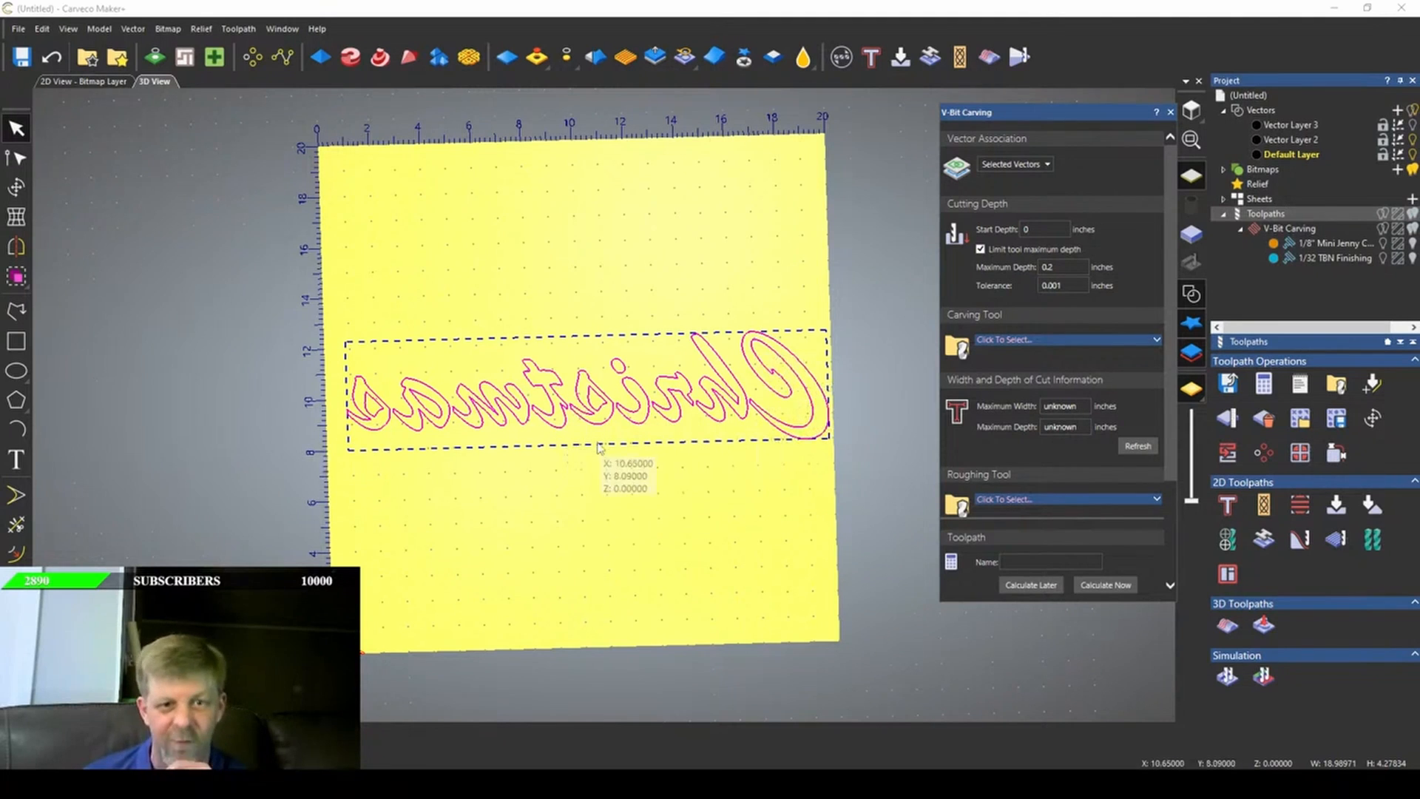
{"action": "left_click", "coordinate": [651, 462]}
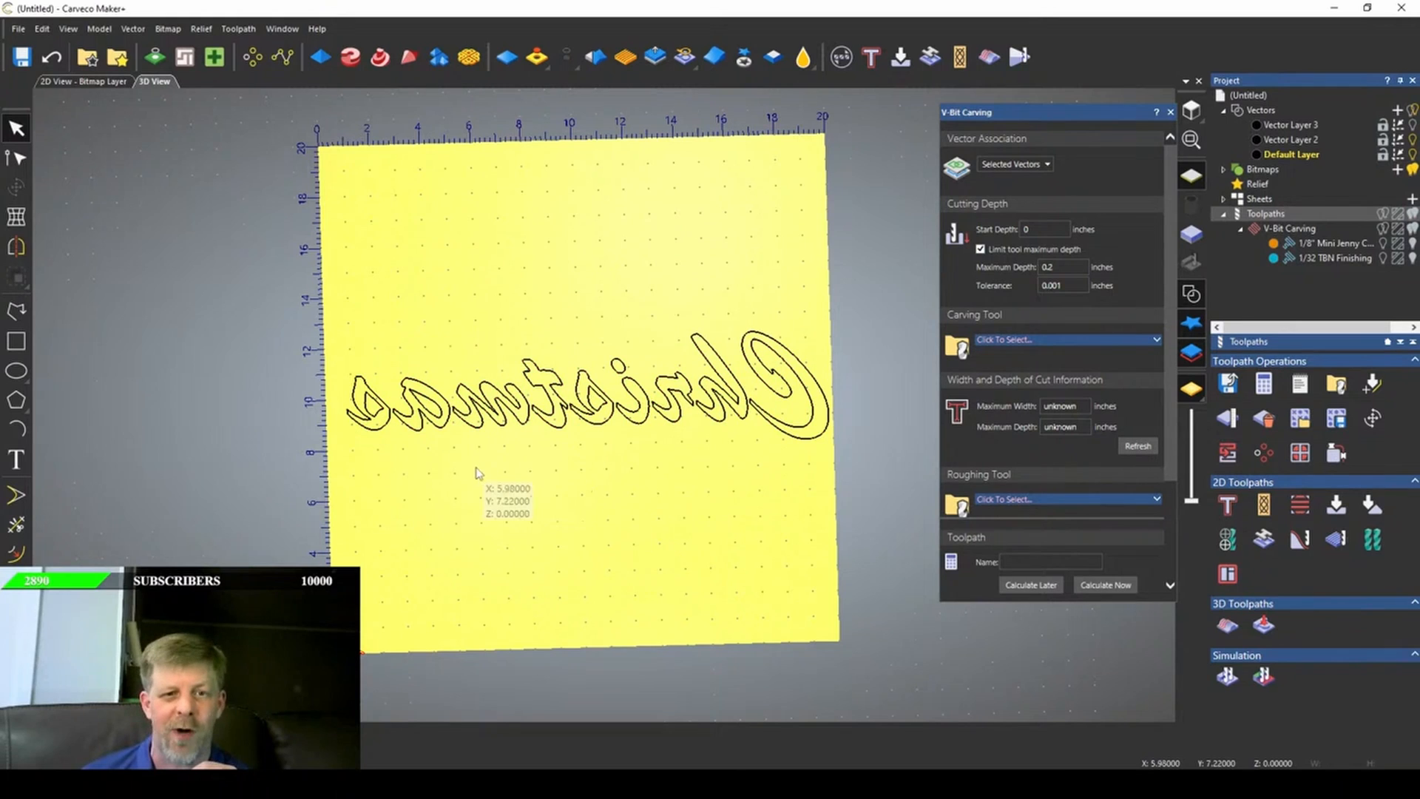
{"action": "left_click_drag", "start_coordinate": [275, 252], "coordinate": [873, 556]}
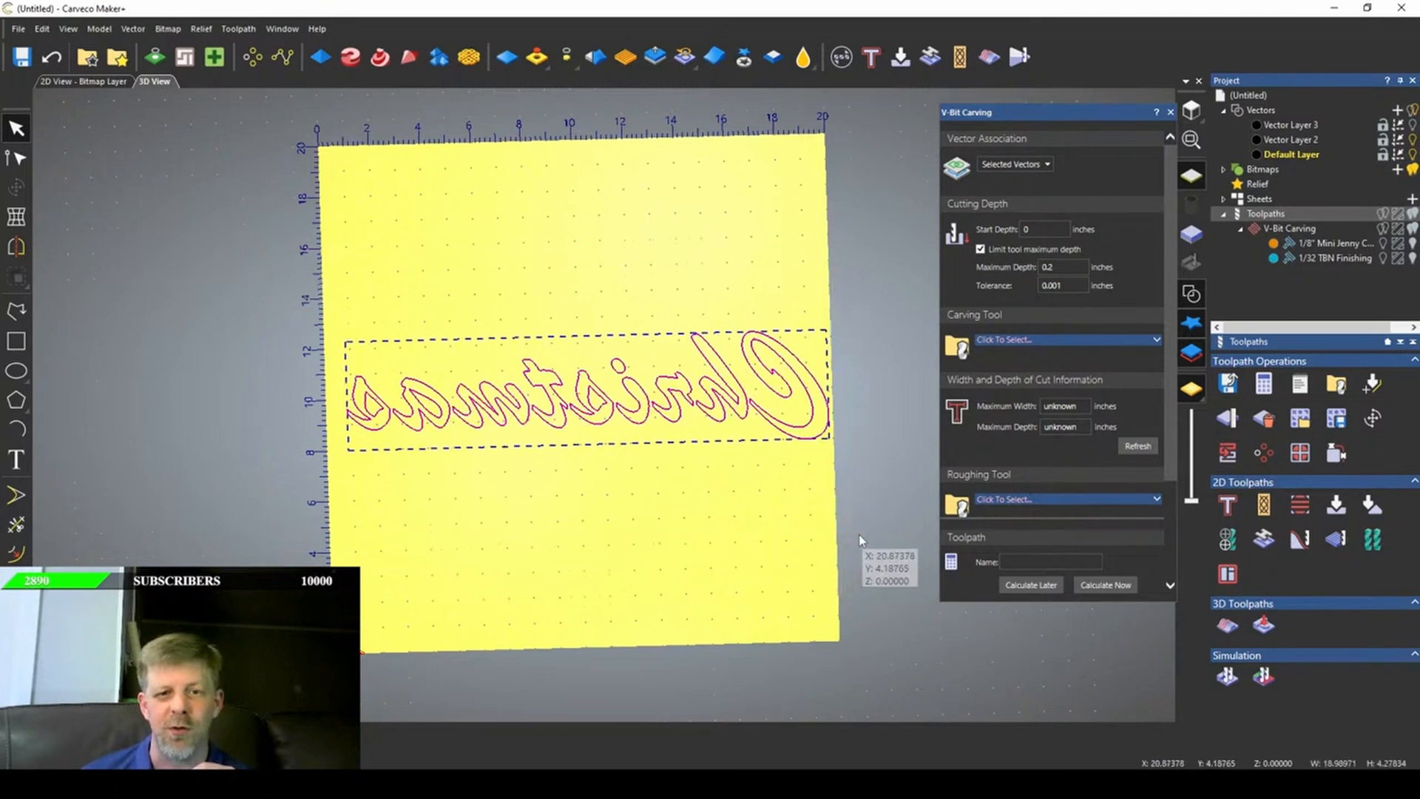
- Offset the mirrored lettering outwards by about 1.685 inches with sharp corners to create a surrounding boundary
{"action": "left_click", "coordinate": [22, 553]}
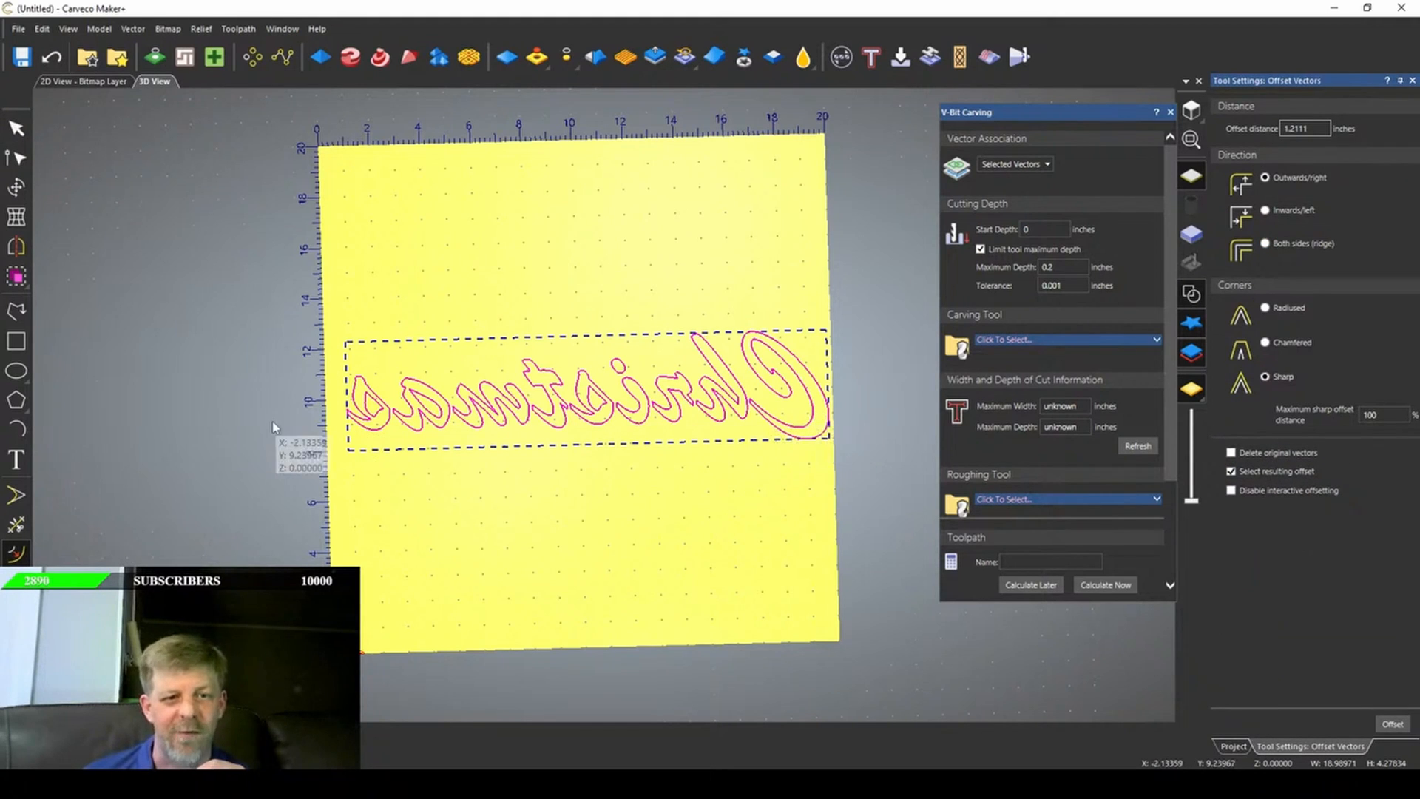
{"action": "left_click_drag", "start_coordinate": [804, 439], "coordinate": [797, 450]}
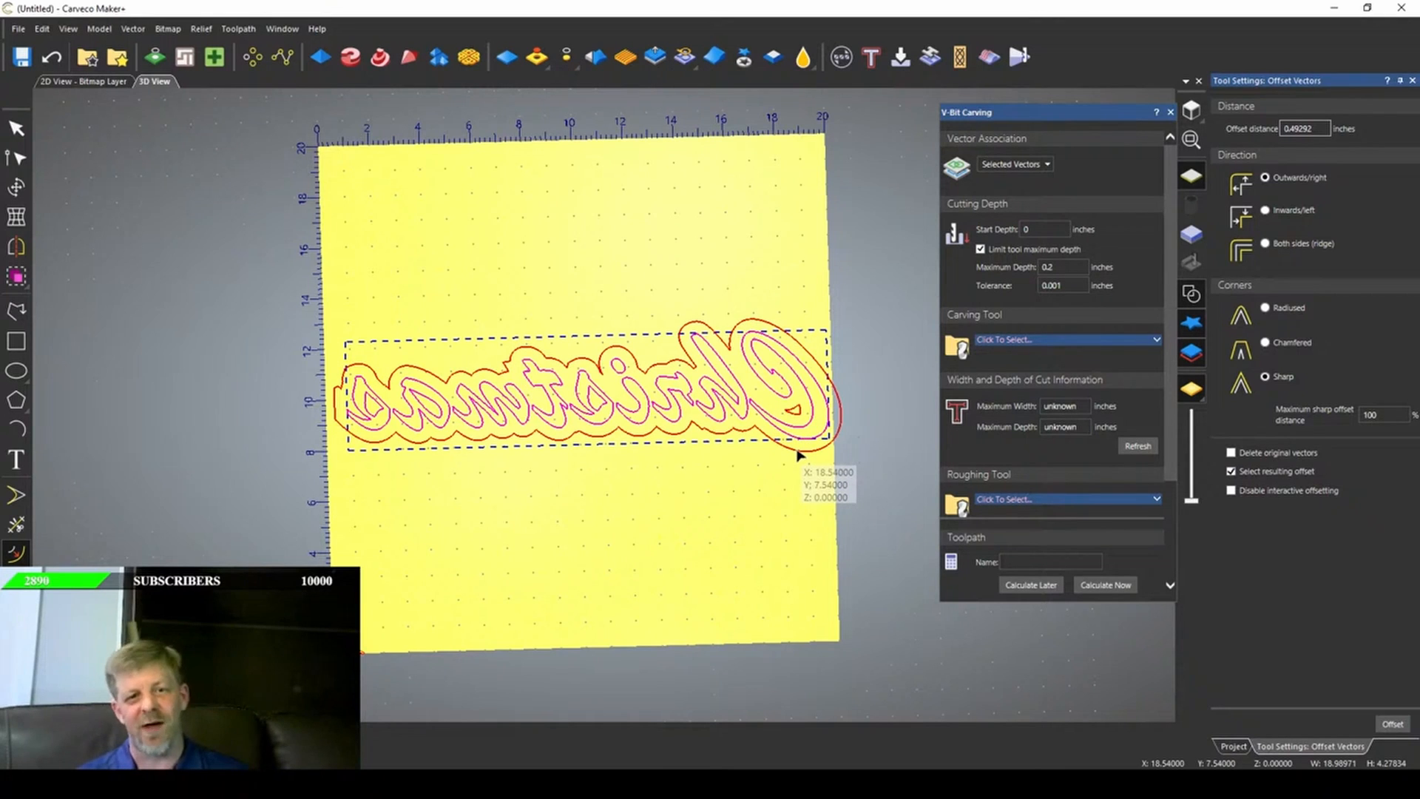
{"action": "left_click_drag", "start_coordinate": [799, 454], "coordinate": [796, 460]}
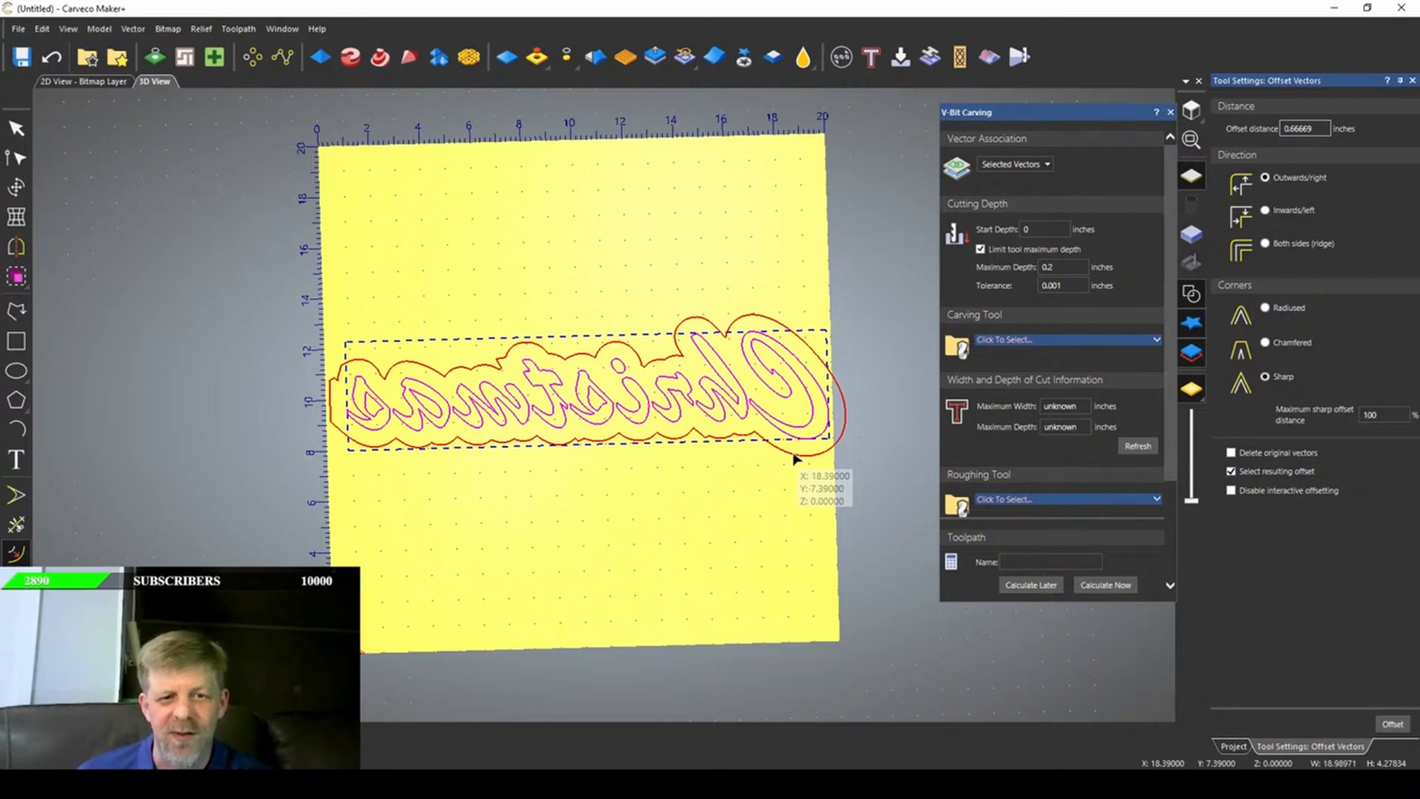
{"action": "left_click_drag", "start_coordinate": [795, 459], "coordinate": [790, 483]}
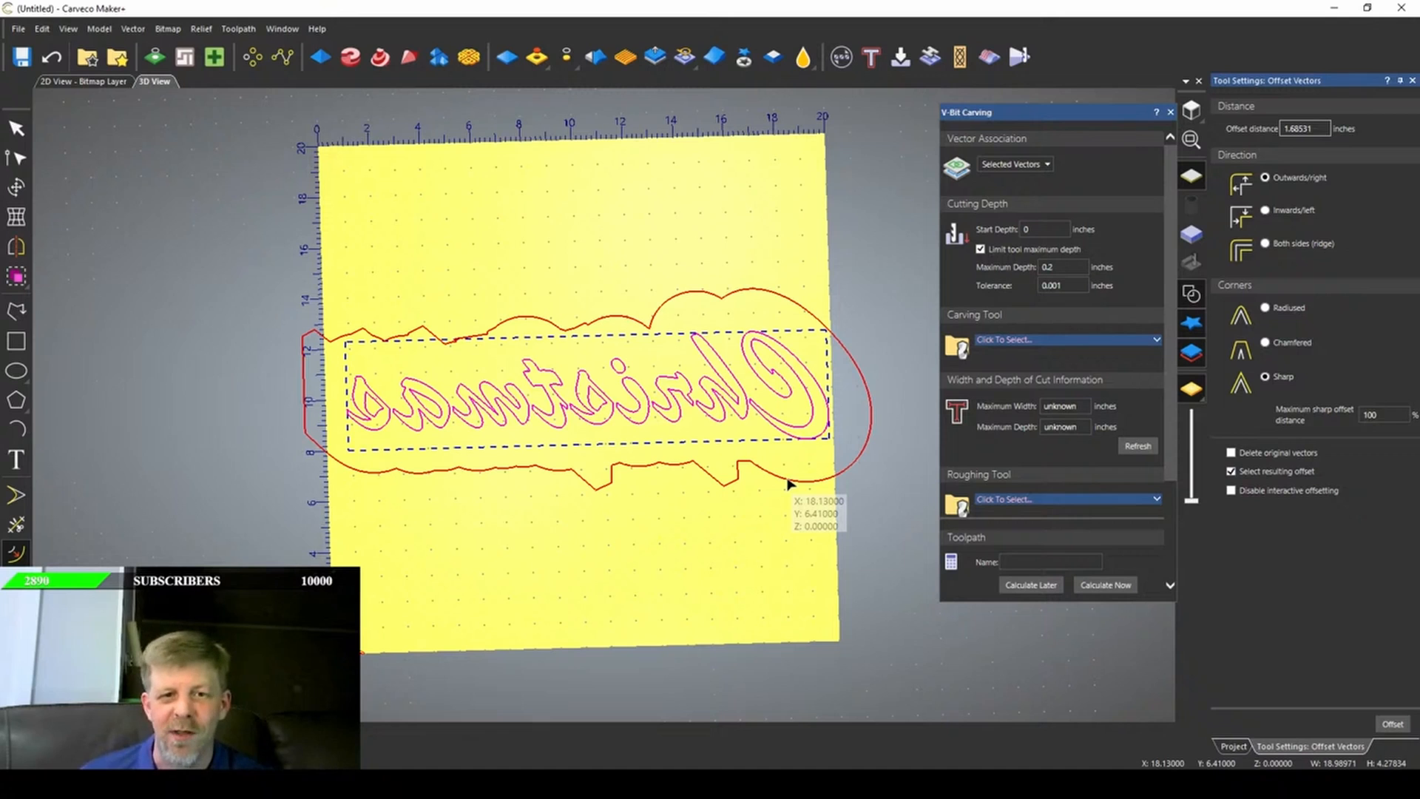
{"action": "left_click_drag", "start_coordinate": [789, 484], "coordinate": [790, 484]}
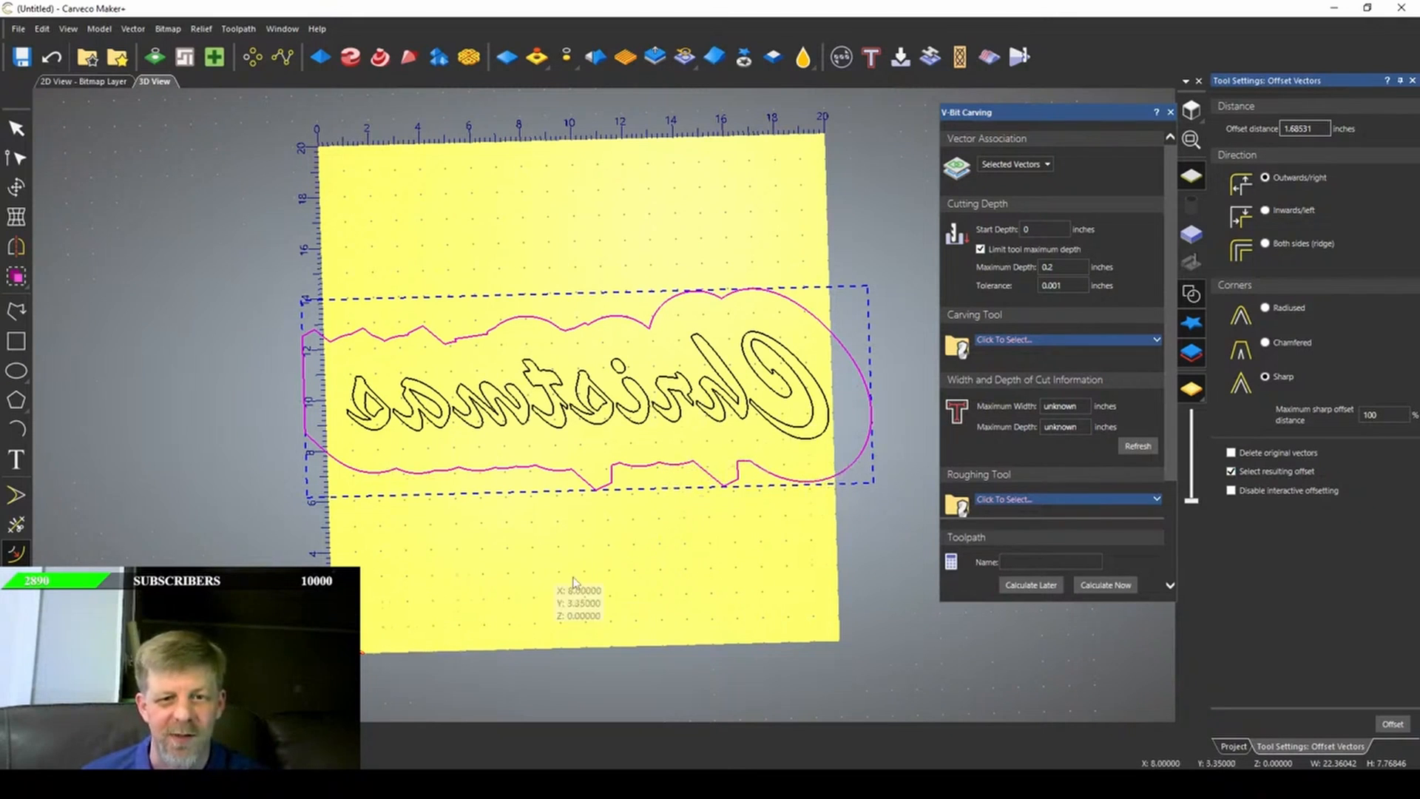
- Nudge the mirrored lettering and its offset boundary together slightly to the left, and close the offset settings
{"action": "left_click", "coordinate": [624, 611]}
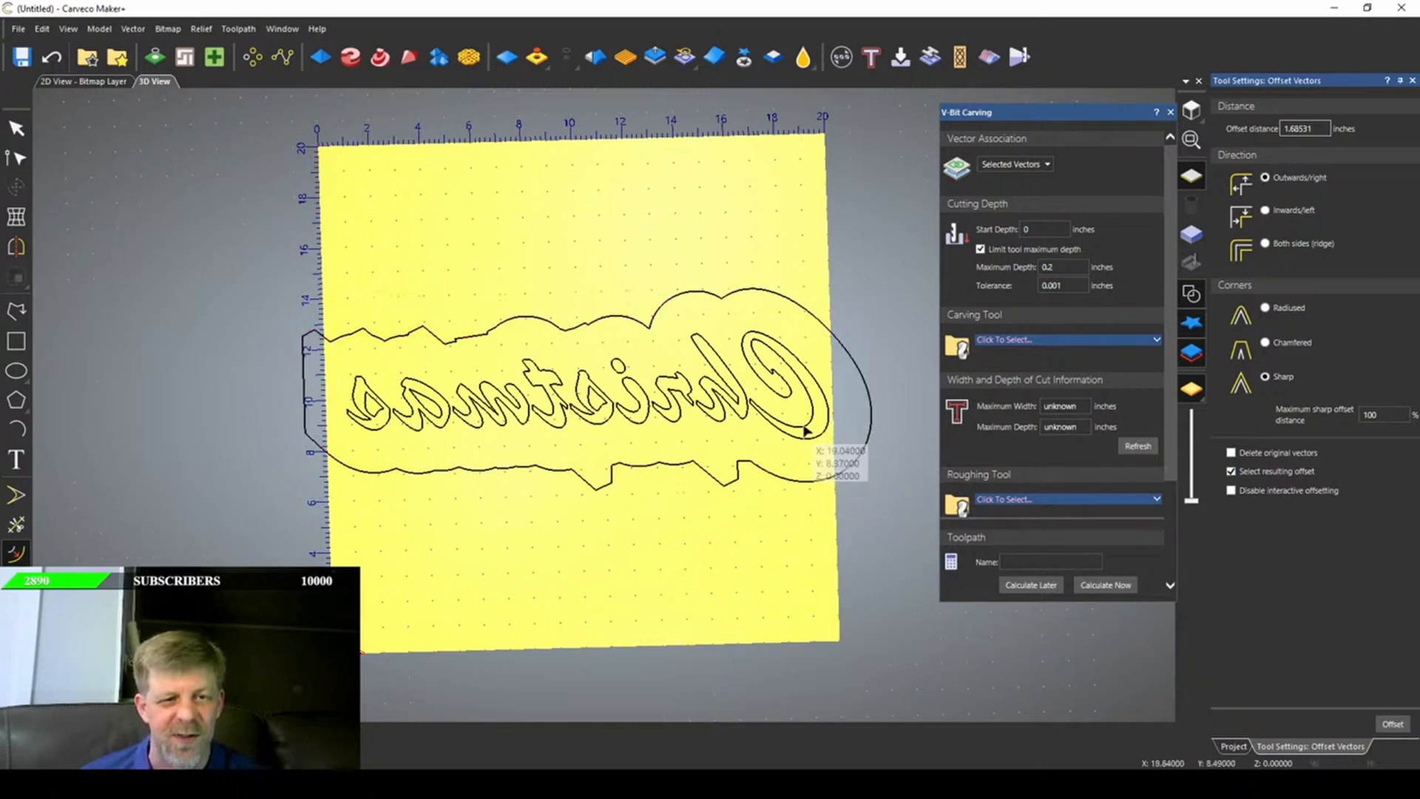
{"action": "left_click_drag", "start_coordinate": [202, 239], "coordinate": [897, 610]}
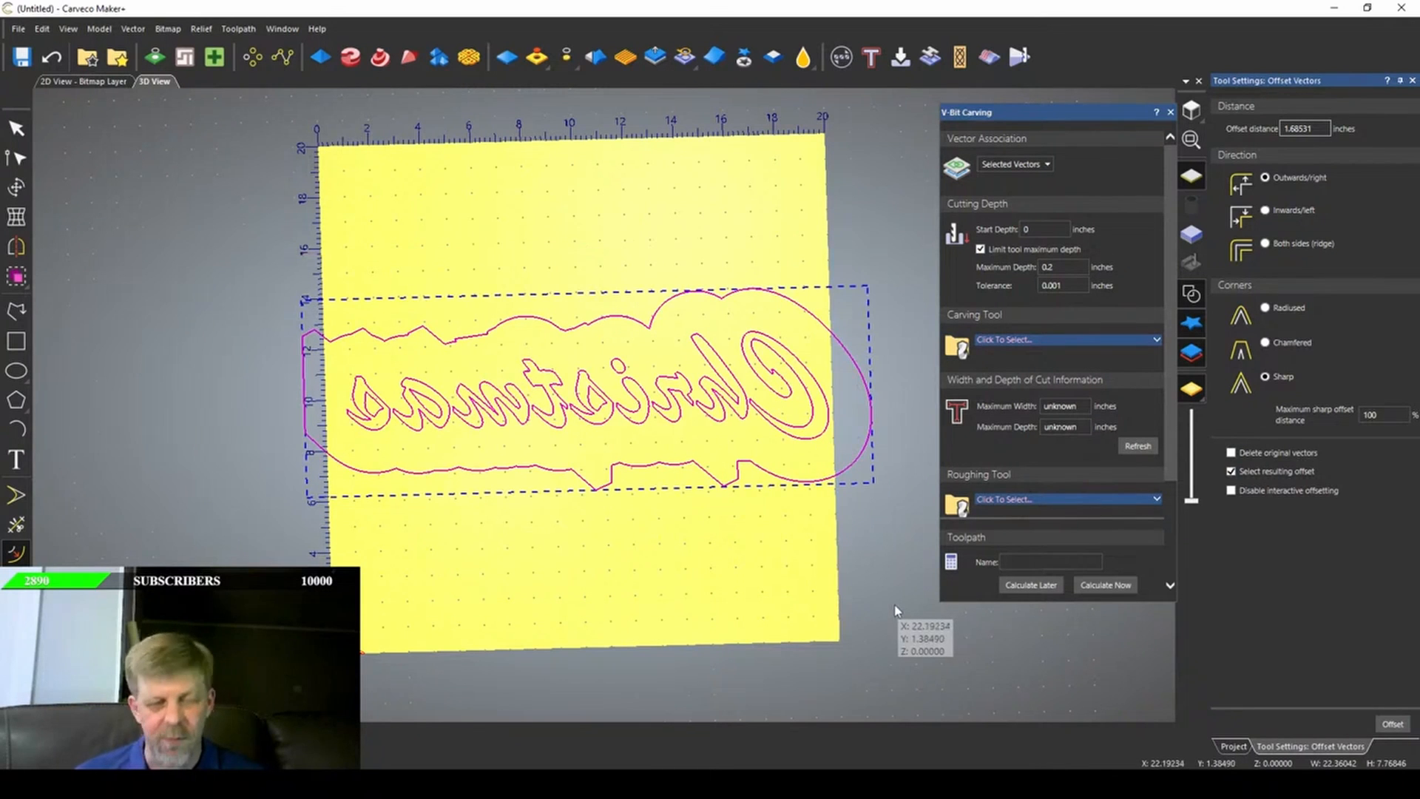
{"action": "key", "text": "Left"}
{"action": "key", "text": "Left"}
{"action": "key", "text": "Left"}
{"action": "key", "text": "Left"}
{"action": "key", "text": "Left"}
{"action": "key", "text": "Left"}
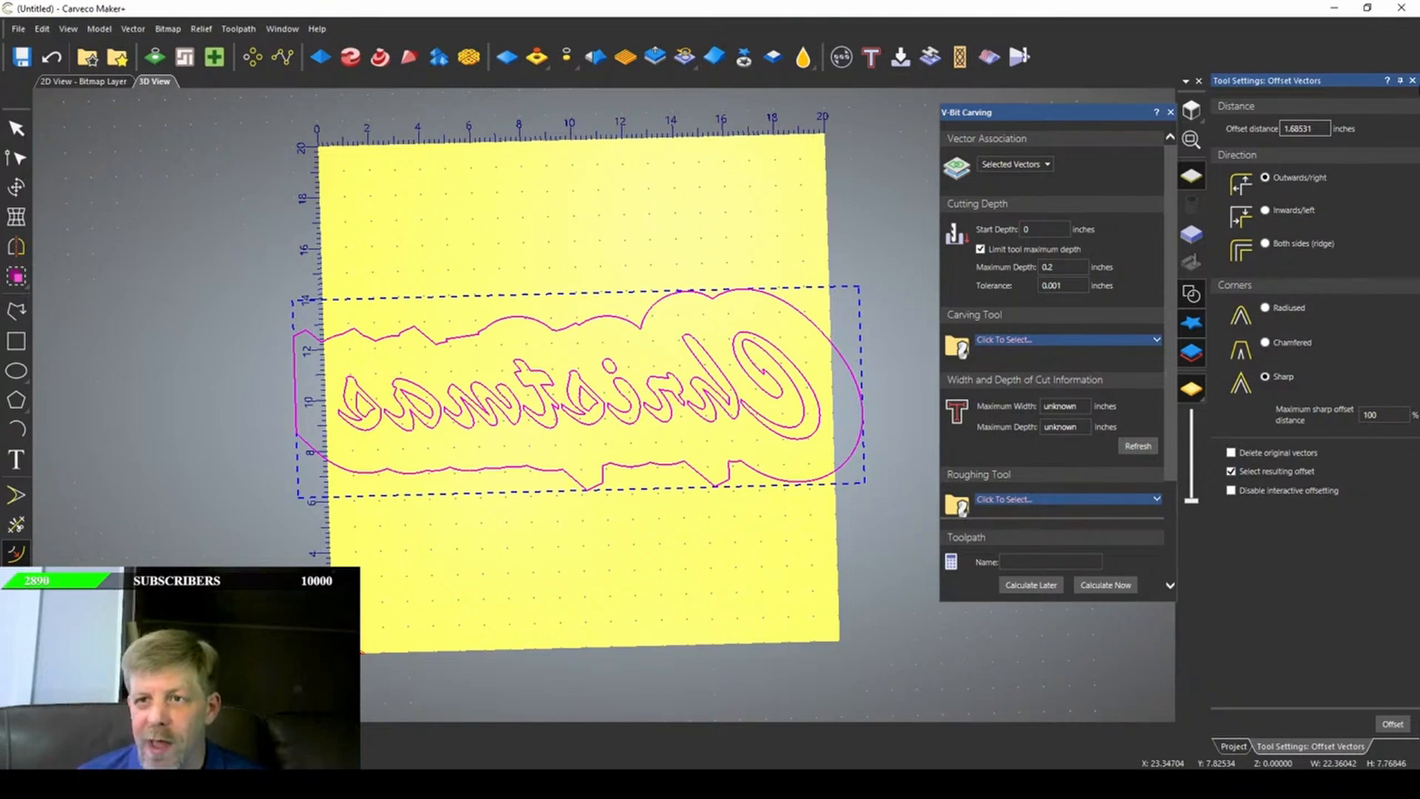
{"action": "left_click", "coordinate": [1412, 81]}
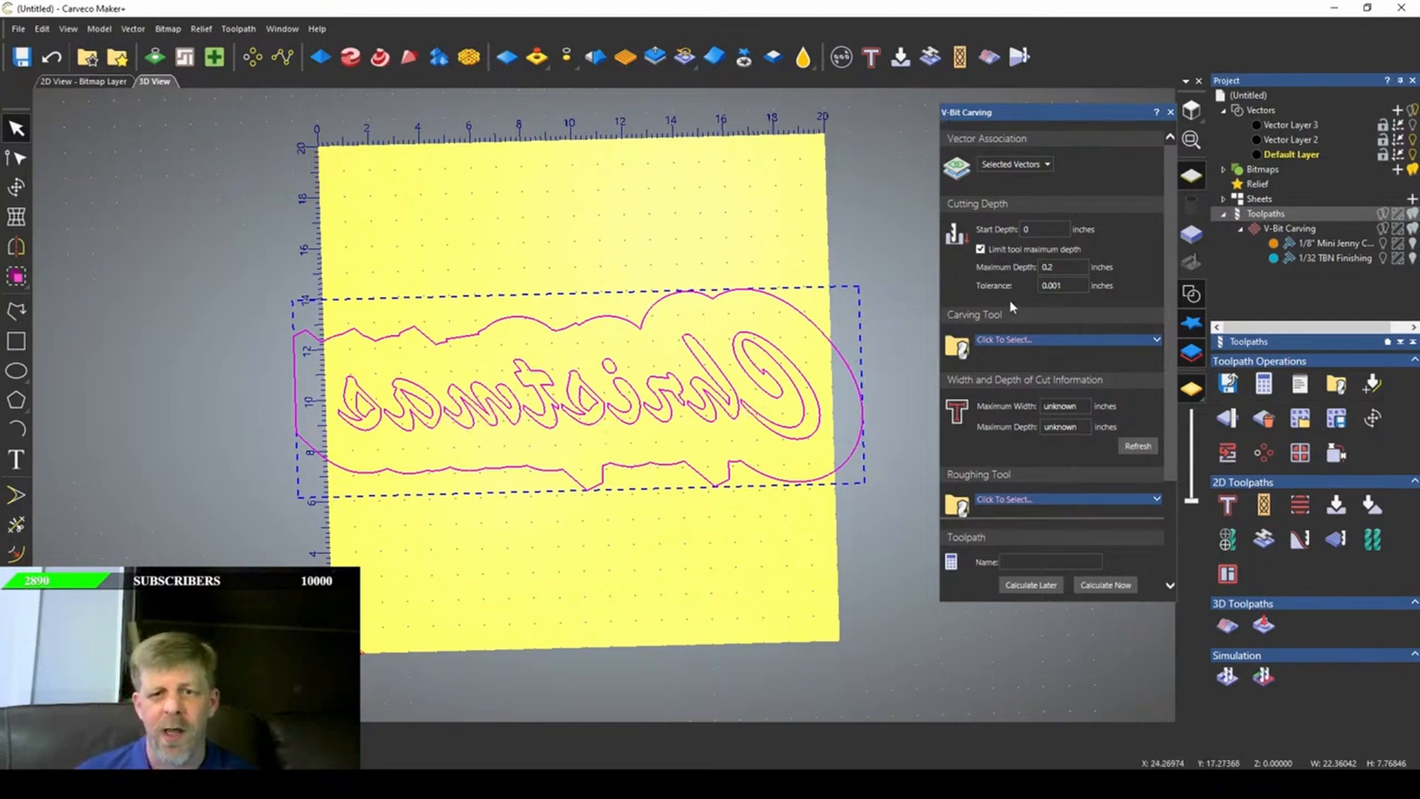
{"action": "scroll", "coordinate": [635, 421], "scroll_direction": "up", "scroll_amount": 3}
{"action": "scroll", "coordinate": [635, 421], "scroll_direction": "up", "scroll_amount": 2}
{"action": "scroll", "coordinate": [634, 420], "scroll_direction": "down", "scroll_amount": 1}
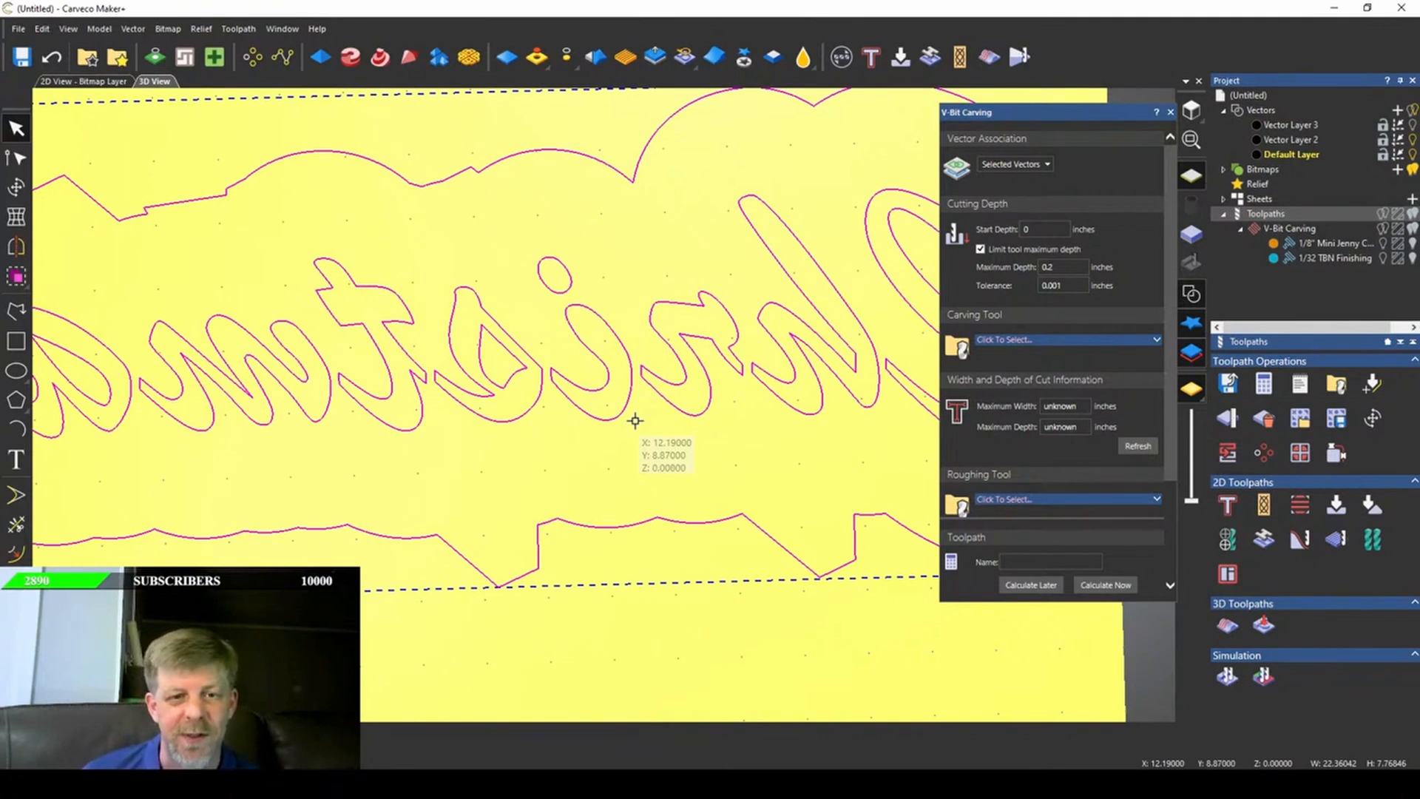
{"action": "scroll", "coordinate": [635, 421], "scroll_direction": "down", "scroll_amount": 2}
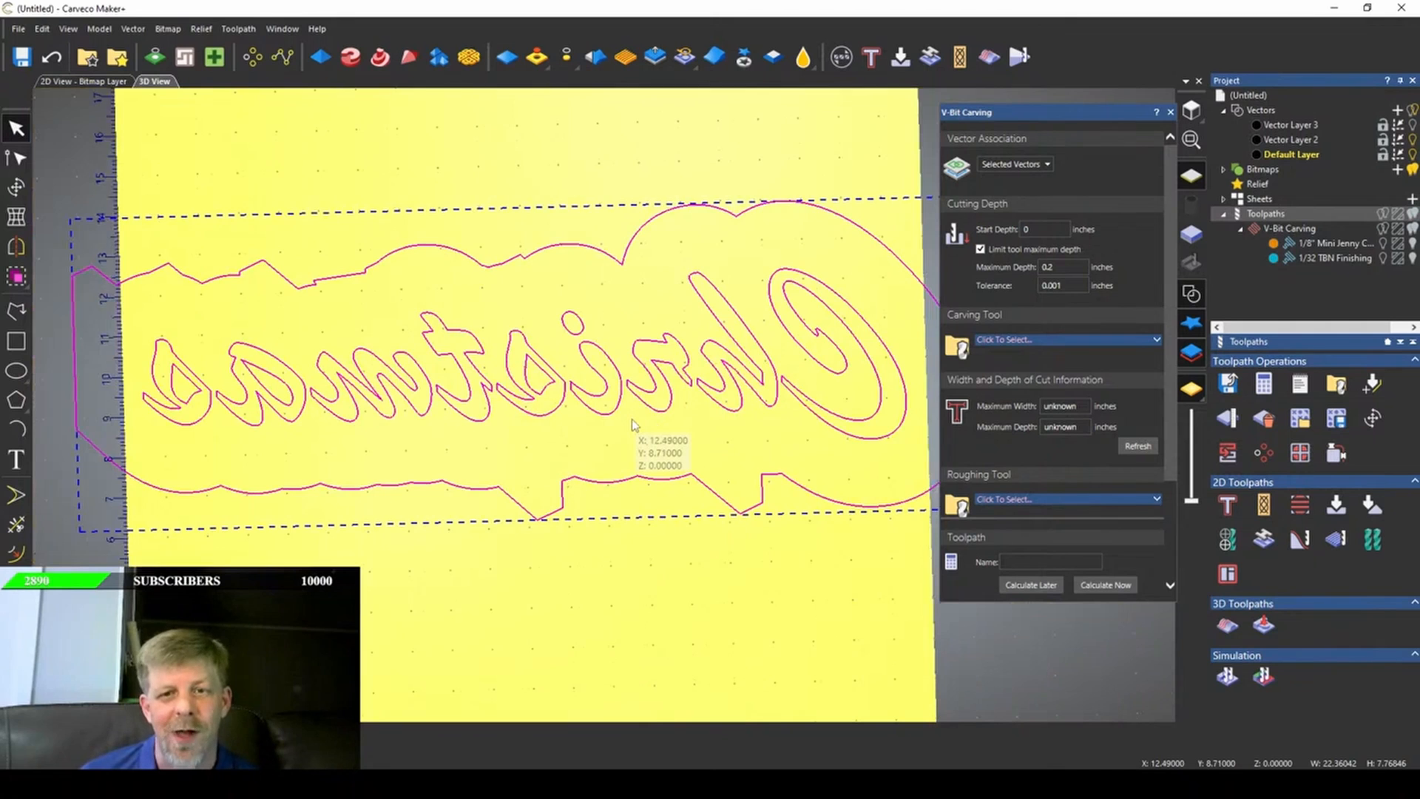
{"action": "scroll", "coordinate": [635, 425], "scroll_direction": "down", "scroll_amount": 1}
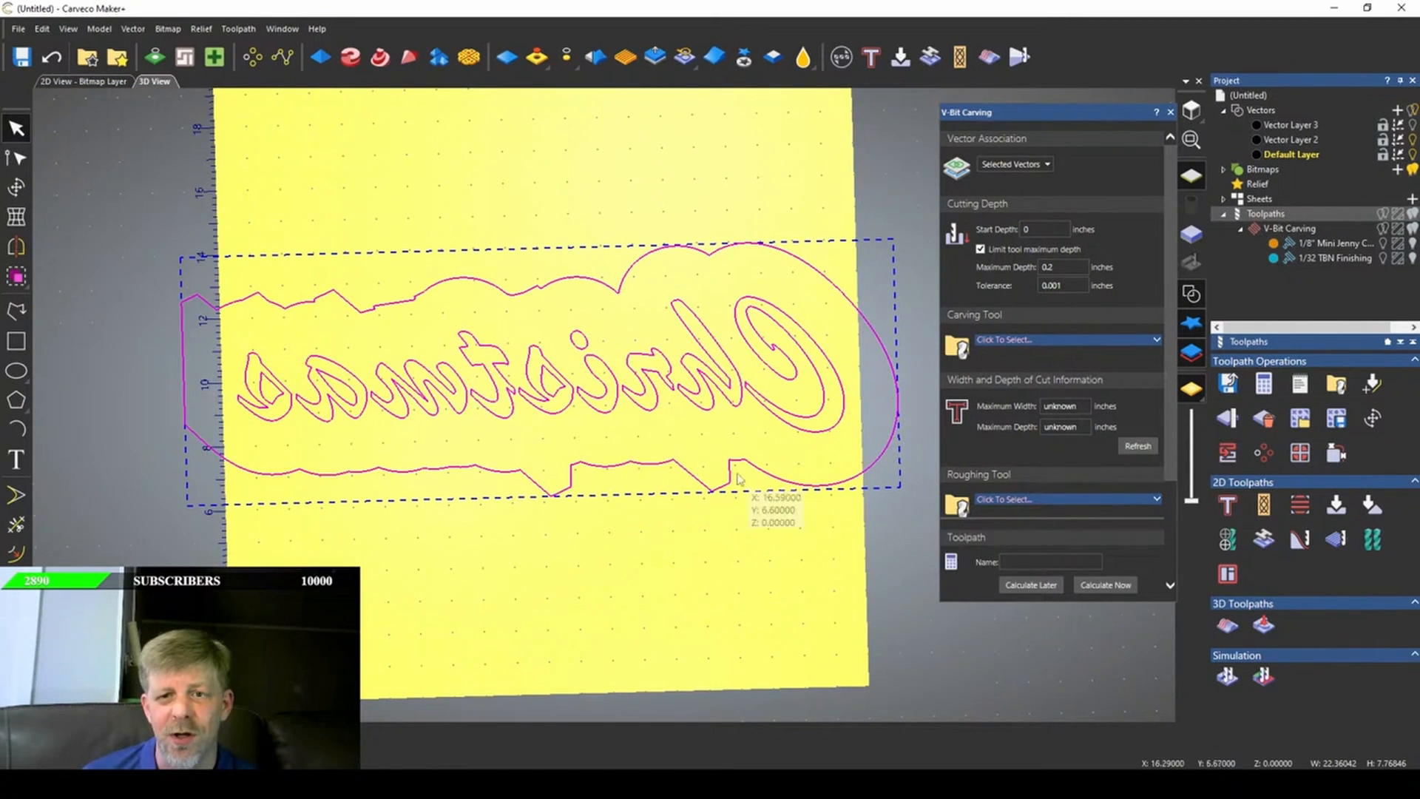
{"action": "scroll", "coordinate": [634, 392], "scroll_direction": "up", "scroll_amount": 2}
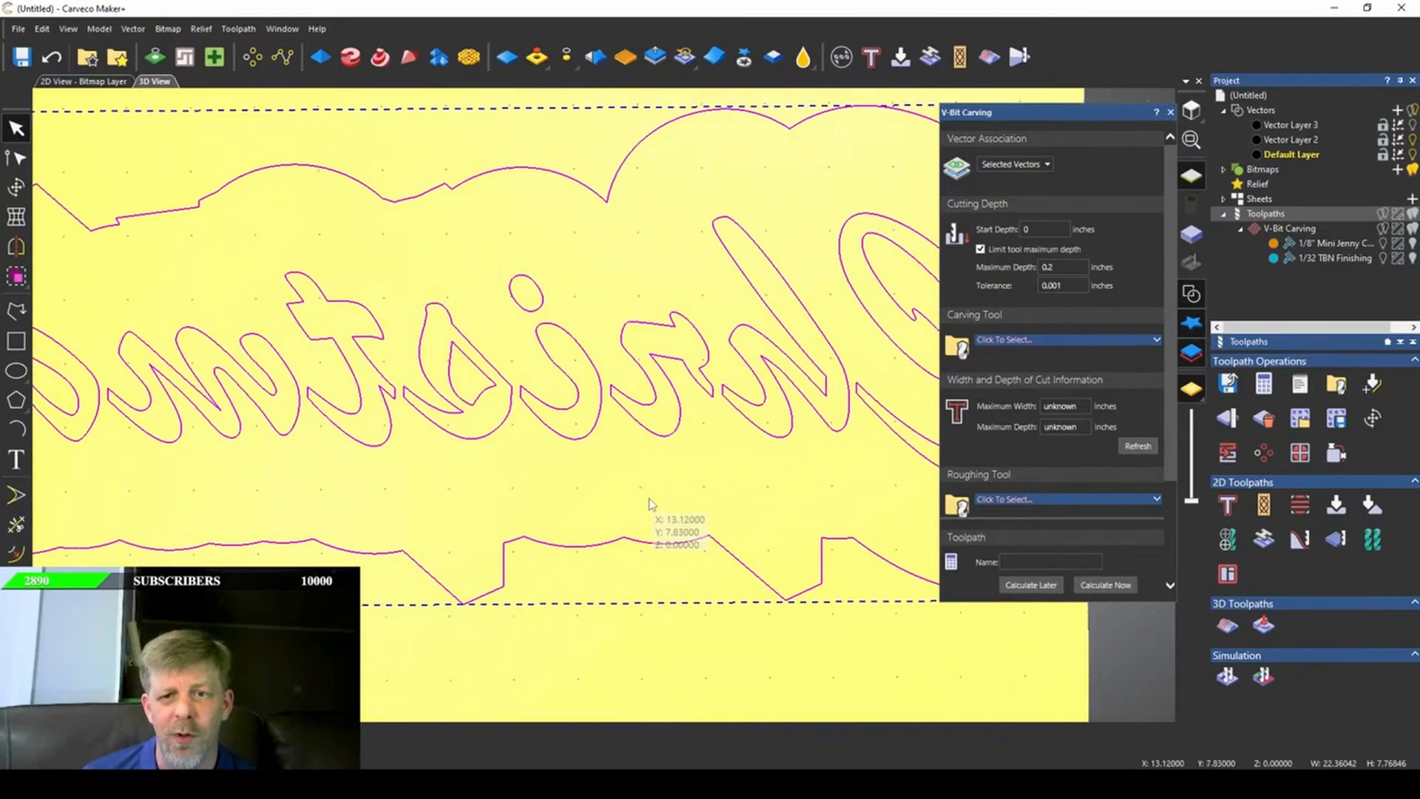
- Choose the 1/32 TBN as the carving tool for the second V-Bit Carving toolpath
{"action": "left_click", "coordinate": [1063, 340]}
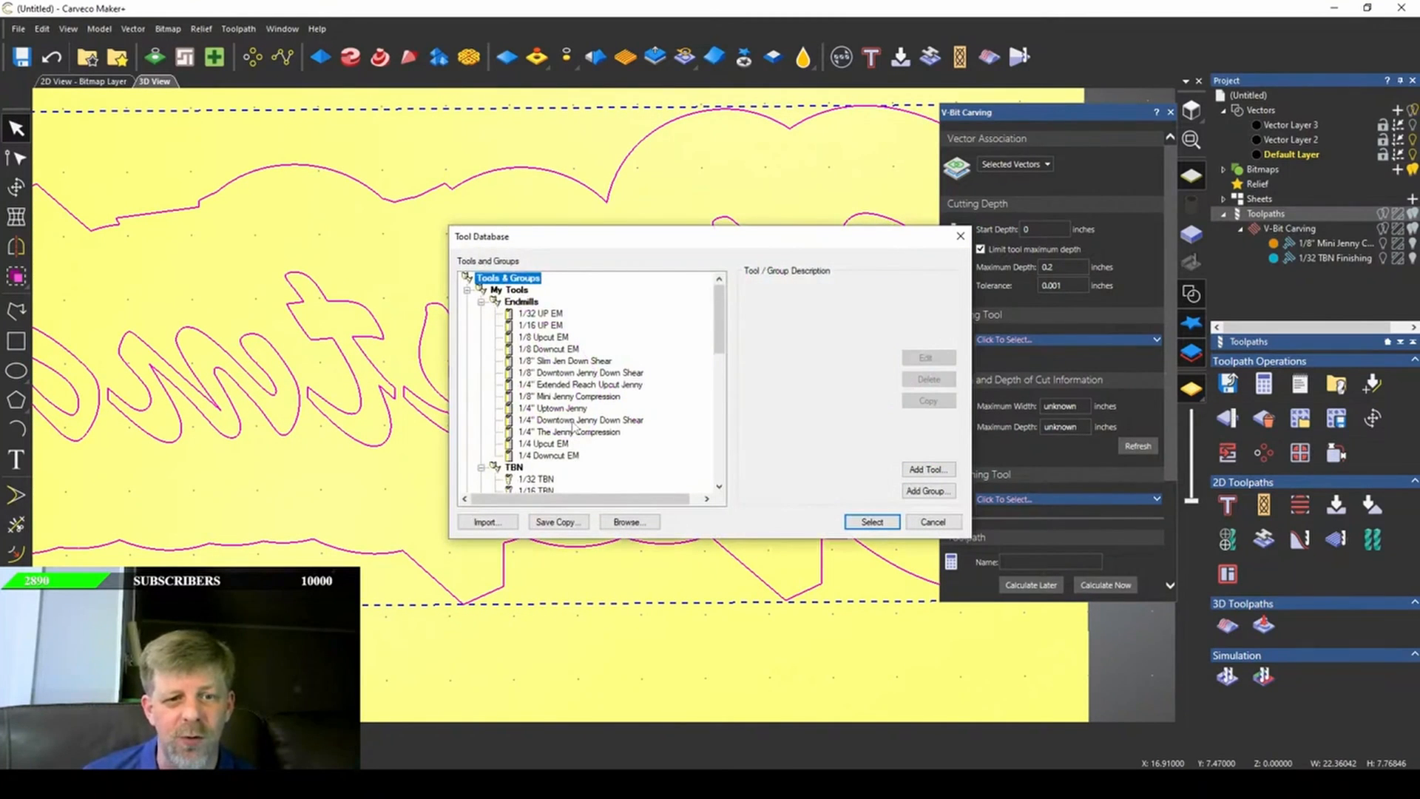
{"action": "scroll", "coordinate": [566, 351], "scroll_direction": "down", "scroll_amount": 1}
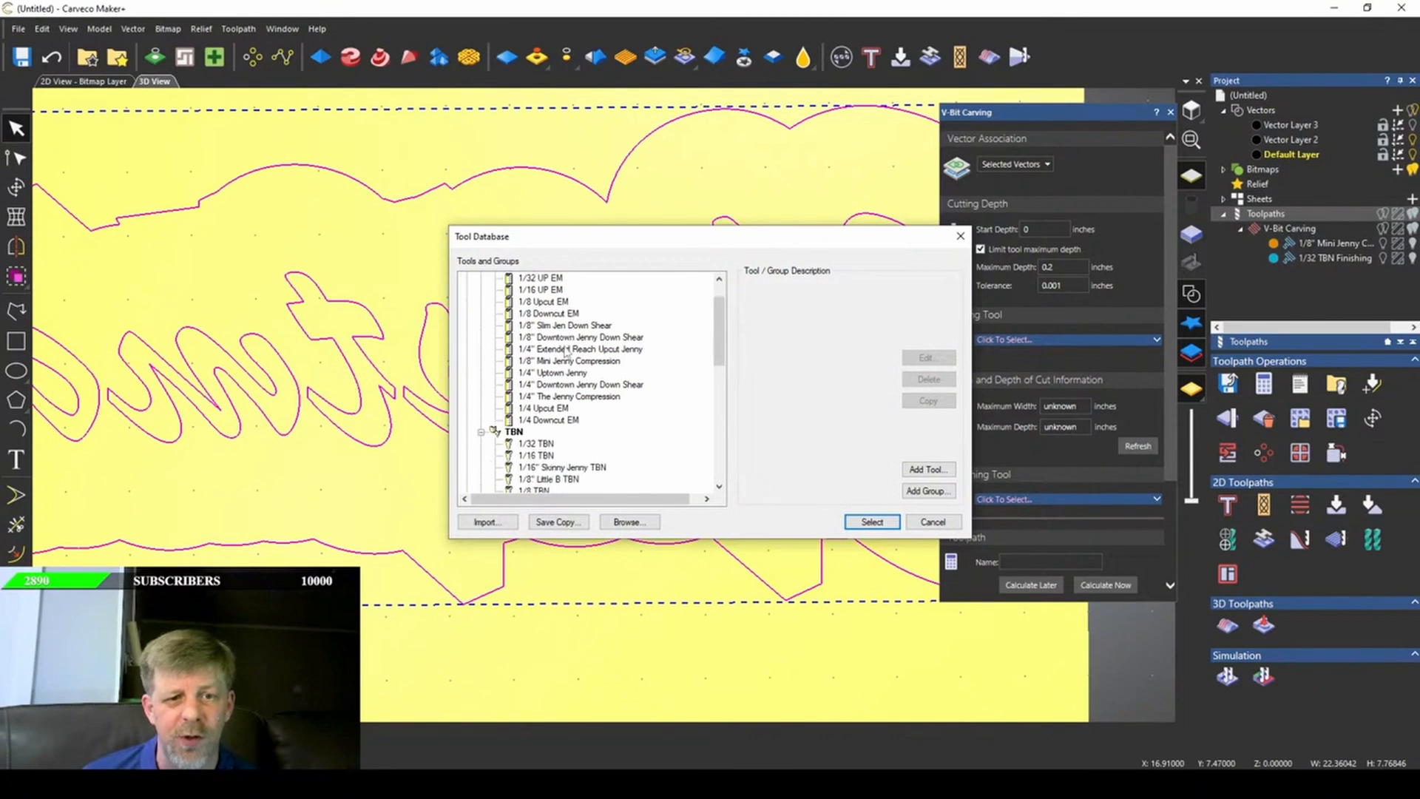
{"action": "left_click", "coordinate": [539, 444]}
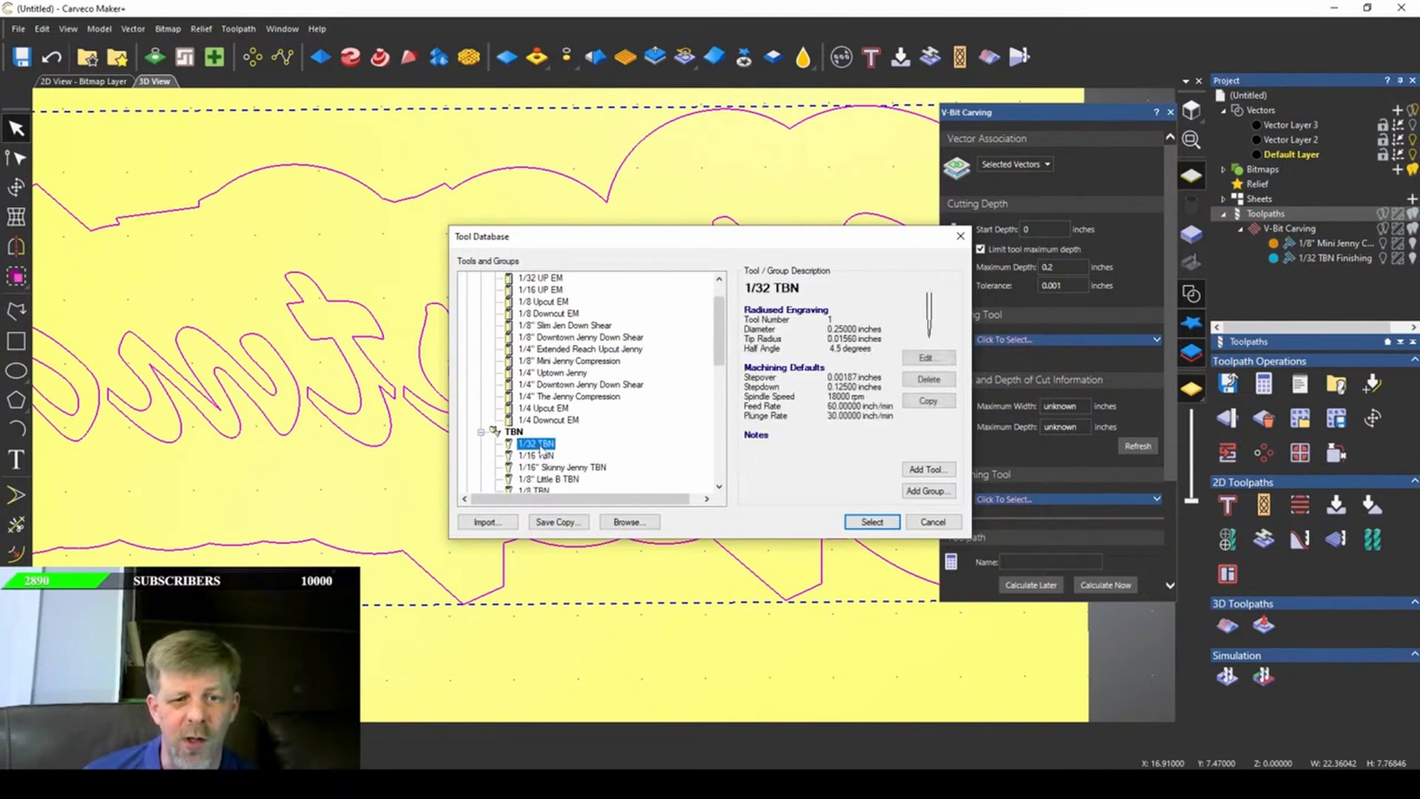
{"action": "left_click", "coordinate": [871, 522]}
- Choose the 1/4" Downtown Jenny Down Shear as the roughing tool for the V-Bit Carving toolpath
{"action": "scroll", "coordinate": [1117, 423], "scroll_direction": "down", "scroll_amount": 3}
{"action": "left_click", "coordinate": [1080, 363]}
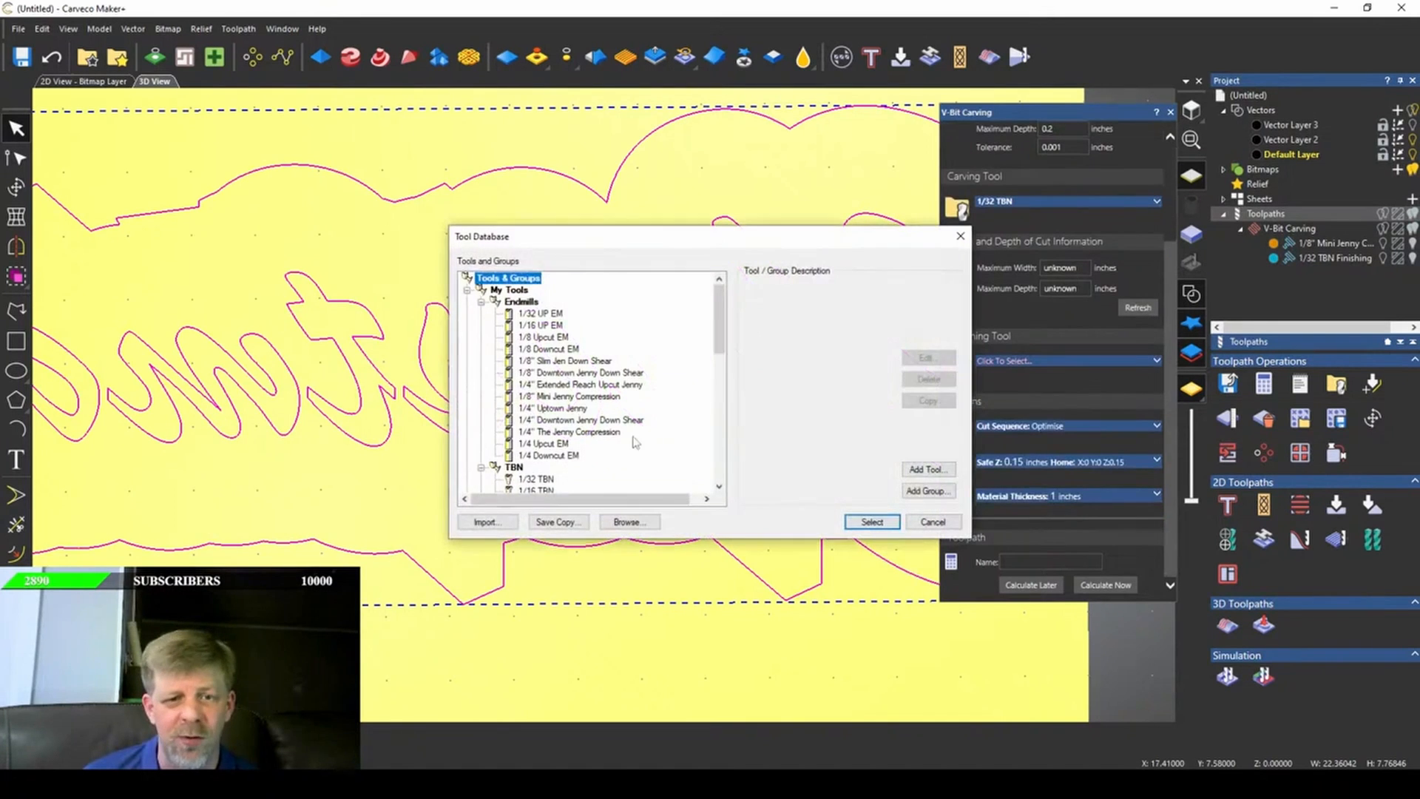
{"action": "scroll", "coordinate": [563, 474], "scroll_direction": "down", "scroll_amount": 2}
{"action": "scroll", "coordinate": [557, 389], "scroll_direction": "up", "scroll_amount": 1}
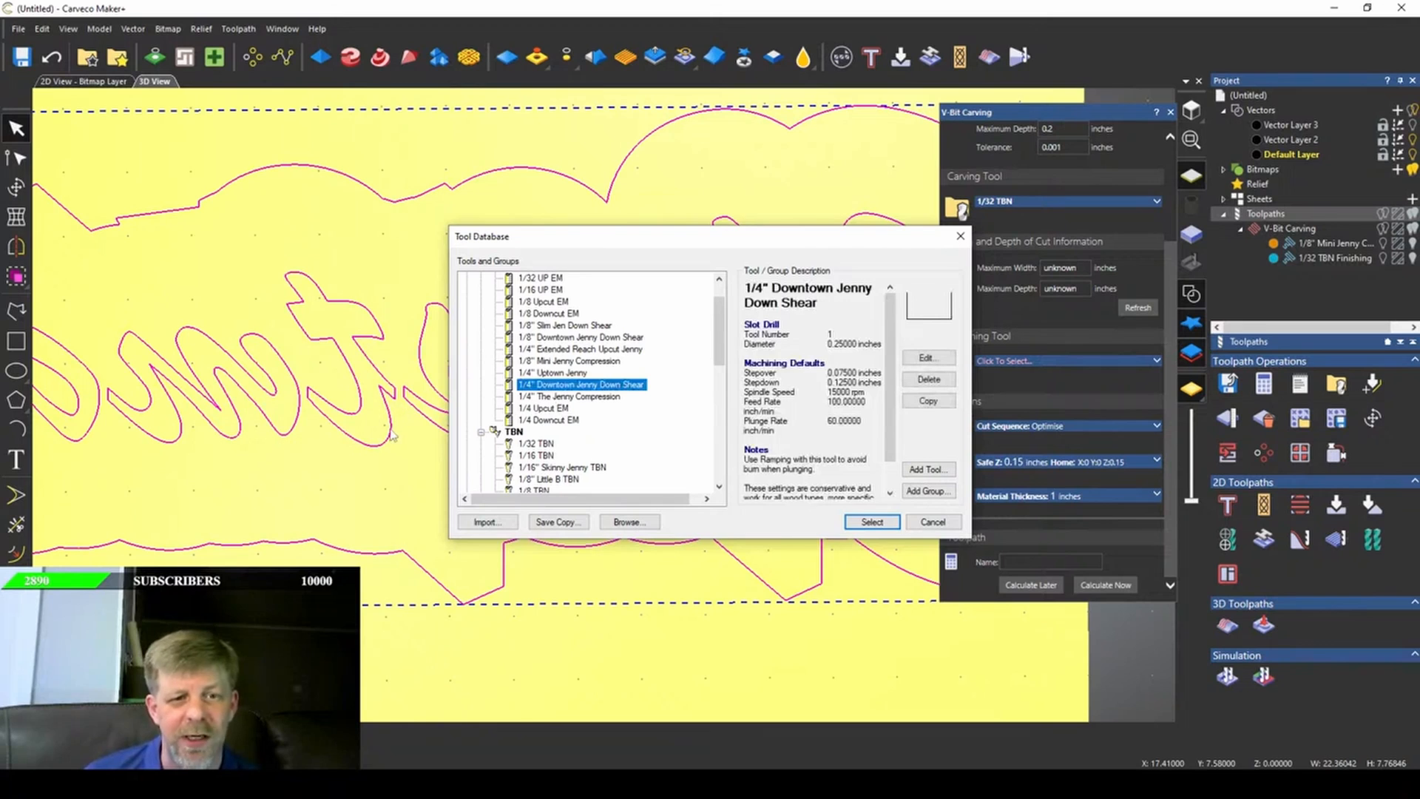
{"action": "left_click", "coordinate": [878, 525]}
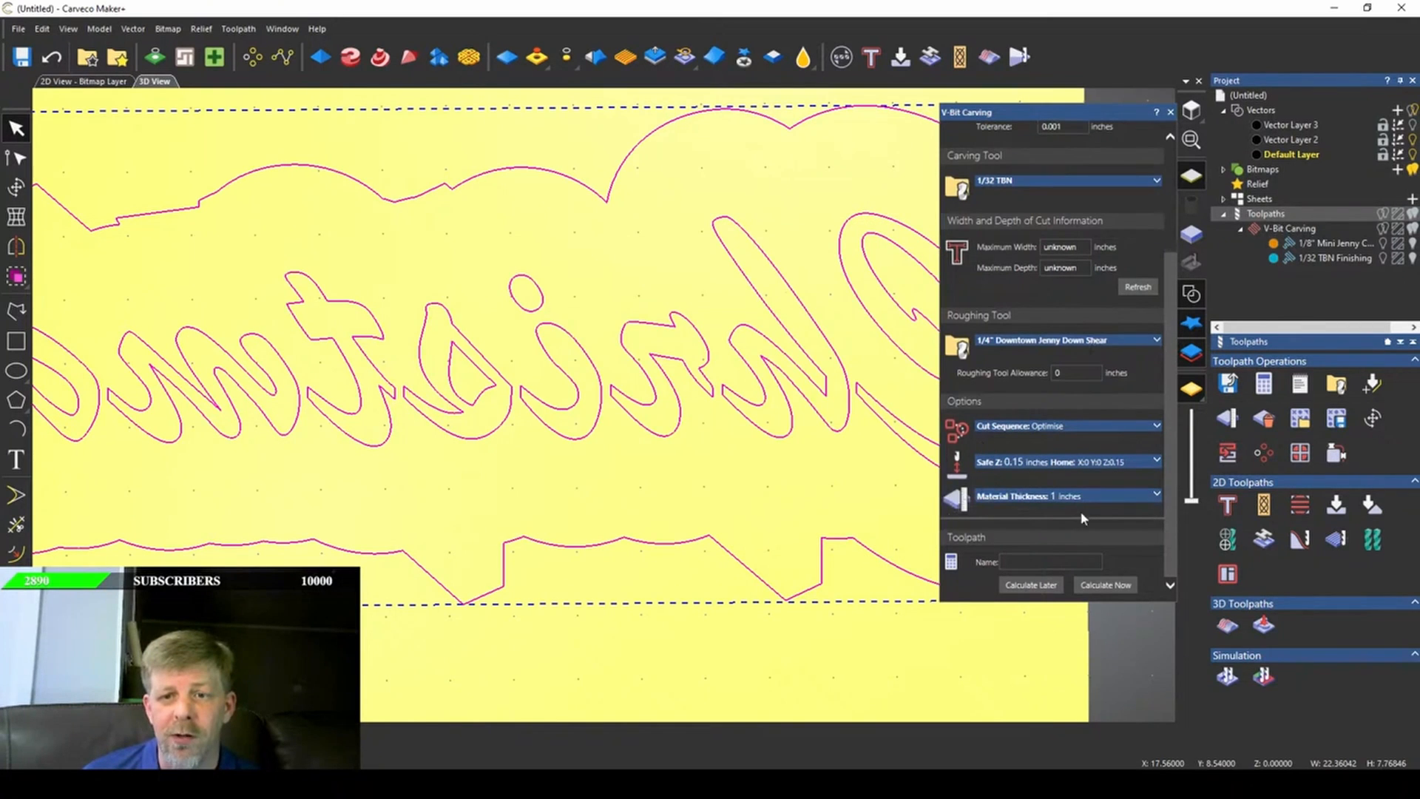
- Set the material thickness to 0.5 inches and calculate the V-Bit Carving toolpath for the mirrored lettering
{"action": "left_click", "coordinate": [1156, 496]}
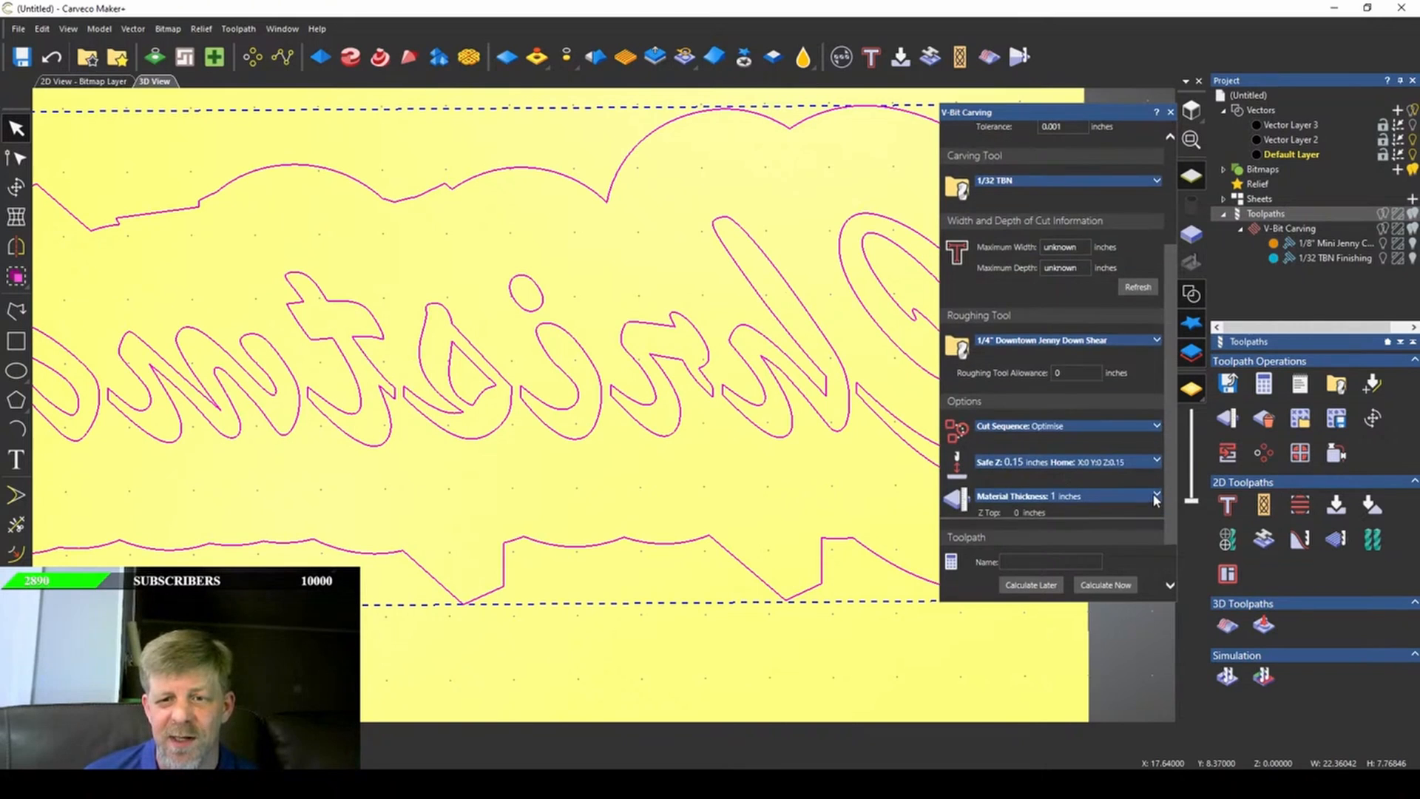
{"action": "left_click", "coordinate": [1086, 478]}
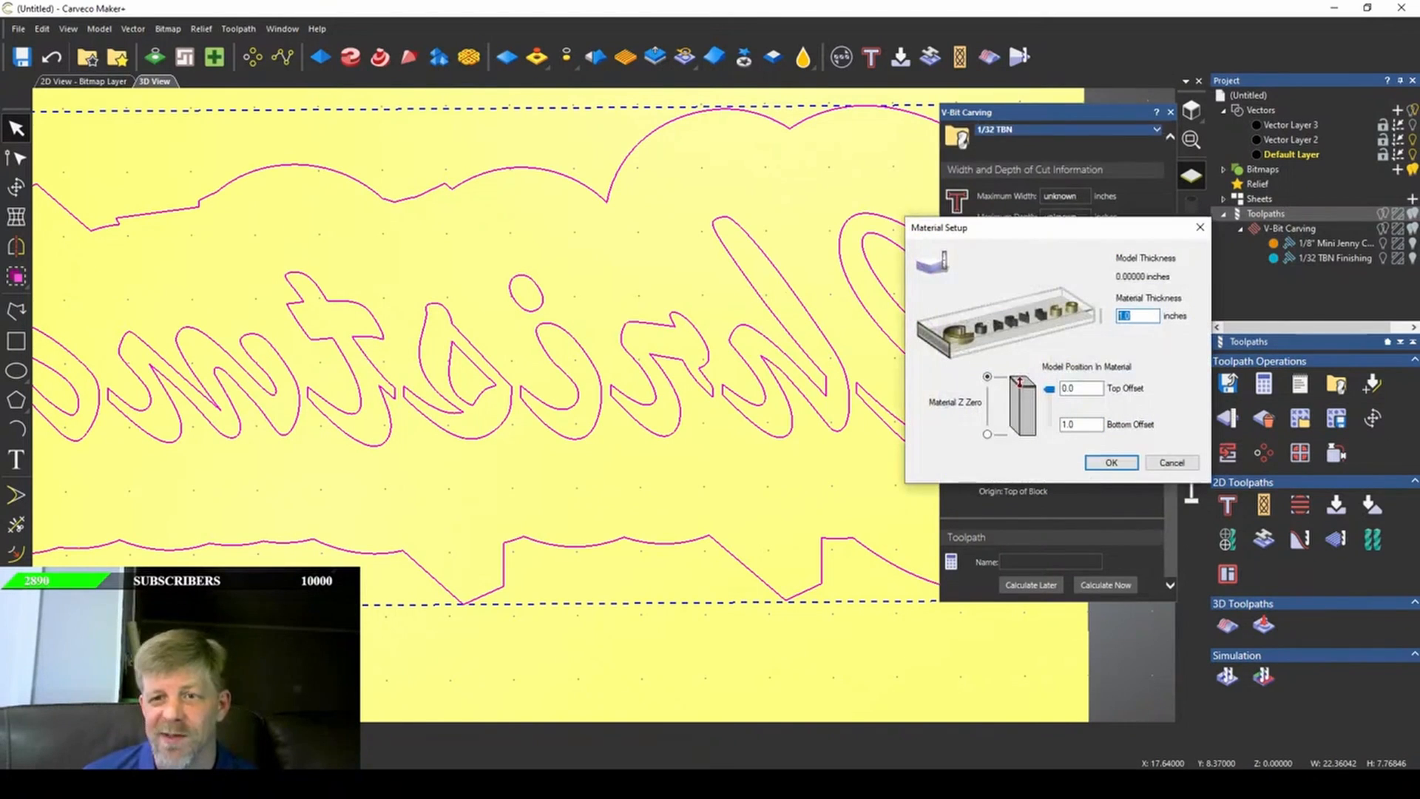
{"action": "type", "text": ".5"}
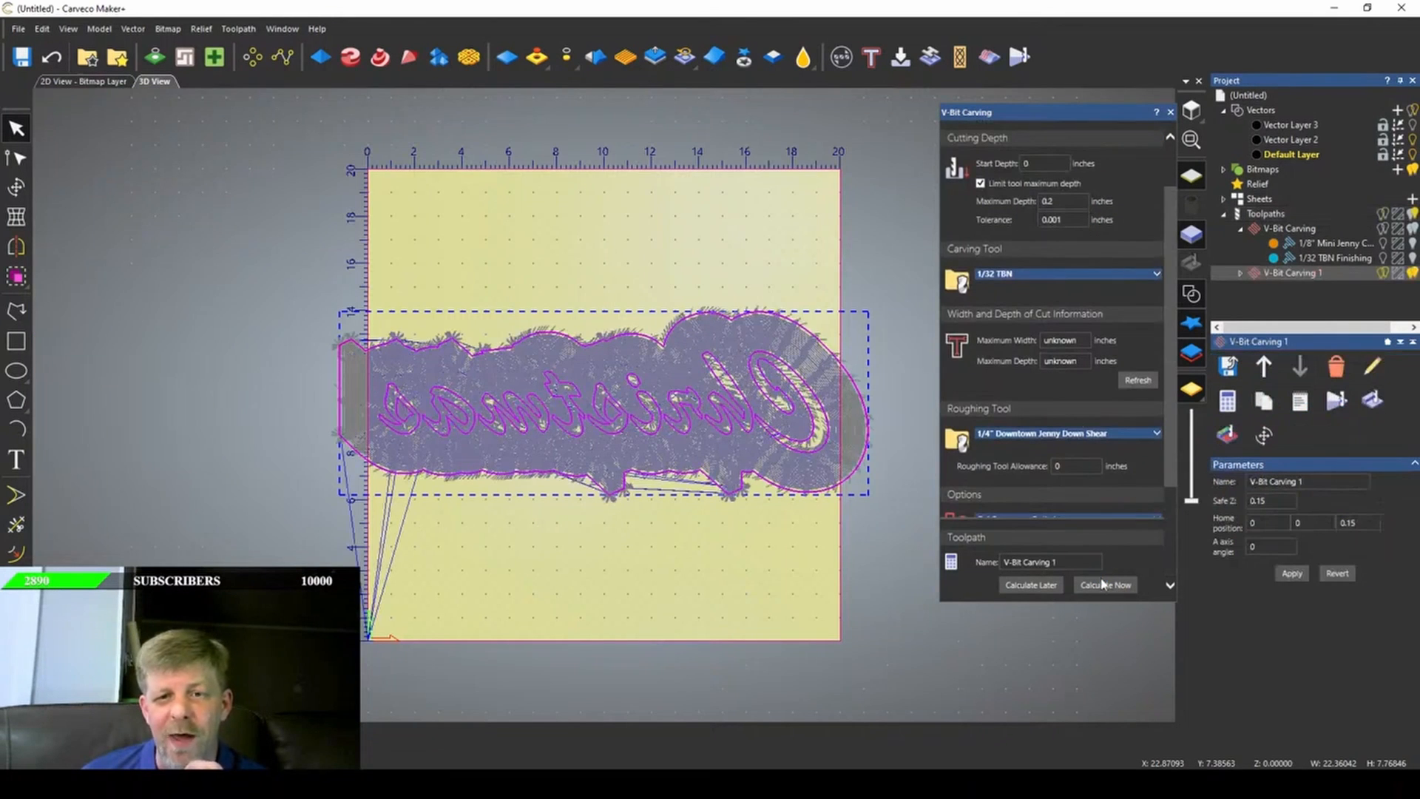
- Simulate the V-Bit Carving 1 toolpath and inspect the cuts around the mirrored letters and the offset boundary
{"action": "left_click", "coordinate": [1372, 400]}
{"action": "left_click", "coordinate": [767, 517]}
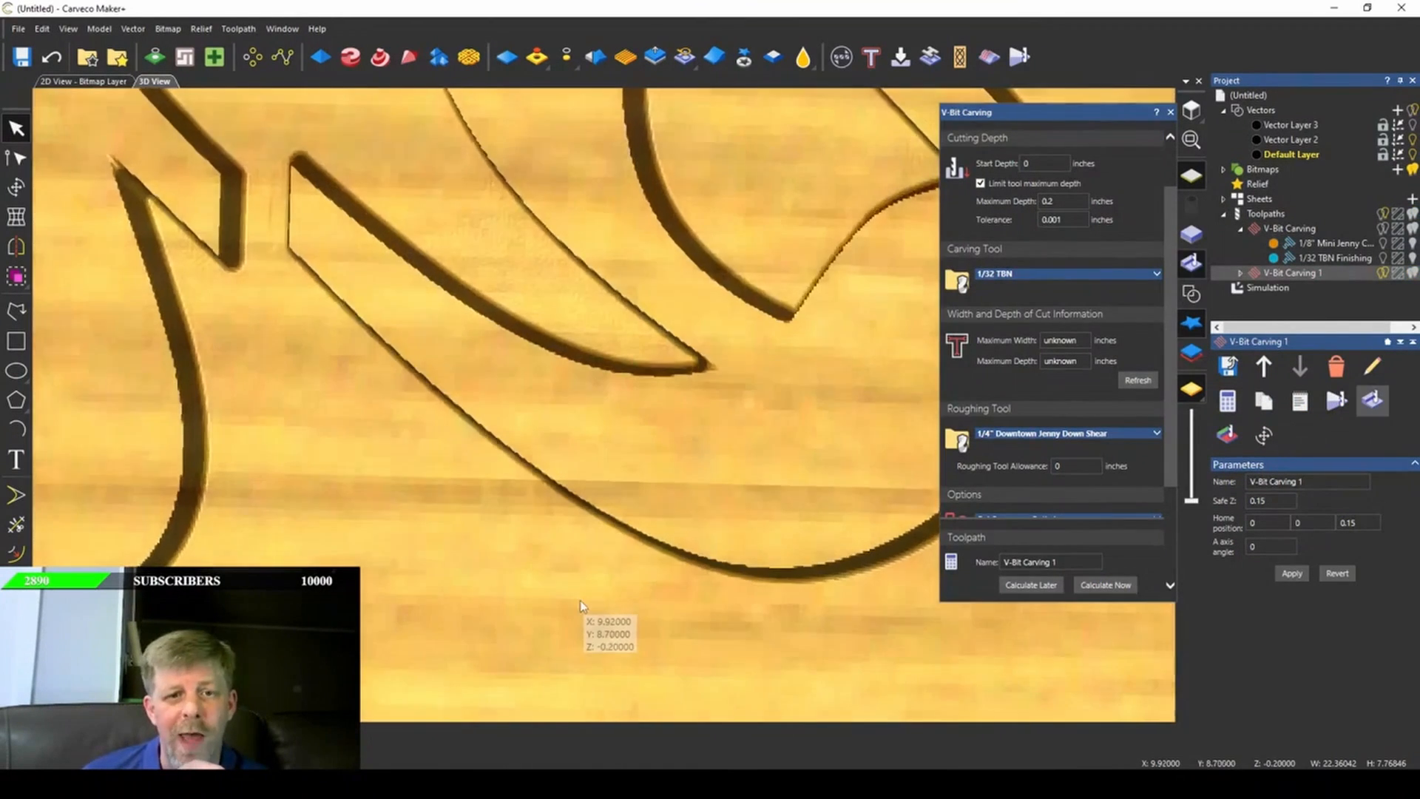
{"action": "scroll", "coordinate": [629, 421], "scroll_direction": "down", "scroll_amount": 3}
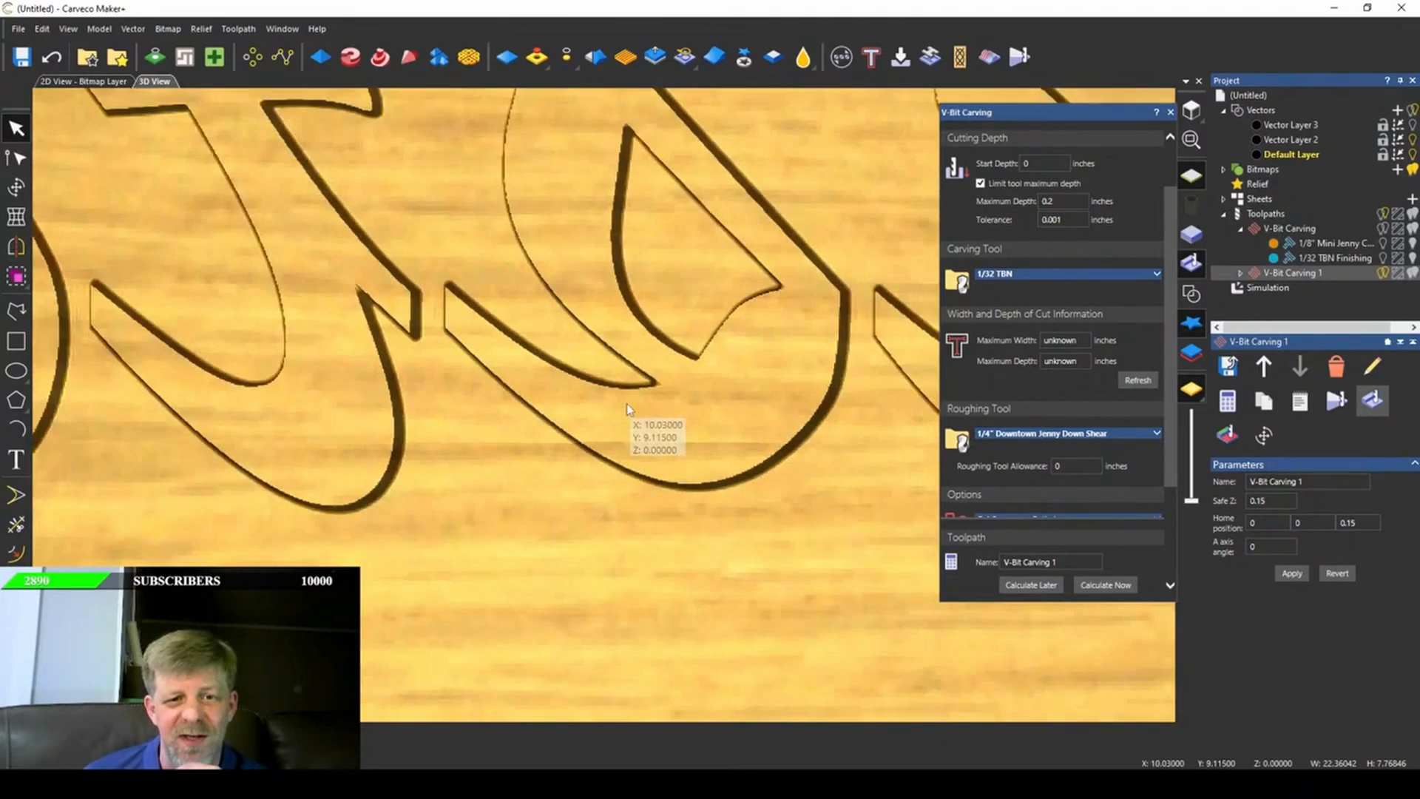
{"action": "scroll", "coordinate": [629, 409], "scroll_direction": "down", "scroll_amount": 2}
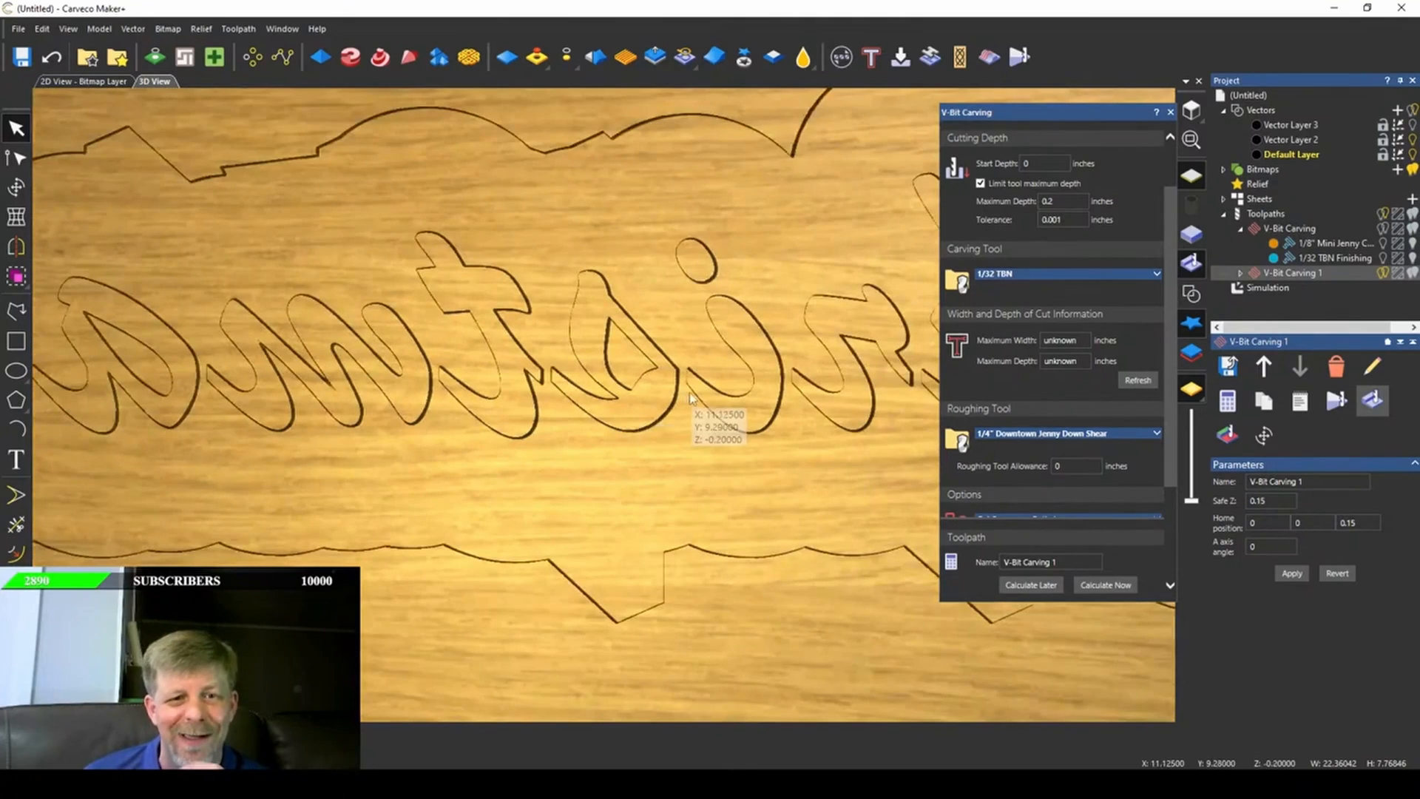
{"action": "scroll", "coordinate": [562, 429], "scroll_direction": "down", "scroll_amount": 4}
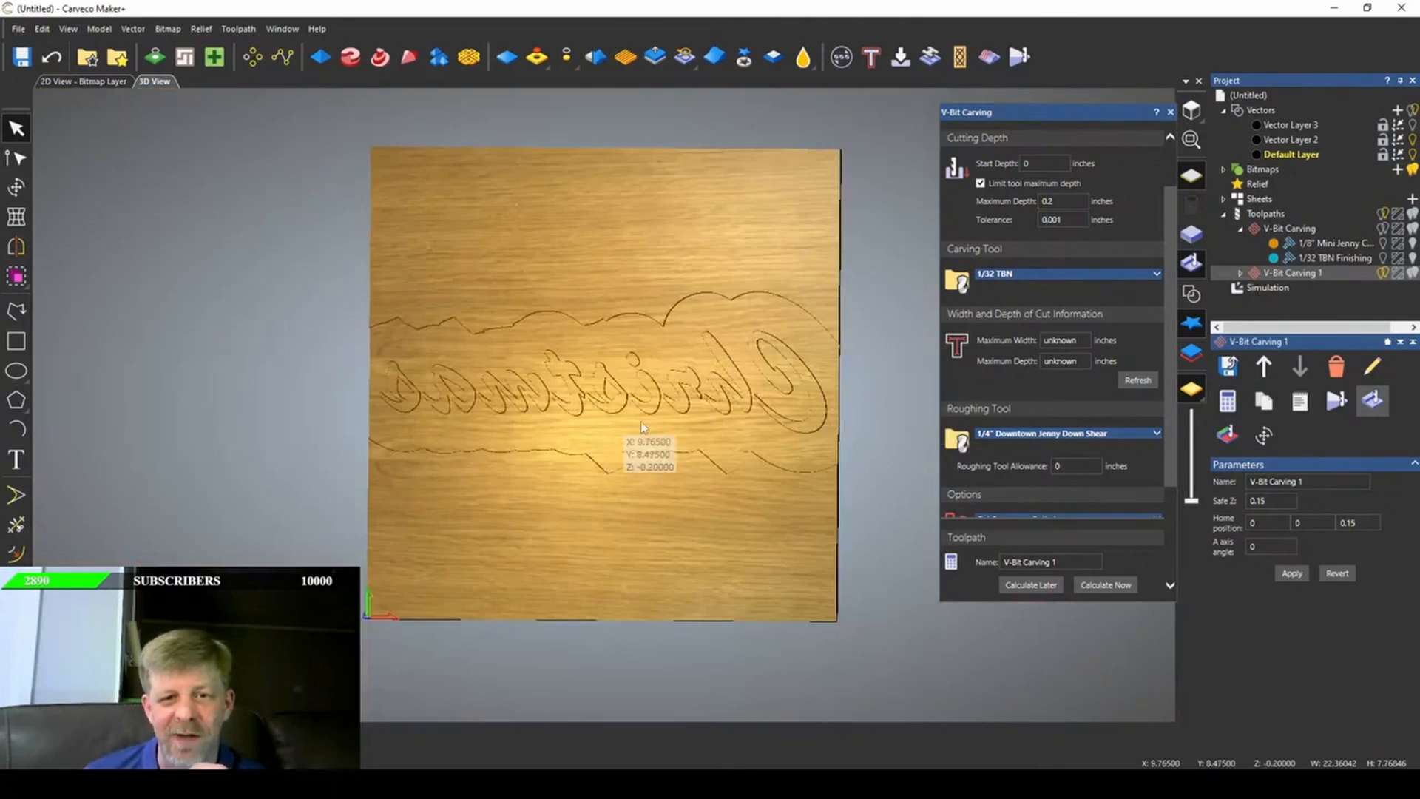
{"action": "scroll", "coordinate": [579, 410], "scroll_direction": "up", "scroll_amount": 8}
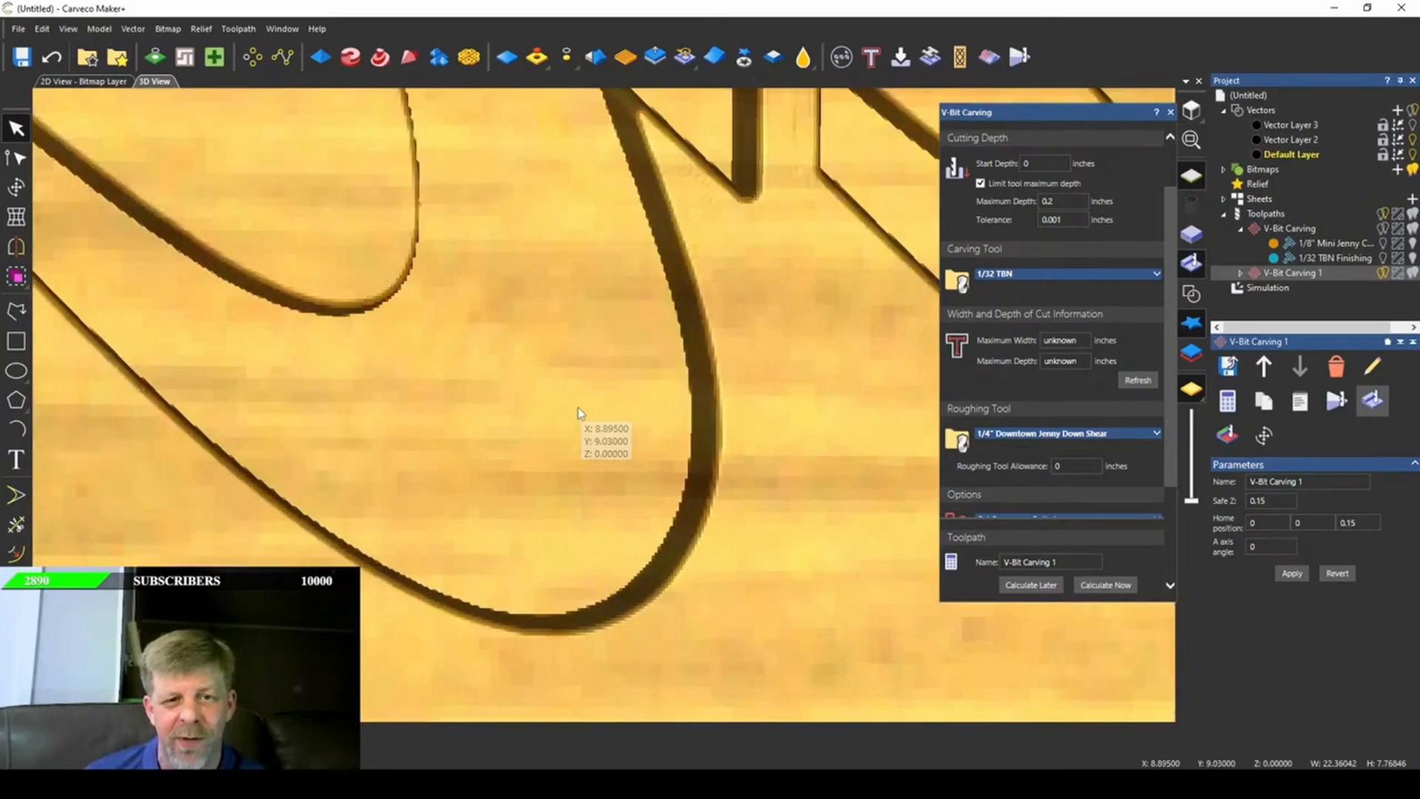
{"action": "scroll", "coordinate": [579, 408], "scroll_direction": "down", "scroll_amount": 5}
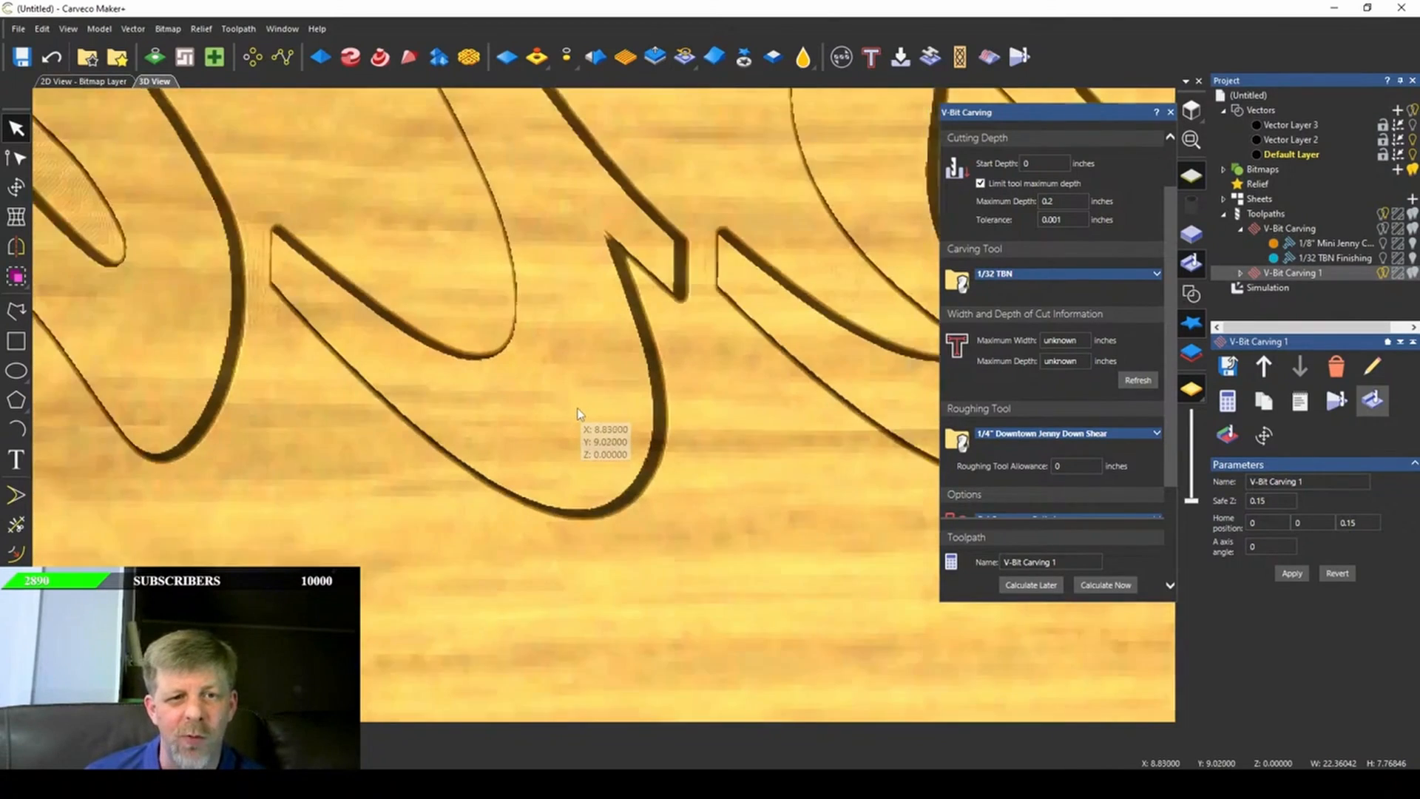
{"action": "scroll", "coordinate": [578, 409], "scroll_direction": "down", "scroll_amount": 3}
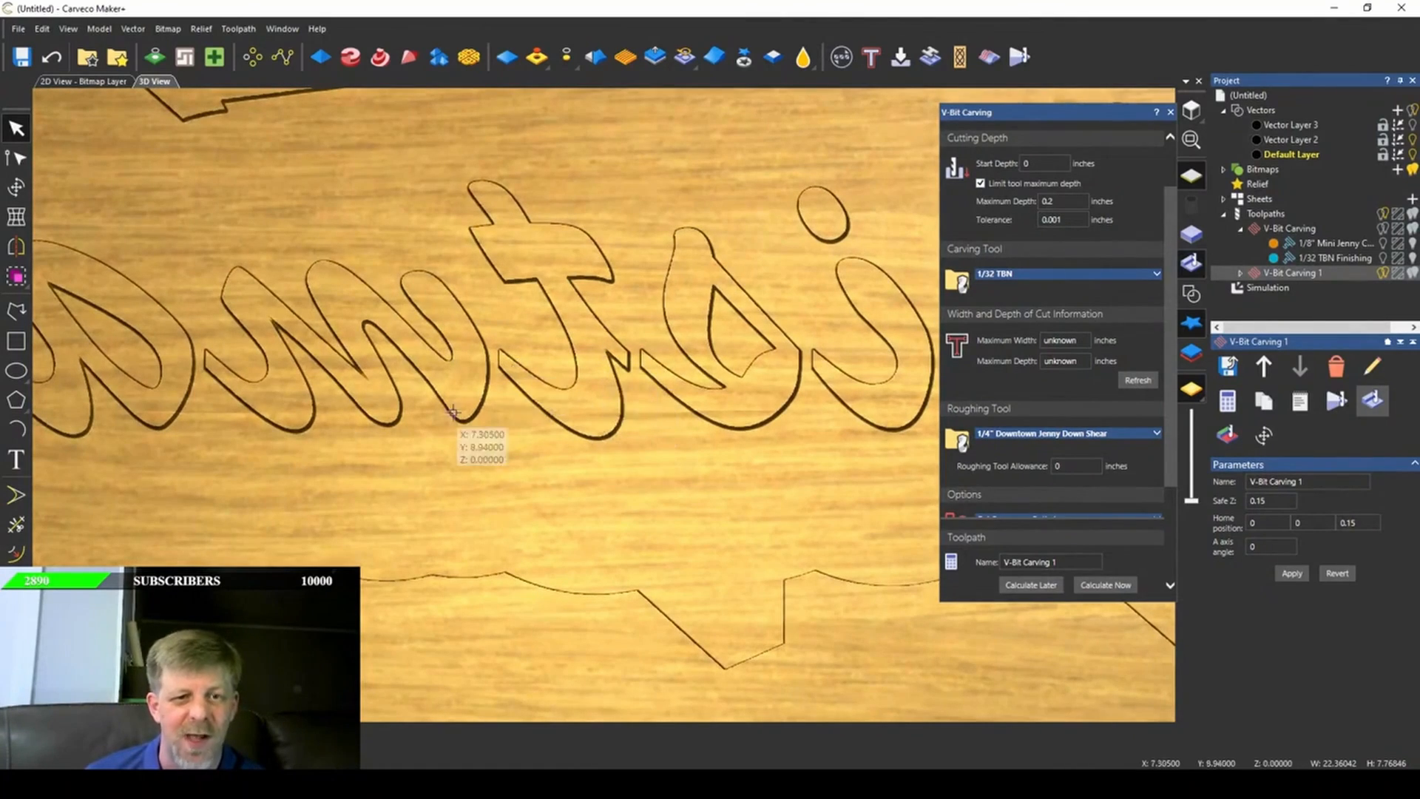
{"action": "scroll", "coordinate": [433, 428], "scroll_direction": "down", "scroll_amount": 3}
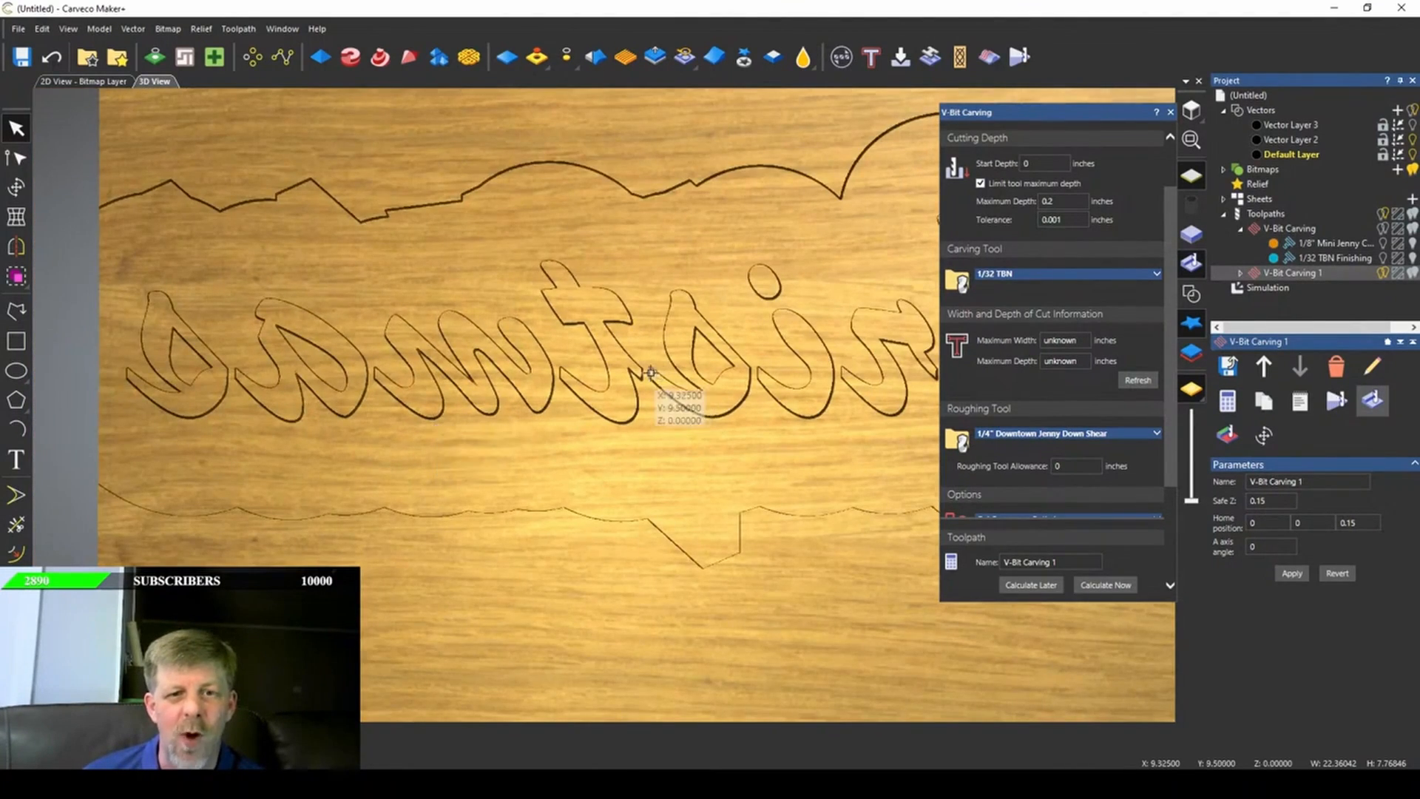
{"action": "scroll", "coordinate": [644, 396], "scroll_direction": "up", "scroll_amount": 4}
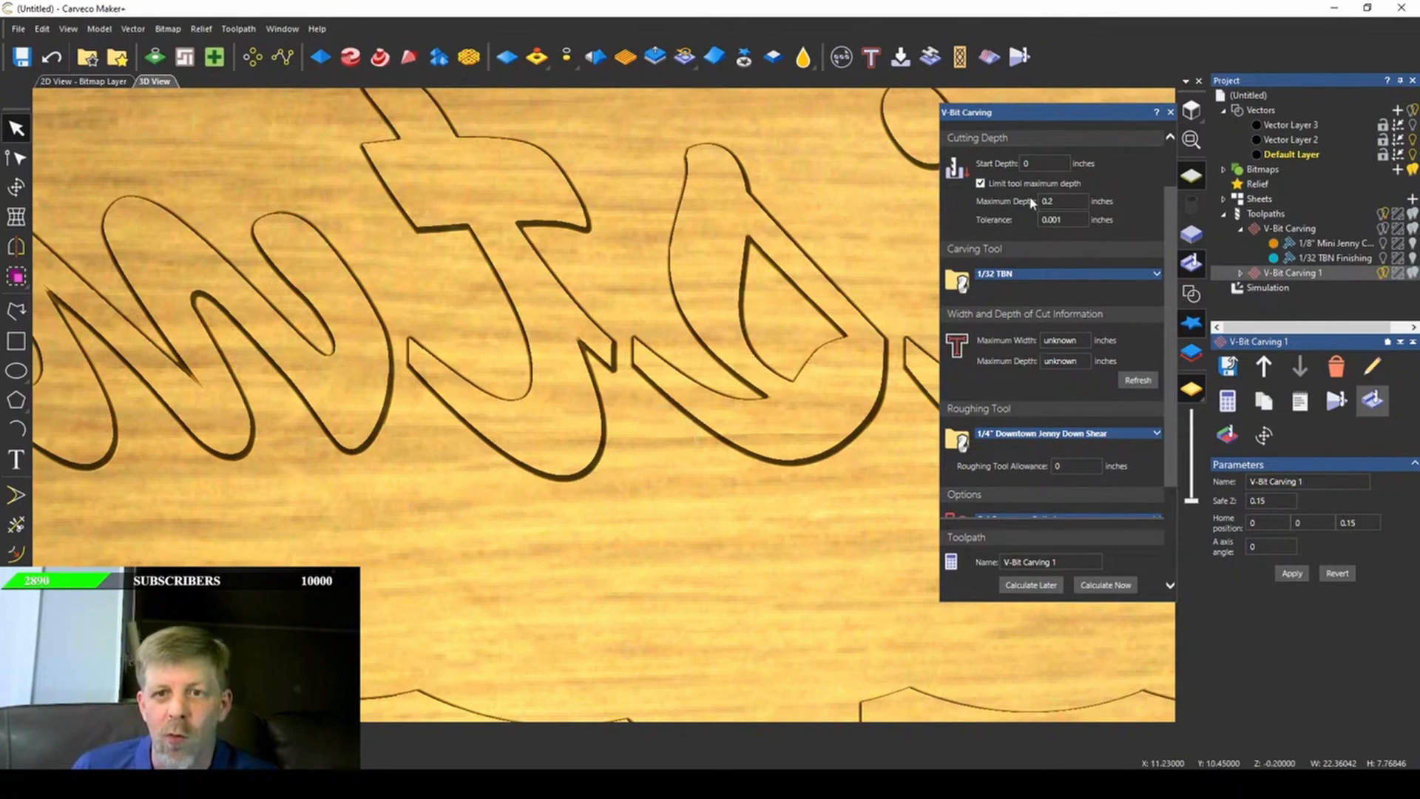
- Set the V-Bit Carving start depth to 0.15 inches and the maximum depth to 0.055 inches
{"action": "double_click", "coordinate": [1058, 164]}
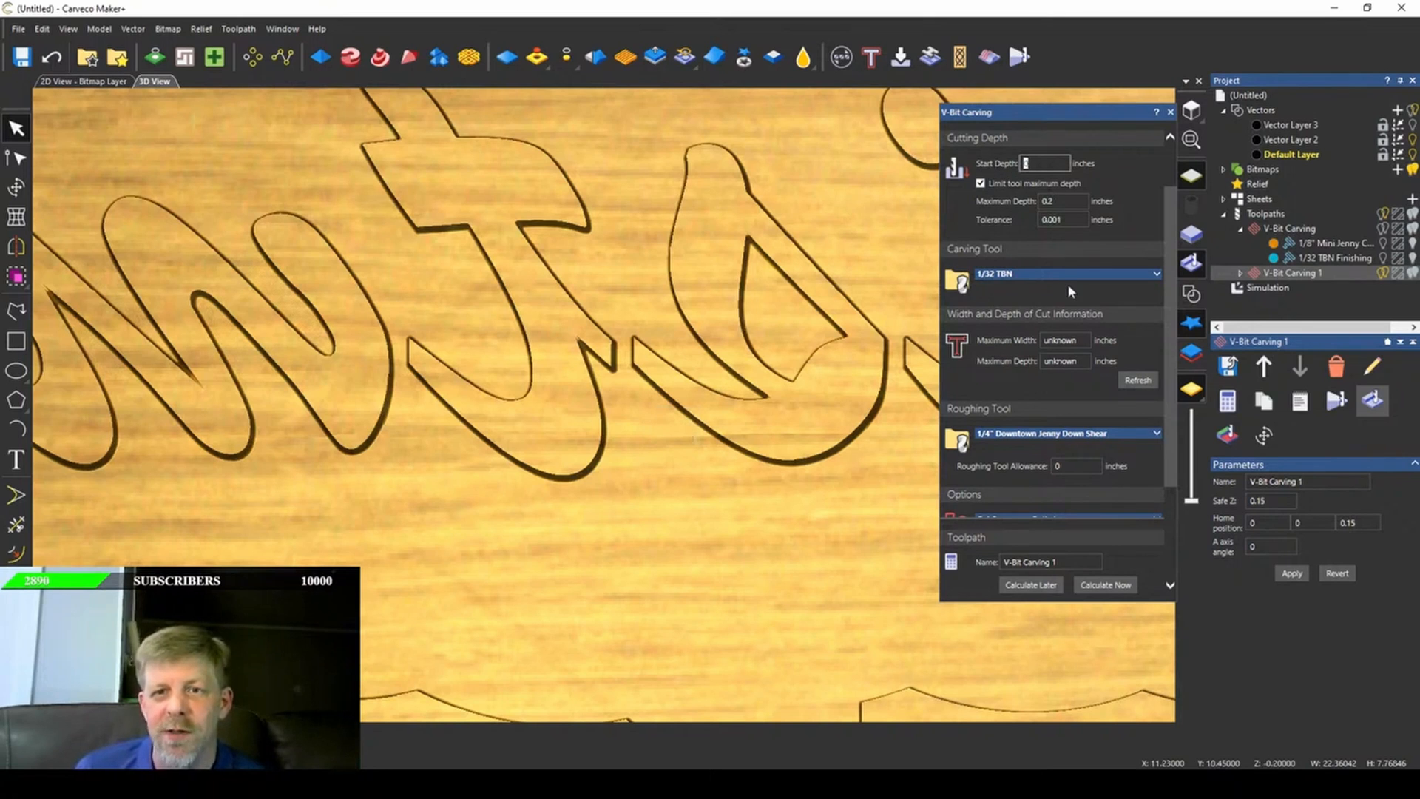
{"action": "type", "text": ".15"}
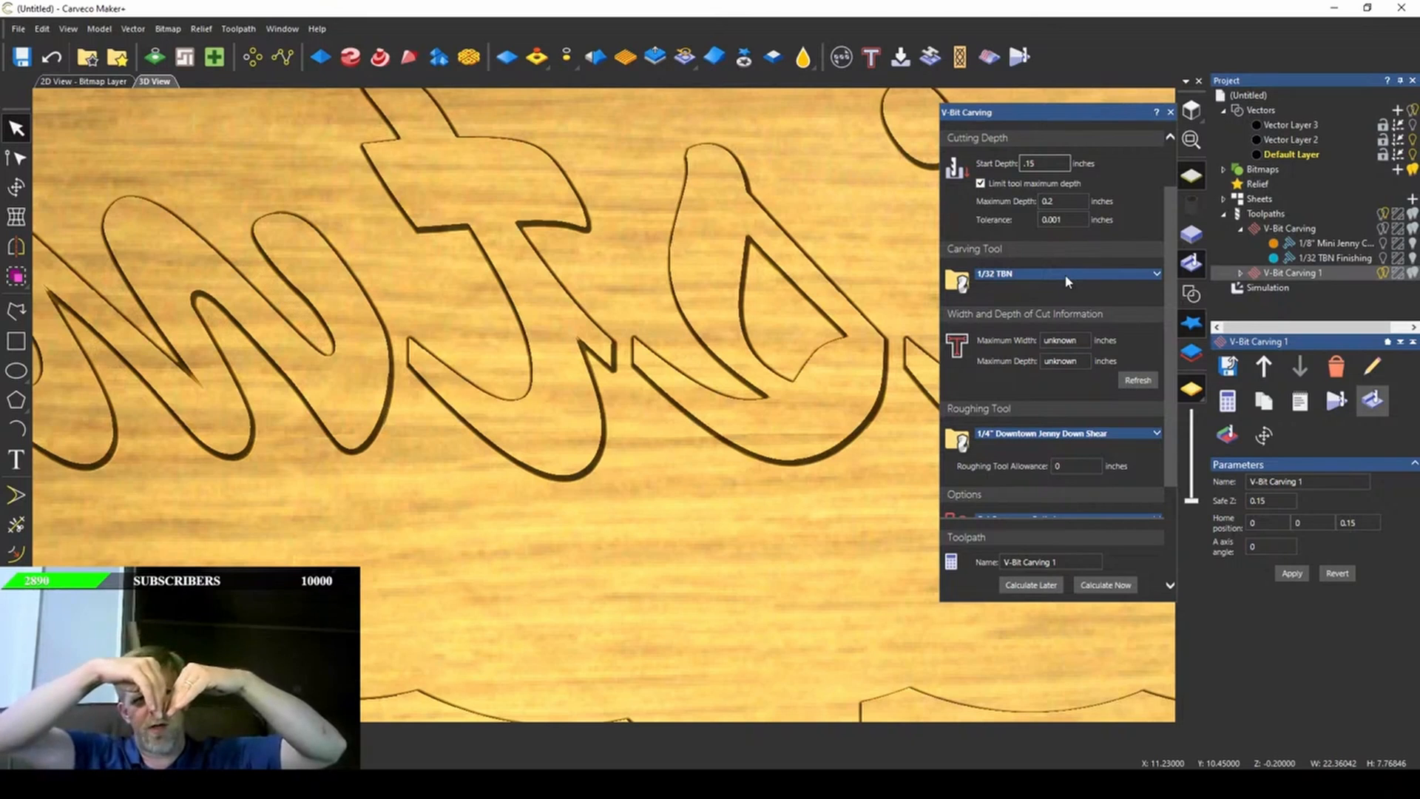
{"action": "left_click", "coordinate": [1078, 206]}
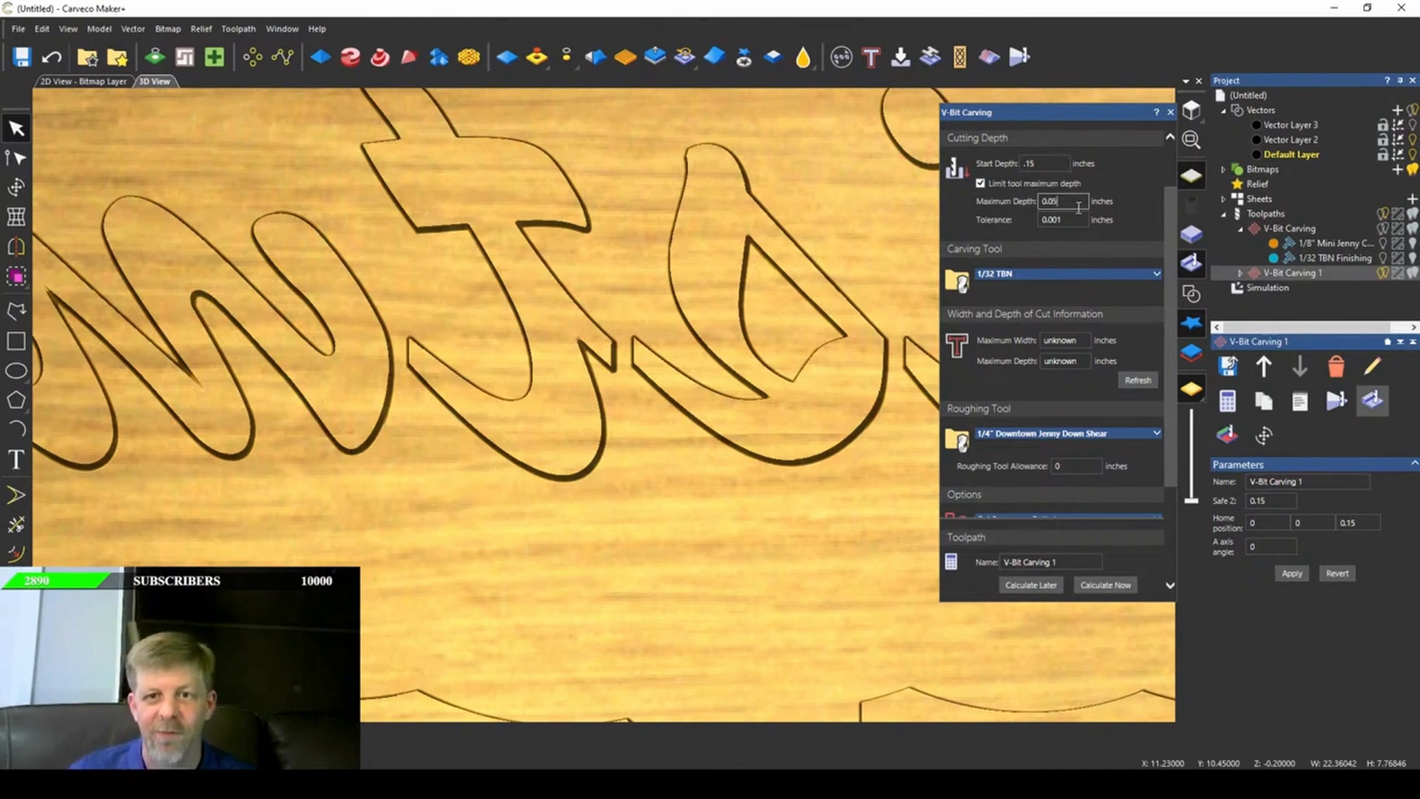
{"action": "scroll", "coordinate": [1046, 214], "scroll_direction": "up", "scroll_amount": 1}
{"action": "left_click", "coordinate": [1049, 285]}
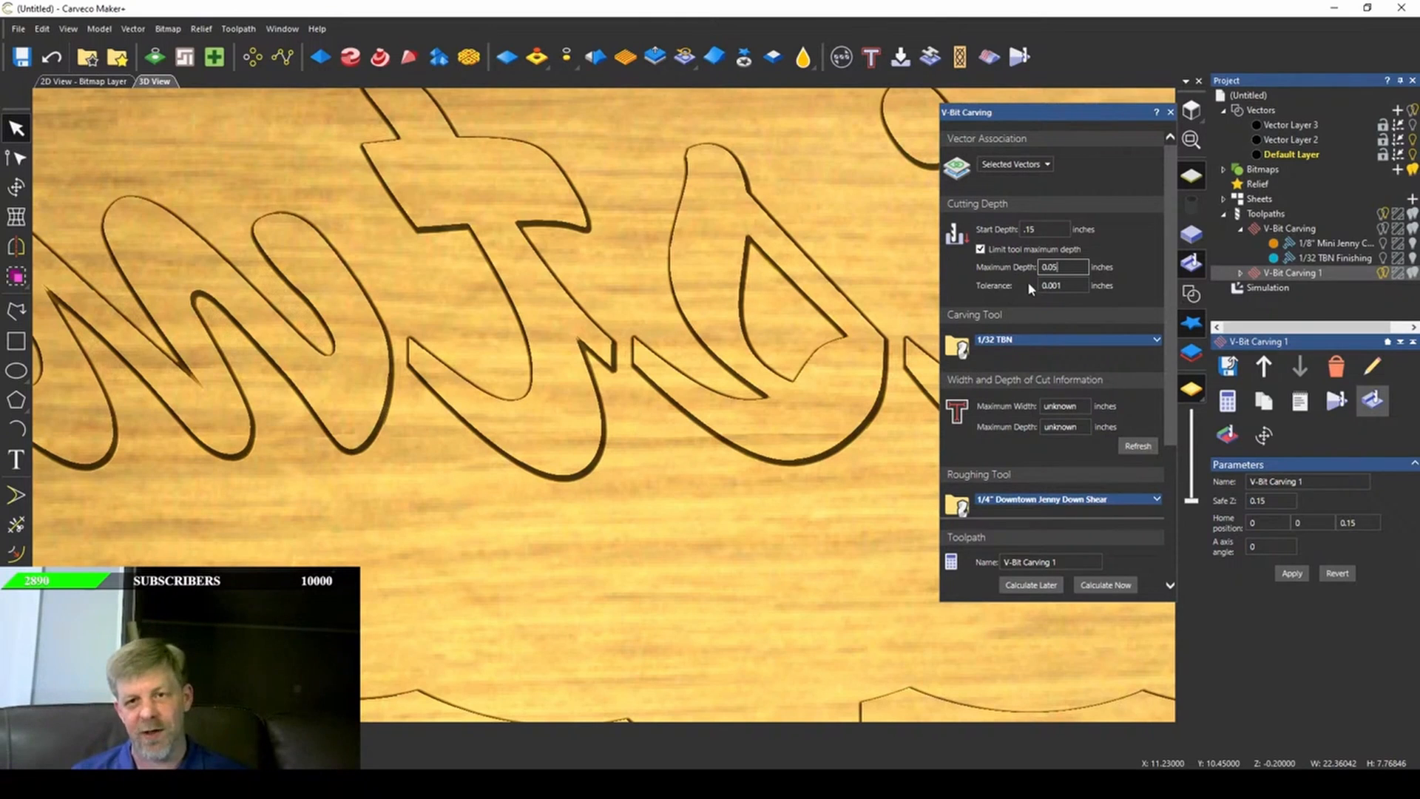
{"action": "left_click", "coordinate": [1069, 267]}
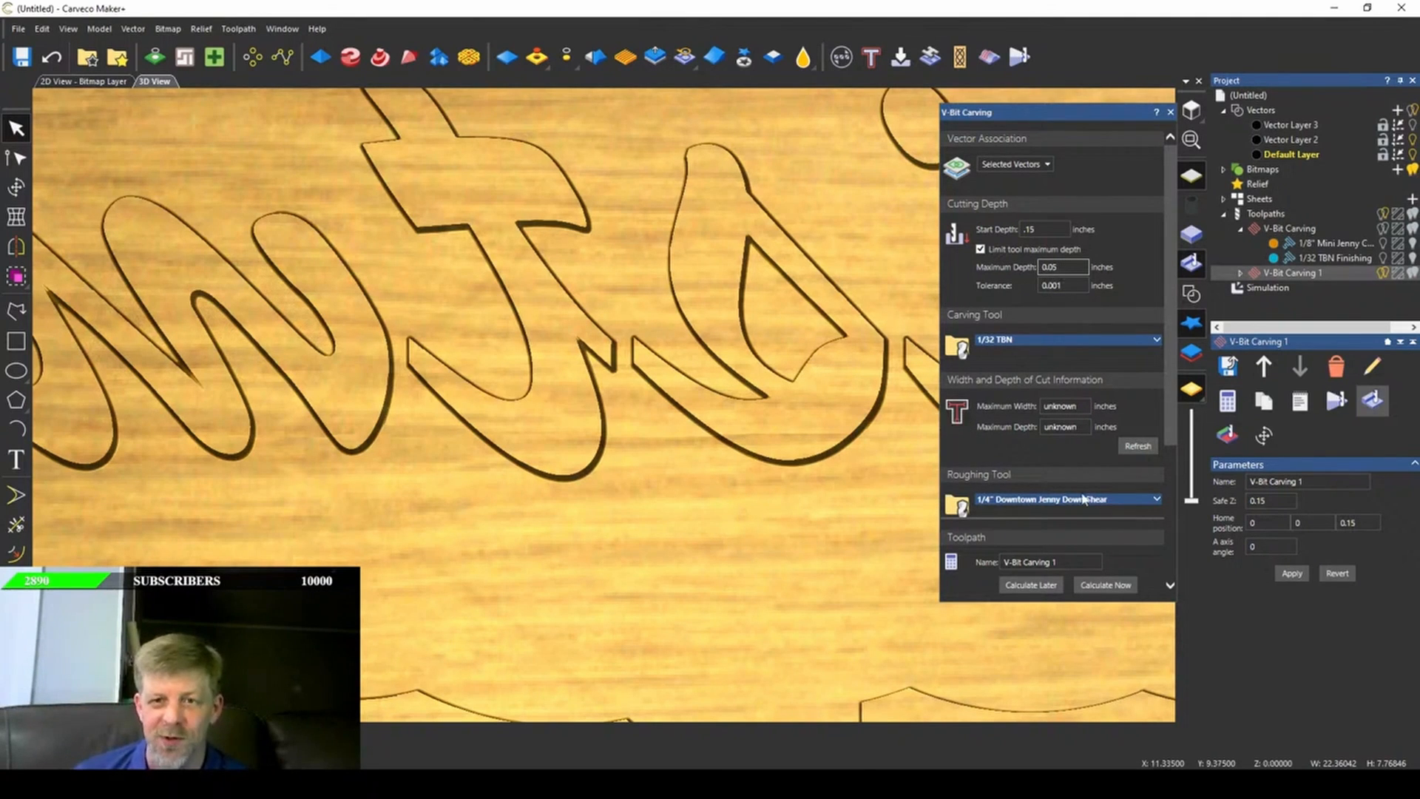
{"action": "type", "text": "5"}
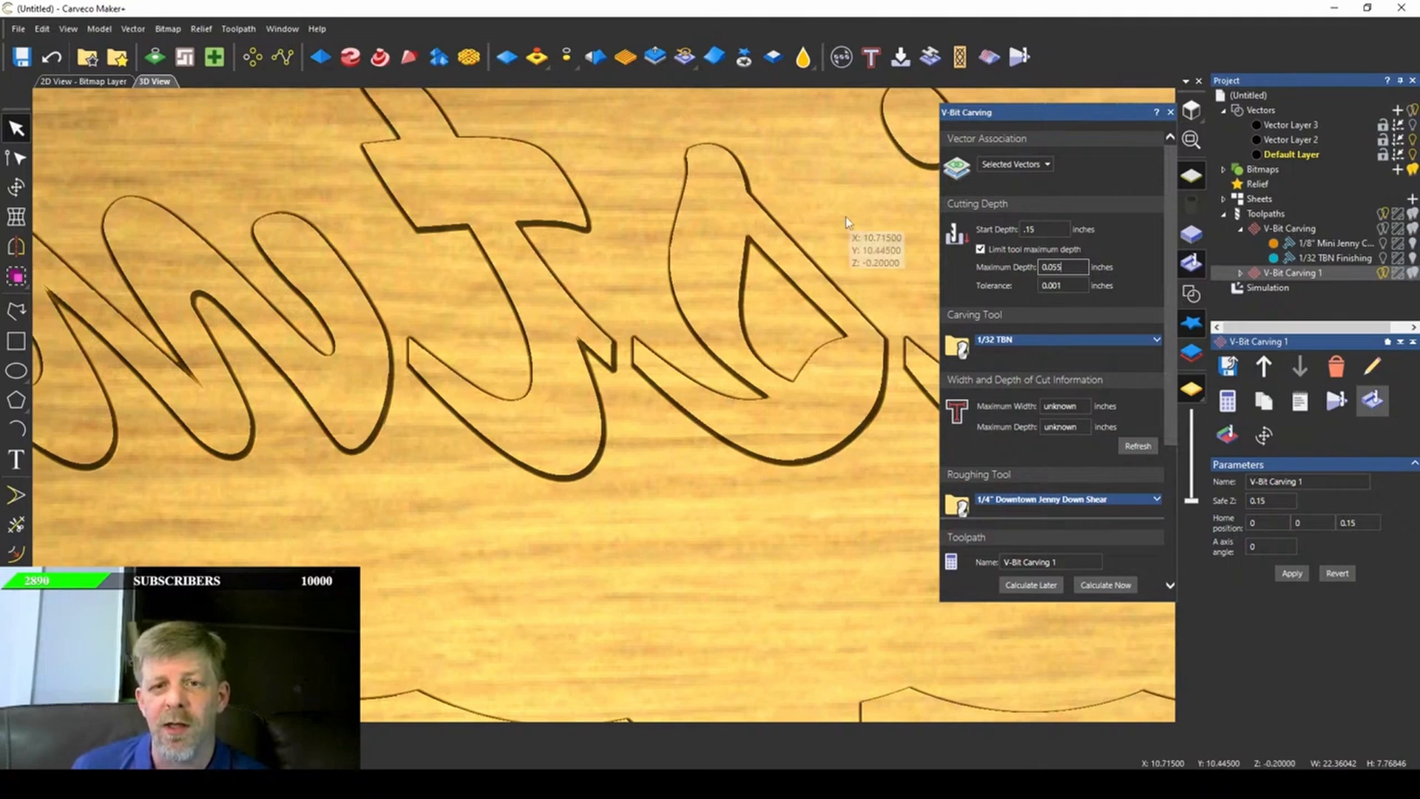
- Review the V-Bit Carving settings and examine the simulated mirrored lettering up close and from an angle
{"action": "left_click", "coordinate": [1044, 231]}
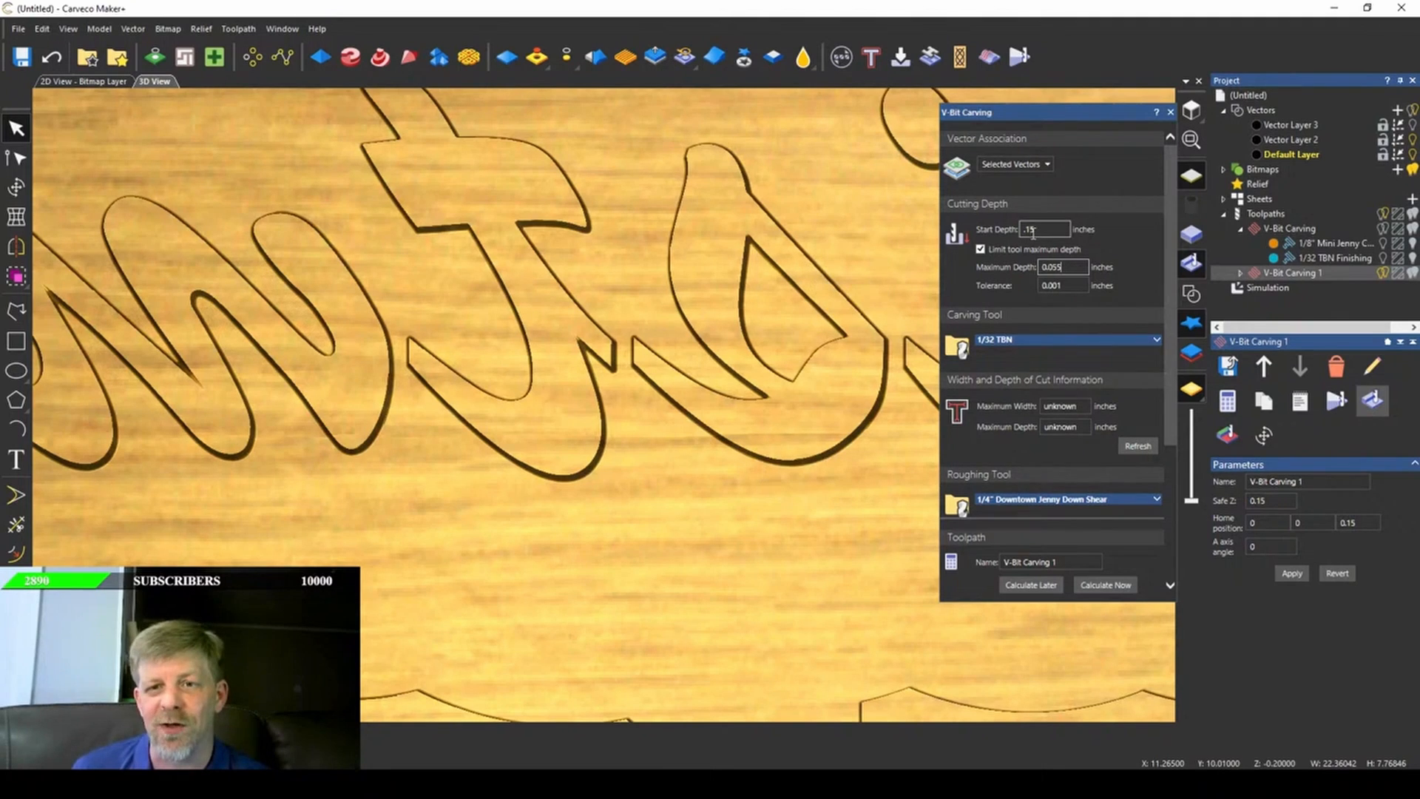
{"action": "double_click", "coordinate": [1044, 231]}
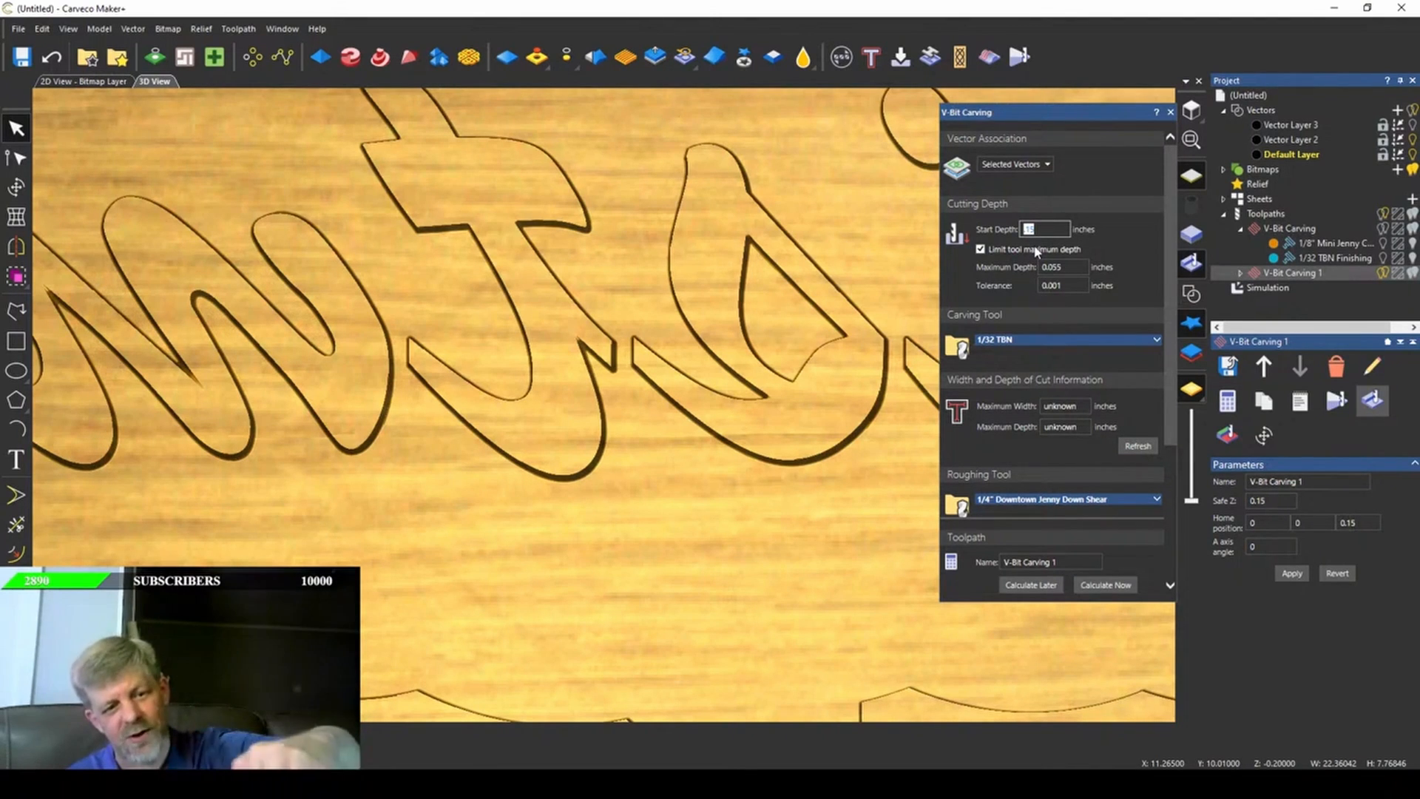
{"action": "scroll", "coordinate": [1038, 333], "scroll_direction": "down", "scroll_amount": 3}
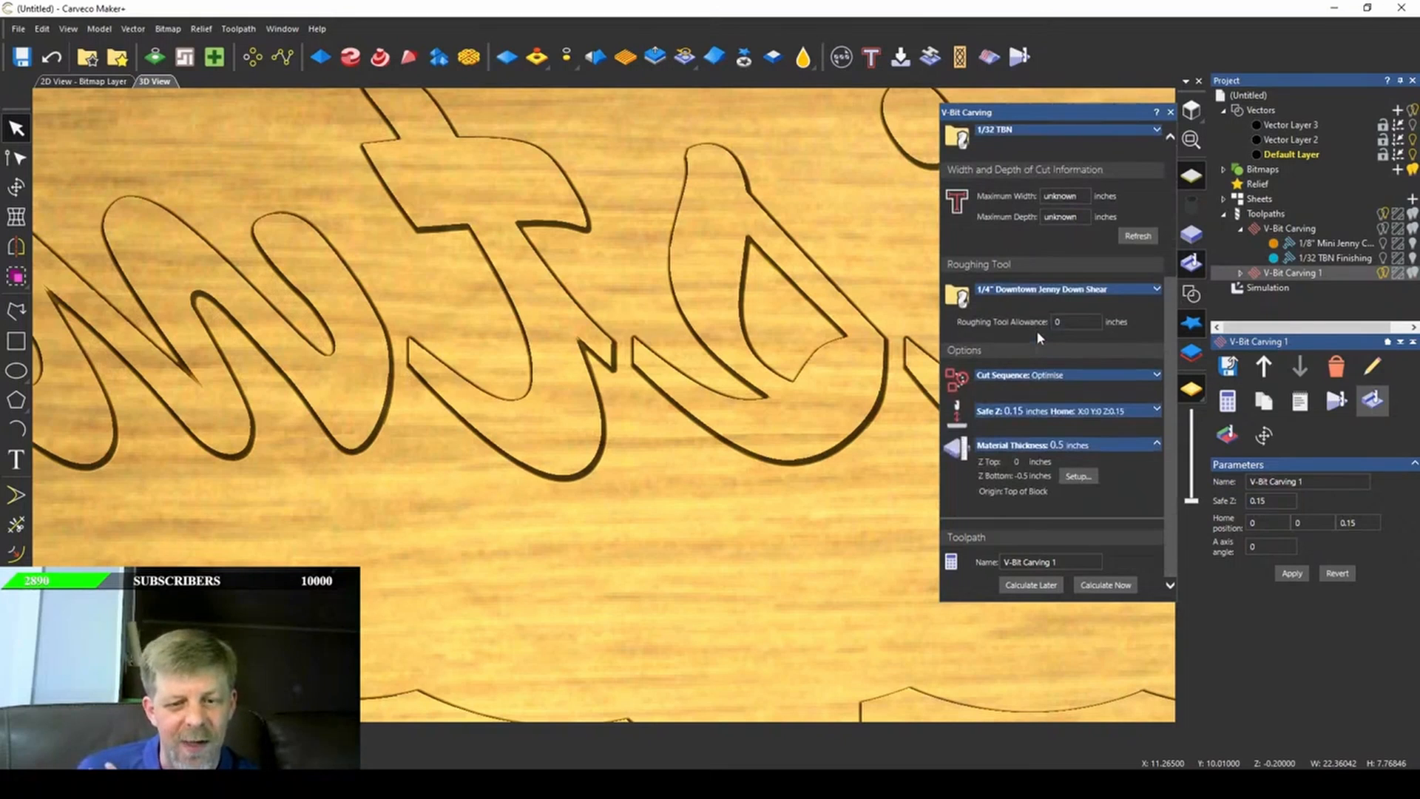
{"action": "scroll", "coordinate": [1037, 330], "scroll_direction": "up", "scroll_amount": 3}
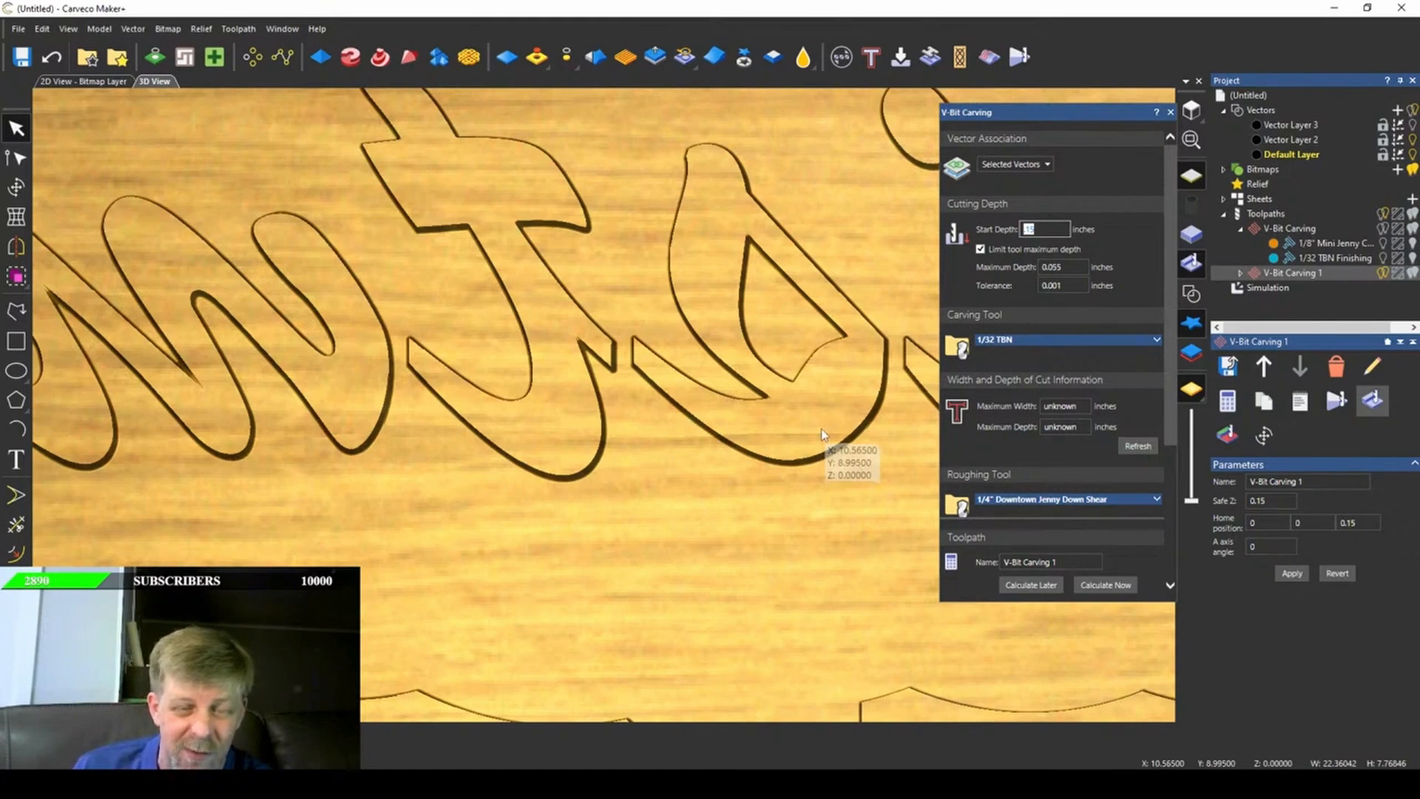
{"action": "scroll", "coordinate": [828, 384], "scroll_direction": "up", "scroll_amount": 4}
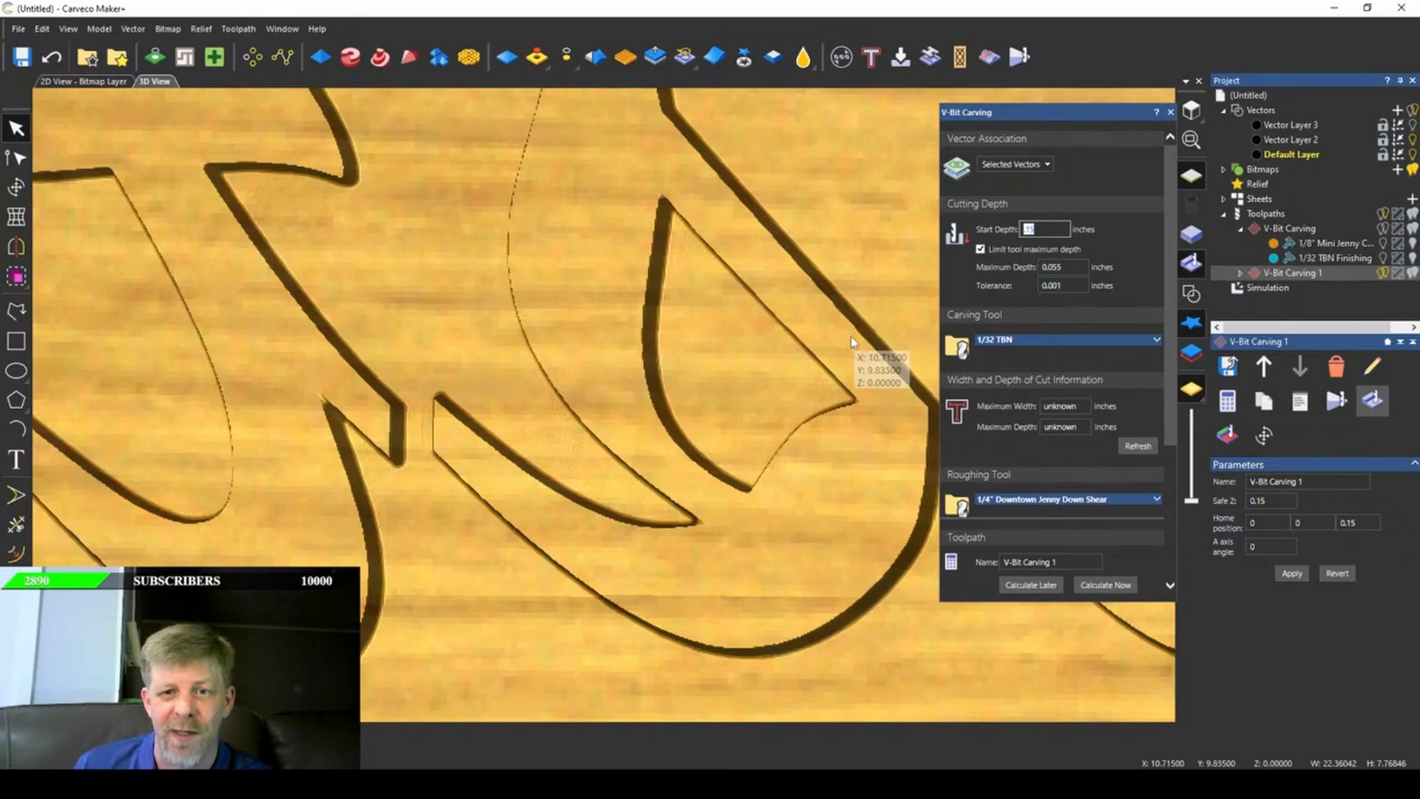
{"action": "scroll", "coordinate": [850, 342], "scroll_direction": "down", "scroll_amount": 6}
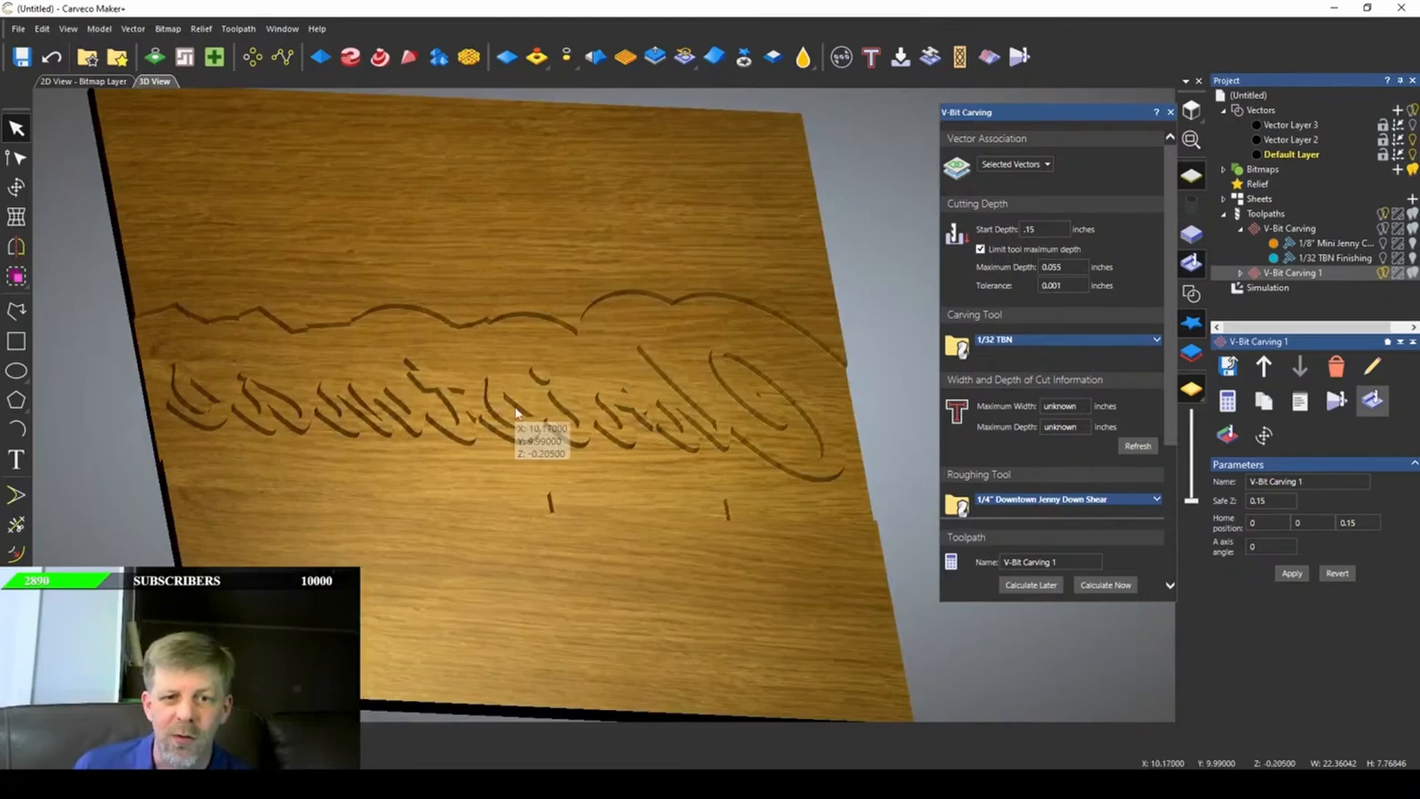
{"action": "left_click_drag", "start_coordinate": [530, 417], "coordinate": [610, 504]}
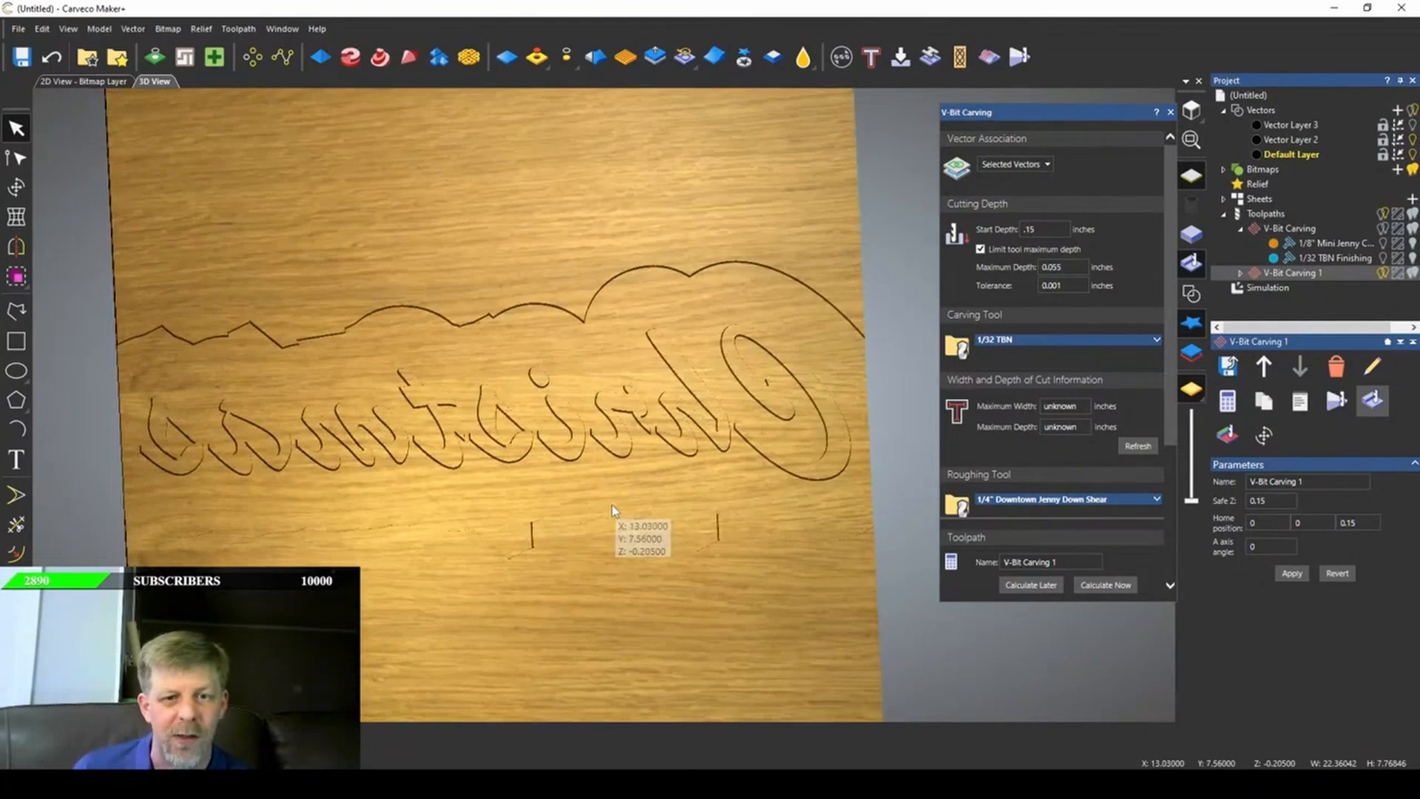
{"action": "scroll", "coordinate": [524, 447], "scroll_direction": "down", "scroll_amount": 1}
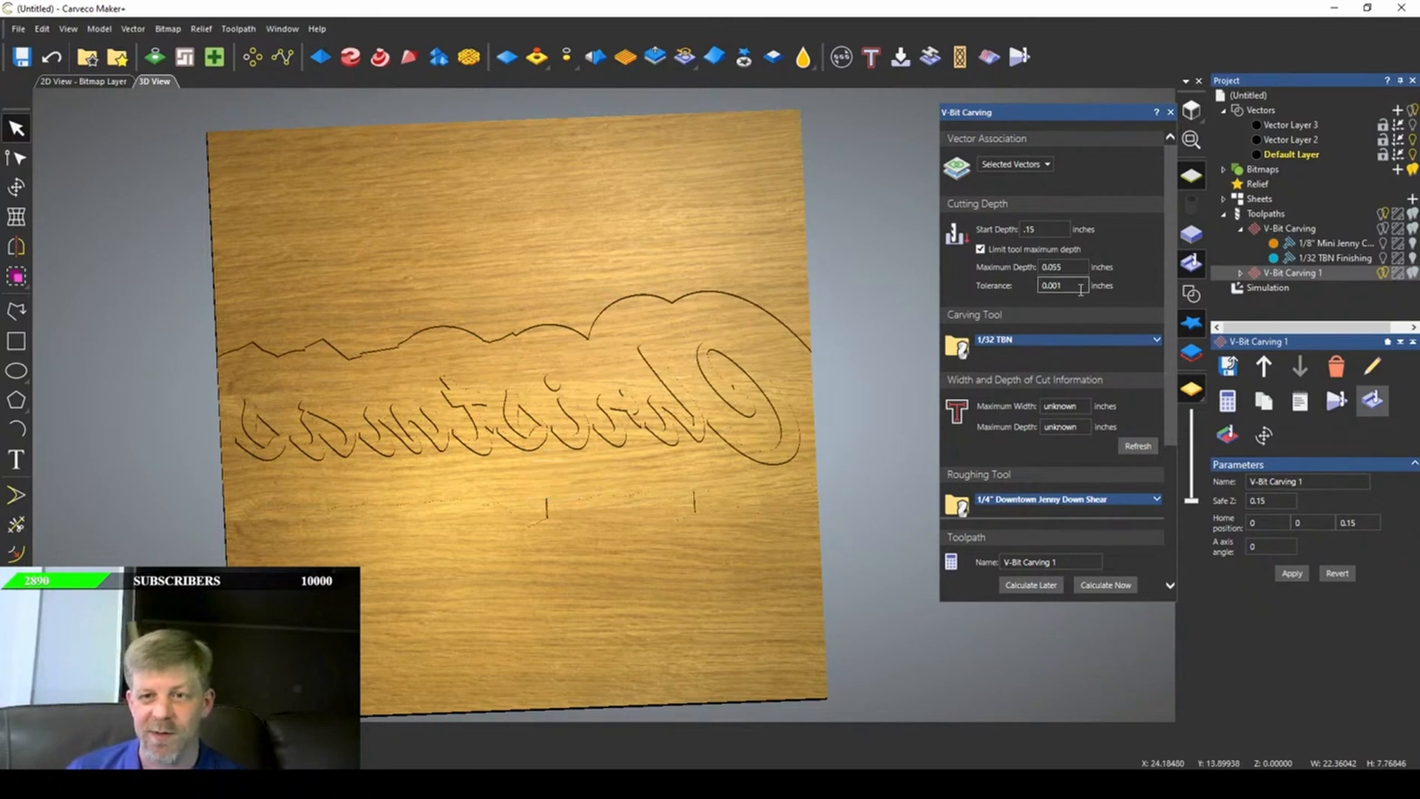
- Delete the simulation and the V-Bit Carving 1 toolpath
{"action": "left_click", "coordinate": [1268, 288]}
{"action": "left_click", "coordinate": [1337, 368]}
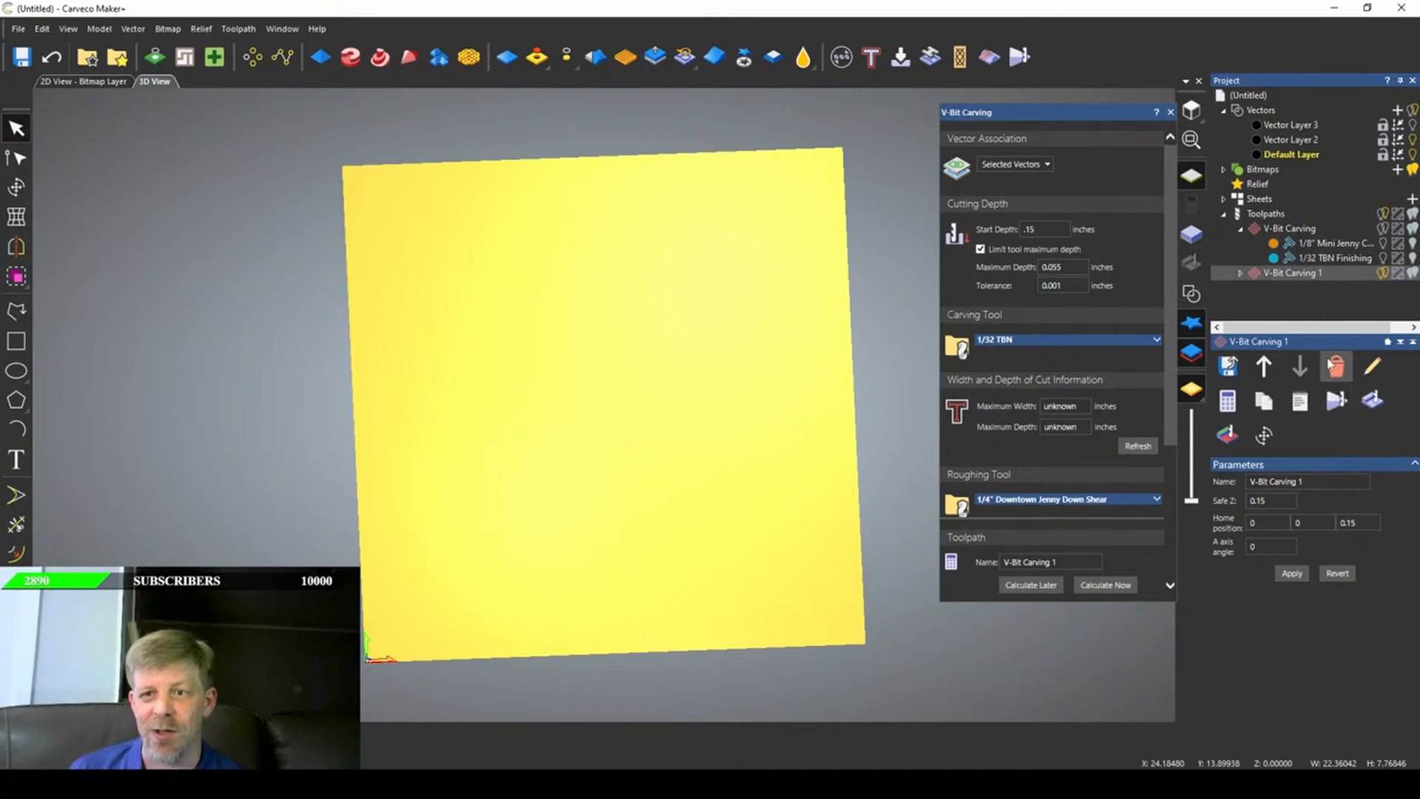
{"action": "left_click", "coordinate": [1336, 368]}
{"action": "left_click", "coordinate": [731, 424]}
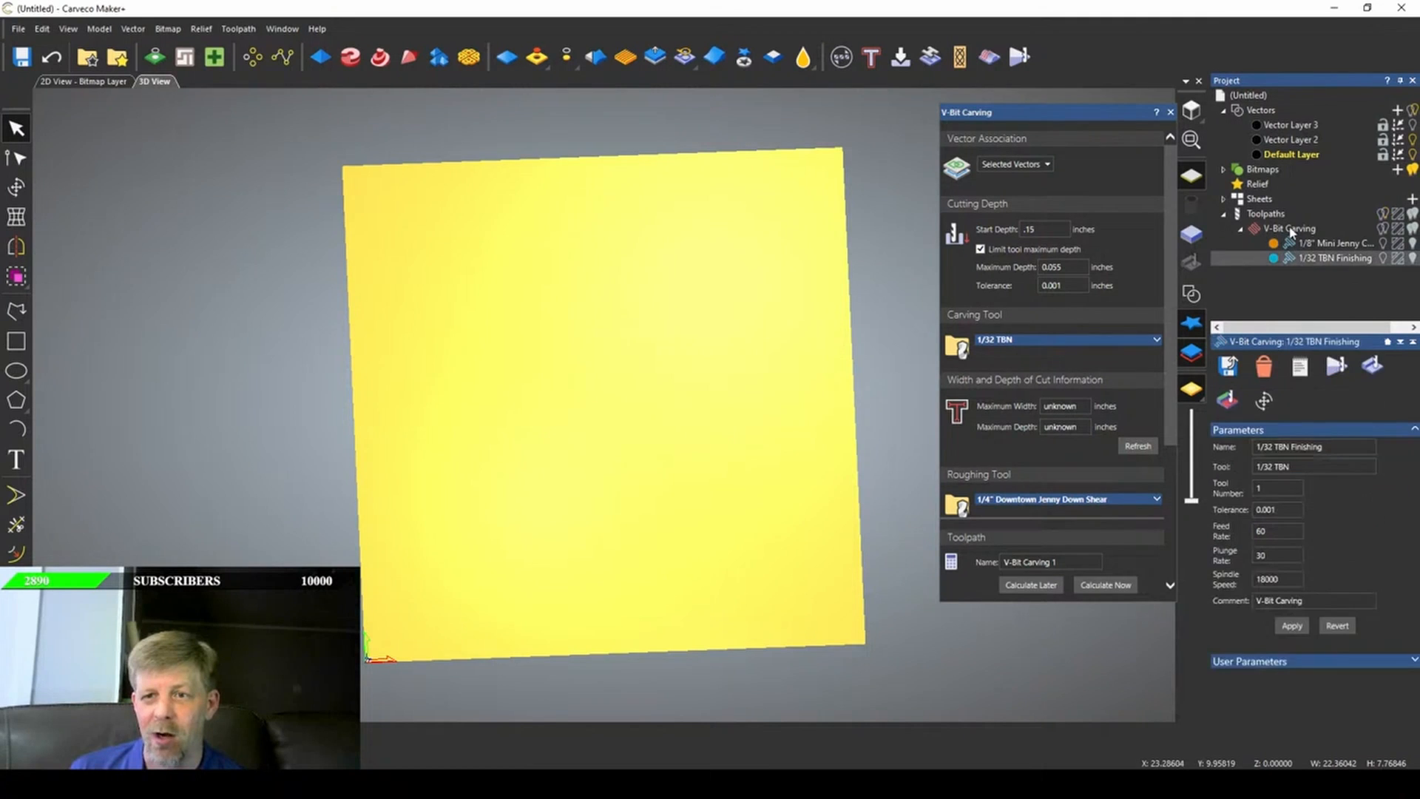
- Delete the remaining V-Bit Carving toolpath group together with its two tool passes
{"action": "left_click", "coordinate": [1296, 228]}
{"action": "left_click", "coordinate": [1336, 367]}
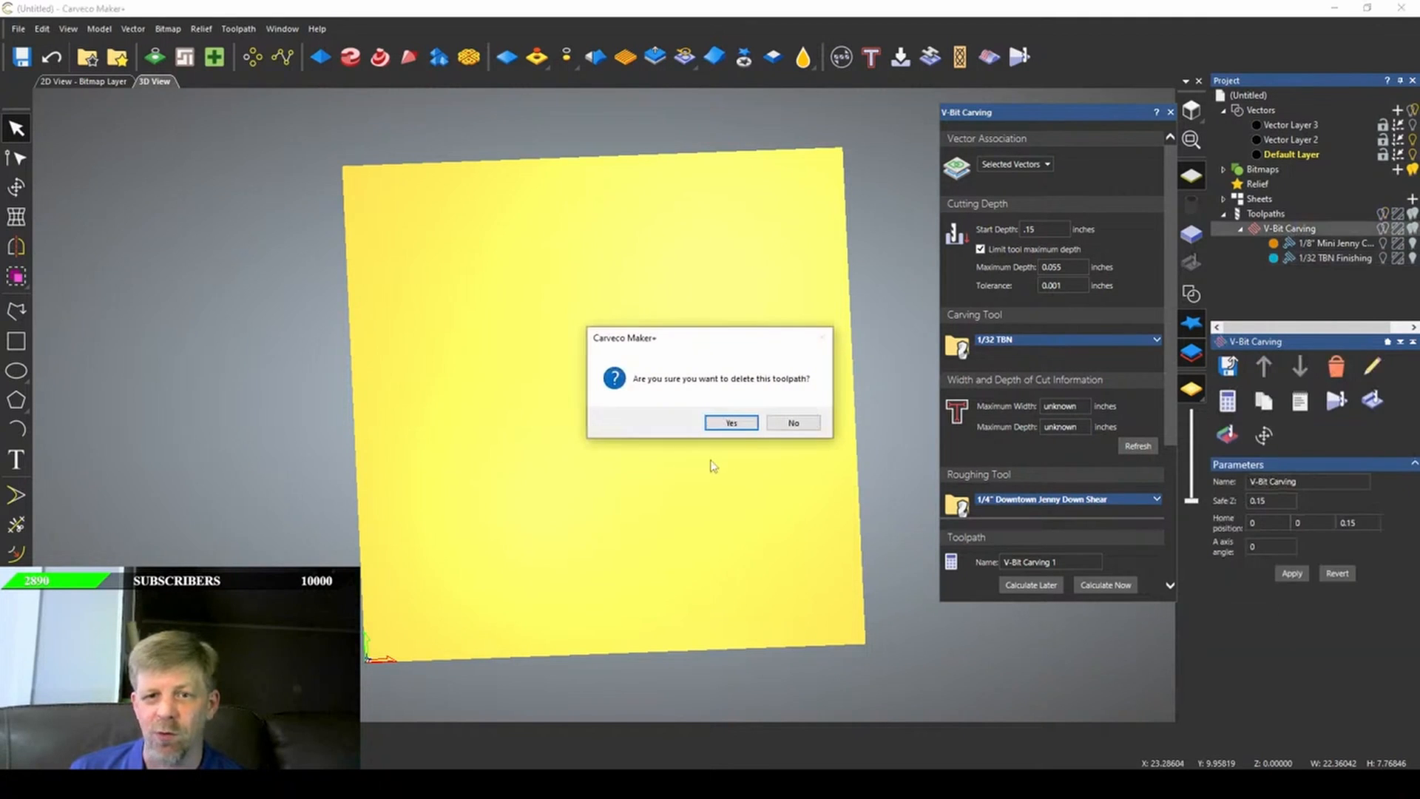
{"action": "left_click", "coordinate": [729, 422]}
- Reveal and delete the mirrored plug's offset outline, and make Vector Layer 3 the active layer
{"action": "left_click", "coordinate": [1413, 140]}
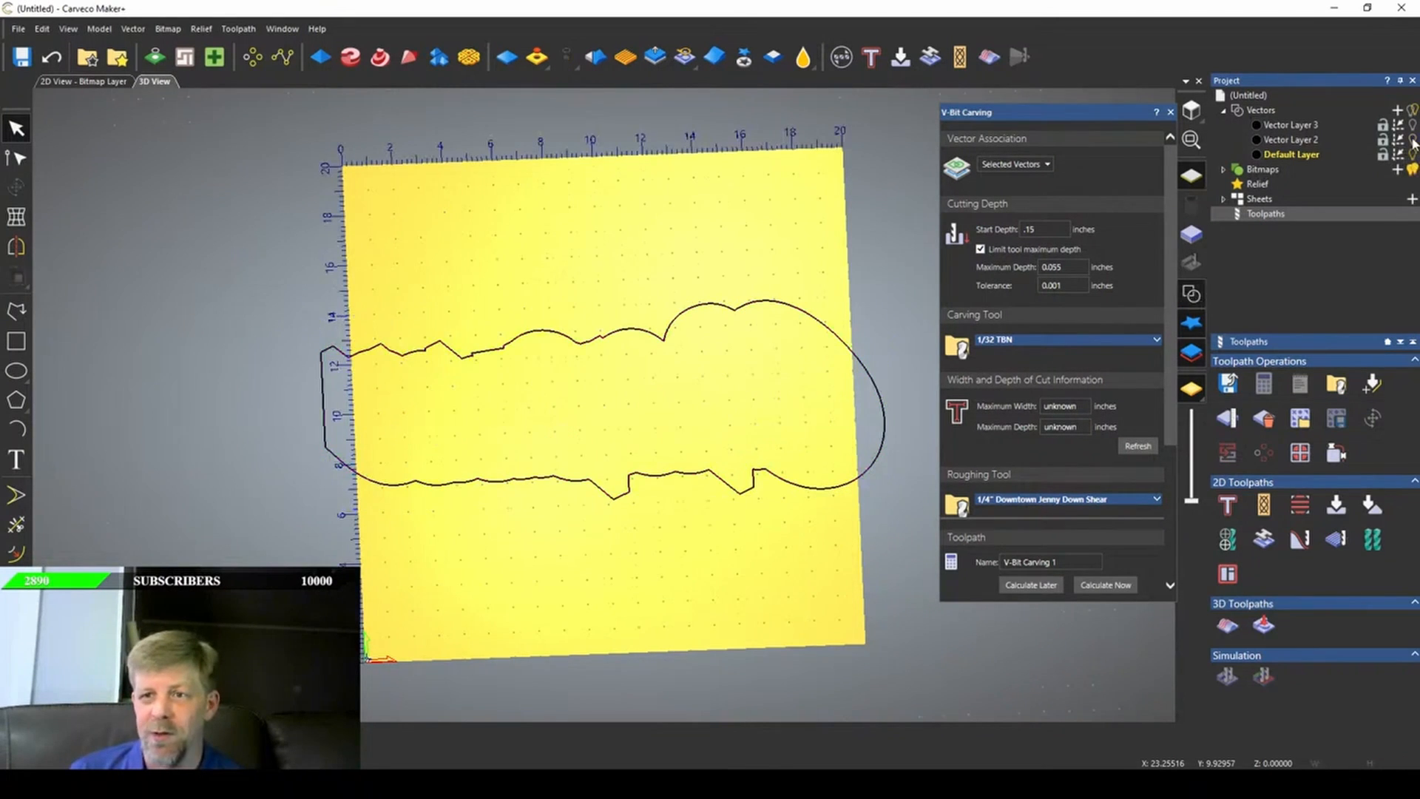
{"action": "left_click_drag", "start_coordinate": [222, 259], "coordinate": [926, 552]}
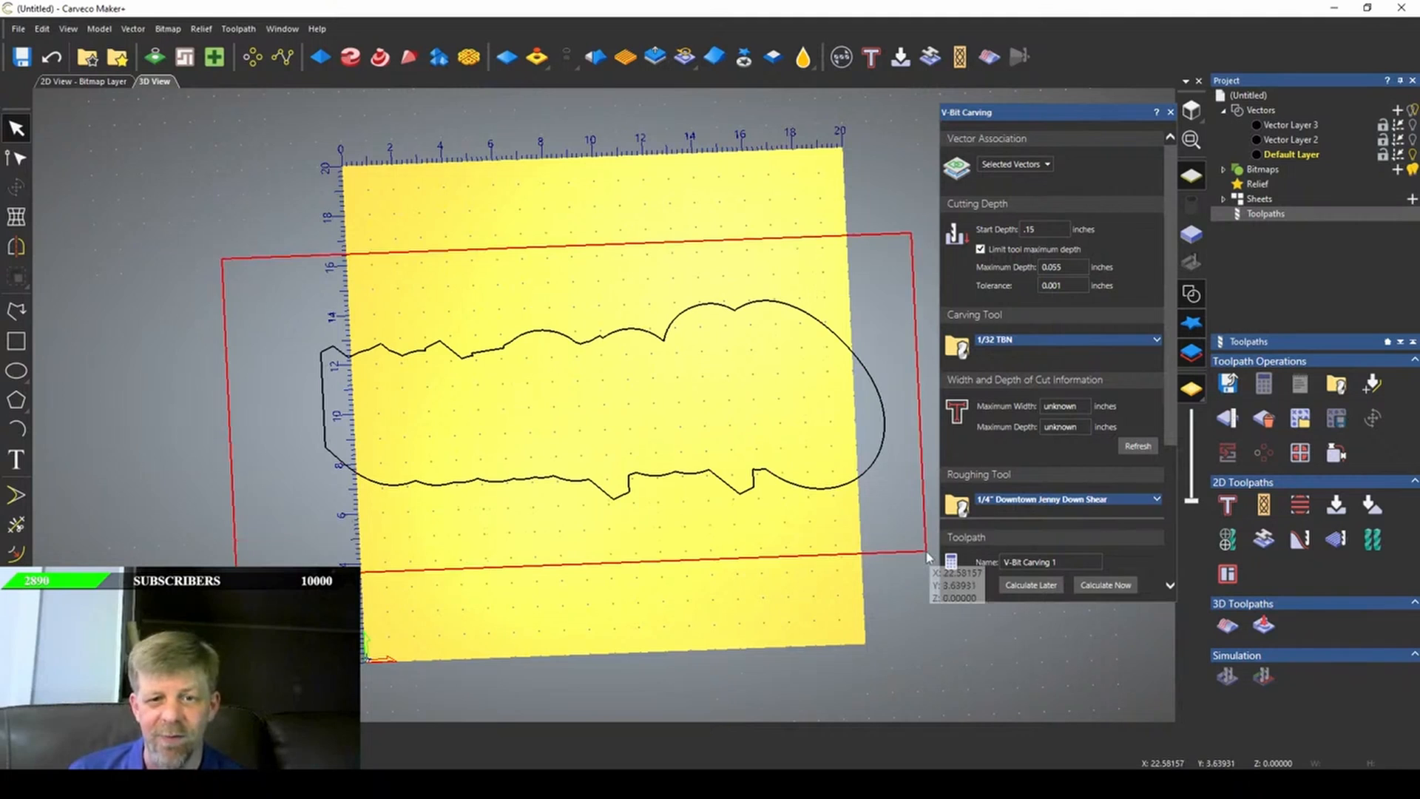
{"action": "key", "text": "Delete"}
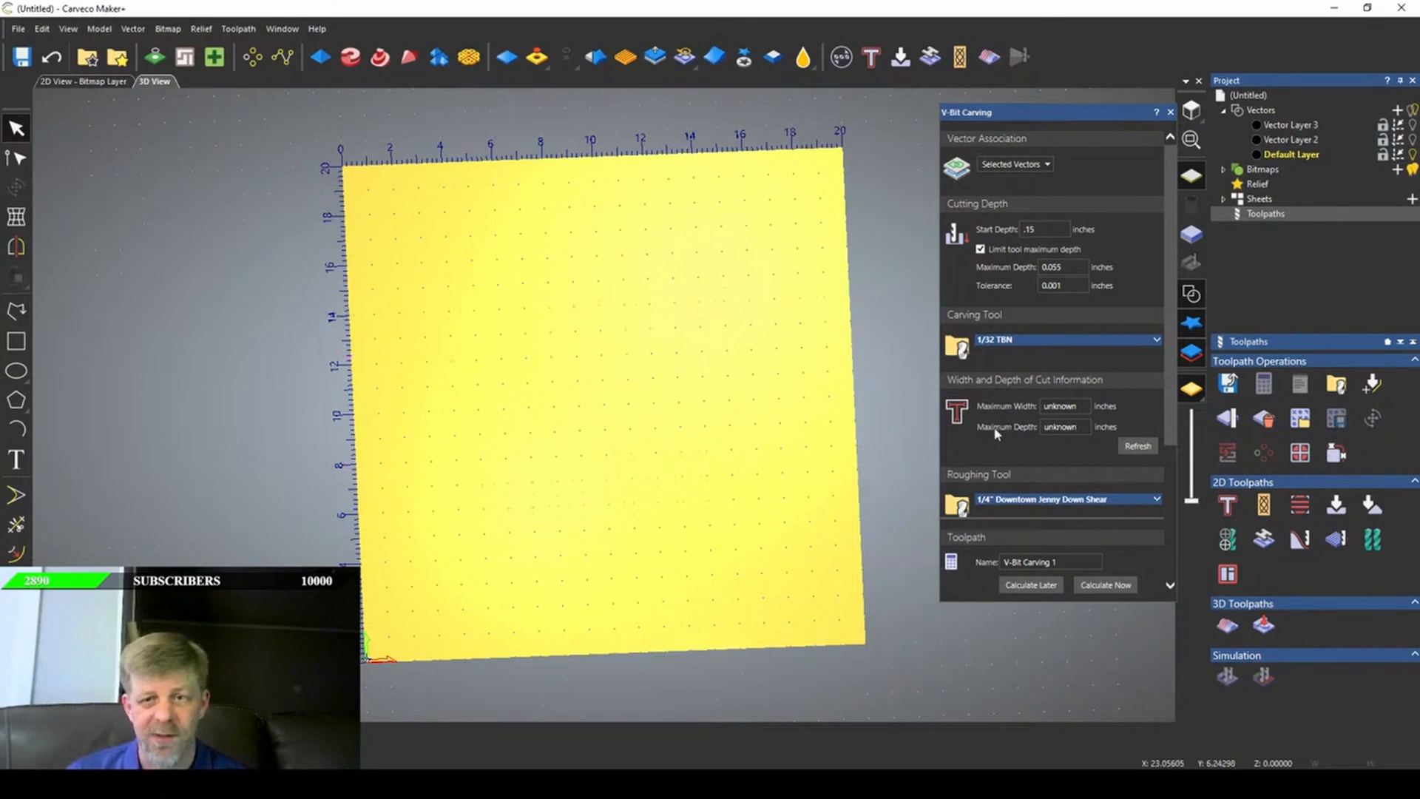
{"action": "left_click", "coordinate": [1321, 126]}
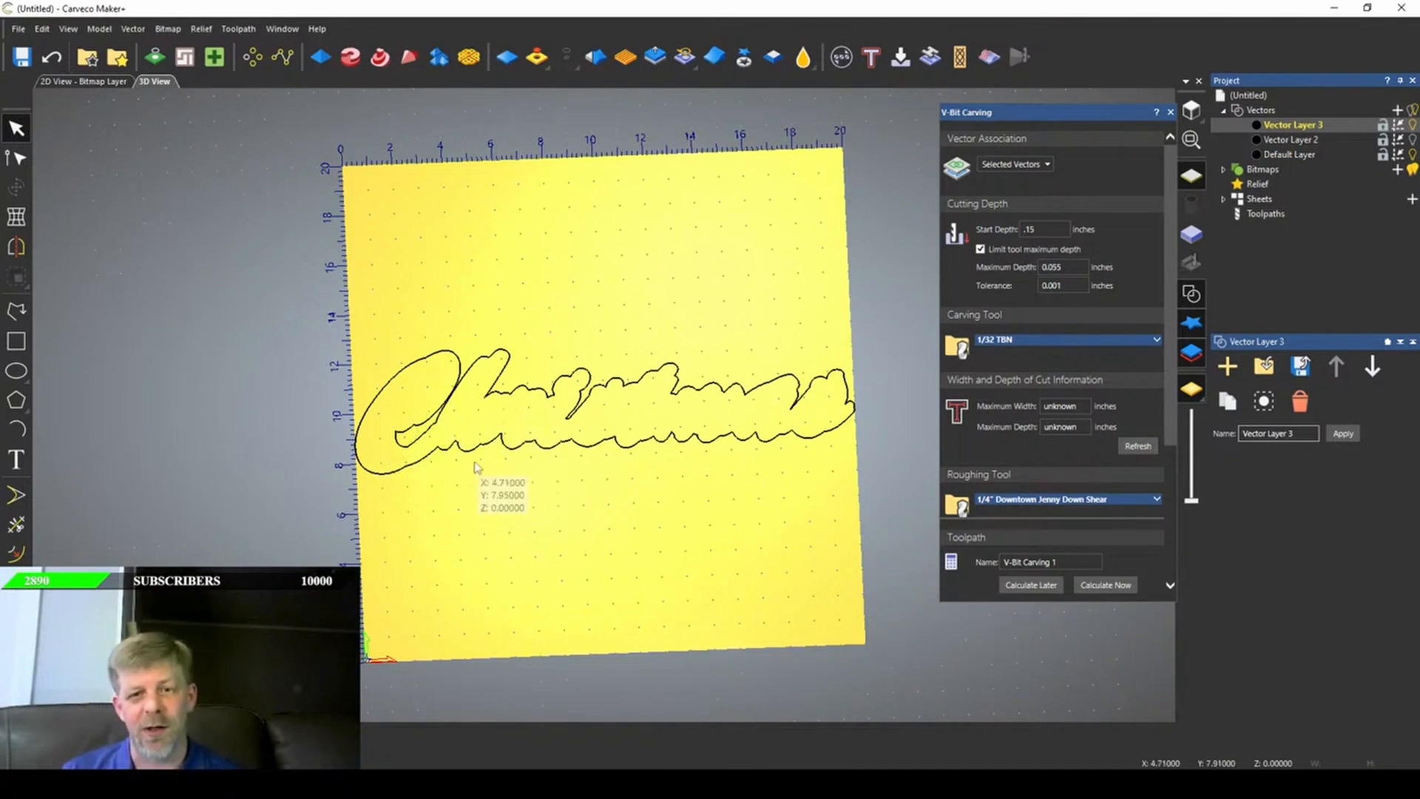
- Examine how close the Christmas outline runs to both side edges of the material
{"action": "scroll", "coordinate": [474, 444], "scroll_direction": "up", "scroll_amount": 4}
{"action": "scroll", "coordinate": [459, 455], "scroll_direction": "down", "scroll_amount": 1}
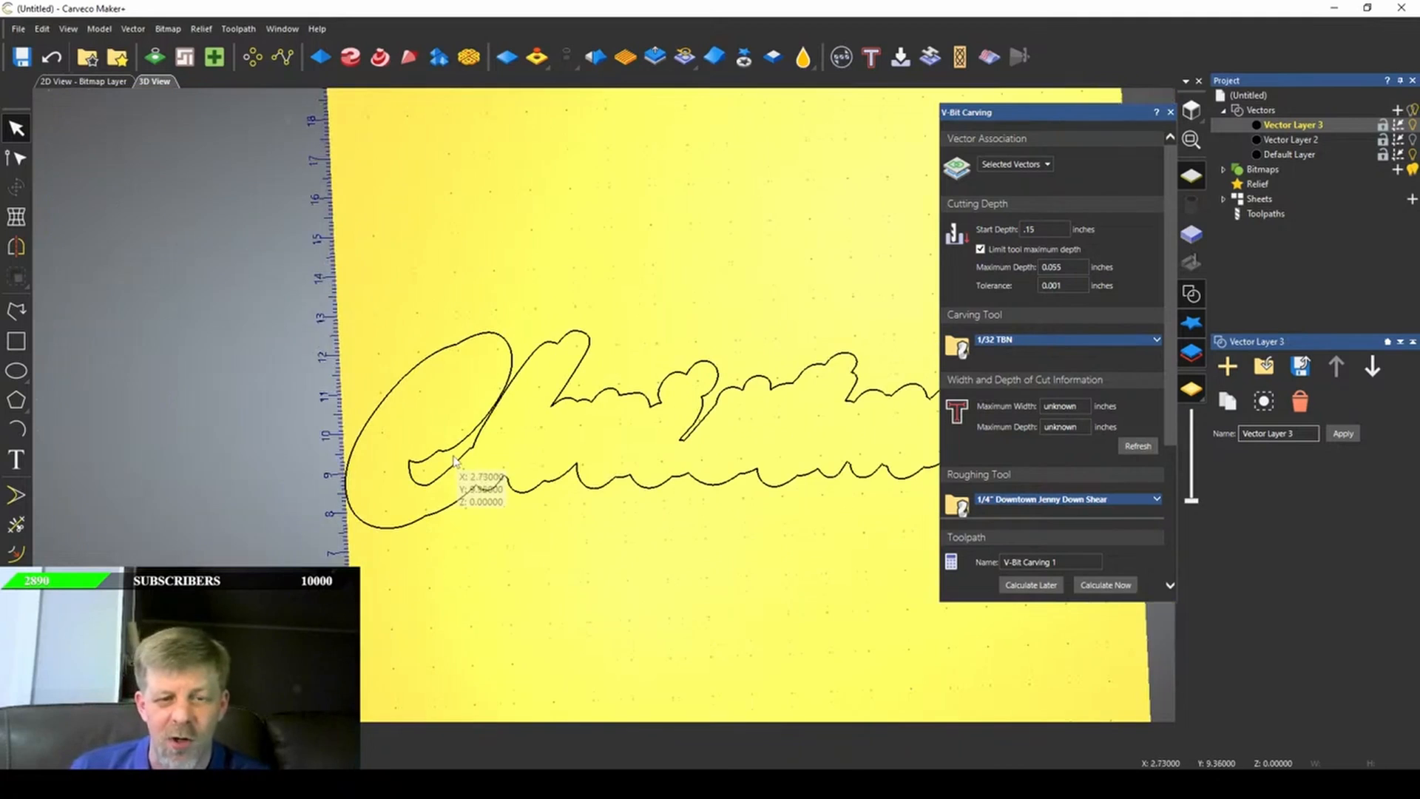
{"action": "scroll", "coordinate": [454, 459], "scroll_direction": "down", "scroll_amount": 5}
{"action": "scroll", "coordinate": [474, 464], "scroll_direction": "up", "scroll_amount": 5}
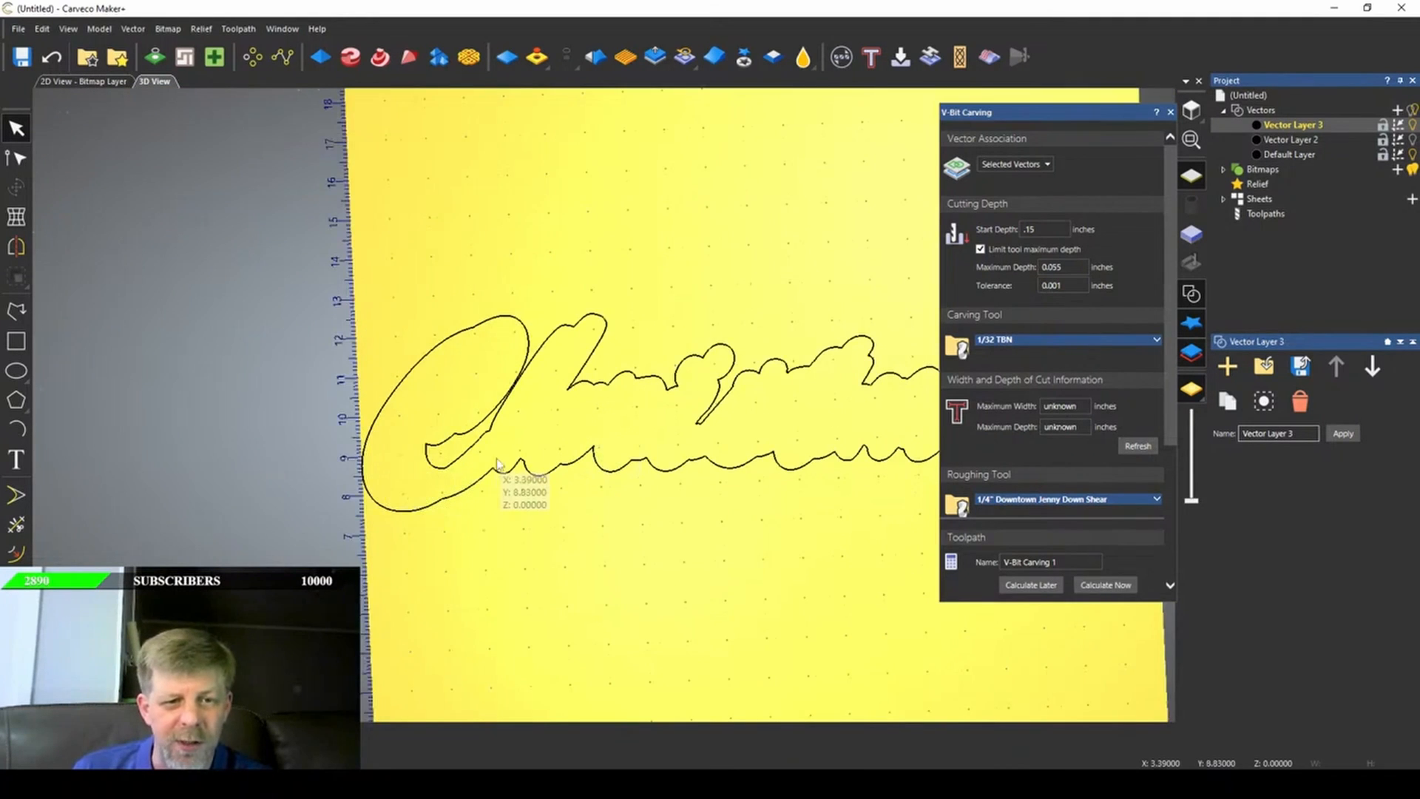
{"action": "scroll", "coordinate": [497, 463], "scroll_direction": "down", "scroll_amount": 2}
{"action": "scroll", "coordinate": [569, 440], "scroll_direction": "up", "scroll_amount": 5}
{"action": "scroll", "coordinate": [564, 441], "scroll_direction": "down", "scroll_amount": 2}
{"action": "scroll", "coordinate": [295, 442], "scroll_direction": "down", "scroll_amount": 2}
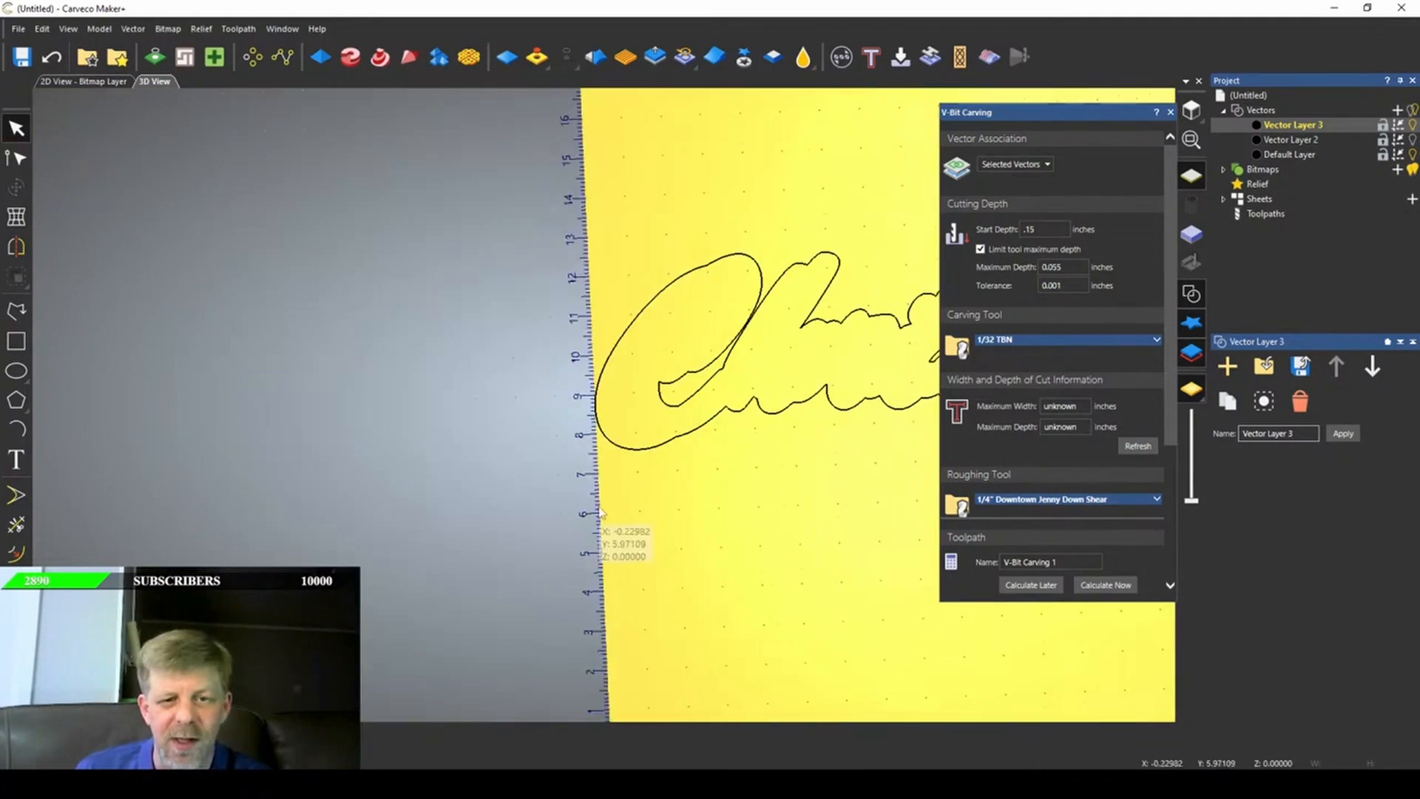
{"action": "scroll", "coordinate": [621, 518], "scroll_direction": "down", "scroll_amount": 3}
{"action": "scroll", "coordinate": [810, 363], "scroll_direction": "up", "scroll_amount": 6}
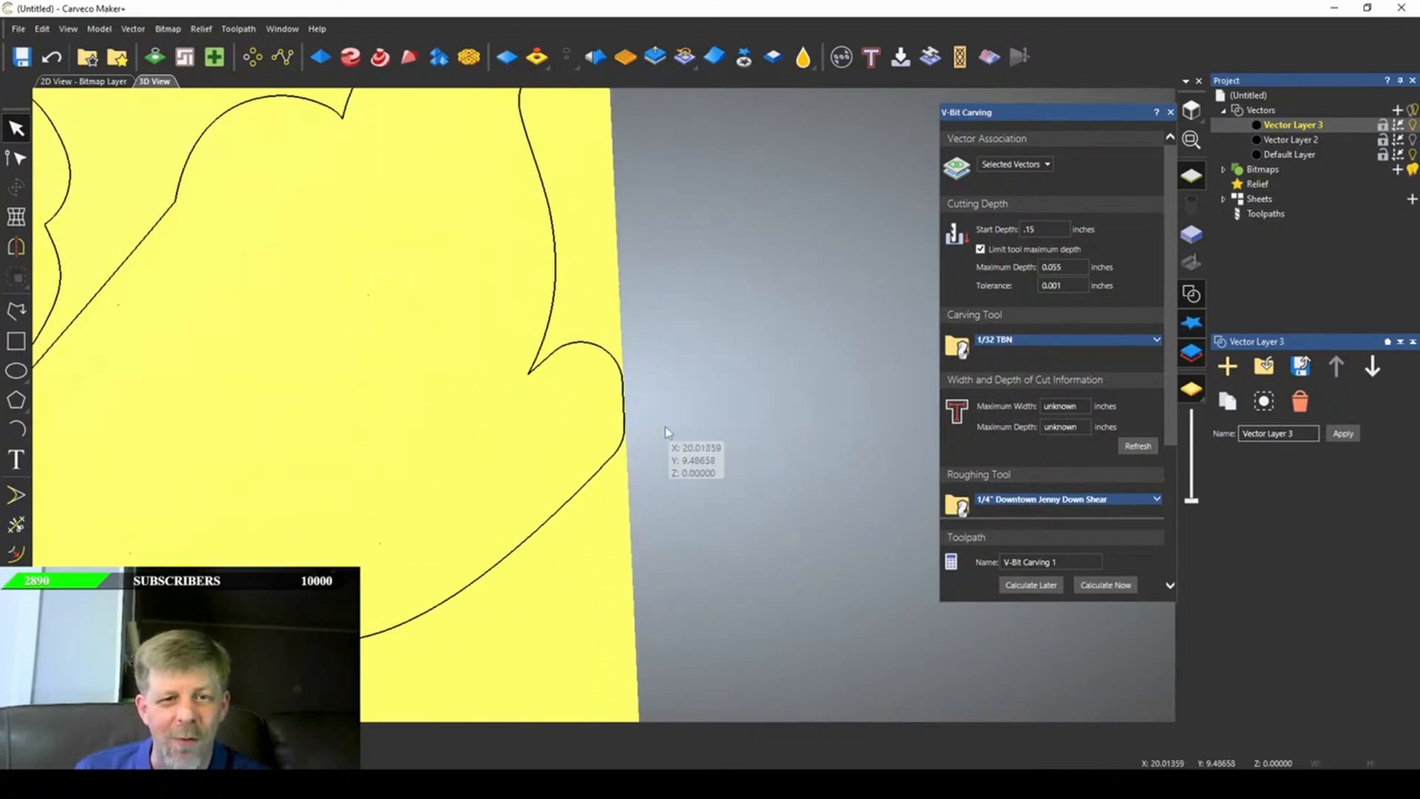
{"action": "scroll", "coordinate": [477, 466], "scroll_direction": "down", "scroll_amount": 5}
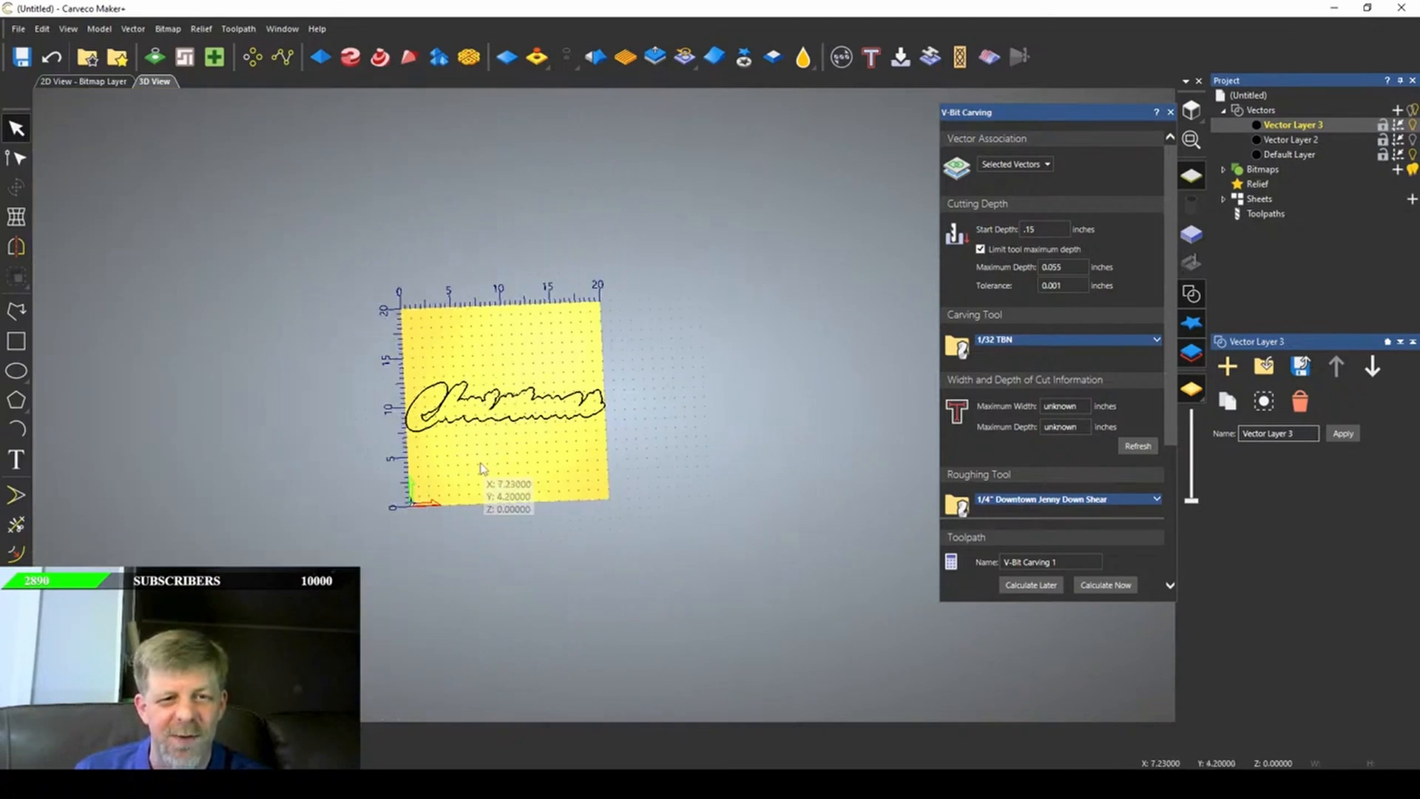
- Add a symmetrical 1 inch border around the model
{"action": "left_click", "coordinate": [101, 30]}
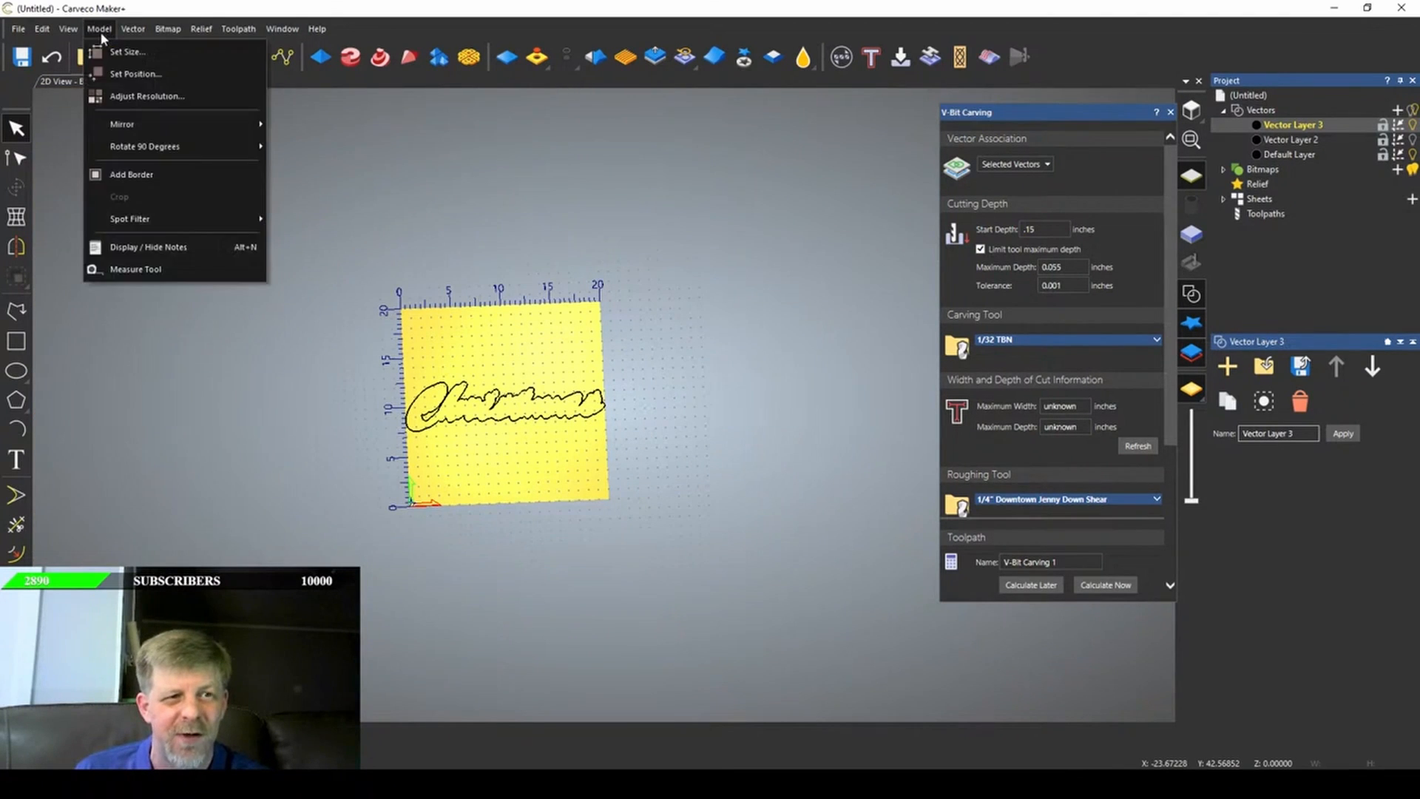
{"action": "left_click", "coordinate": [131, 175]}
{"action": "left_click", "coordinate": [760, 374]}
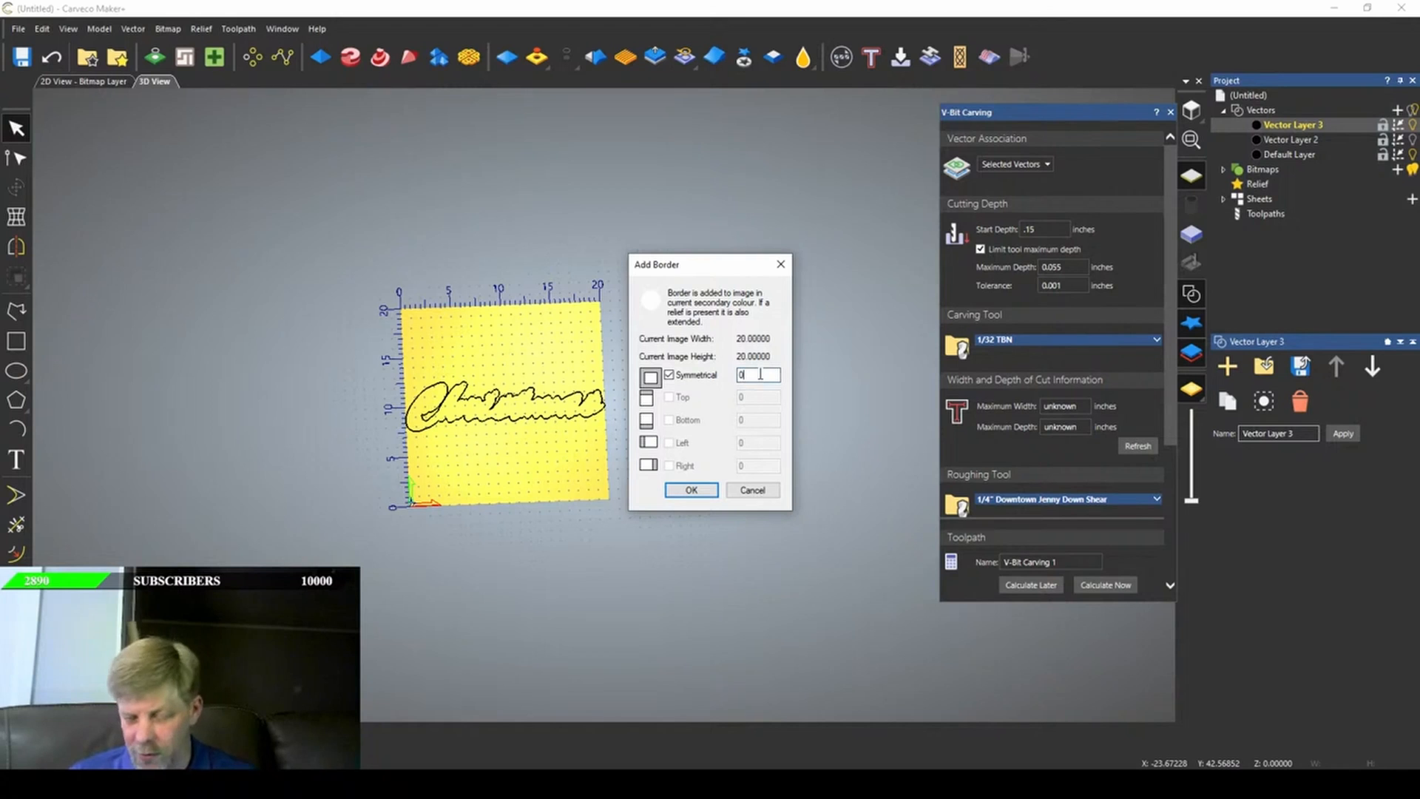
{"action": "key", "text": "BackSpace"}
{"action": "type", "text": "1"}
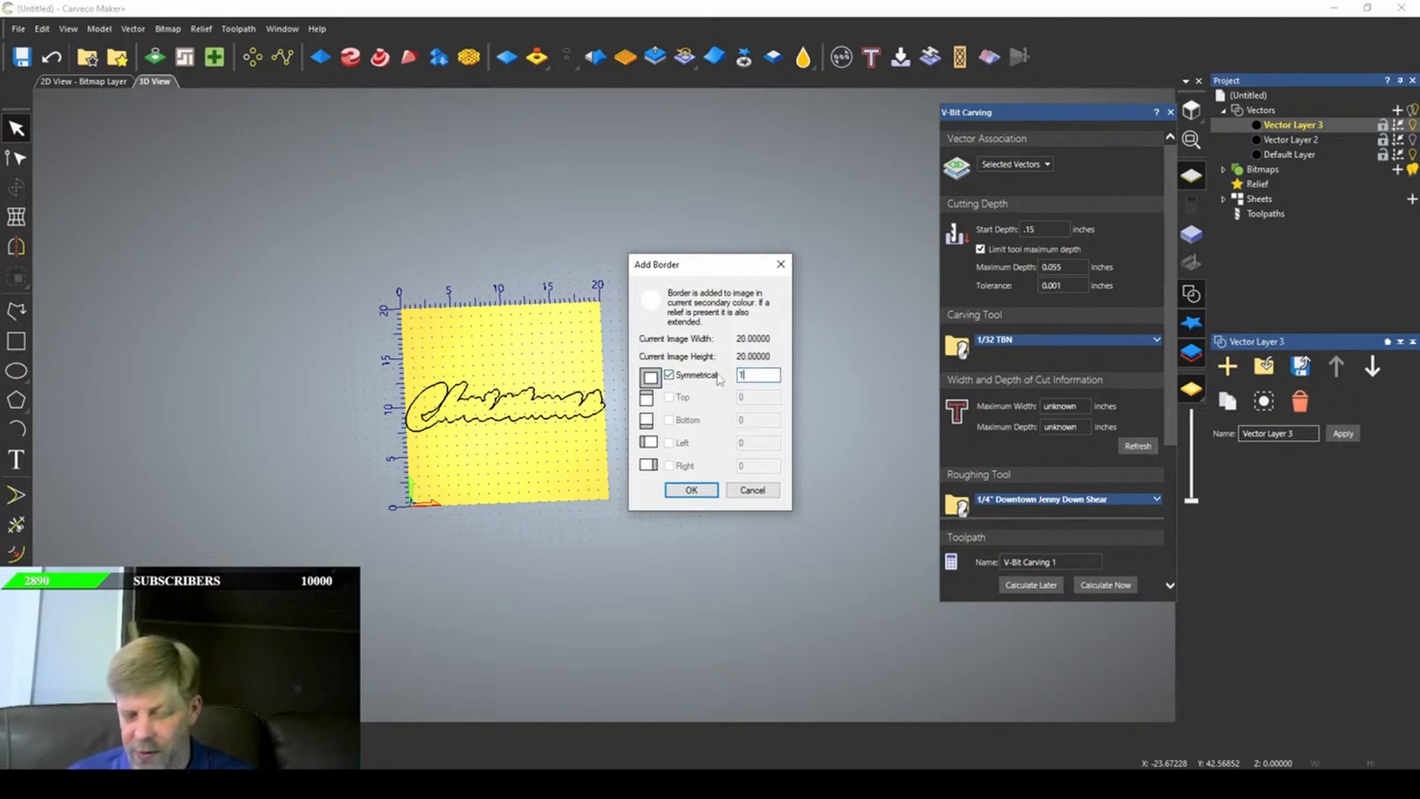
{"action": "left_click", "coordinate": [691, 491]}
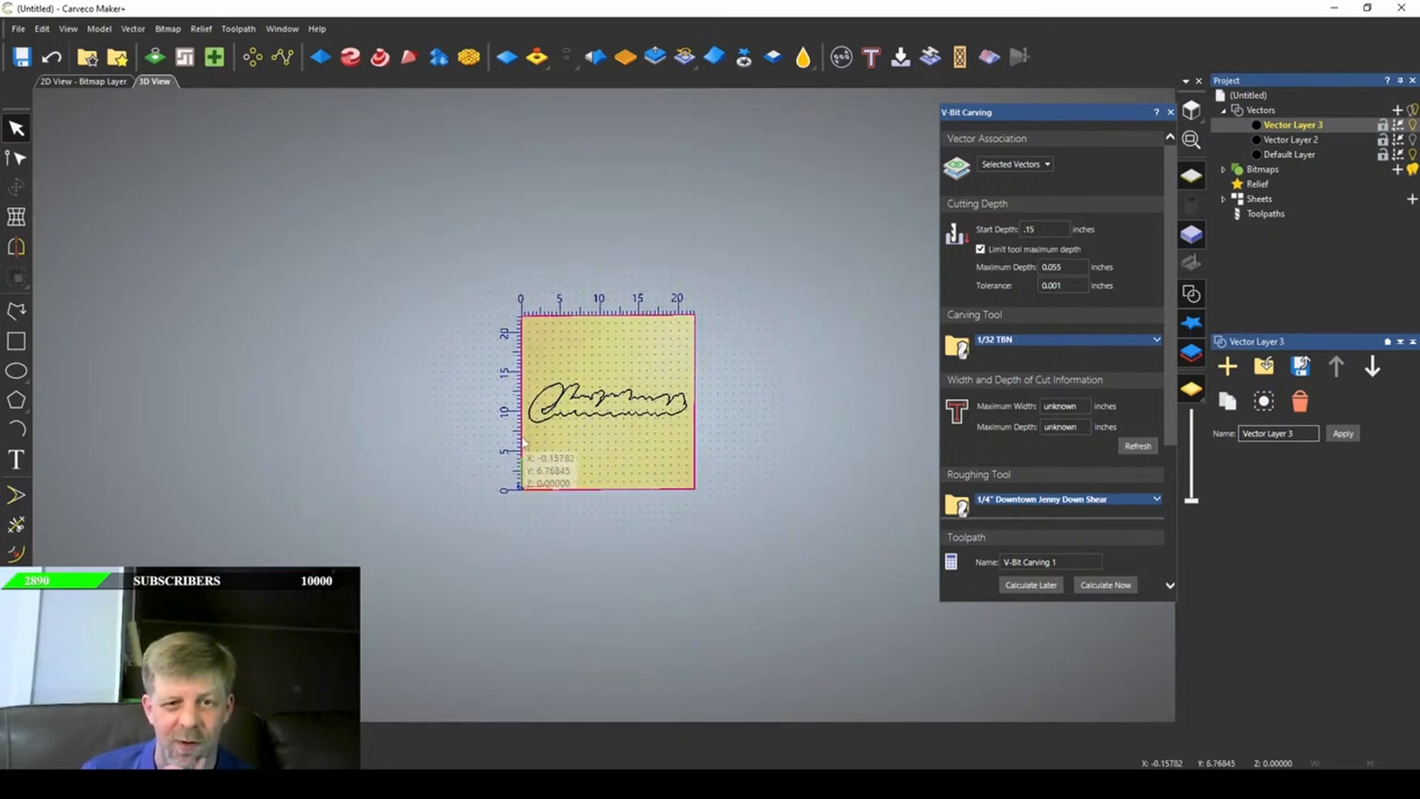
- Choose the 90° V 1/2 DIAMETER 1/4 SHANK bit as the carving tool for the V-Bit Carving
{"action": "scroll", "coordinate": [579, 414], "scroll_direction": "up", "scroll_amount": 2}
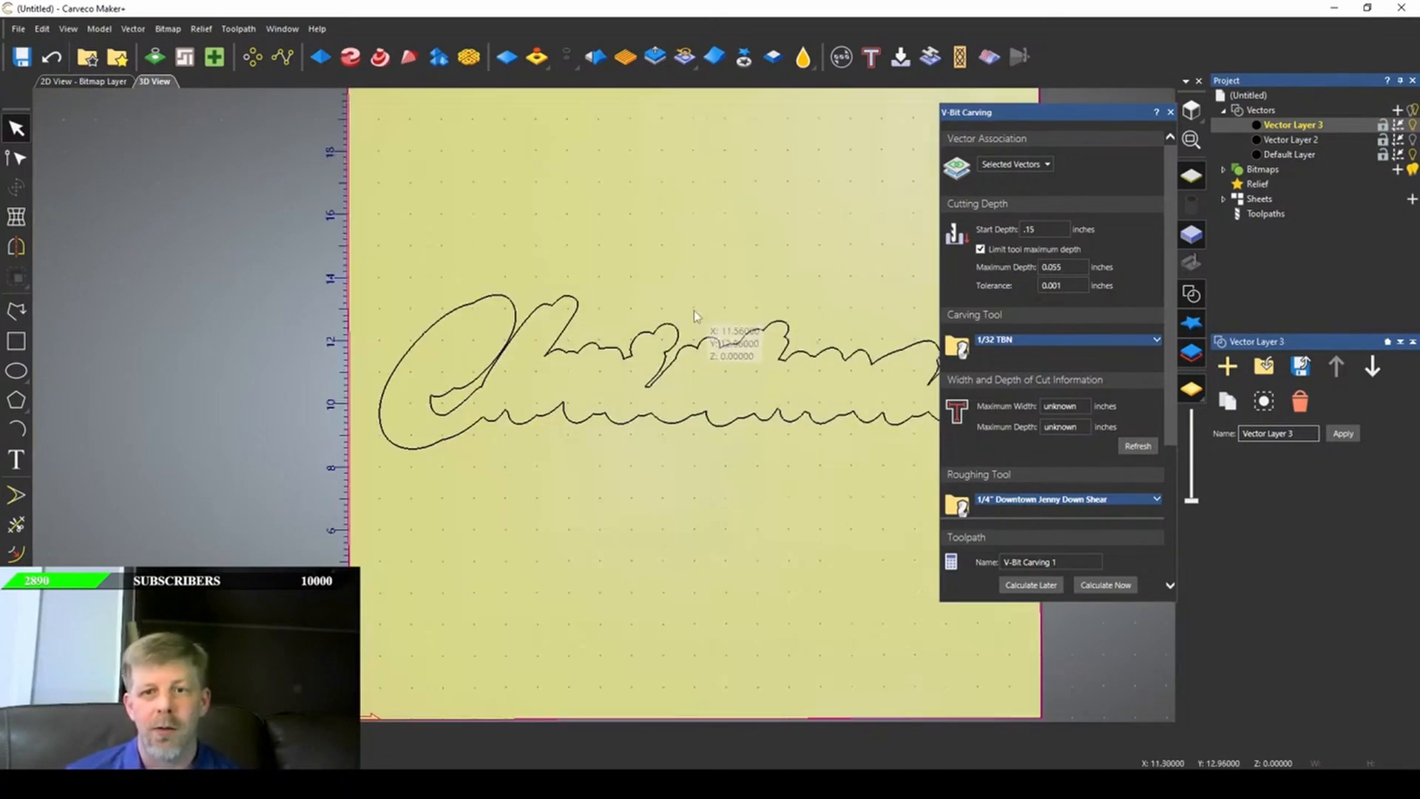
{"action": "scroll", "coordinate": [693, 312], "scroll_direction": "down", "scroll_amount": 1}
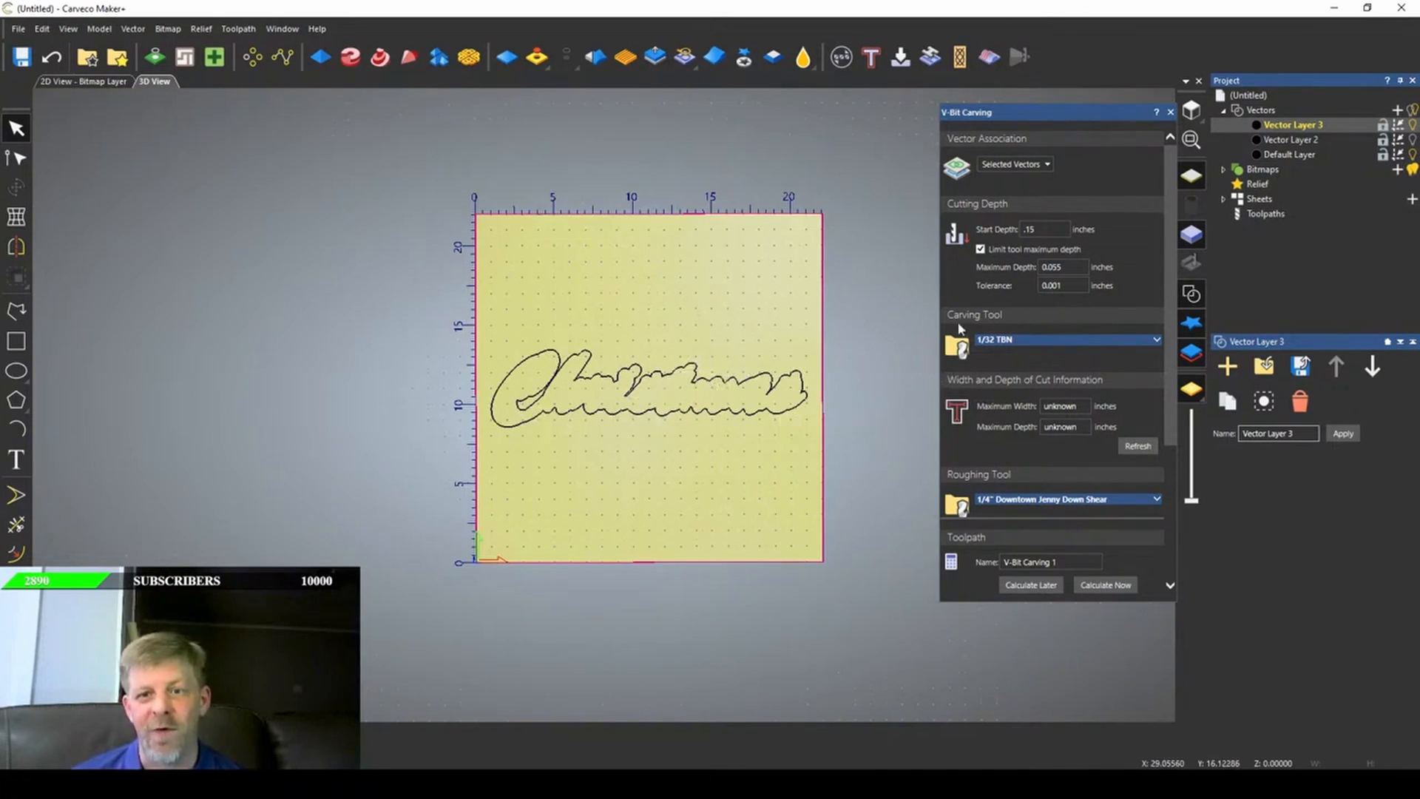
{"action": "left_click", "coordinate": [1084, 341]}
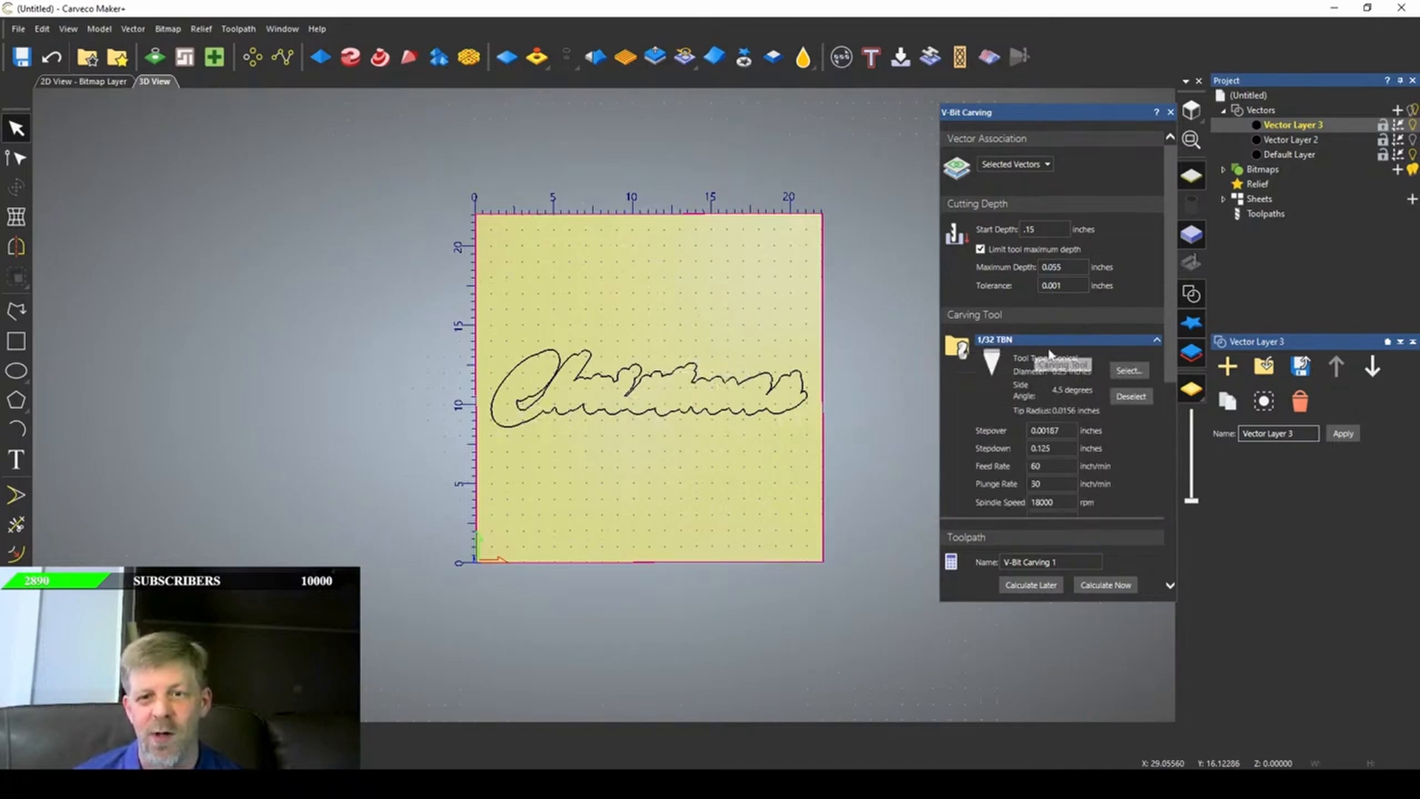
{"action": "left_click", "coordinate": [1128, 370]}
{"action": "scroll", "coordinate": [560, 370], "scroll_direction": "down", "scroll_amount": 5}
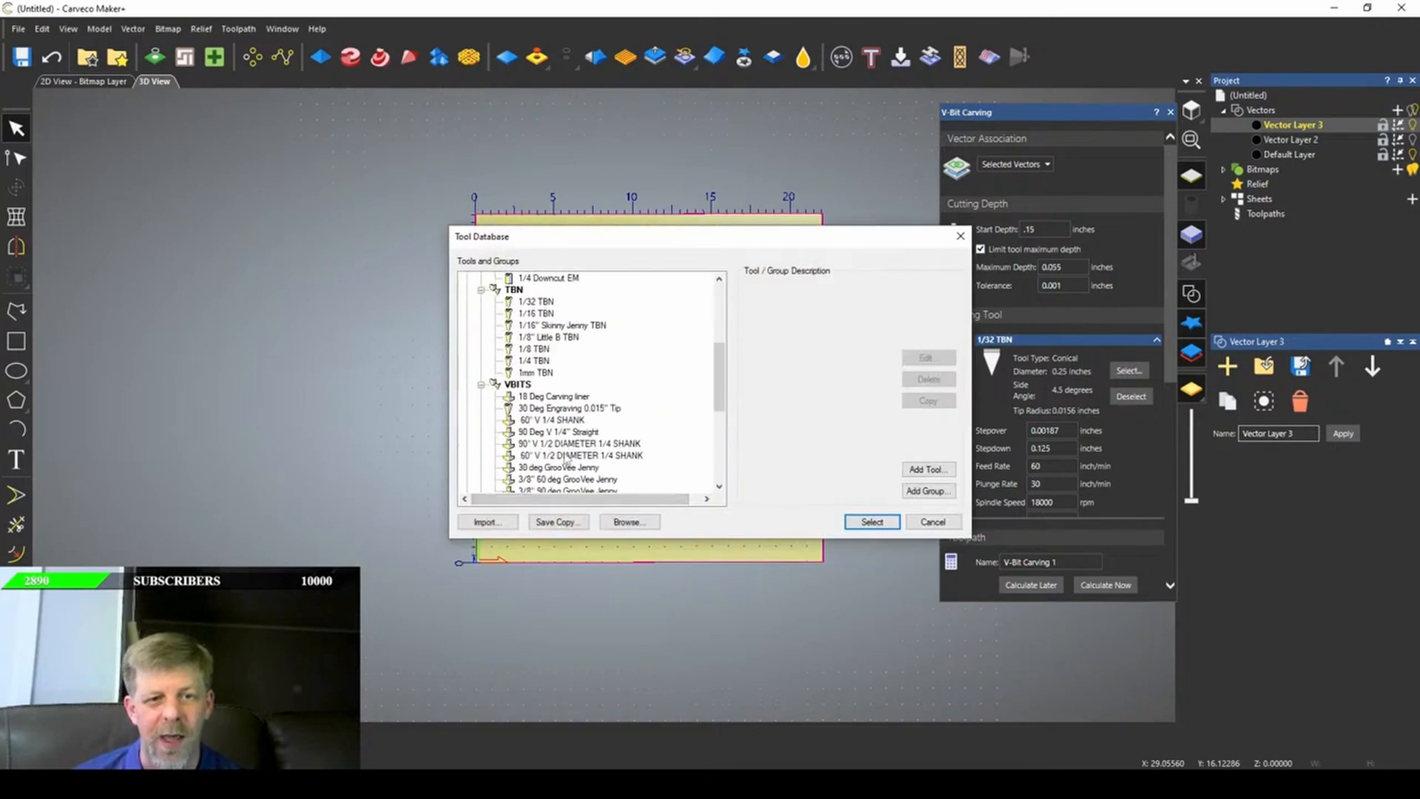
{"action": "left_click", "coordinate": [563, 443]}
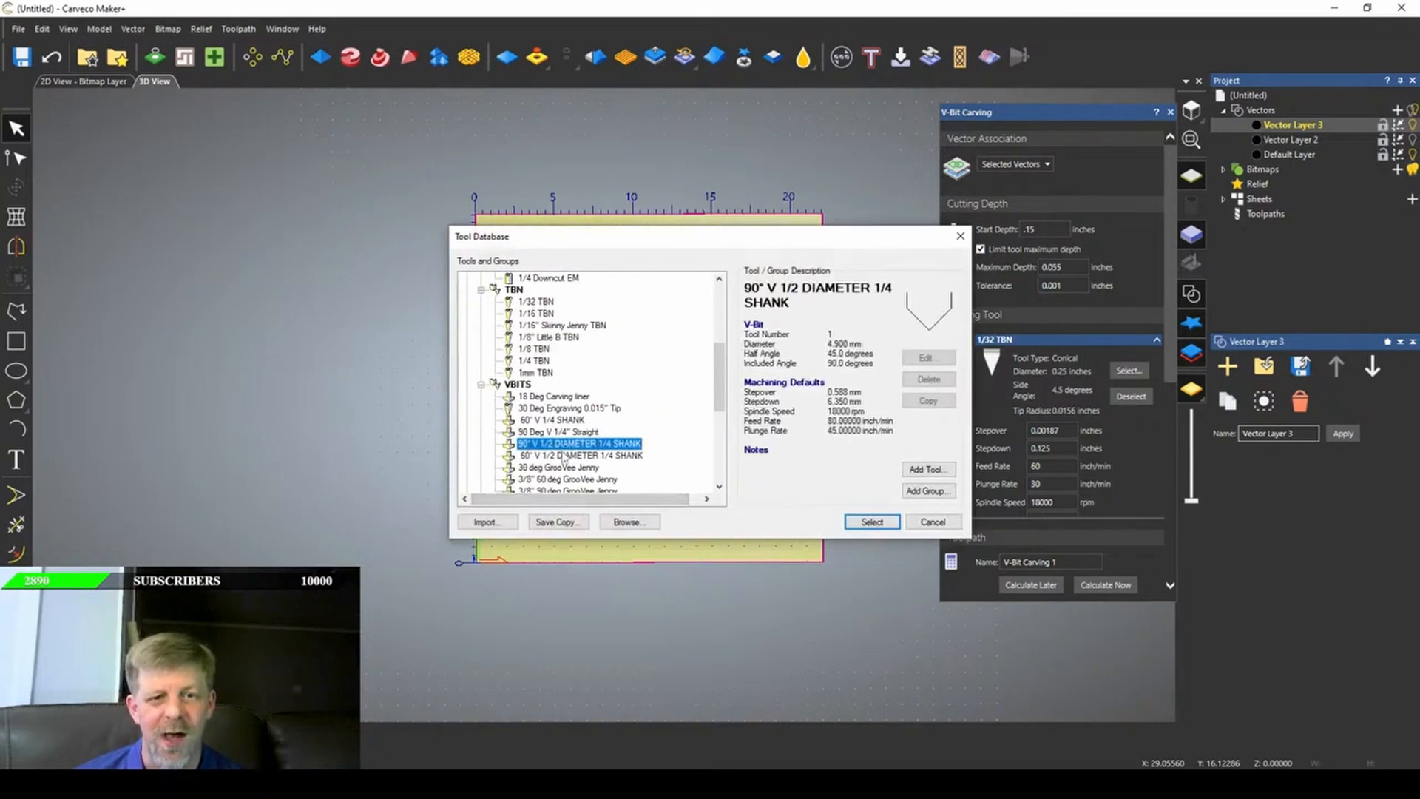
{"action": "left_click", "coordinate": [872, 522]}
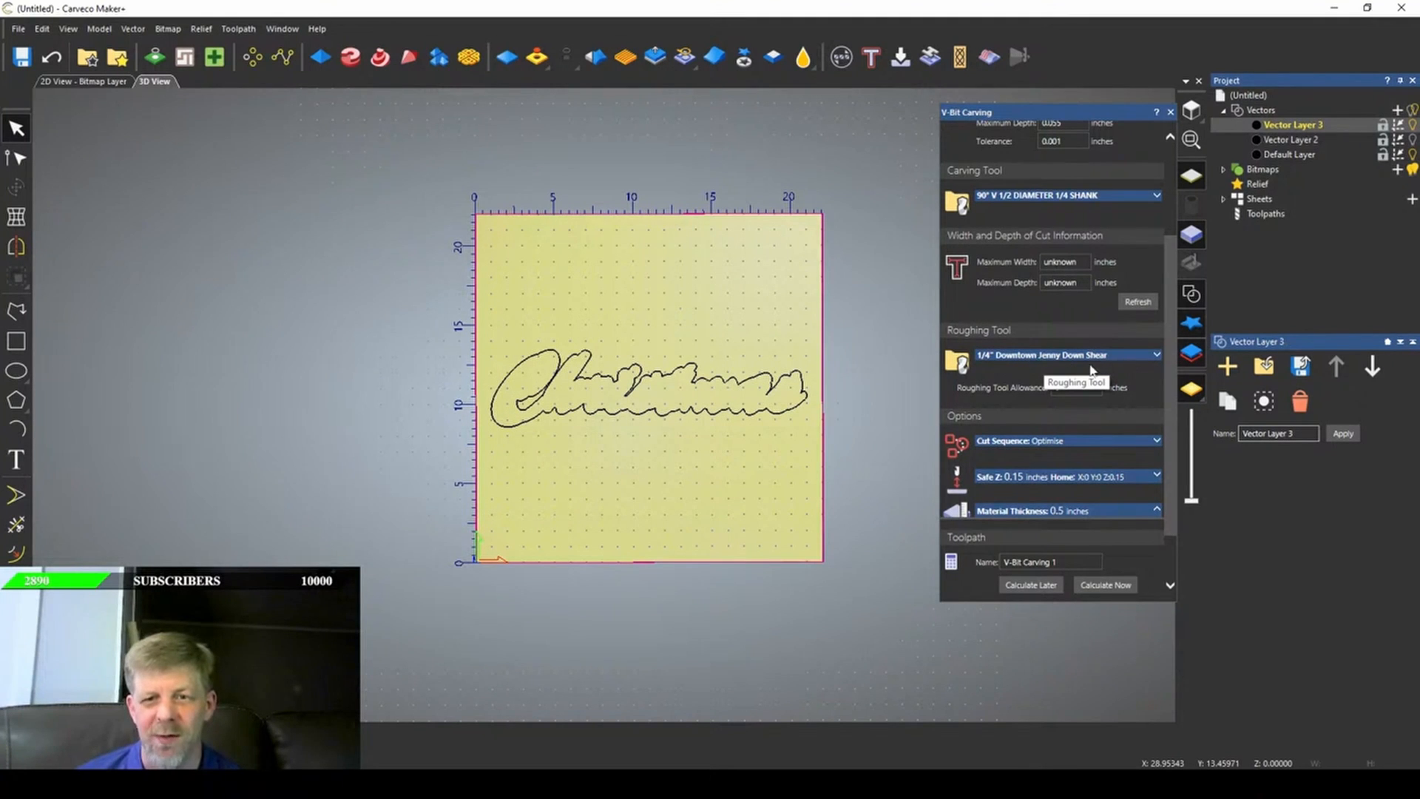
- Set the material thickness to 1 inch with the origin at the top of the block
{"action": "scroll", "coordinate": [1045, 284], "scroll_direction": "up", "scroll_amount": 3}
{"action": "scroll", "coordinate": [1046, 284], "scroll_direction": "down", "scroll_amount": 3}
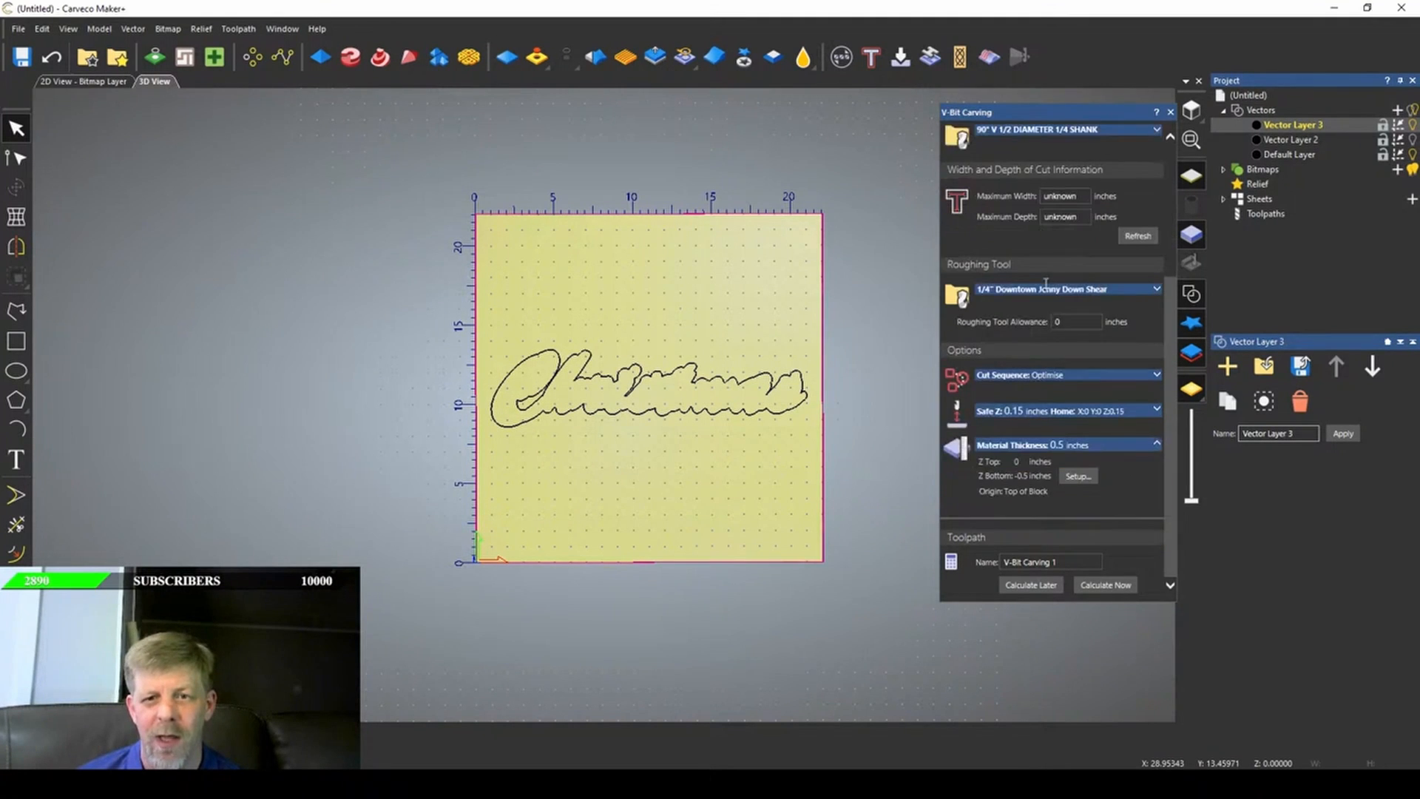
{"action": "left_click", "coordinate": [1155, 449]}
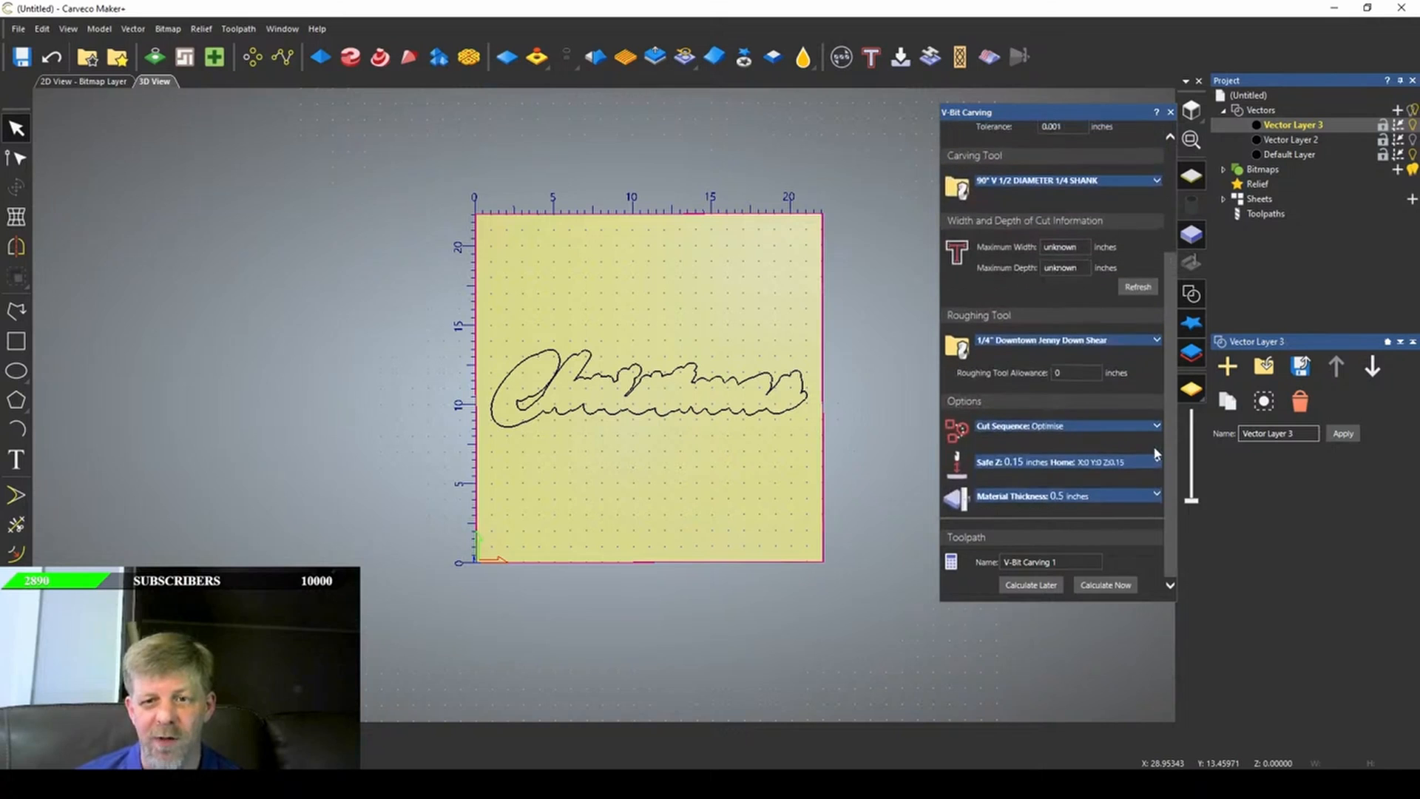
{"action": "left_click", "coordinate": [1099, 498]}
{"action": "left_click", "coordinate": [1079, 477]}
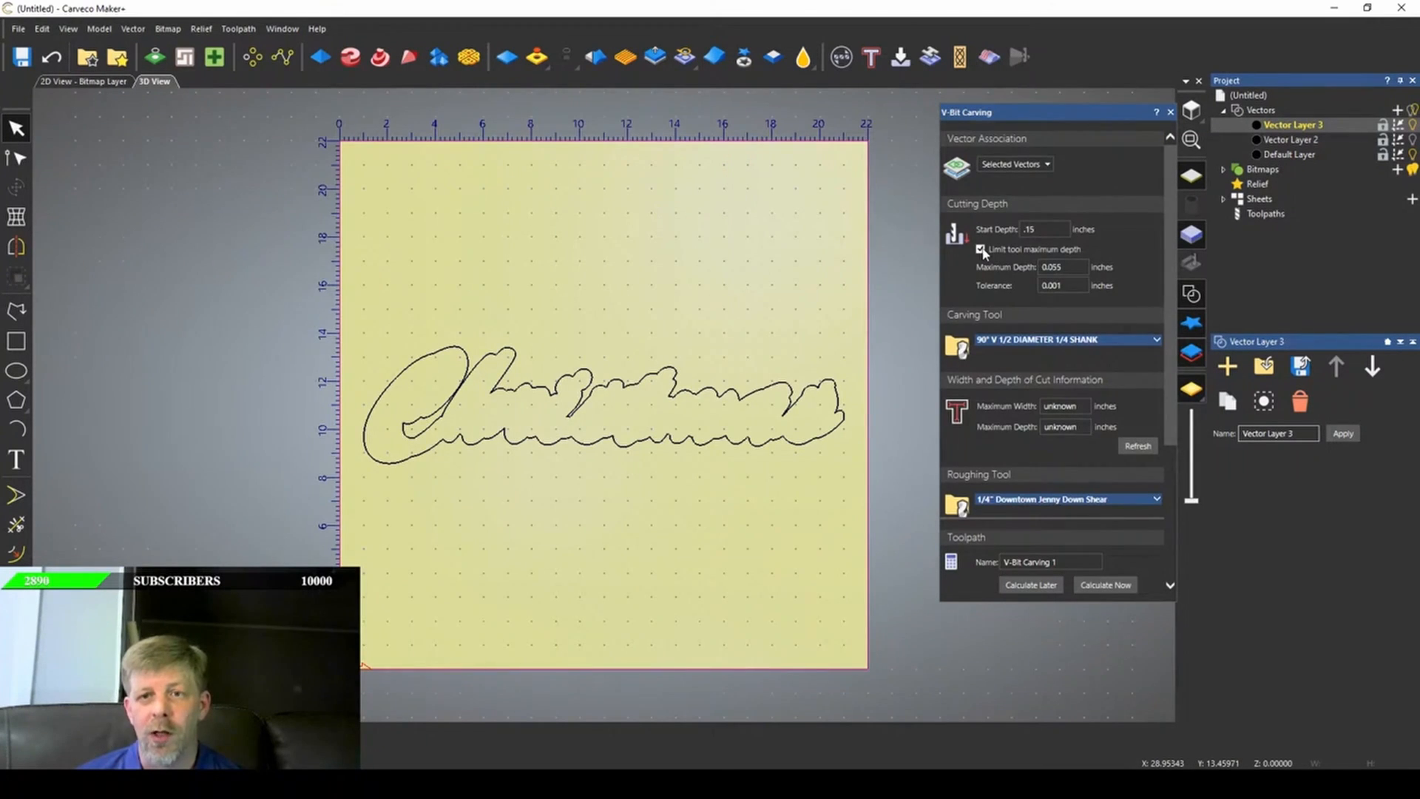
- Set the V-Bit Carving start depth to 0 and the maximum depth to .25 inches
{"action": "left_click_drag", "start_coordinate": [1044, 229], "coordinate": [951, 233]}
{"action": "type", "text": "0"}
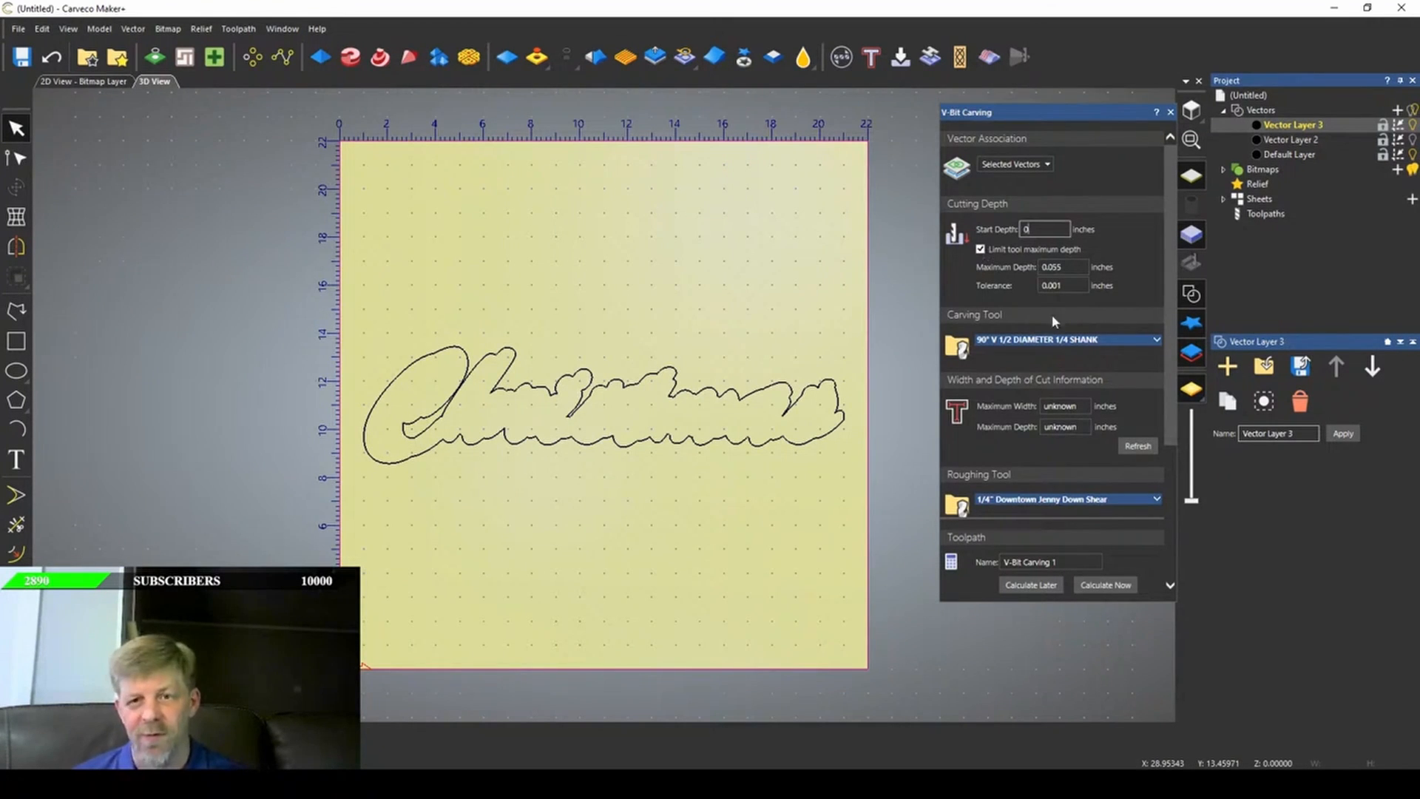
{"action": "left_click_drag", "start_coordinate": [1066, 267], "coordinate": [988, 274]}
{"action": "type", "text": ".25"}
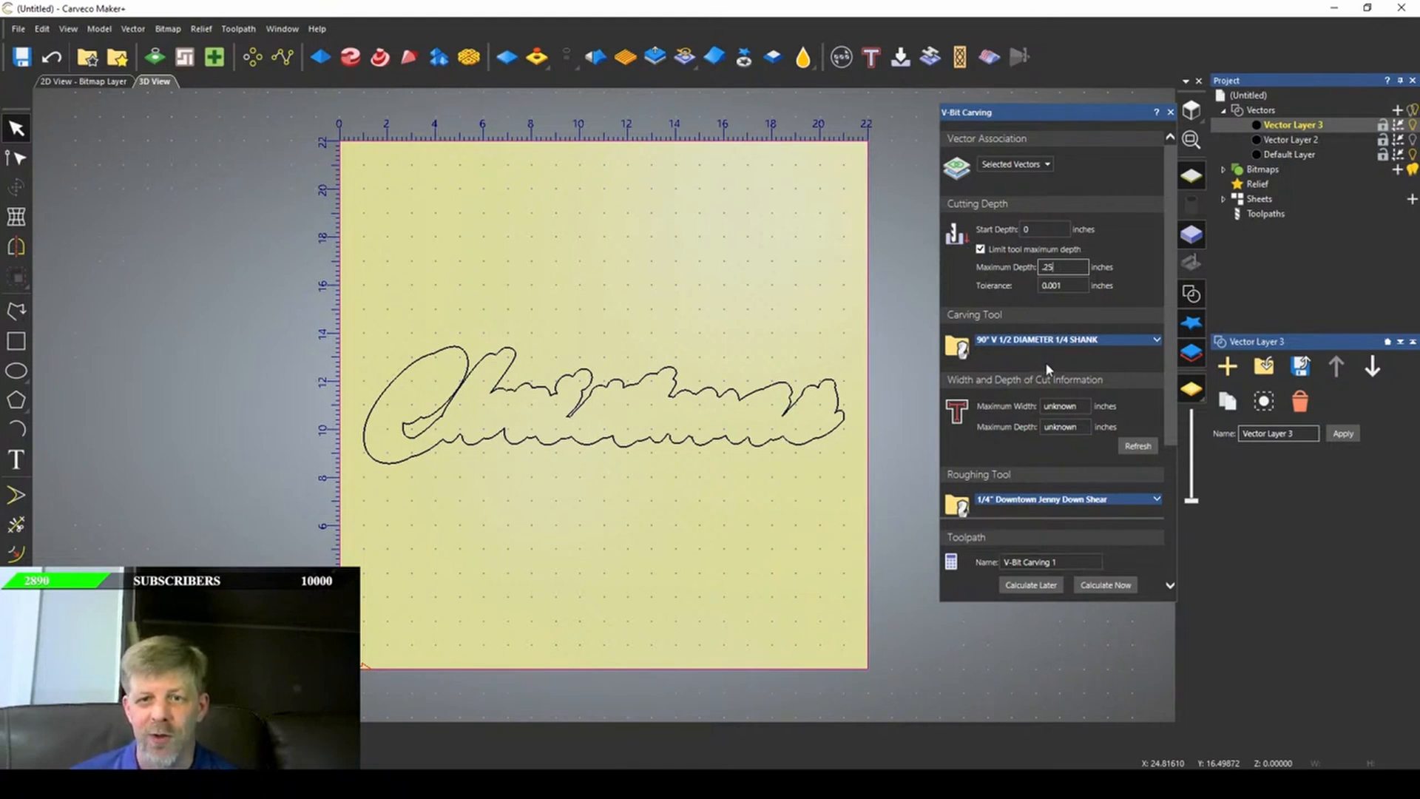
- Select the whole Christmas outline and calculate the V-Bit Carving 1 toolpath for it
{"action": "scroll", "coordinate": [1045, 362], "scroll_direction": "down", "scroll_amount": 3}
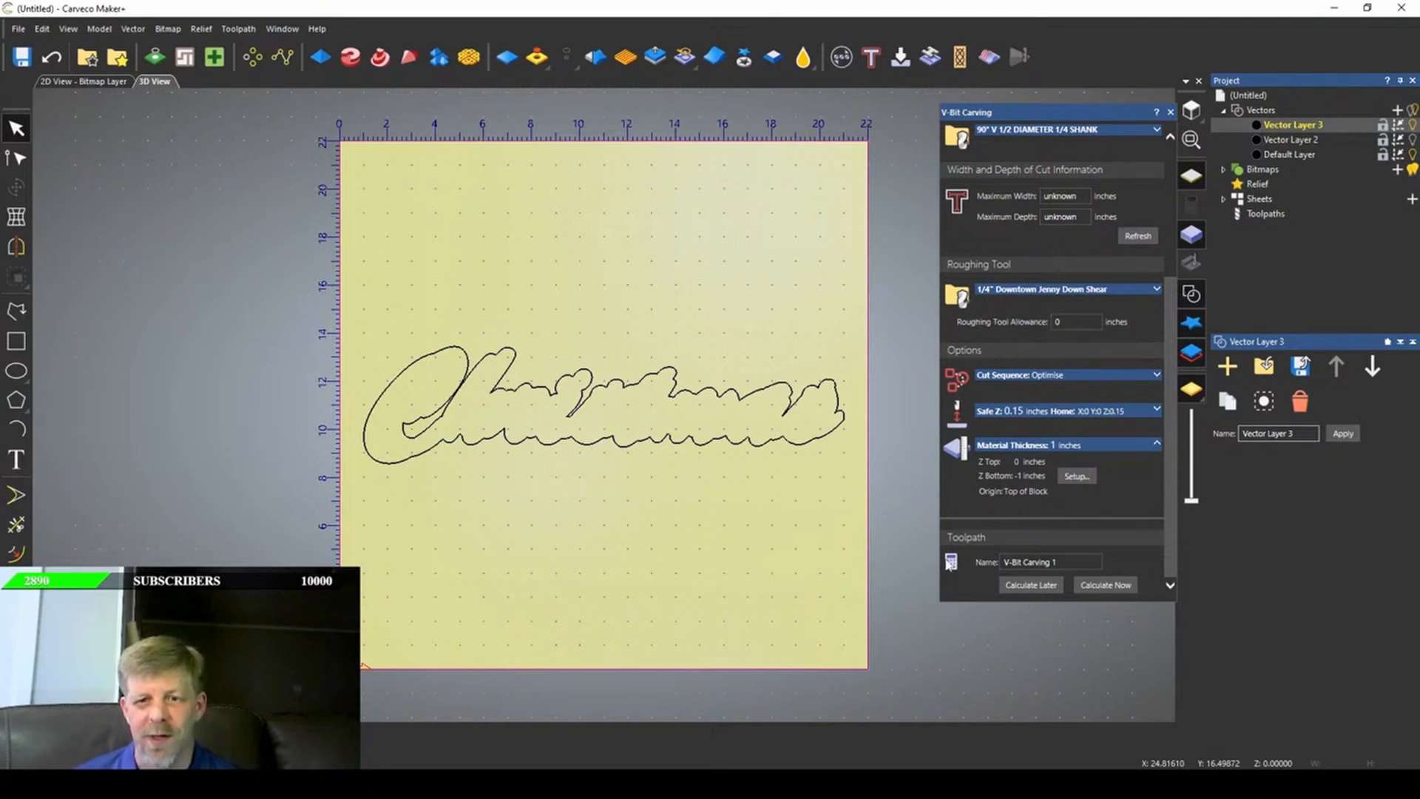
{"action": "left_click", "coordinate": [1107, 586]}
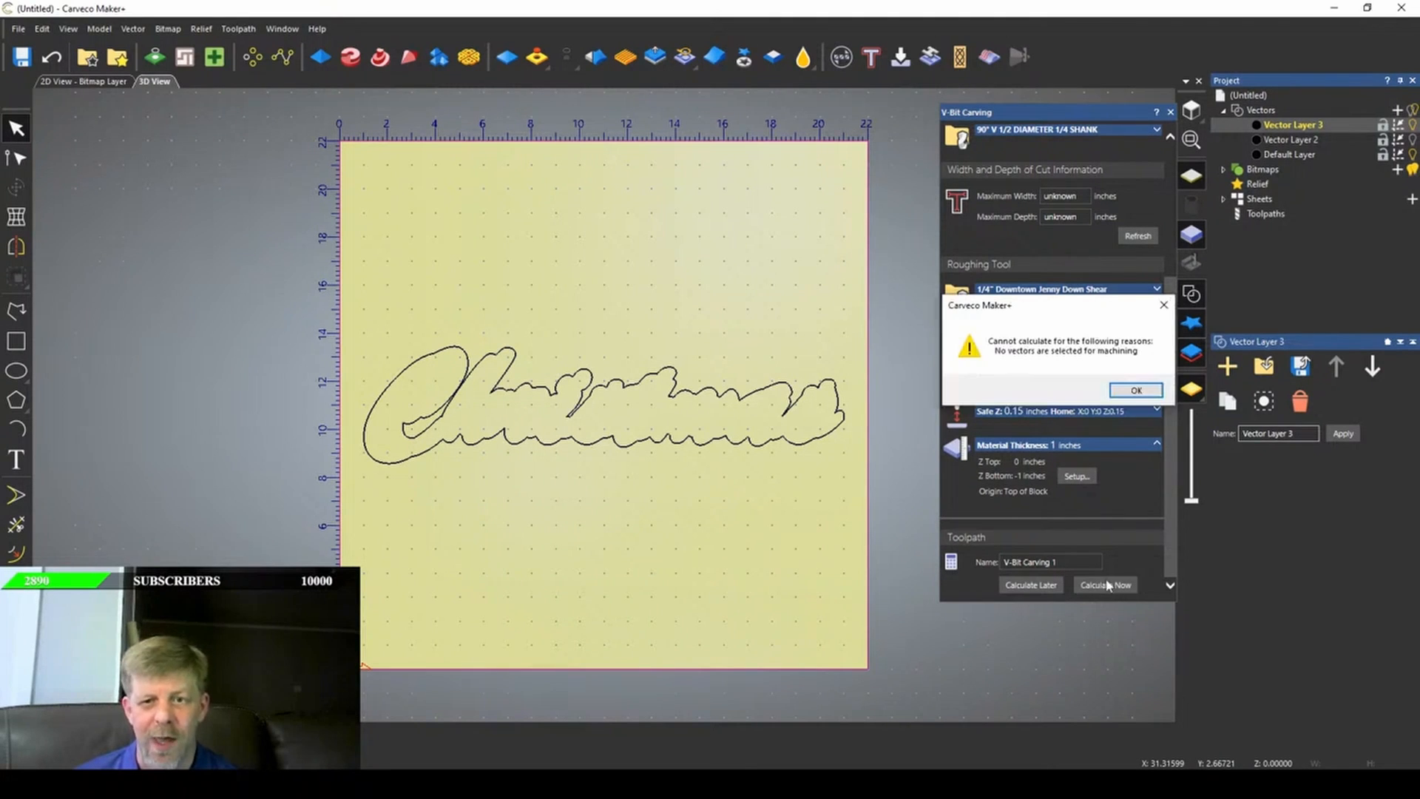
{"action": "left_click", "coordinate": [1138, 391]}
{"action": "left_click_drag", "start_coordinate": [260, 281], "coordinate": [739, 591]}
{"action": "left_click_drag", "start_coordinate": [739, 591], "coordinate": [929, 664]}
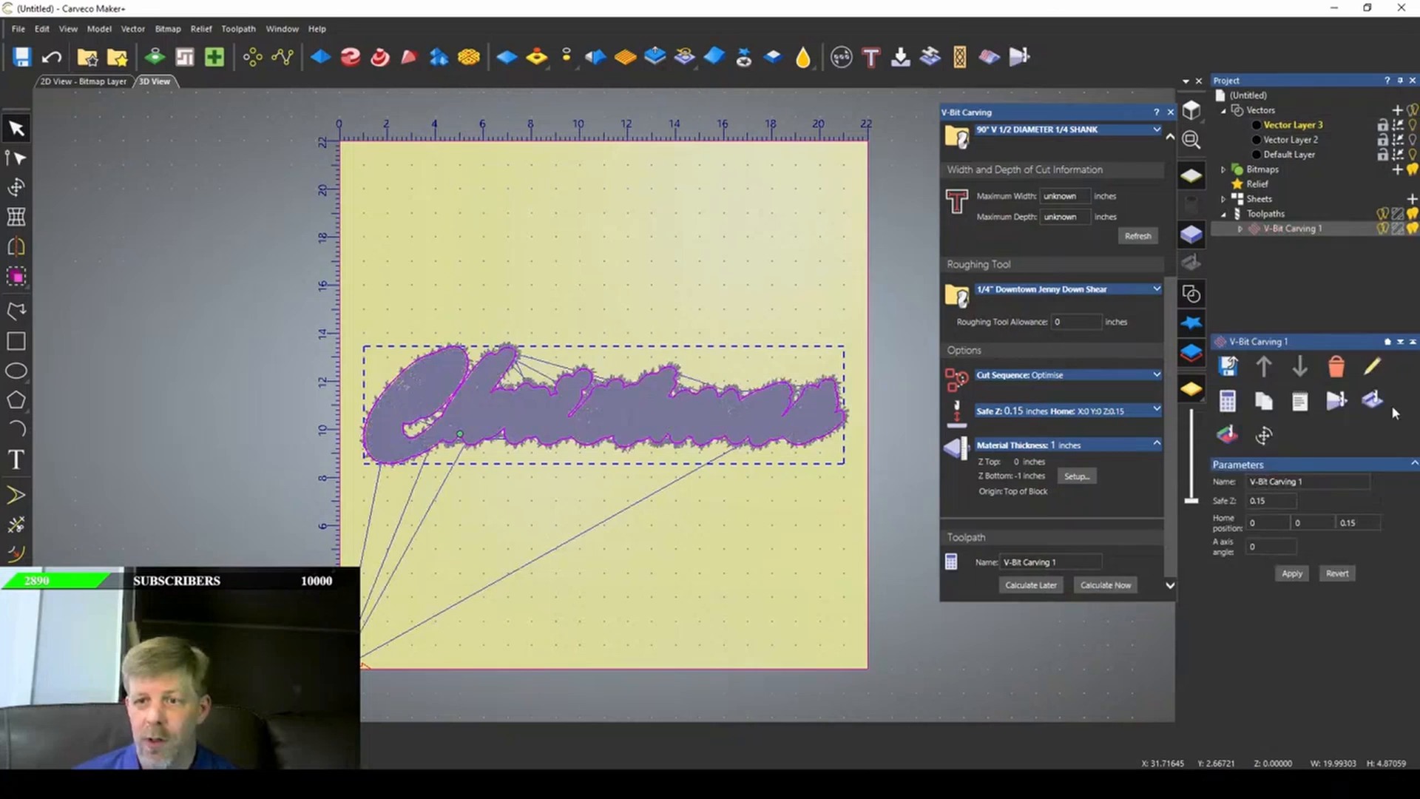
- Simulate V-Bit Carving 1 on the whole model in high detail and examine the carved surface inside the letter C
{"action": "left_click", "coordinate": [1373, 400]}
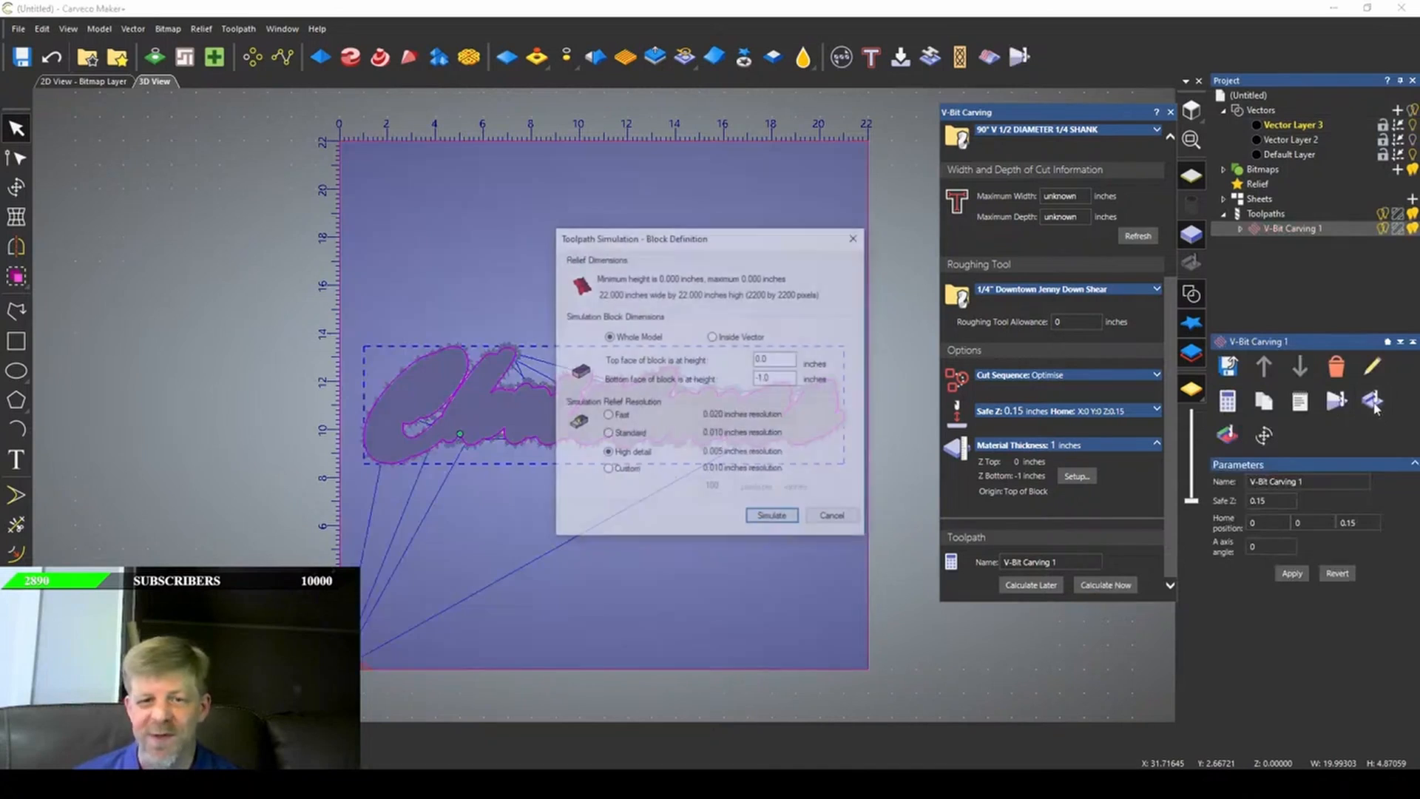
{"action": "left_click", "coordinate": [770, 514]}
{"action": "scroll", "coordinate": [498, 463], "scroll_direction": "up", "scroll_amount": 3}
{"action": "scroll", "coordinate": [478, 508], "scroll_direction": "up", "scroll_amount": 4}
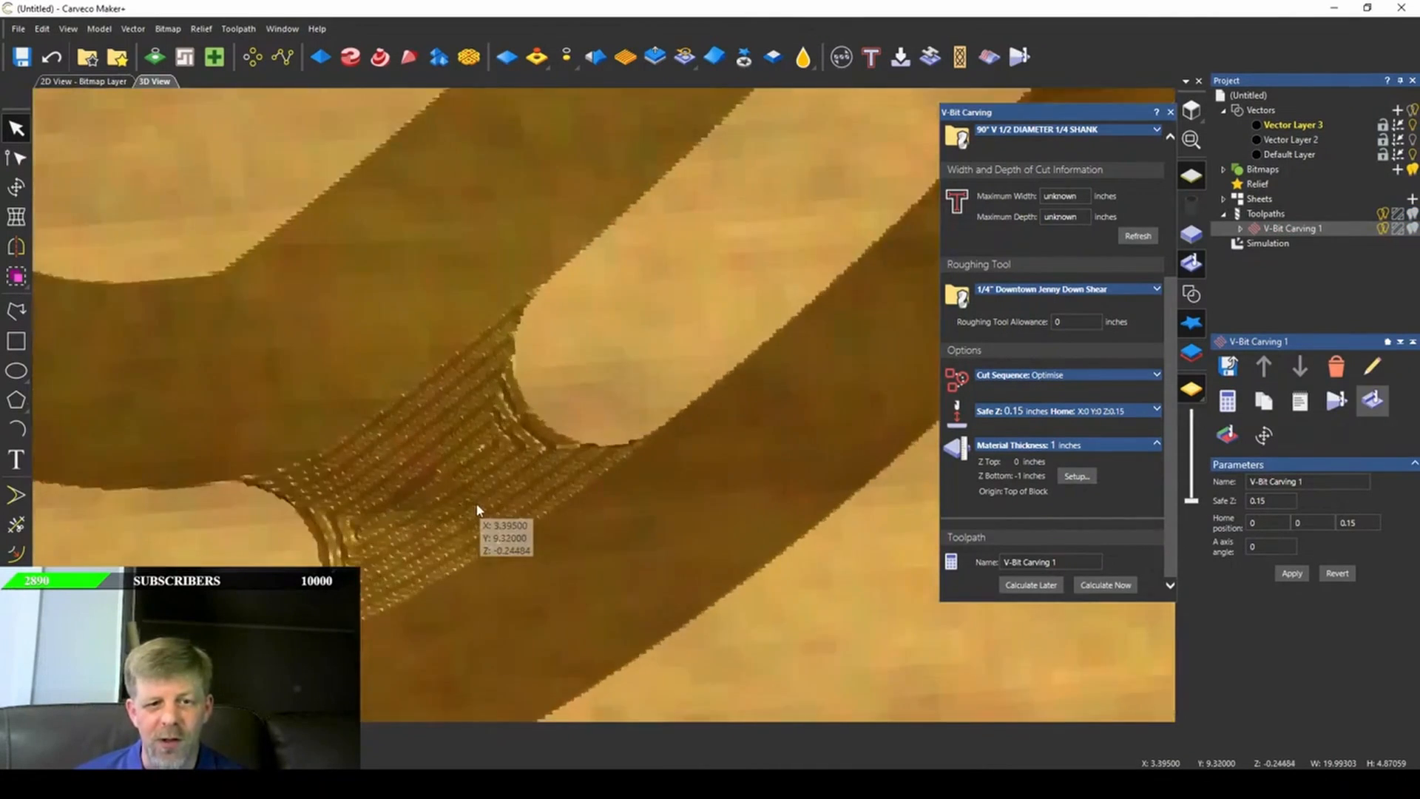
{"action": "left_click_drag", "start_coordinate": [479, 507], "coordinate": [807, 434]}
{"action": "scroll", "coordinate": [638, 364], "scroll_direction": "down", "scroll_amount": 1}
{"action": "scroll", "coordinate": [564, 409], "scroll_direction": "down", "scroll_amount": 1}
{"action": "scroll", "coordinate": [564, 409], "scroll_direction": "down", "scroll_amount": 2}
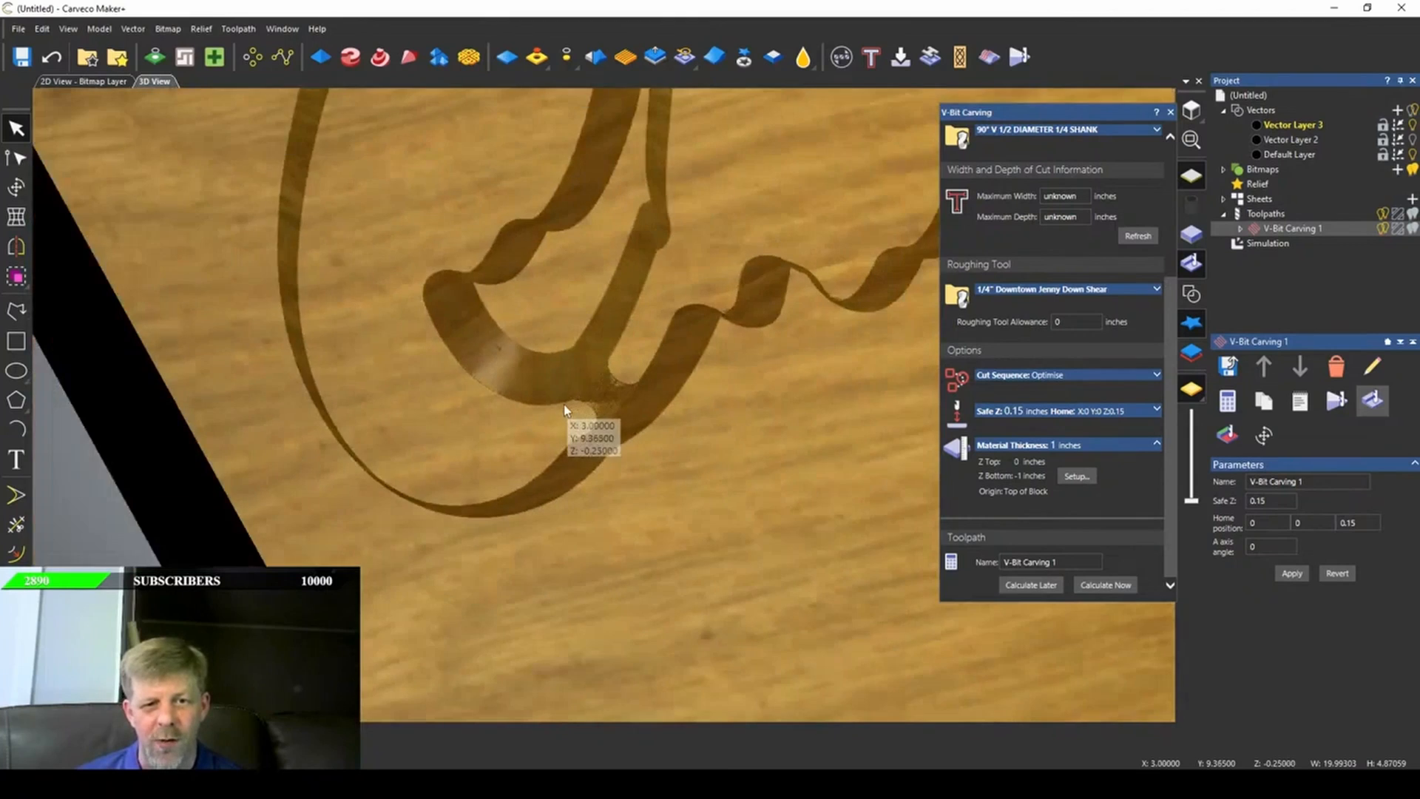
- Examine the simulated pocket floor up close at the top of the h and around the final letter
{"action": "scroll", "coordinate": [555, 208], "scroll_direction": "up", "scroll_amount": 4}
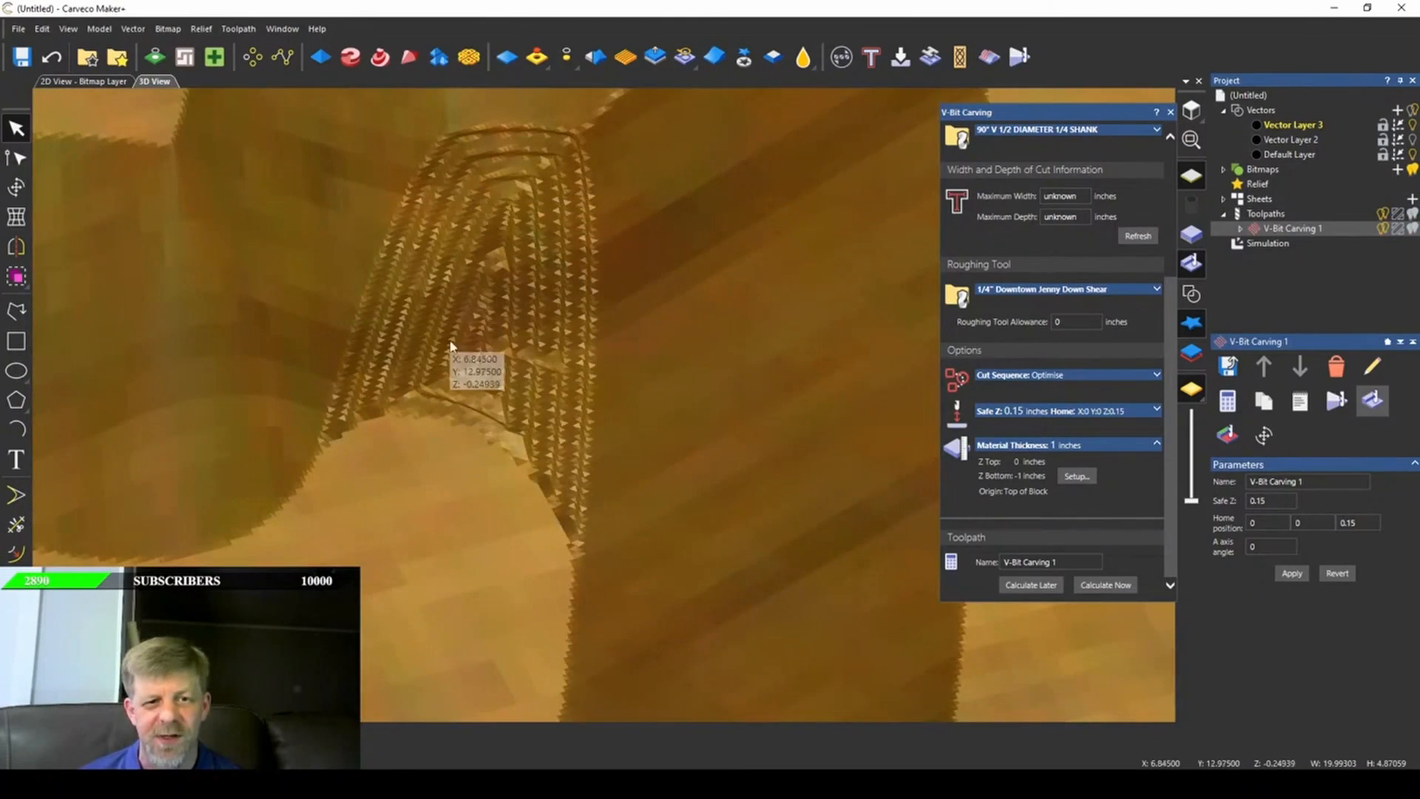
{"action": "scroll", "coordinate": [518, 348], "scroll_direction": "down", "scroll_amount": 2}
{"action": "scroll", "coordinate": [486, 392], "scroll_direction": "down", "scroll_amount": 8}
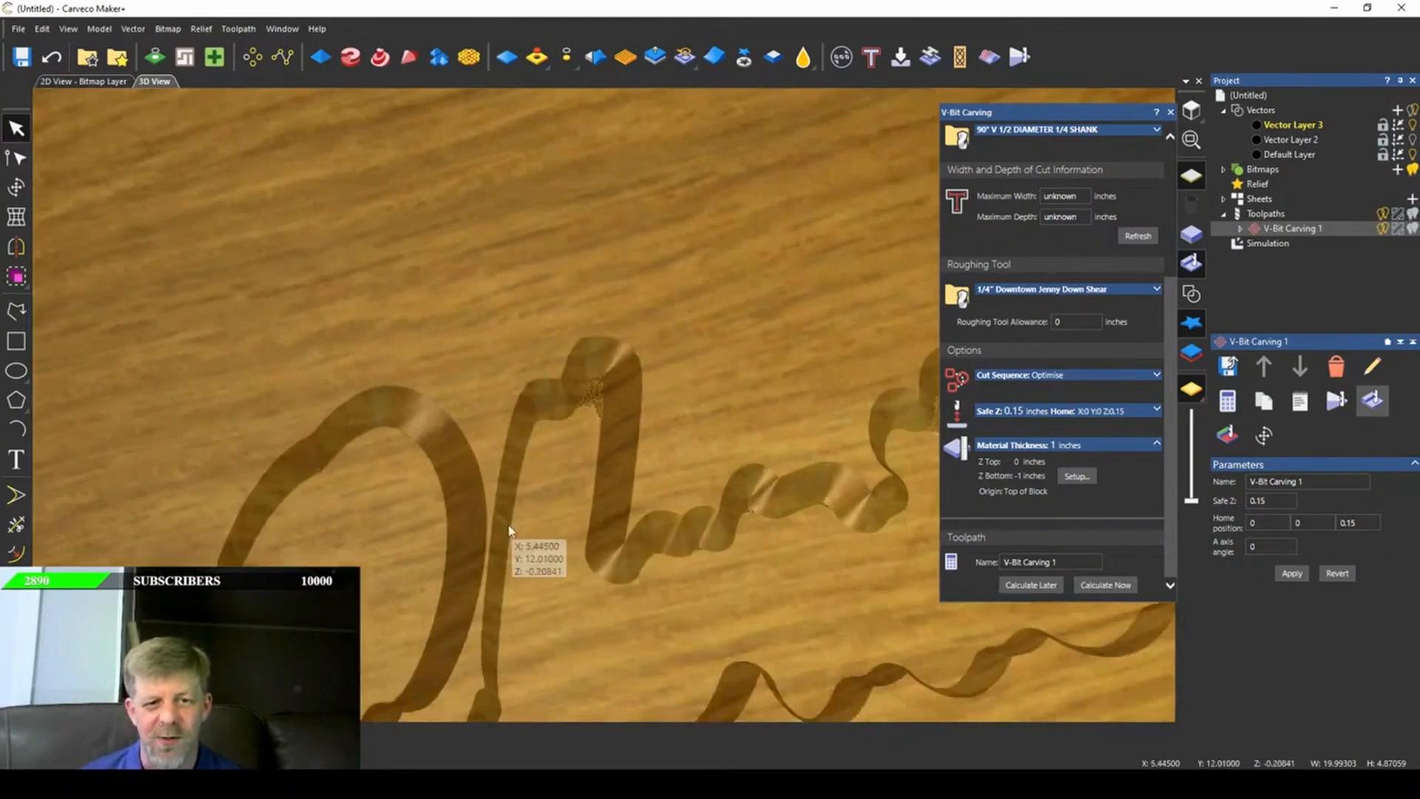
{"action": "scroll", "coordinate": [726, 442], "scroll_direction": "up", "scroll_amount": 3}
{"action": "scroll", "coordinate": [724, 438], "scroll_direction": "up", "scroll_amount": 10}
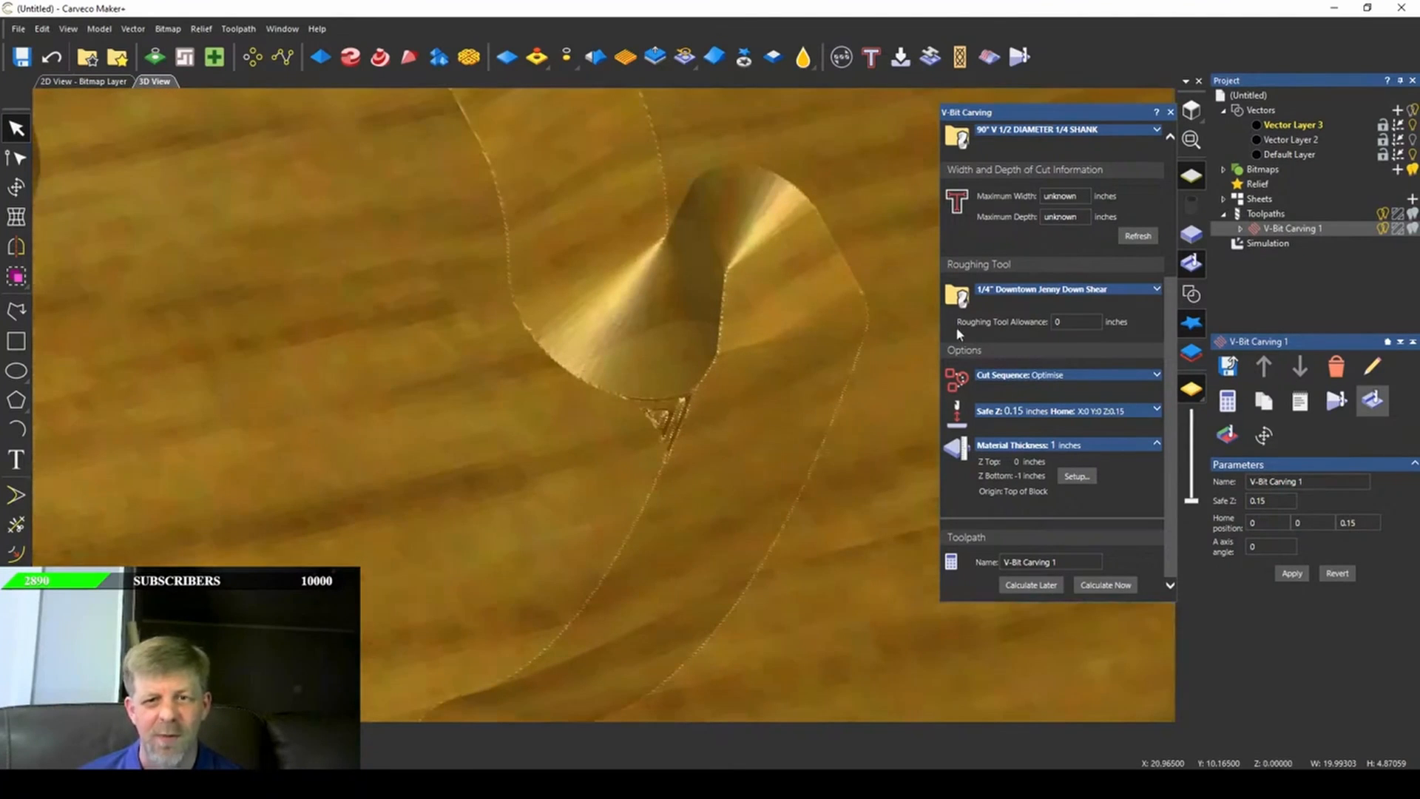
{"action": "scroll", "coordinate": [674, 401], "scroll_direction": "up", "scroll_amount": 6}
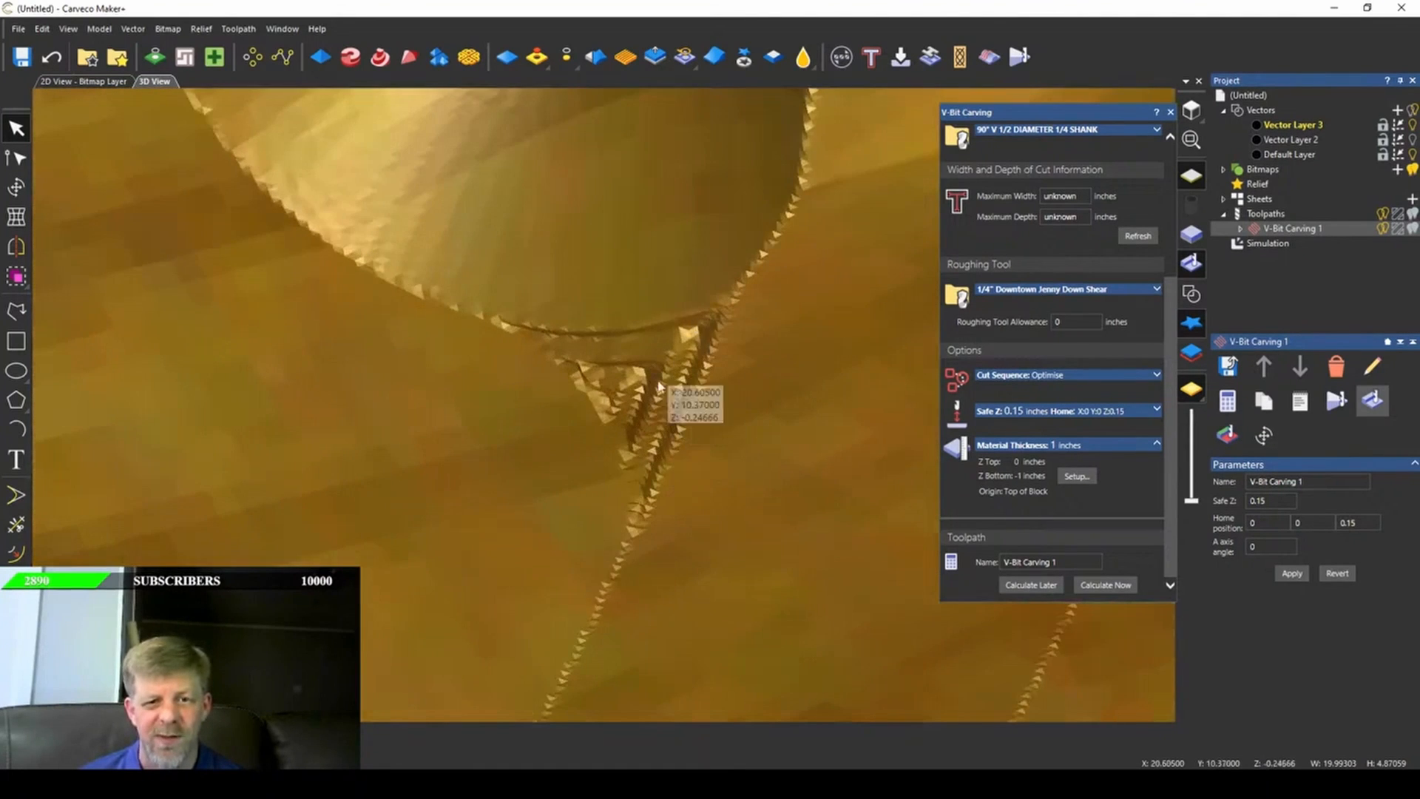
- Set the carving tool to the 60° V 1/2 DIAMETER 1/4 SHANK bit, recalculate V-Bit Carving 1 and simulate it
{"action": "scroll", "coordinate": [621, 406], "scroll_direction": "down", "scroll_amount": 8}
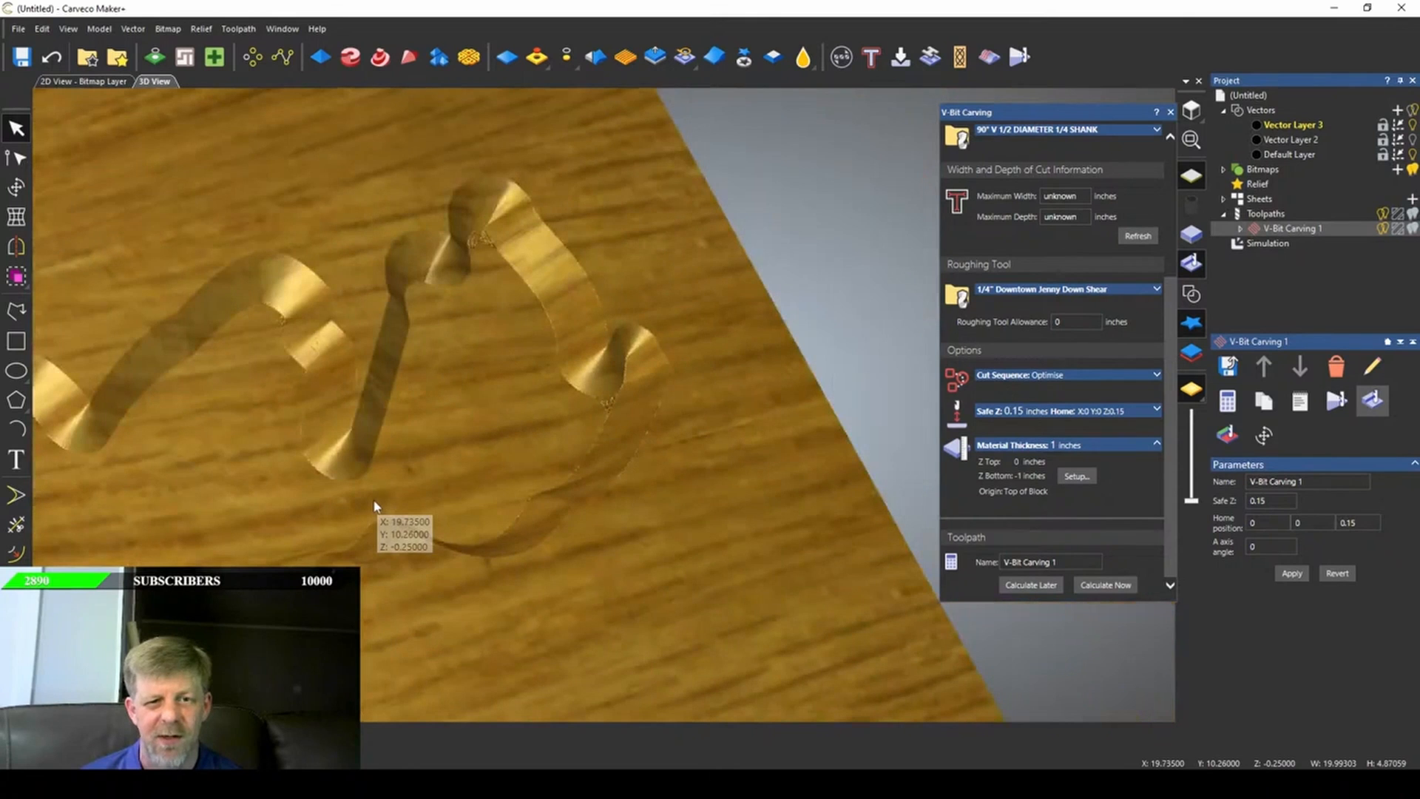
{"action": "scroll", "coordinate": [555, 491], "scroll_direction": "up", "scroll_amount": 8}
{"action": "left_click", "coordinate": [1129, 274]}
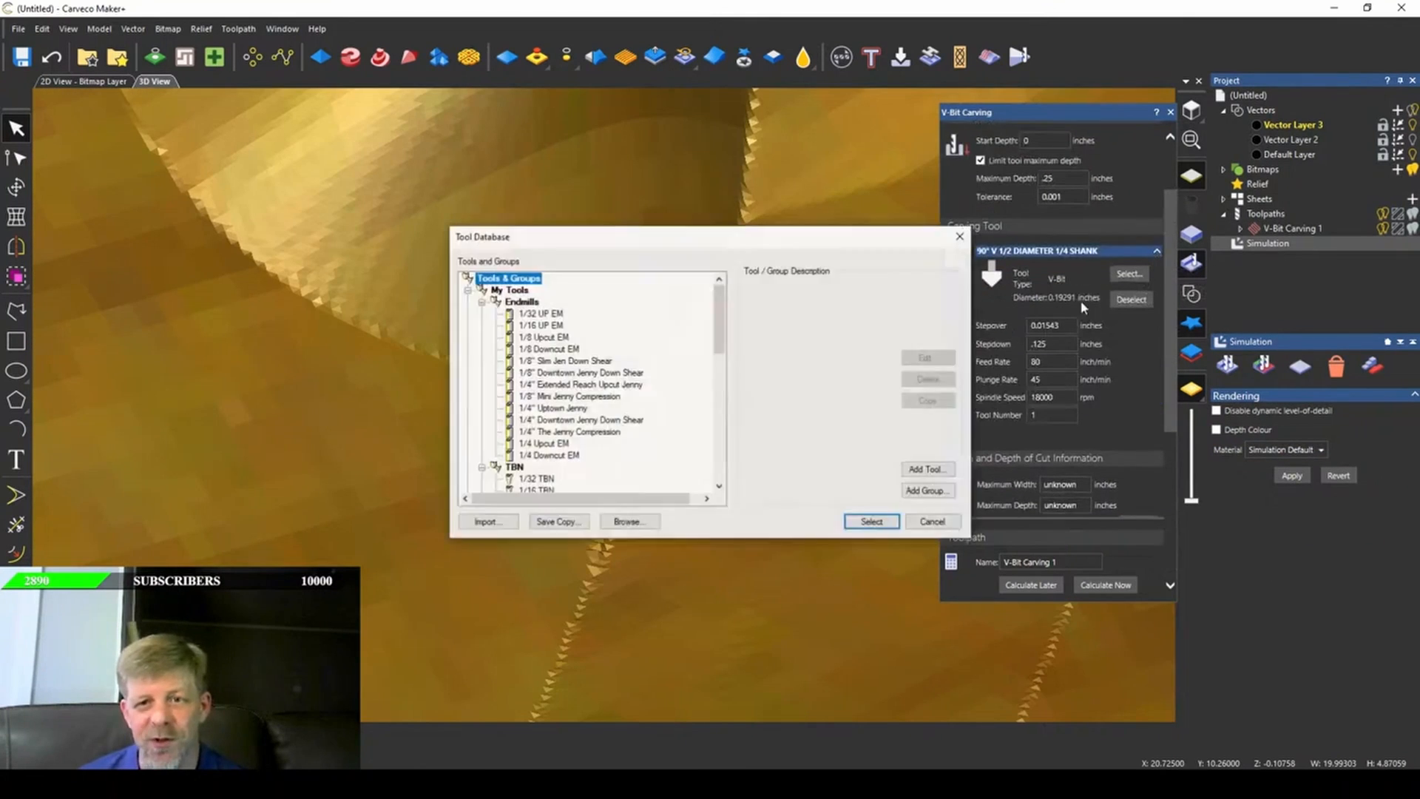
{"action": "scroll", "coordinate": [593, 382], "scroll_direction": "down", "scroll_amount": 2}
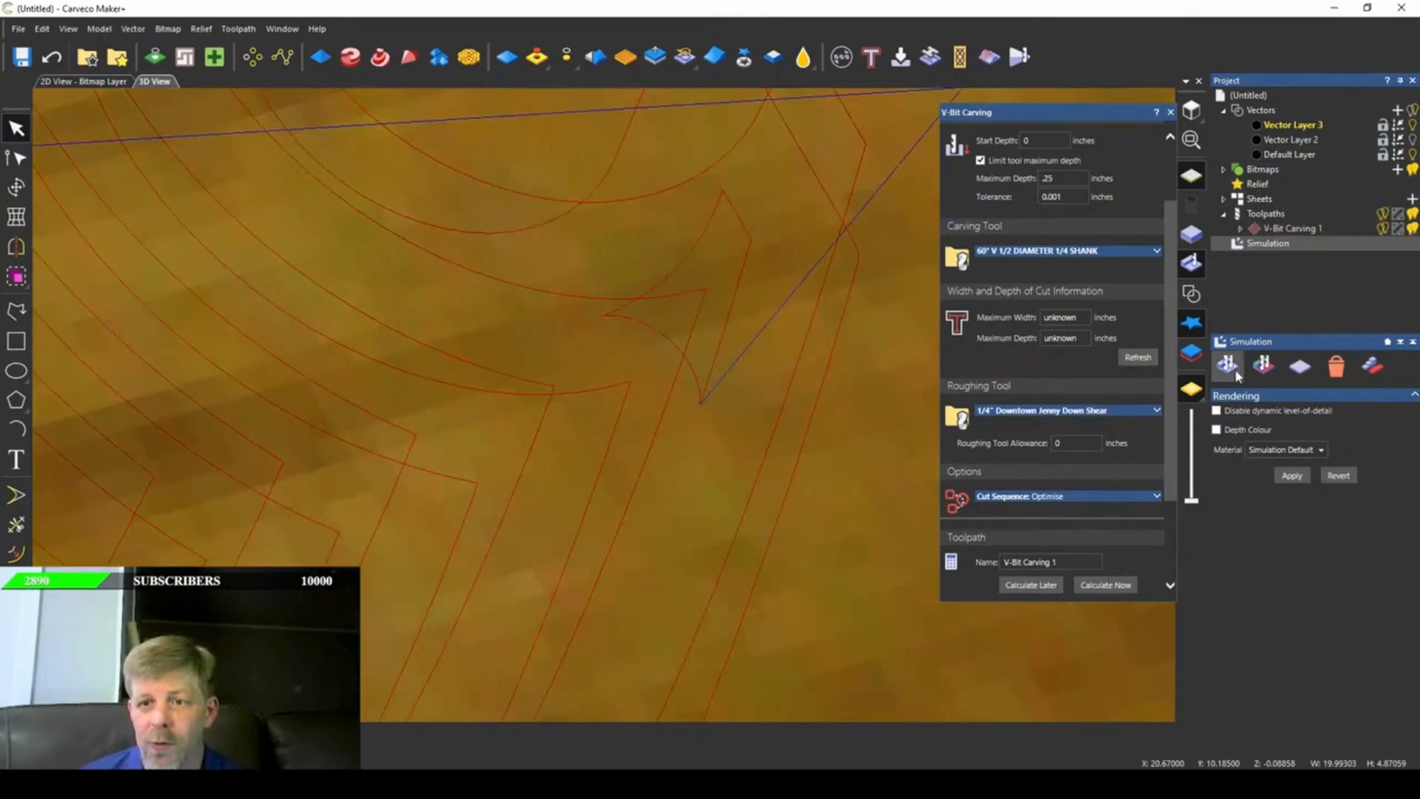
{"action": "left_click", "coordinate": [1236, 374]}
- Examine the simulated 60° carve along the Christmas outline and up close at the end of the final letter
{"action": "scroll", "coordinate": [618, 288], "scroll_direction": "down", "scroll_amount": 10}
{"action": "scroll", "coordinate": [834, 381], "scroll_direction": "up", "scroll_amount": 3}
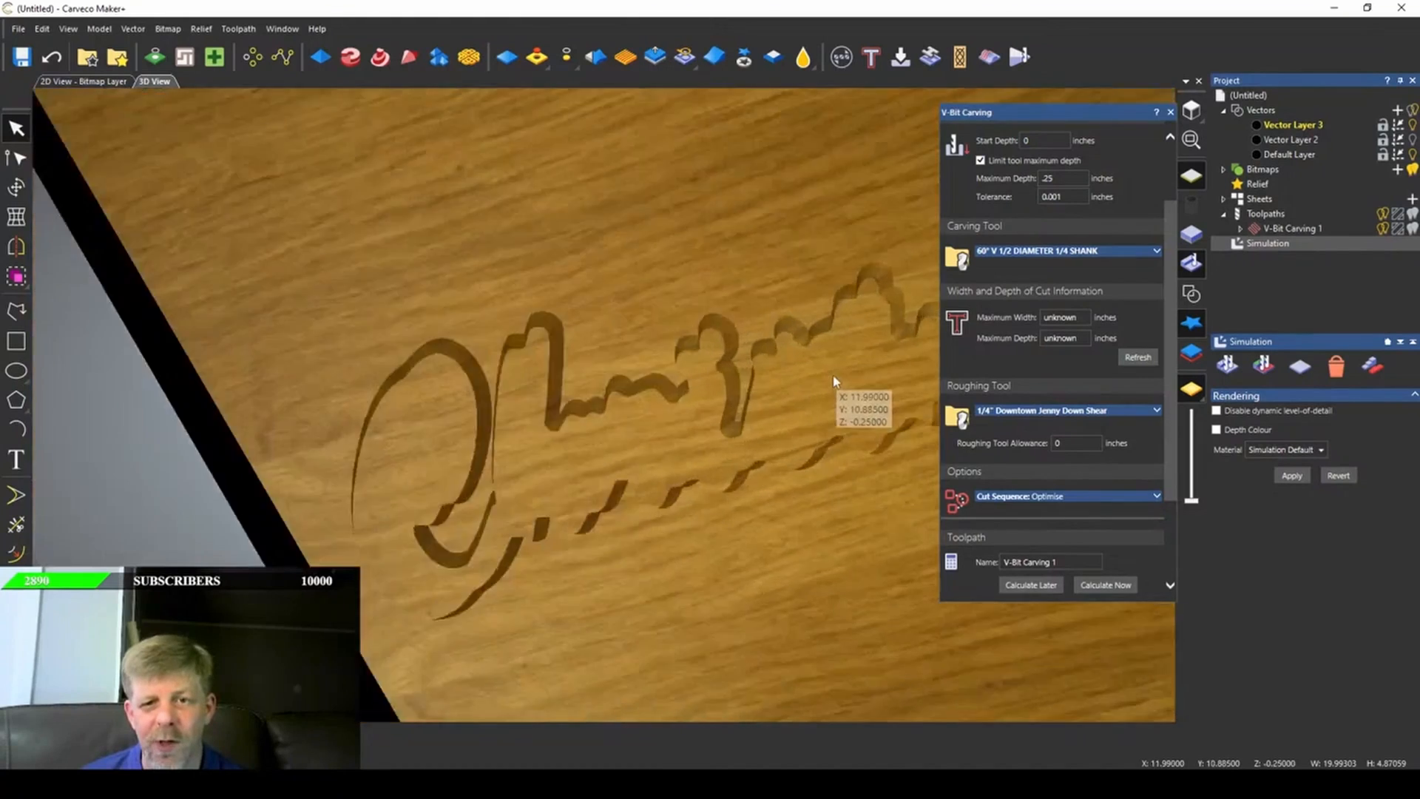
{"action": "scroll", "coordinate": [681, 448], "scroll_direction": "up", "scroll_amount": 8}
{"action": "scroll", "coordinate": [681, 449], "scroll_direction": "down", "scroll_amount": 5}
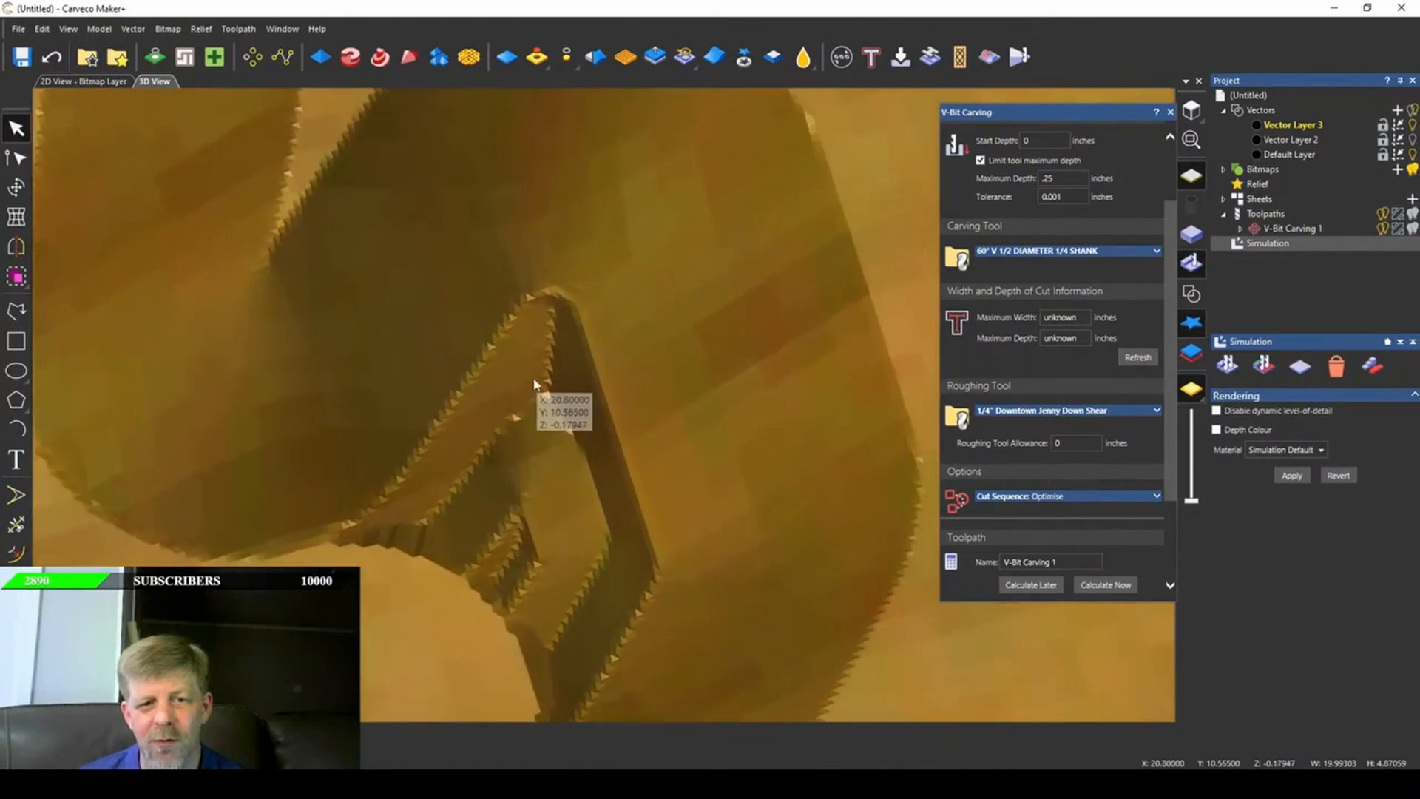
{"action": "scroll", "coordinate": [581, 414], "scroll_direction": "down", "scroll_amount": 6}
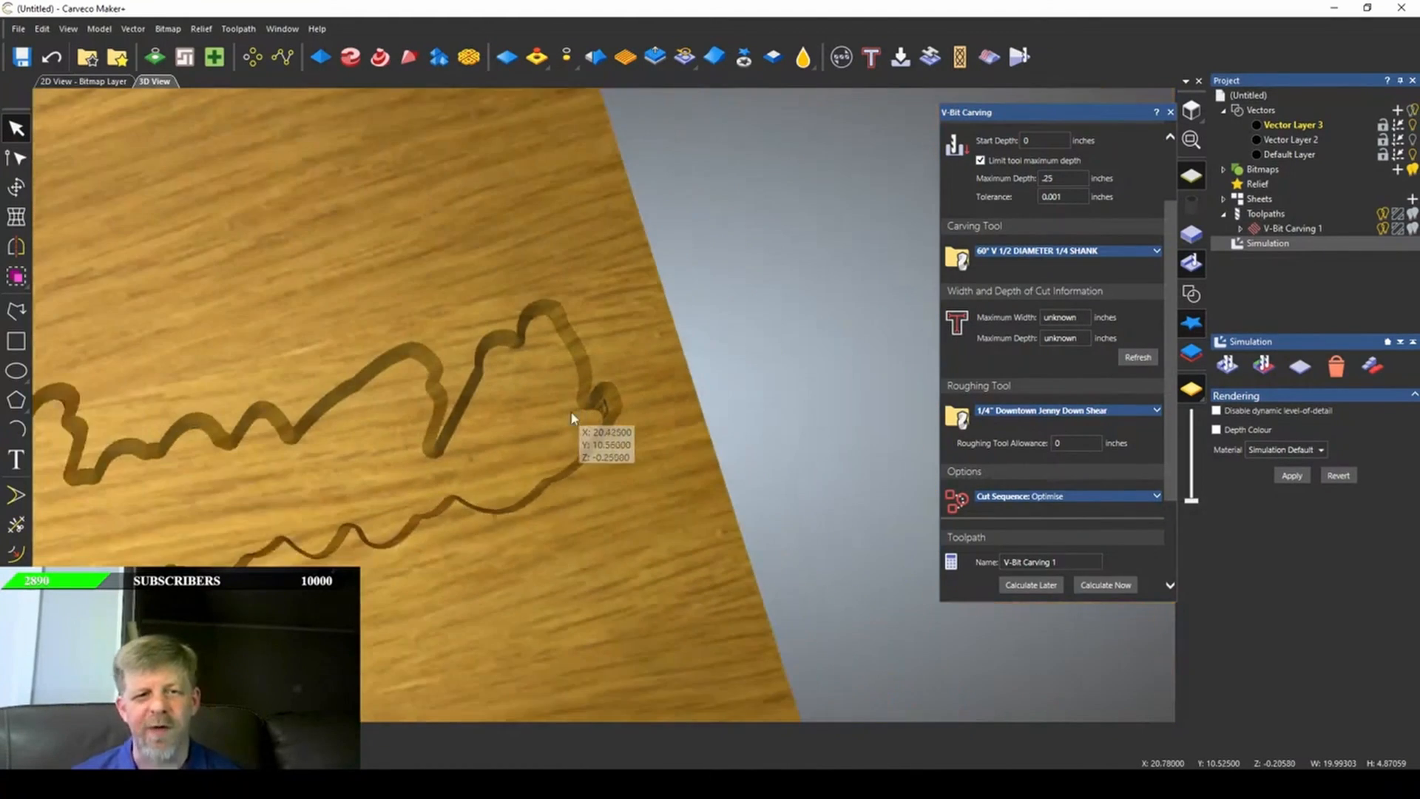
{"action": "scroll", "coordinate": [989, 429], "scroll_direction": "up", "scroll_amount": 3}
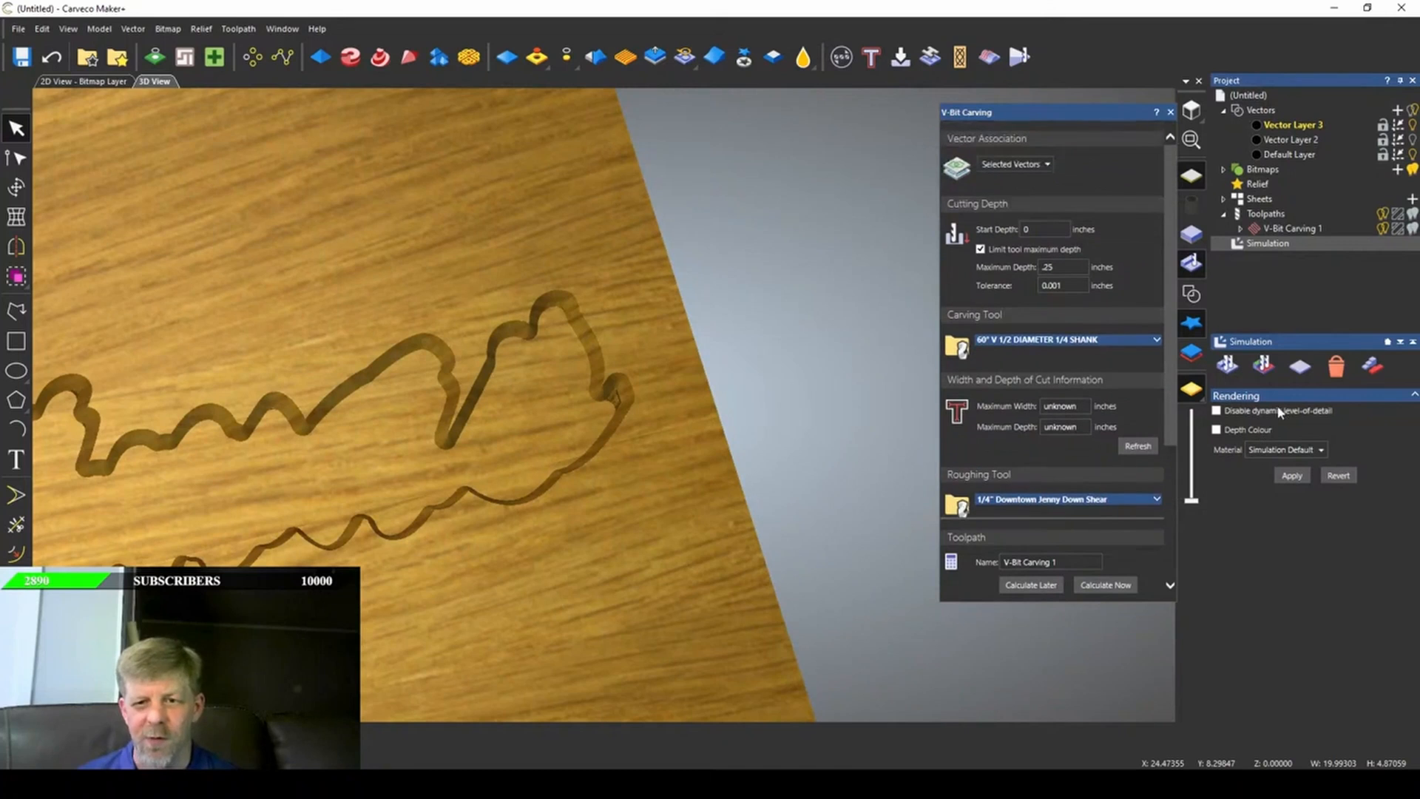
- Display the vectors over the simulation and select the outline nodes on the outer curve of the final letter for node editing
{"action": "left_click", "coordinate": [1194, 294]}
{"action": "scroll", "coordinate": [643, 344], "scroll_direction": "up", "scroll_amount": 5}
{"action": "scroll", "coordinate": [535, 578], "scroll_direction": "down", "scroll_amount": 4}
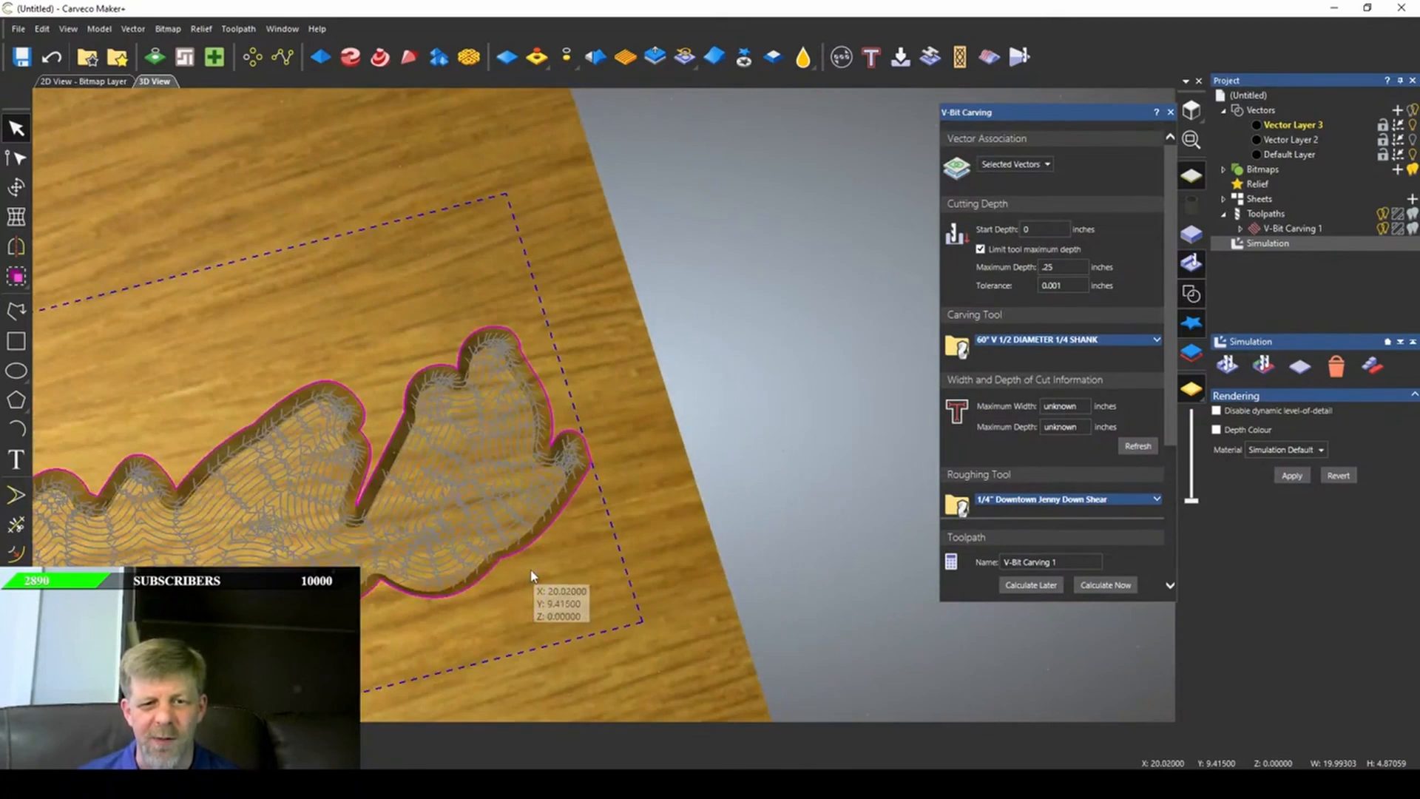
{"action": "scroll", "coordinate": [534, 580], "scroll_direction": "up", "scroll_amount": 6}
{"action": "scroll", "coordinate": [649, 466], "scroll_direction": "up", "scroll_amount": 2}
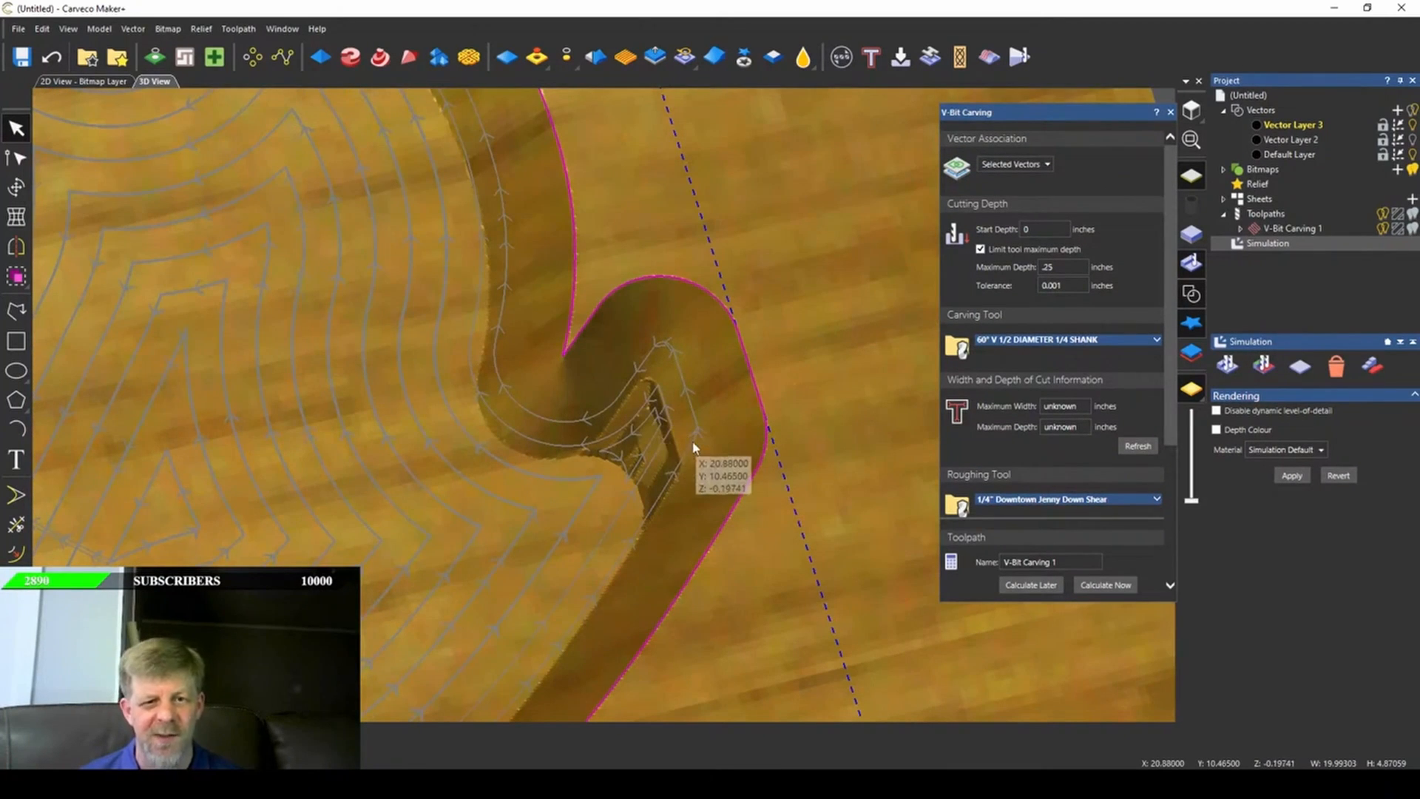
{"action": "key", "text": "n"}
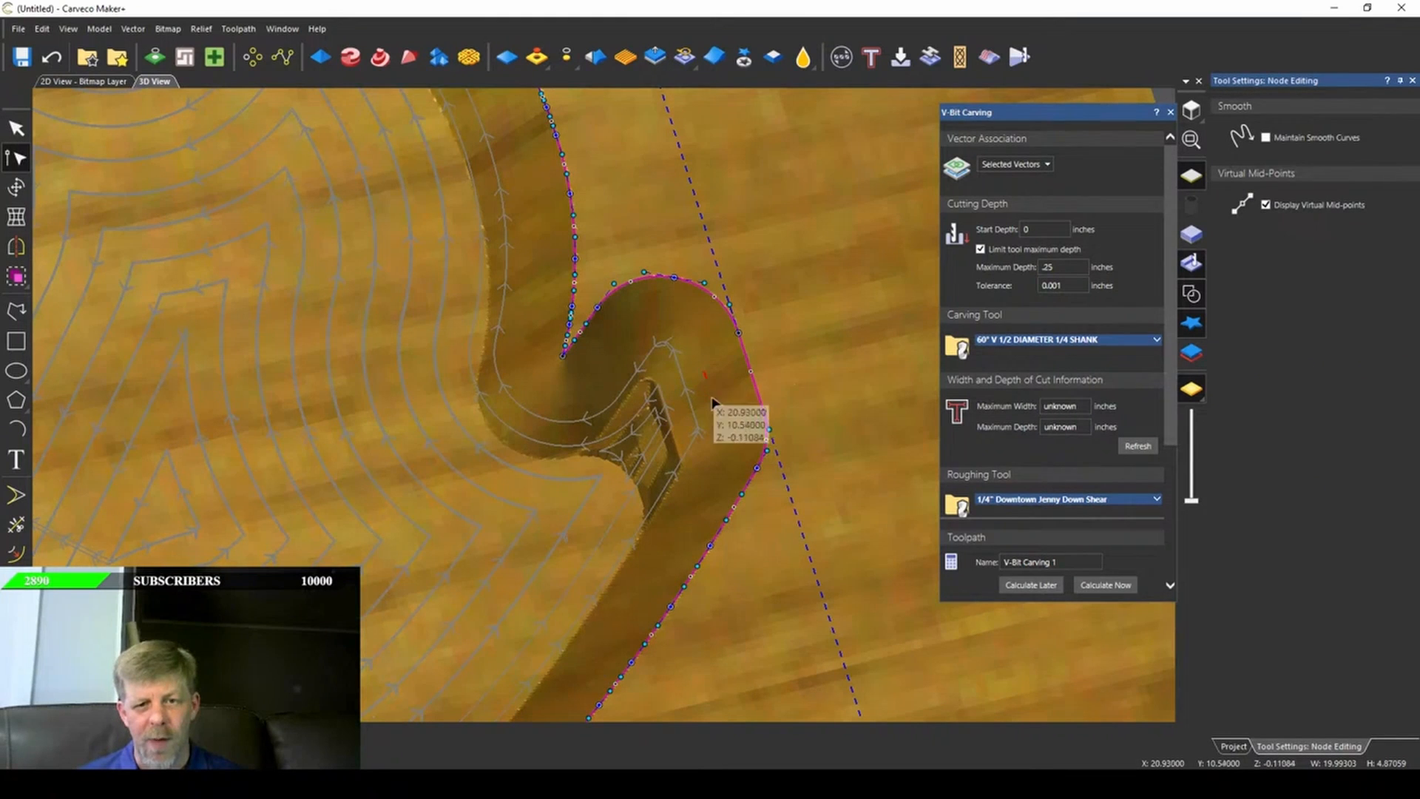
{"action": "left_click_drag", "start_coordinate": [706, 371], "coordinate": [797, 478]}
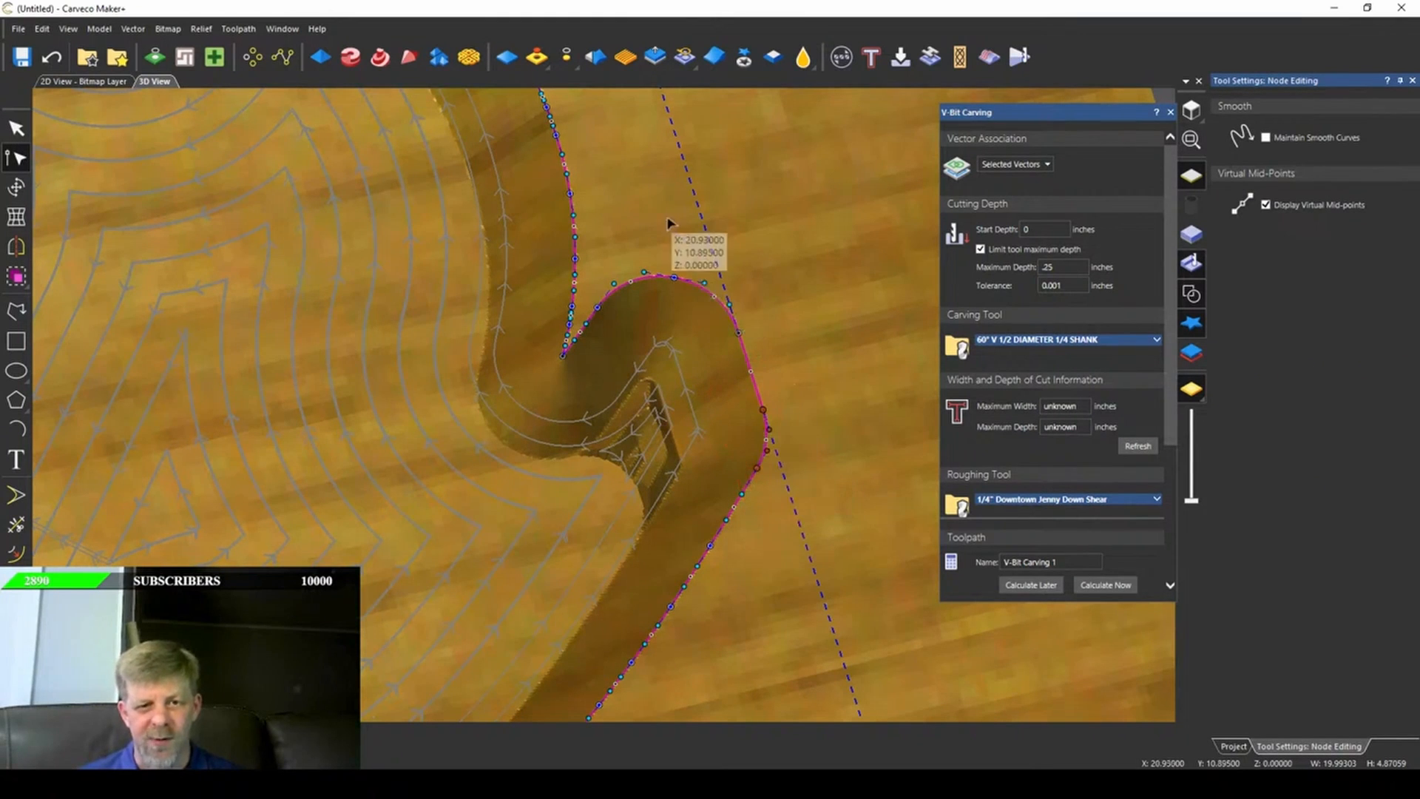
- Select the groups of outline nodes around the rounded top of the tall middle letter, then clear the selection
{"action": "left_click_drag", "start_coordinate": [498, 248], "coordinate": [557, 341]}
{"action": "left_click_drag", "start_coordinate": [552, 255], "coordinate": [643, 395]}
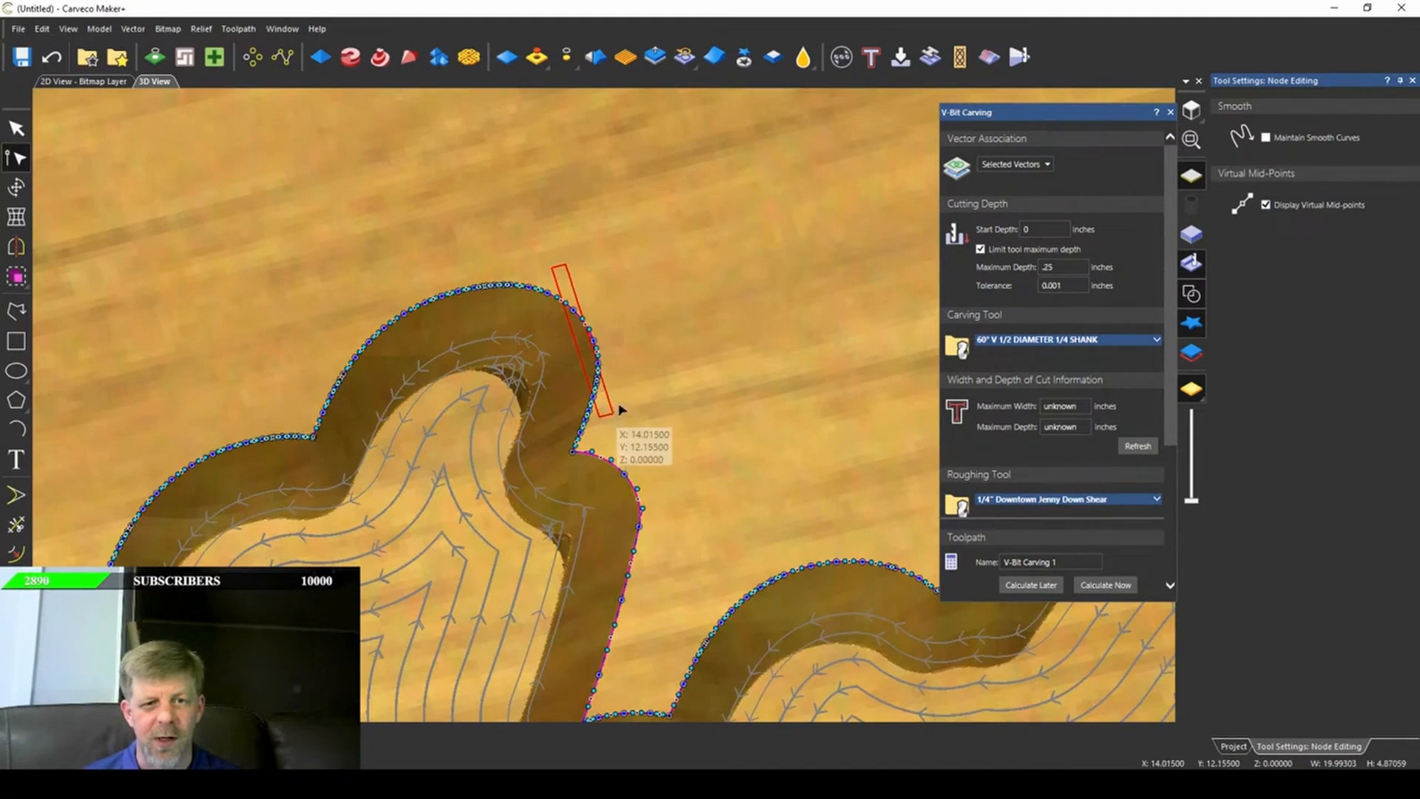
{"action": "scroll", "coordinate": [604, 343], "scroll_direction": "up", "scroll_amount": 2}
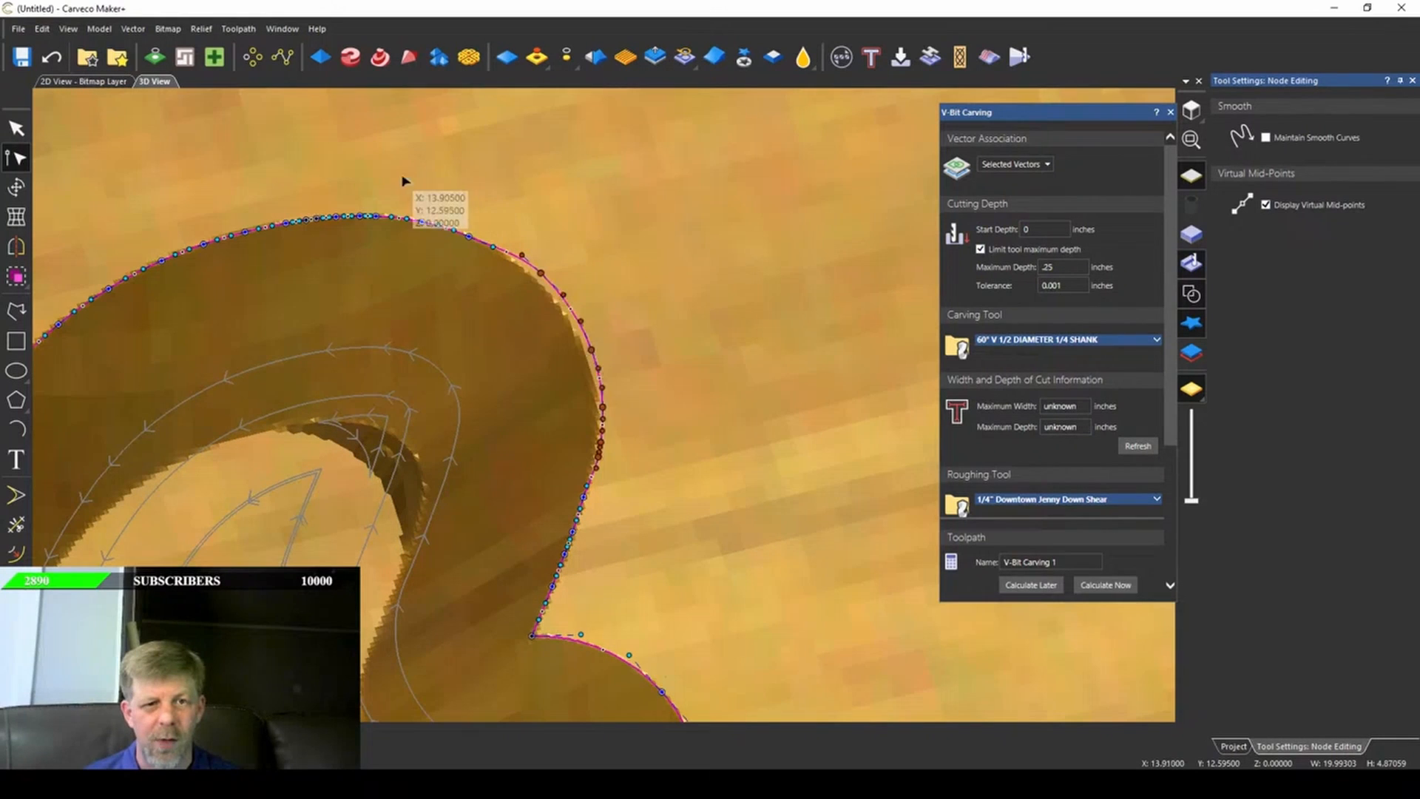
{"action": "left_click_drag", "start_coordinate": [313, 152], "coordinate": [476, 236]}
{"action": "scroll", "coordinate": [460, 444], "scroll_direction": "down", "scroll_amount": 4}
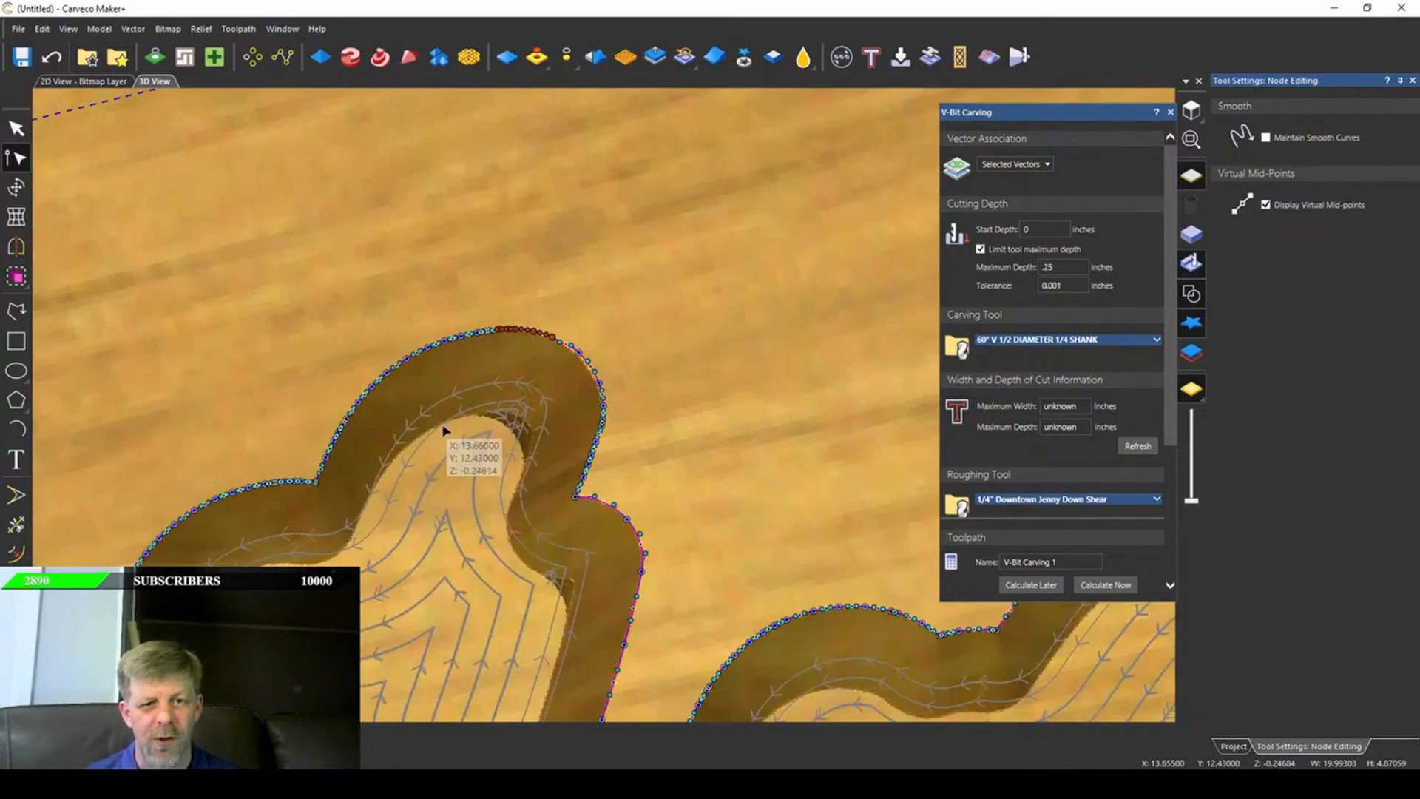
{"action": "left_click", "coordinate": [676, 428]}
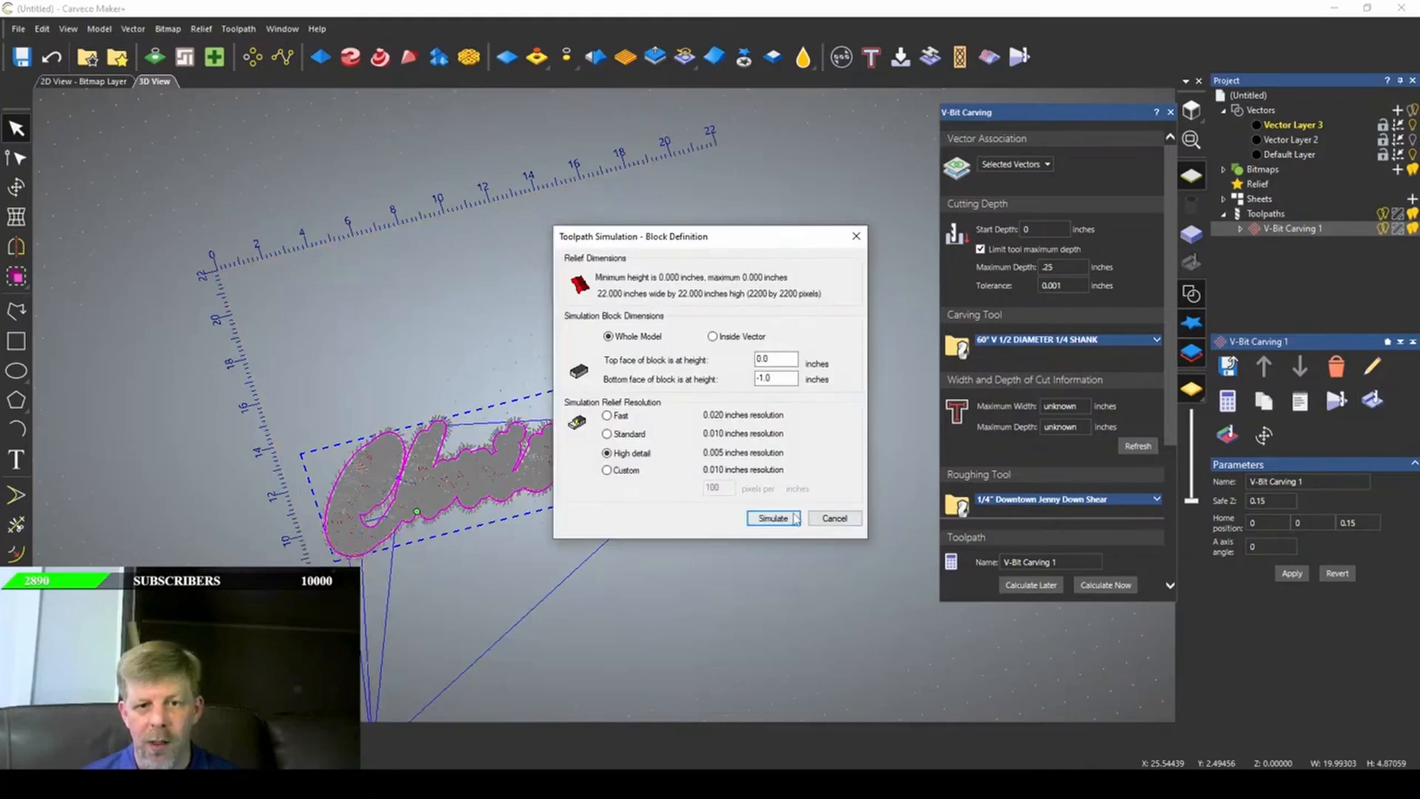
- Simulate V-Bit Carving 1 on the whole model in high detail and inspect the carved middle letters
{"action": "left_click", "coordinate": [776, 516]}
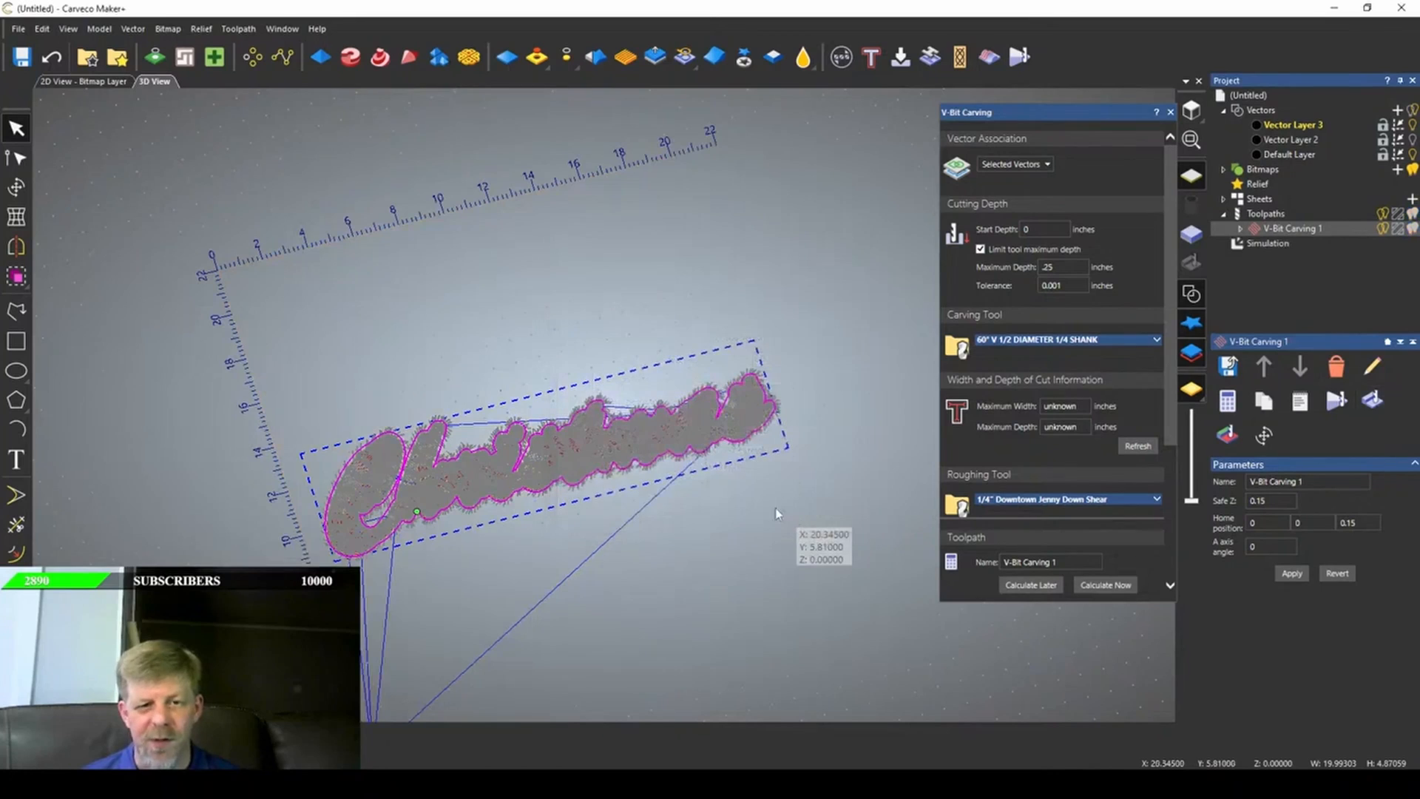
{"action": "scroll", "coordinate": [473, 422], "scroll_direction": "up", "scroll_amount": 5}
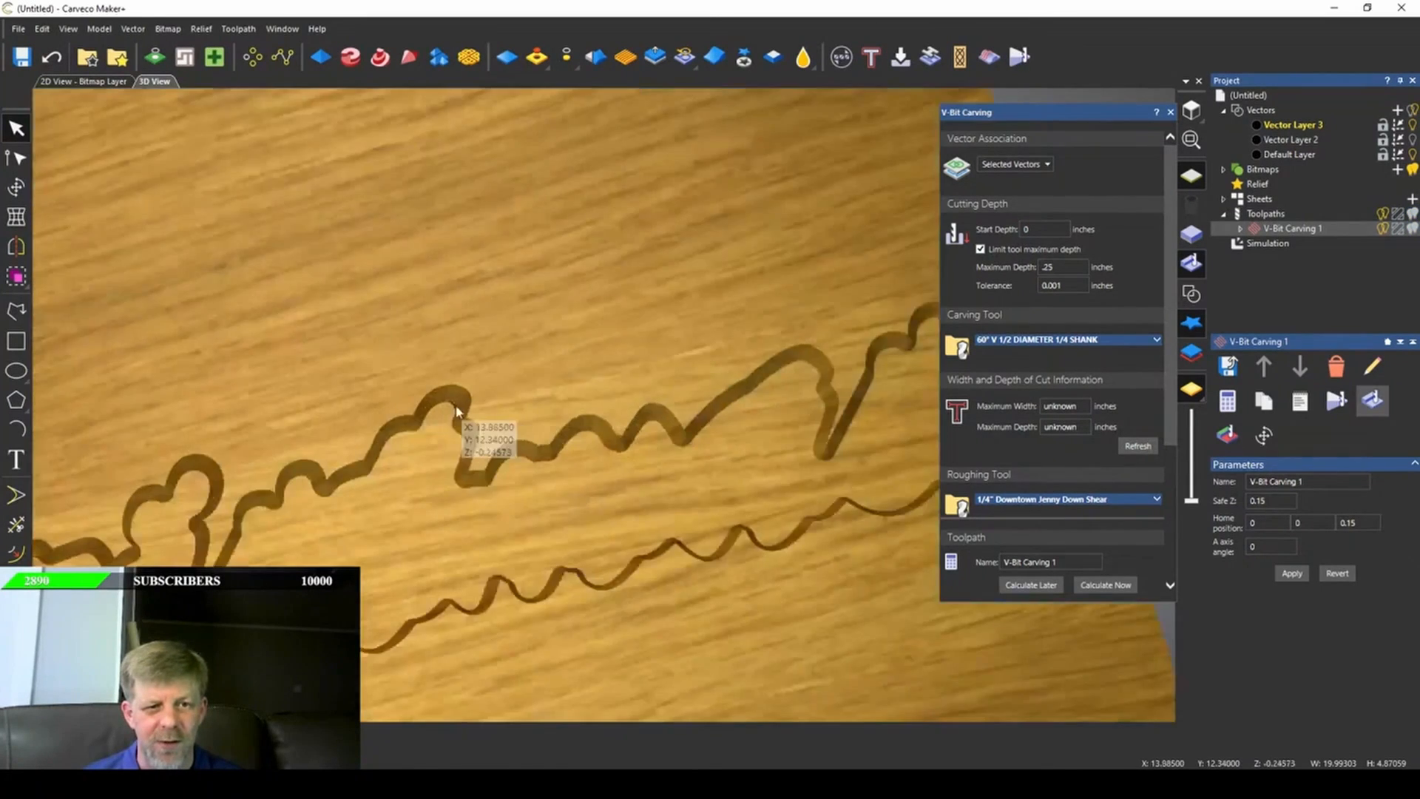
{"action": "scroll", "coordinate": [510, 400], "scroll_direction": "down", "scroll_amount": 10}
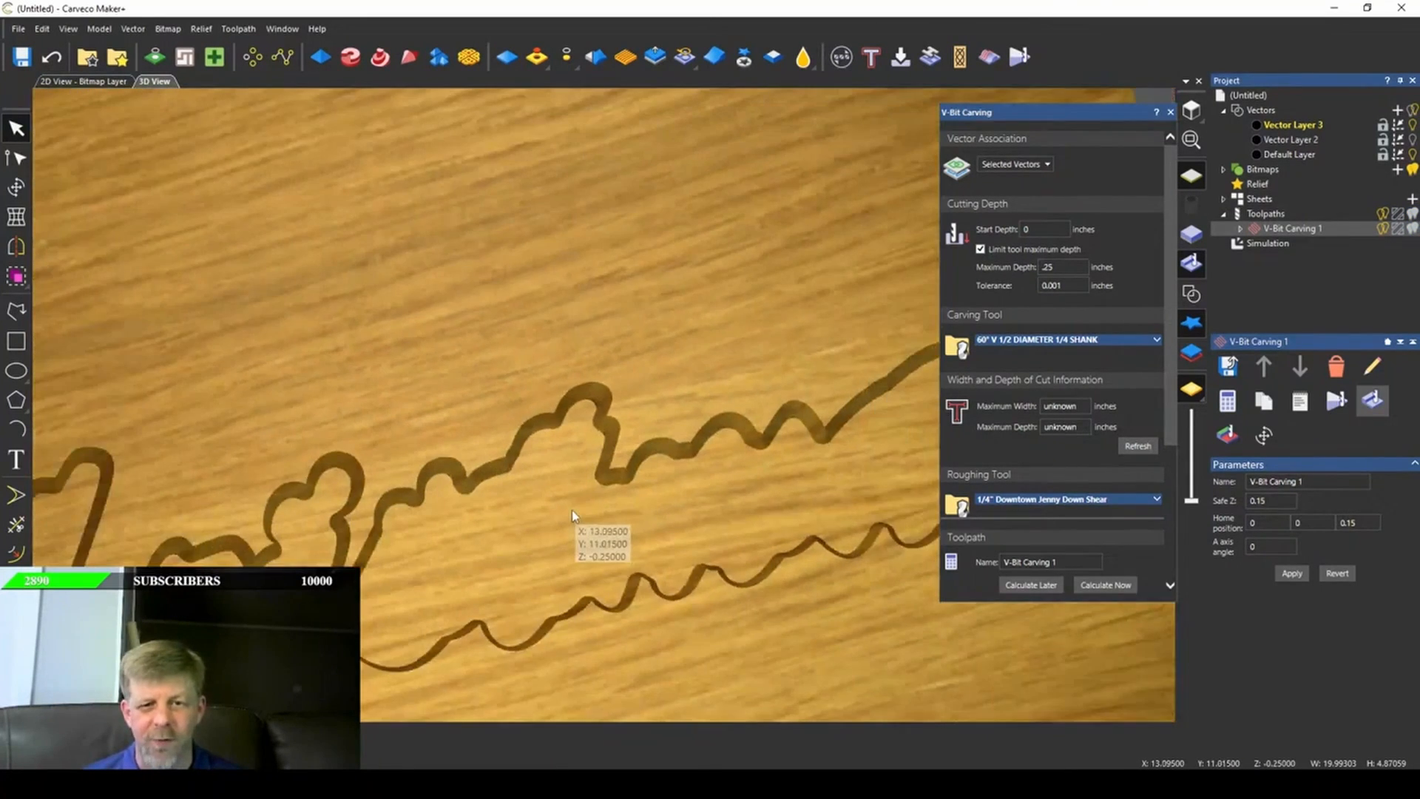
- Set the carving tool to 30 Deg Engraving 0.015" Tip, recalculate V-Bit Carving 1 and simulate it
{"action": "left_click", "coordinate": [1155, 341]}
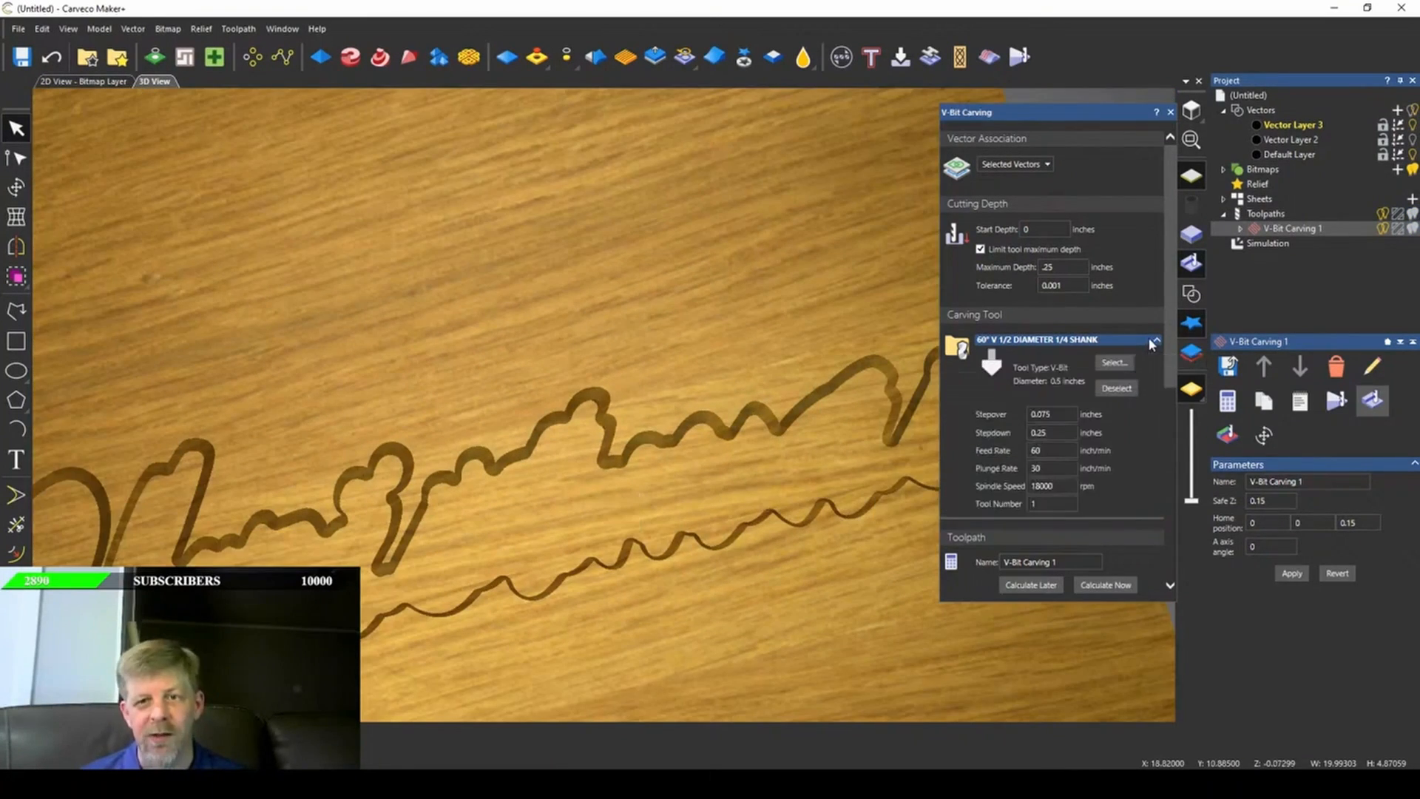
{"action": "left_click", "coordinate": [1112, 363]}
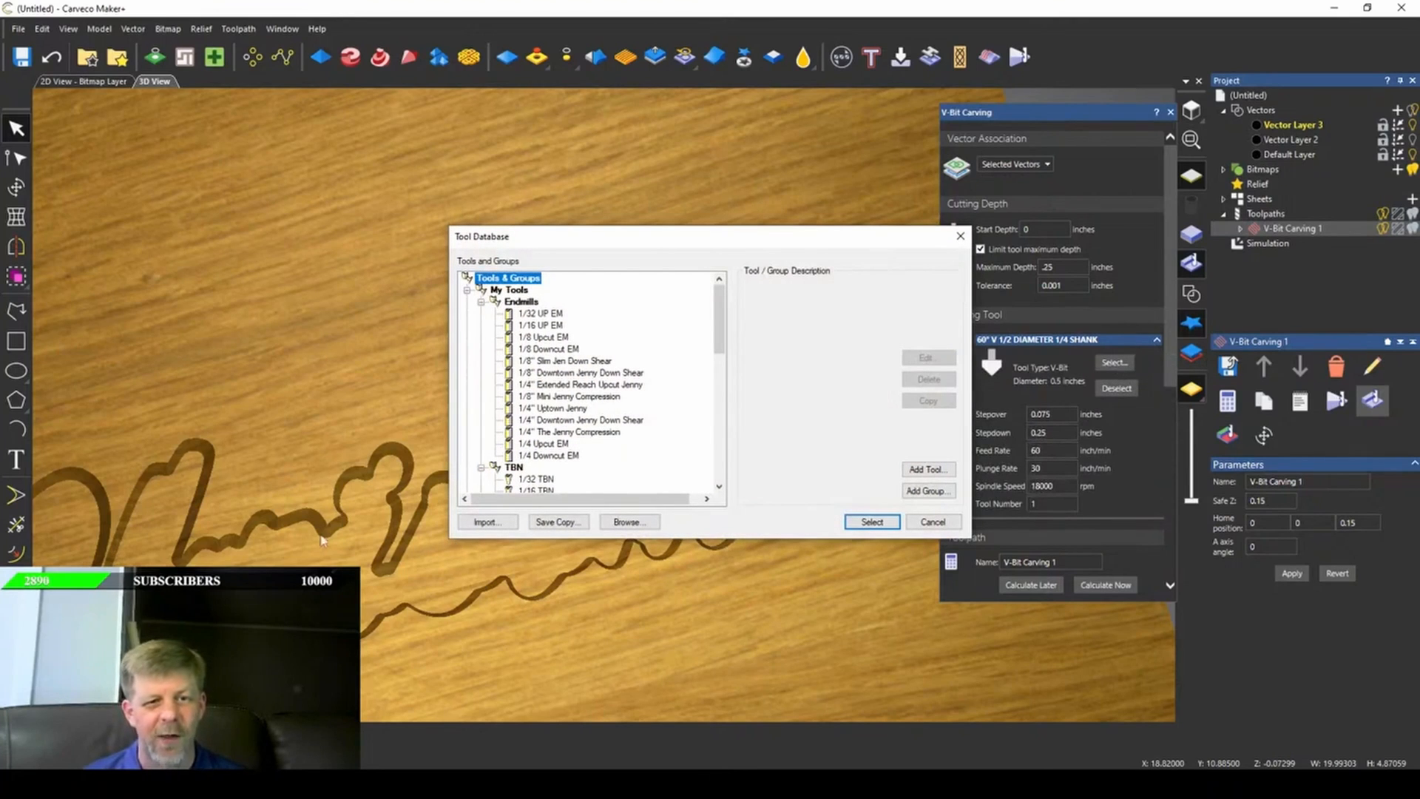
{"action": "scroll", "coordinate": [643, 354], "scroll_direction": "down", "scroll_amount": 5}
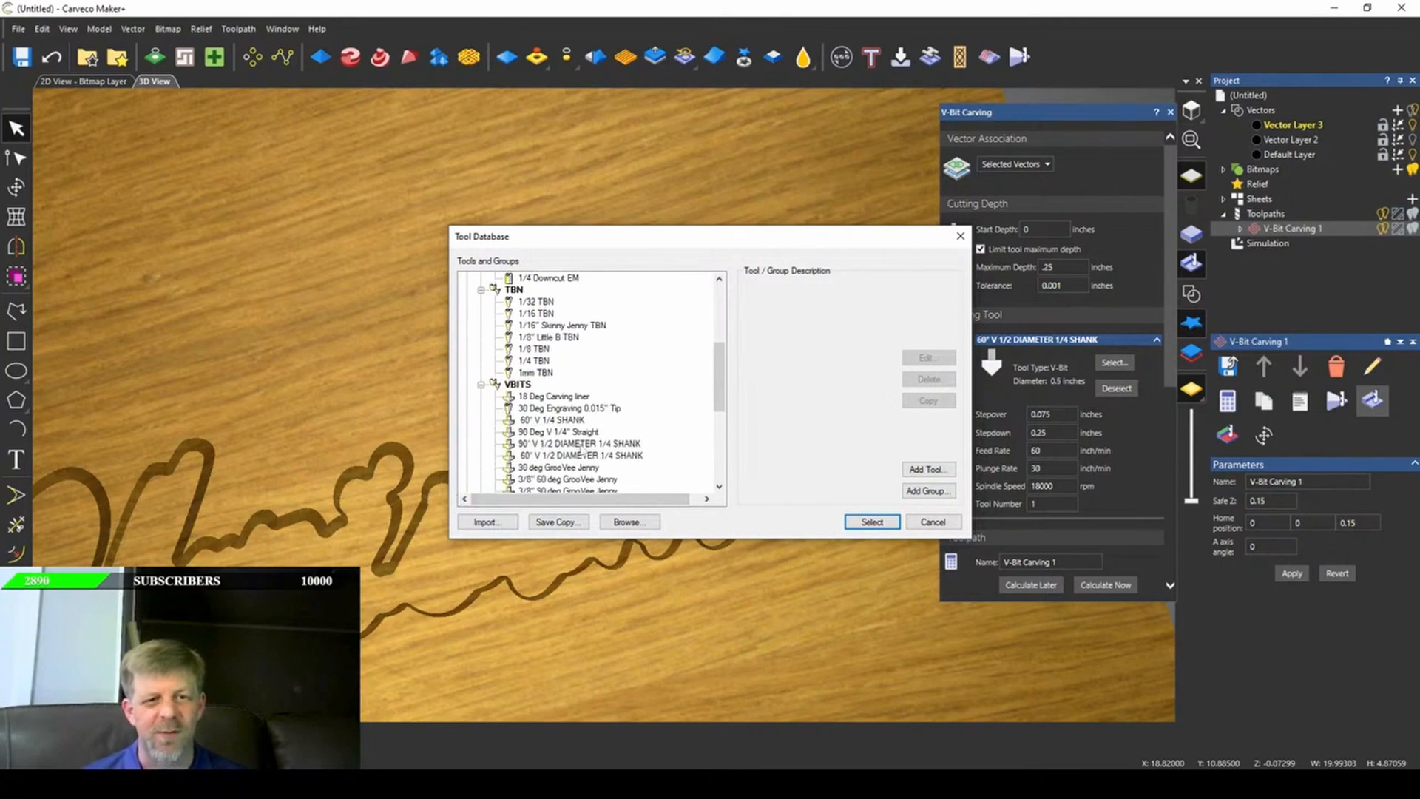
{"action": "left_click", "coordinate": [569, 407]}
{"action": "left_click", "coordinate": [872, 522]}
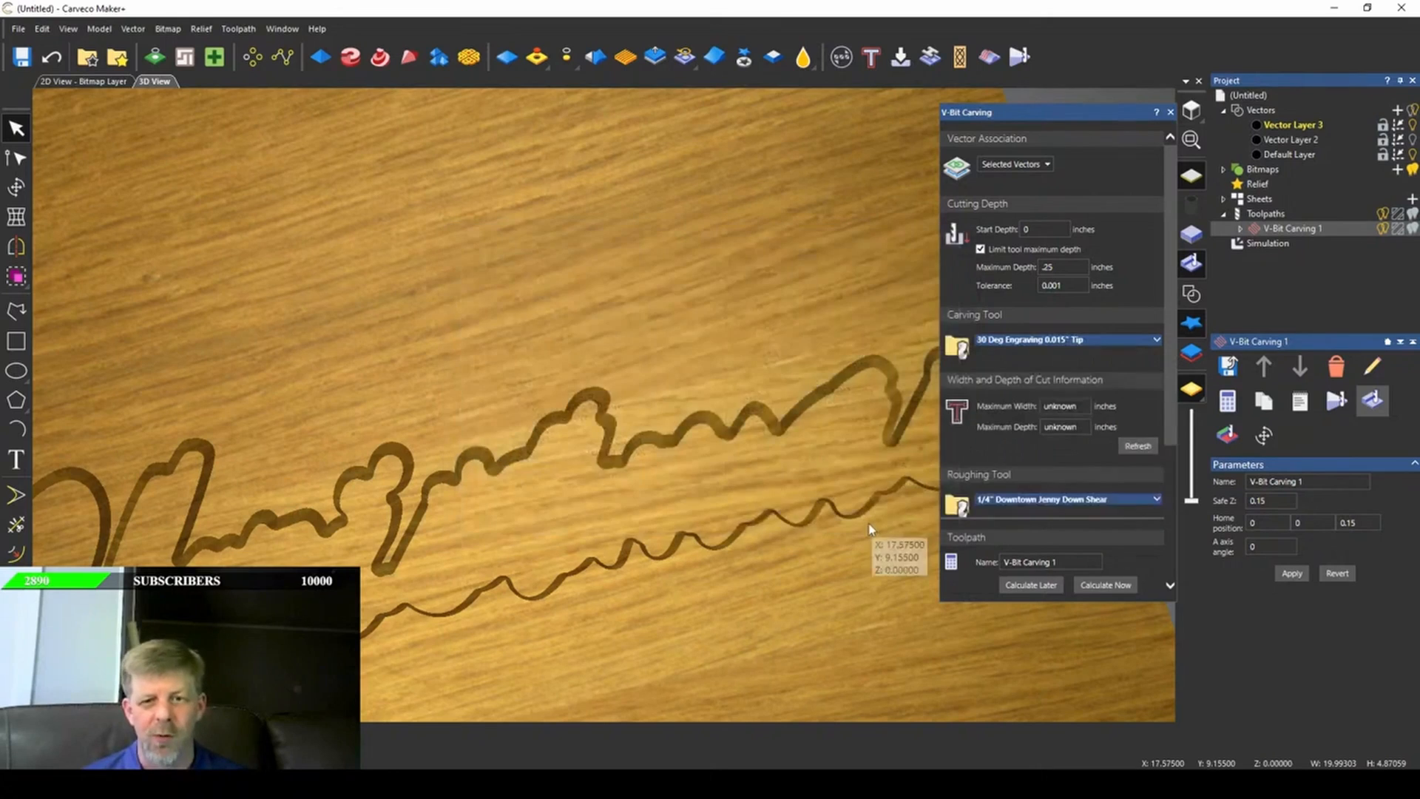
{"action": "left_click", "coordinate": [1105, 586]}
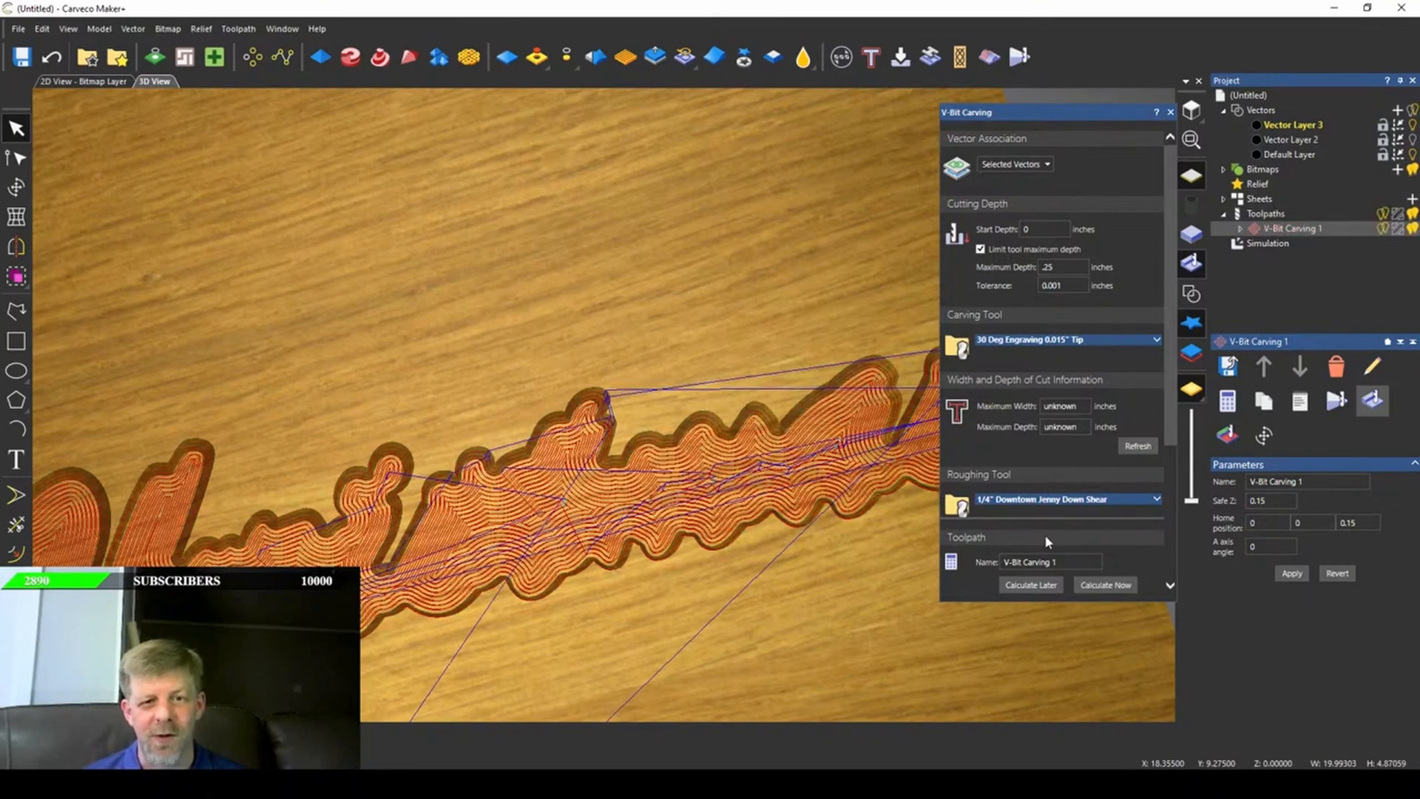
{"action": "scroll", "coordinate": [645, 492], "scroll_direction": "down", "scroll_amount": 5}
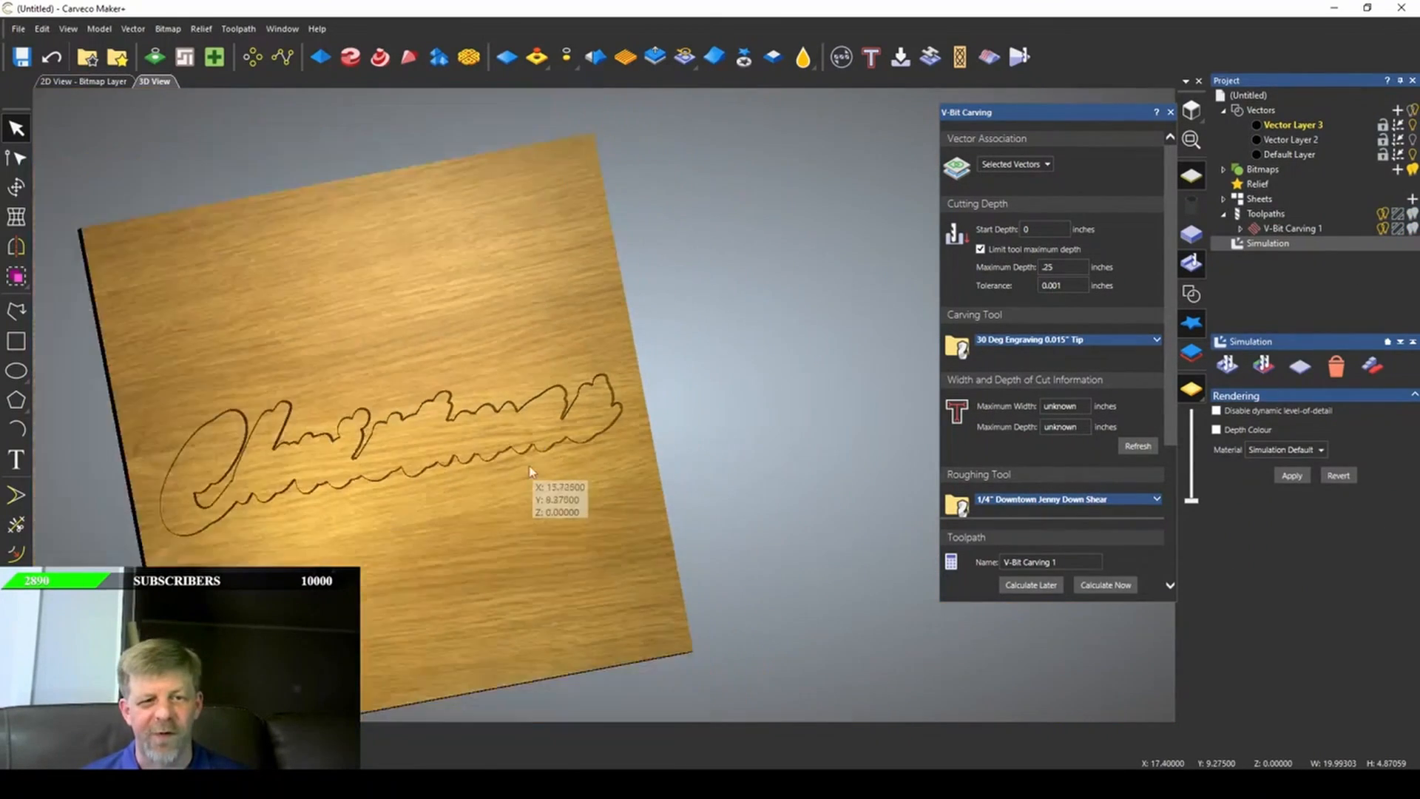
- Examine the carve simulated with the 30° engraving bit along the whole lettering, from the letter C to the final letter
{"action": "scroll", "coordinate": [408, 396], "scroll_direction": "up", "scroll_amount": 6}
{"action": "scroll", "coordinate": [371, 485], "scroll_direction": "down", "scroll_amount": 2}
{"action": "left_click_drag", "start_coordinate": [371, 485], "coordinate": [314, 531]}
{"action": "scroll", "coordinate": [460, 488], "scroll_direction": "down", "scroll_amount": 5}
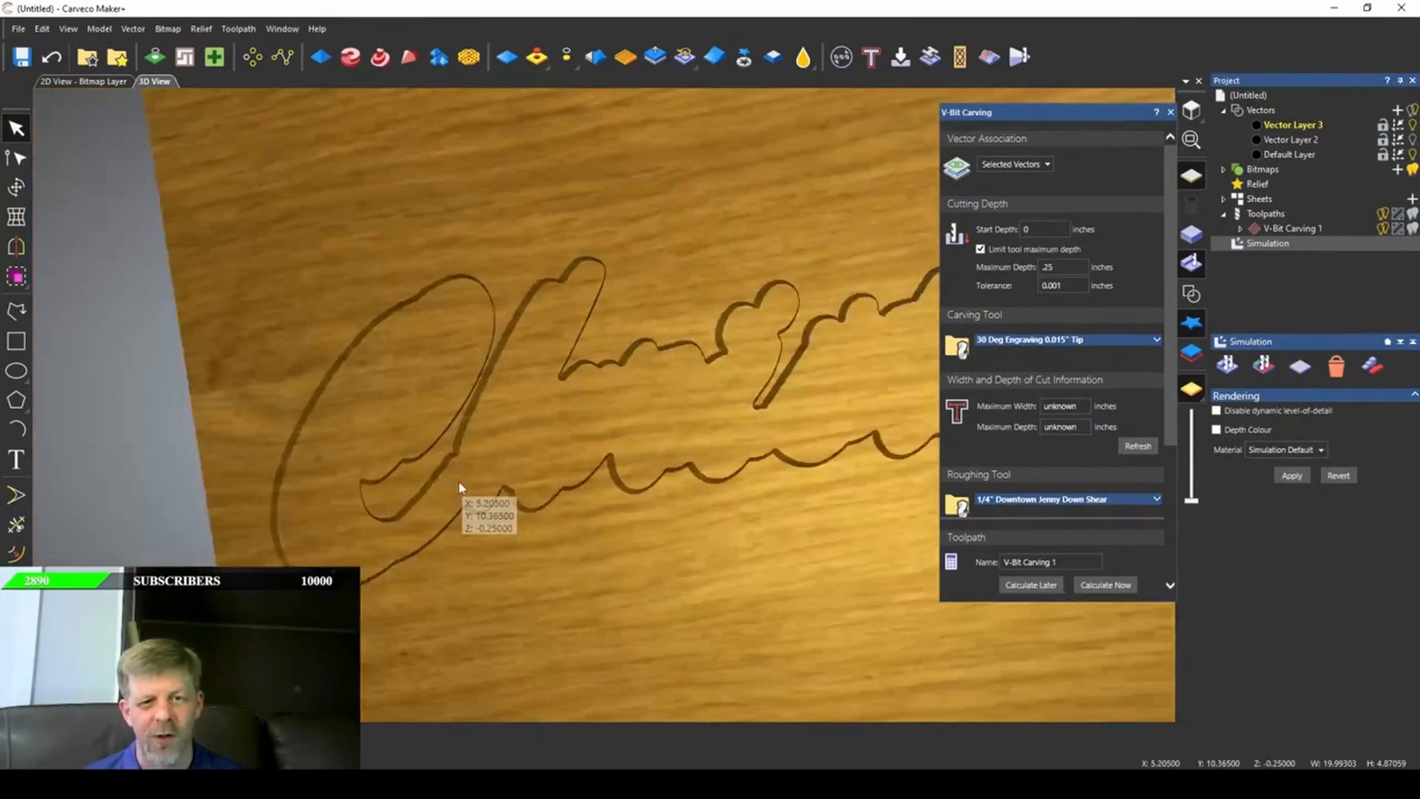
{"action": "scroll", "coordinate": [814, 359], "scroll_direction": "up", "scroll_amount": 6}
{"action": "scroll", "coordinate": [782, 405], "scroll_direction": "down", "scroll_amount": 3}
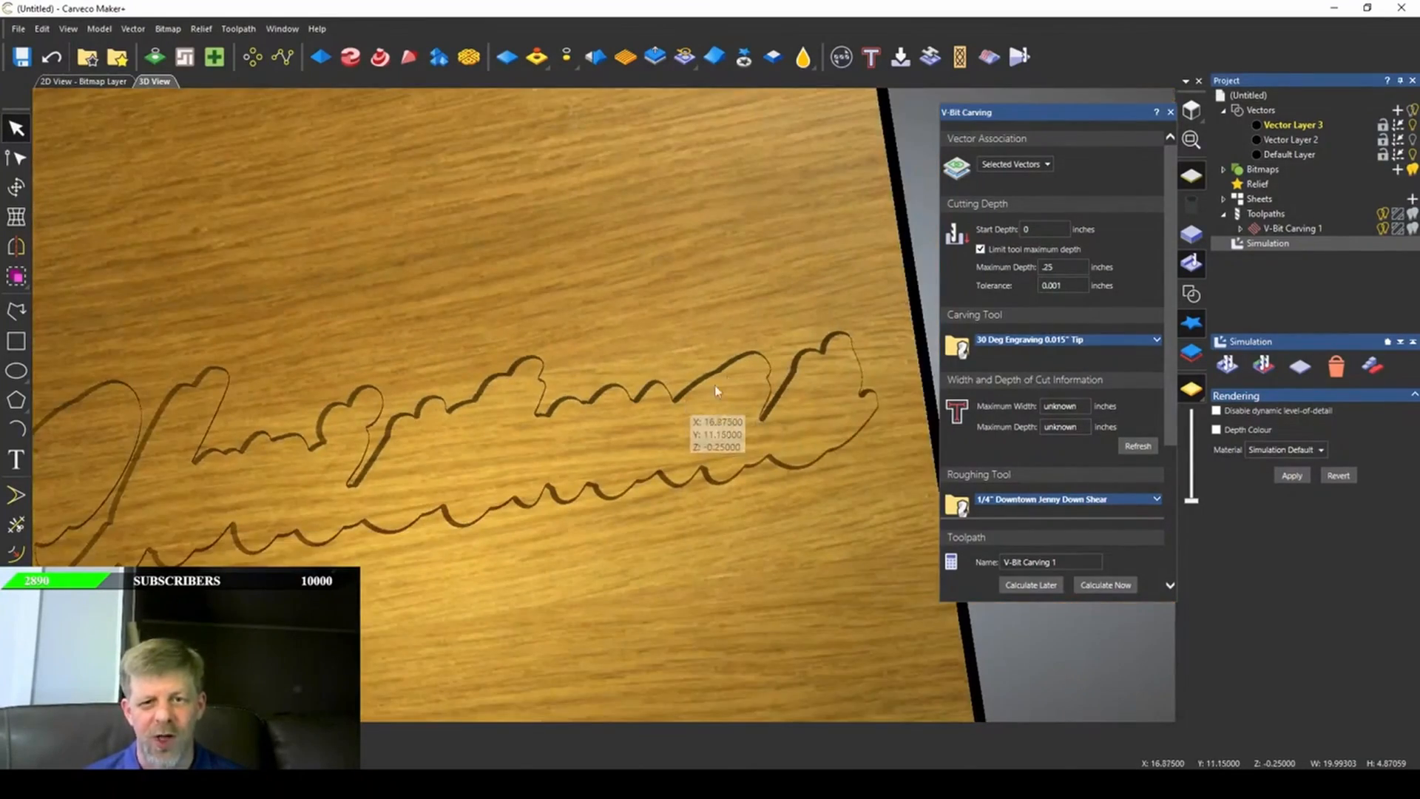
{"action": "left_click_drag", "start_coordinate": [707, 403], "coordinate": [818, 401]}
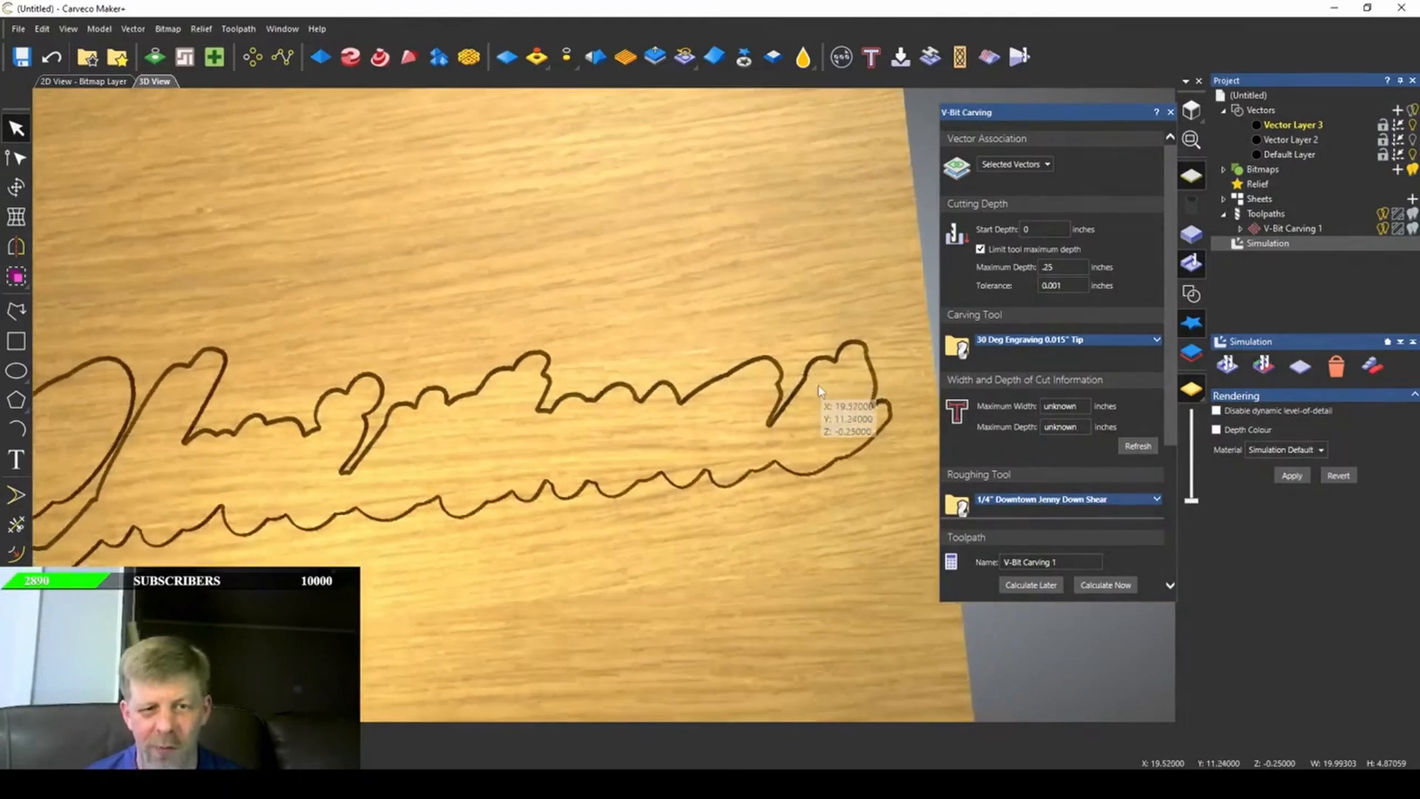
{"action": "scroll", "coordinate": [444, 365], "scroll_direction": "up", "scroll_amount": 3}
{"action": "scroll", "coordinate": [527, 453], "scroll_direction": "down", "scroll_amount": 3}
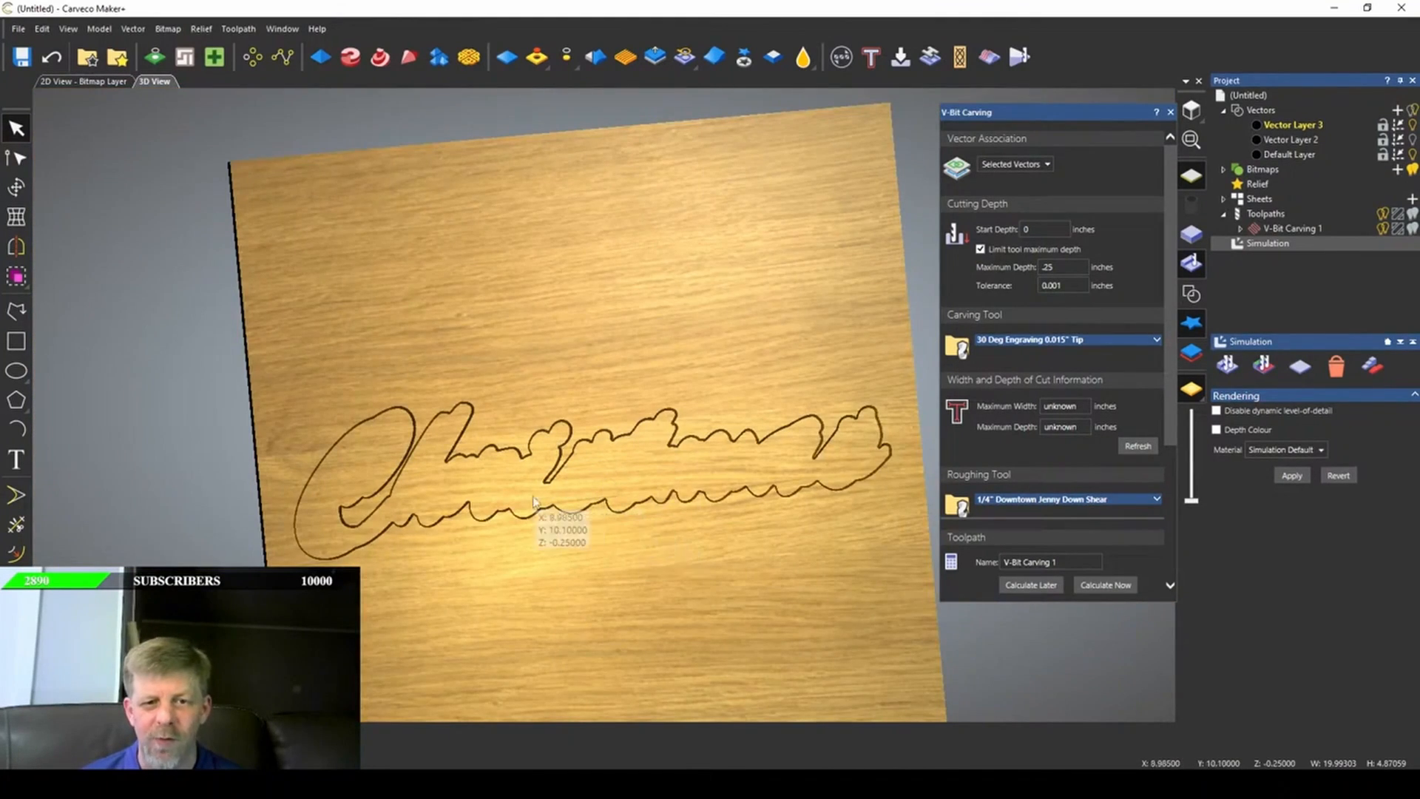
{"action": "scroll", "coordinate": [562, 518], "scroll_direction": "up", "scroll_amount": 3}
{"action": "scroll", "coordinate": [952, 381], "scroll_direction": "down", "scroll_amount": 1}
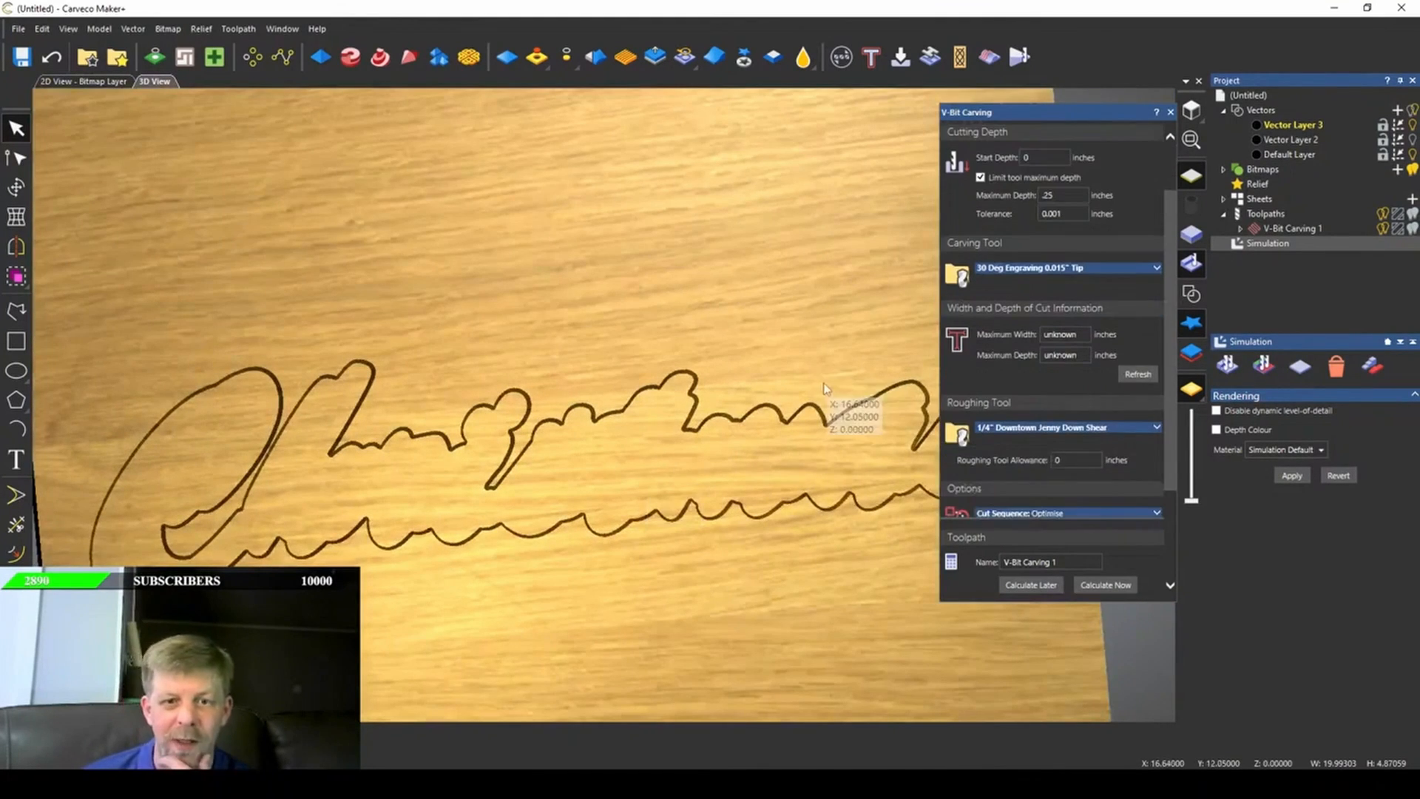
{"action": "scroll", "coordinate": [823, 386], "scroll_direction": "down", "scroll_amount": 3}
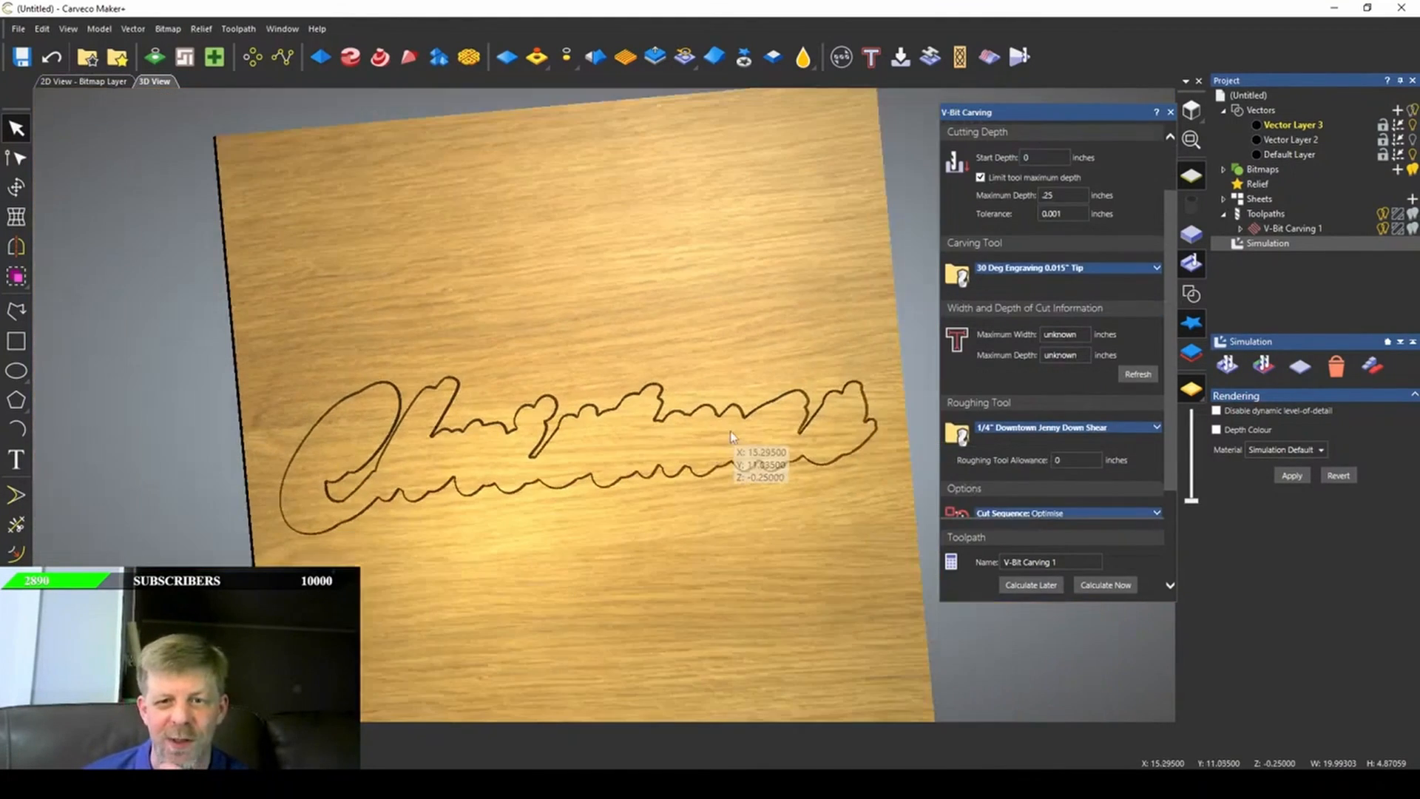
- Delete the simulation, display the vectors and hide the V-Bit Carving 1 toolpath
{"action": "left_click", "coordinate": [1338, 375]}
{"action": "left_click", "coordinate": [1197, 299]}
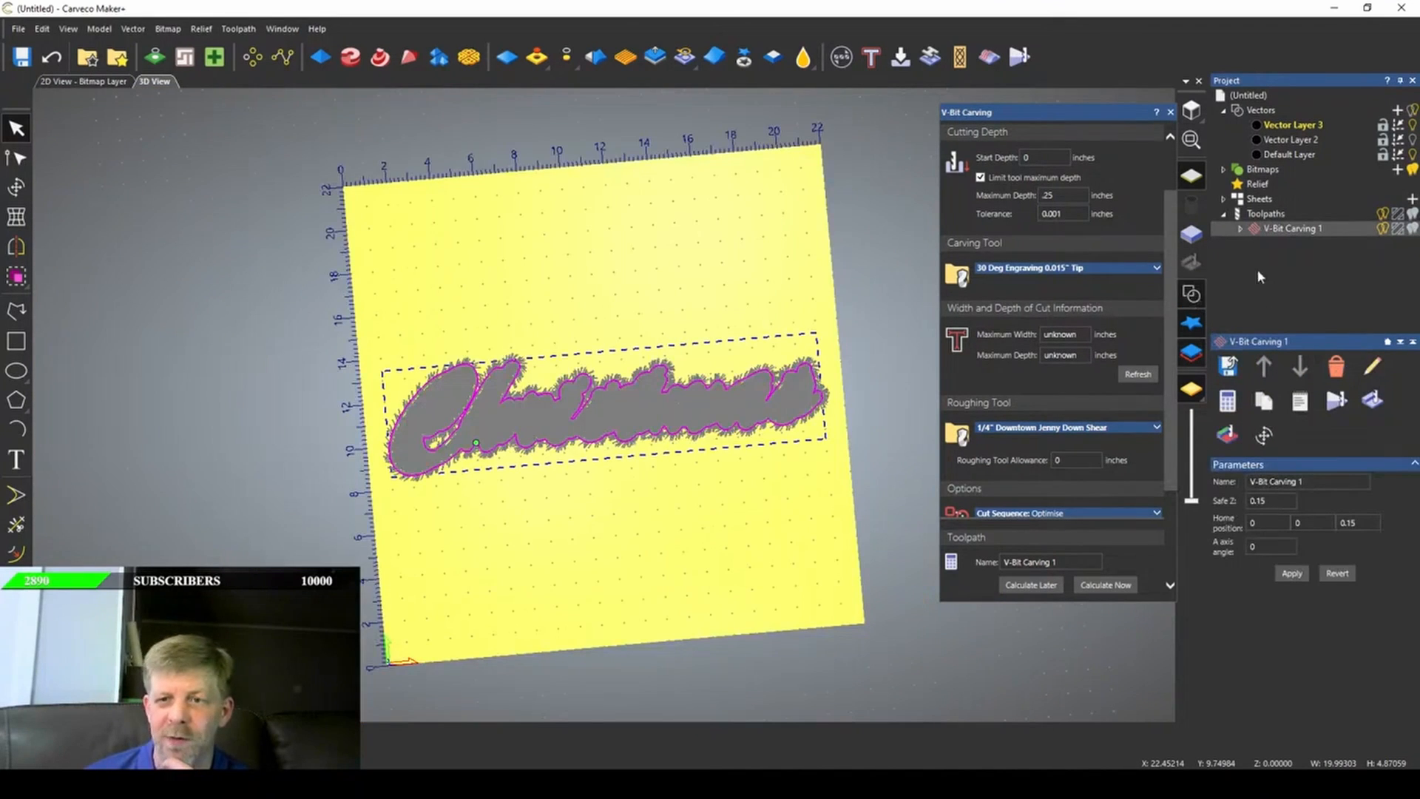
{"action": "left_click", "coordinate": [1381, 230]}
- Mirror the Christmas outline horizontally about its centre
{"action": "left_click", "coordinate": [17, 246]}
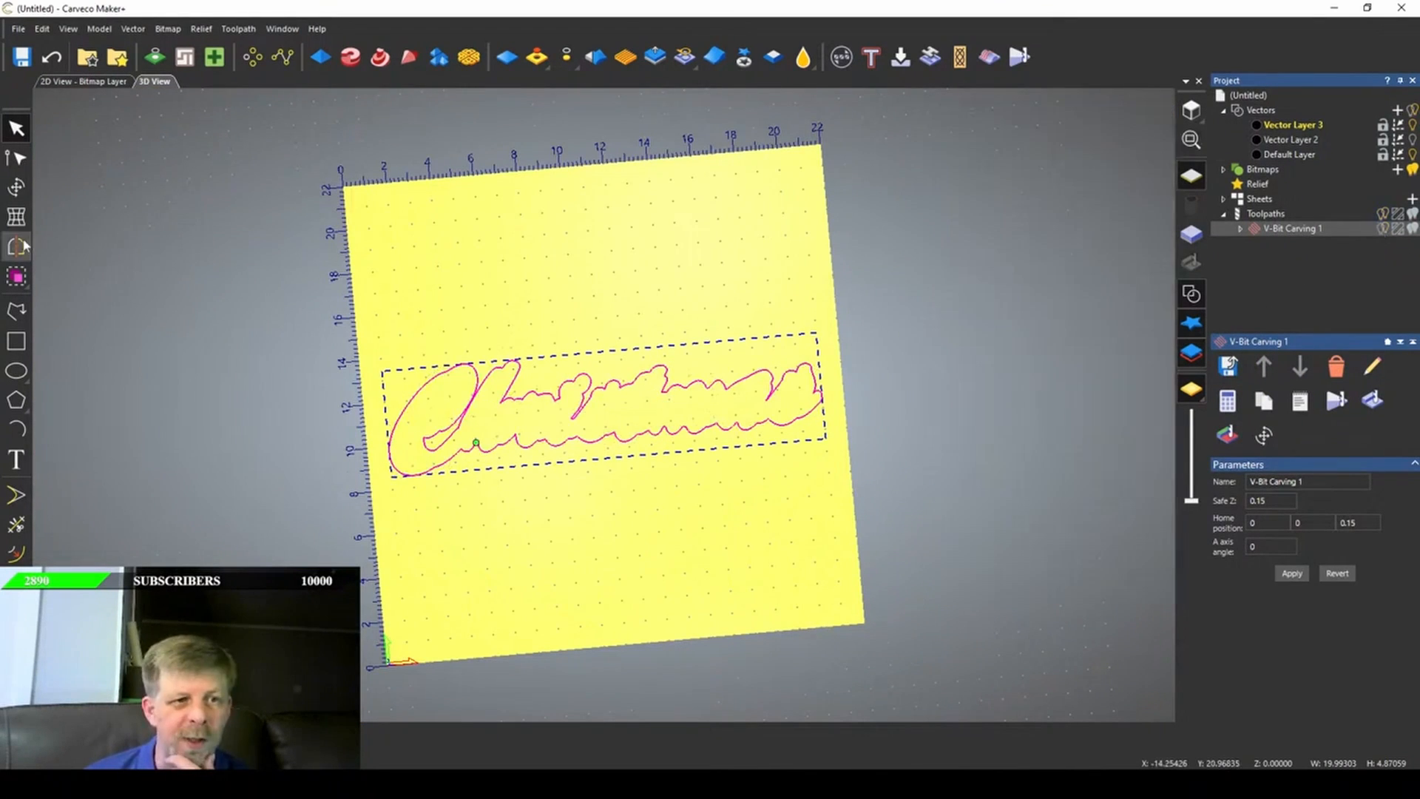
{"action": "left_click", "coordinate": [1092, 196]}
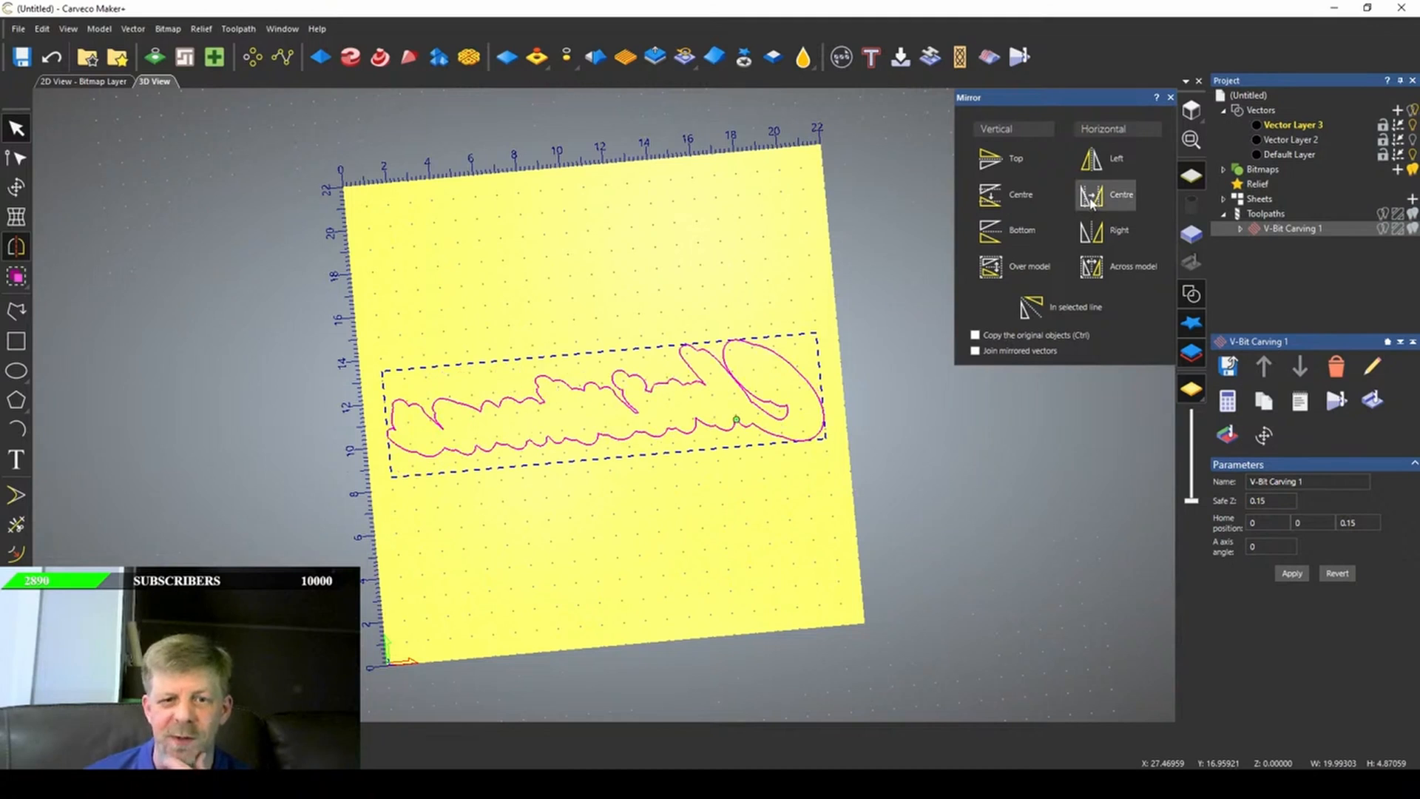
{"action": "left_click", "coordinate": [1170, 97]}
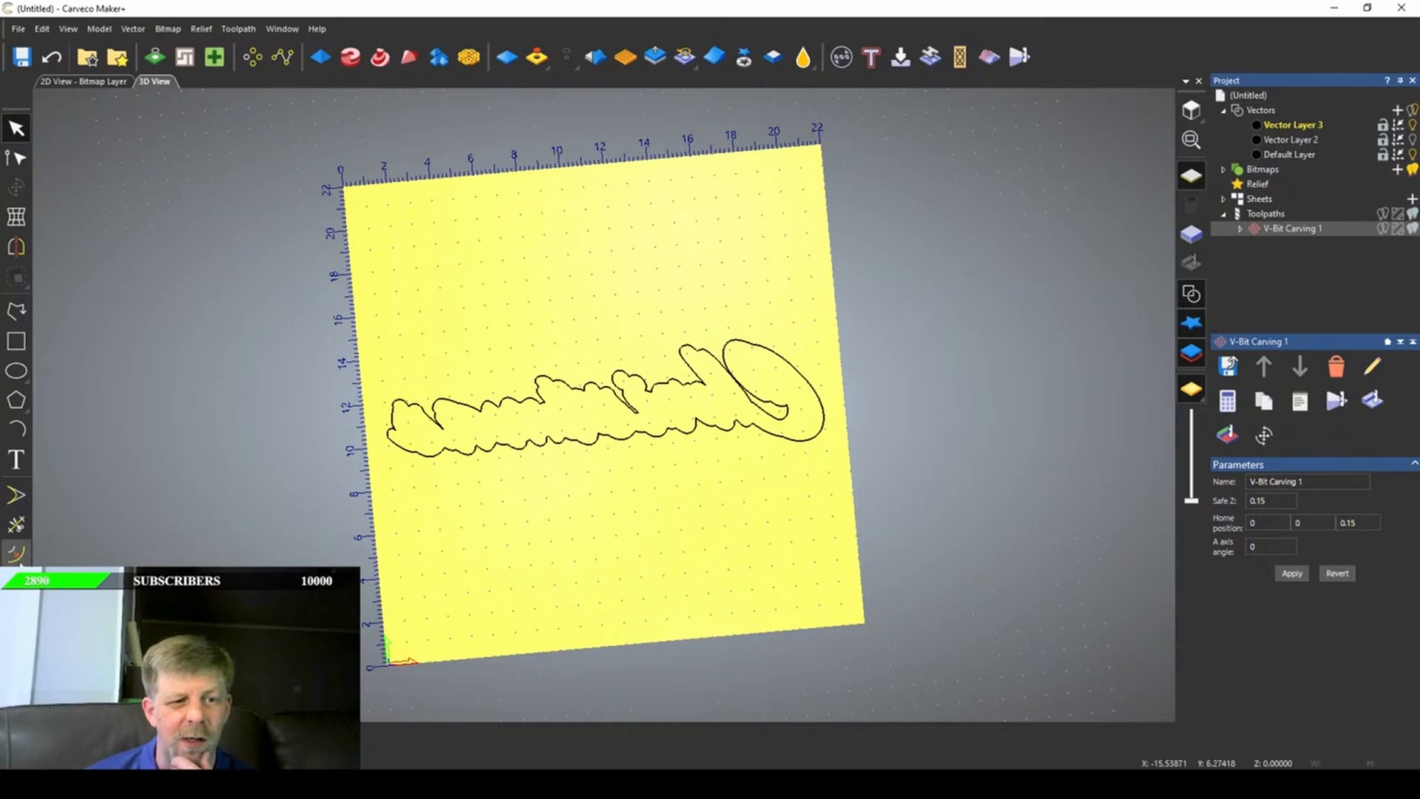
- Offset the mirrored Christmas outline outward to form a surrounding boundary and open the toolpath operations
{"action": "left_click", "coordinate": [19, 560]}
{"action": "left_click", "coordinate": [1271, 214]}
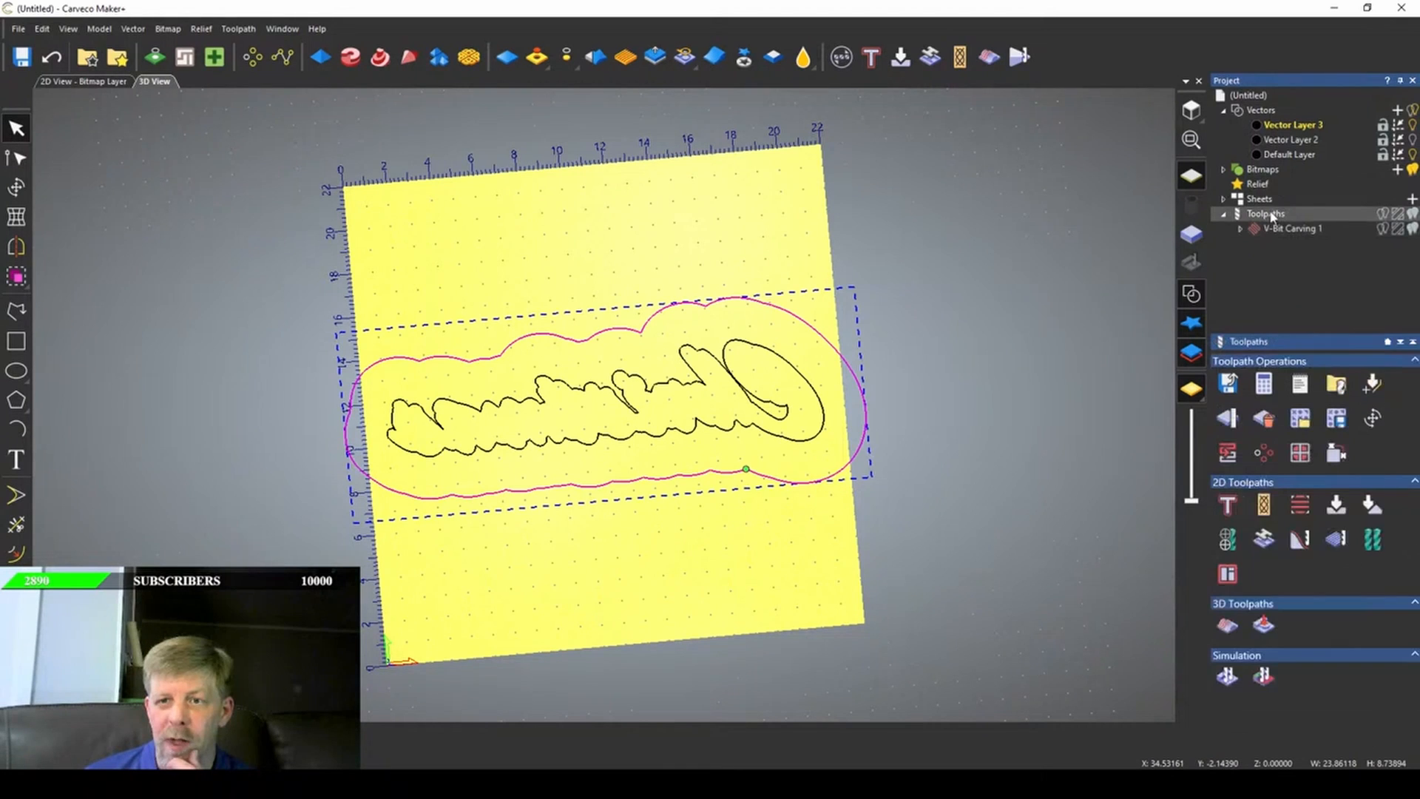
- Start a V-Bit Carving toolpath on the mirrored outline and its offset boundary, with a start depth of 0.15 and maximum depth of 0.05 inches
{"action": "left_click", "coordinate": [1334, 534]}
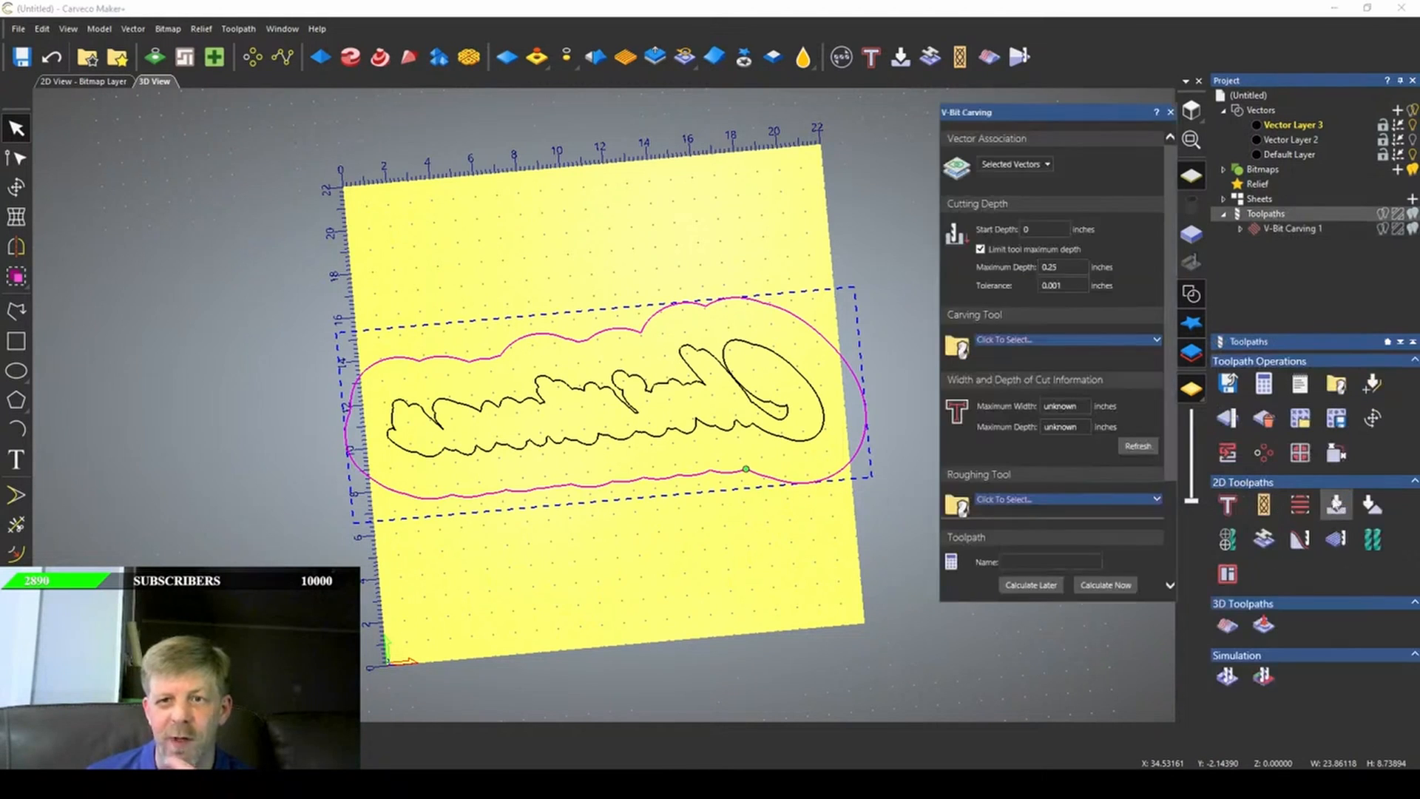
{"action": "left_click", "coordinate": [330, 259]}
{"action": "left_click_drag", "start_coordinate": [286, 216], "coordinate": [925, 611]}
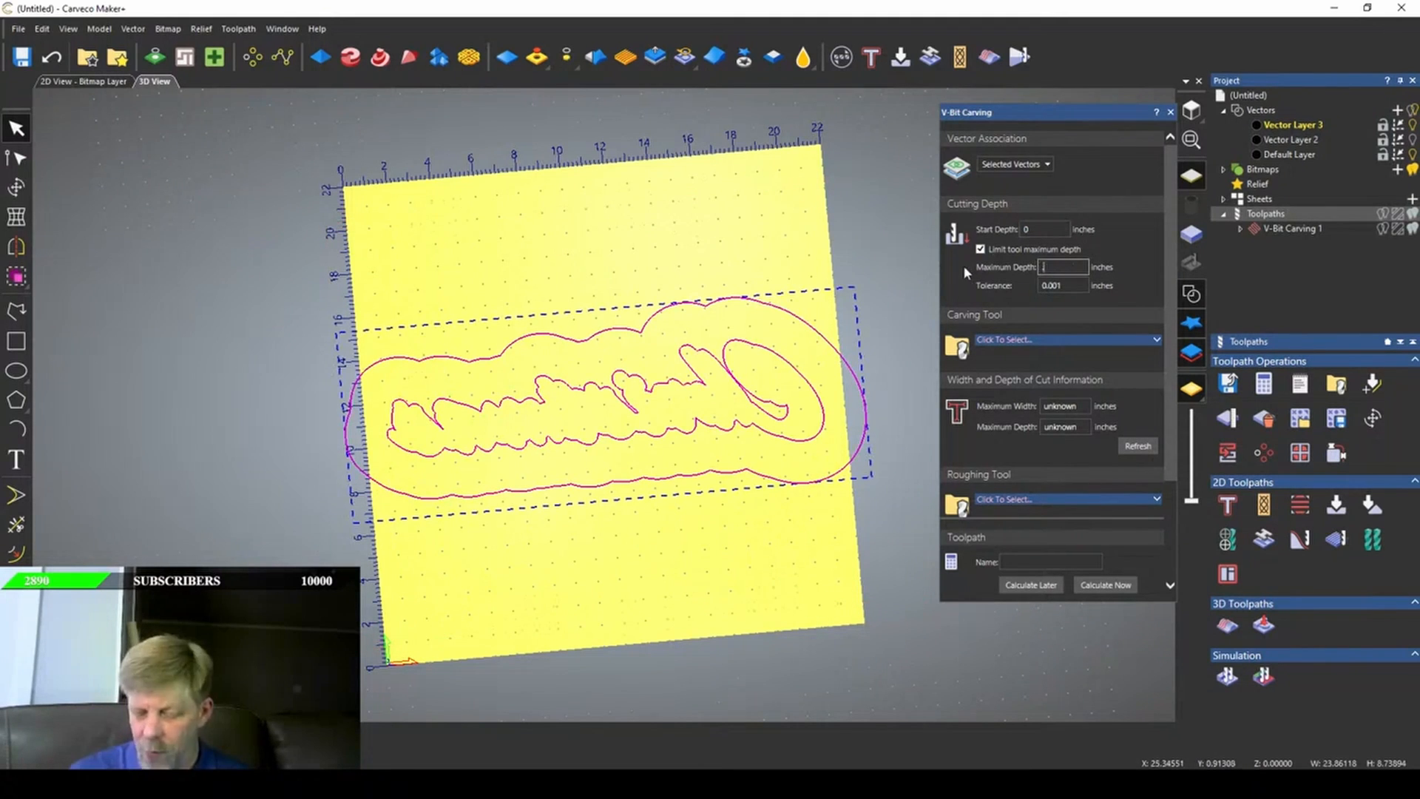
{"action": "type", "text": ".05"}
{"action": "left_click", "coordinate": [1019, 232]}
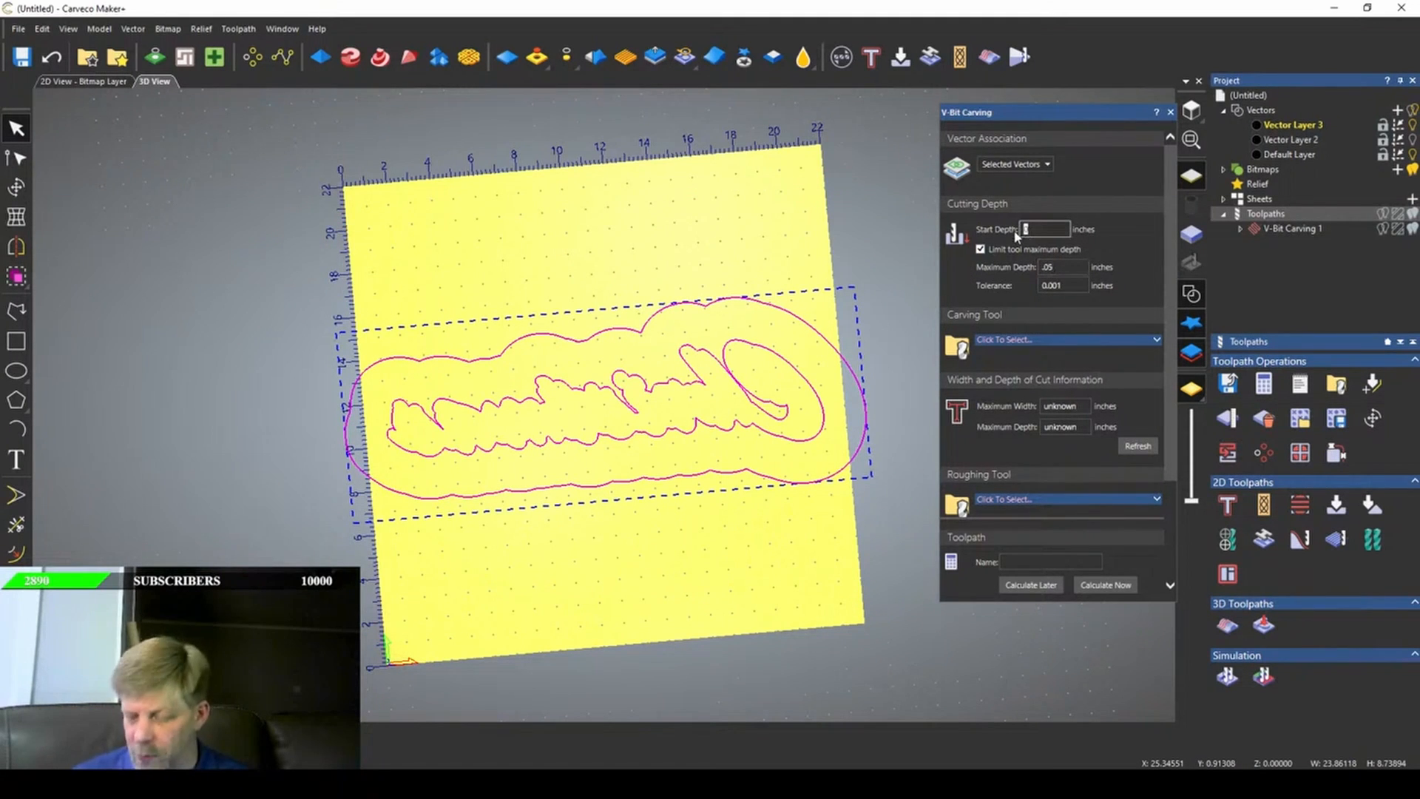
- Assign the 30 Deg Engraving 0.015" Tip as carving tool and the 1/4" Downtown Jenny Down Shear as roughing tool
{"action": "left_click", "coordinate": [956, 345]}
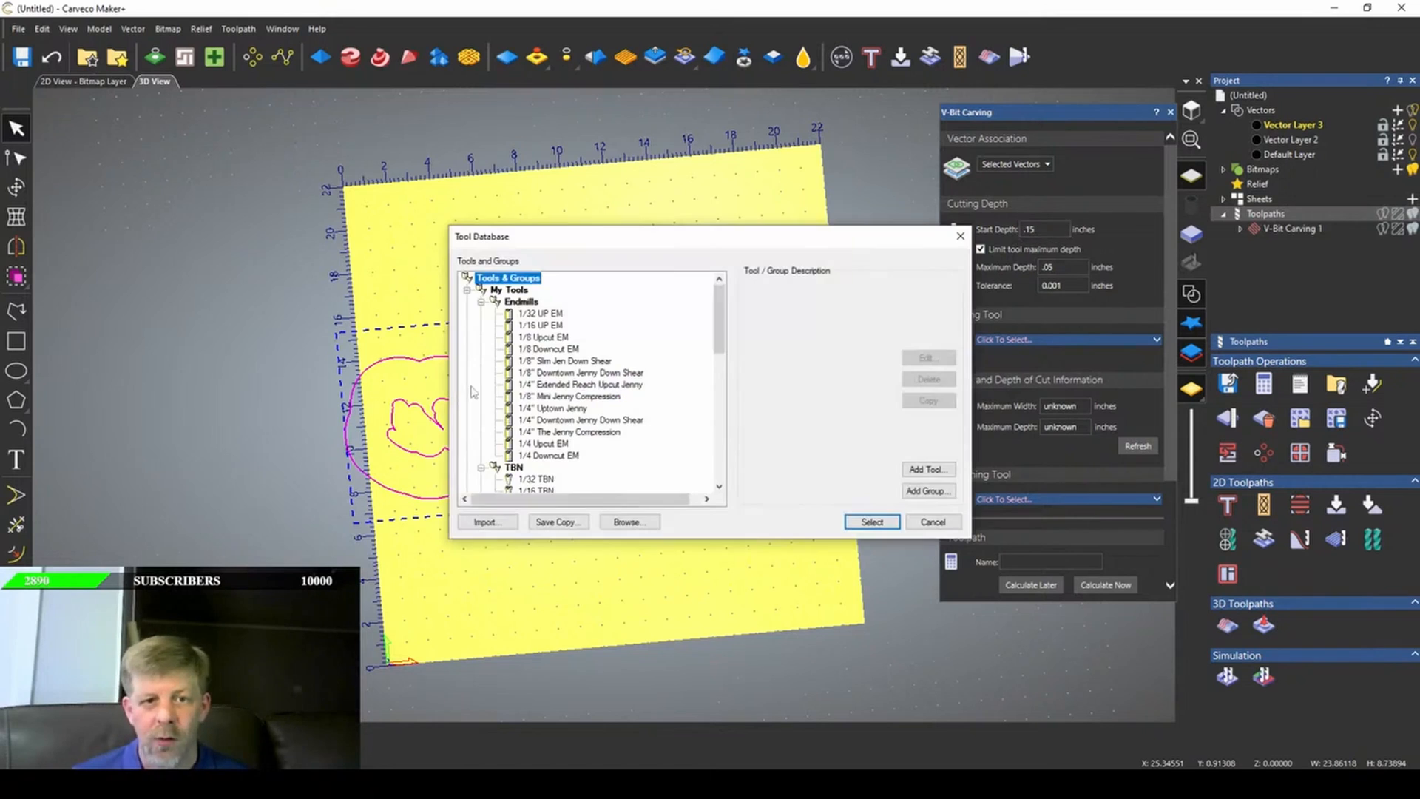
{"action": "scroll", "coordinate": [554, 385], "scroll_direction": "down", "scroll_amount": 5}
{"action": "double_click", "coordinate": [556, 399]}
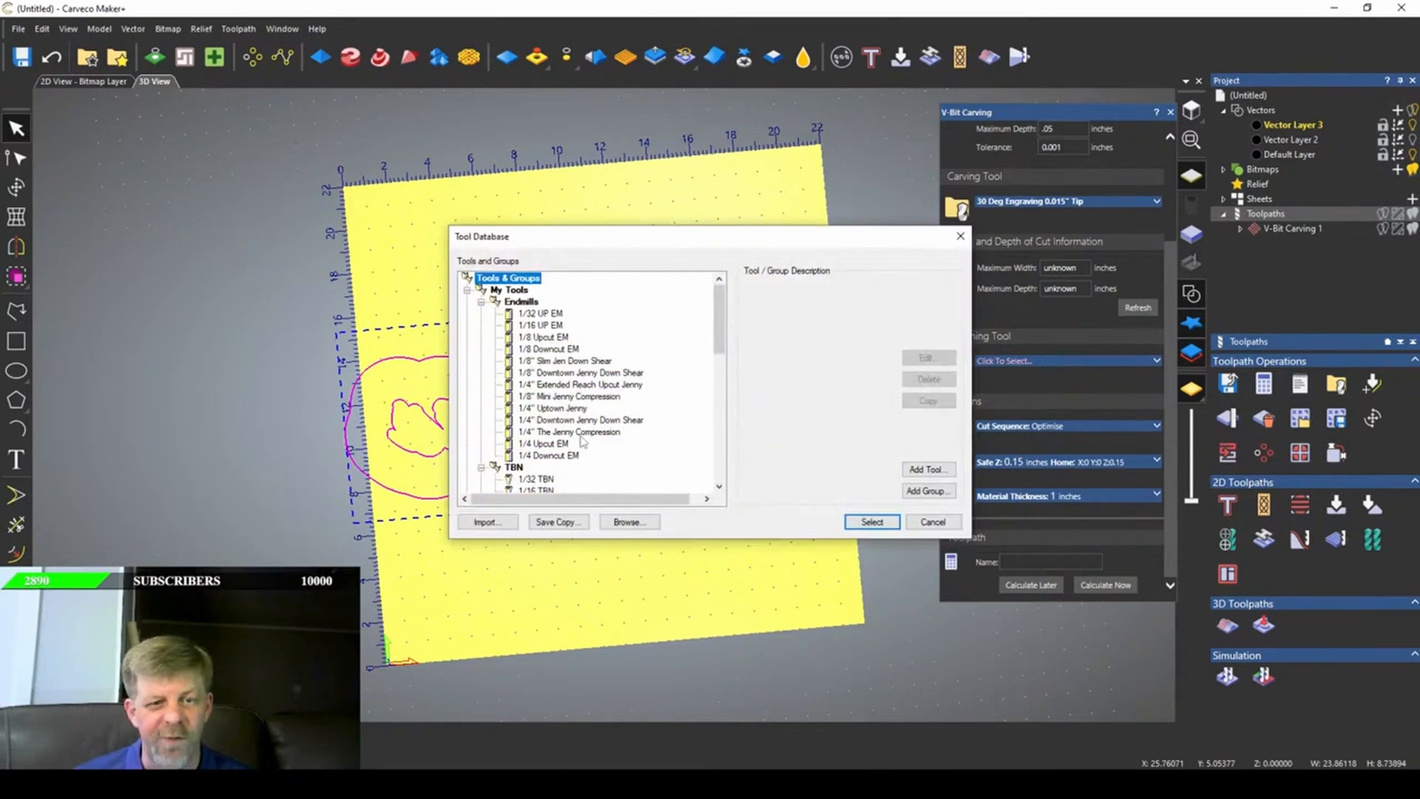
{"action": "scroll", "coordinate": [582, 441], "scroll_direction": "down", "scroll_amount": 3}
{"action": "left_click", "coordinate": [573, 377]}
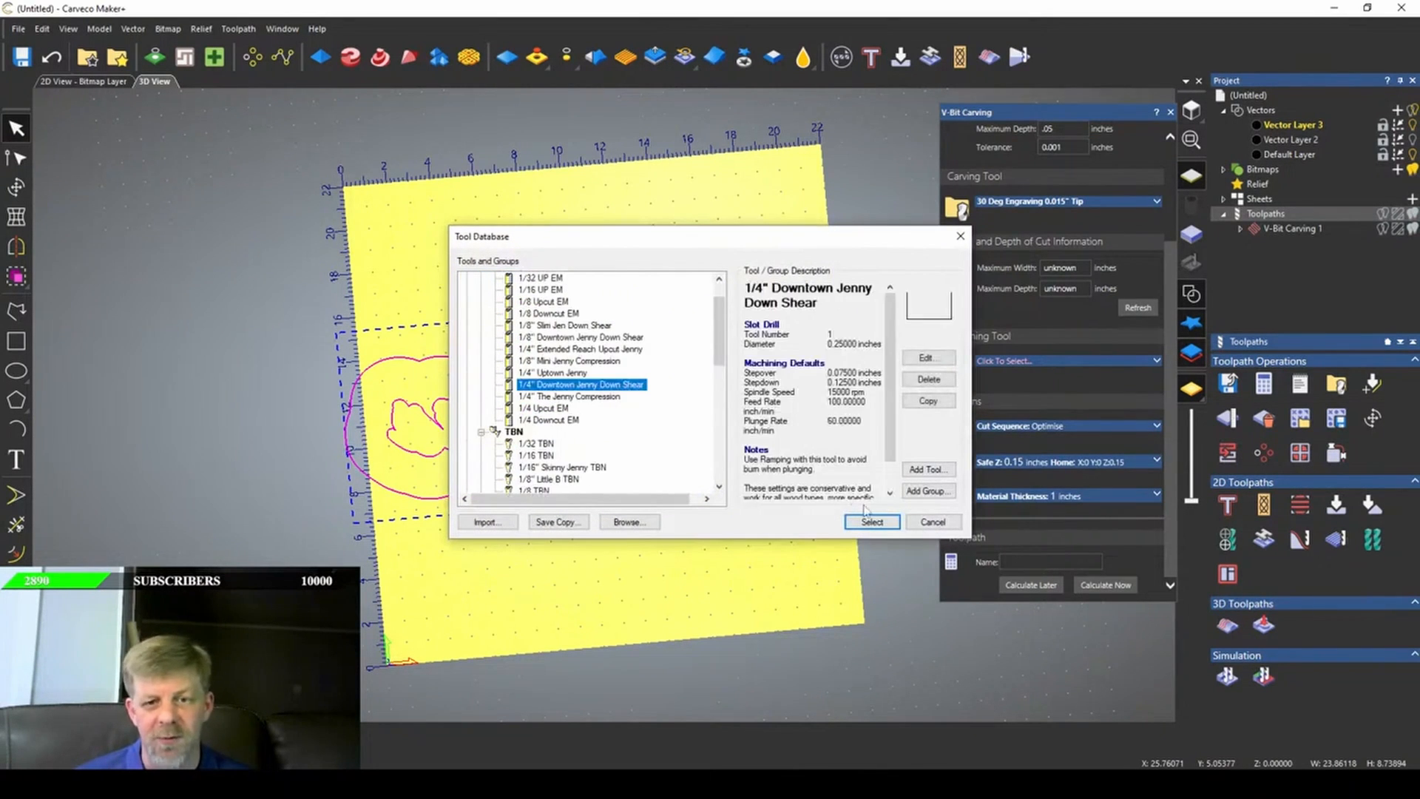
{"action": "left_click", "coordinate": [872, 521]}
{"action": "scroll", "coordinate": [1154, 510], "scroll_direction": "up", "scroll_amount": 3}
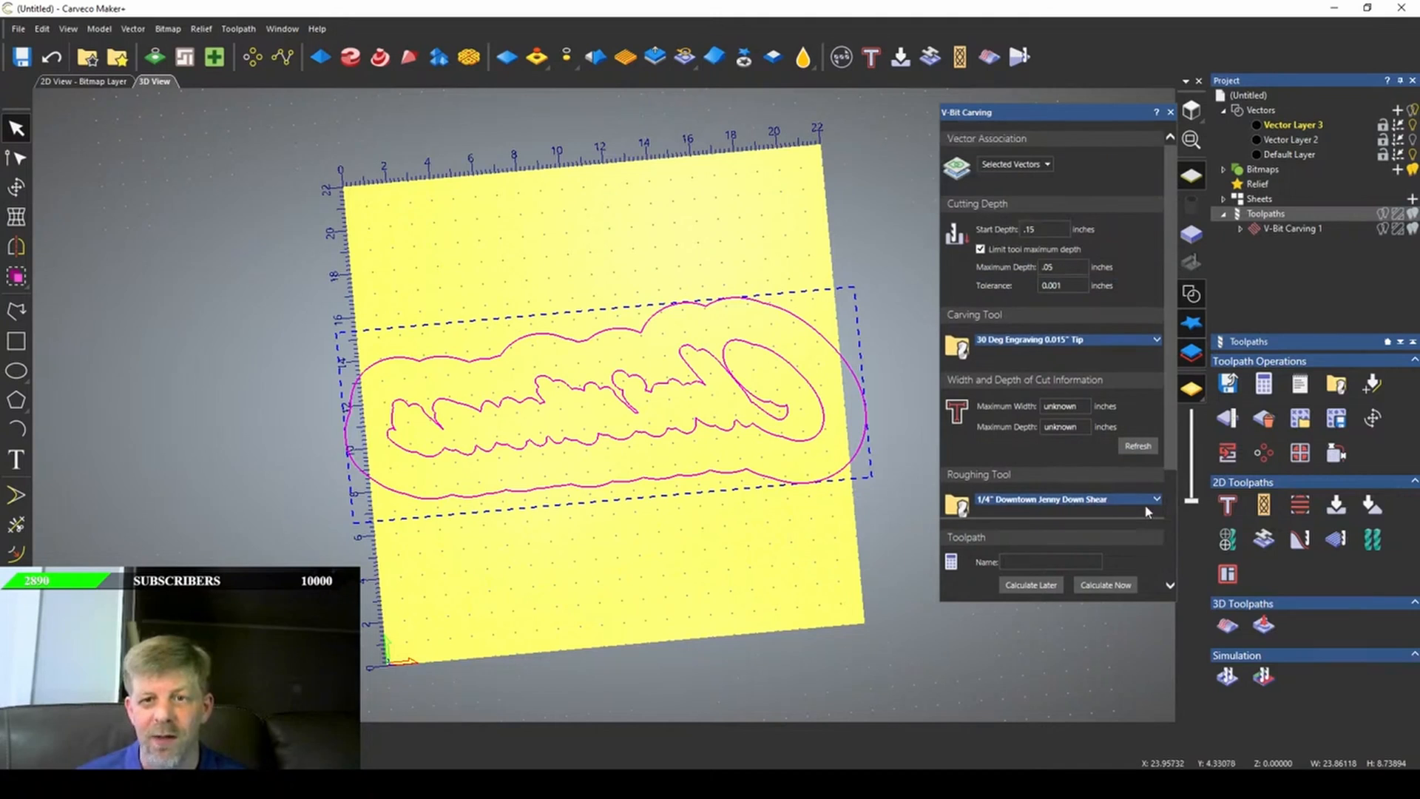
- Calculate the V-Bit Carving toolpath for the mirrored outline and simulate it
{"action": "left_click", "coordinate": [1106, 585]}
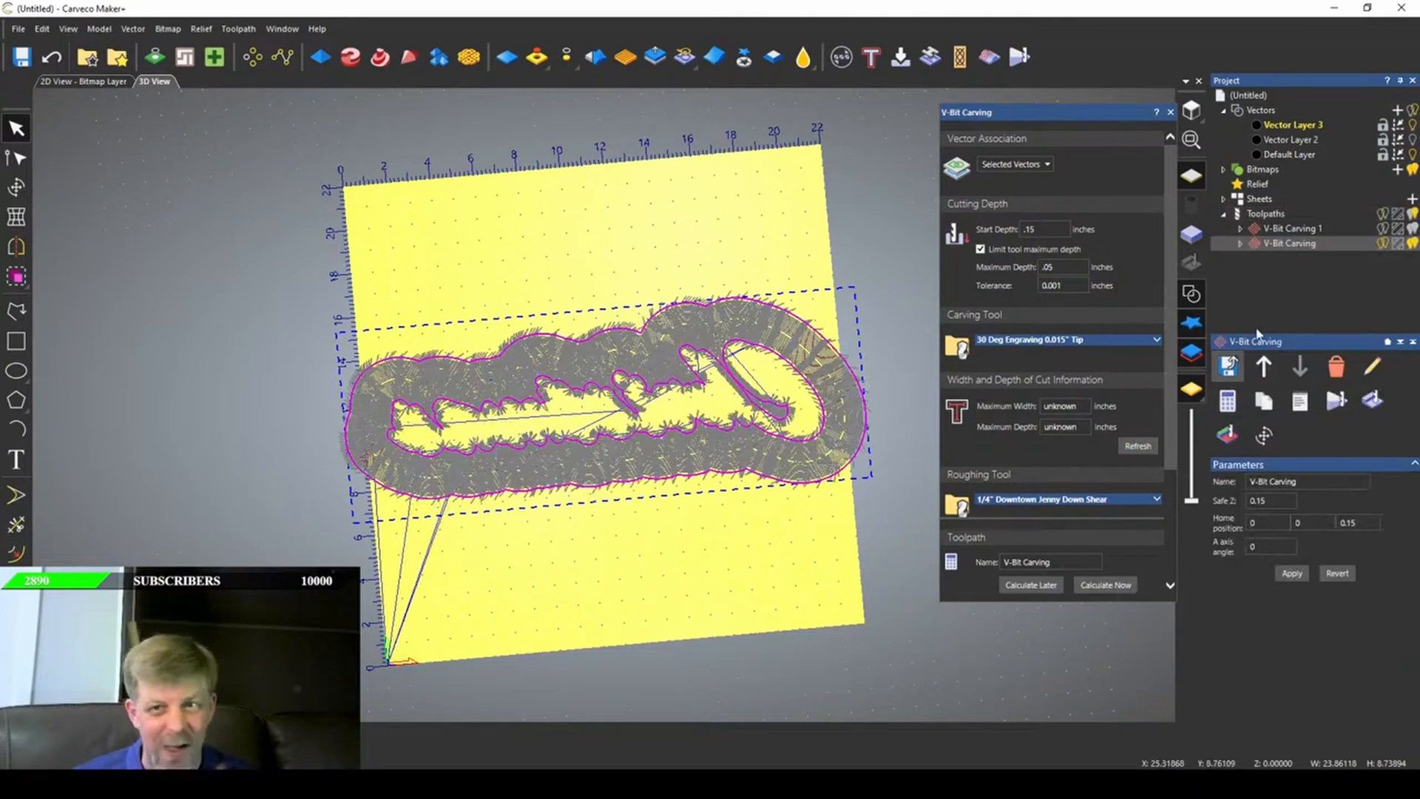
{"action": "left_click", "coordinate": [1378, 407]}
{"action": "left_click", "coordinate": [773, 517]}
- Examine the simulated male inlay carve around the narrow notches and along the lower edge of the mirrored lettering
{"action": "scroll", "coordinate": [352, 386], "scroll_direction": "up", "scroll_amount": 2}
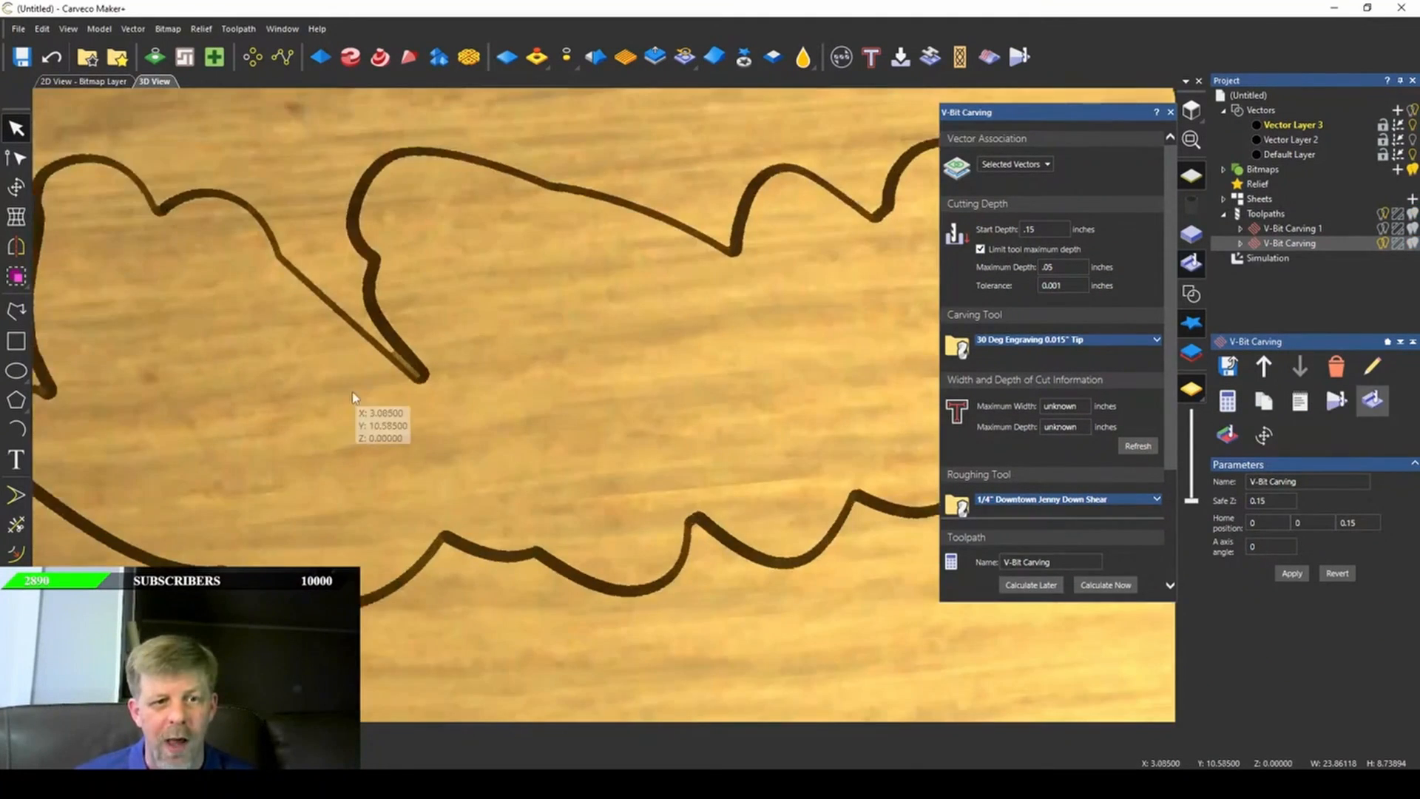
{"action": "scroll", "coordinate": [399, 359], "scroll_direction": "up", "scroll_amount": 3}
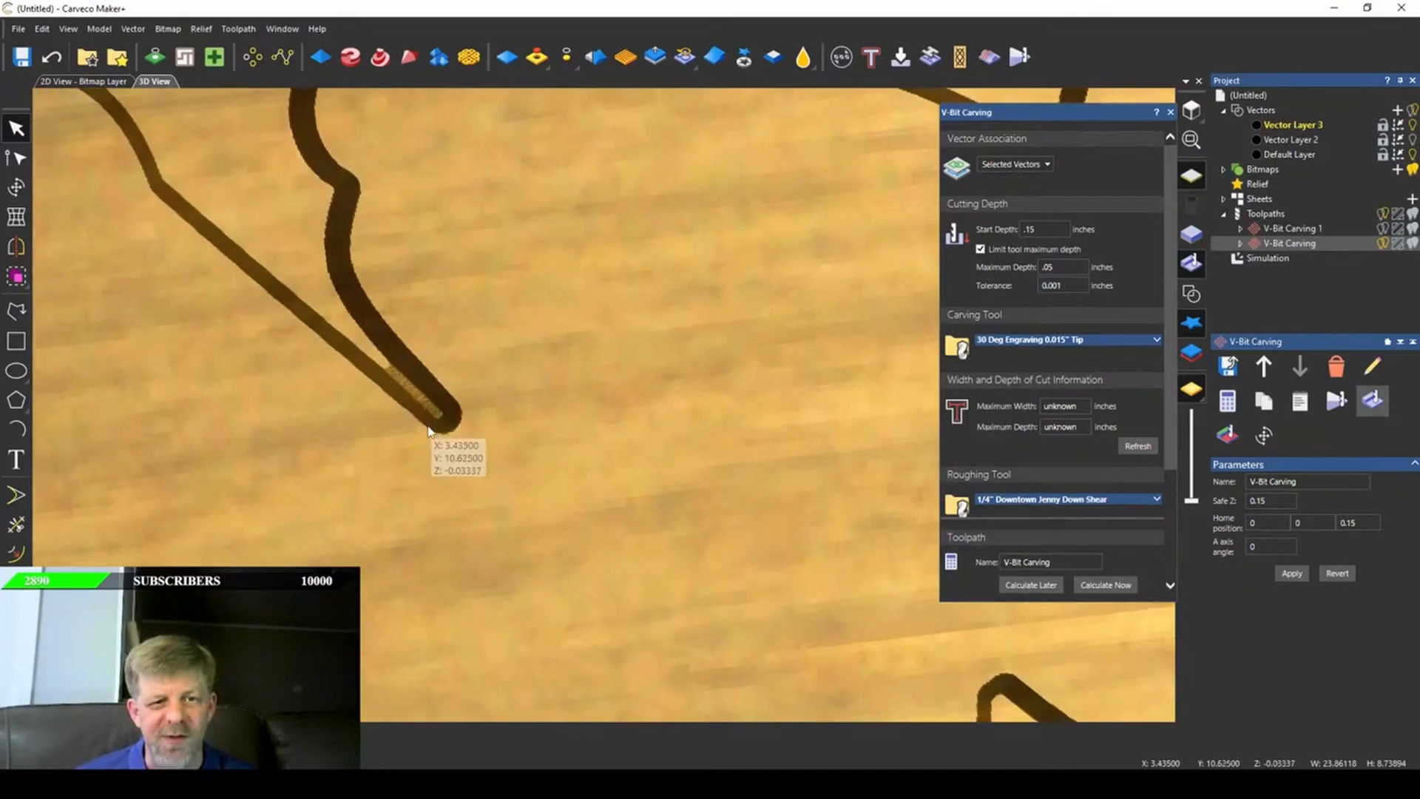
{"action": "mouse_move", "coordinate": [429, 431]}
{"action": "left_mouse_down"}
{"action": "mouse_move", "coordinate": [582, 509]}
{"action": "mouse_move", "coordinate": [488, 479]}
{"action": "mouse_move", "coordinate": [441, 435]}
{"action": "left_mouse_up"}
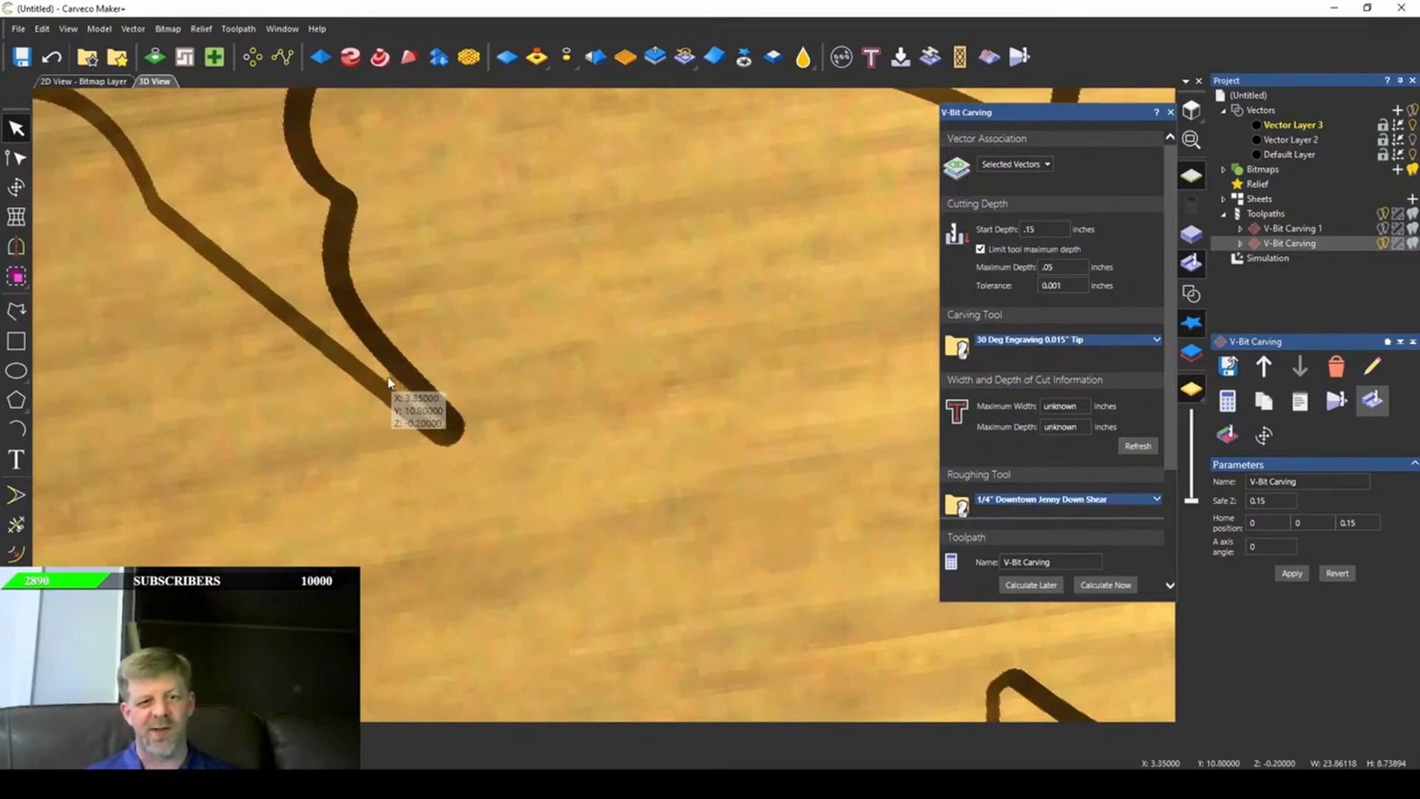
{"action": "scroll", "coordinate": [392, 409], "scroll_direction": "down", "scroll_amount": 10}
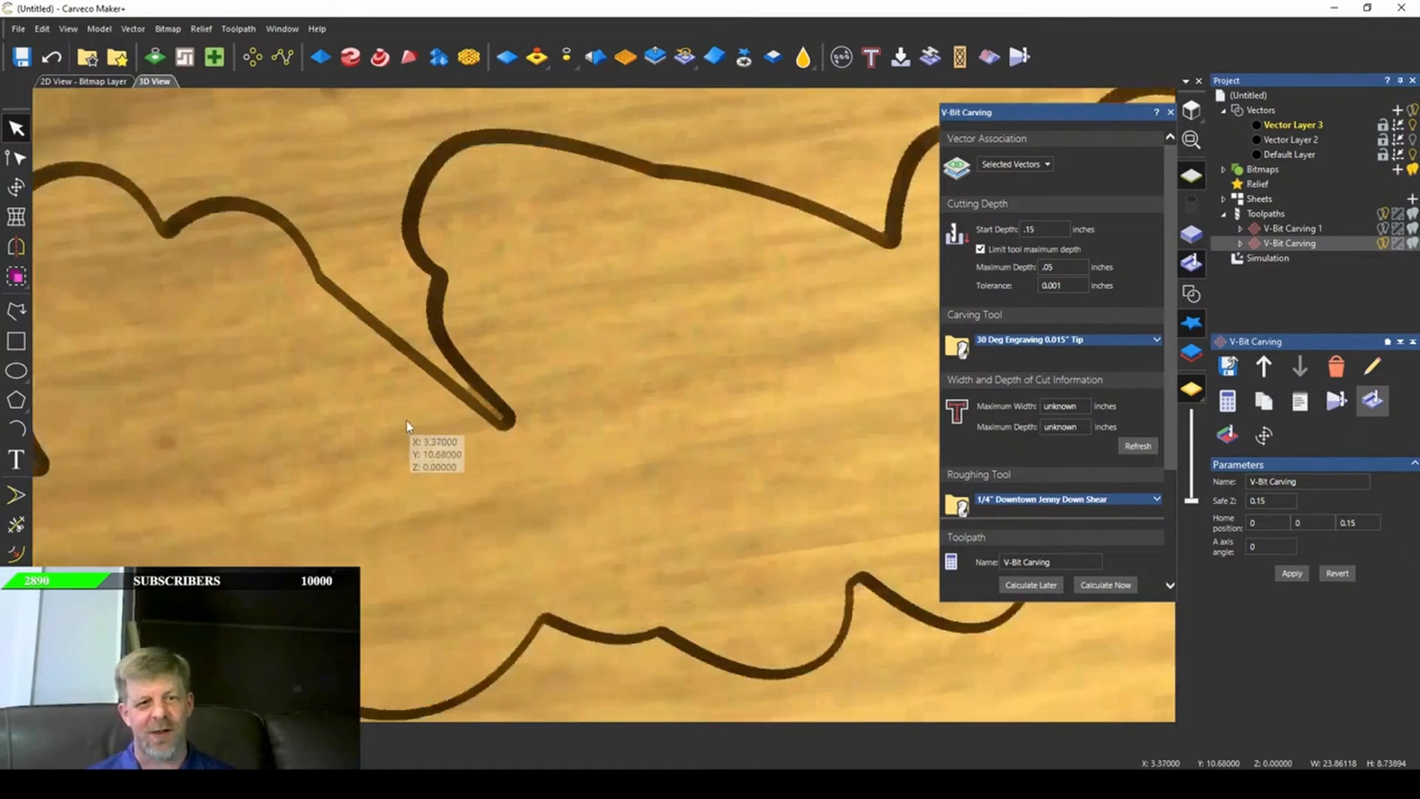
{"action": "scroll", "coordinate": [500, 479], "scroll_direction": "up", "scroll_amount": 10}
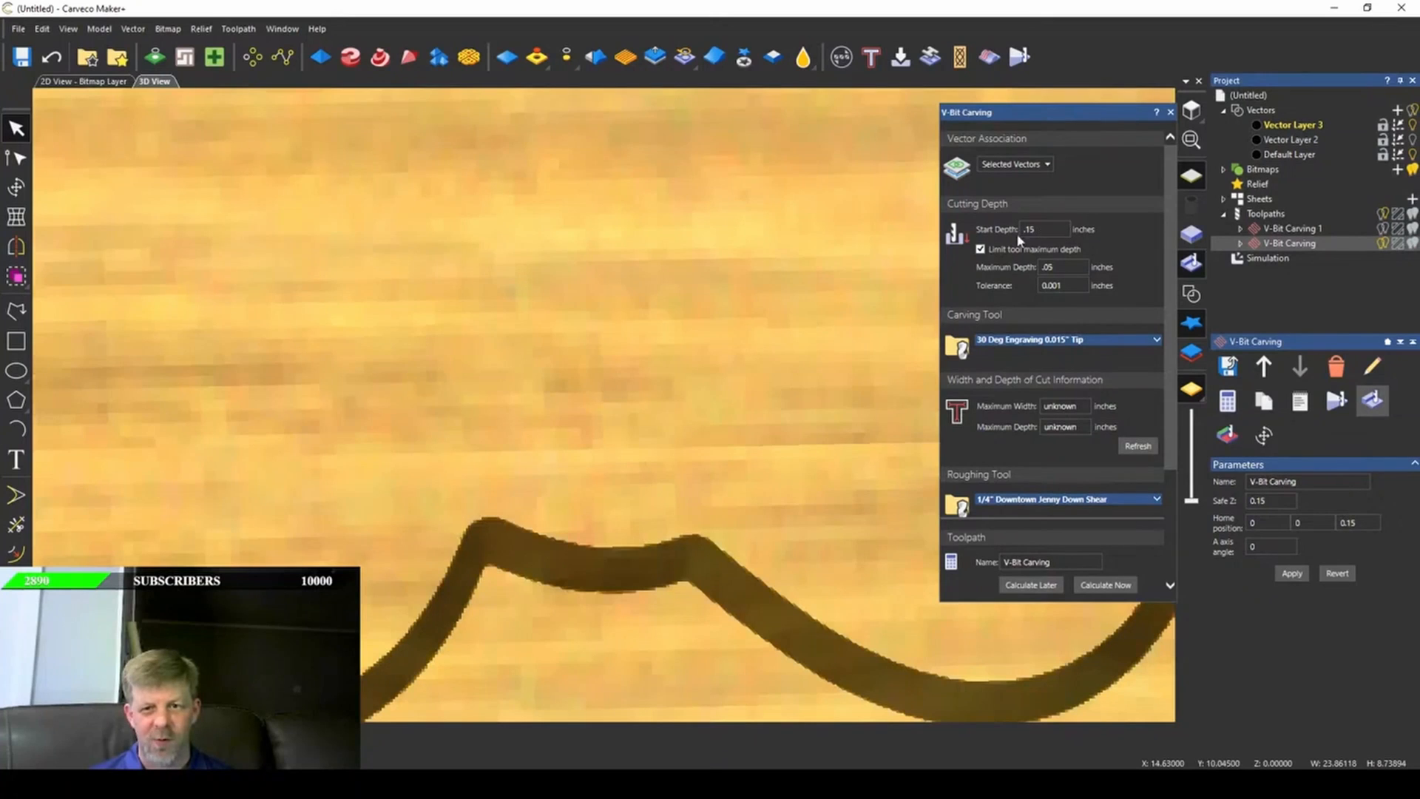
{"action": "scroll", "coordinate": [599, 399], "scroll_direction": "down", "scroll_amount": 5}
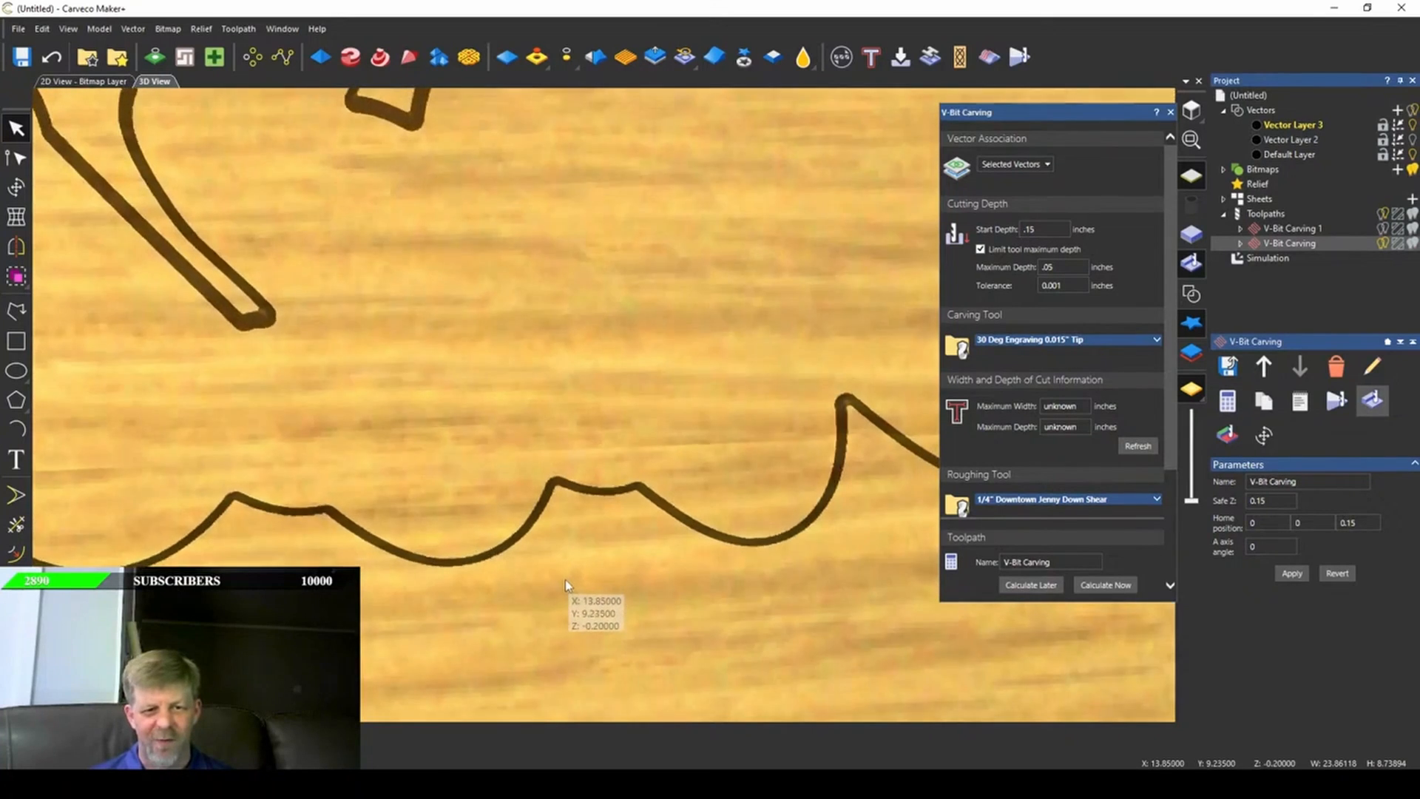
{"action": "scroll", "coordinate": [568, 508], "scroll_direction": "up", "scroll_amount": 8}
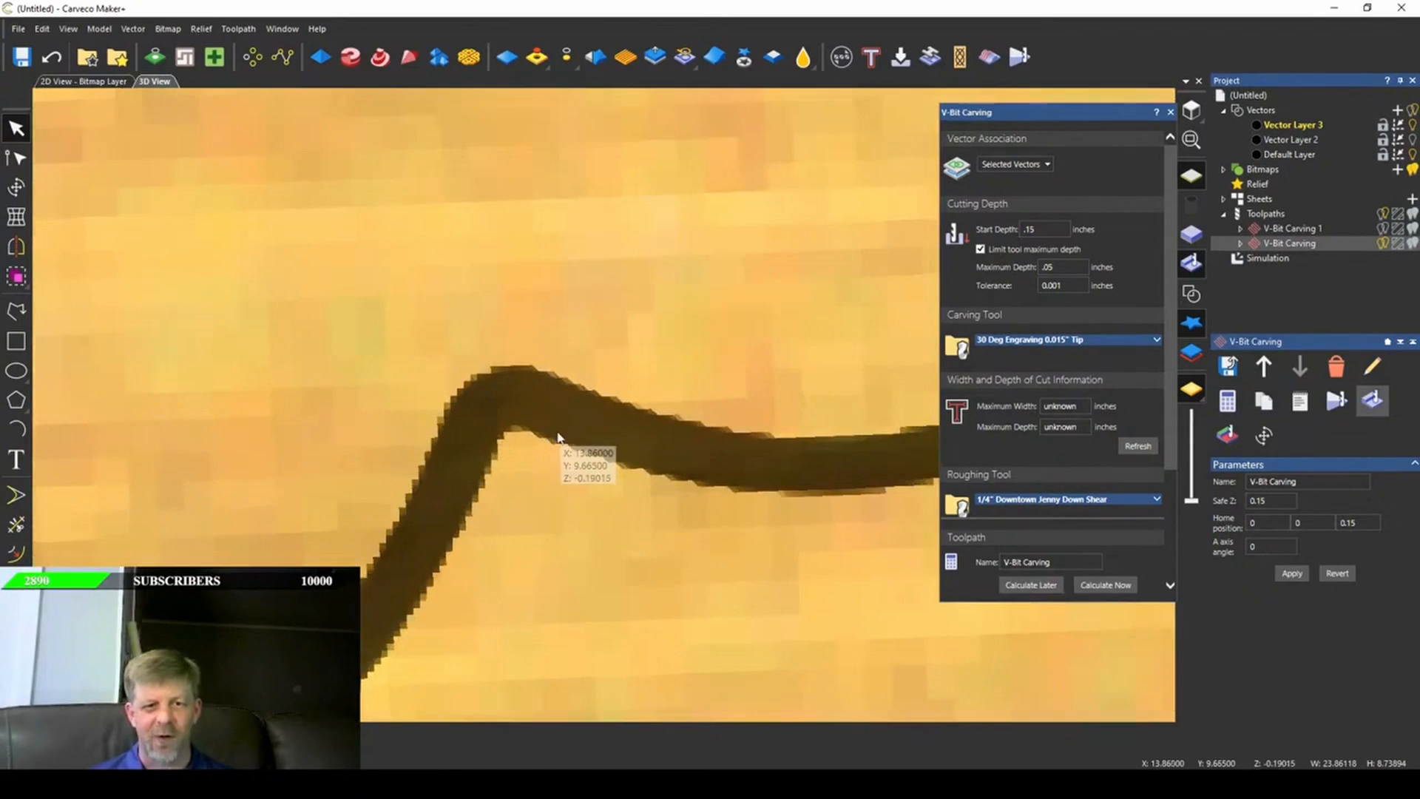
{"action": "mouse_move", "coordinate": [598, 510]}
{"action": "left_mouse_down"}
{"action": "mouse_move", "coordinate": [606, 421]}
{"action": "mouse_move", "coordinate": [613, 477]}
{"action": "left_mouse_up"}
{"action": "scroll", "coordinate": [665, 406], "scroll_direction": "down", "scroll_amount": 5}
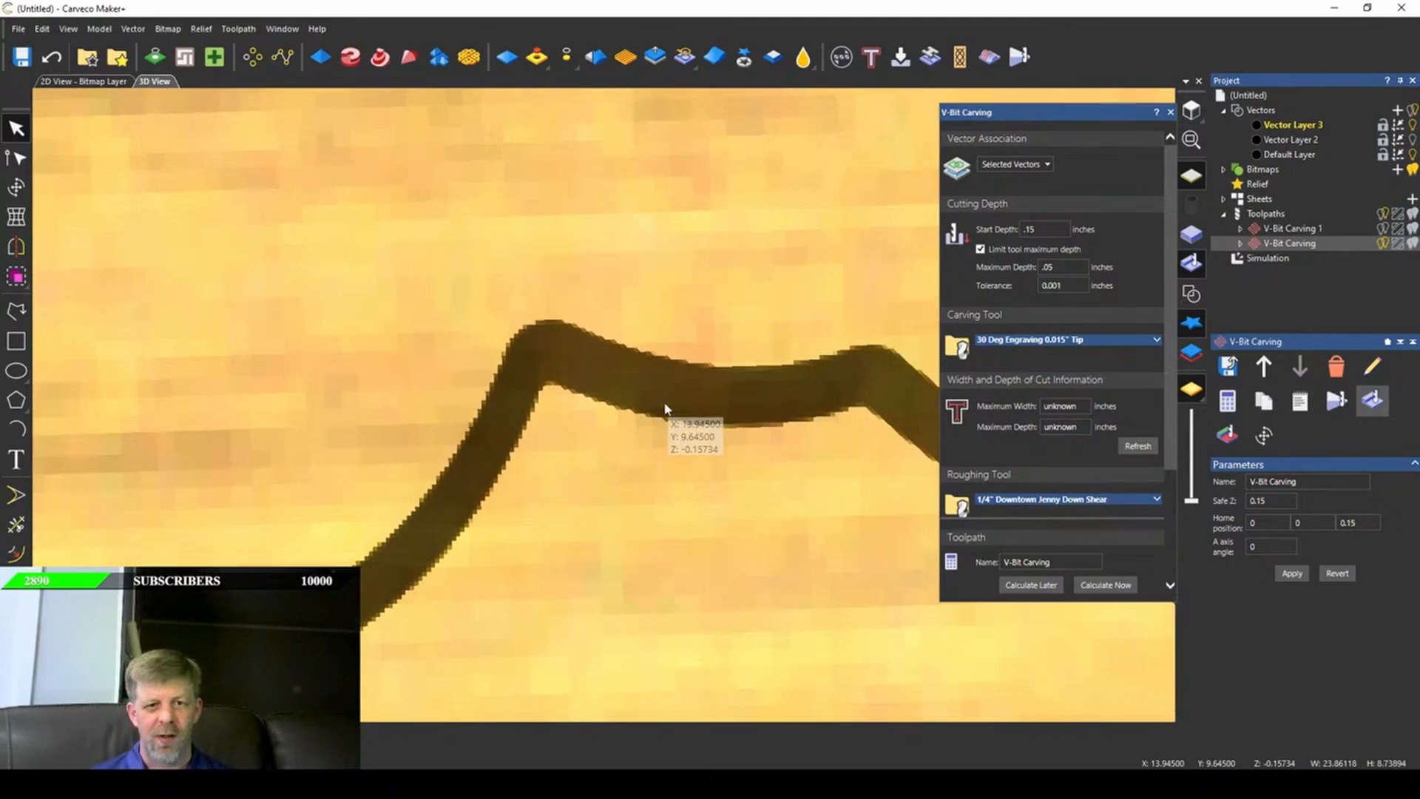
{"action": "scroll", "coordinate": [633, 474], "scroll_direction": "down", "scroll_amount": 5}
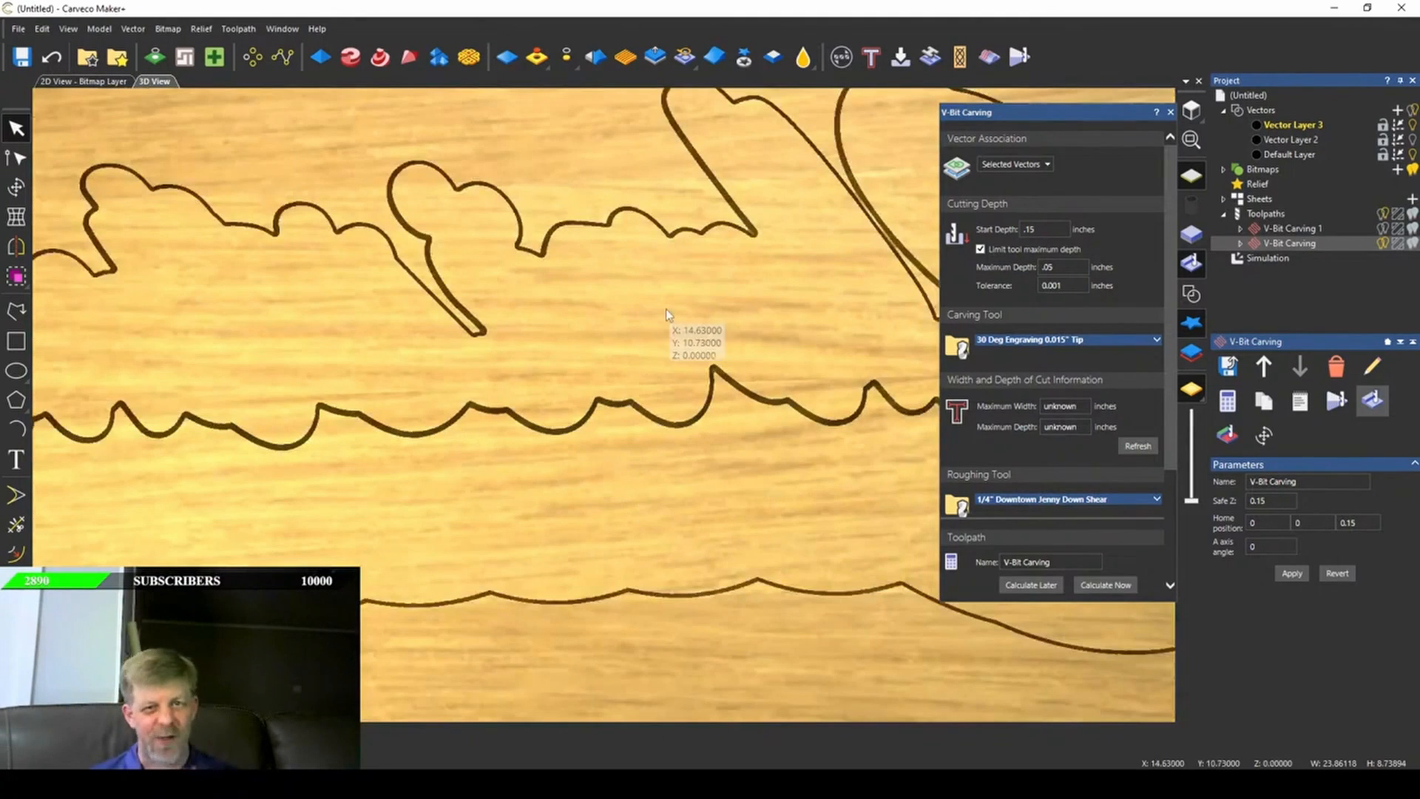
{"action": "scroll", "coordinate": [666, 309], "scroll_direction": "down", "scroll_amount": 1}
{"action": "scroll", "coordinate": [596, 374], "scroll_direction": "up", "scroll_amount": 5}
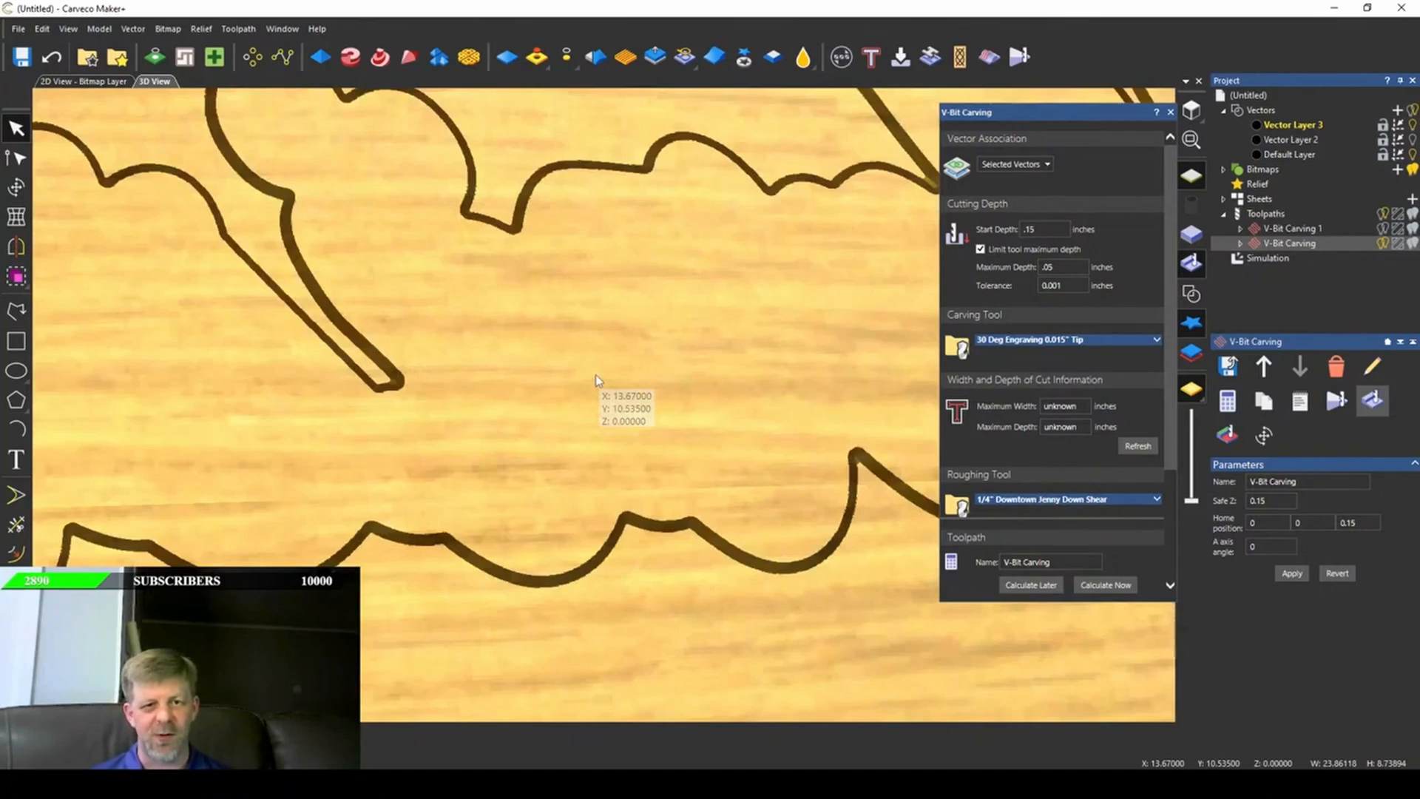
{"action": "scroll", "coordinate": [596, 375], "scroll_direction": "down", "scroll_amount": 5}
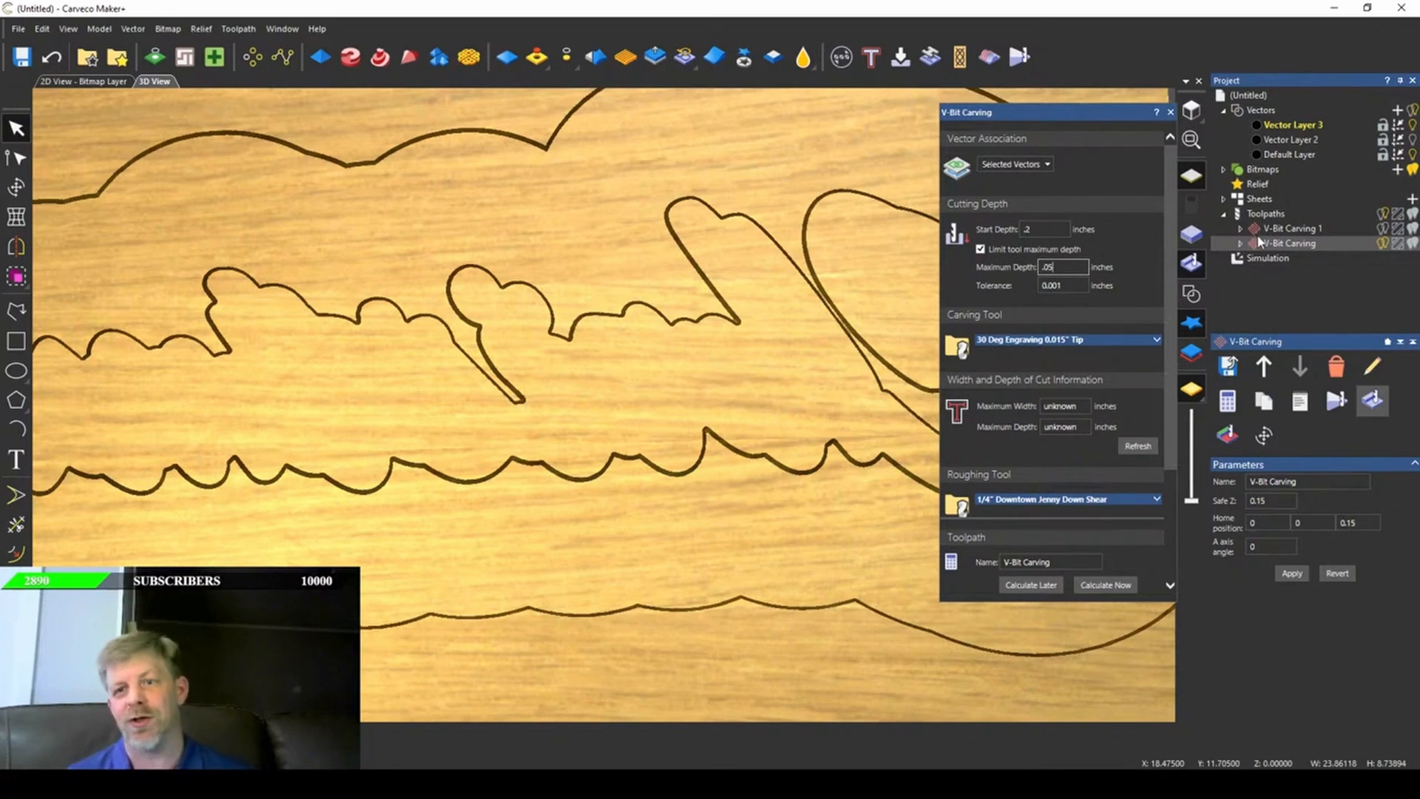
- Close the V-Bit Carving settings, then delete the simulation and the V-Bit Carving toolpath of the male inlay
{"action": "left_click", "coordinate": [1170, 114]}
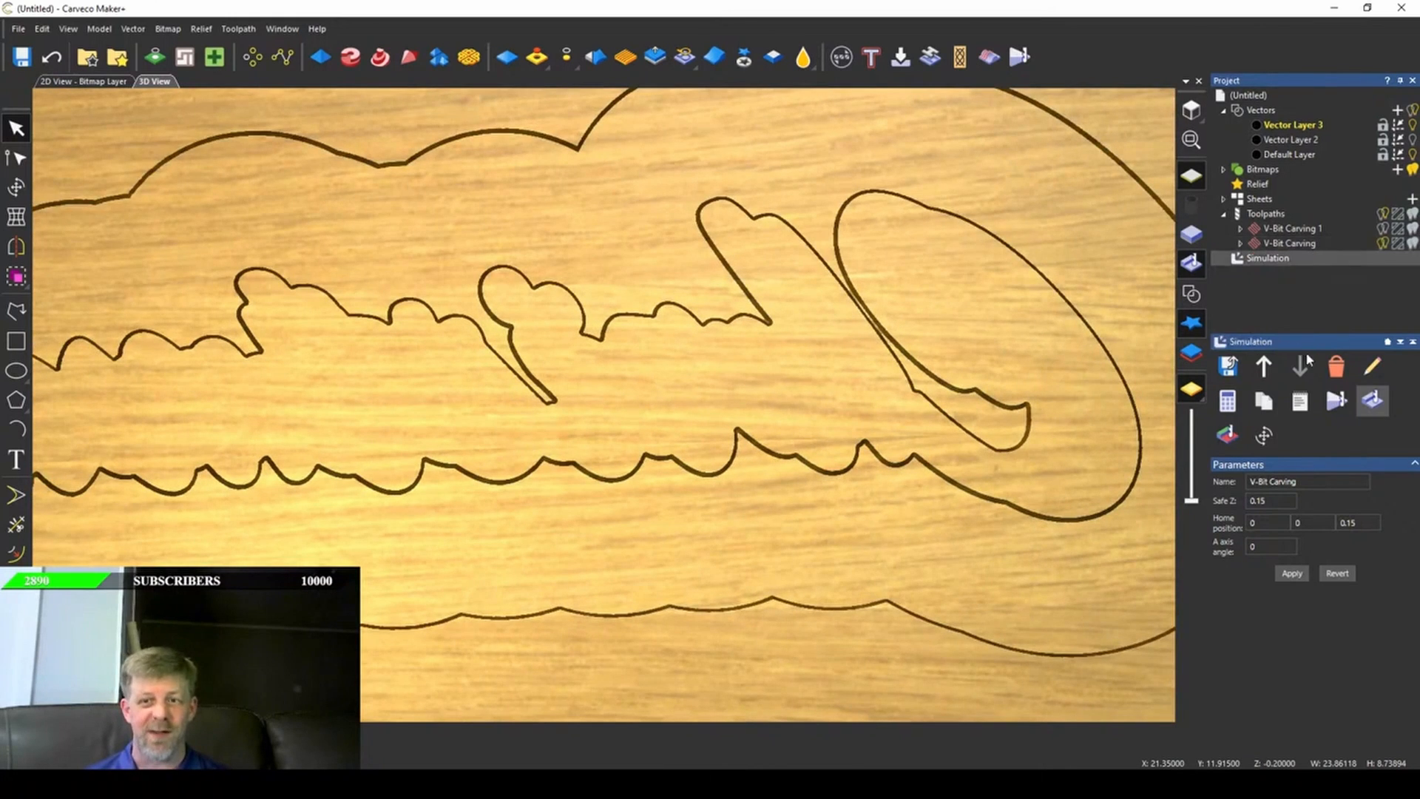
{"action": "left_click", "coordinate": [1324, 365]}
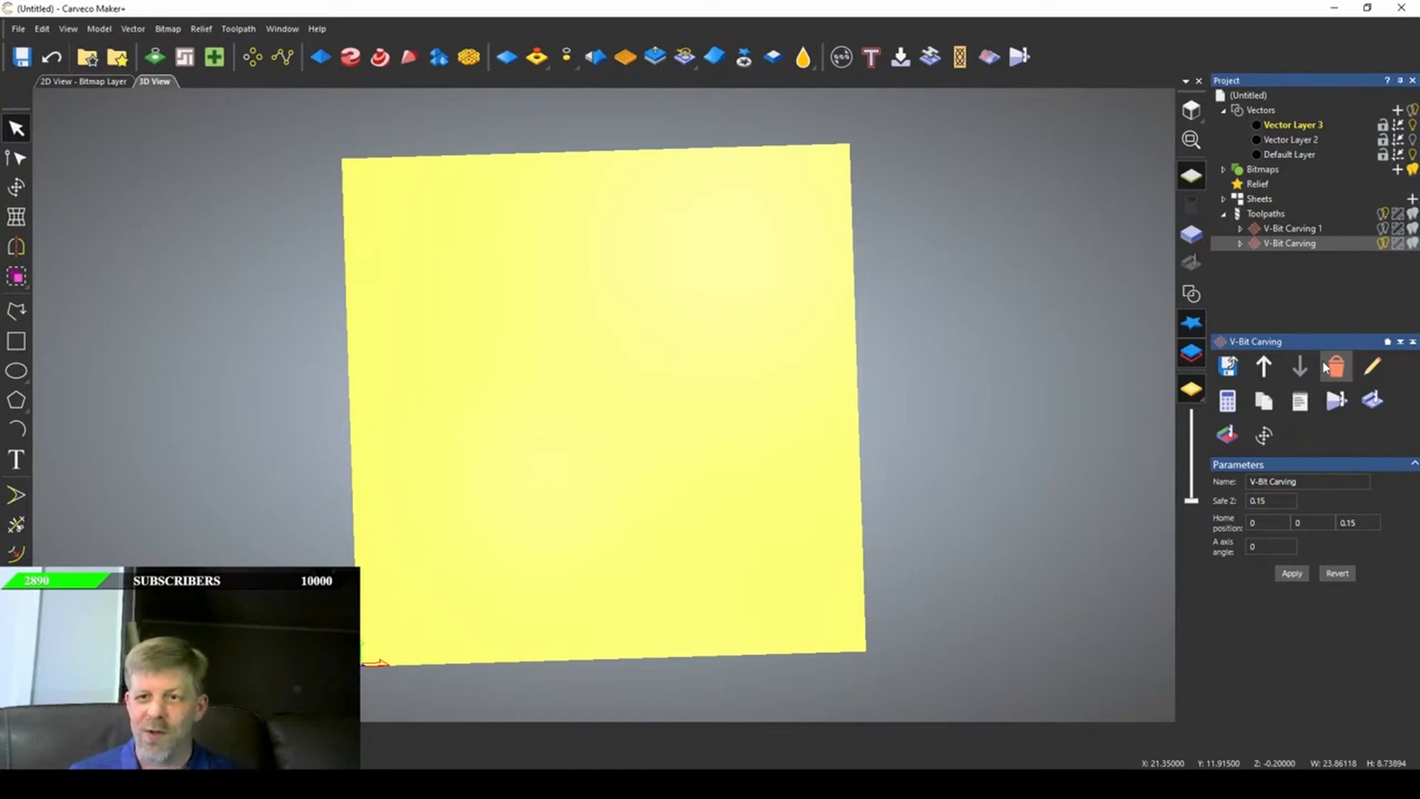
{"action": "left_click", "coordinate": [1342, 367]}
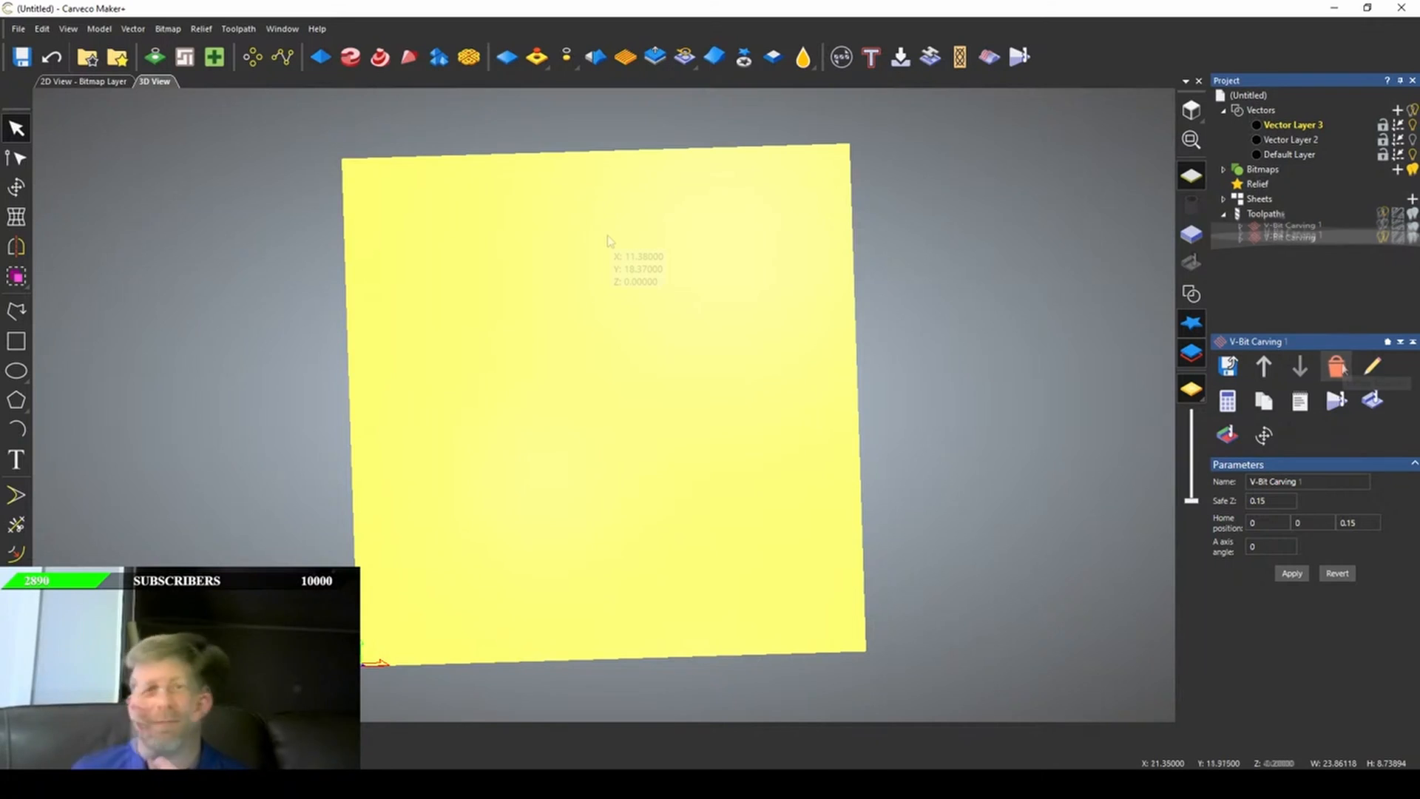